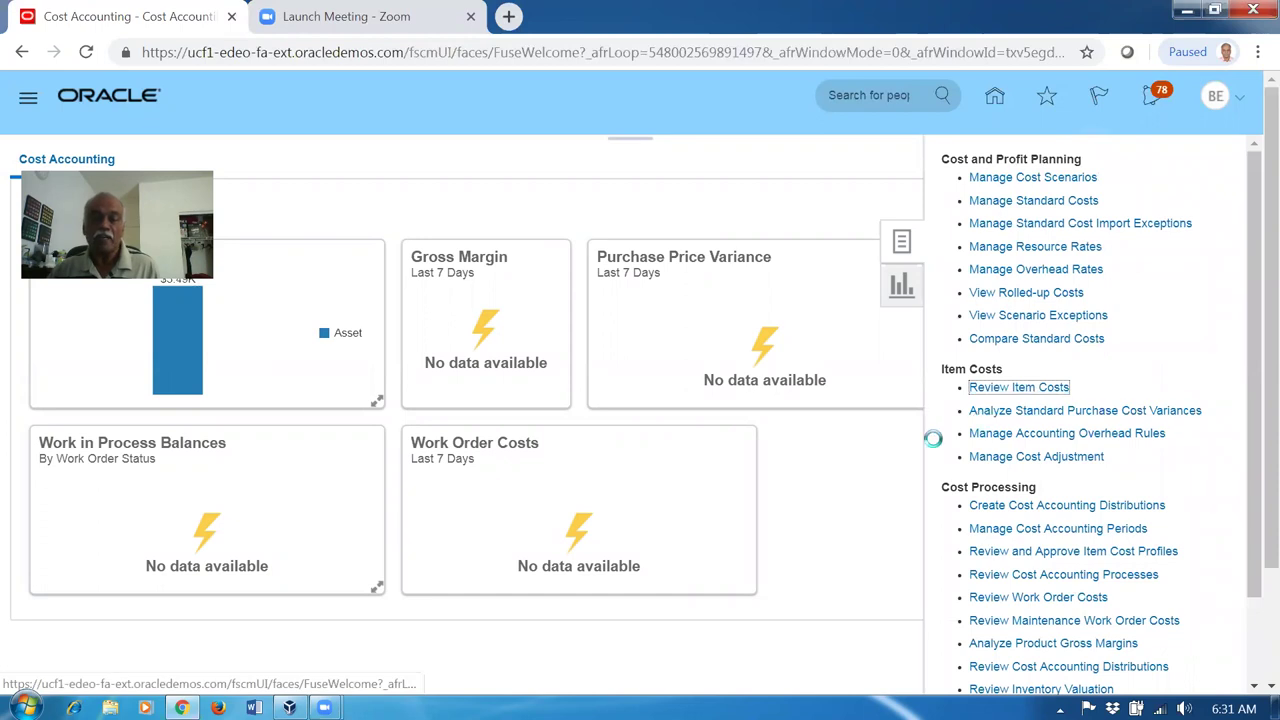
Step: Try to search item costs using b01_cost_test as the valuation unit
{"action": "left_click", "coordinate": [867, 364]}
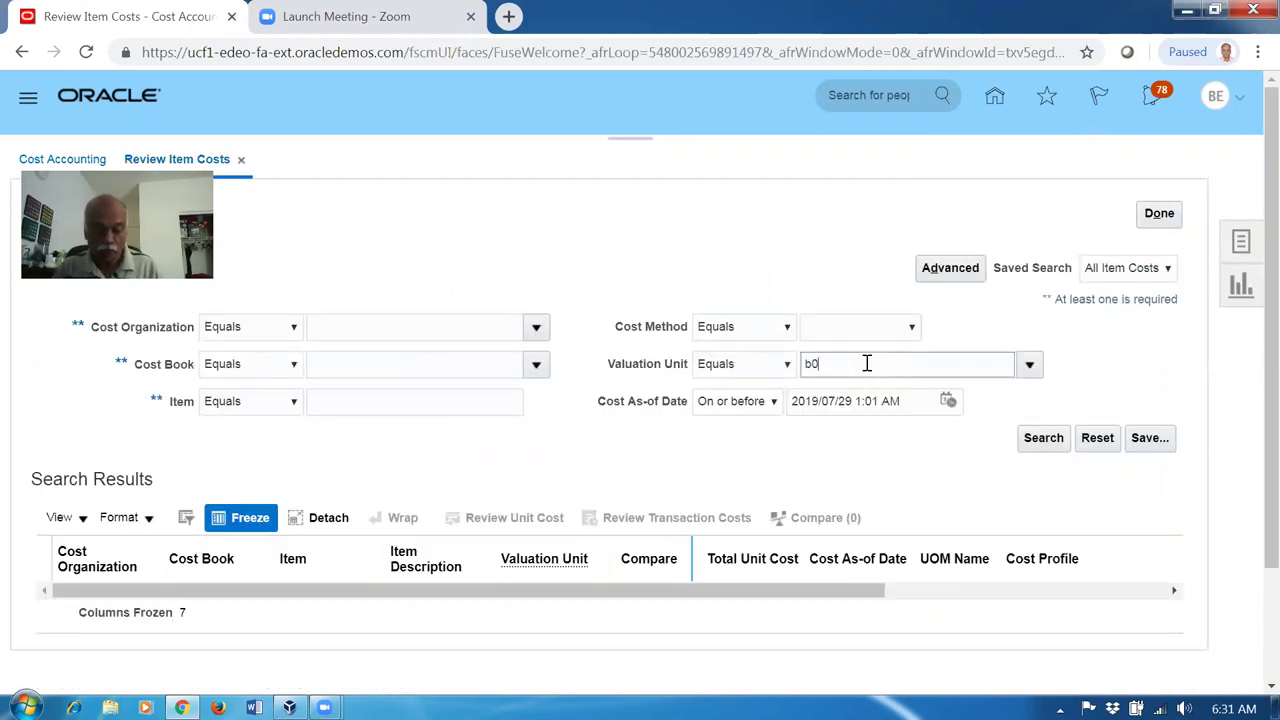
{"action": "type", "text": "b01_cost"}
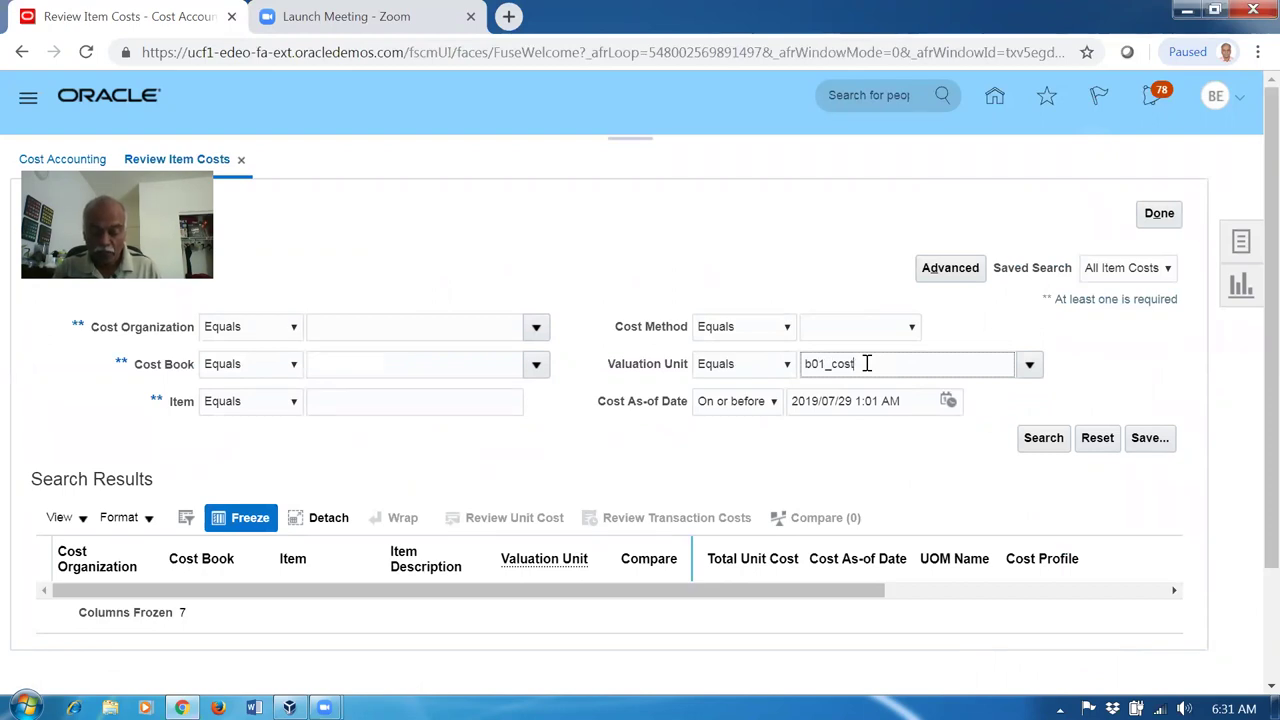
{"action": "type", "text": "_test"}
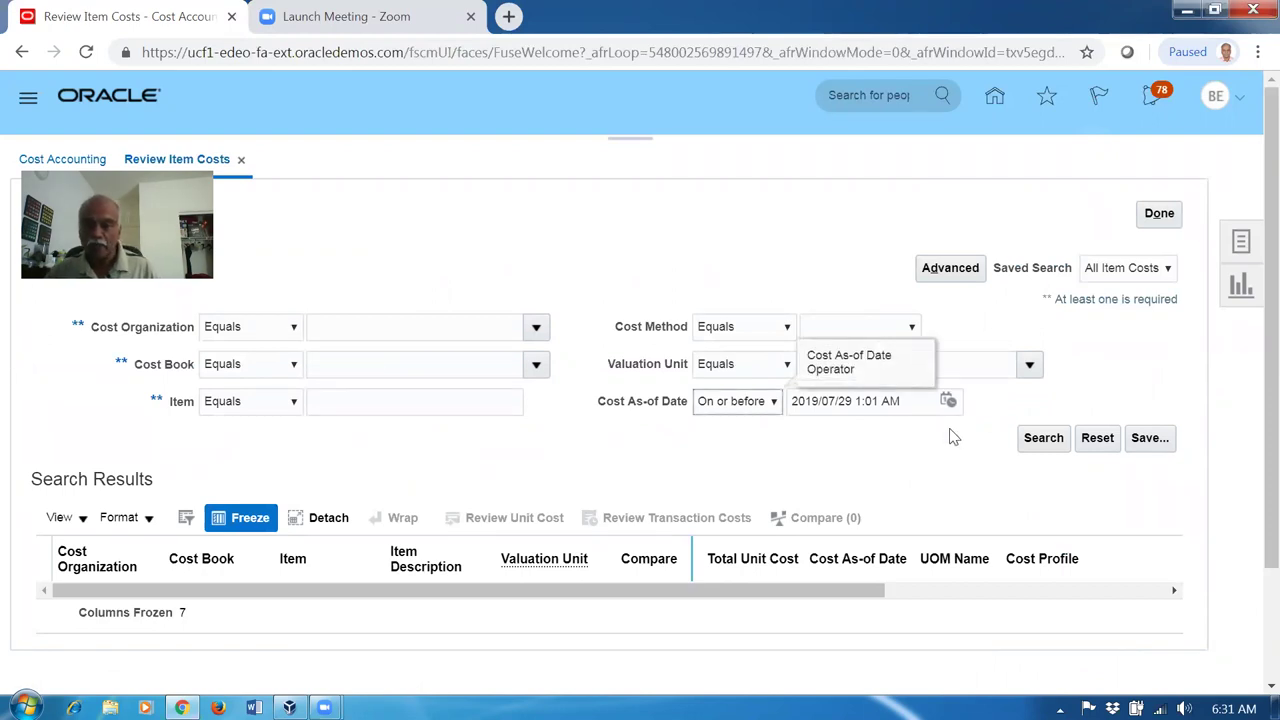
{"action": "left_click", "coordinate": [1045, 437]}
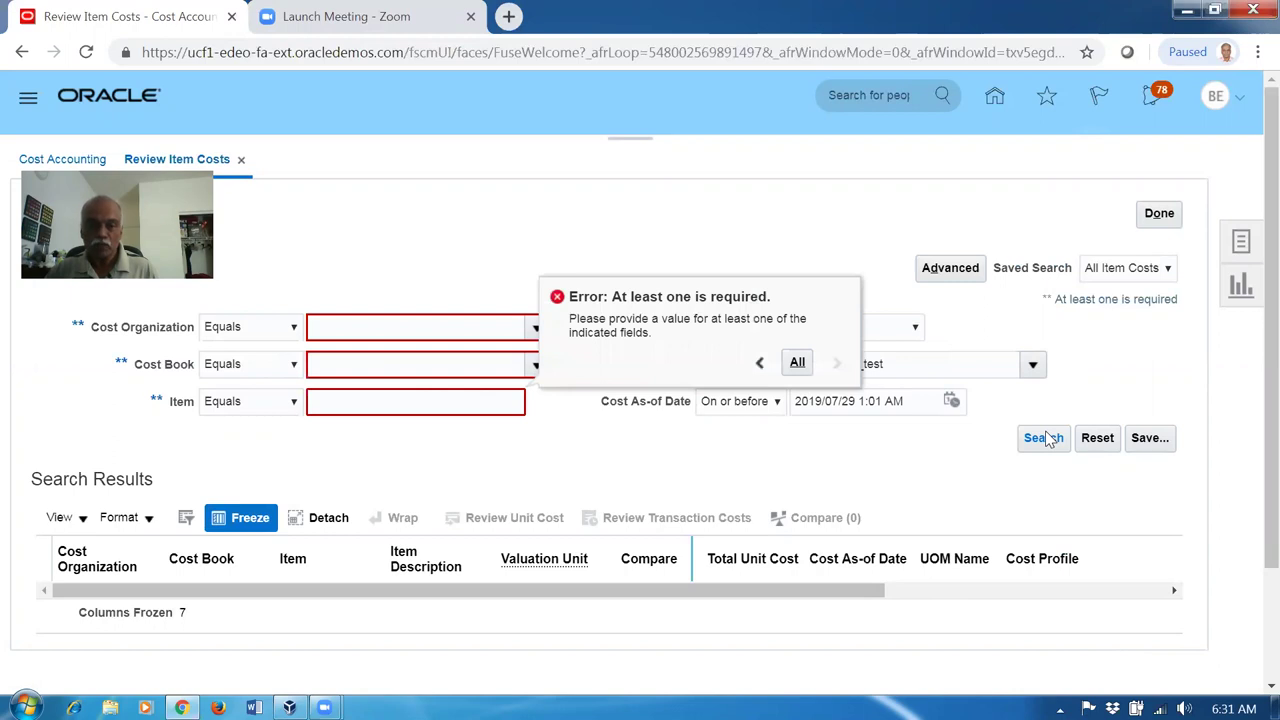
Step: Search item costs for the item b01_cost_test, leaving the valuation unit blank
{"action": "double_click", "coordinate": [919, 365]}
{"action": "key", "text": "ctrl+c"}
{"action": "key", "text": "BackSpace"}
{"action": "left_click", "coordinate": [362, 402]}
{"action": "key", "text": "ctrl+v"}
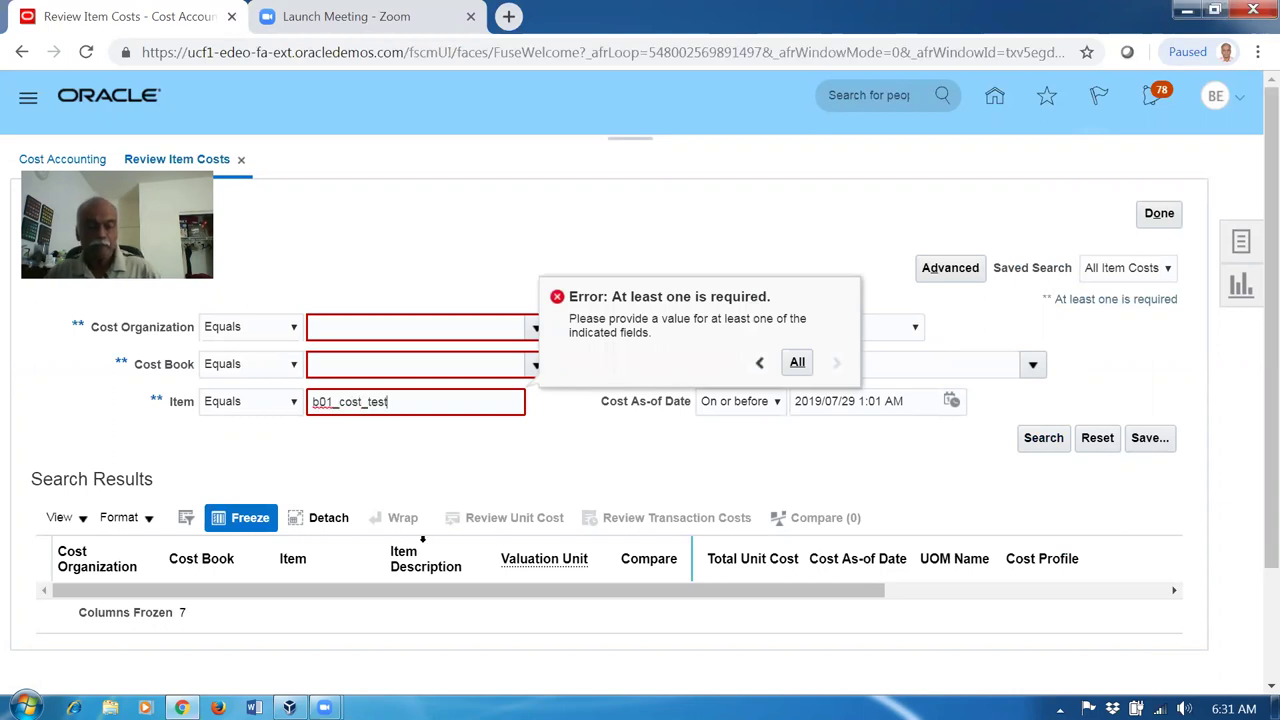
{"action": "left_click", "coordinate": [1038, 442]}
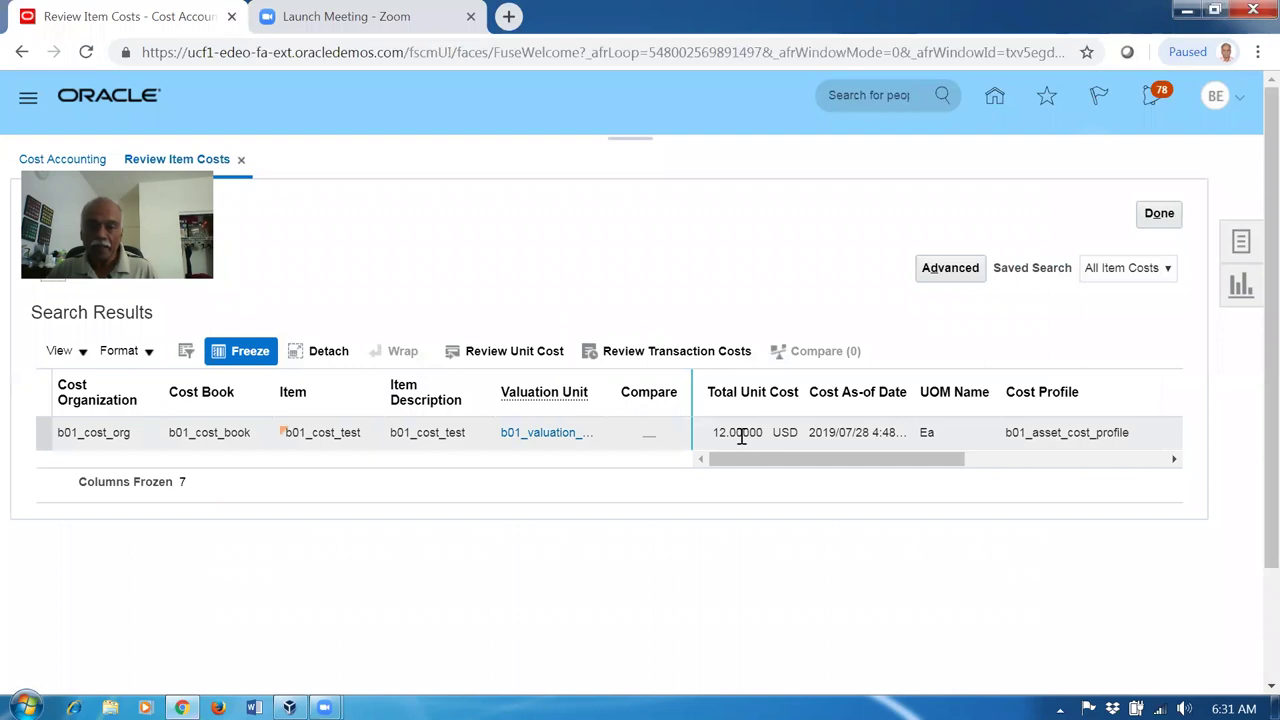
Step: Review the unit cost of b01_cost_test with its Material cost element expanded, and return to the search results
{"action": "left_click", "coordinate": [500, 357]}
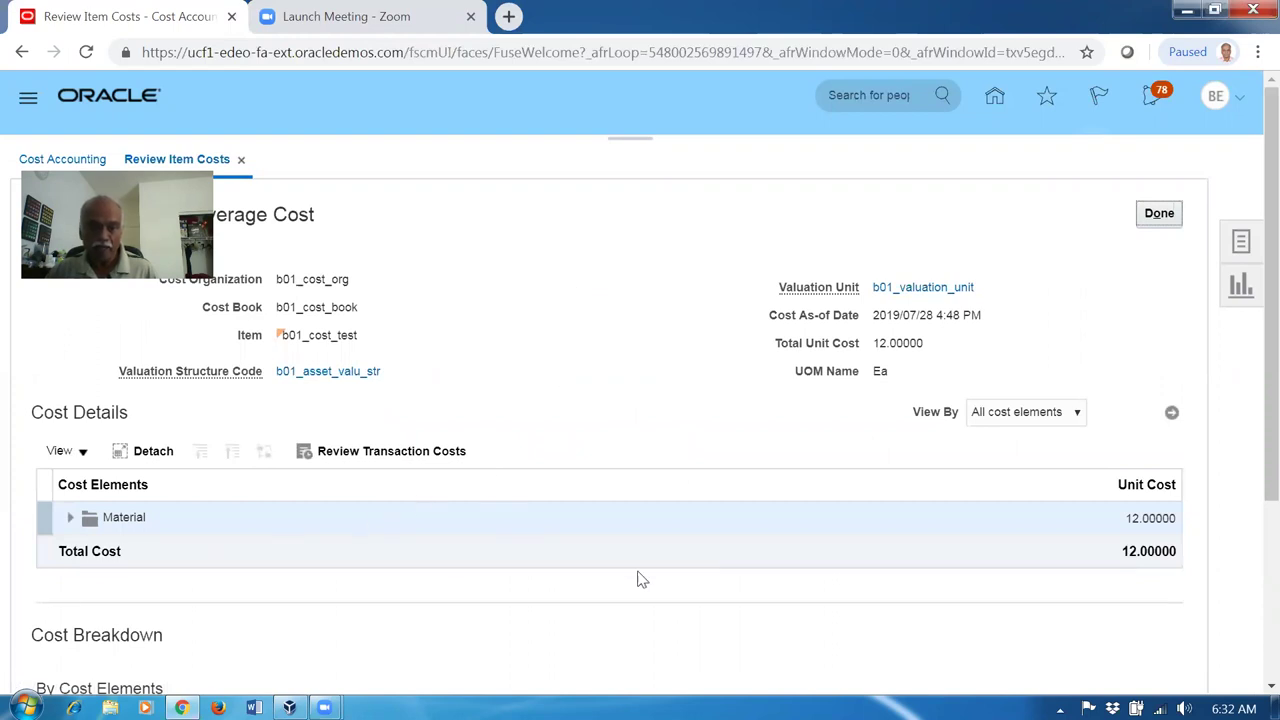
{"action": "left_click", "coordinate": [70, 518]}
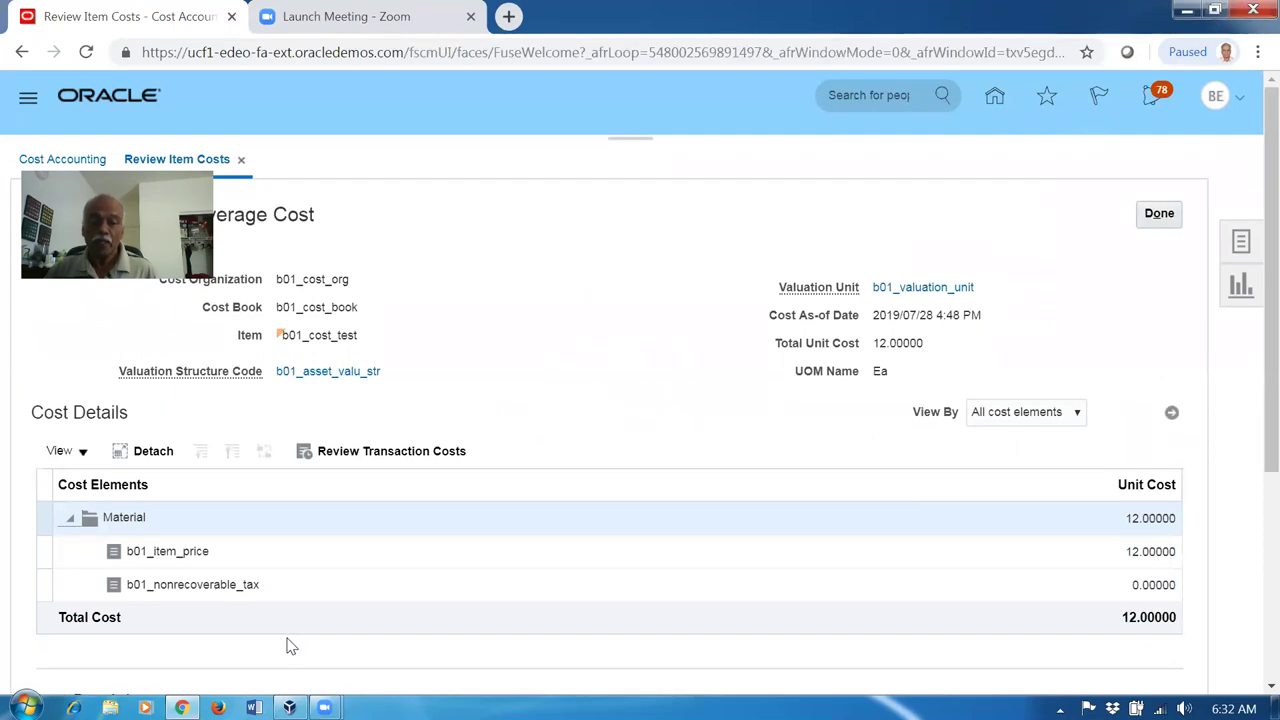
{"action": "left_click", "coordinate": [258, 561]}
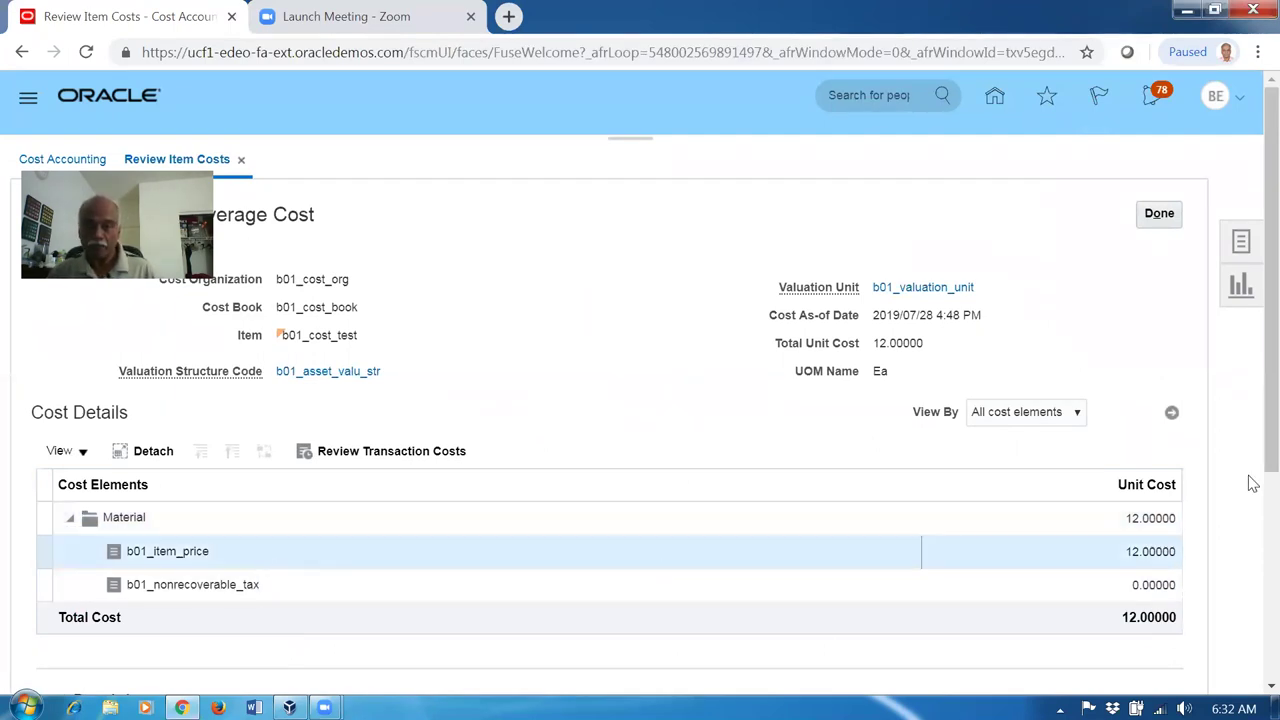
{"action": "left_click_drag", "start_coordinate": [1252, 455], "coordinate": [1252, 560]}
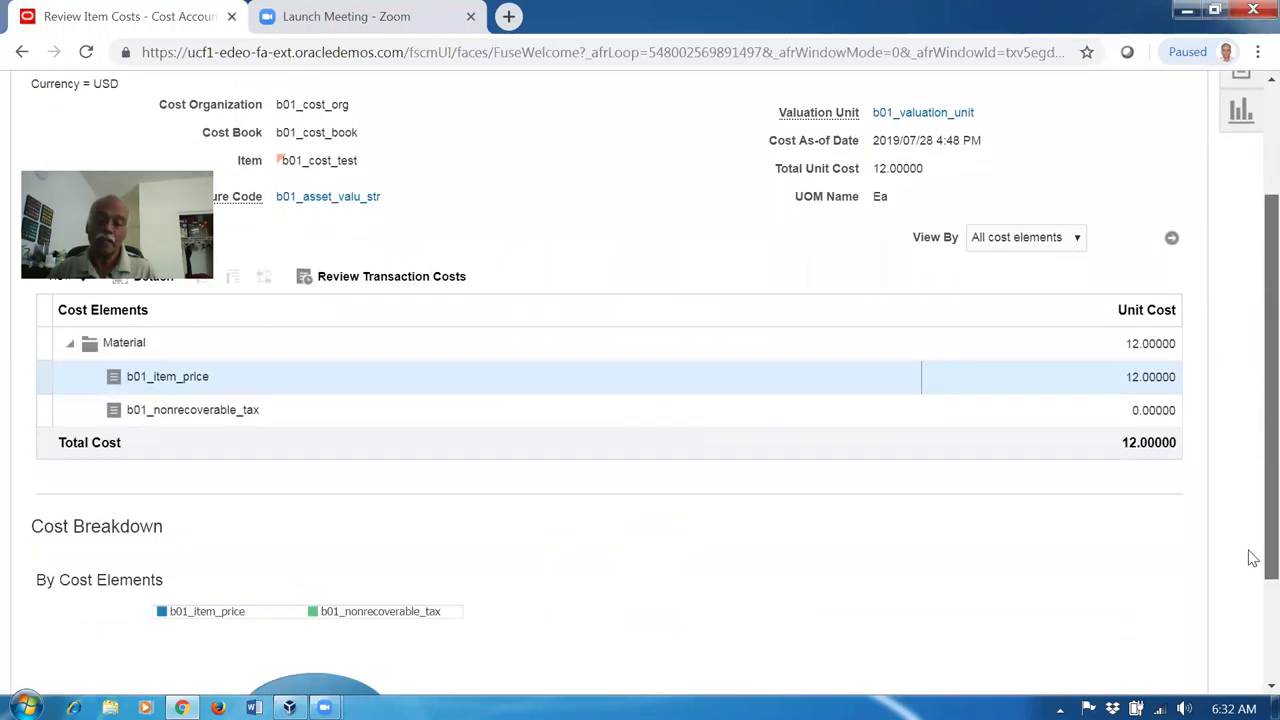
{"action": "left_click_drag", "start_coordinate": [1252, 560], "coordinate": [1252, 458]}
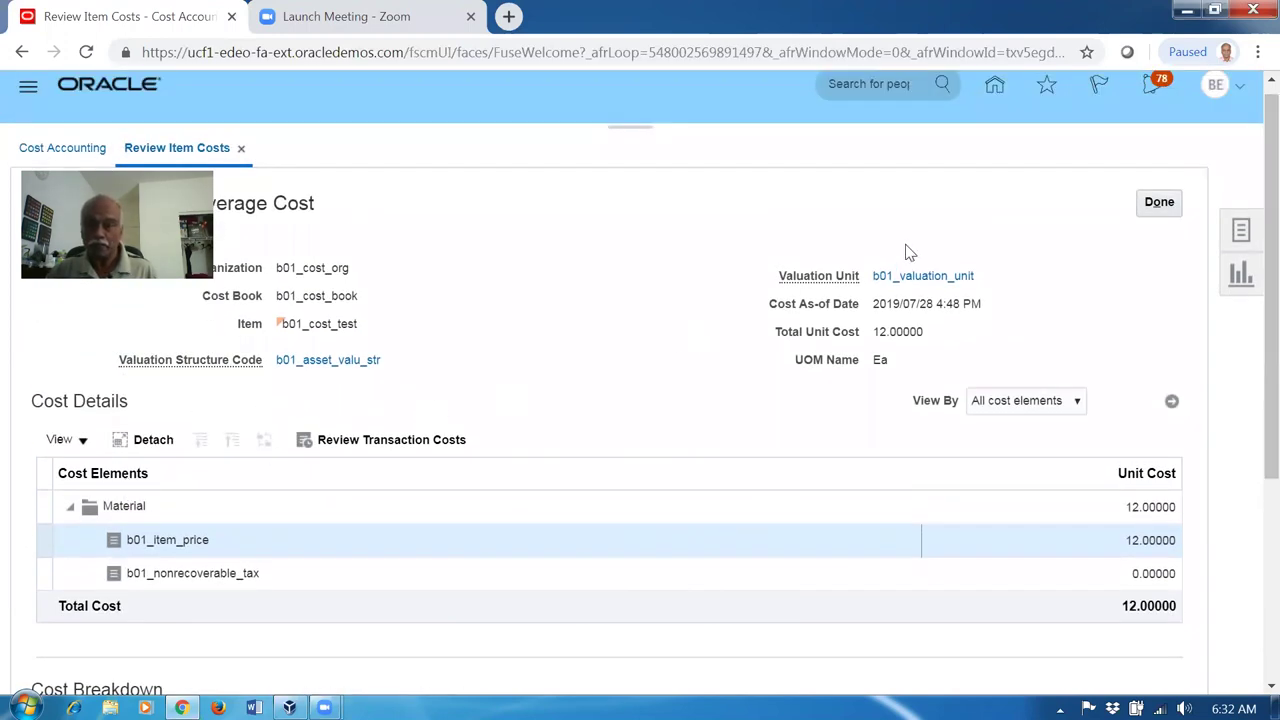
{"action": "left_click", "coordinate": [1158, 202]}
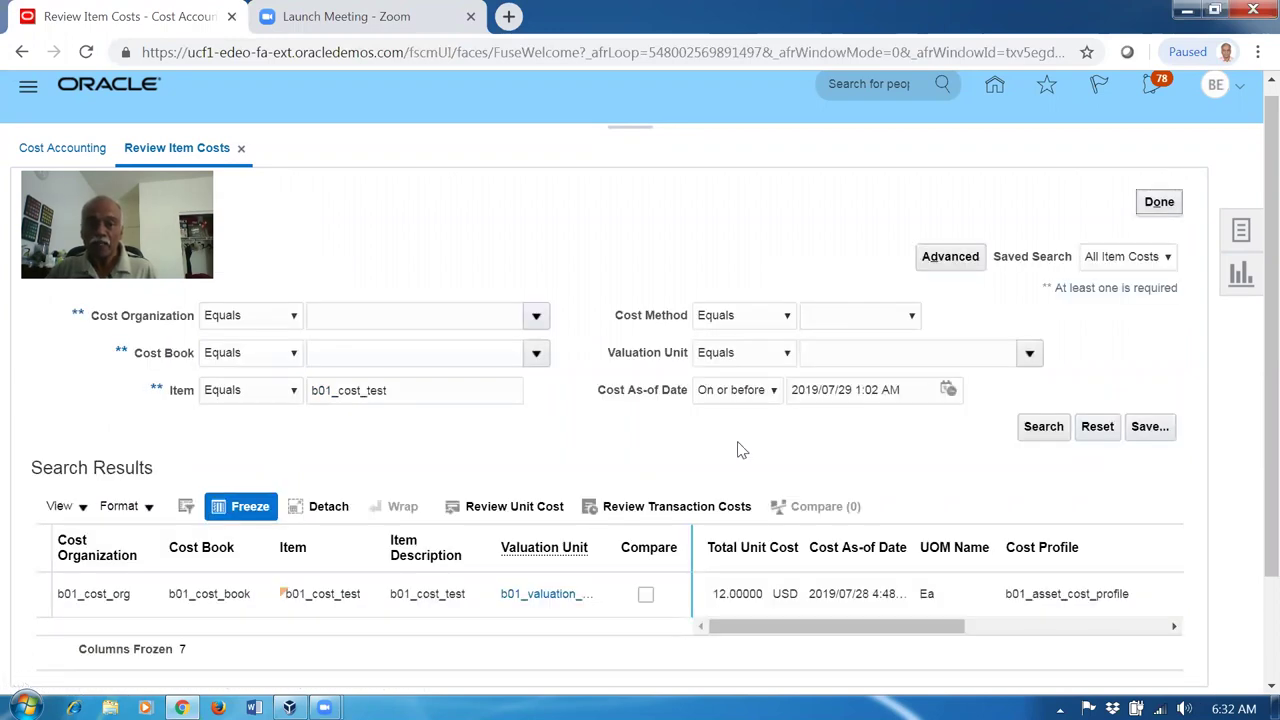
Step: Open the transaction costs of b01_cost_test and compare each transaction's source, unit cost, quantity, quantity on hand and transaction cost
{"action": "left_click", "coordinate": [700, 512]}
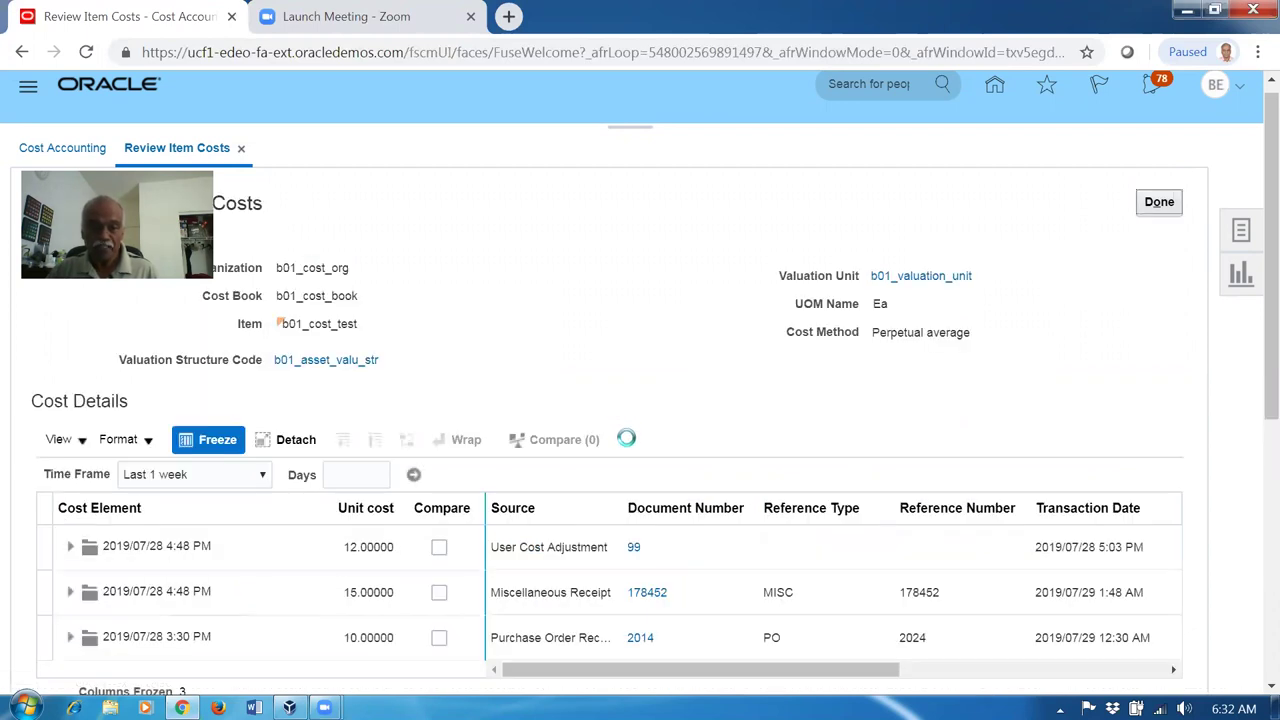
{"action": "scroll", "coordinate": [600, 450], "scroll_direction": "down", "scroll_amount": 2}
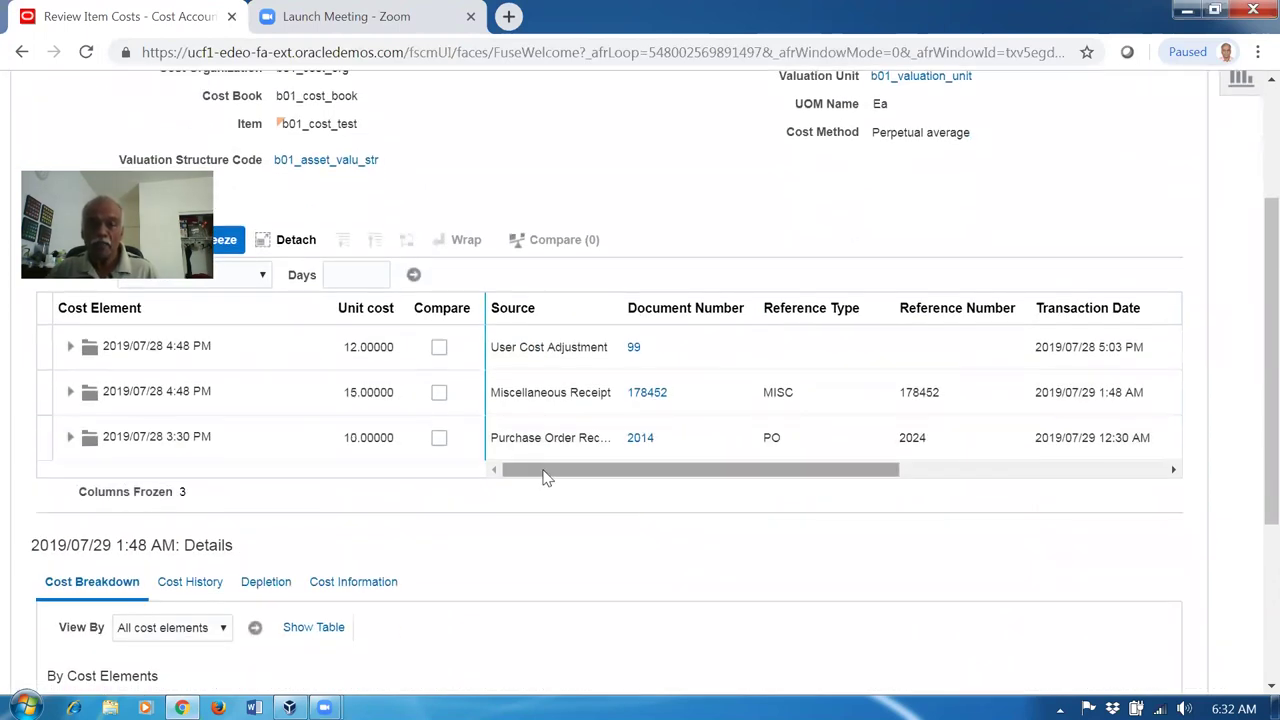
{"action": "left_click_drag", "start_coordinate": [554, 471], "coordinate": [896, 483]}
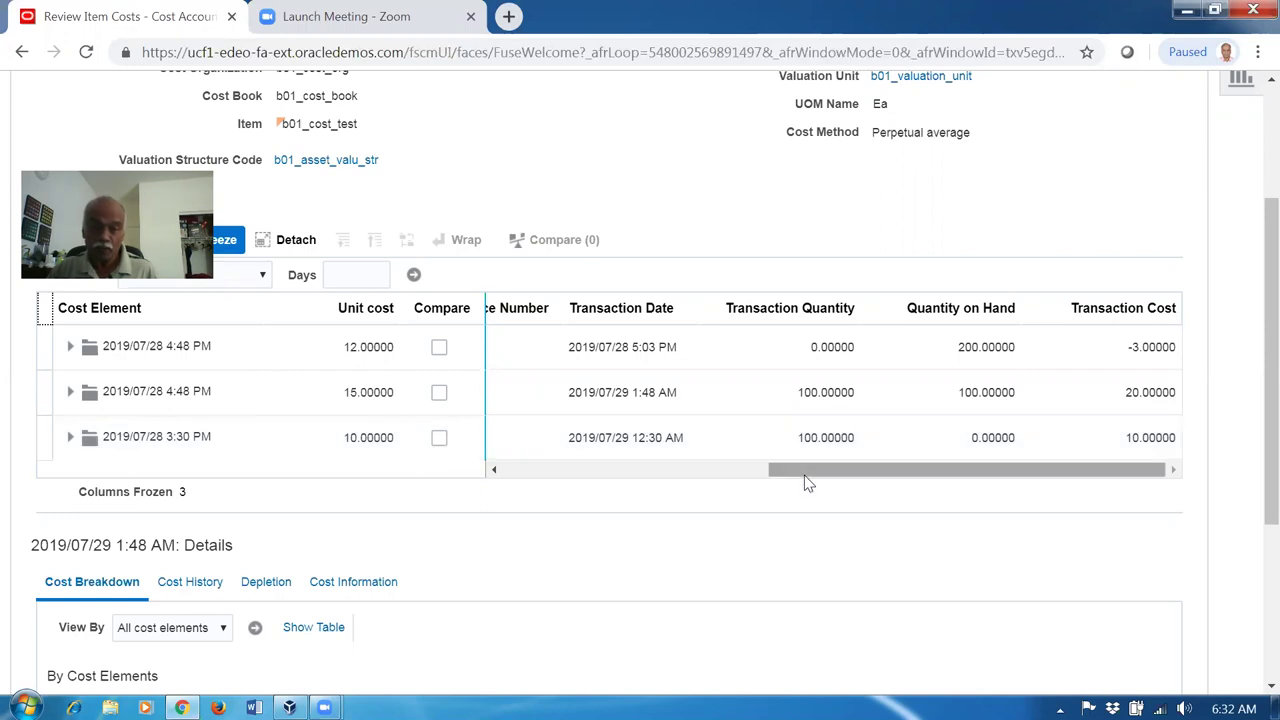
{"action": "left_click_drag", "start_coordinate": [775, 470], "coordinate": [480, 518]}
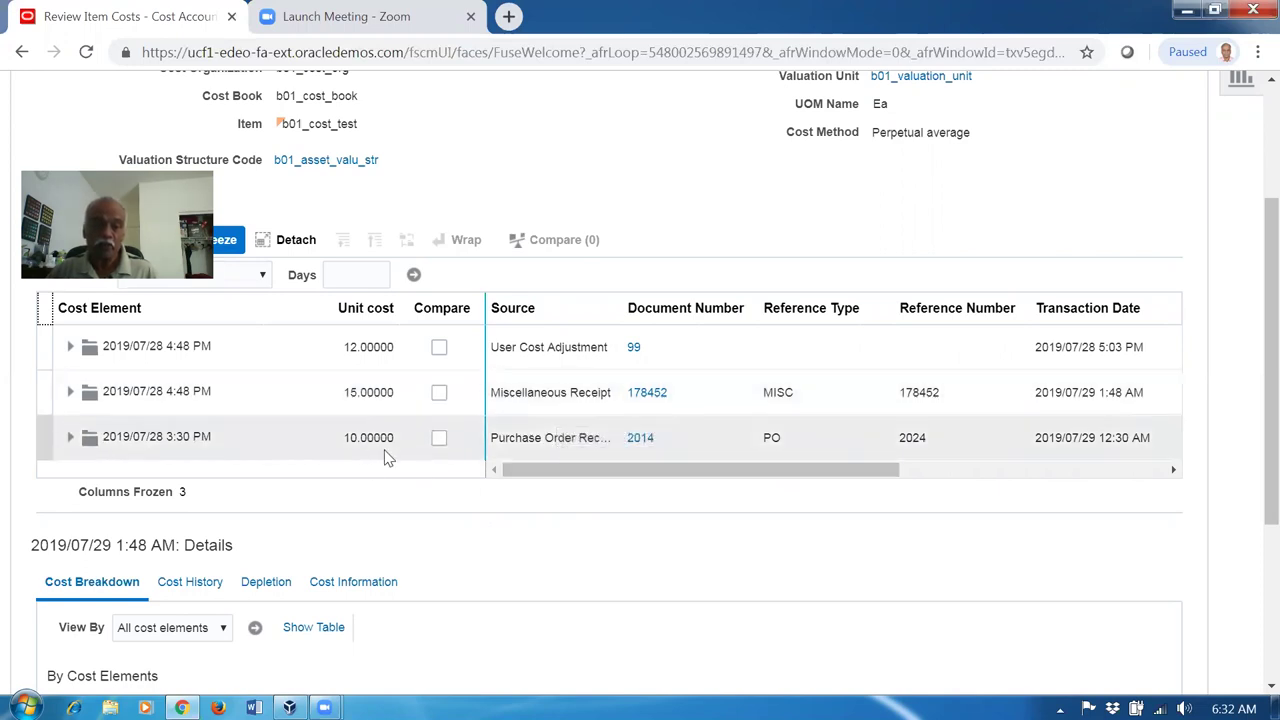
{"action": "left_click_drag", "start_coordinate": [651, 475], "coordinate": [1034, 469]}
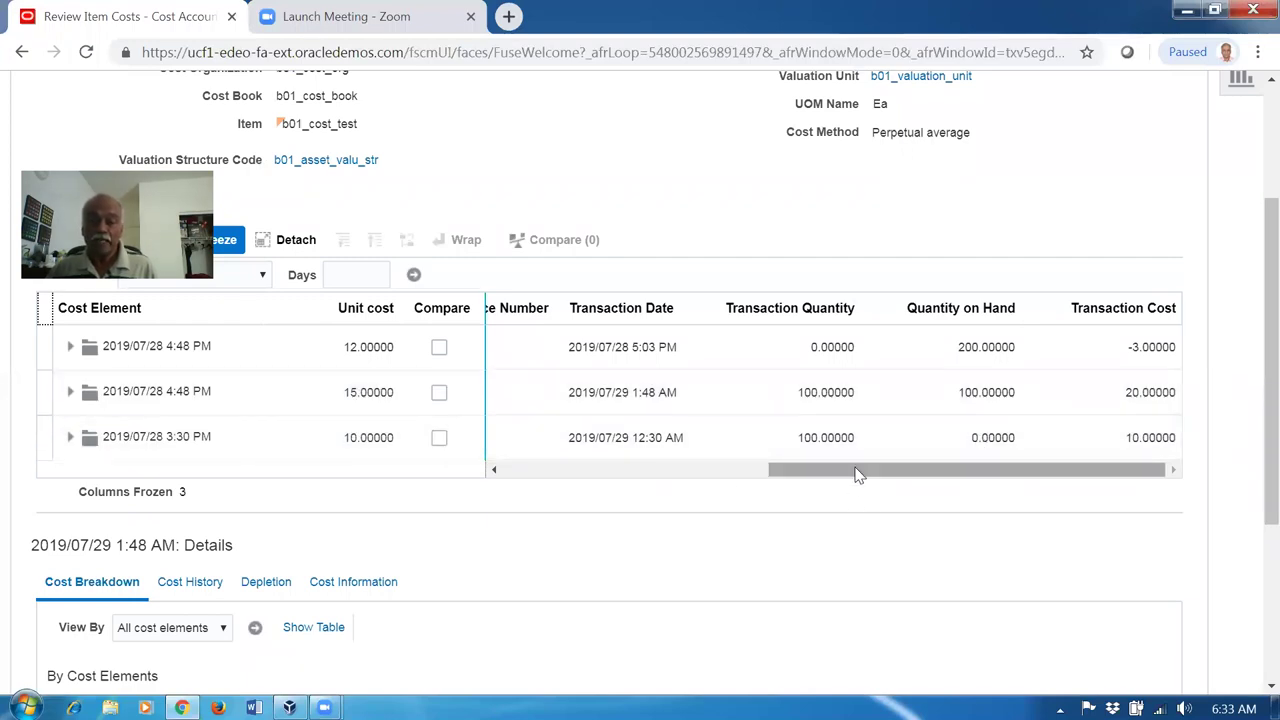
{"action": "left_click_drag", "start_coordinate": [857, 470], "coordinate": [549, 486]}
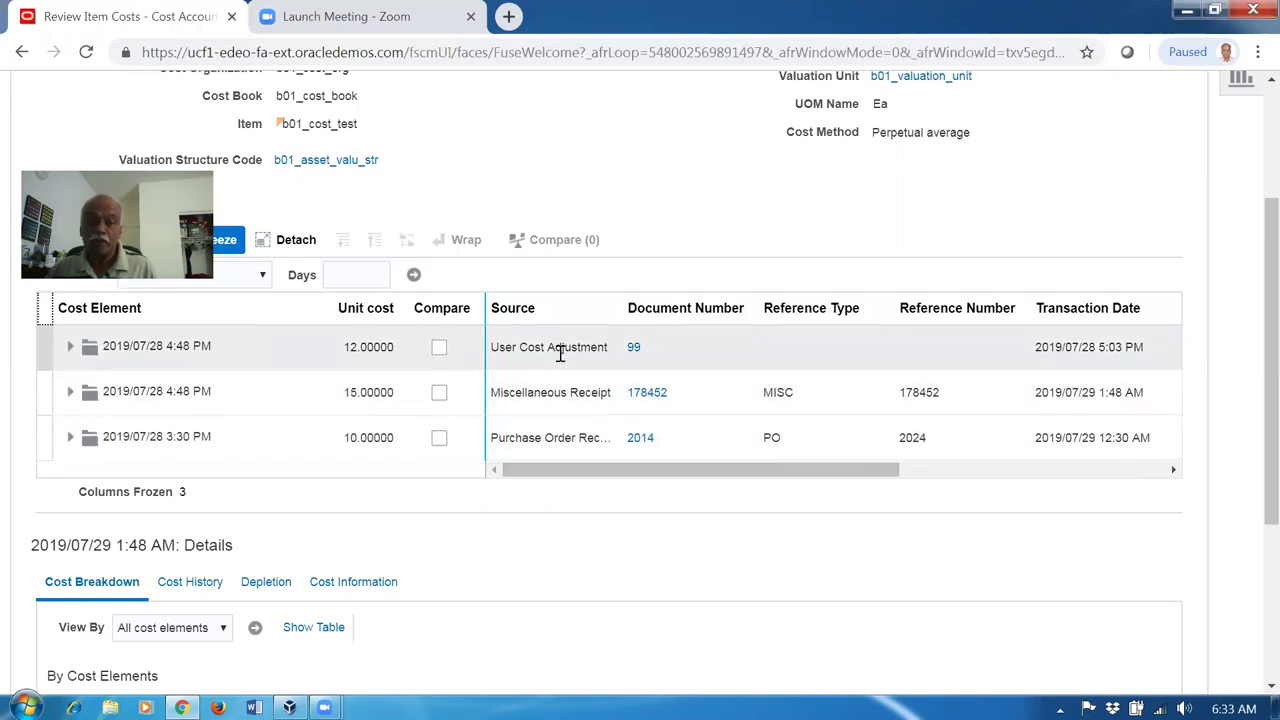
{"action": "left_click_drag", "start_coordinate": [580, 477], "coordinate": [1030, 453]}
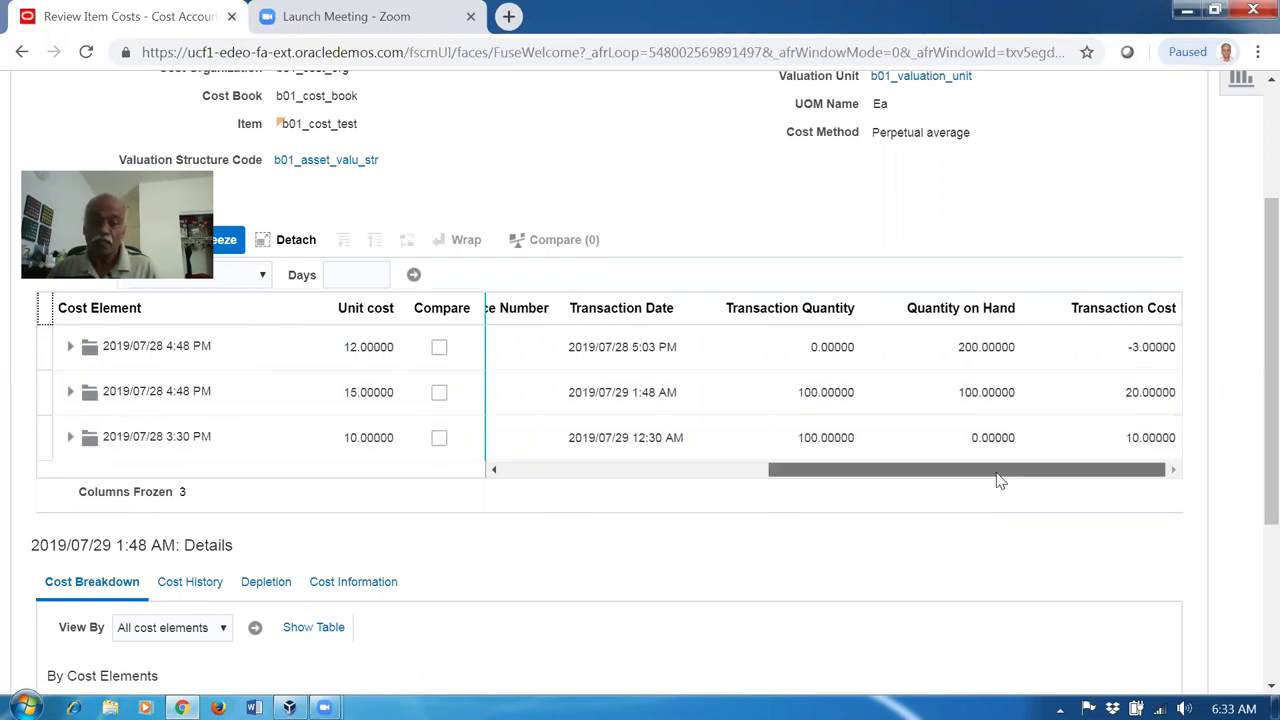
{"action": "left_click_drag", "start_coordinate": [997, 478], "coordinate": [376, 468]}
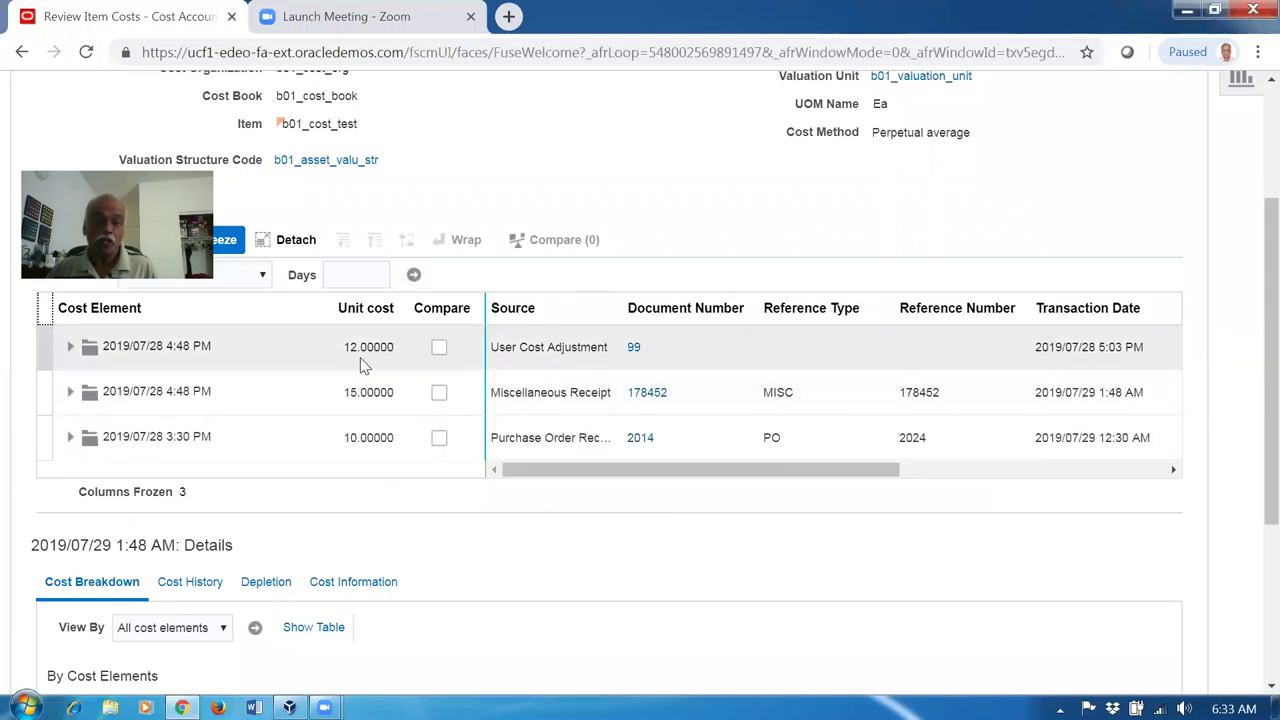
Step: Examine the cost breakdown by cost elements and the transaction cost details, and close the item cost review
{"action": "scroll", "coordinate": [400, 523], "scroll_direction": "down", "scroll_amount": 3}
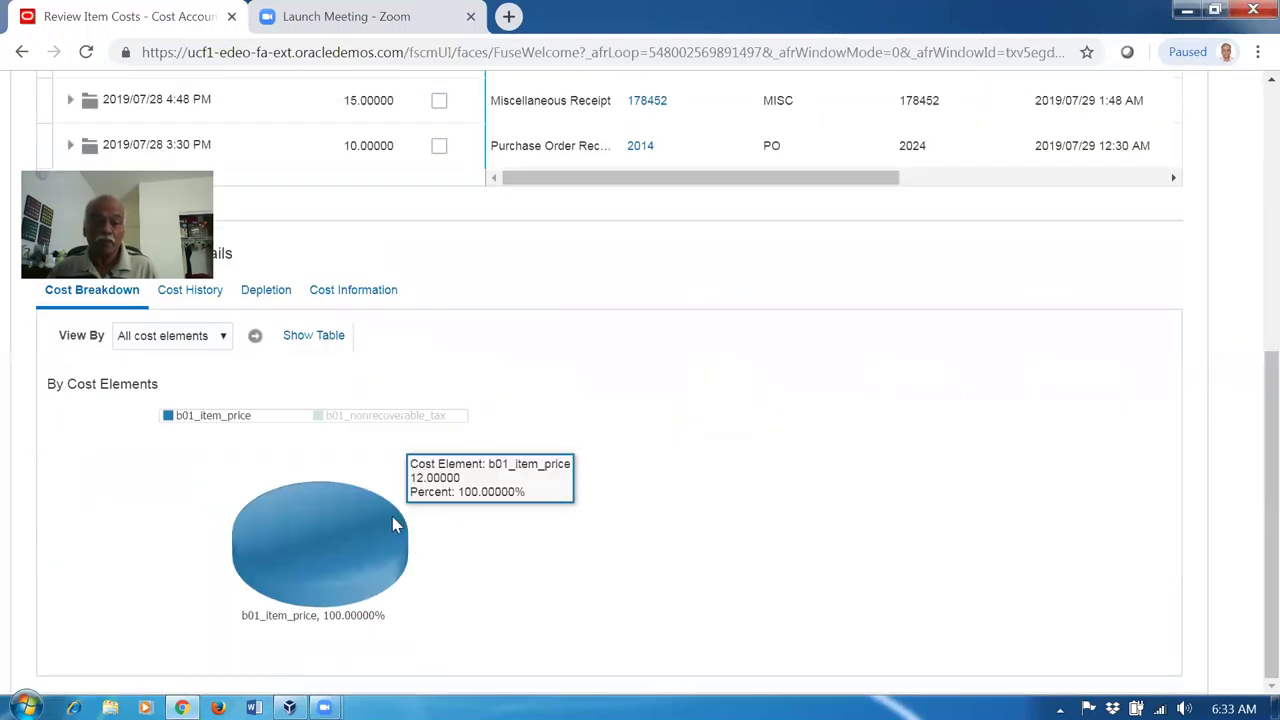
{"action": "scroll", "coordinate": [756, 484], "scroll_direction": "up", "scroll_amount": 3}
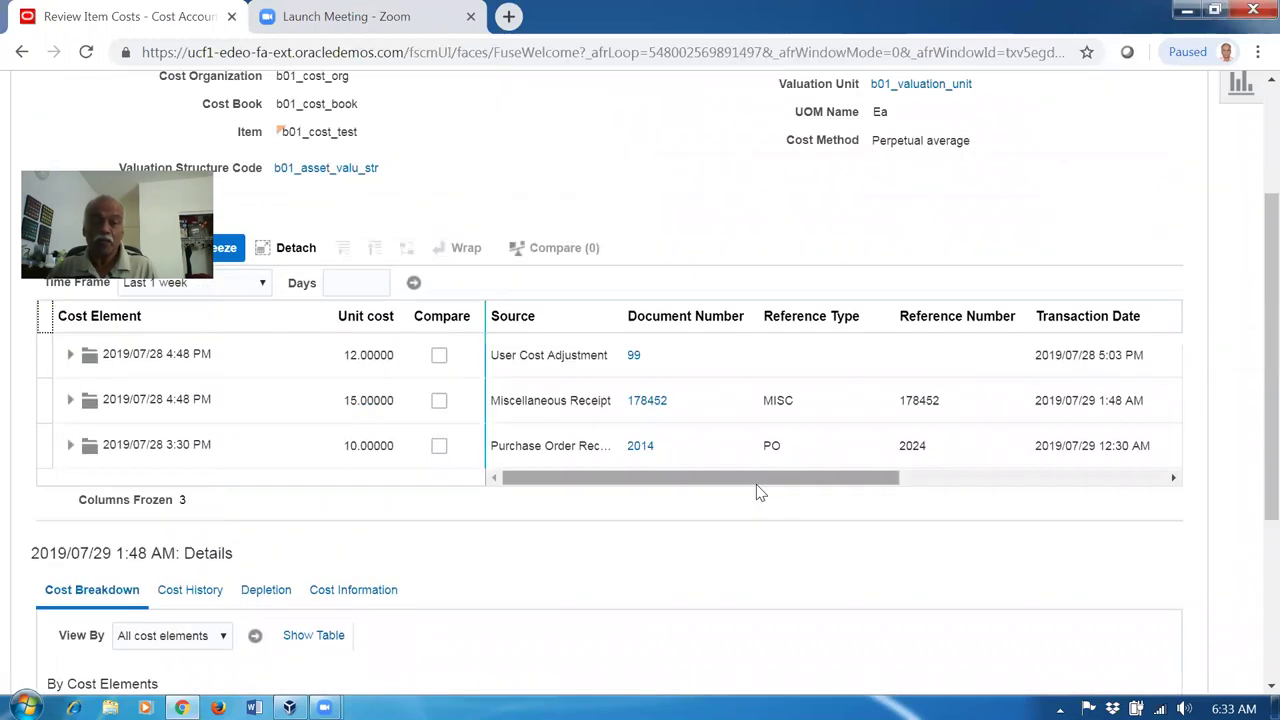
{"action": "scroll", "coordinate": [734, 531], "scroll_direction": "up", "scroll_amount": 2}
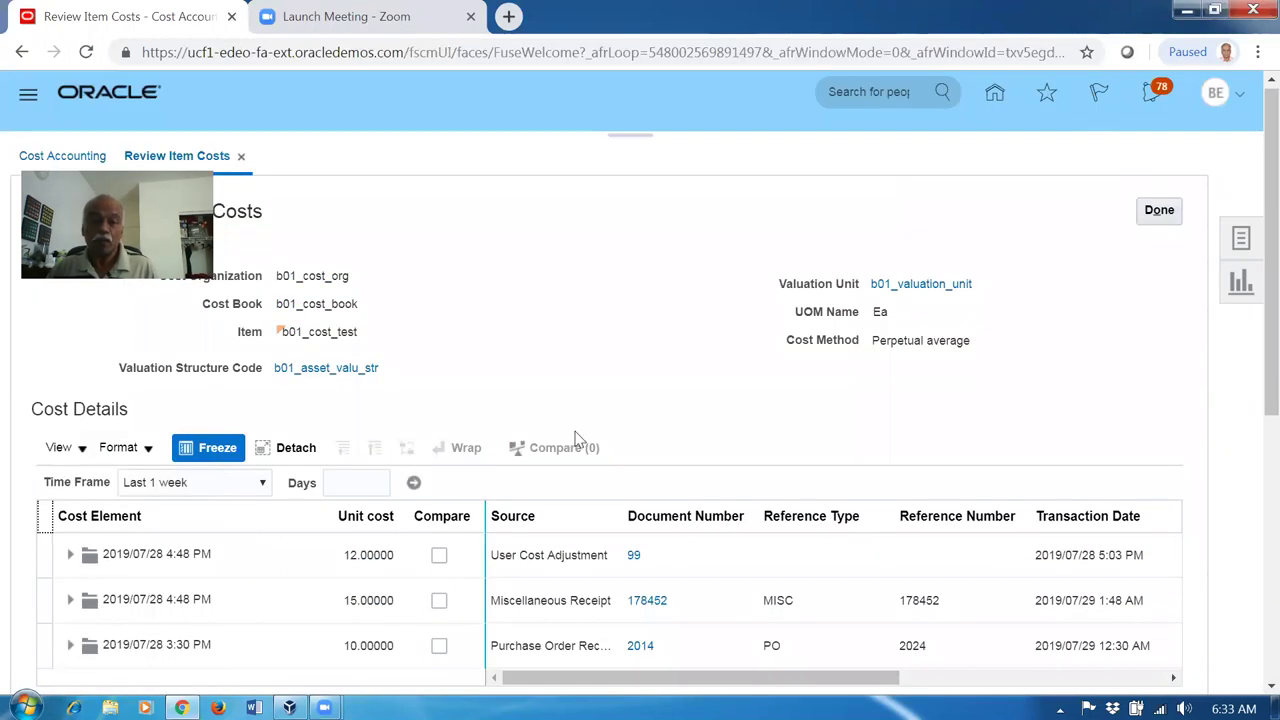
{"action": "scroll", "coordinate": [575, 440], "scroll_direction": "down", "scroll_amount": 2}
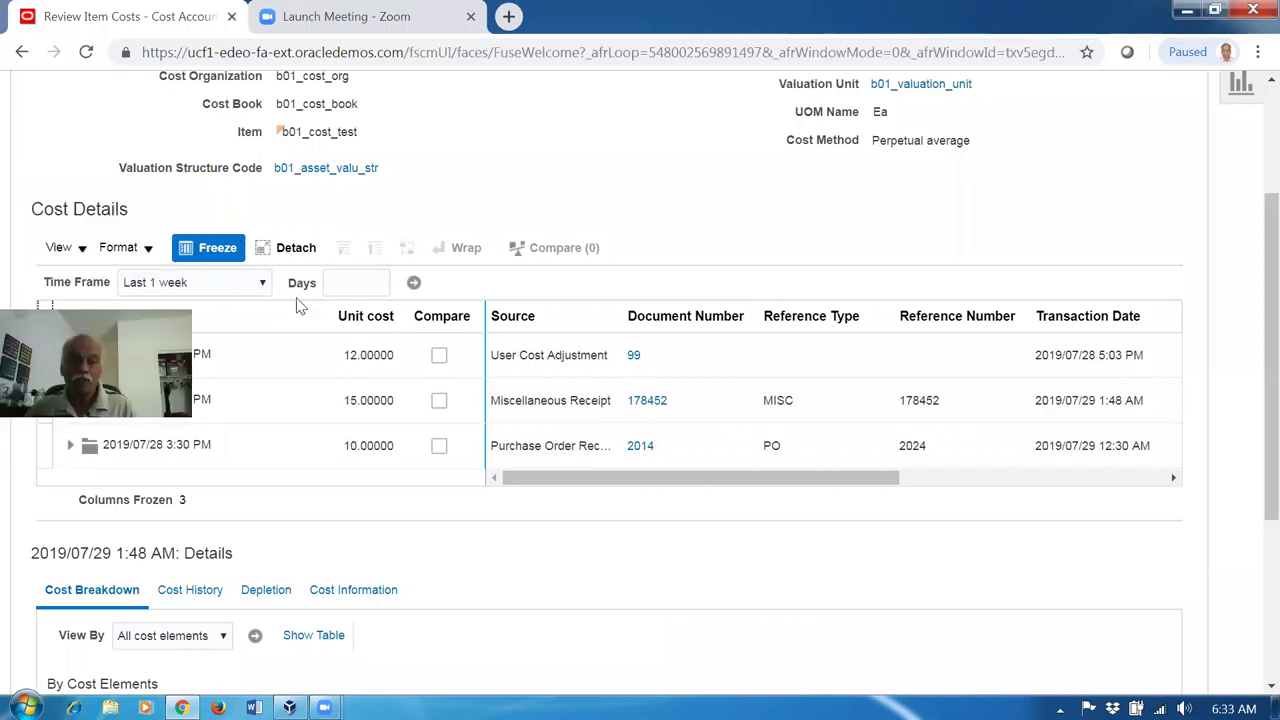
{"action": "scroll", "coordinate": [297, 306], "scroll_direction": "up", "scroll_amount": 2}
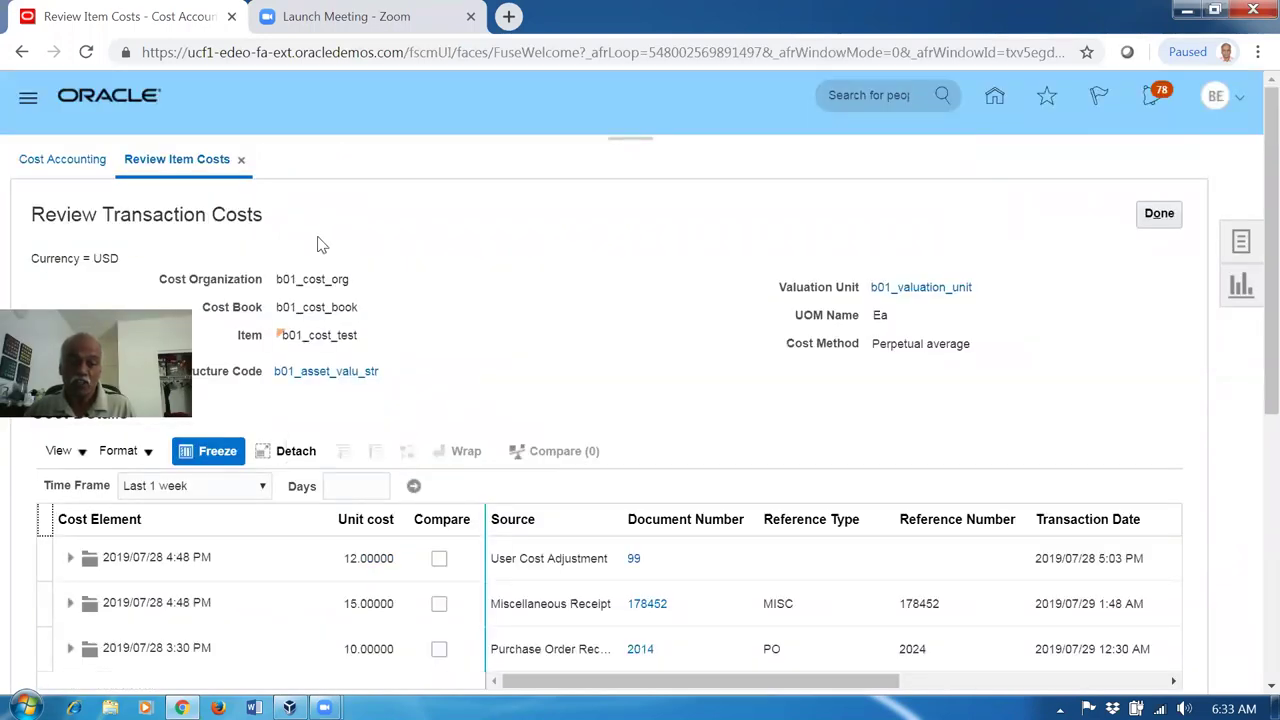
{"action": "scroll", "coordinate": [675, 385], "scroll_direction": "down", "scroll_amount": 1}
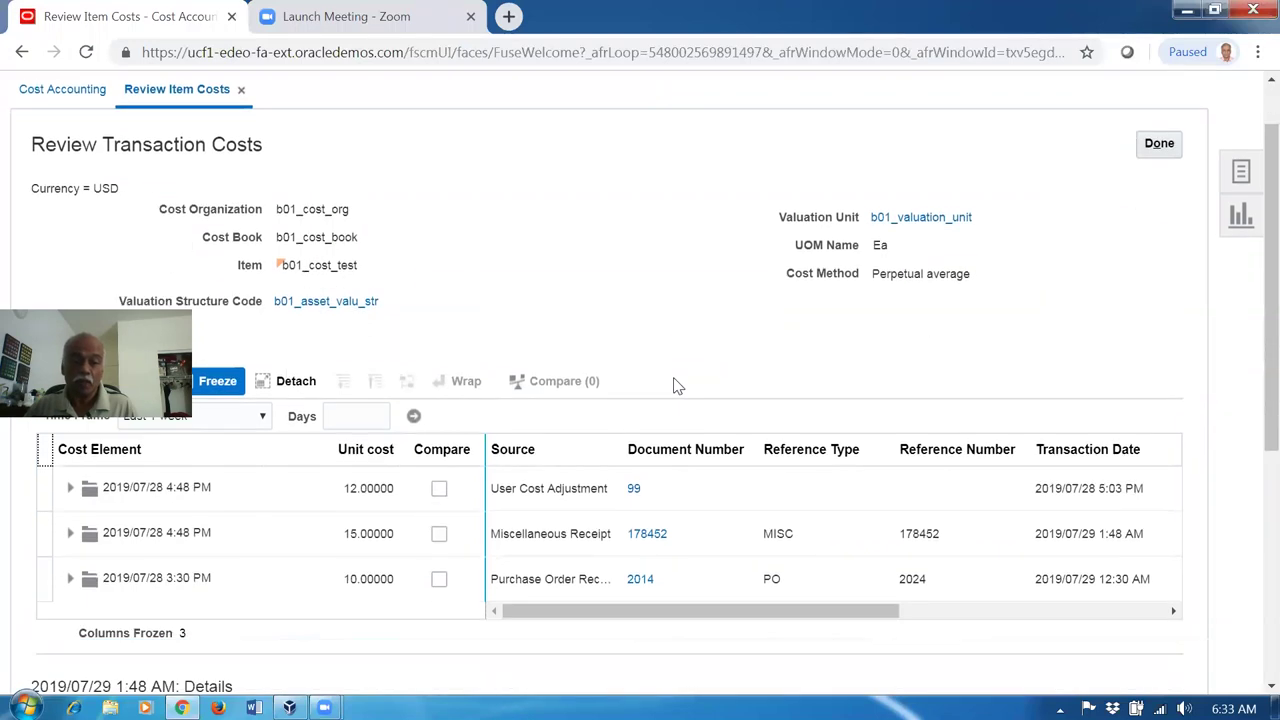
{"action": "scroll", "coordinate": [1062, 274], "scroll_direction": "up", "scroll_amount": 1}
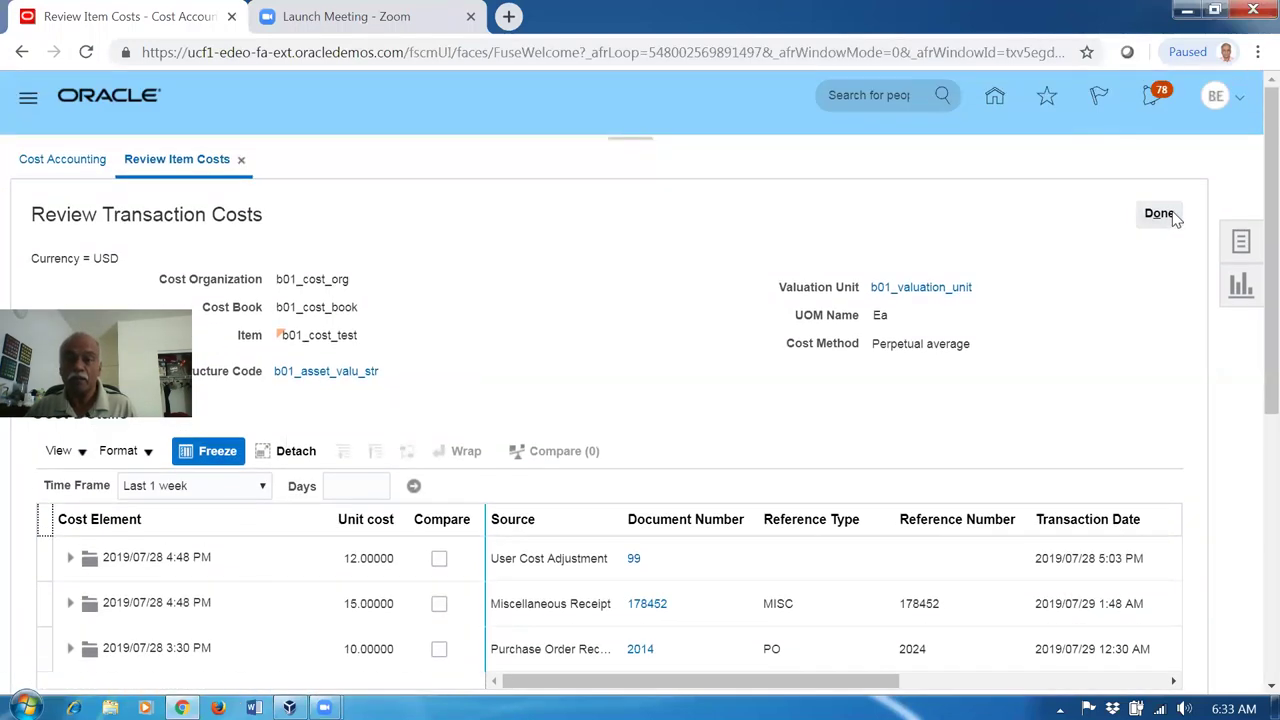
{"action": "left_click", "coordinate": [1159, 215]}
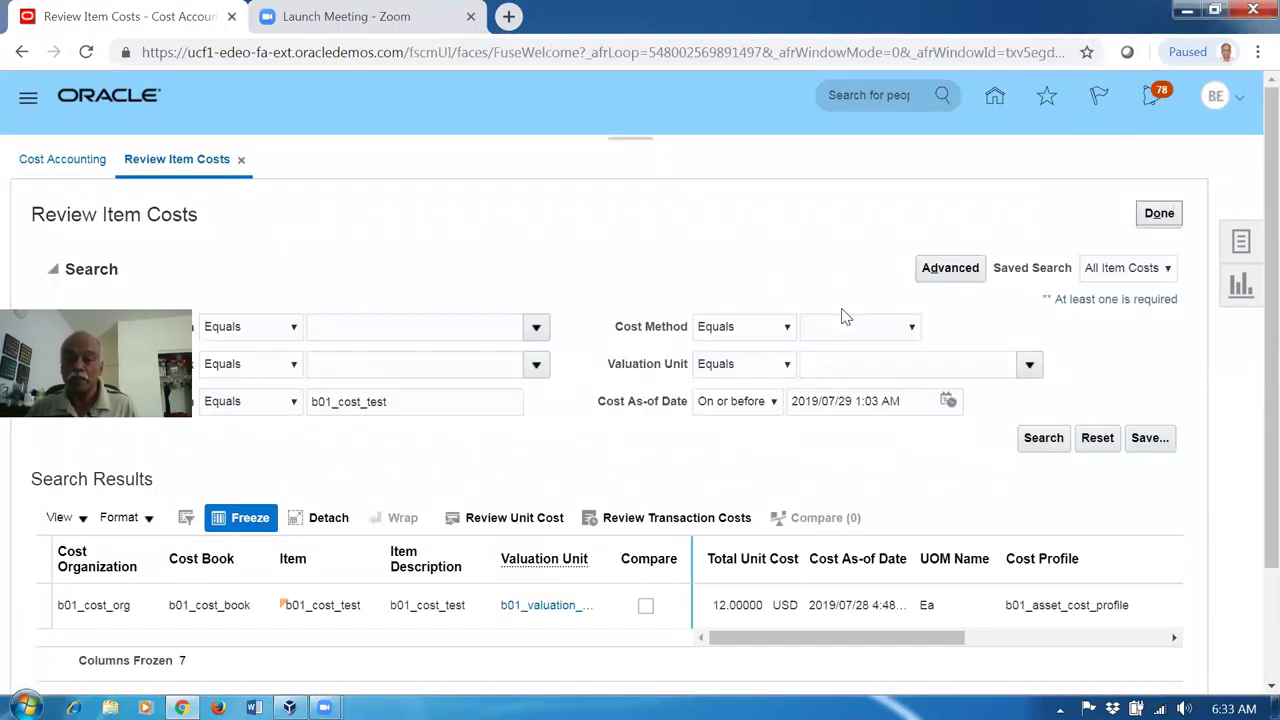
{"action": "left_click", "coordinate": [1155, 216]}
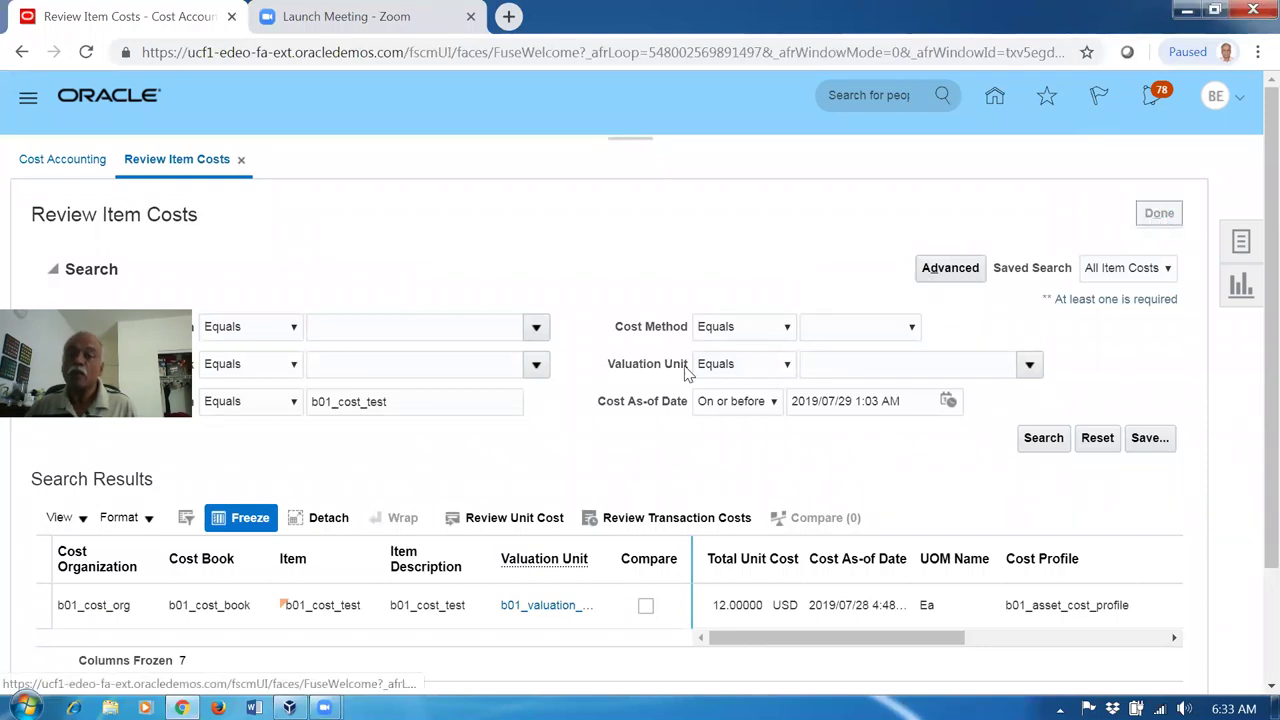
Step: Start creating a cost adjustment of type Perpetual Average Item Cost and proceed to its search stage
{"action": "left_click", "coordinate": [1244, 243]}
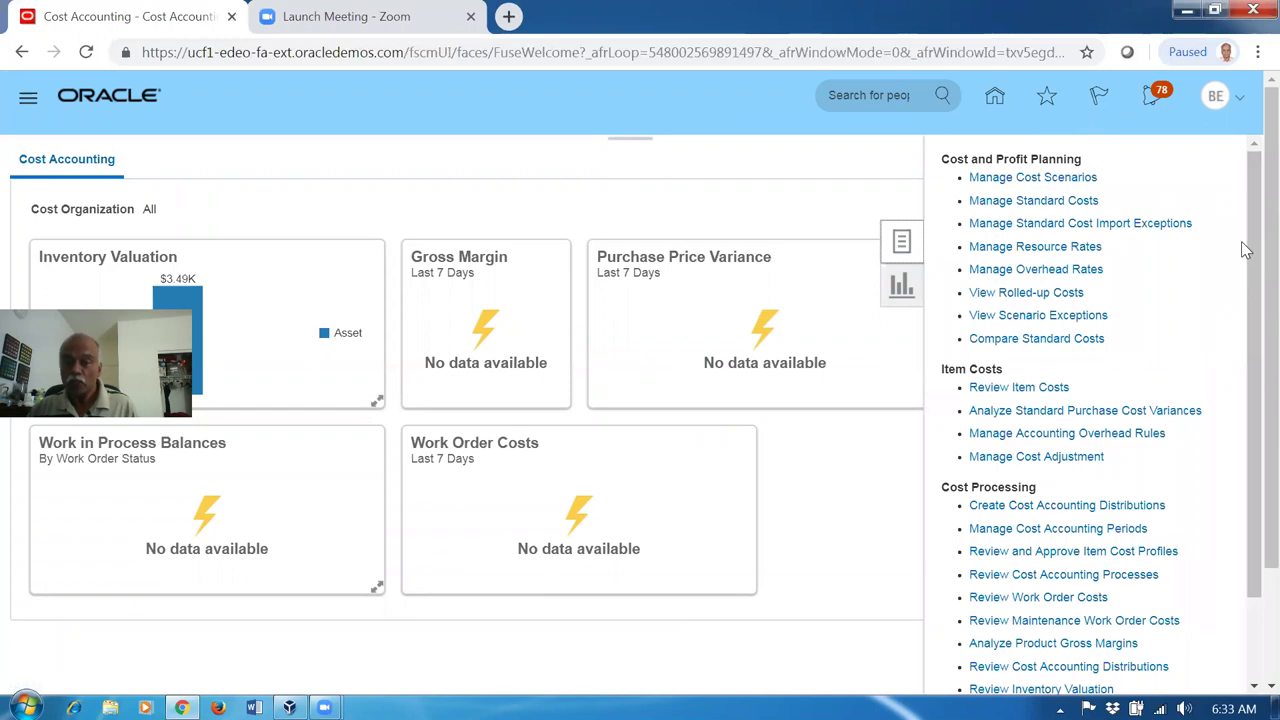
{"action": "left_click", "coordinate": [1035, 459]}
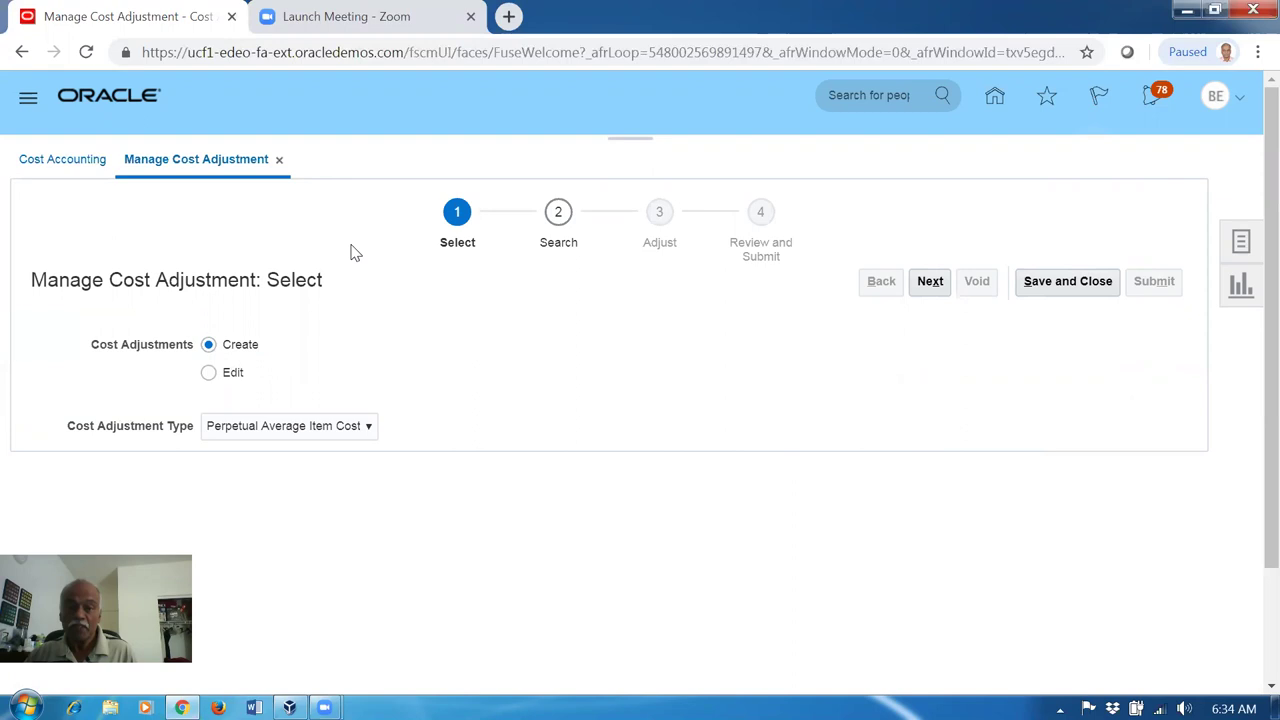
{"action": "left_click", "coordinate": [929, 284]}
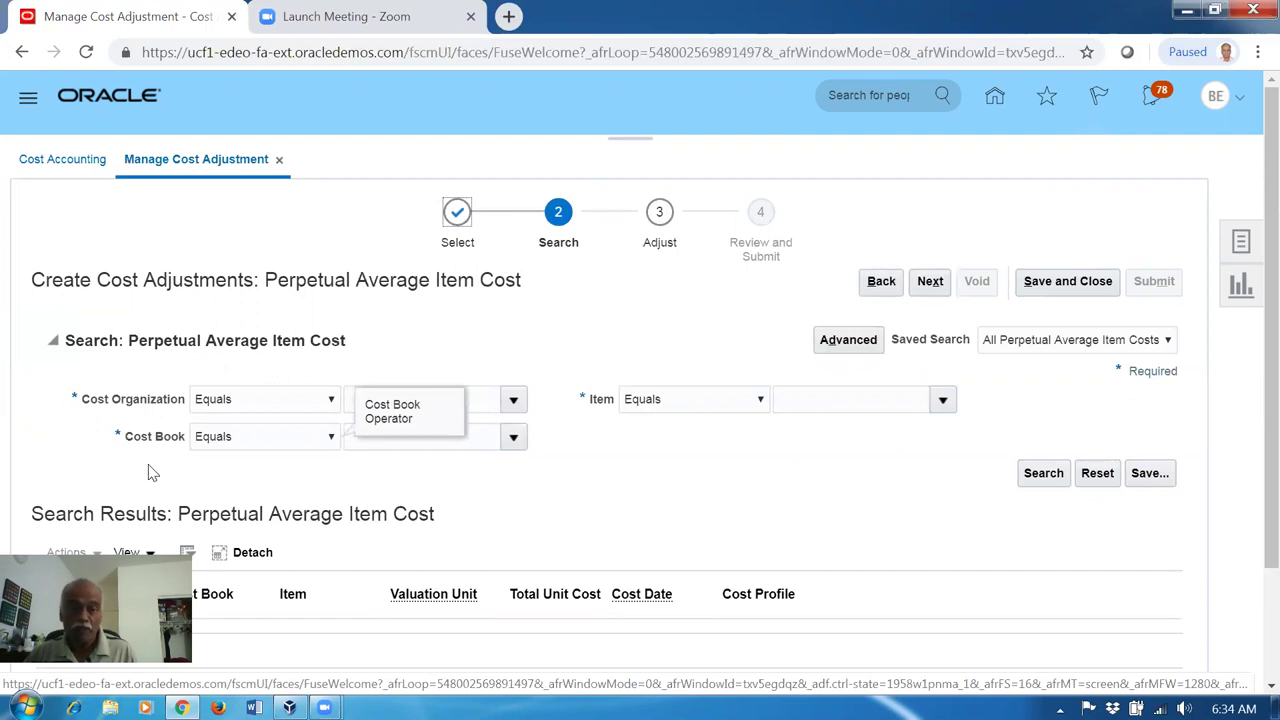
Step: Set the item criterion to b01_cost_test from organization B011 and try running the search
{"action": "left_click", "coordinate": [858, 400]}
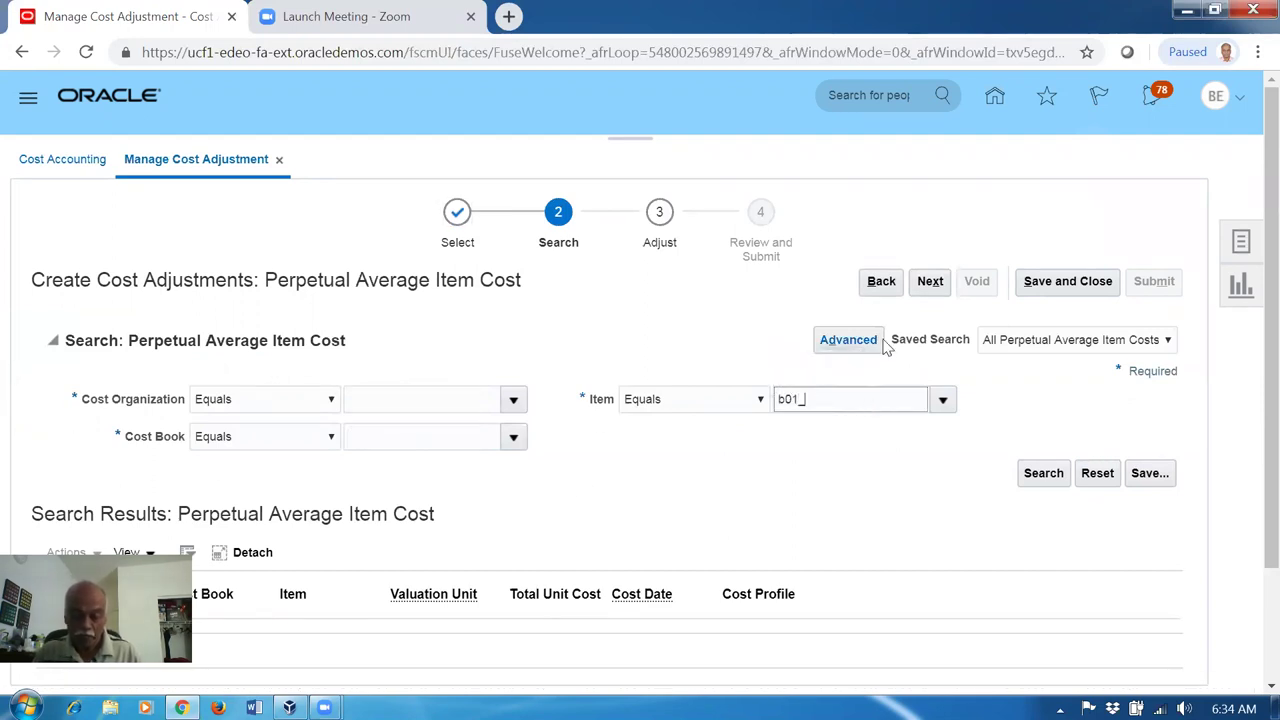
{"action": "type", "text": "b01_cost_test"}
{"action": "key", "text": "Tab"}
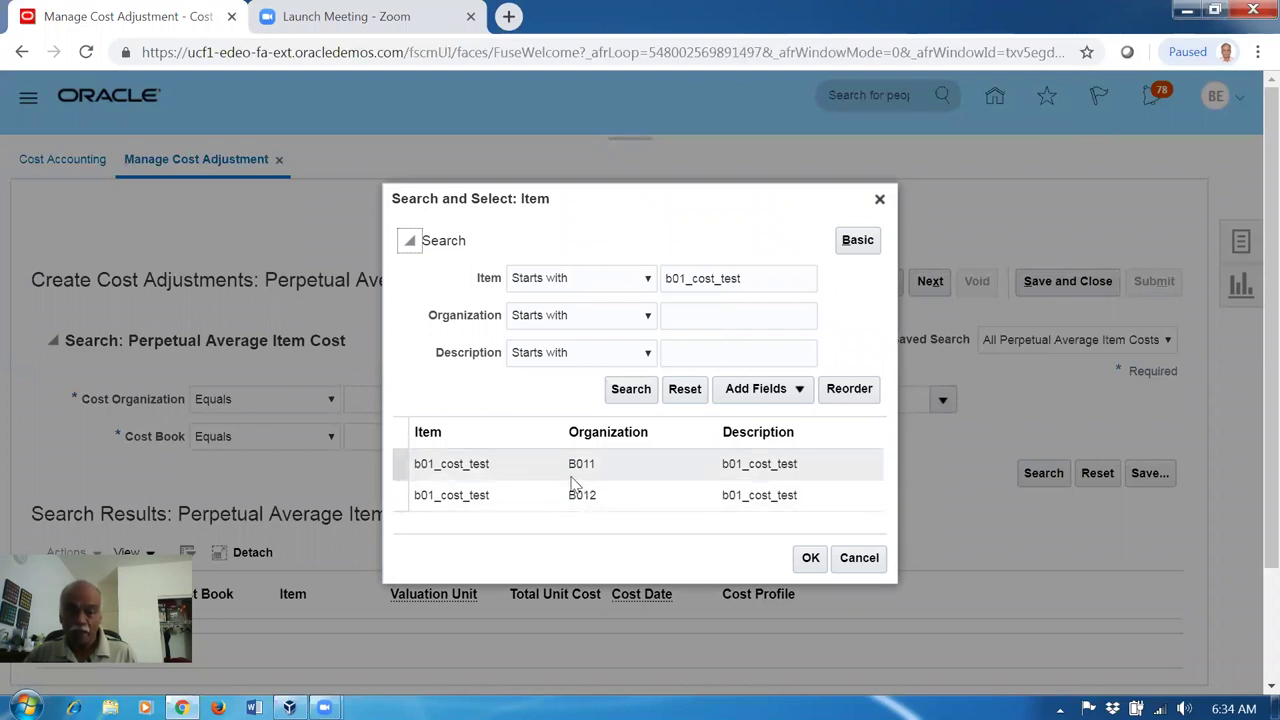
{"action": "left_click", "coordinate": [520, 460]}
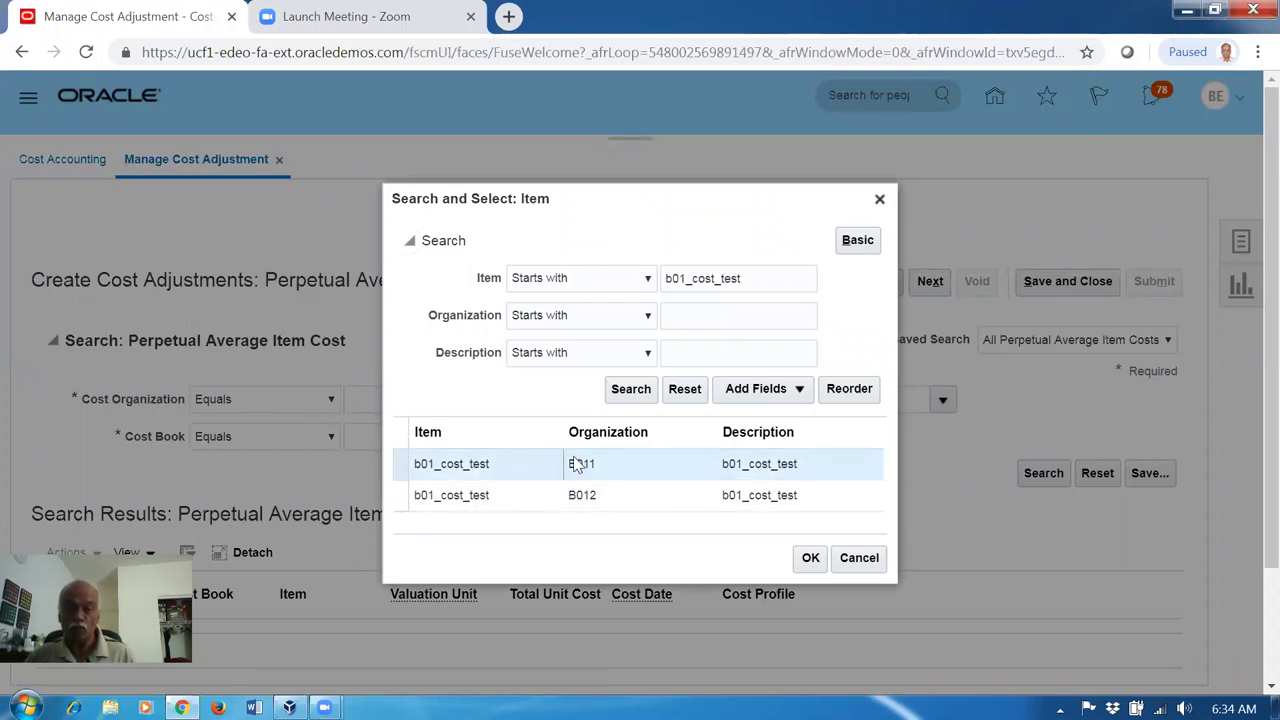
{"action": "left_click", "coordinate": [811, 558]}
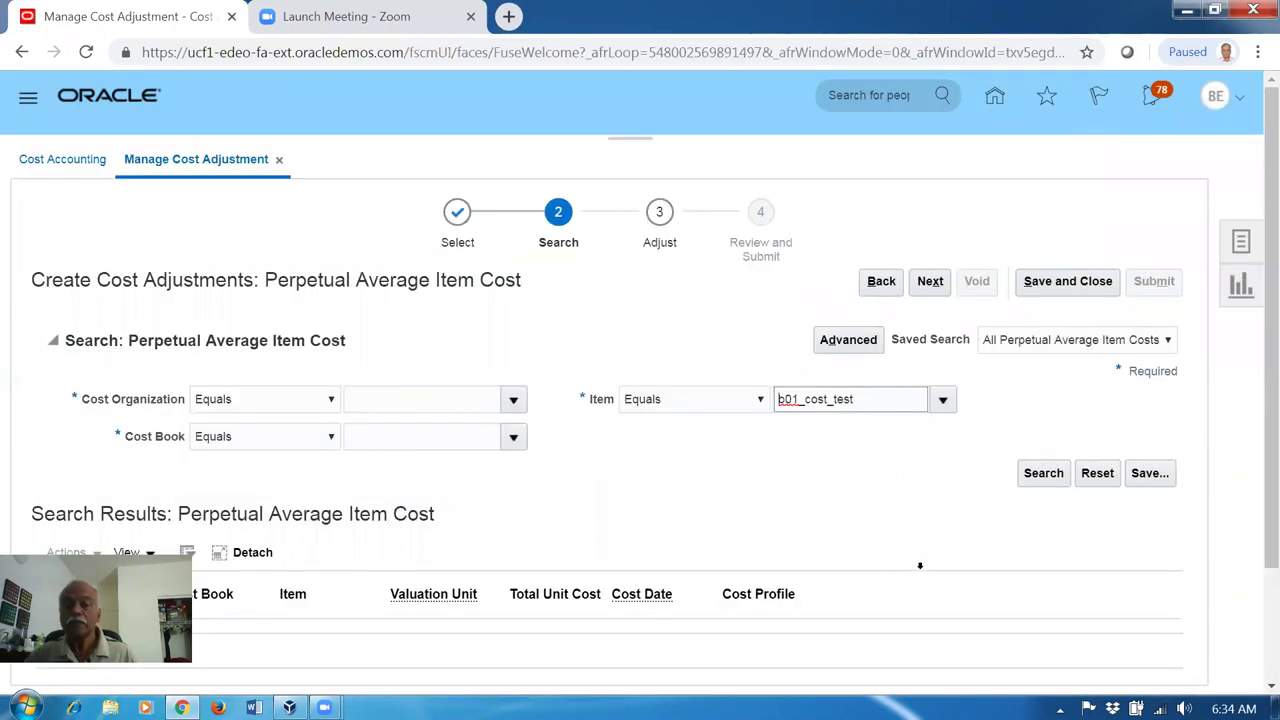
{"action": "left_click", "coordinate": [1037, 476]}
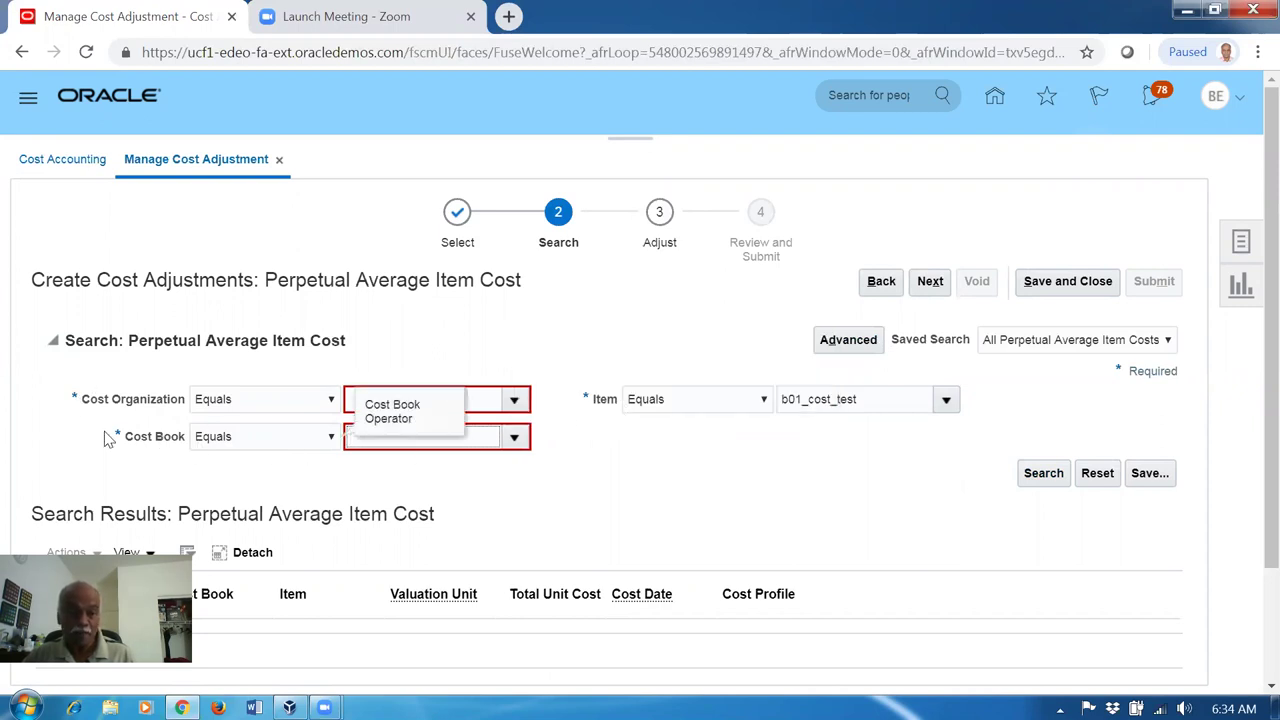
Step: Set the cost organization to b01_cost_org and the cost book to b01_cost_book, and search for the item cost
{"action": "left_click", "coordinate": [471, 392]}
{"action": "type", "text": "b01"}
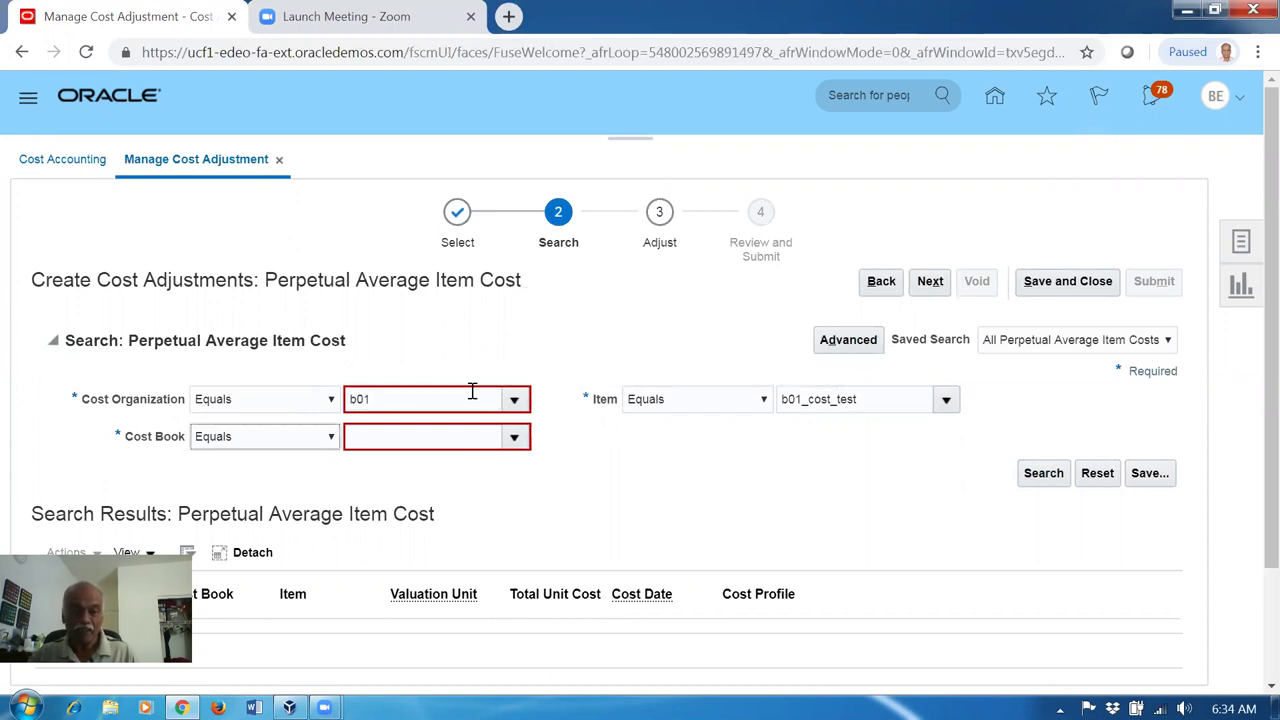
{"action": "key", "text": "Tab"}
{"action": "left_click", "coordinate": [464, 441]}
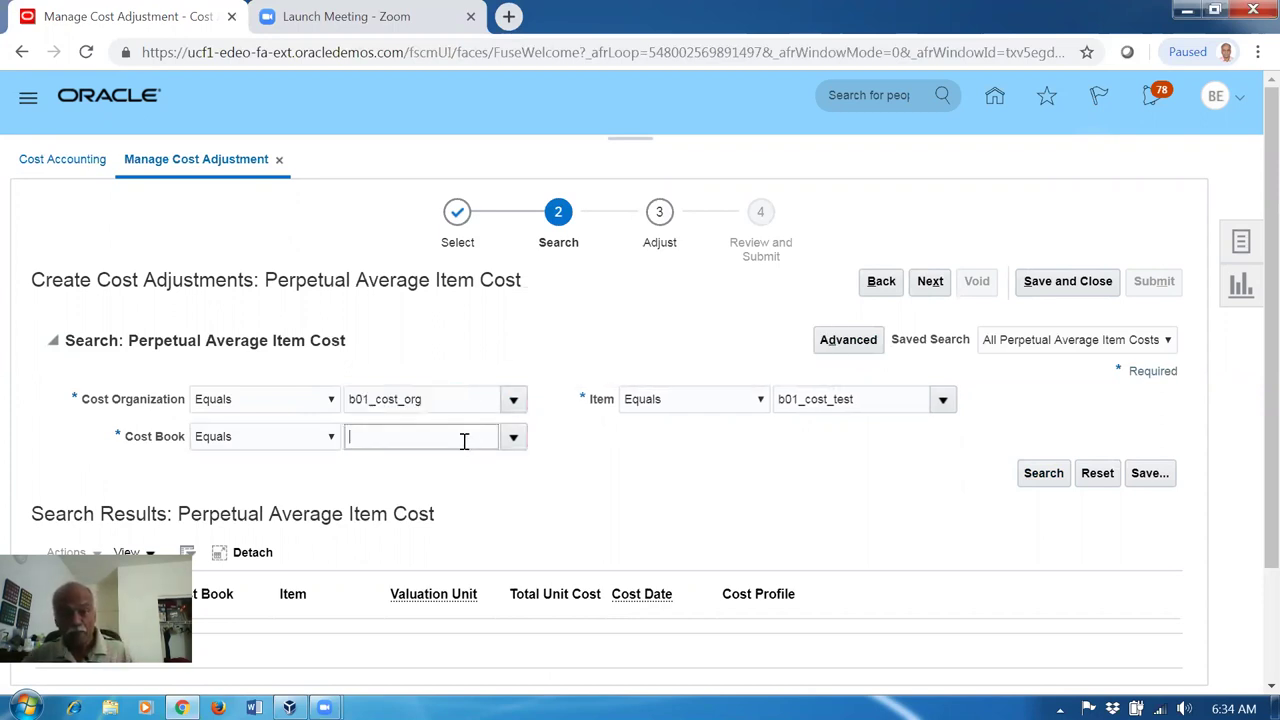
{"action": "type", "text": "b01"}
{"action": "key", "text": "Tab"}
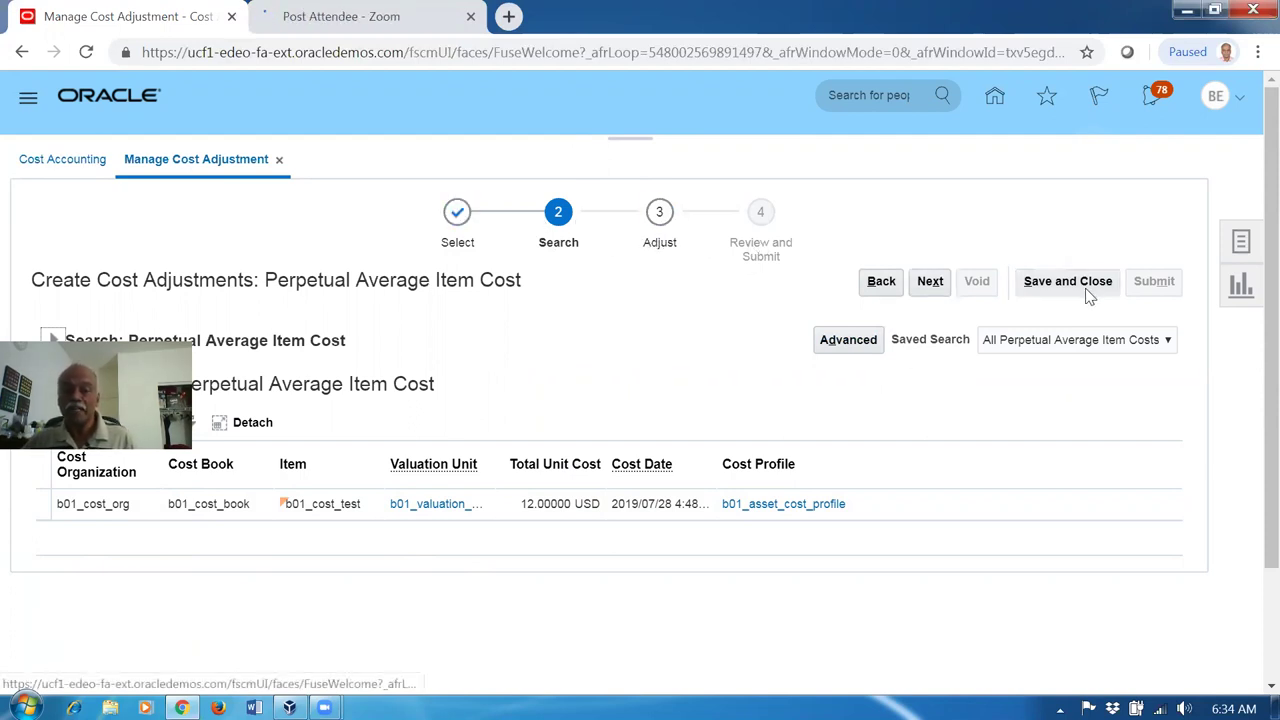
Step: Take the found b01_cost_test record to the Adjust stage and set the new cost of its b01_item_price element to 11
{"action": "left_click", "coordinate": [932, 284]}
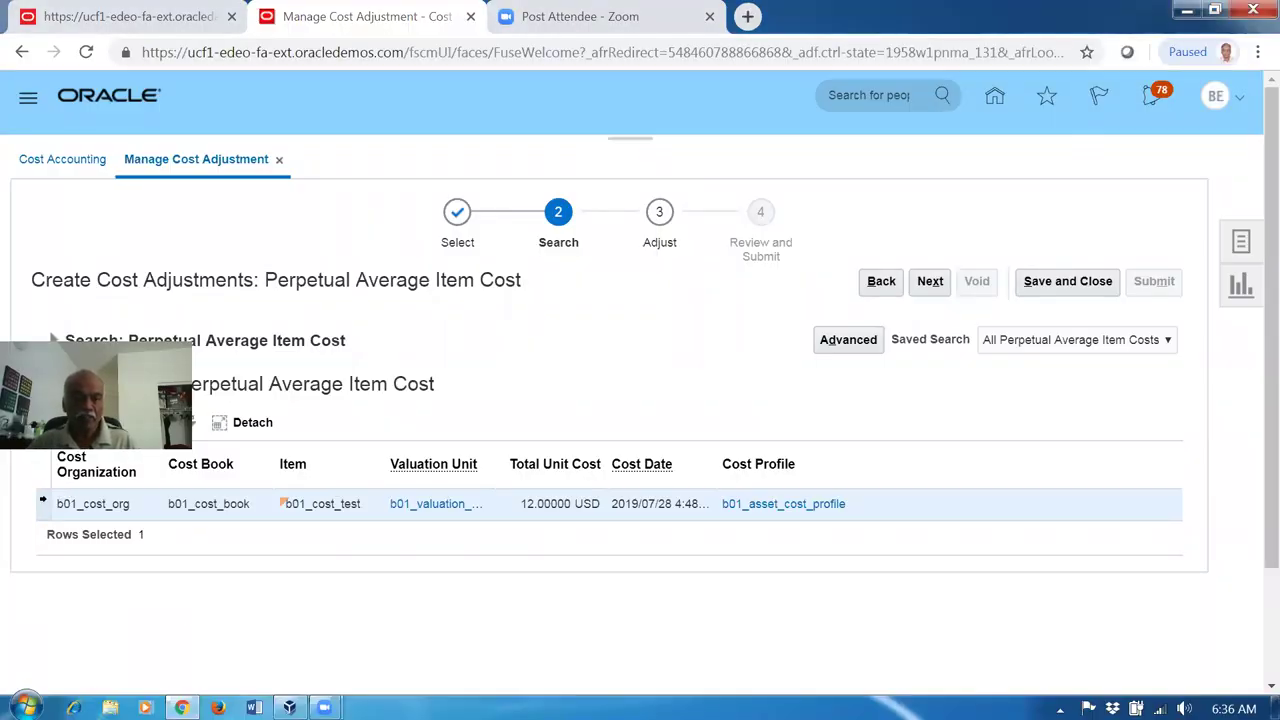
{"action": "left_click", "coordinate": [928, 282]}
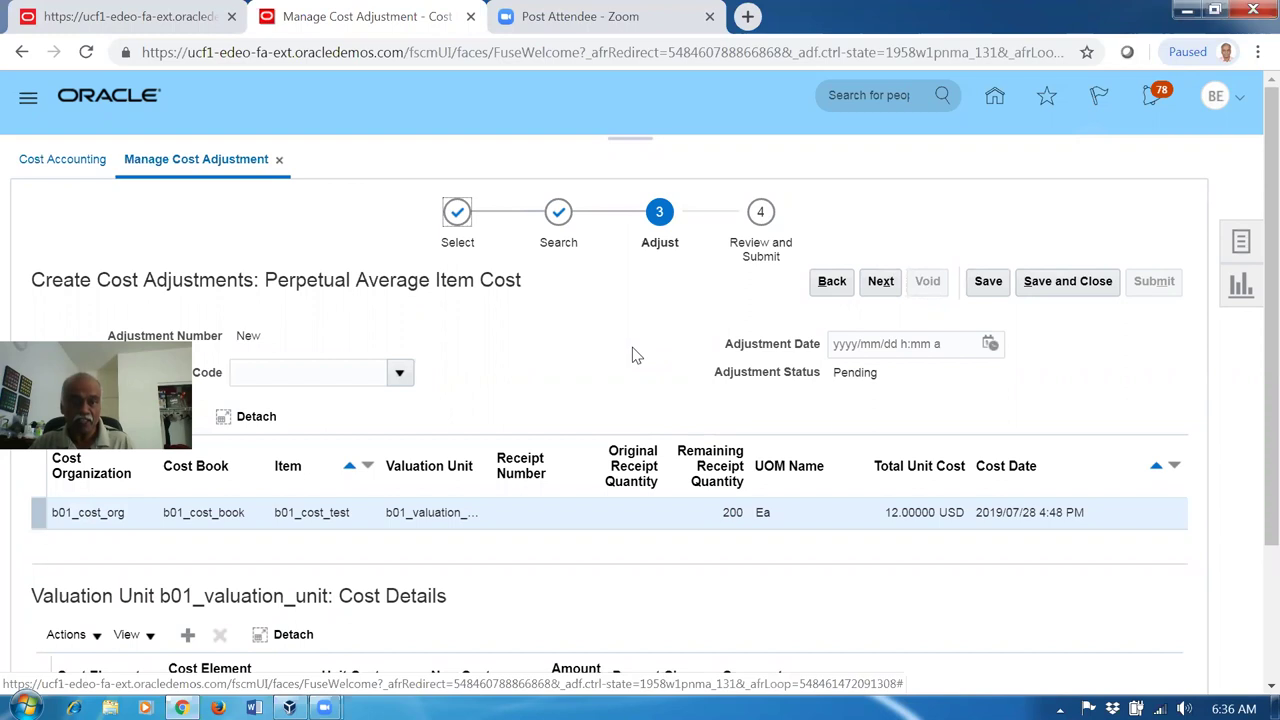
{"action": "scroll", "coordinate": [633, 348], "scroll_direction": "down", "scroll_amount": 2}
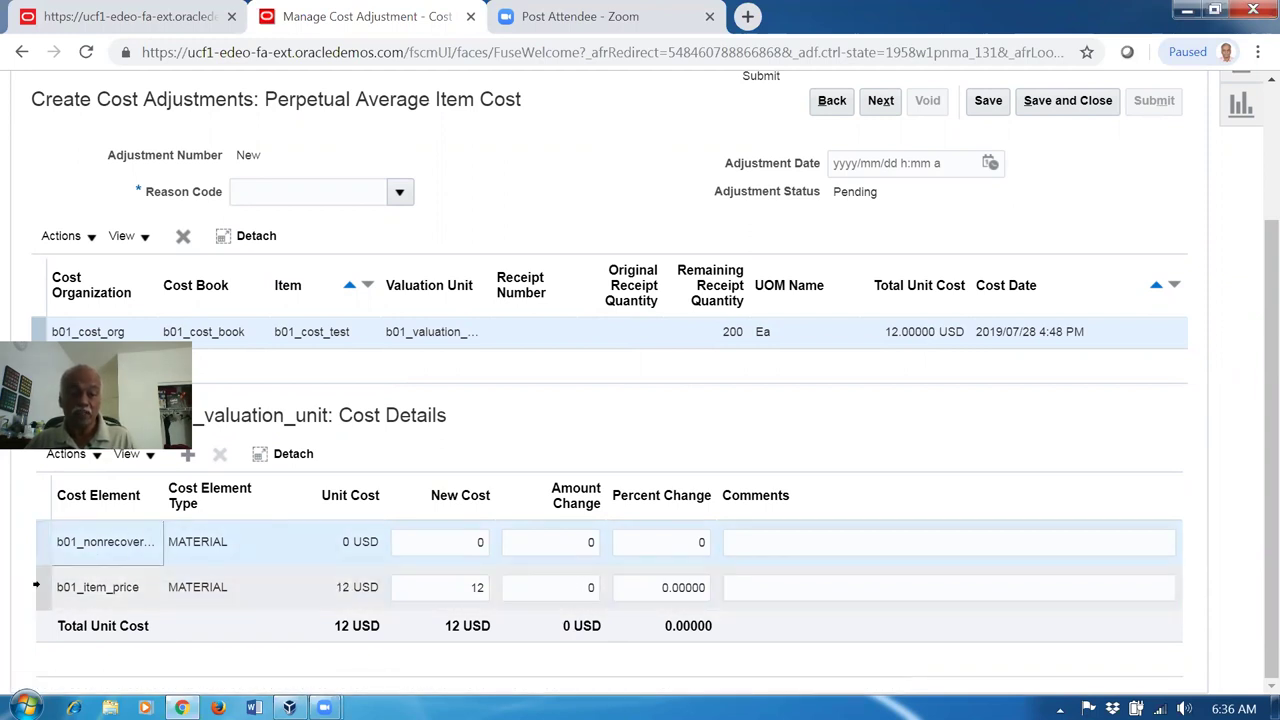
{"action": "left_click", "coordinate": [449, 589]}
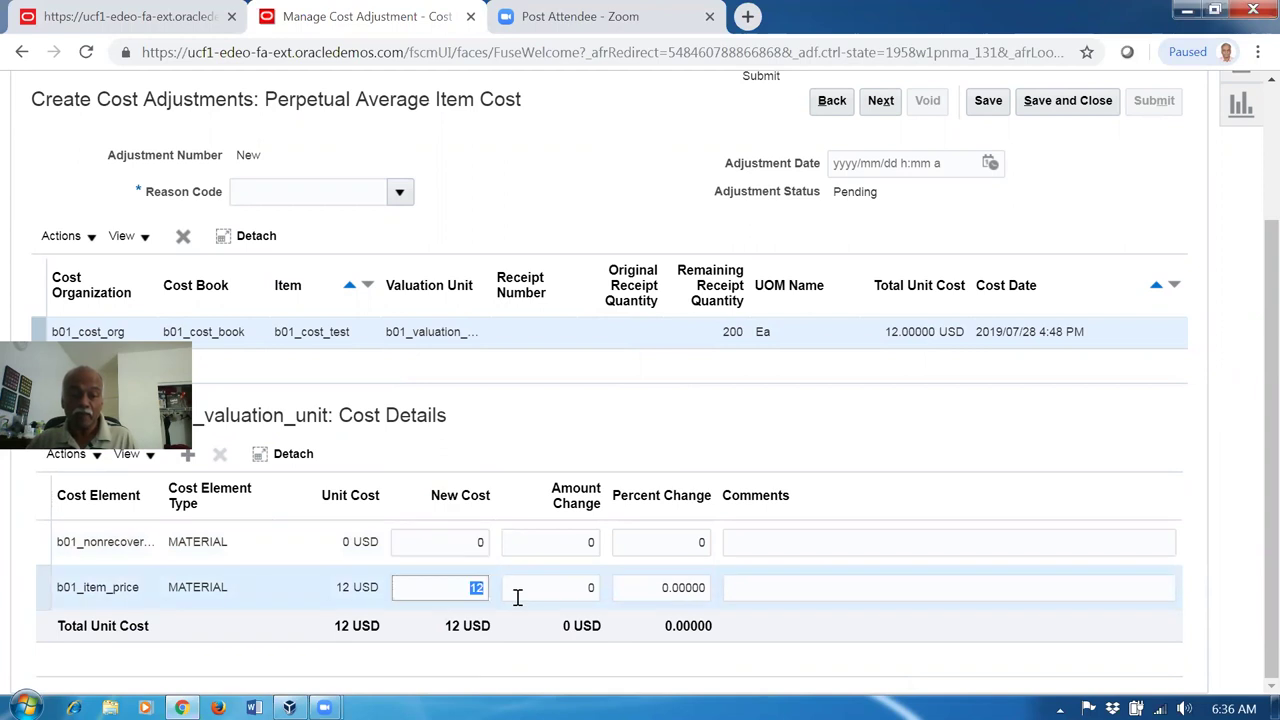
{"action": "type", "text": "11"}
{"action": "left_click", "coordinate": [508, 594]}
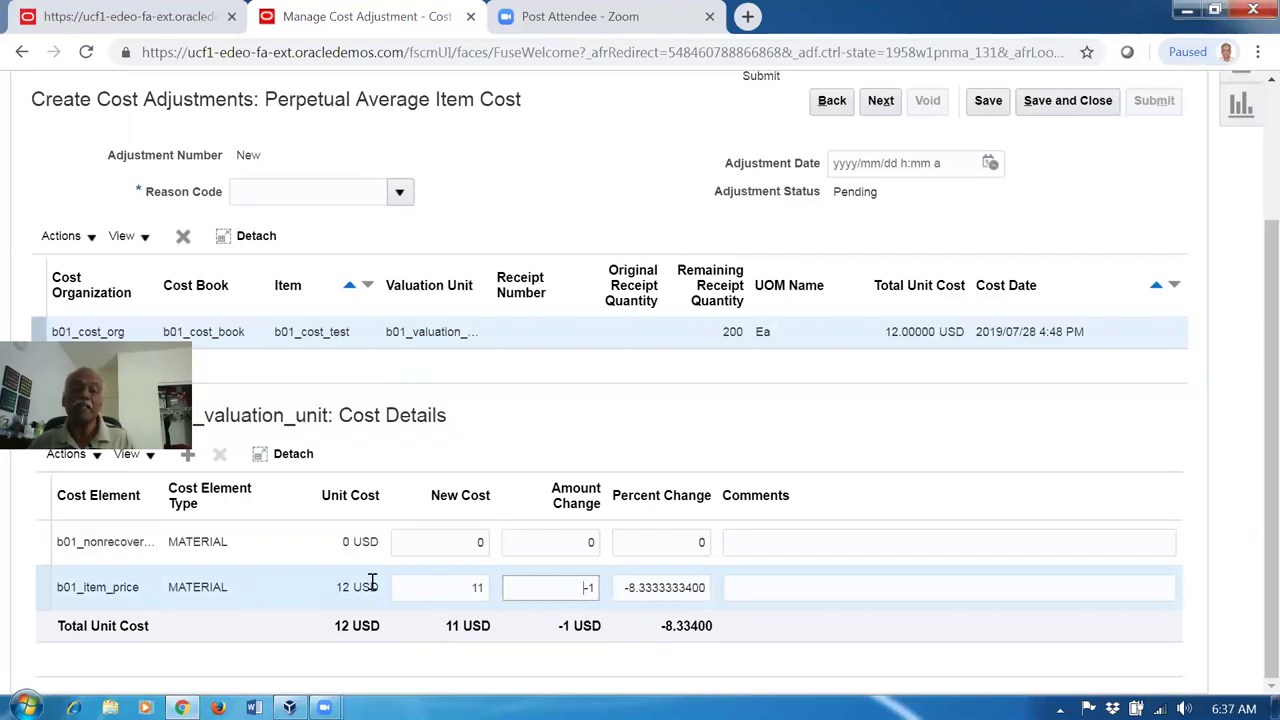
{"action": "left_click", "coordinate": [778, 453]}
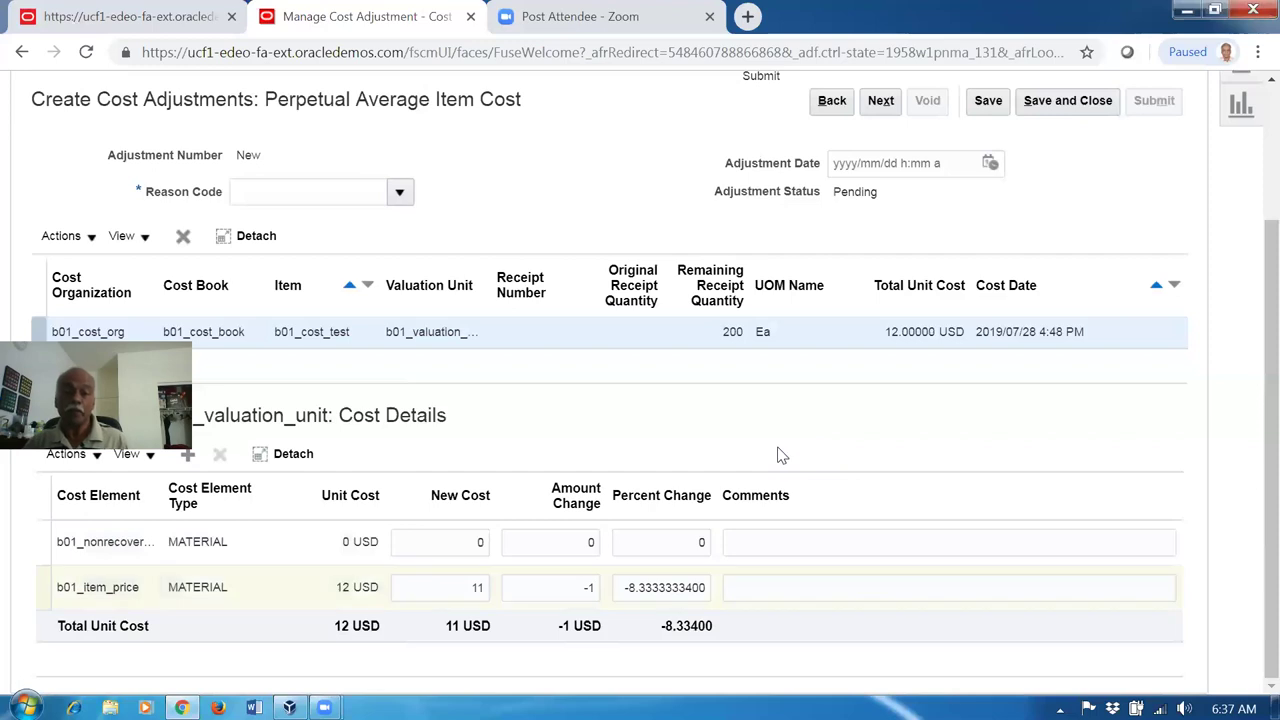
Step: Set the adjustment's reason code to MCC and proceed to the Review and Submit stage
{"action": "scroll", "coordinate": [786, 455], "scroll_direction": "up", "scroll_amount": 3}
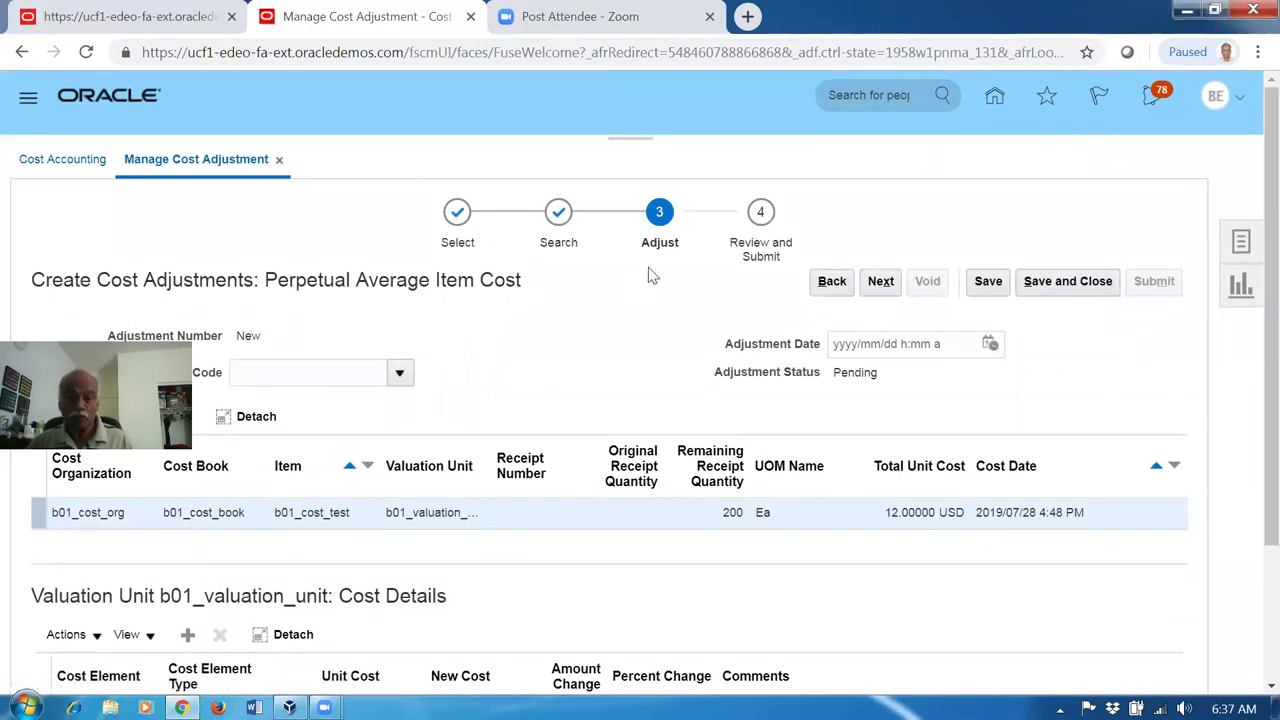
{"action": "left_click", "coordinate": [881, 287]}
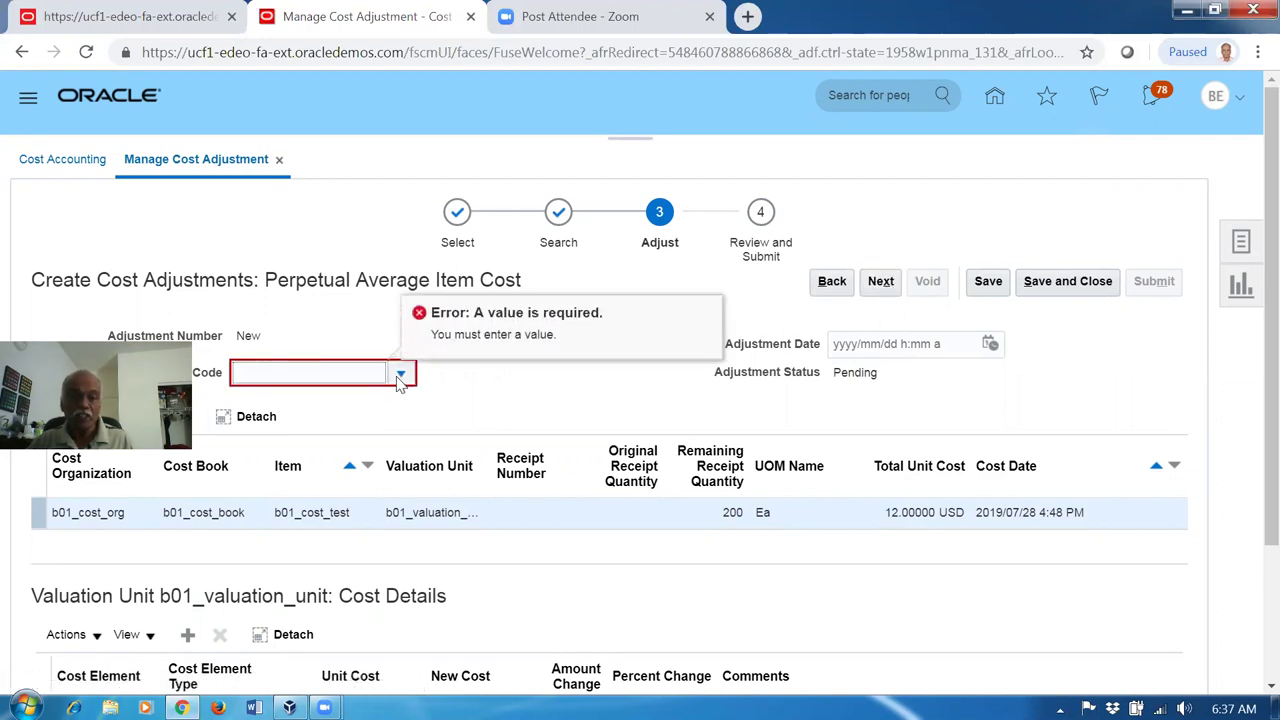
{"action": "left_click", "coordinate": [400, 373]}
{"action": "left_click", "coordinate": [343, 409]}
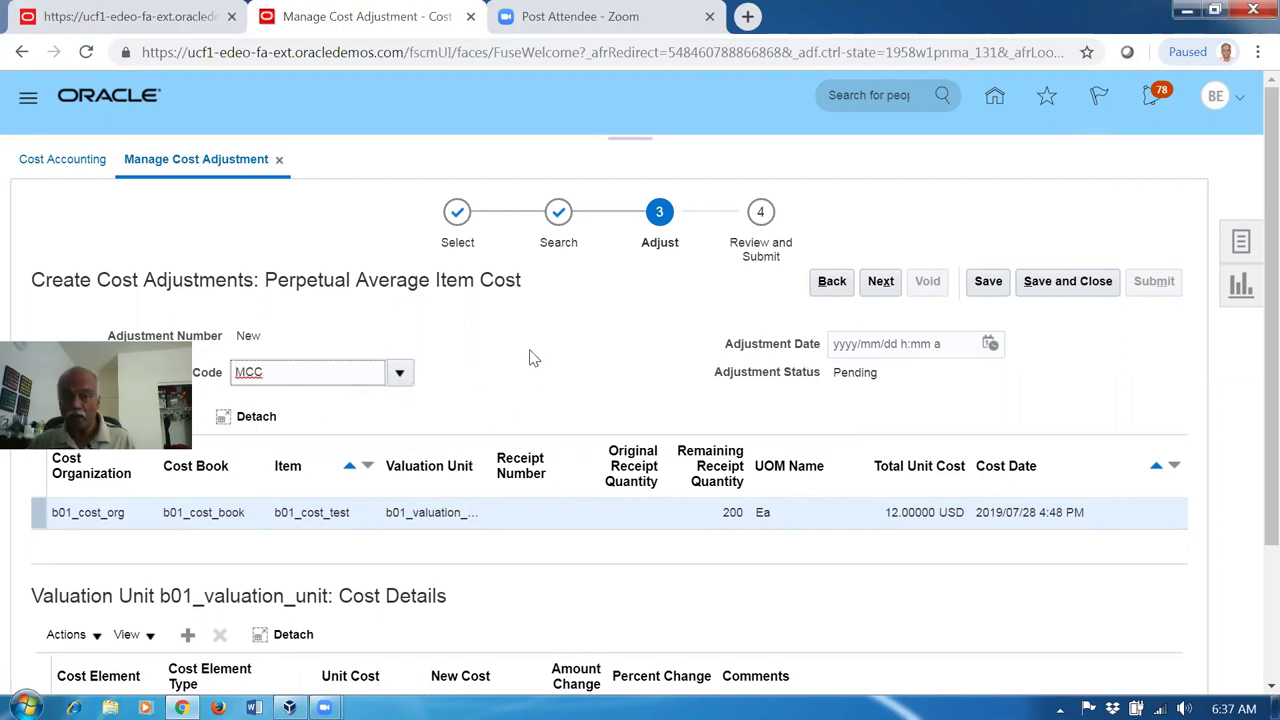
{"action": "left_click", "coordinate": [880, 284]}
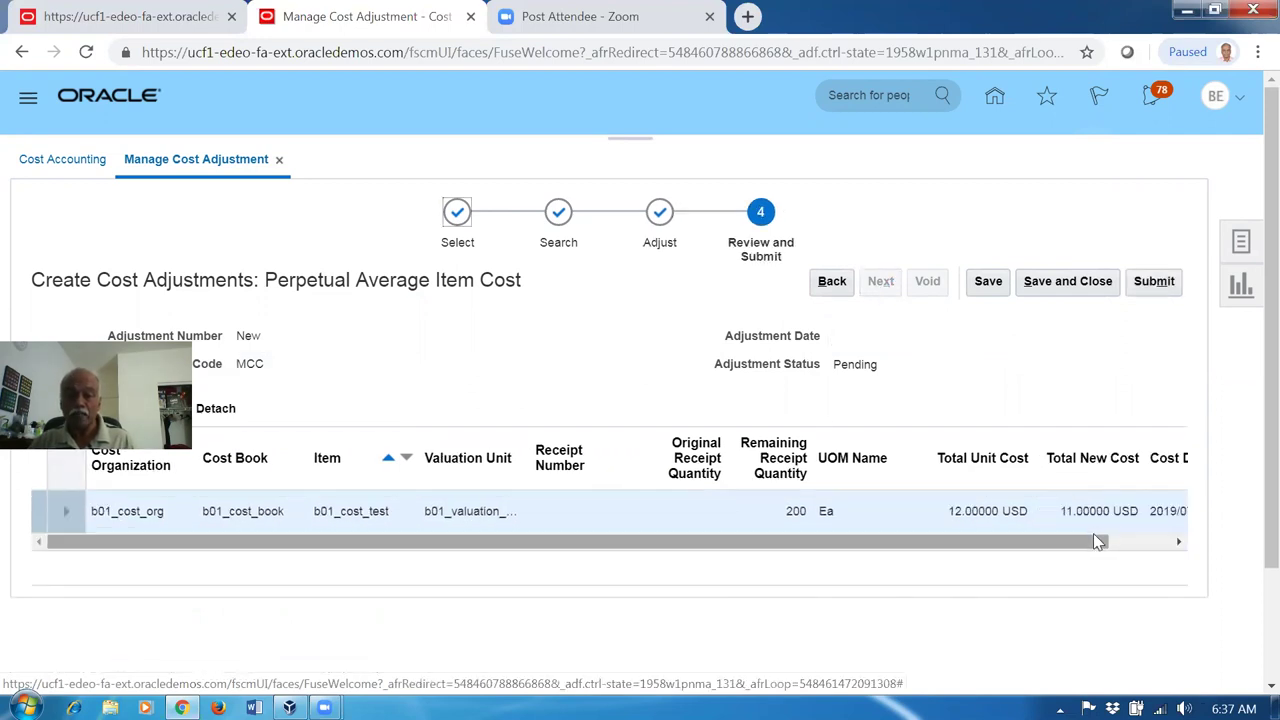
Step: Check the total unit cost and total new cost, submit the cost adjustment for processing, and keep the adjustment page open
{"action": "left_click_drag", "start_coordinate": [914, 546], "coordinate": [471, 591]}
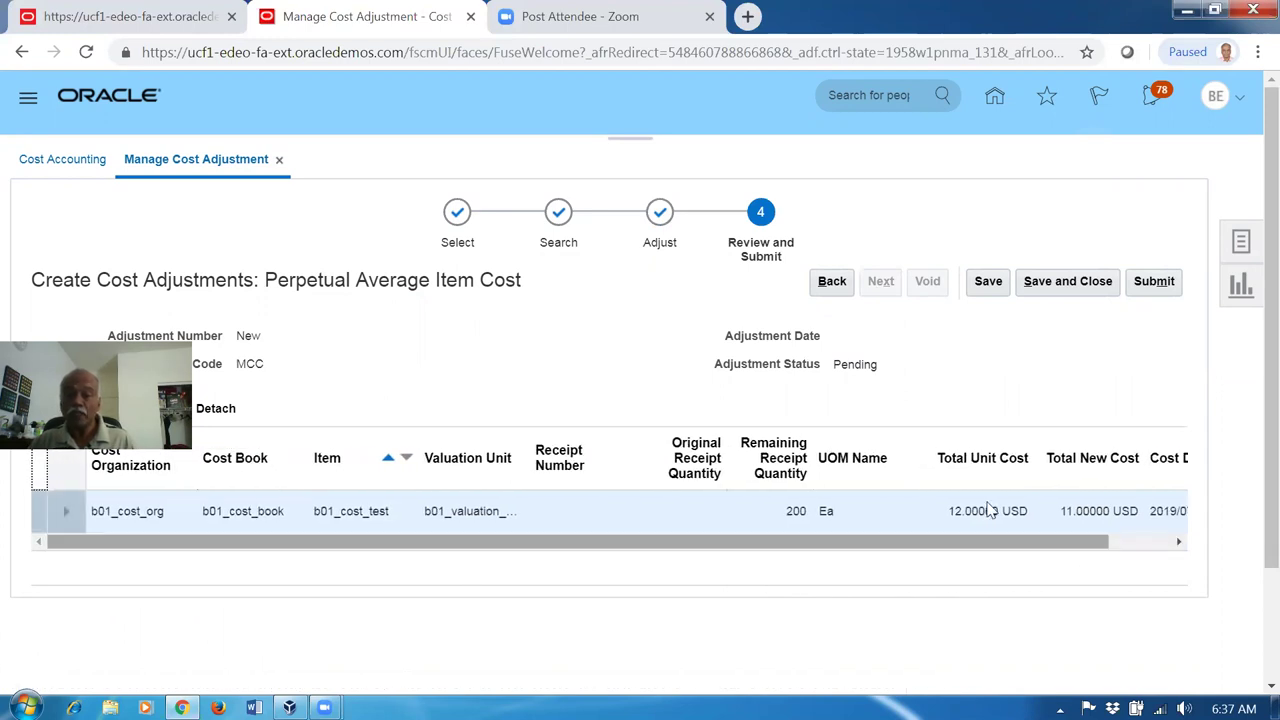
{"action": "left_click", "coordinate": [1160, 285]}
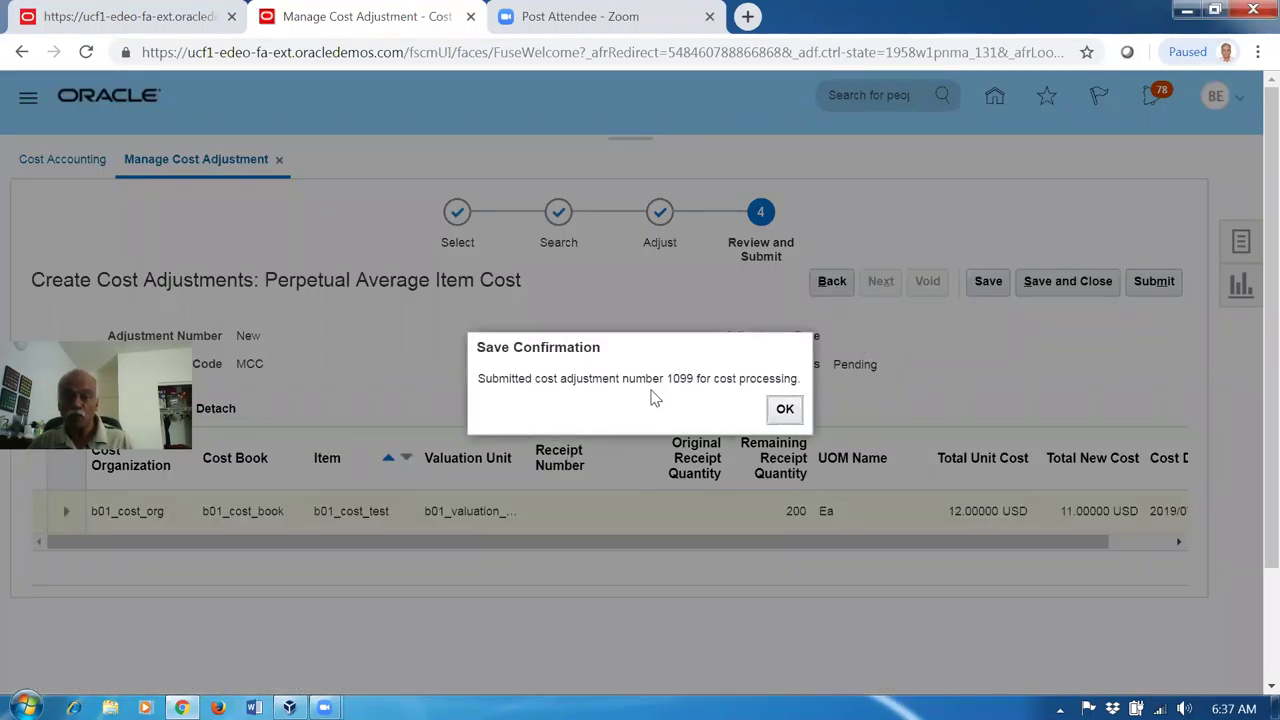
{"action": "left_click", "coordinate": [786, 414]}
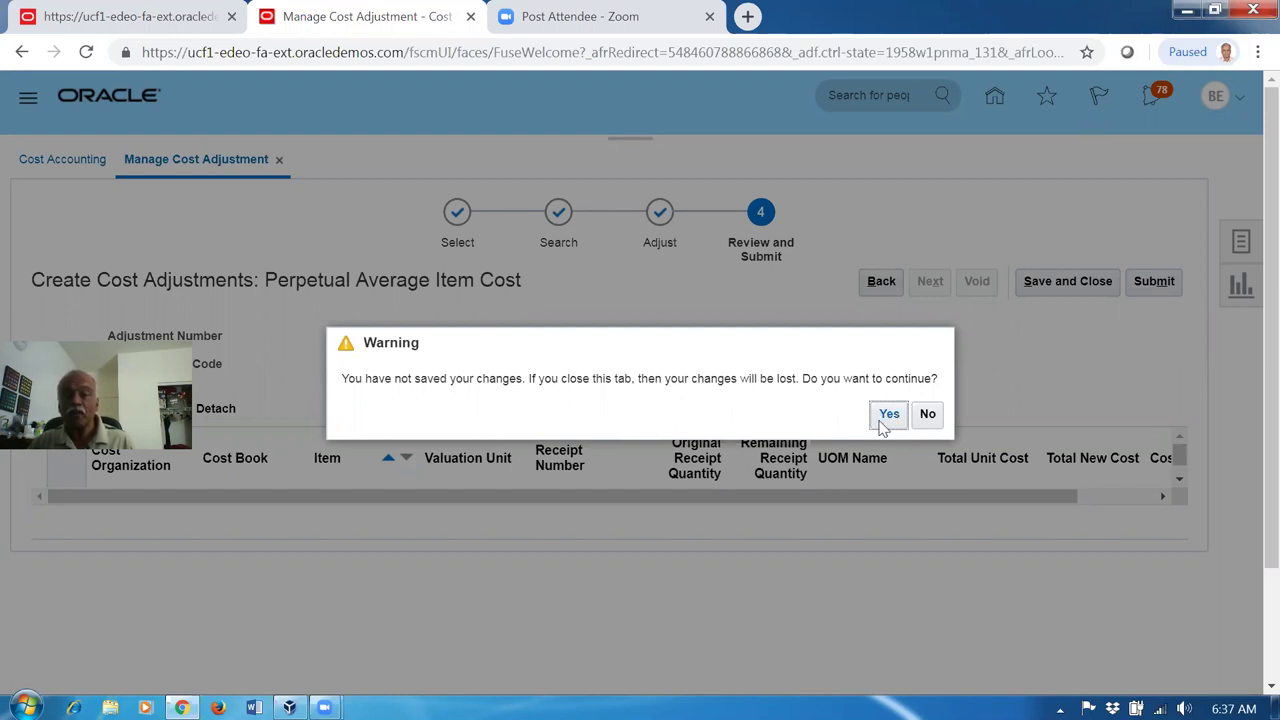
{"action": "left_click", "coordinate": [928, 418]}
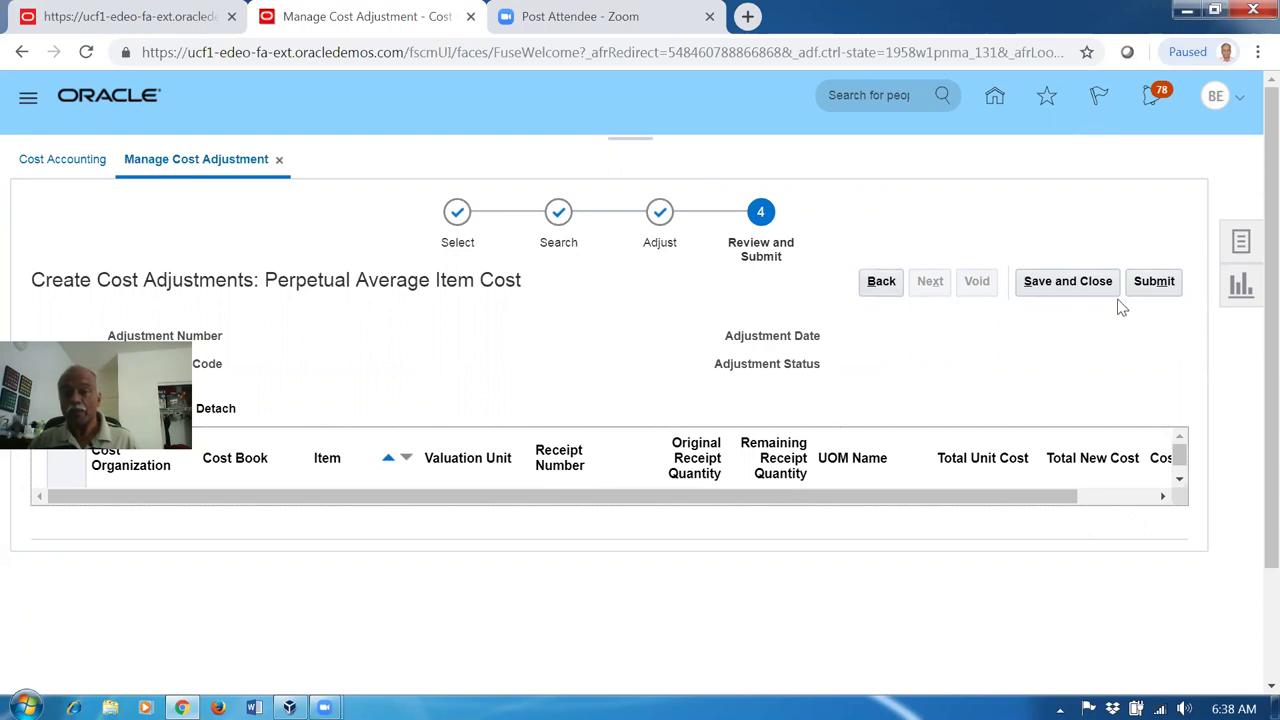
Step: Return to the Select stage, choose to edit existing Perpetual Average Item Cost adjustments, and proceed to their search
{"action": "left_click", "coordinate": [877, 286]}
{"action": "left_click", "coordinate": [866, 287]}
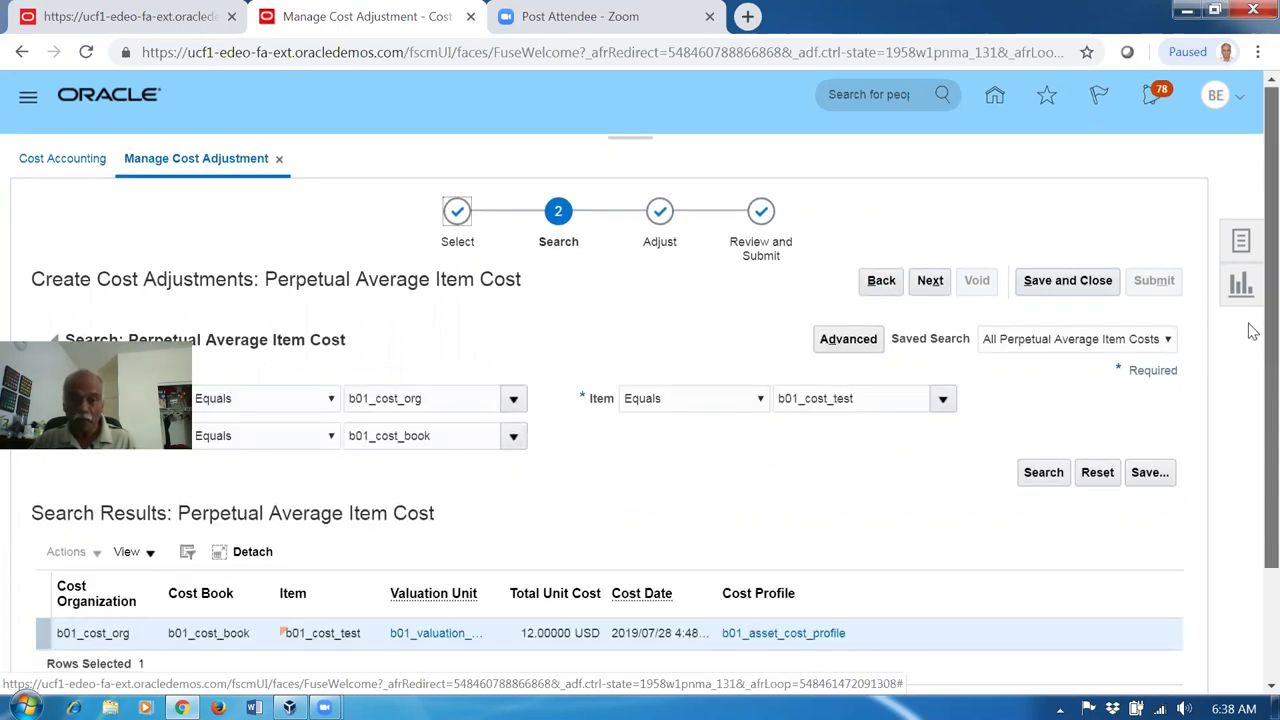
{"action": "scroll", "coordinate": [1253, 446], "scroll_direction": "down", "scroll_amount": 2}
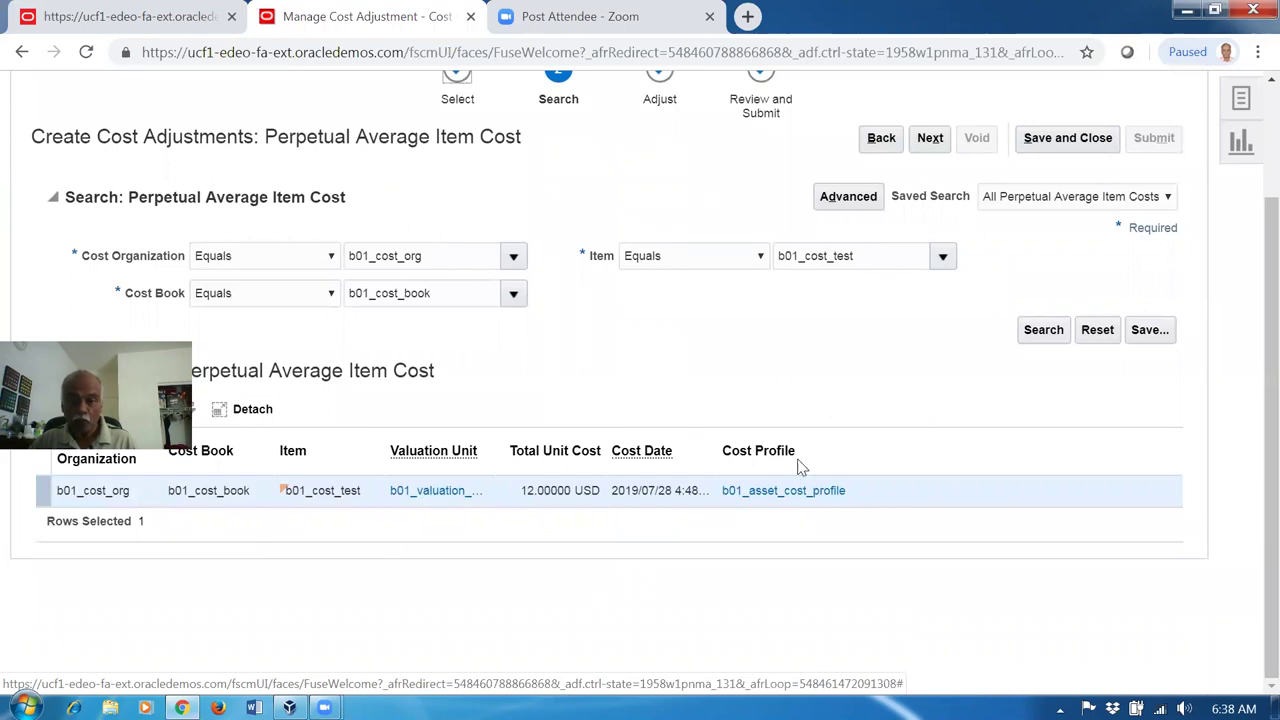
{"action": "left_click", "coordinate": [881, 140]}
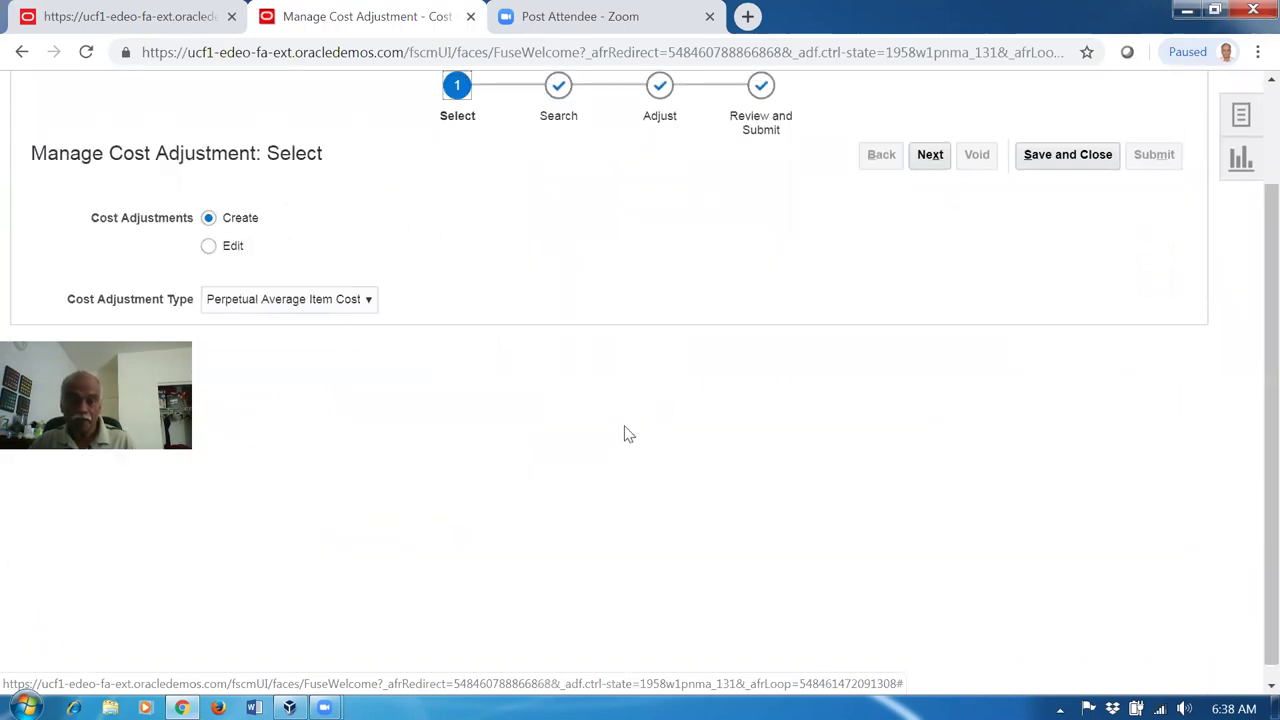
{"action": "left_click", "coordinate": [207, 247]}
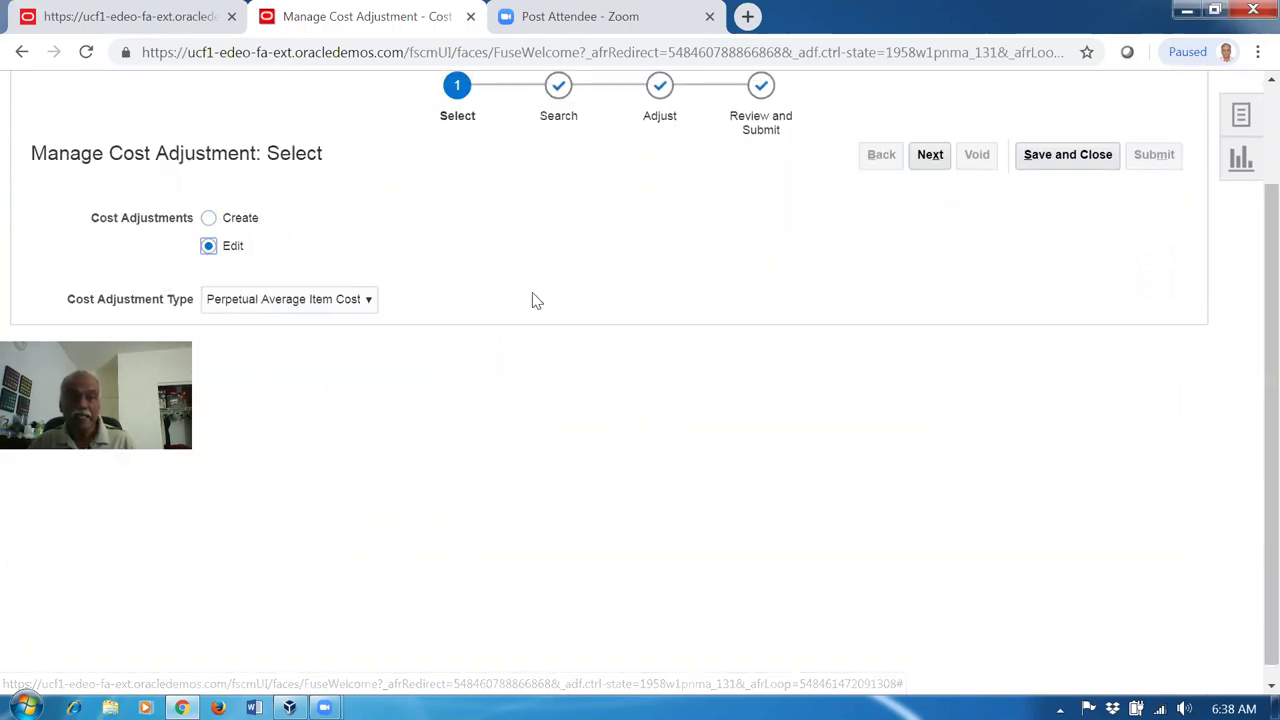
{"action": "left_click", "coordinate": [931, 160]}
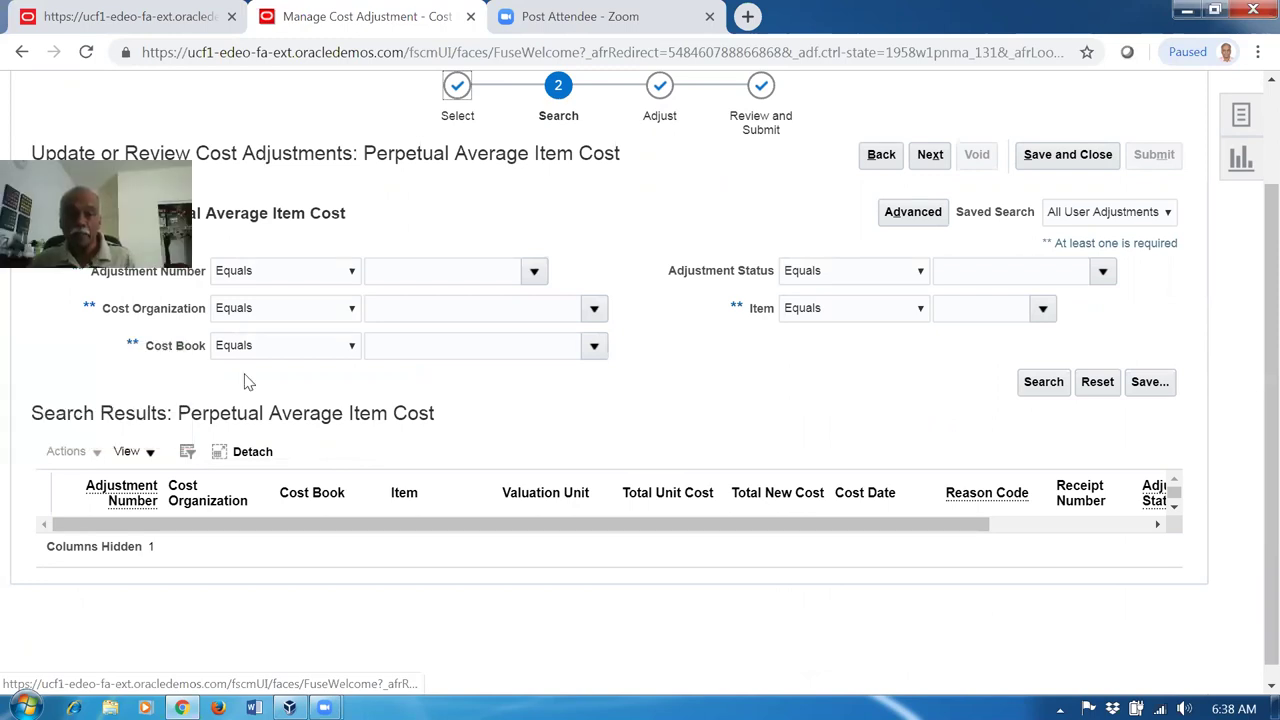
Step: Search the existing adjustments for item b01_cost_test and compare their adjustment numbers, unit costs, new costs, statuses and transaction dates
{"action": "left_click", "coordinate": [946, 307]}
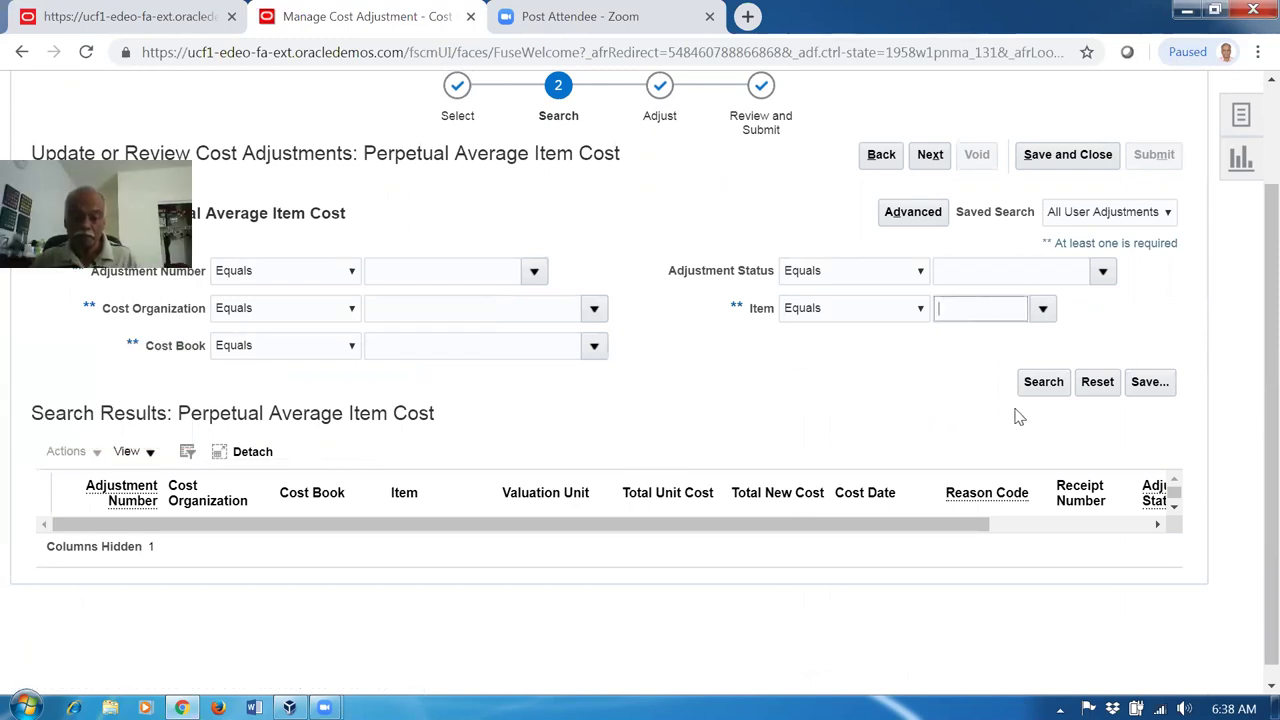
{"action": "type", "text": "b01_cost_test"}
{"action": "left_click", "coordinate": [1043, 384]}
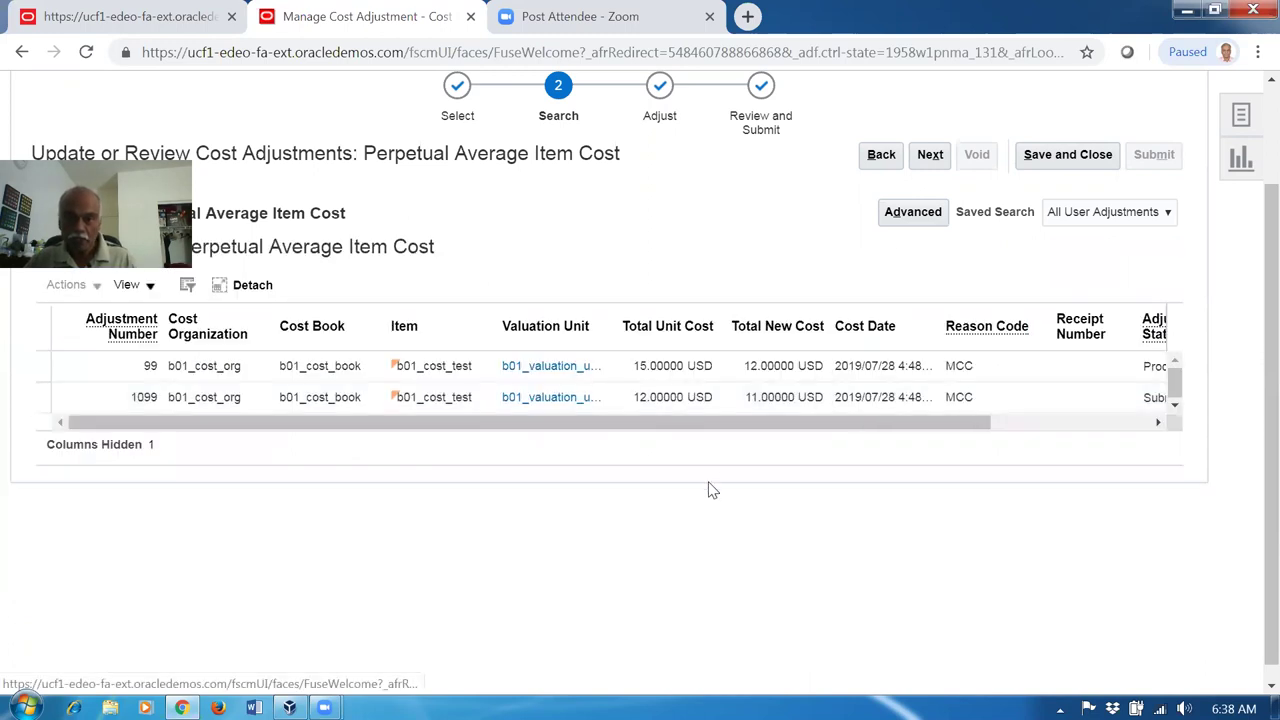
{"action": "left_click_drag", "start_coordinate": [514, 428], "coordinate": [705, 428]}
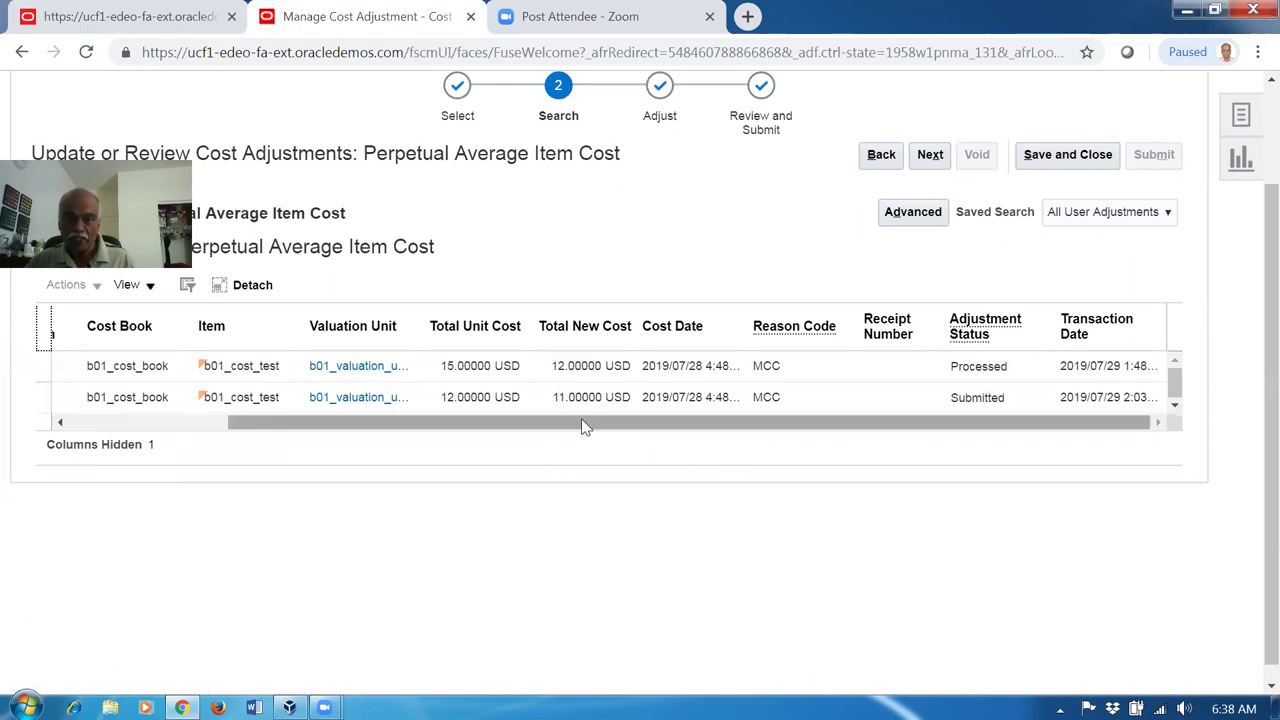
{"action": "left_click", "coordinate": [796, 407]}
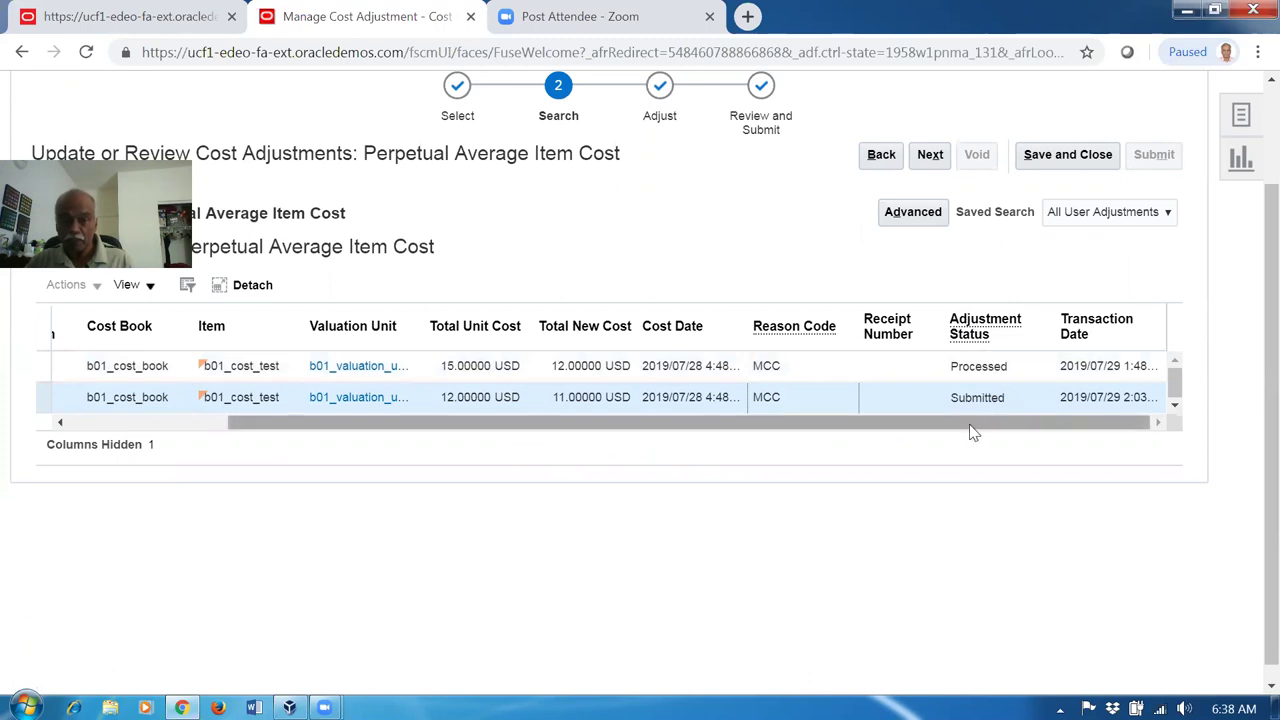
{"action": "left_click_drag", "start_coordinate": [990, 424], "coordinate": [632, 468]}
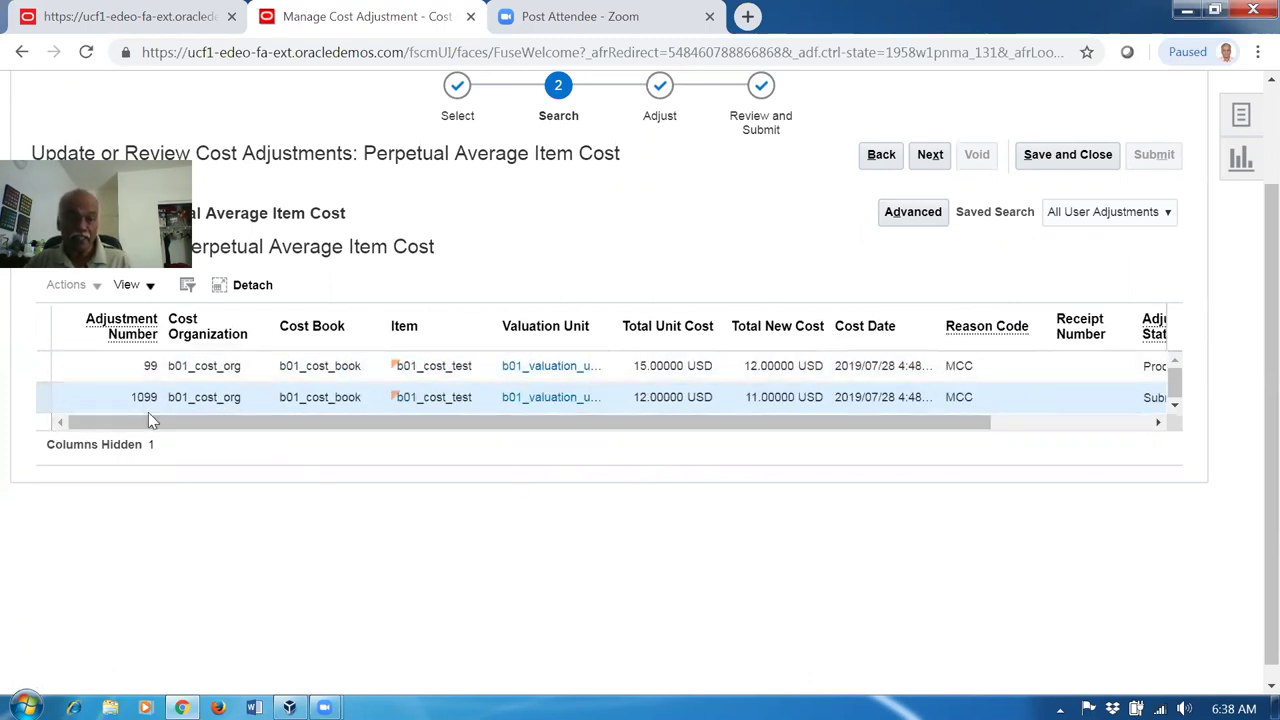
{"action": "left_click_drag", "start_coordinate": [150, 418], "coordinate": [533, 440]}
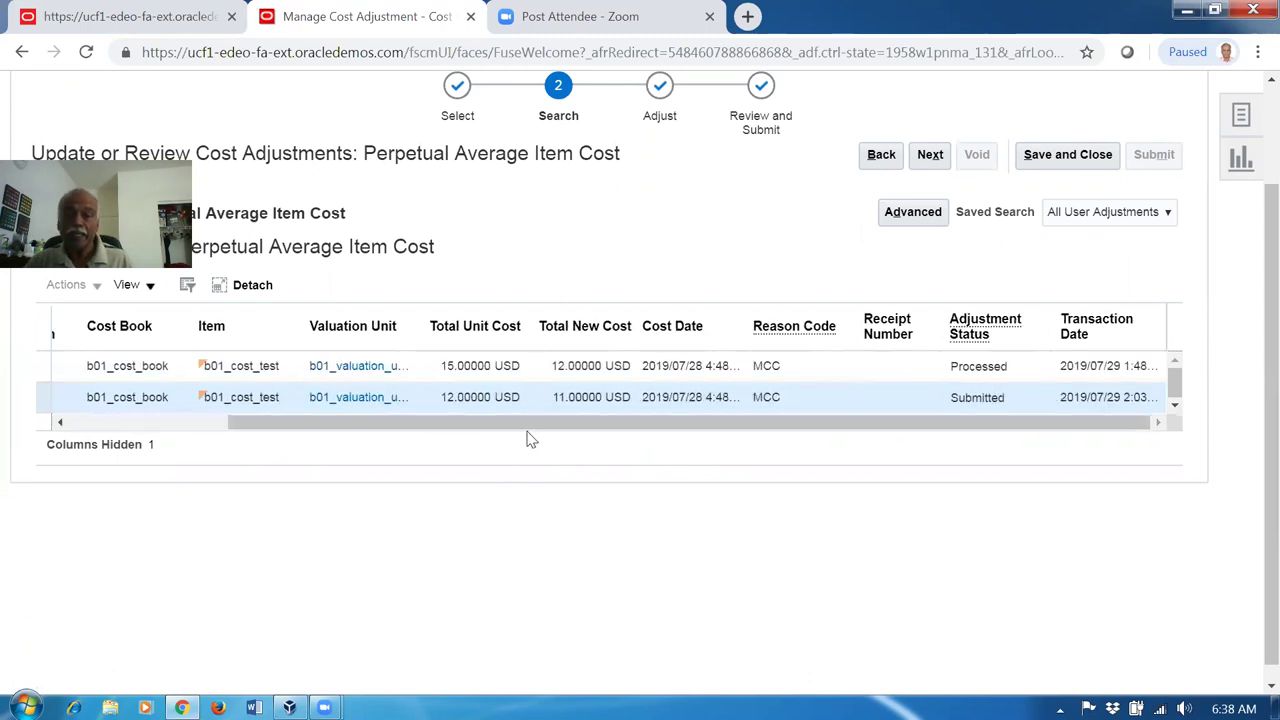
{"action": "left_click_drag", "start_coordinate": [349, 417], "coordinate": [143, 400]}
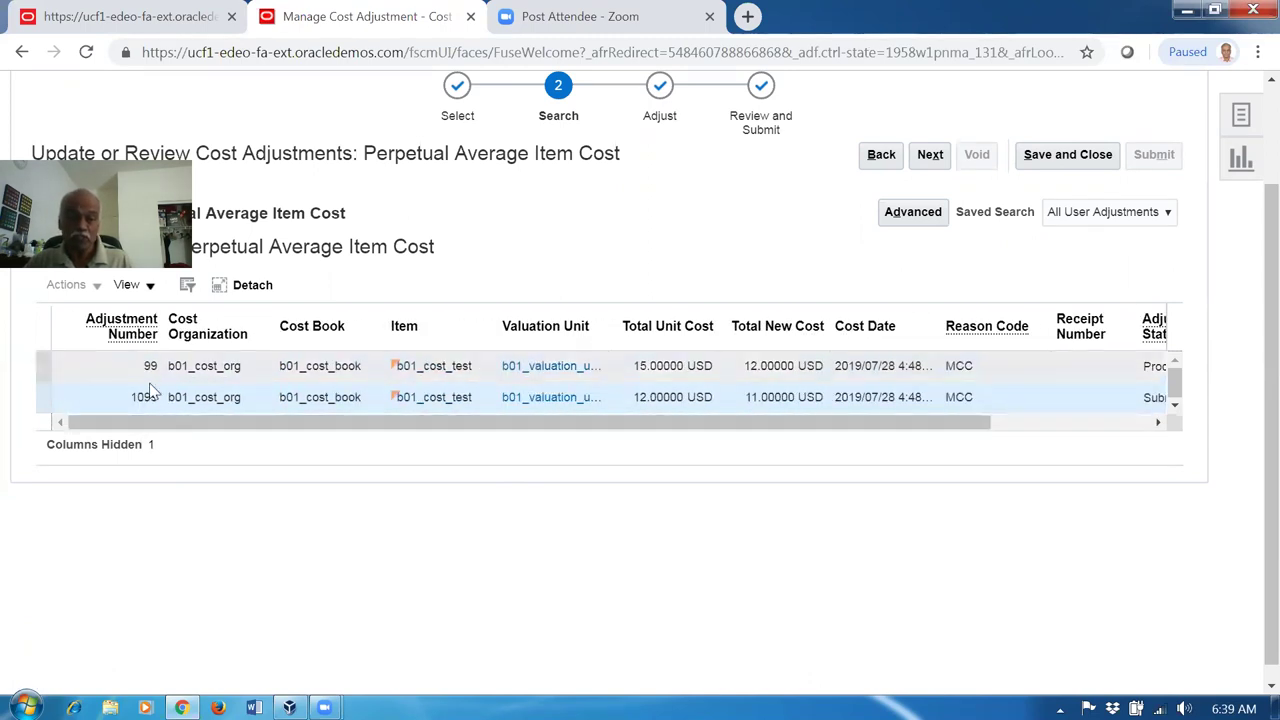
{"action": "left_click_drag", "start_coordinate": [377, 422], "coordinate": [754, 465]}
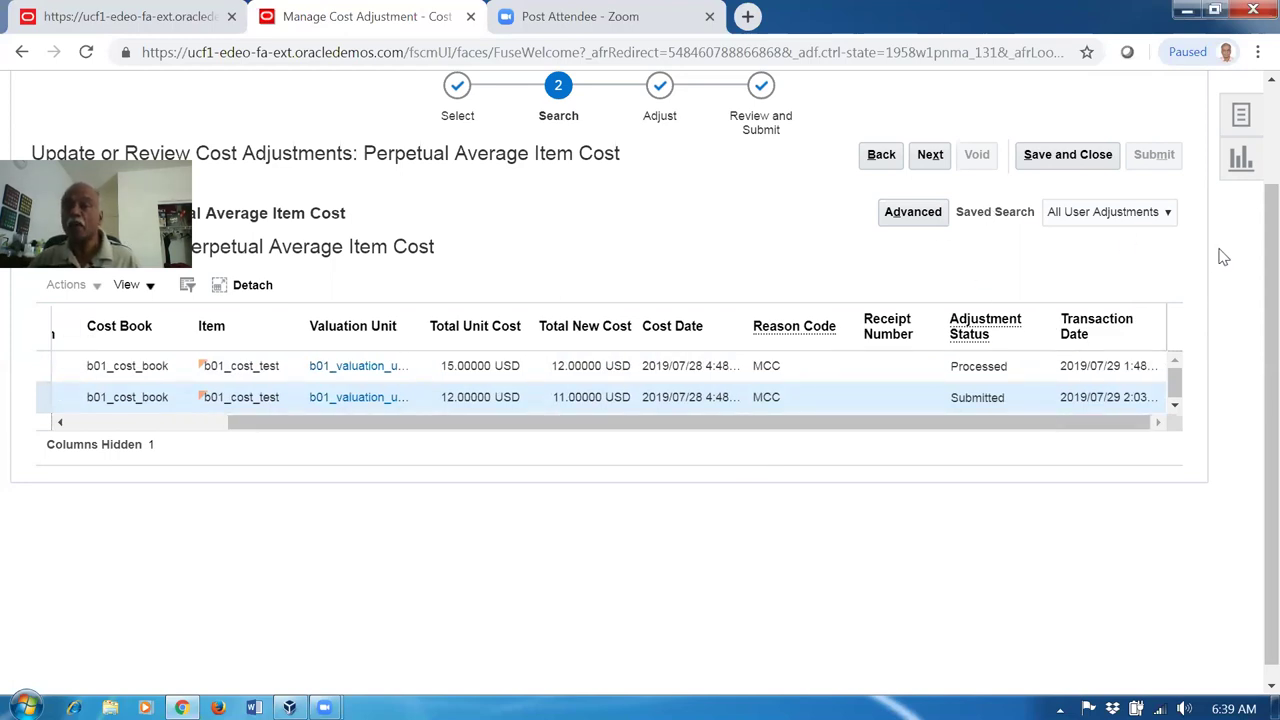
Step: Close the cost adjustment page, accept losing unsaved changes, and open Create Cost Accounting Distributions
{"action": "scroll", "coordinate": [1252, 272], "scroll_direction": "up", "scroll_amount": 3}
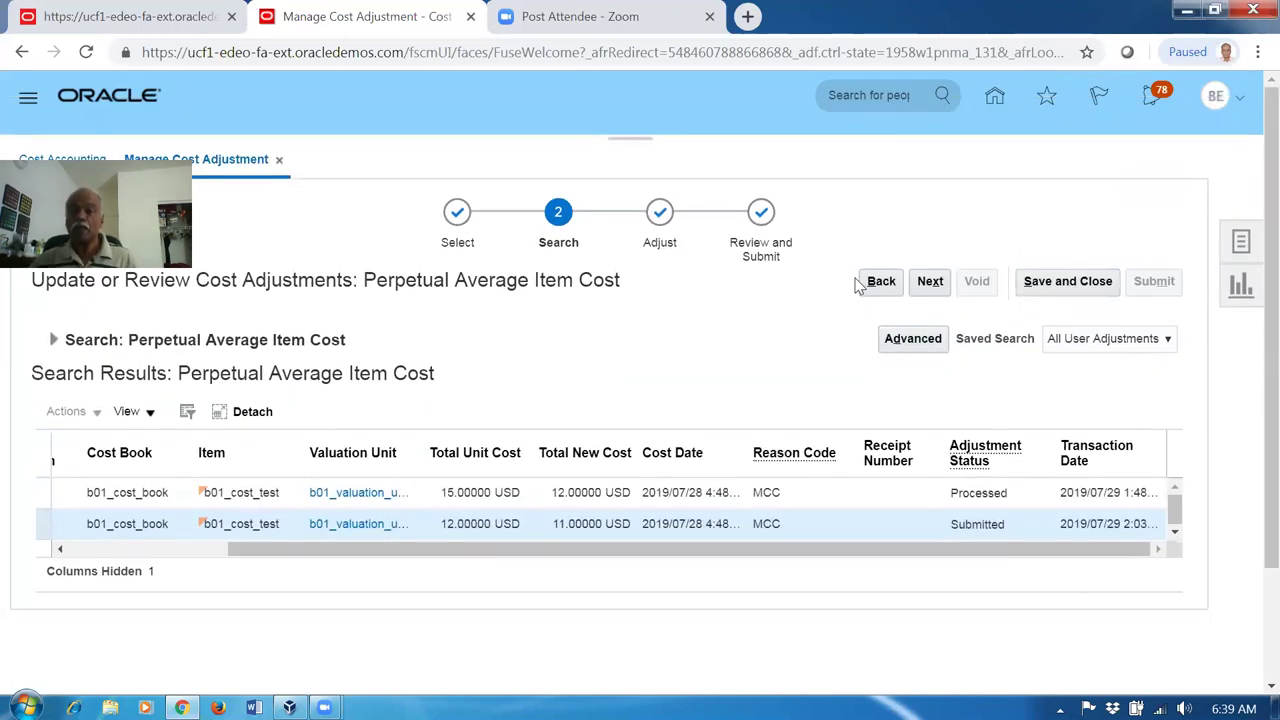
{"action": "left_click", "coordinate": [1065, 284]}
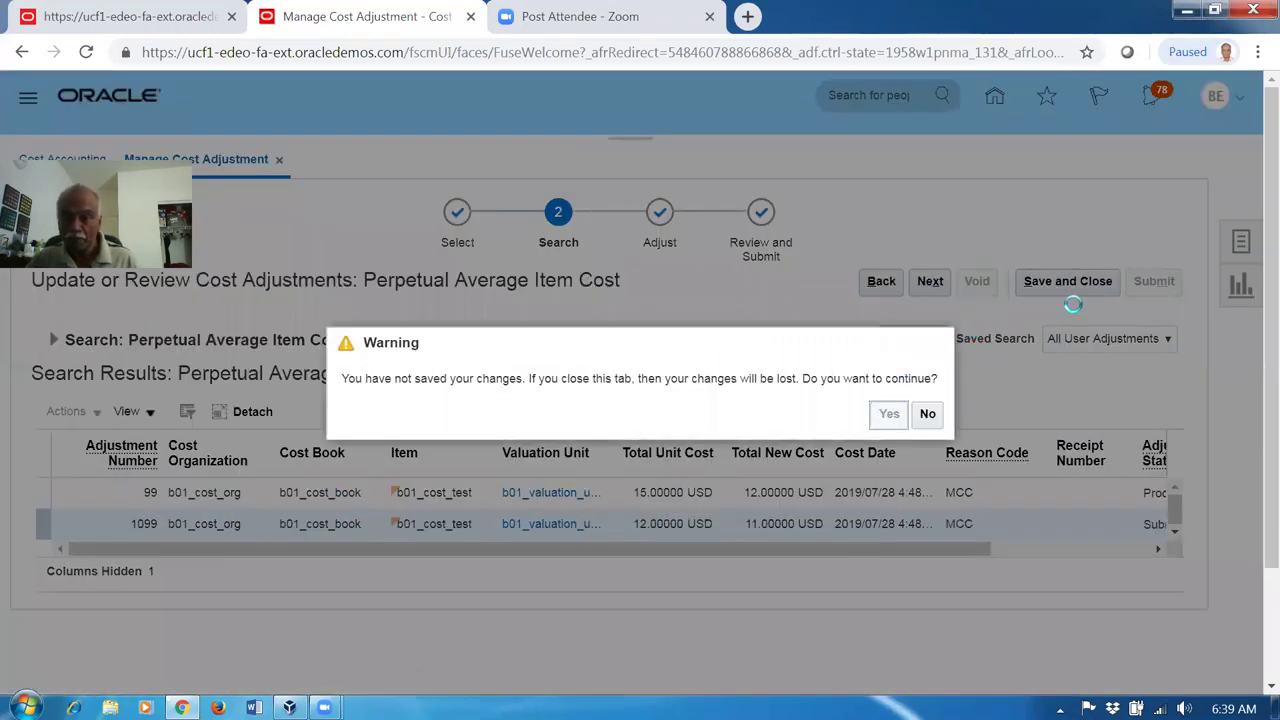
{"action": "left_click", "coordinate": [889, 414]}
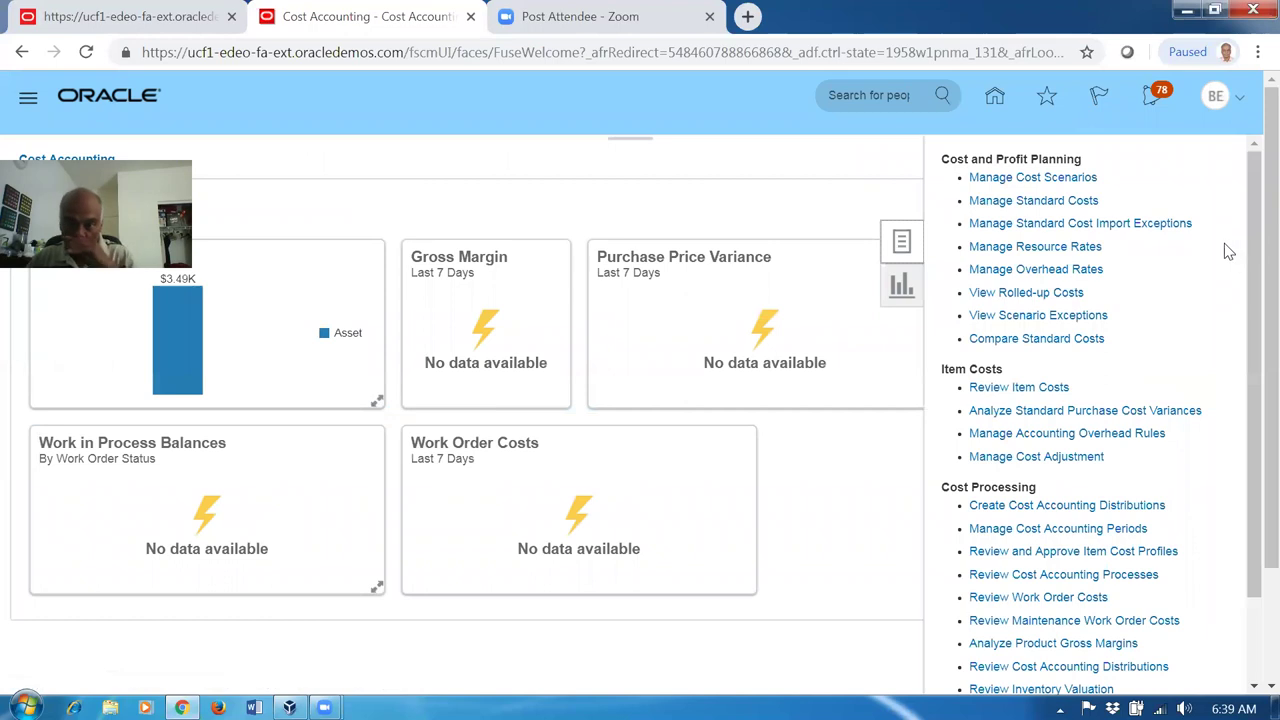
{"action": "scroll", "coordinate": [1140, 640], "scroll_direction": "down", "scroll_amount": 1}
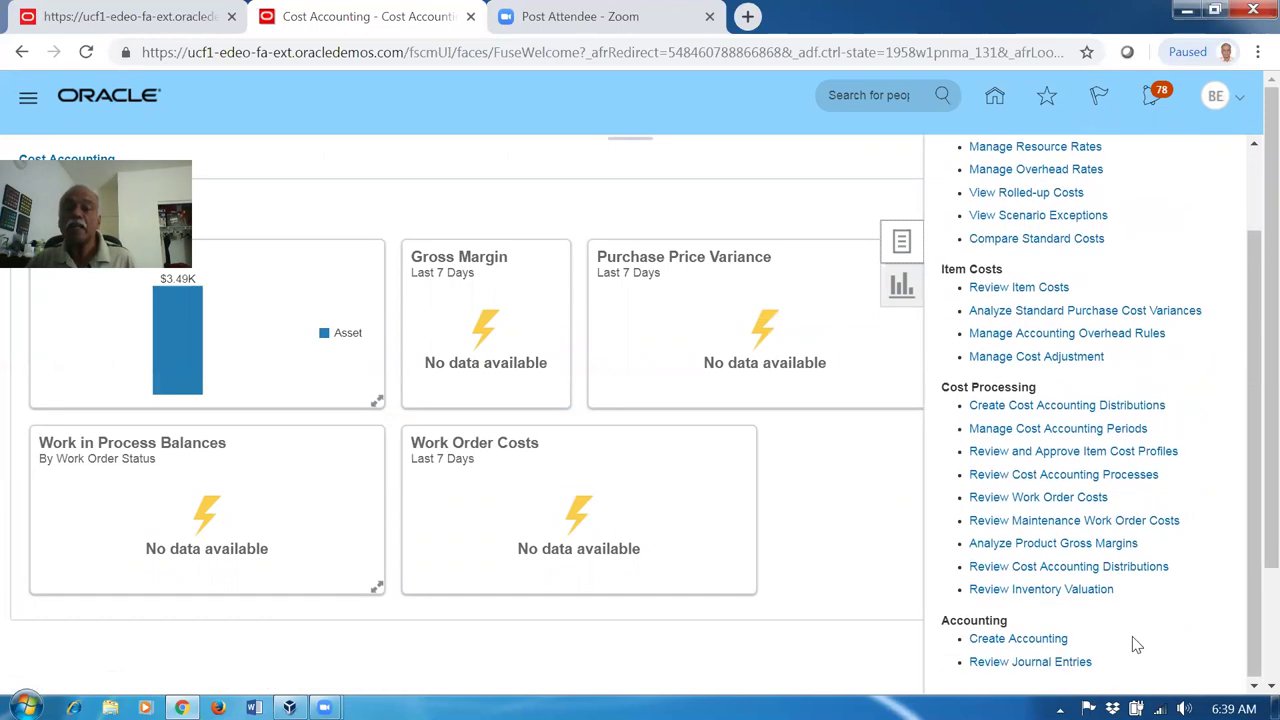
{"action": "left_click", "coordinate": [1044, 414]}
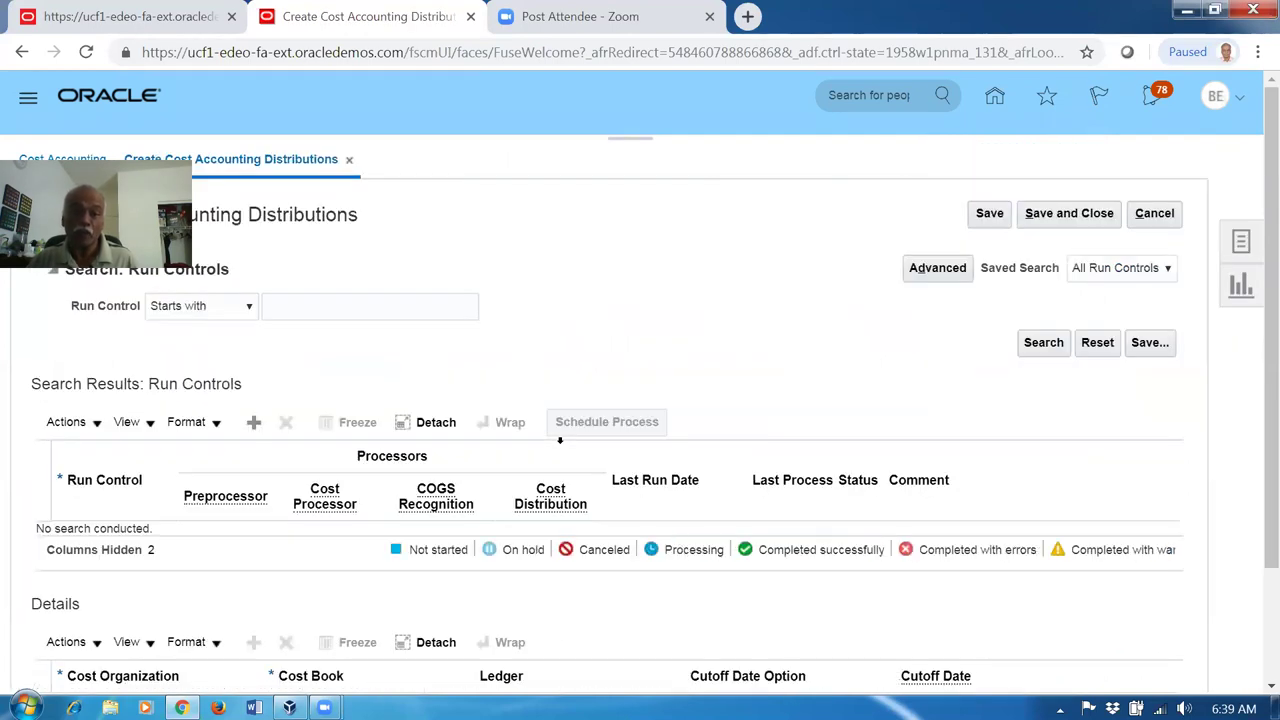
Step: Search for run controls whose name starts with b01
{"action": "left_click", "coordinate": [294, 306]}
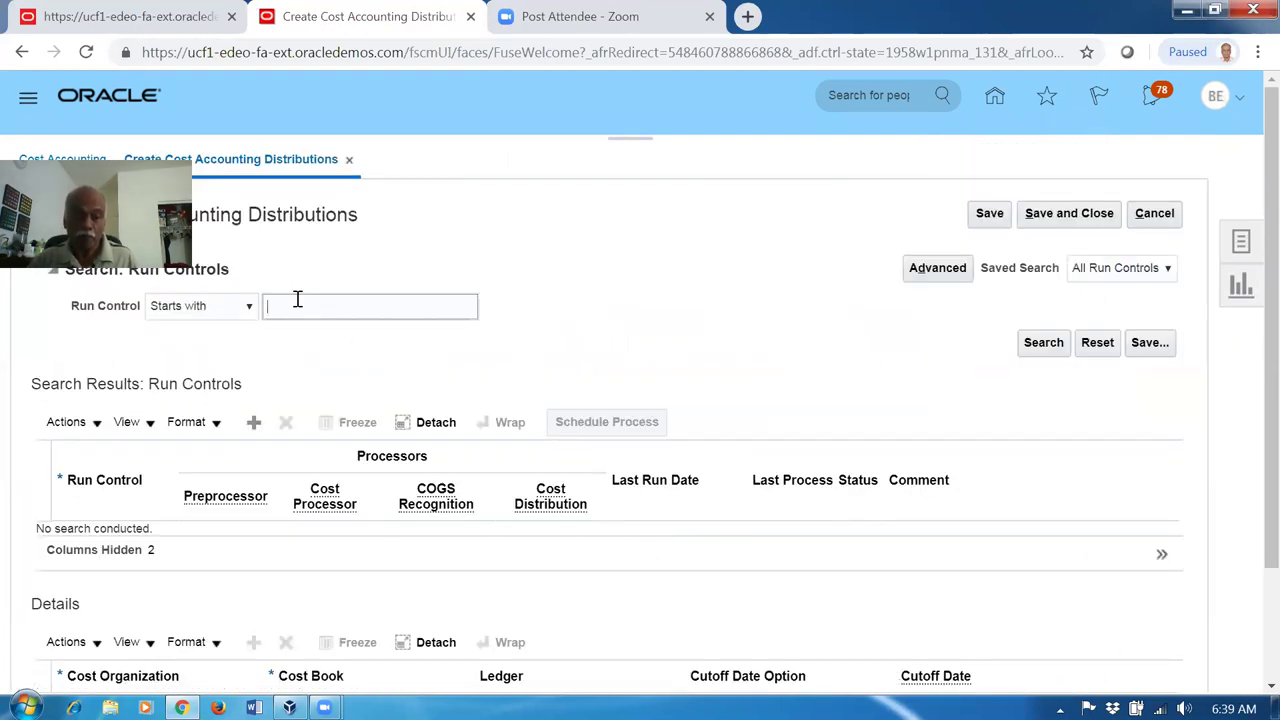
{"action": "type", "text": "b01"}
{"action": "key", "text": "Return"}
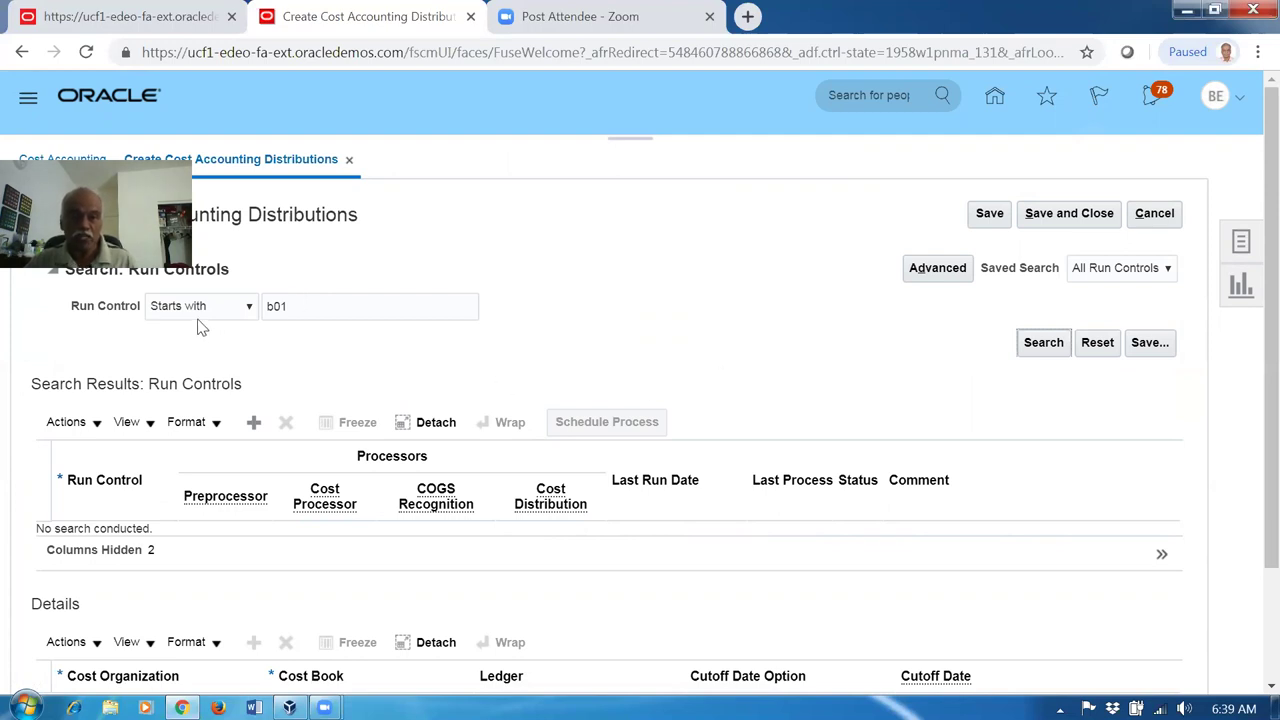
{"action": "left_click", "coordinate": [1038, 342]}
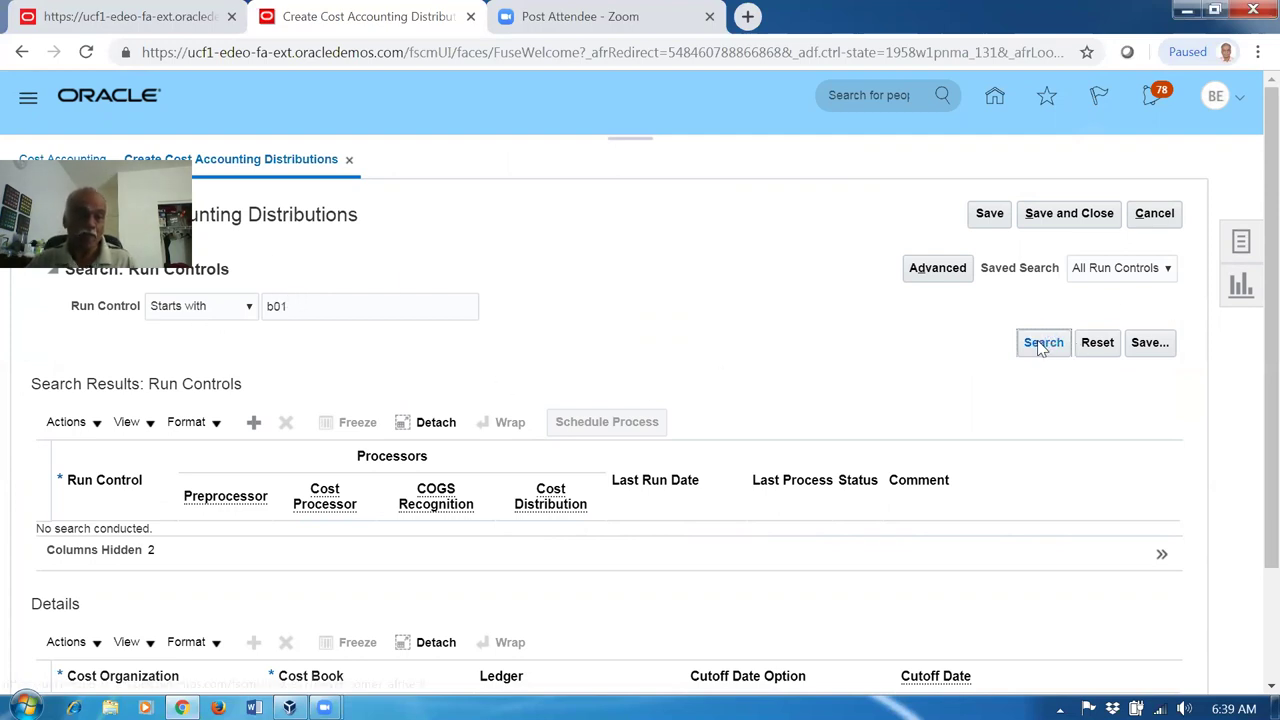
Step: Schedule the Create Cost Accounting Distributions process for b01_run_control with the default options and submit it
{"action": "scroll", "coordinate": [669, 407], "scroll_direction": "down", "scroll_amount": 1}
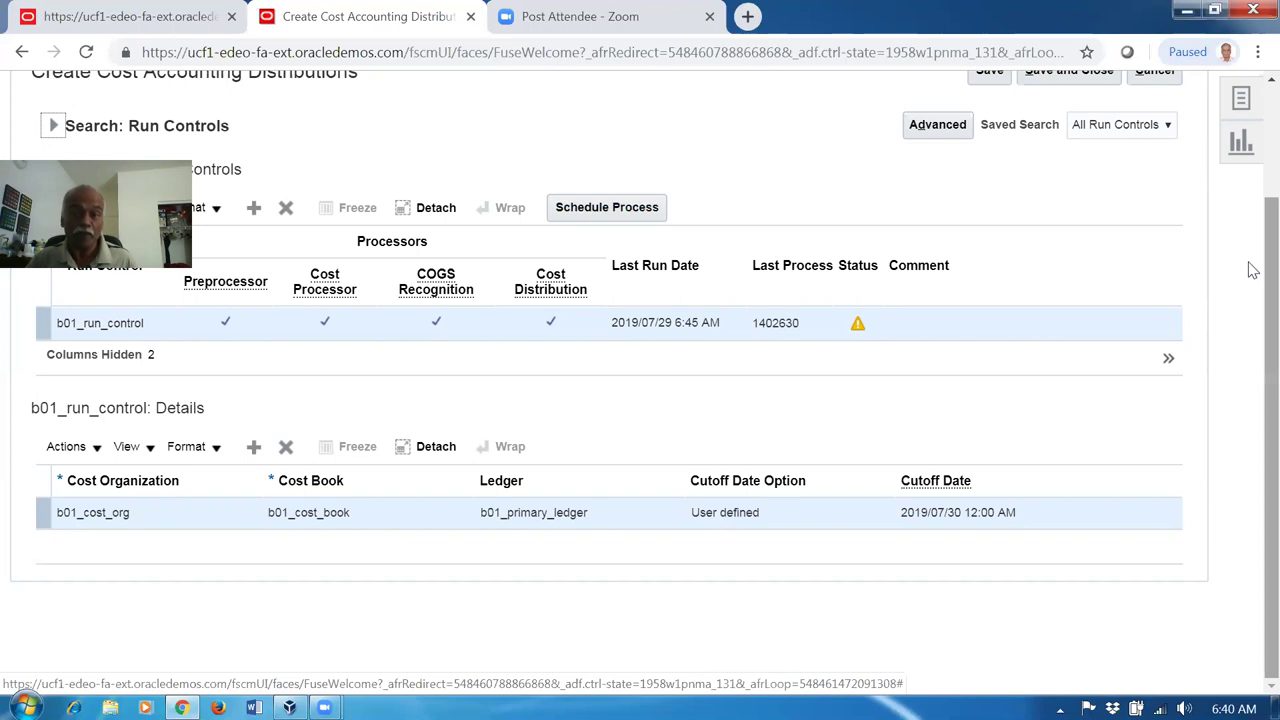
{"action": "scroll", "coordinate": [1248, 272], "scroll_direction": "up", "scroll_amount": 1}
{"action": "scroll", "coordinate": [1249, 249], "scroll_direction": "down", "scroll_amount": 1}
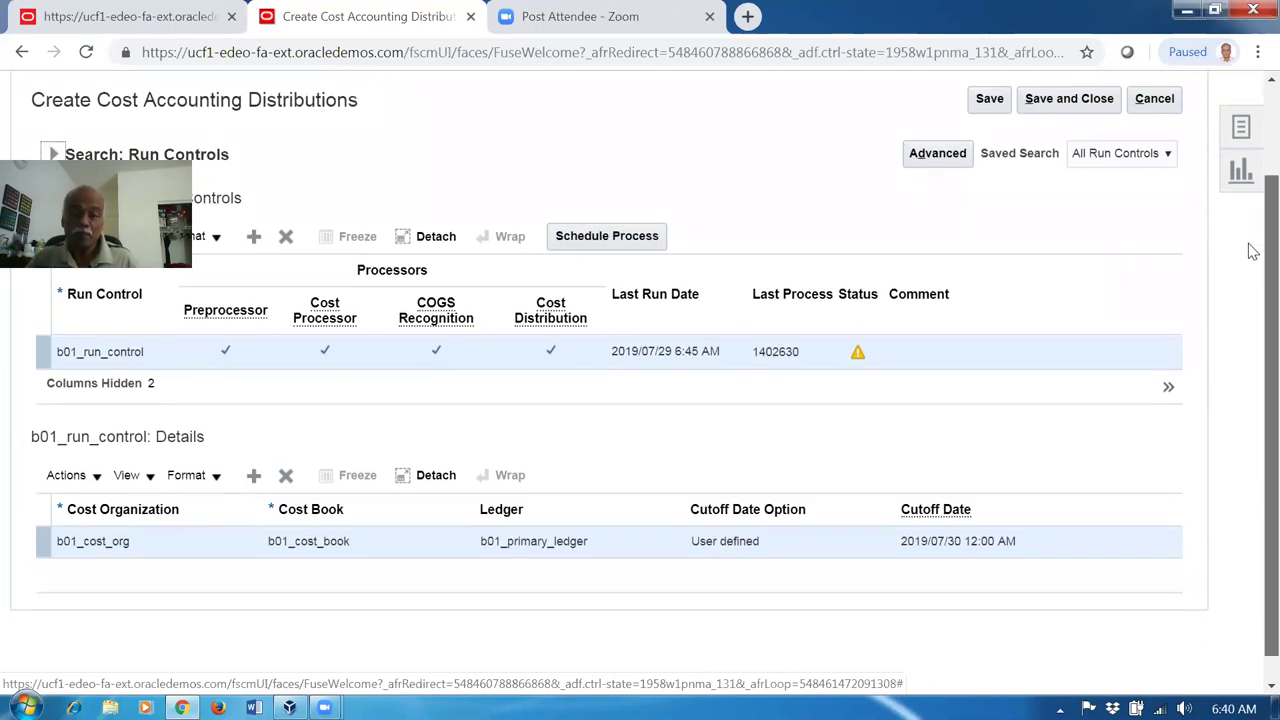
{"action": "left_click", "coordinate": [662, 247]}
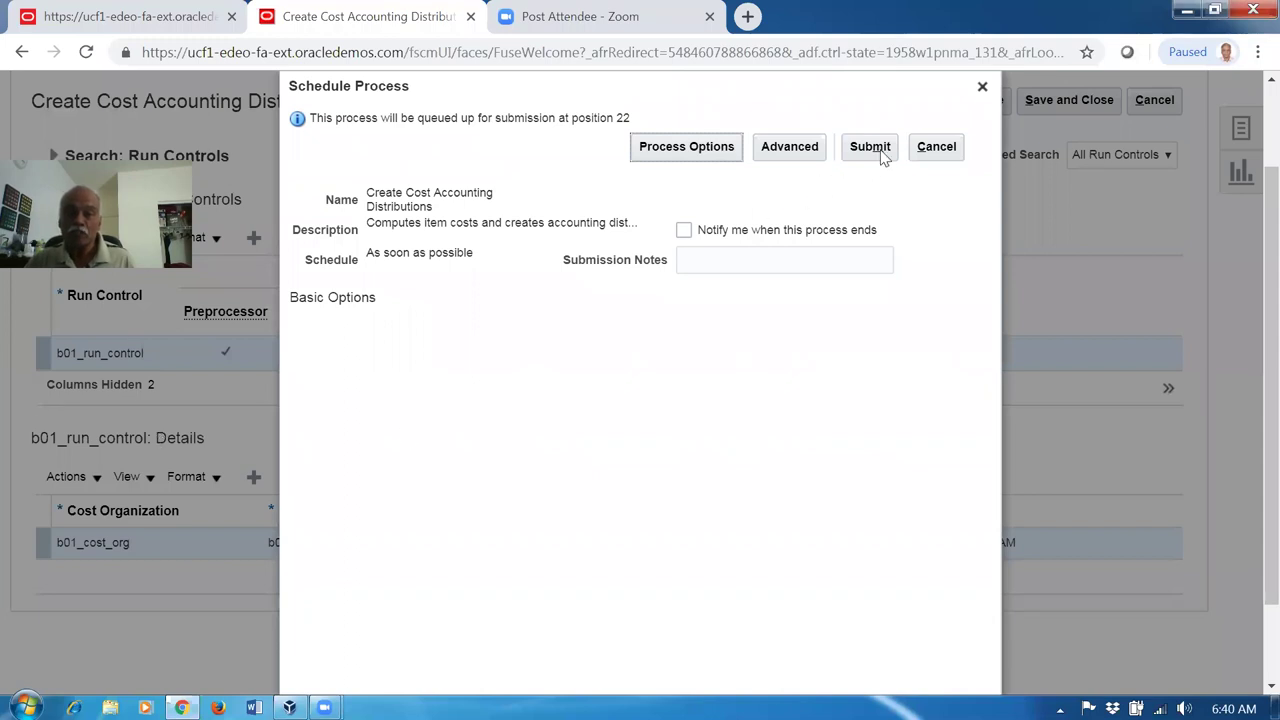
{"action": "left_click", "coordinate": [880, 150]}
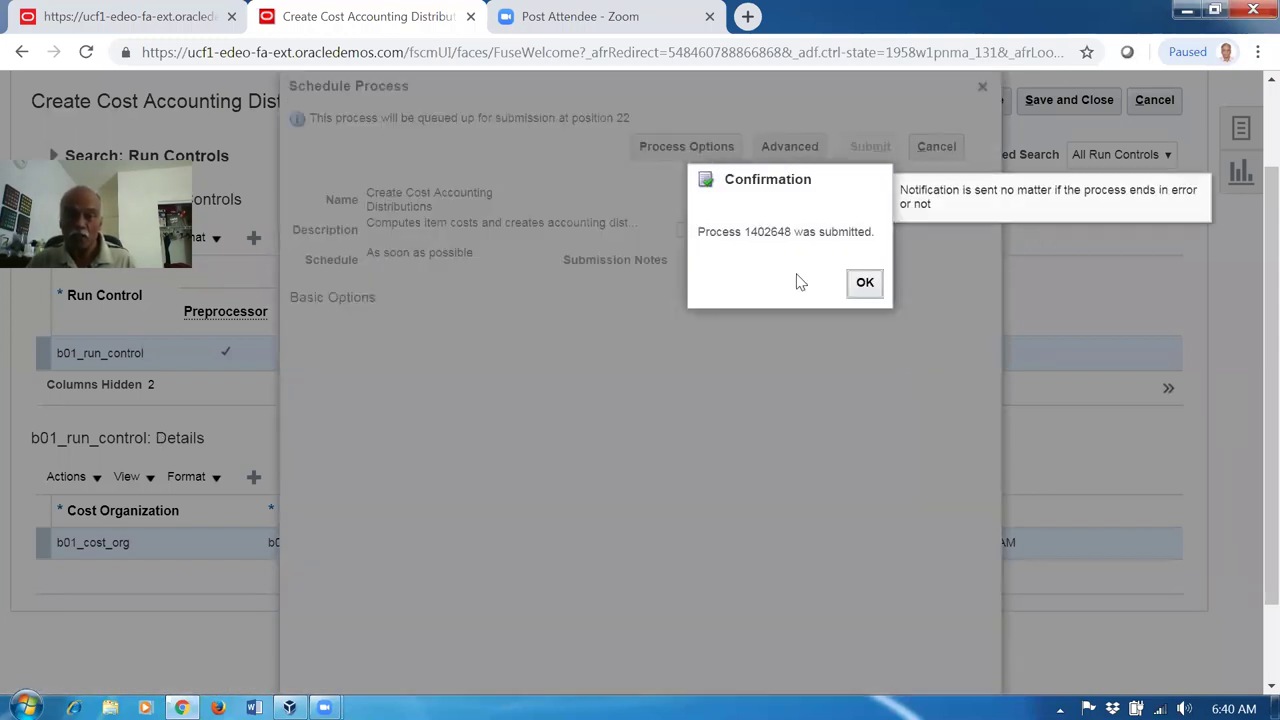
{"action": "left_click", "coordinate": [862, 283]}
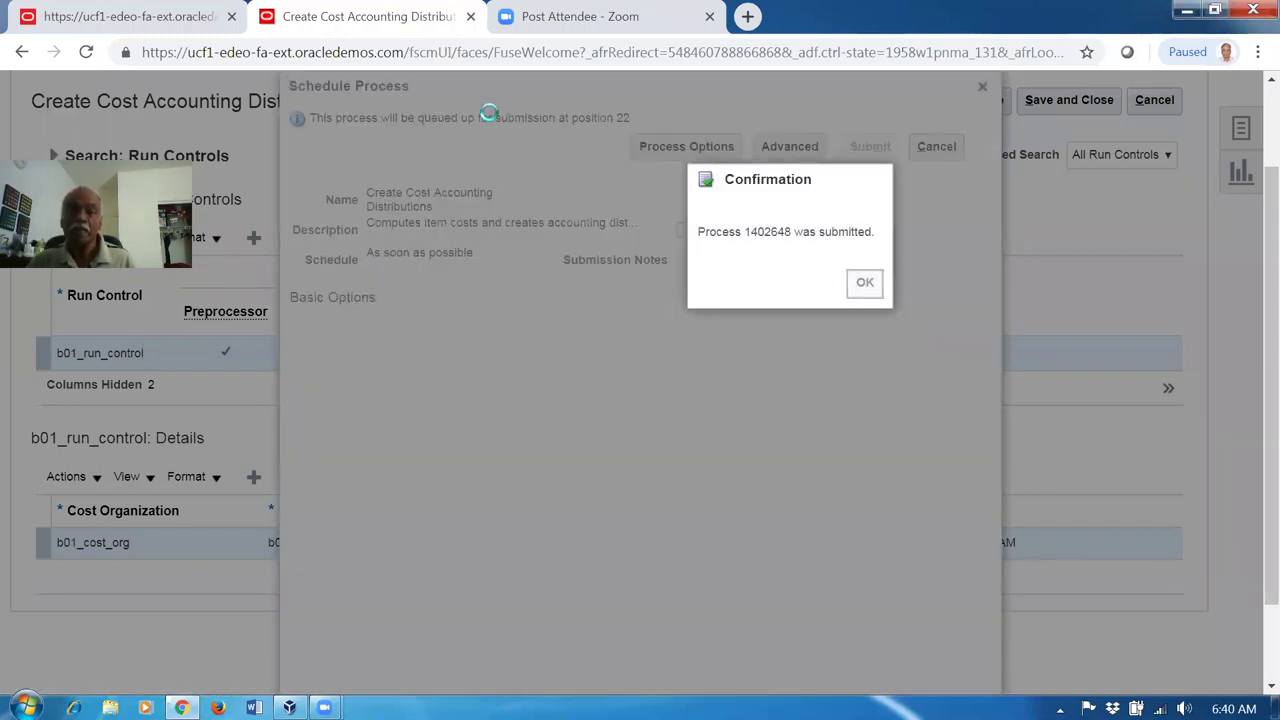
Step: Open Monitor Processes in a duplicate browser tab and refresh the list to check the submitted distribution process's status
{"action": "right_click", "coordinate": [389, 14]}
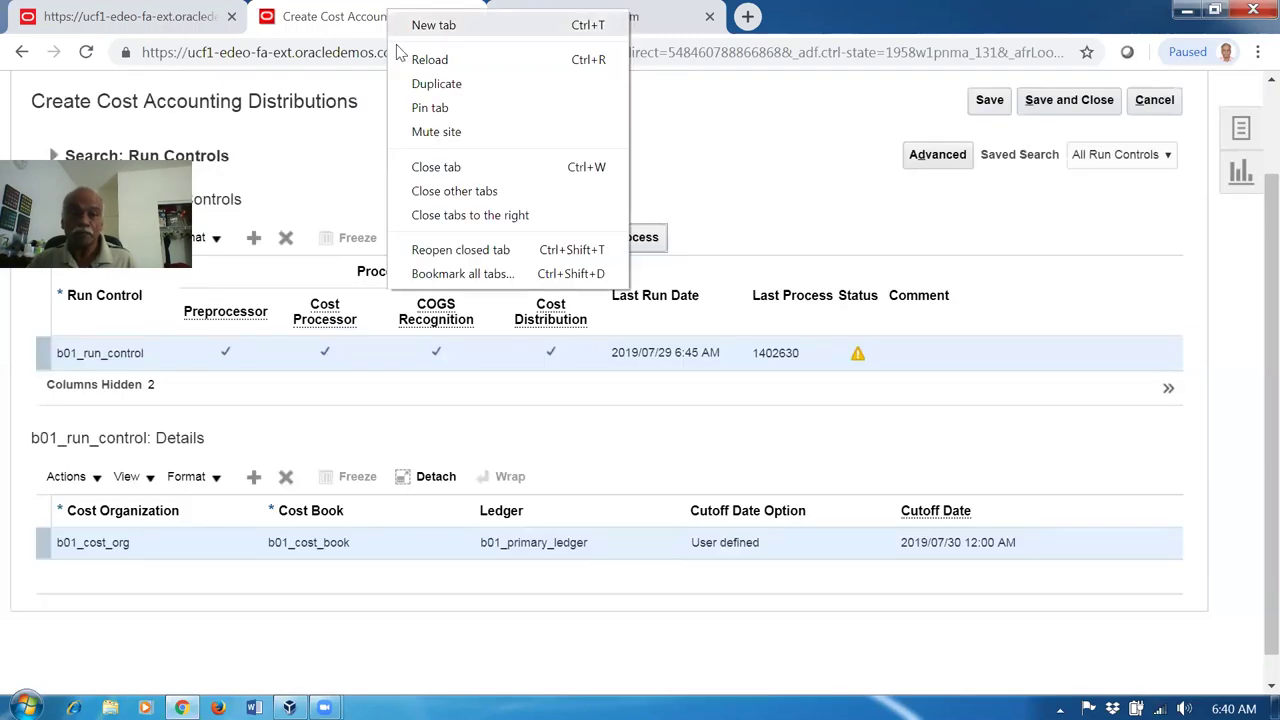
{"action": "left_click", "coordinate": [436, 84]}
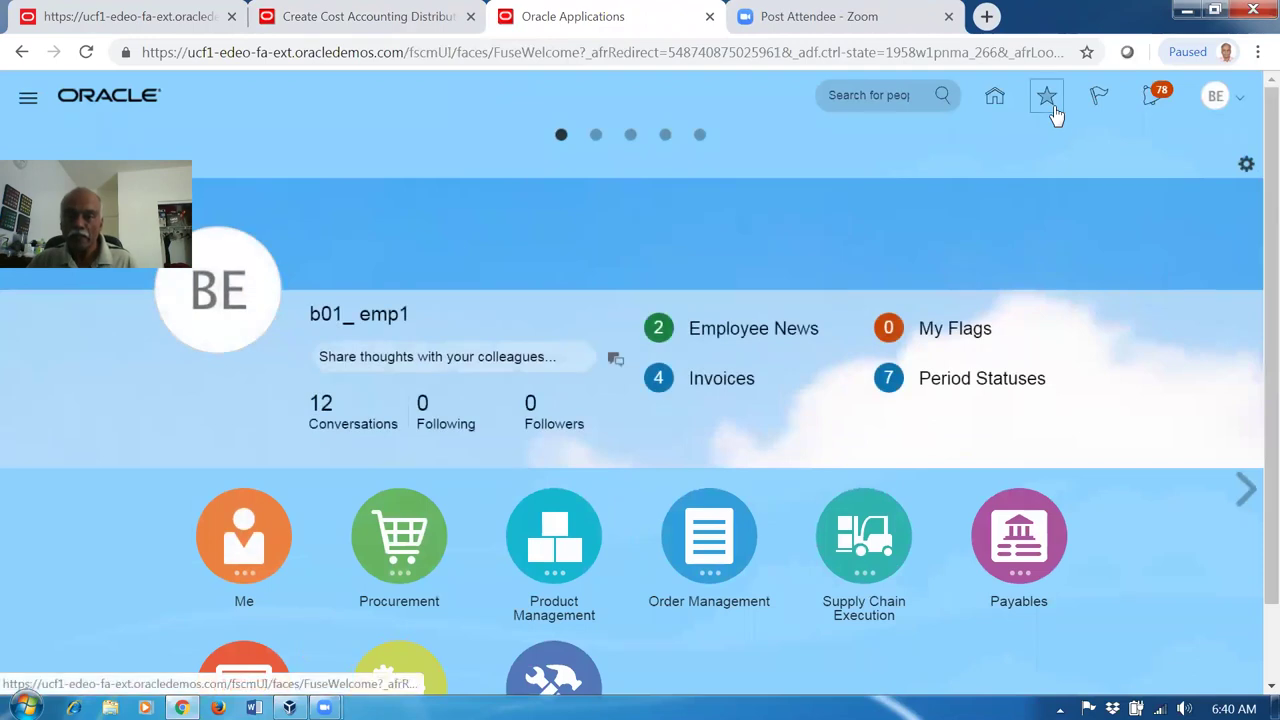
{"action": "left_click", "coordinate": [1050, 108]}
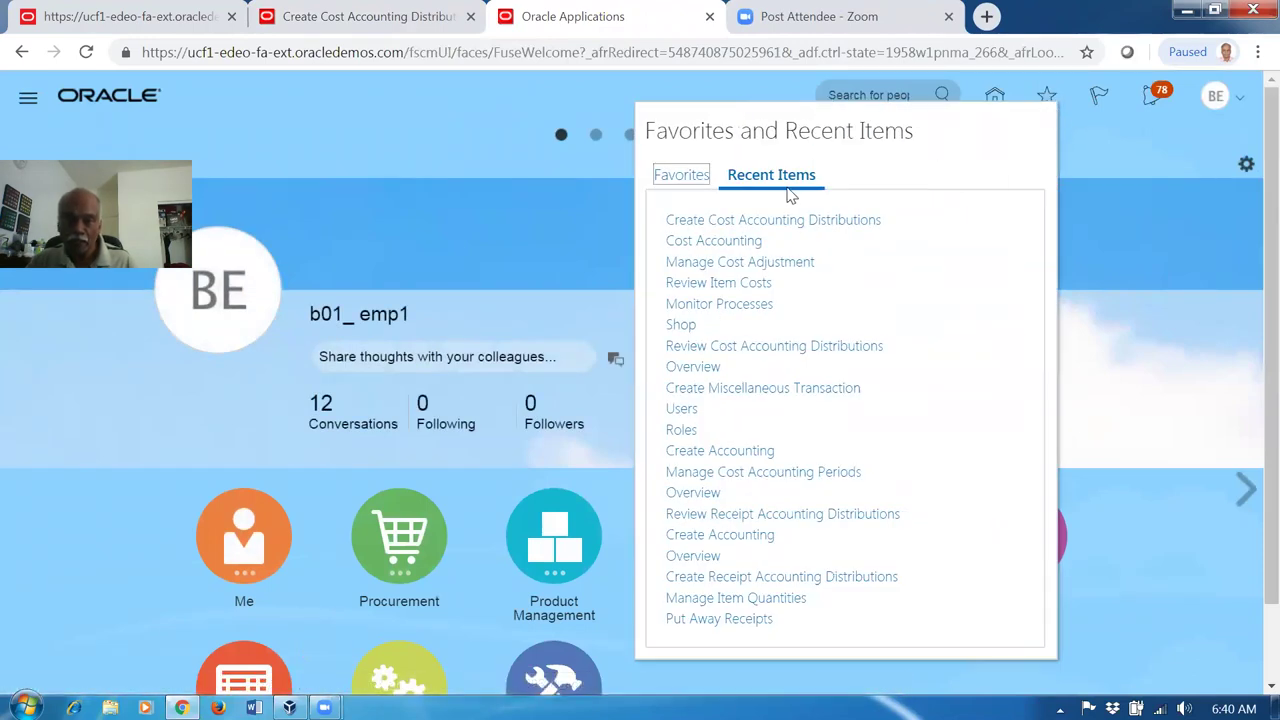
{"action": "left_click", "coordinate": [728, 306]}
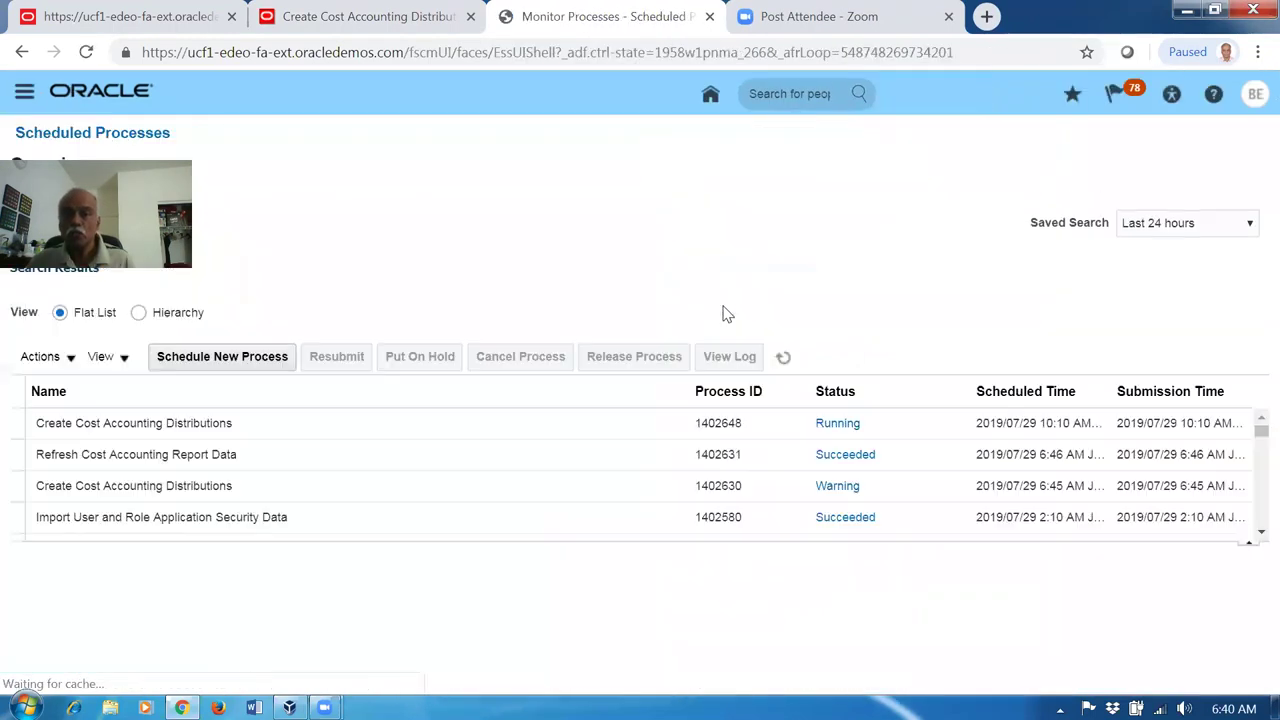
{"action": "left_click", "coordinate": [785, 358]}
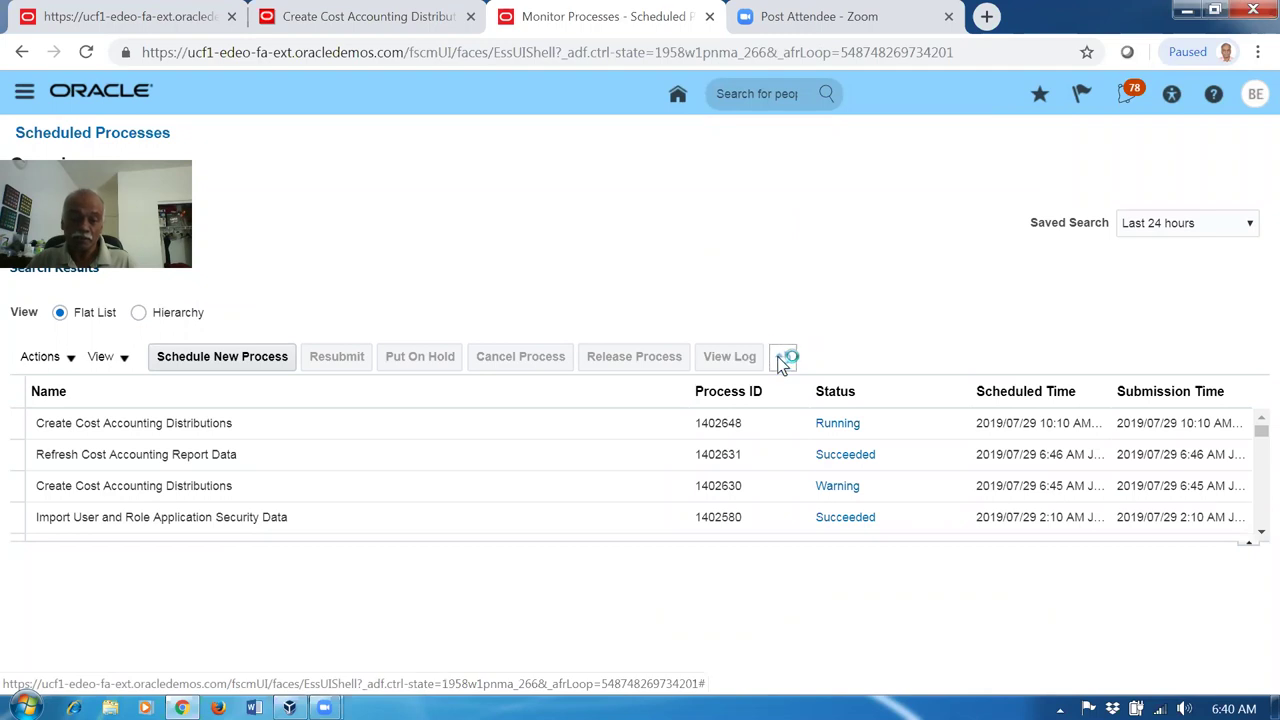
{"action": "left_click", "coordinate": [783, 358]}
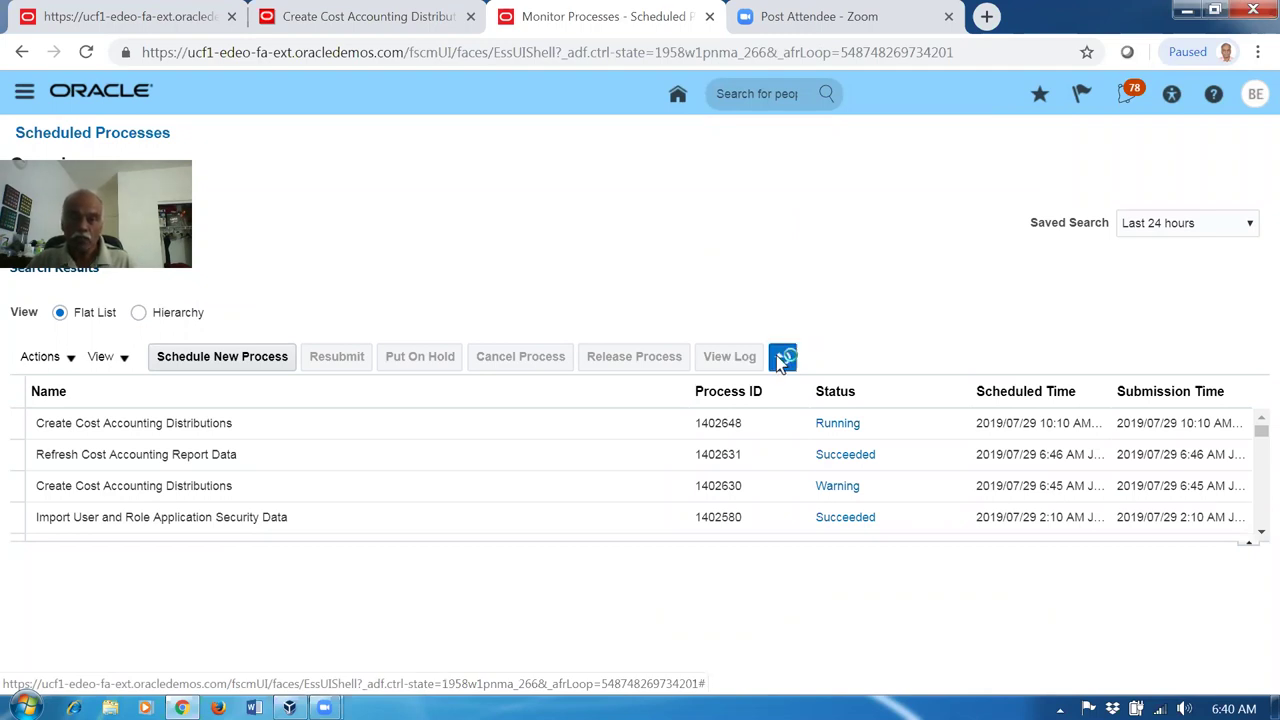
Step: Go back to the Create Cost Accounting Distributions page, save and close it, and open Review Item Costs
{"action": "left_click", "coordinate": [390, 16]}
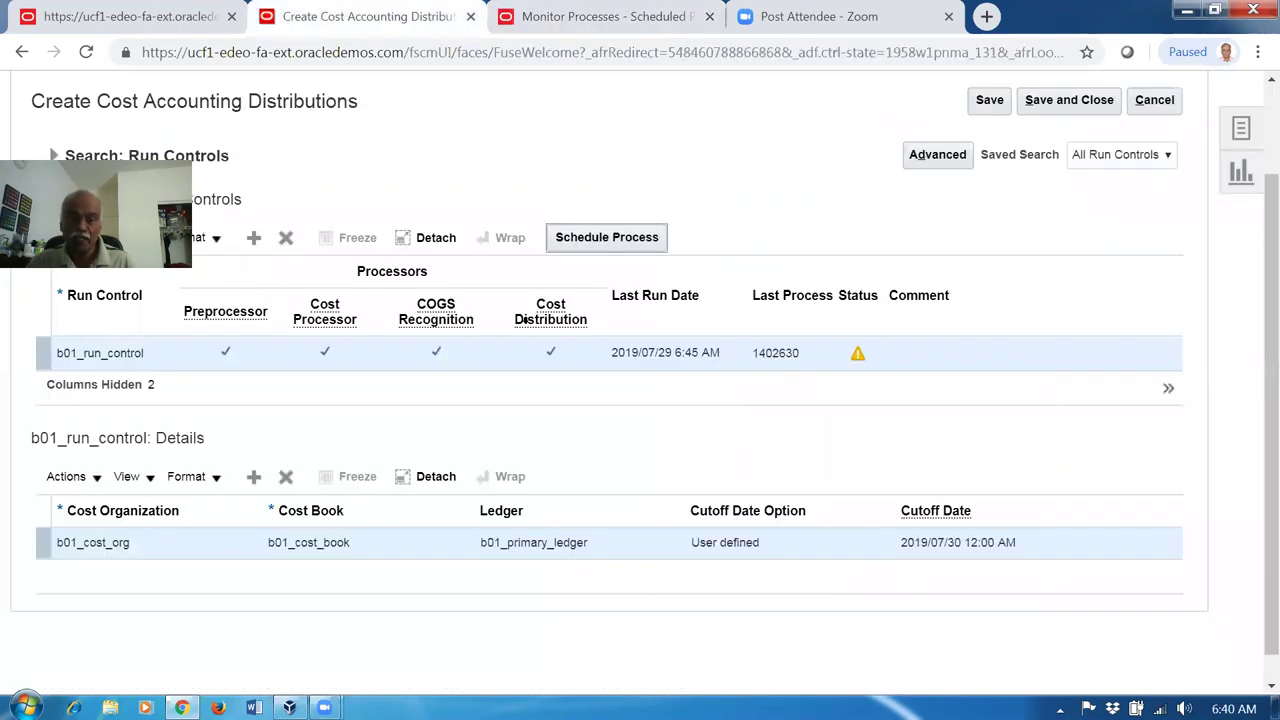
{"action": "scroll", "coordinate": [1043, 403], "scroll_direction": "up", "scroll_amount": 2}
{"action": "left_click", "coordinate": [1085, 214]}
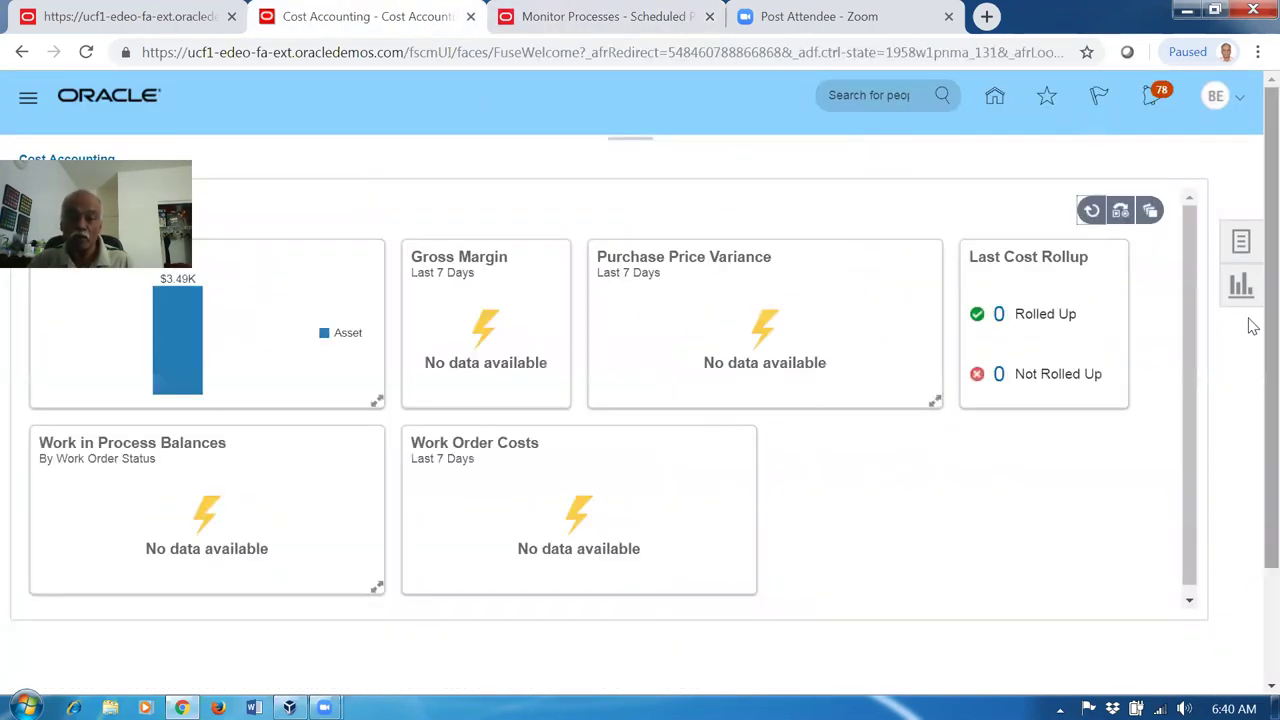
{"action": "left_click", "coordinate": [1241, 241]}
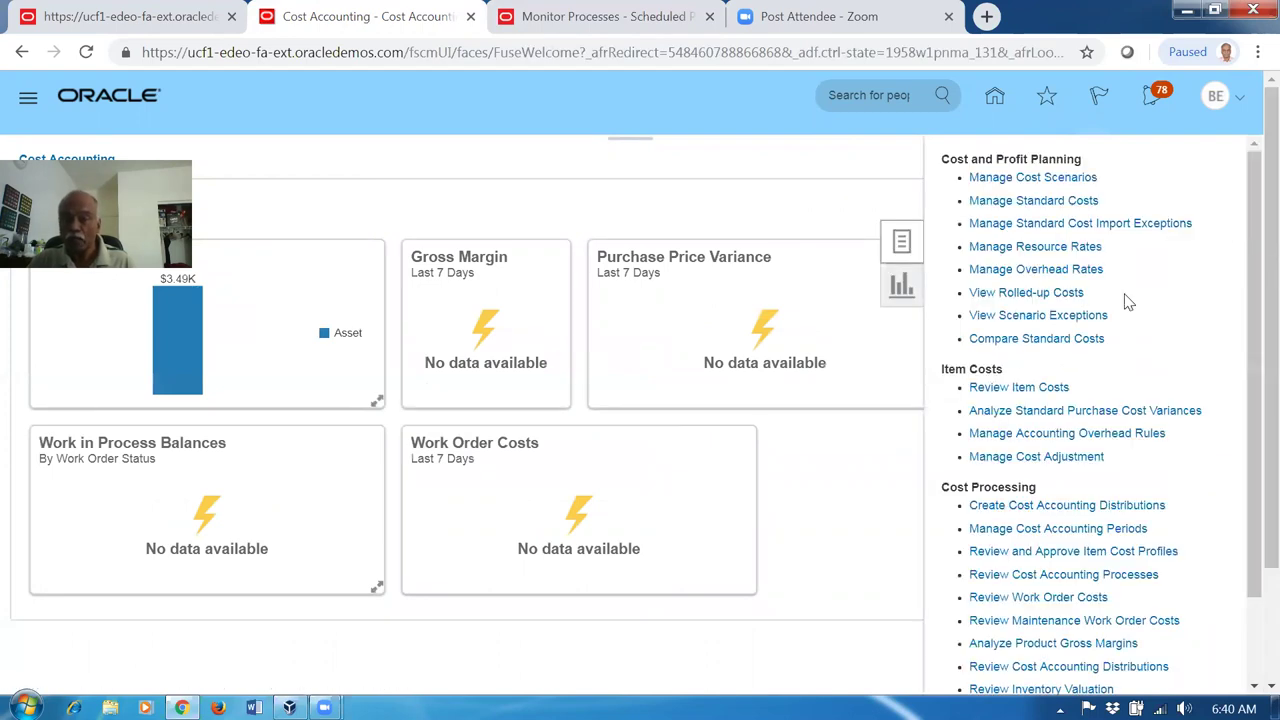
{"action": "left_click", "coordinate": [1020, 390]}
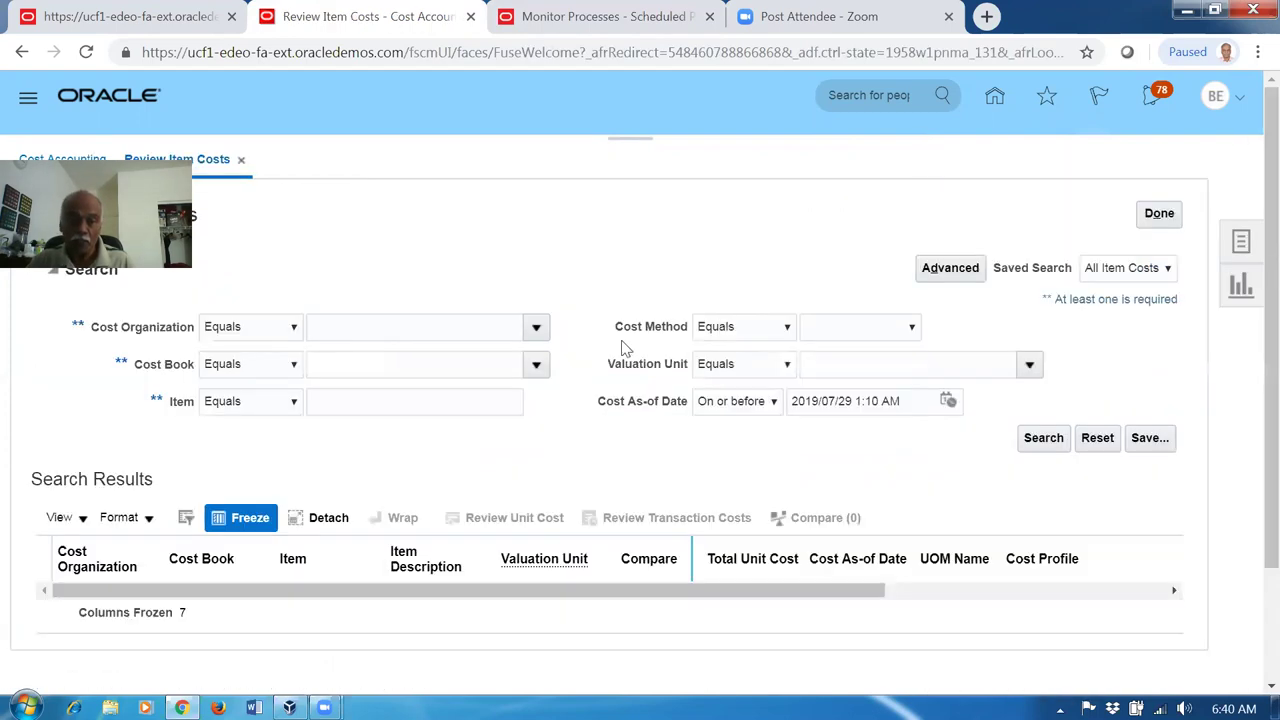
Step: Search the item costs for b01_cost_test and check its total unit cost
{"action": "left_click", "coordinate": [337, 403]}
{"action": "type", "text": "b01_cost_test"}
{"action": "key", "text": "Tab"}
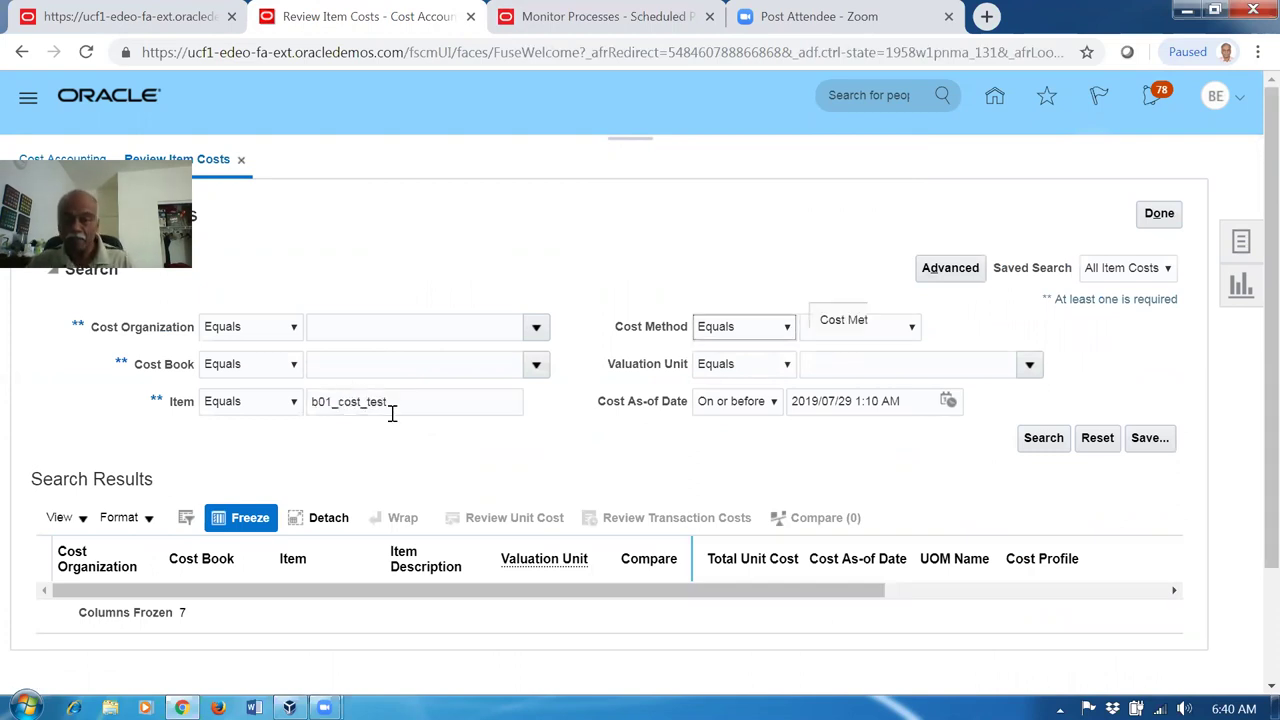
{"action": "left_click", "coordinate": [1042, 437]}
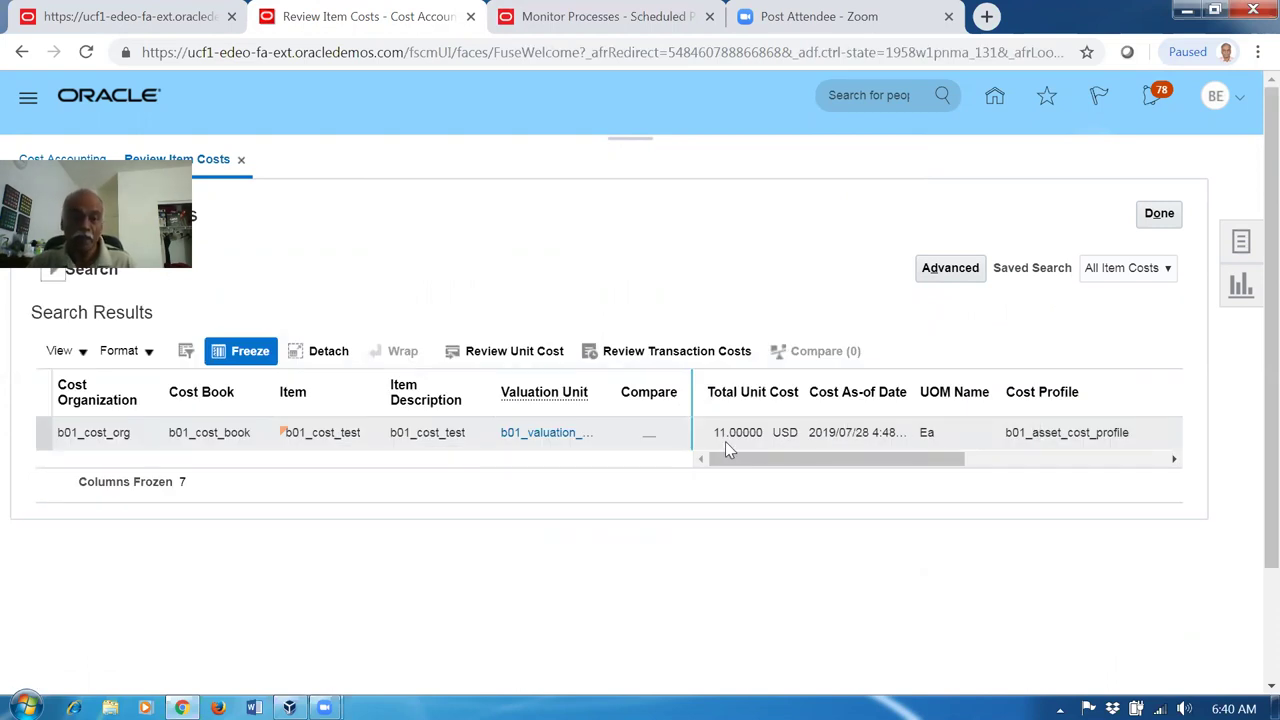
Step: Review the transaction costs of b01_cost_test, comparing each entry's unit cost, source, quantities and transaction cost
{"action": "left_click", "coordinate": [655, 352]}
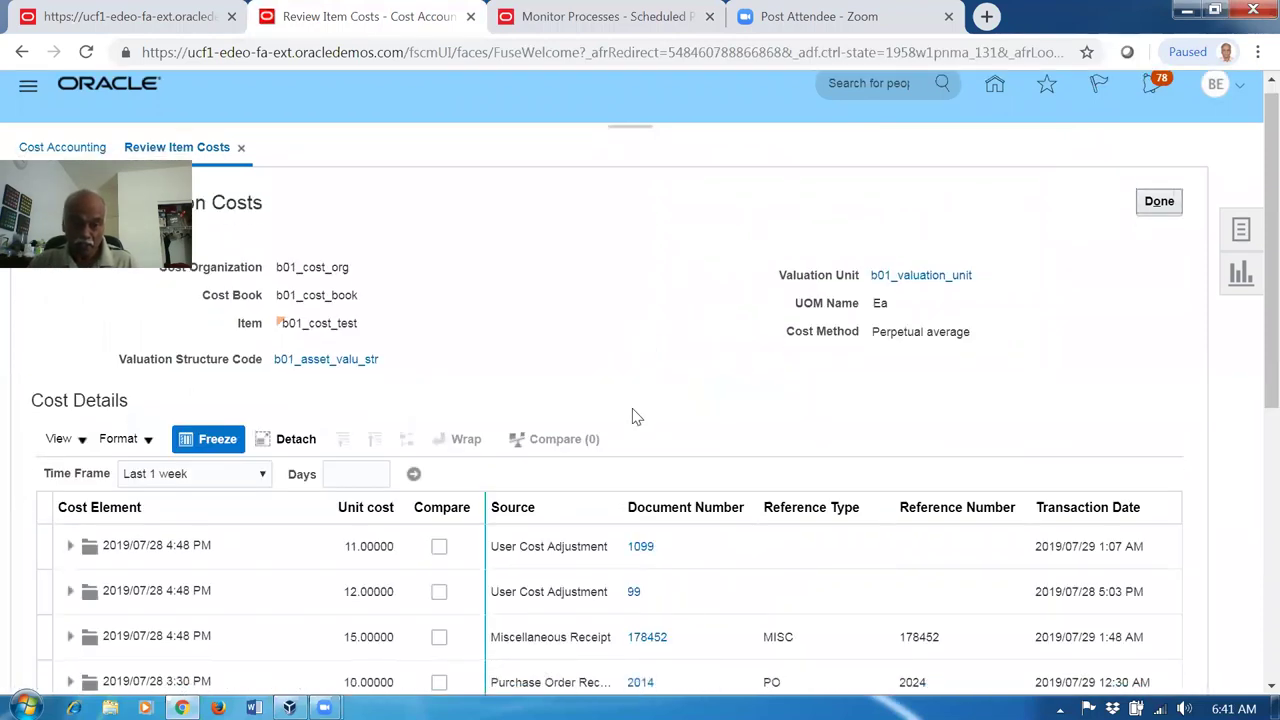
{"action": "scroll", "coordinate": [632, 415], "scroll_direction": "down", "scroll_amount": 2}
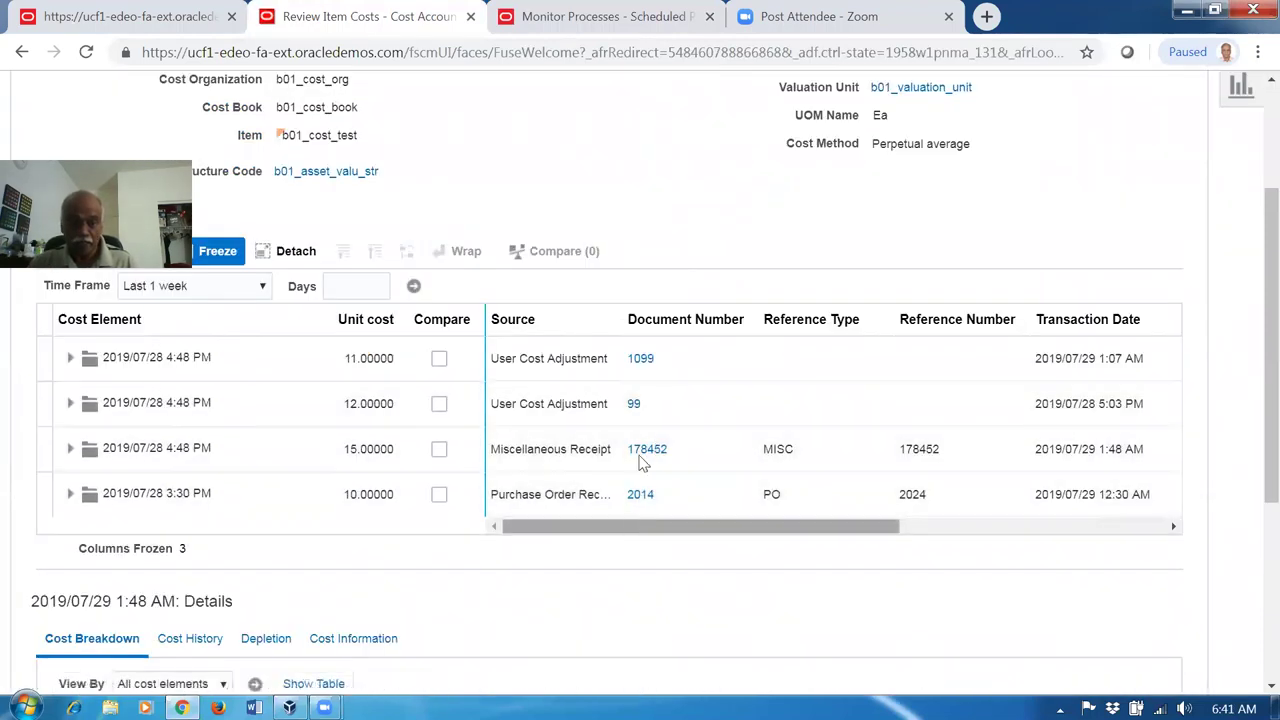
{"action": "left_click_drag", "start_coordinate": [686, 527], "coordinate": [1014, 537]}
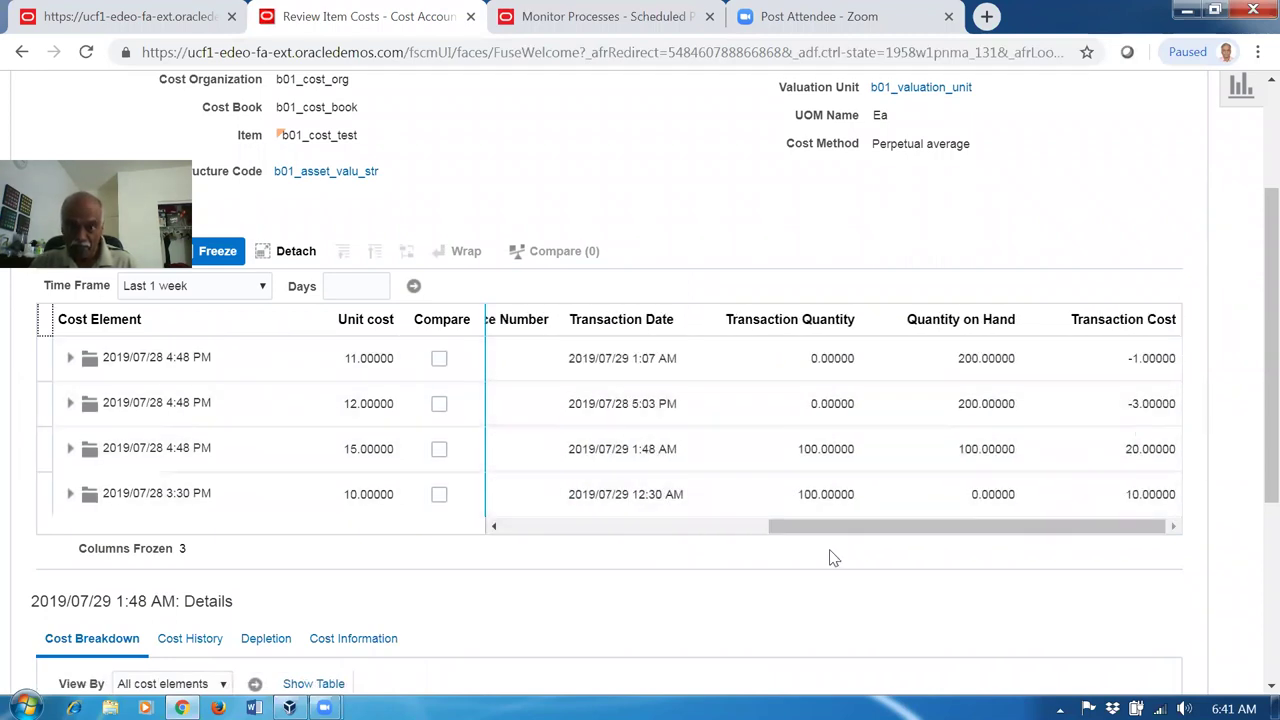
{"action": "left_click_drag", "start_coordinate": [840, 531], "coordinate": [1000, 531]}
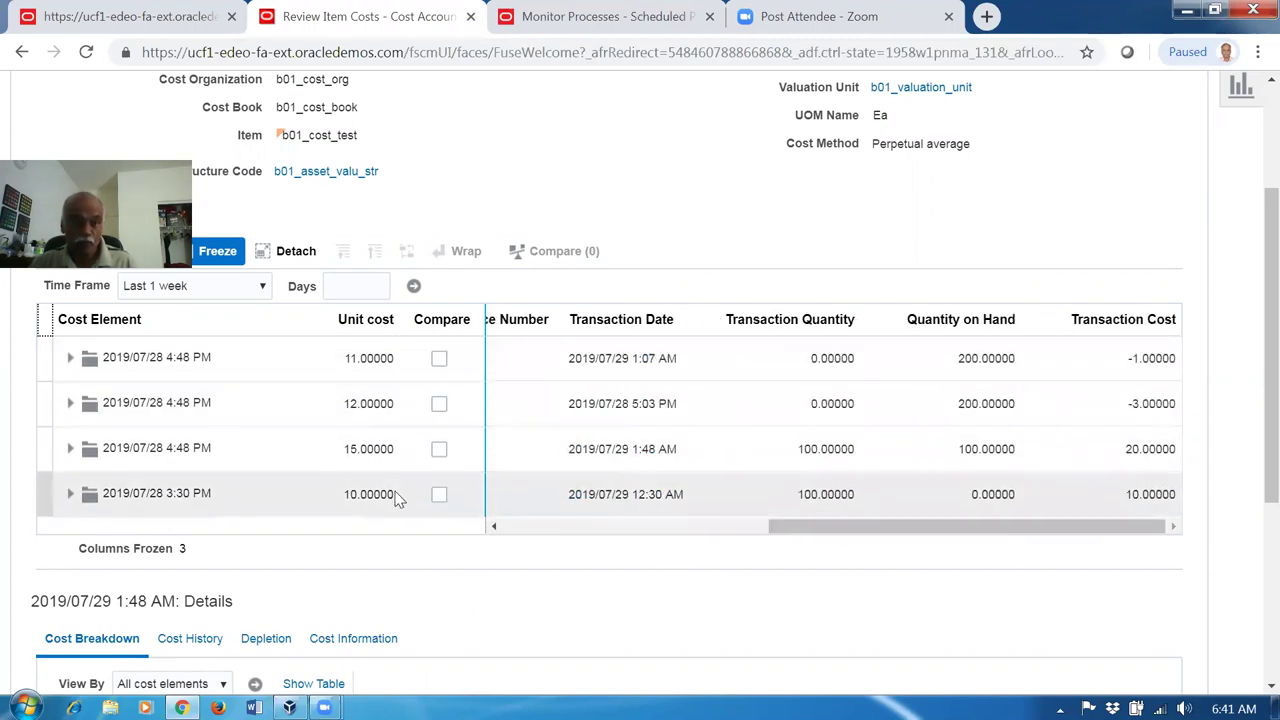
{"action": "left_click_drag", "start_coordinate": [863, 531], "coordinate": [853, 531]}
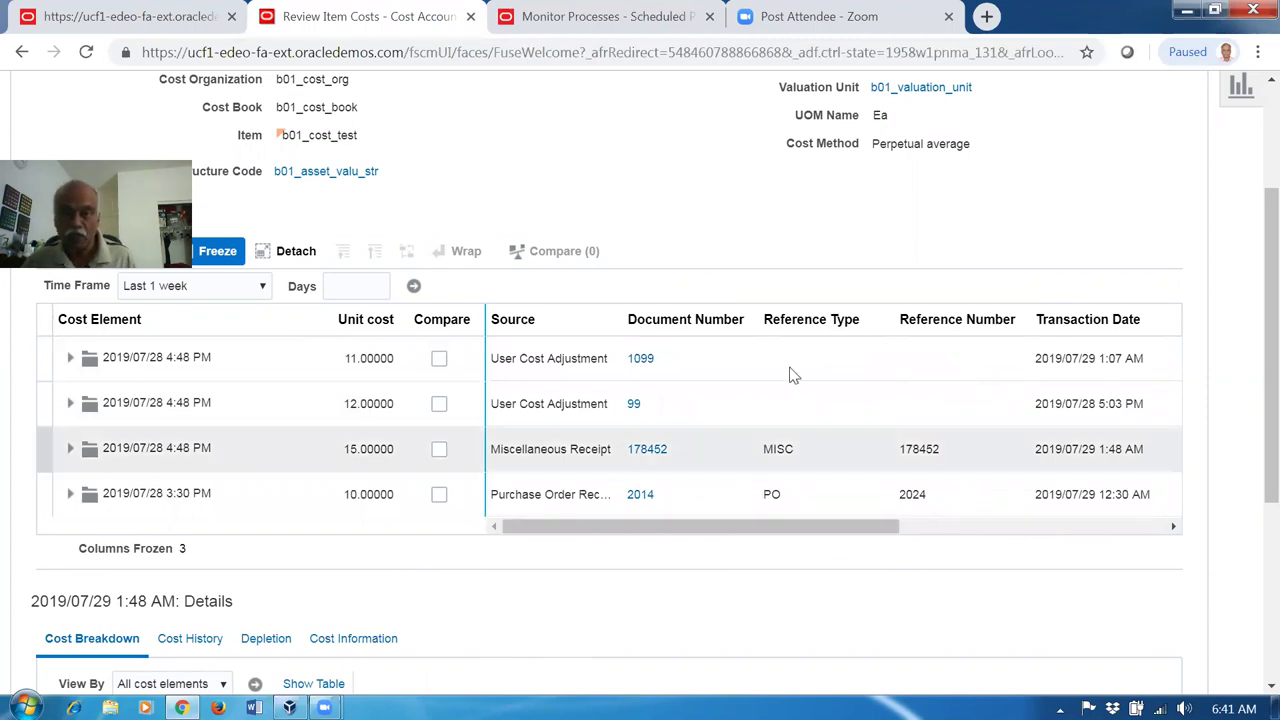
{"action": "scroll", "coordinate": [800, 252], "scroll_direction": "up", "scroll_amount": 1}
{"action": "scroll", "coordinate": [792, 272], "scroll_direction": "up", "scroll_amount": 1}
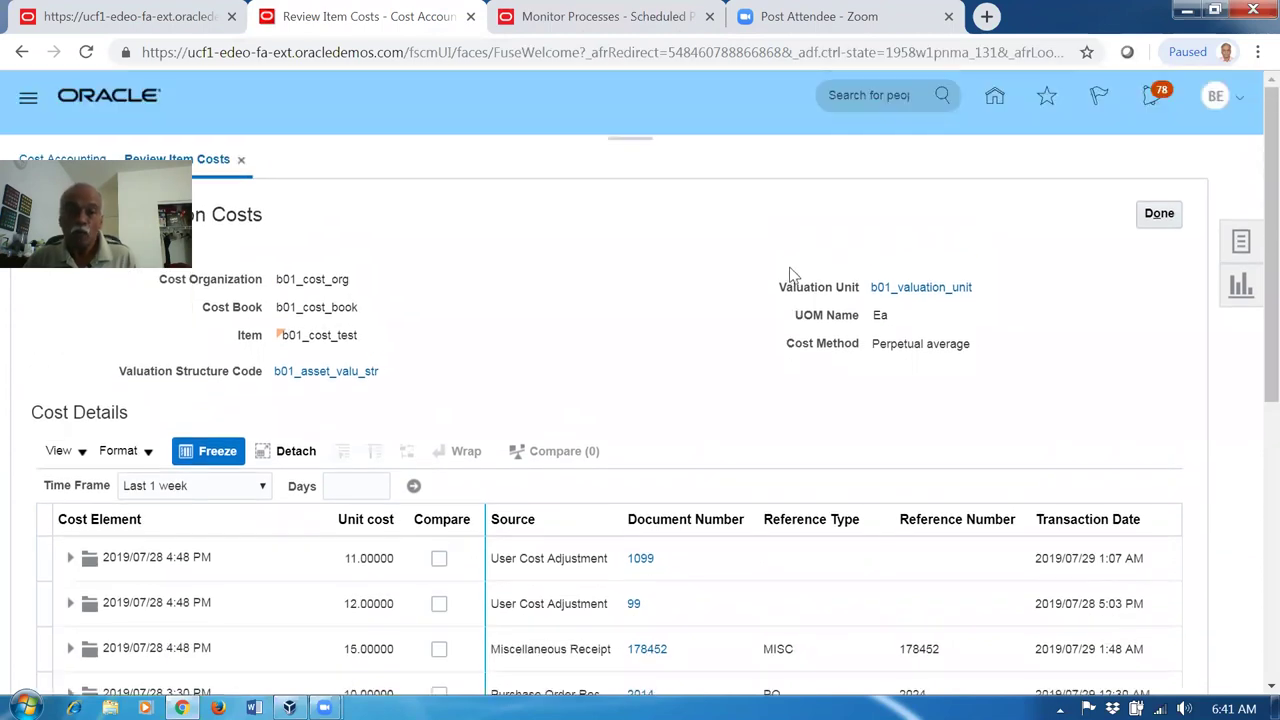
Step: Finish the item cost review and expand the Procurement group on the home page
{"action": "left_click", "coordinate": [1159, 213]}
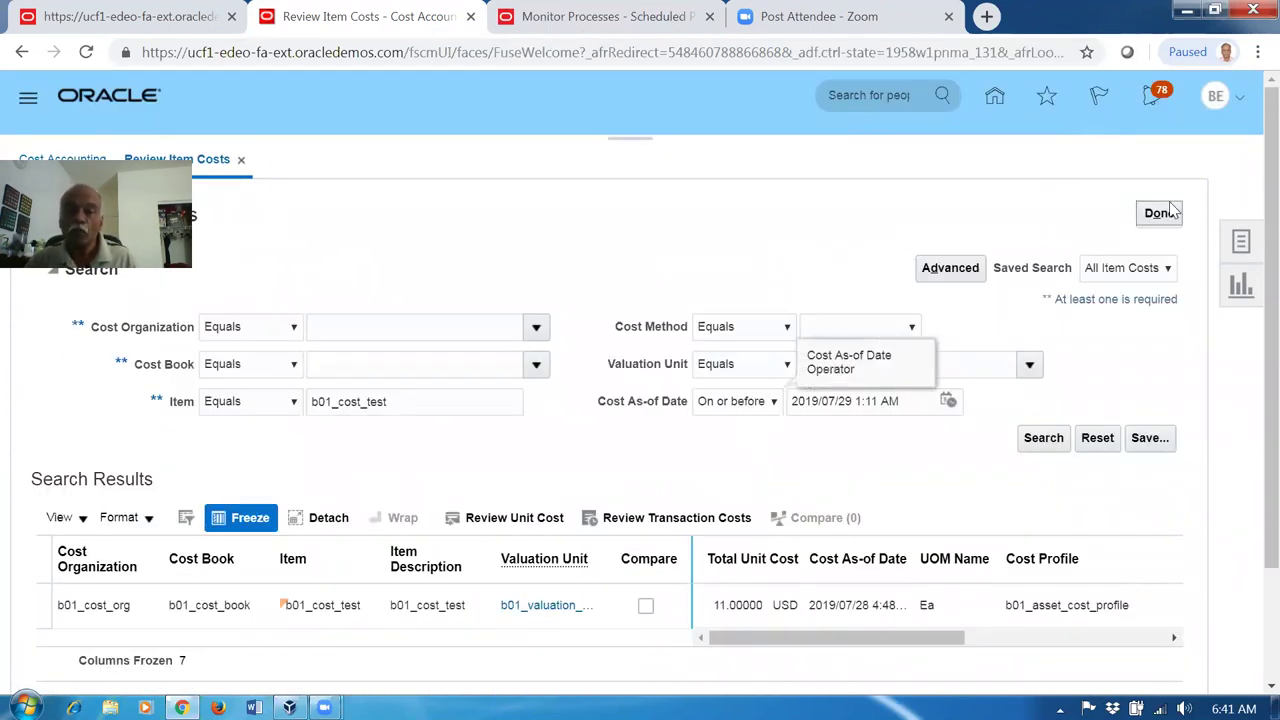
{"action": "left_click", "coordinate": [1161, 212]}
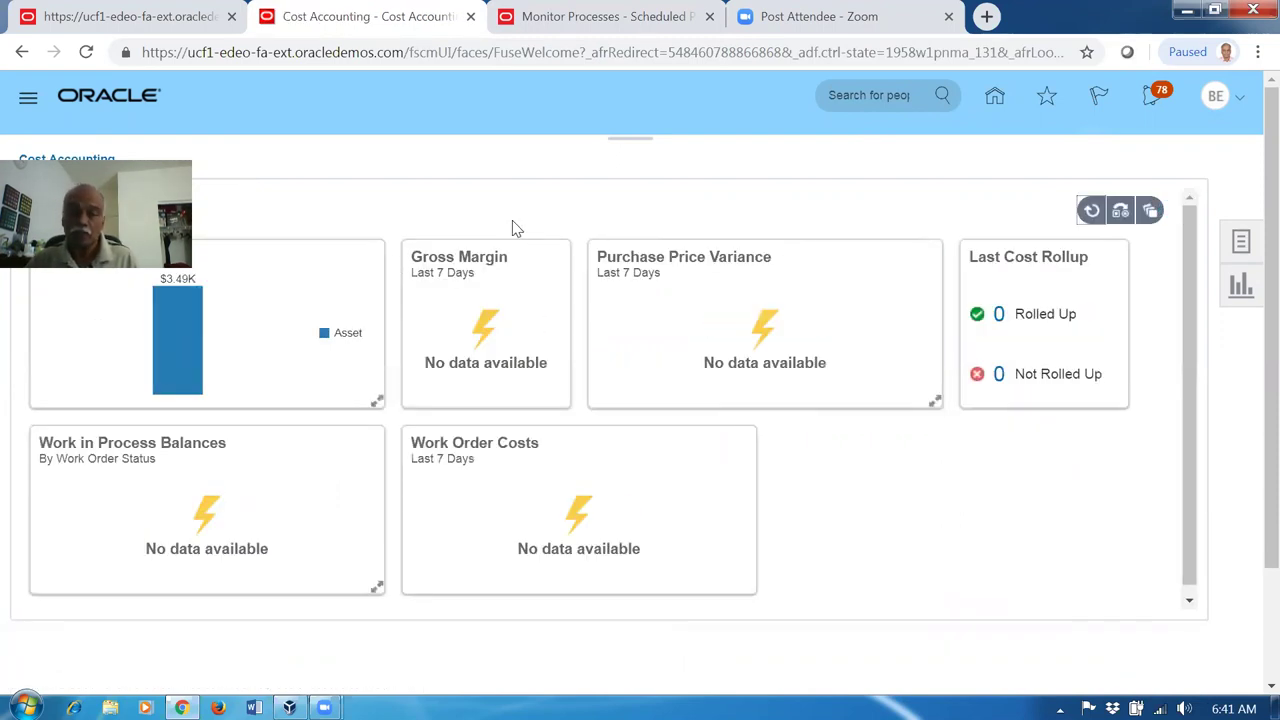
{"action": "left_click", "coordinate": [993, 97]}
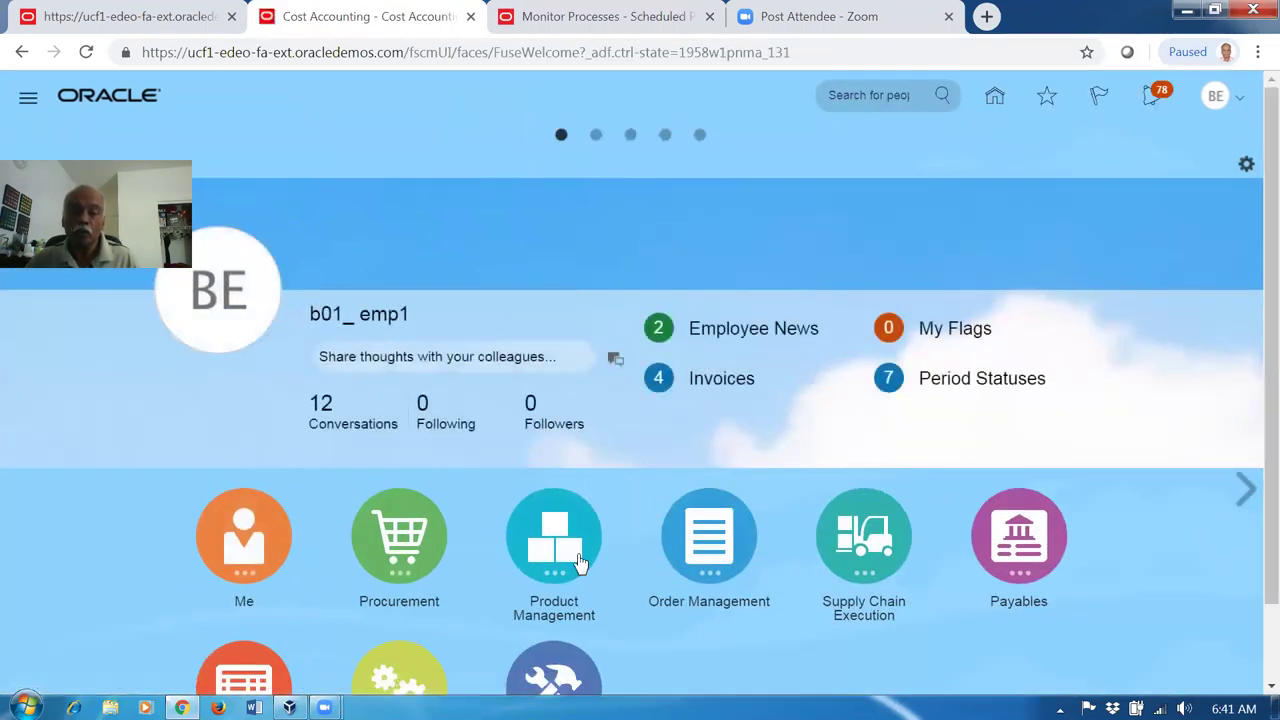
{"action": "left_click", "coordinate": [405, 552]}
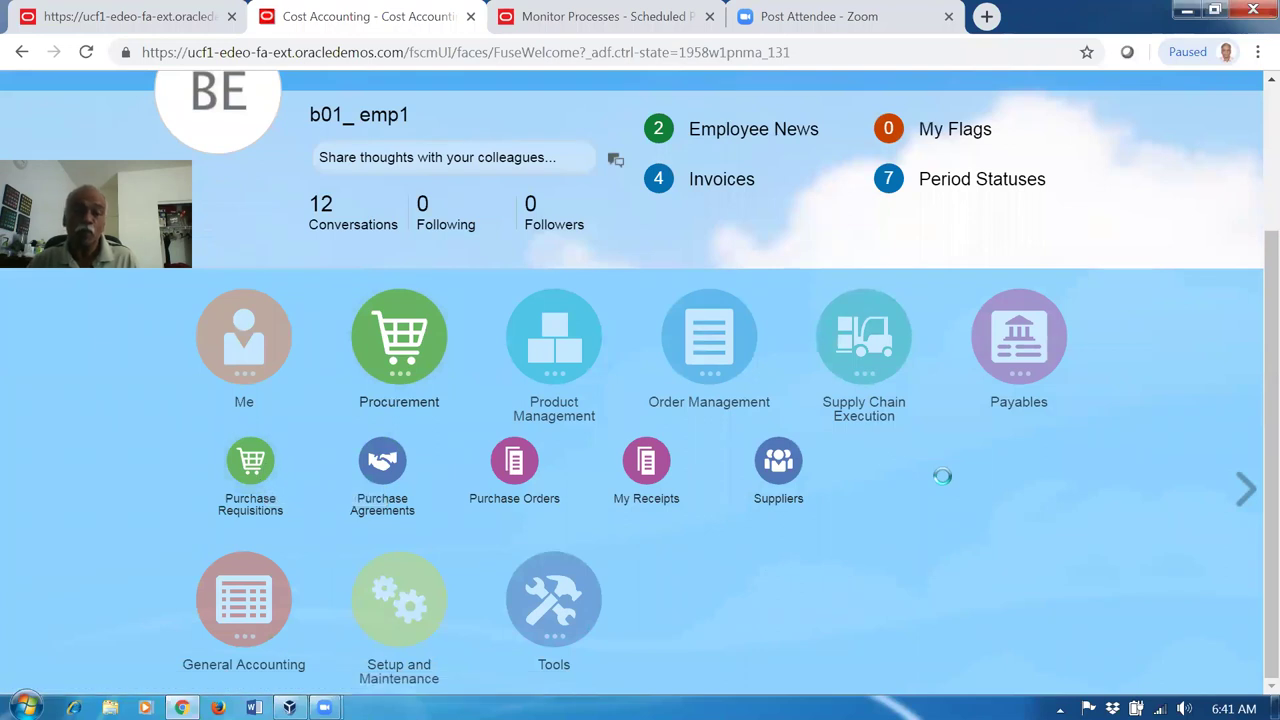
Step: Open Purchase Requisitions and try to enter a Goods requisition line for item b01_cost_test
{"action": "scroll", "coordinate": [1253, 295], "scroll_direction": "up", "scroll_amount": 3}
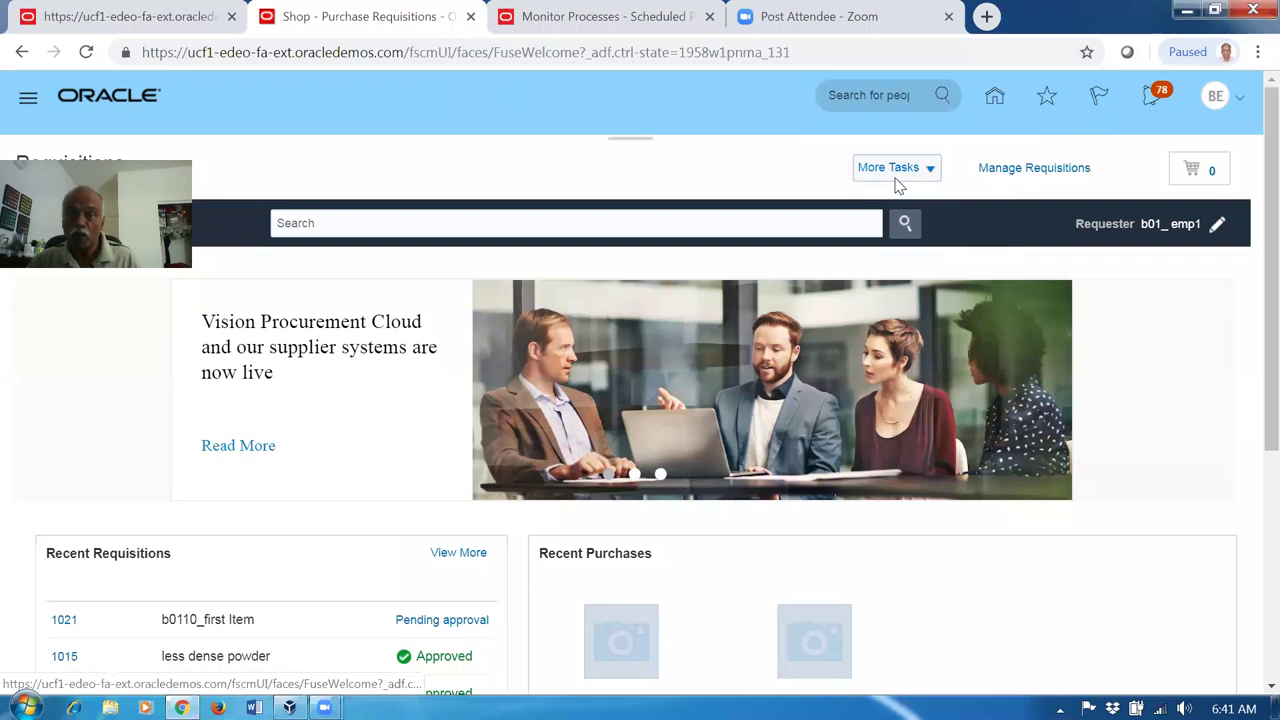
{"action": "left_click", "coordinate": [897, 172]}
{"action": "left_click", "coordinate": [903, 195]}
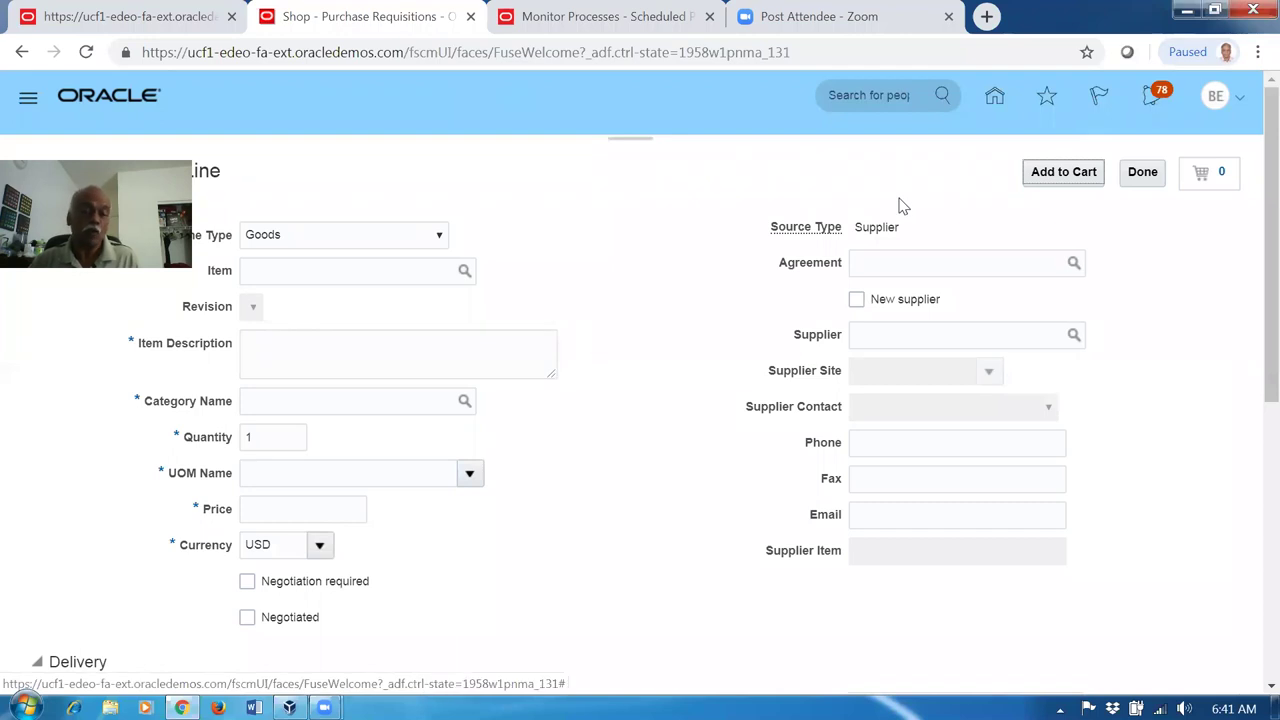
{"action": "left_click", "coordinate": [310, 272]}
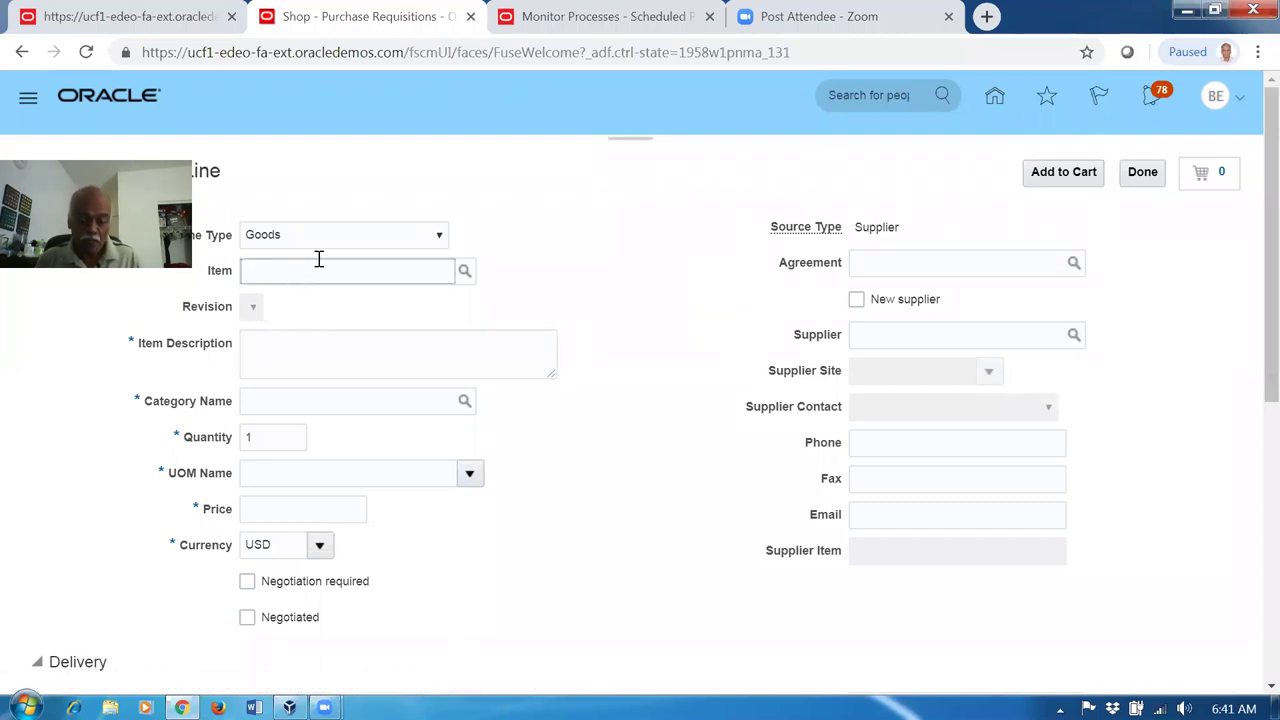
{"action": "type", "text": "b01_cost_test"}
{"action": "key", "text": "Tab"}
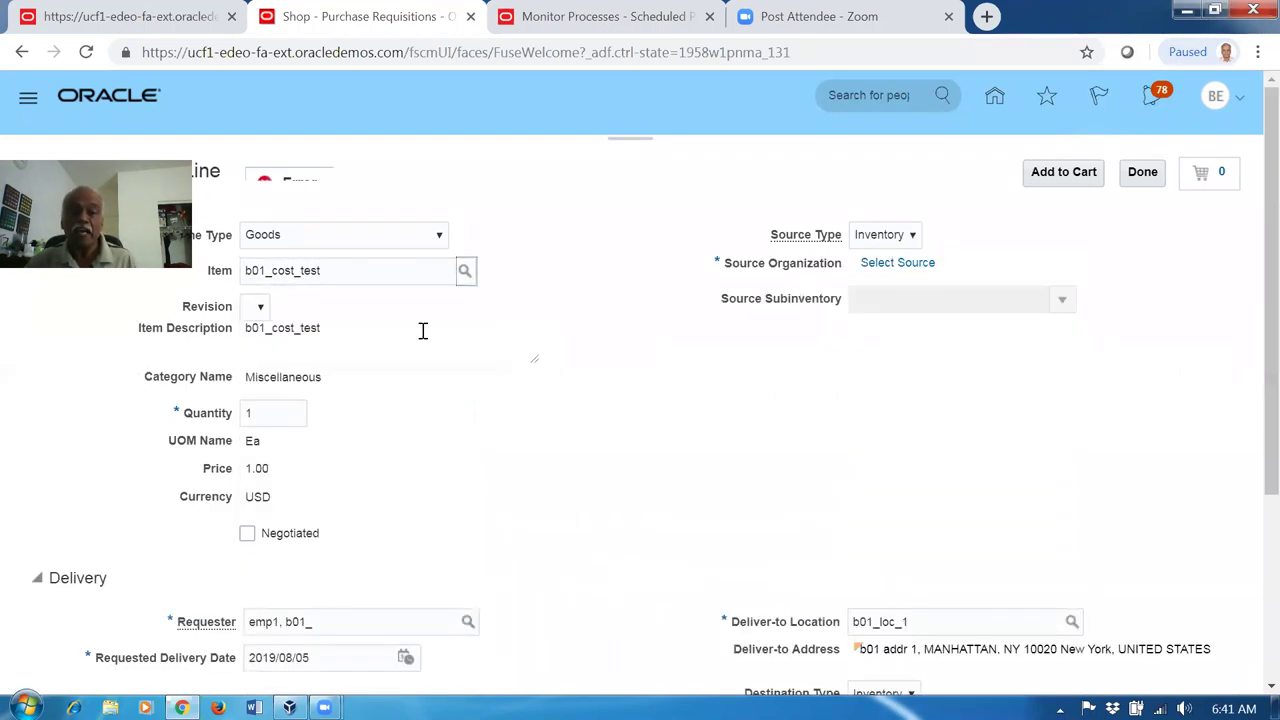
Step: Read the error message raised for the b01_cost_test requisition line
{"action": "left_click_drag", "start_coordinate": [295, 226], "coordinate": [657, 220]}
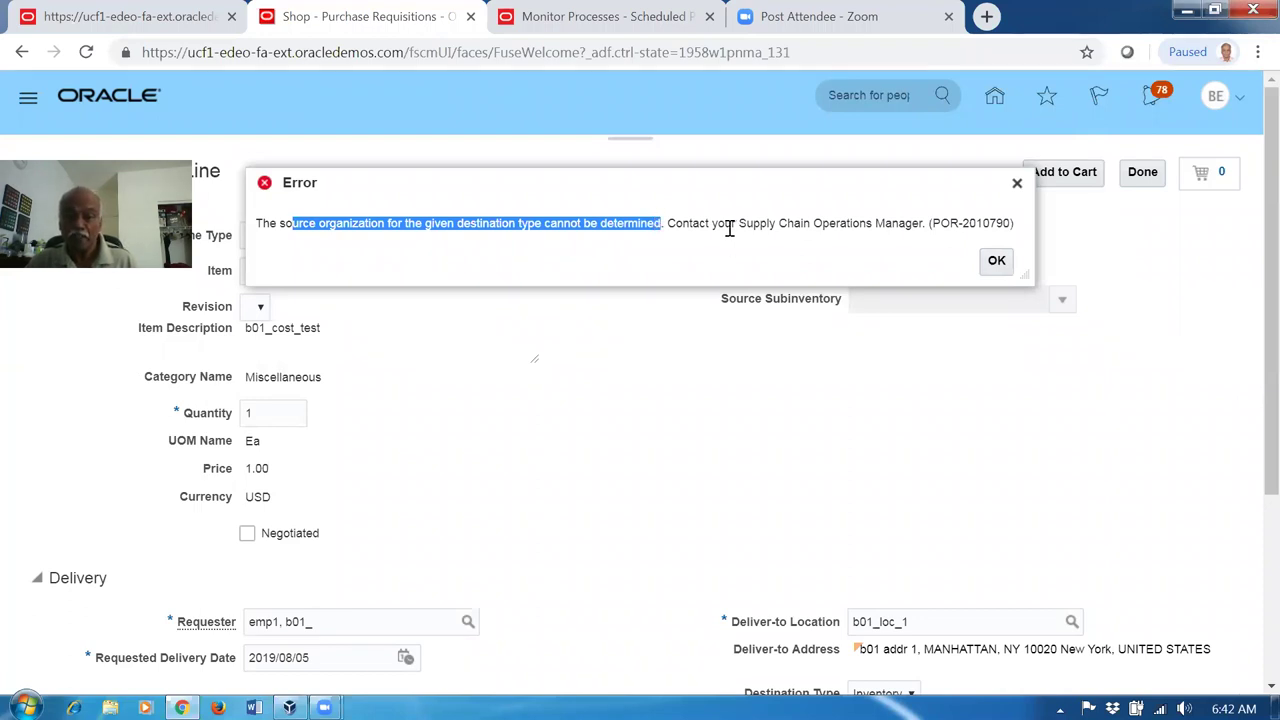
{"action": "left_click_drag", "start_coordinate": [741, 222], "coordinate": [923, 226]}
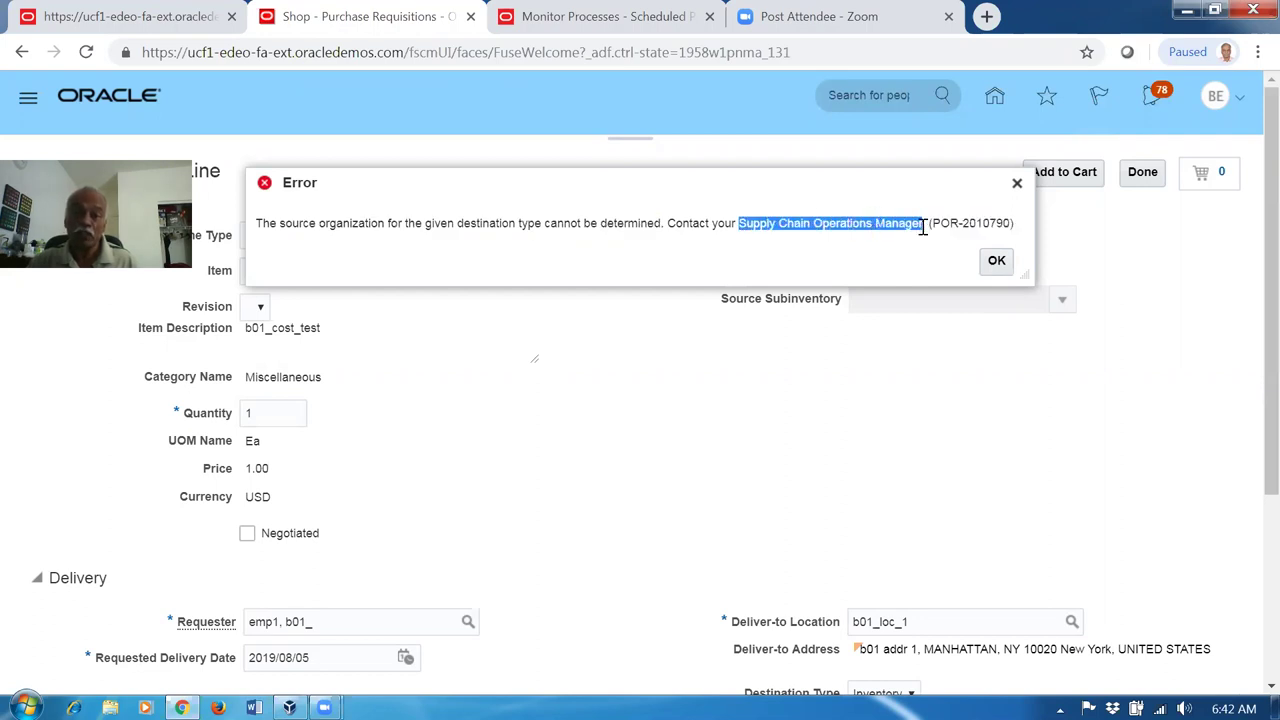
{"action": "left_click", "coordinate": [838, 255]}
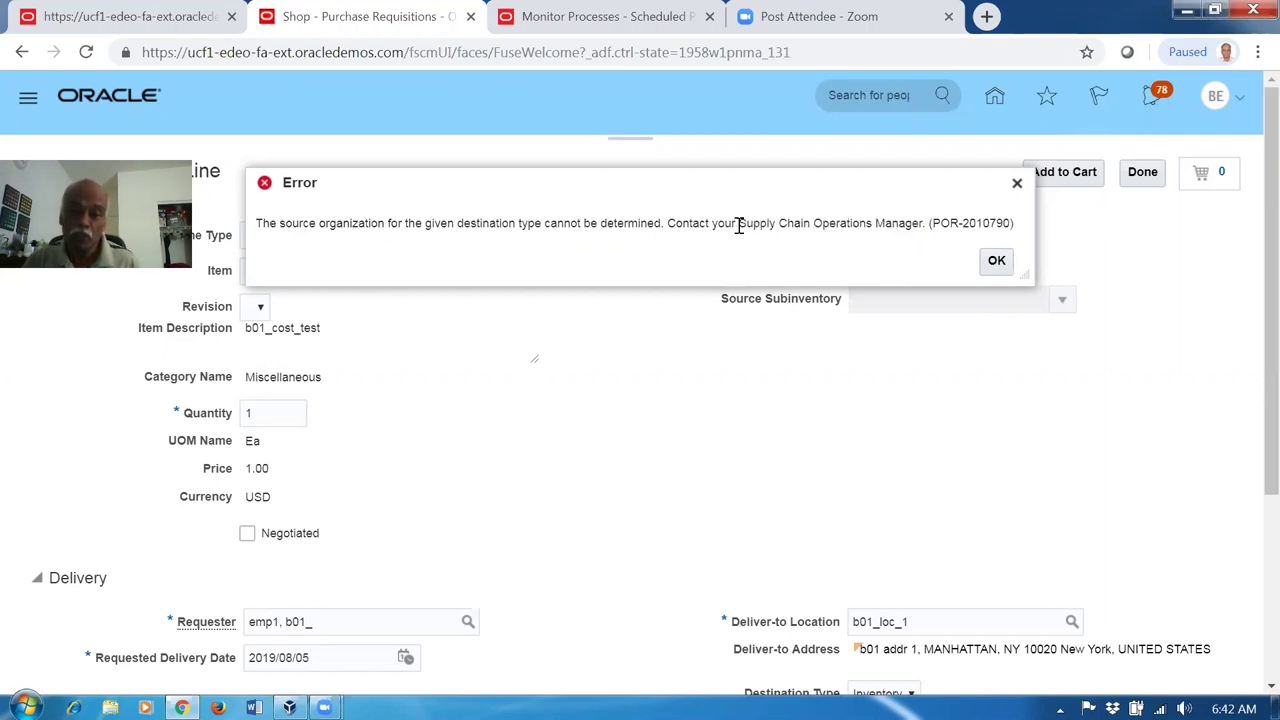
{"action": "left_click_drag", "start_coordinate": [741, 223], "coordinate": [936, 238]}
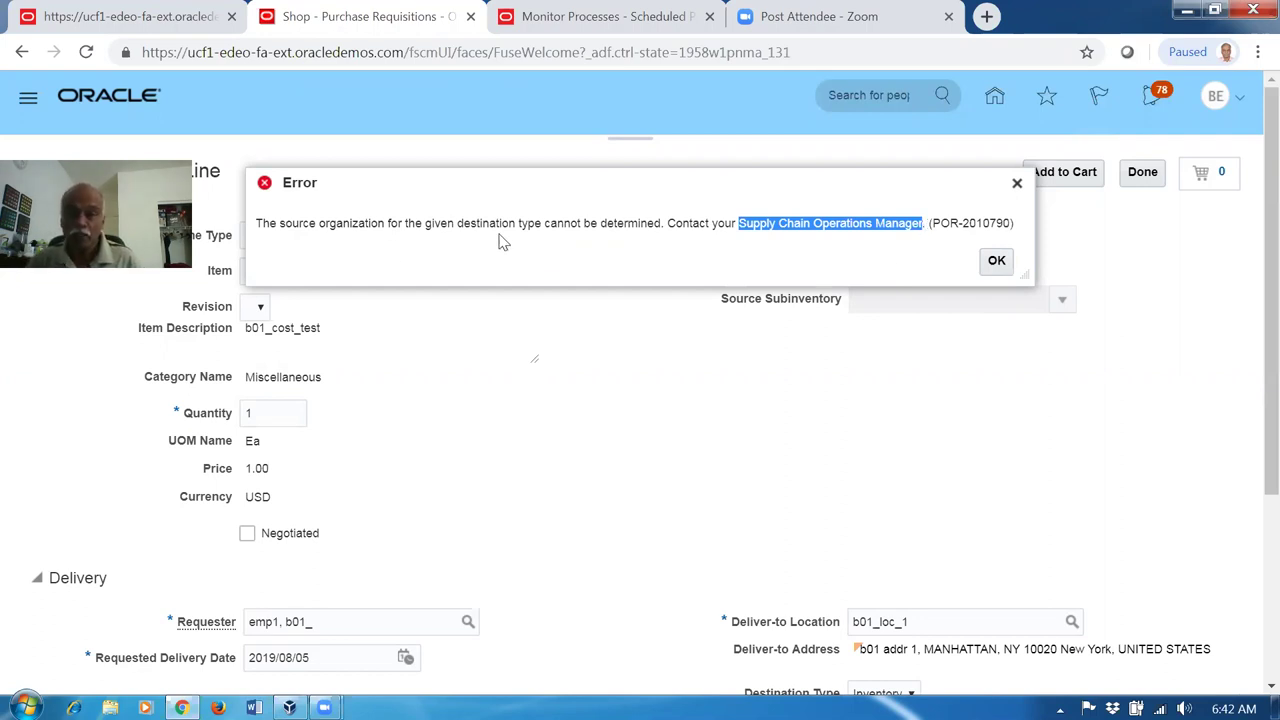
{"action": "left_click_drag", "start_coordinate": [285, 223], "coordinate": [418, 223]}
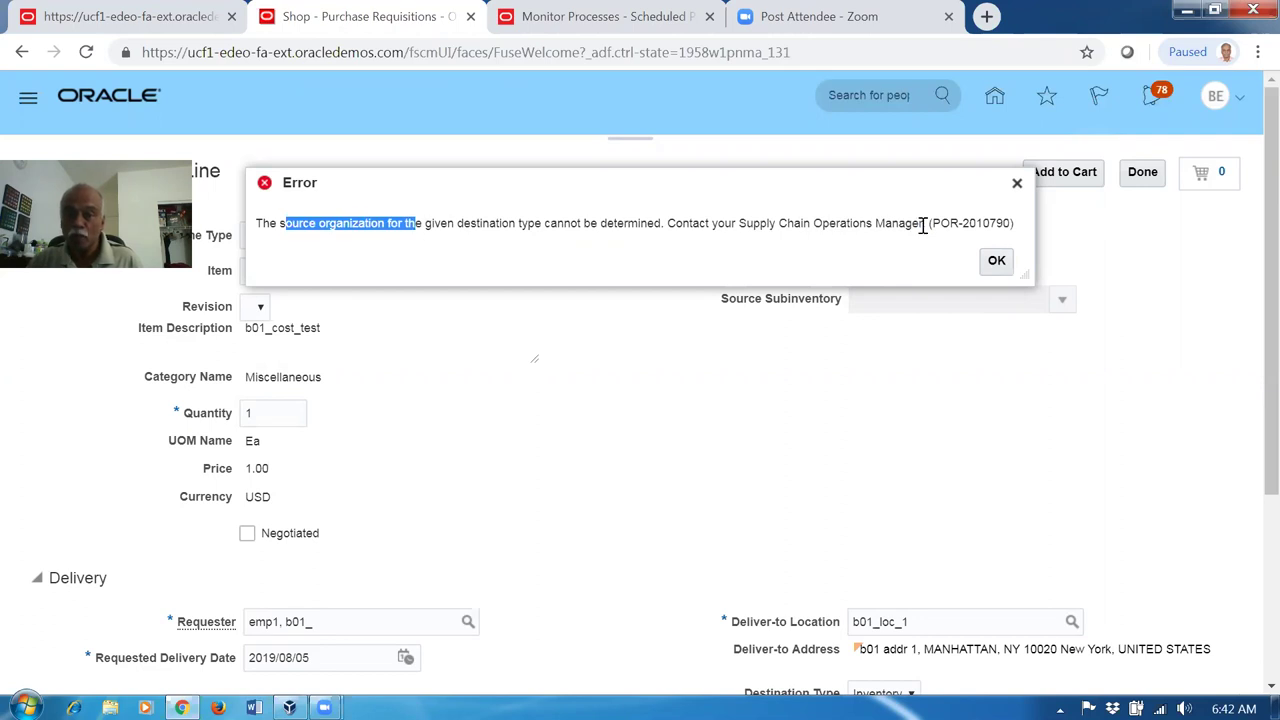
Step: Dismiss the error and check the available supply sources for b01_cost_test
{"action": "left_click", "coordinate": [996, 261]}
{"action": "left_click", "coordinate": [886, 266]}
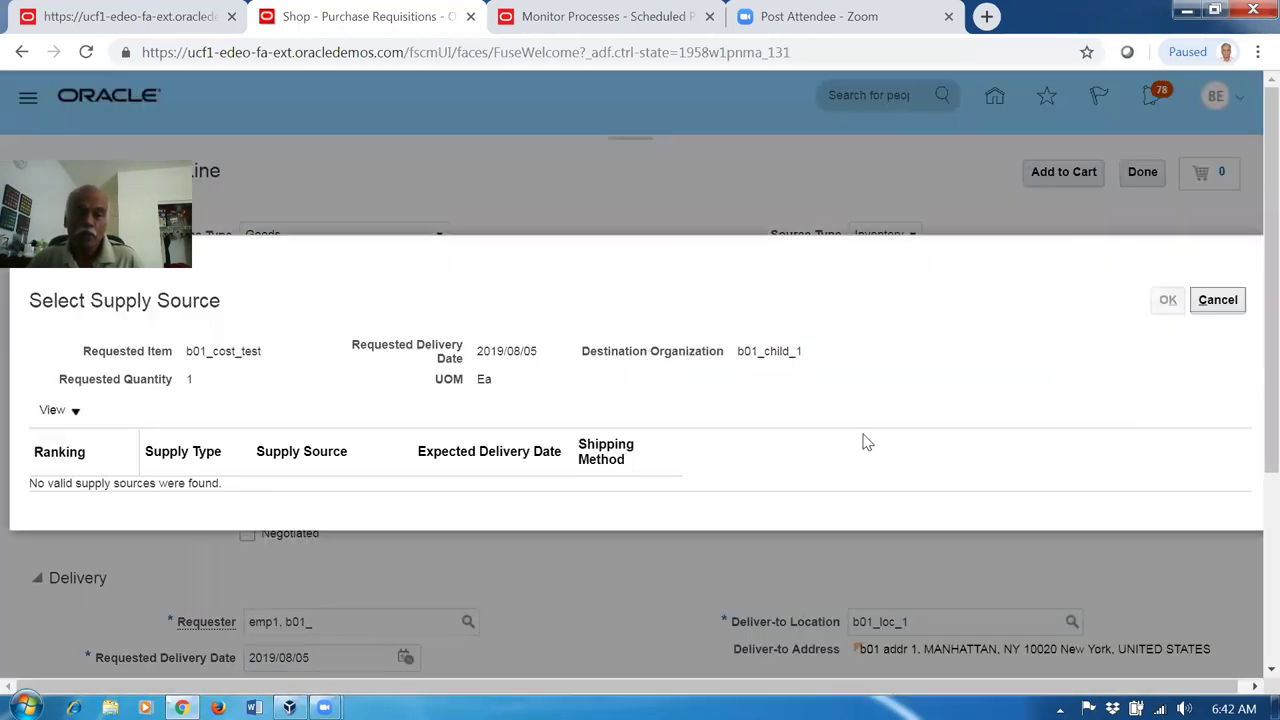
{"action": "left_click", "coordinate": [1222, 305]}
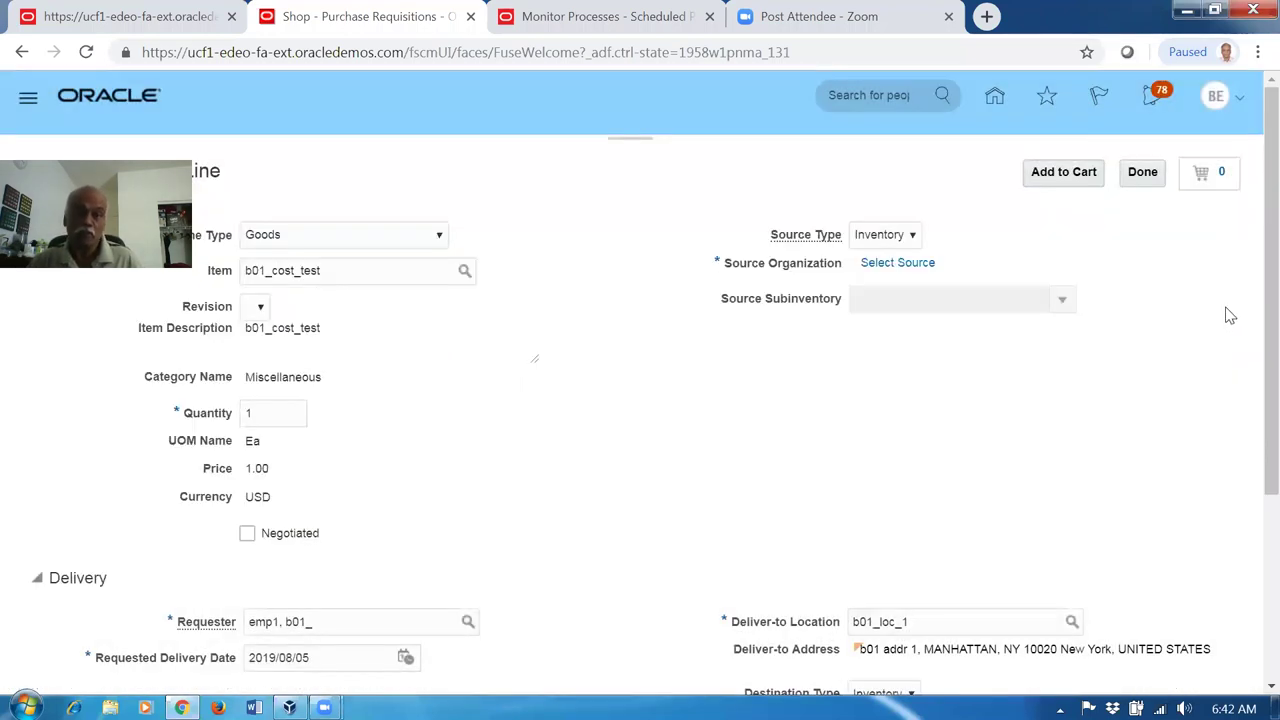
Step: Leave the requisition line without adding it to the cart and open Product Information Management
{"action": "left_click", "coordinate": [1142, 172]}
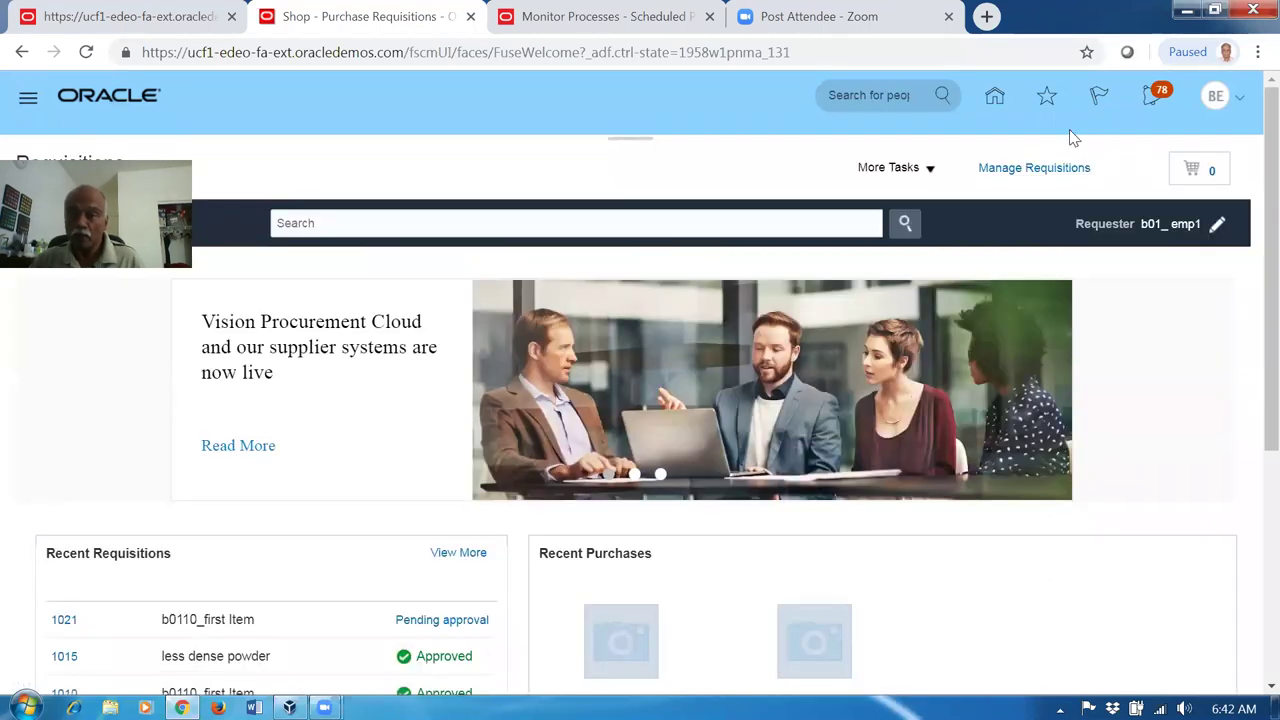
{"action": "left_click", "coordinate": [995, 100]}
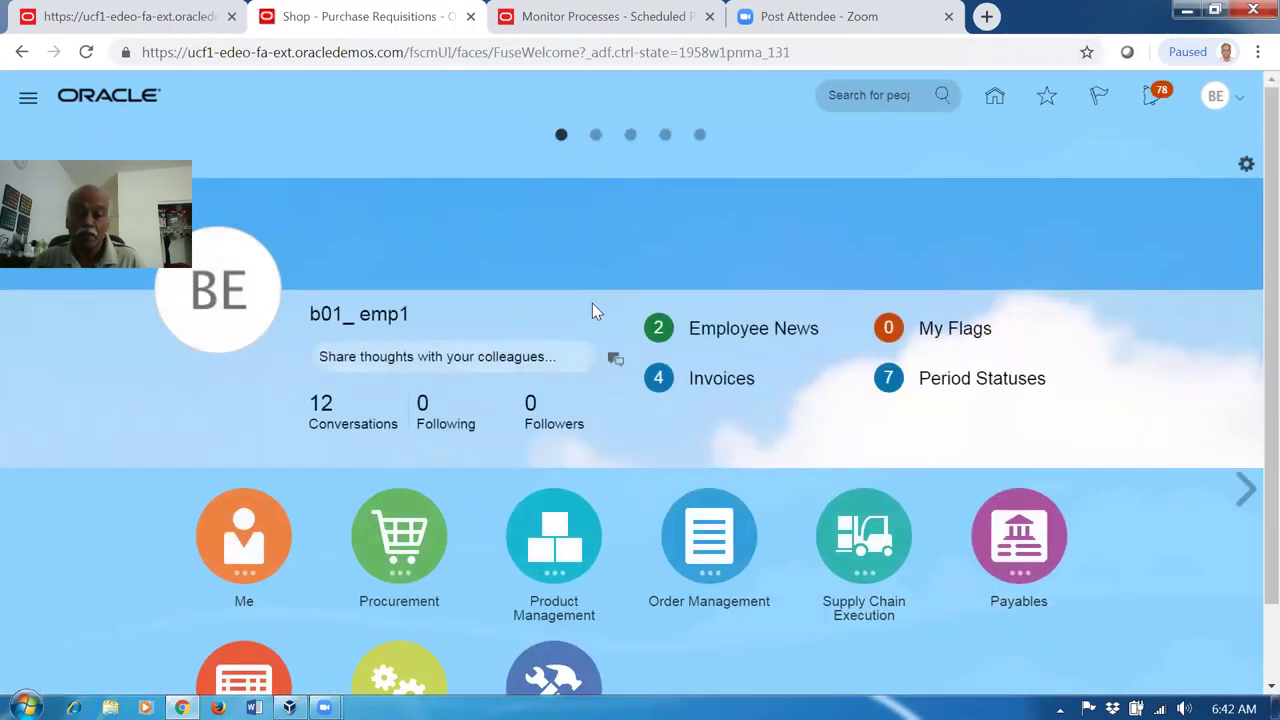
{"action": "scroll", "coordinate": [592, 303], "scroll_direction": "down", "scroll_amount": 1}
{"action": "left_click", "coordinate": [550, 445]}
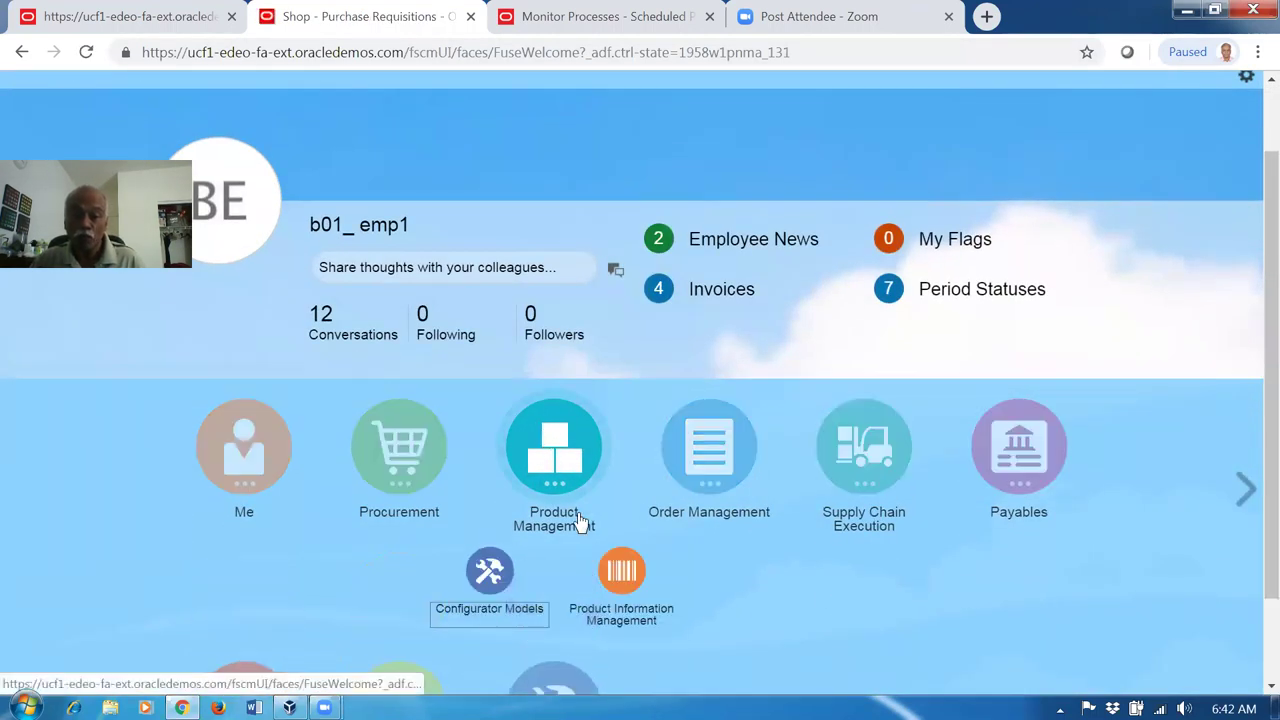
{"action": "left_click", "coordinate": [617, 572]}
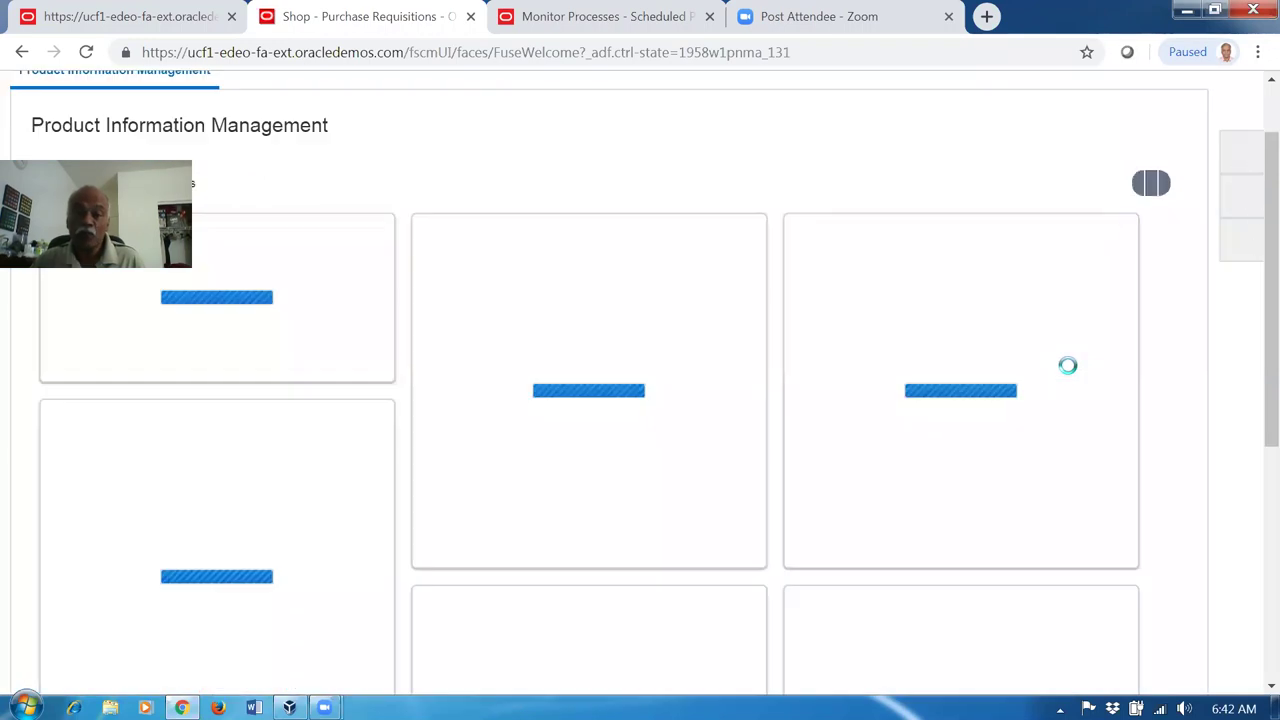
{"action": "scroll", "coordinate": [1250, 200], "scroll_direction": "up", "scroll_amount": 1}
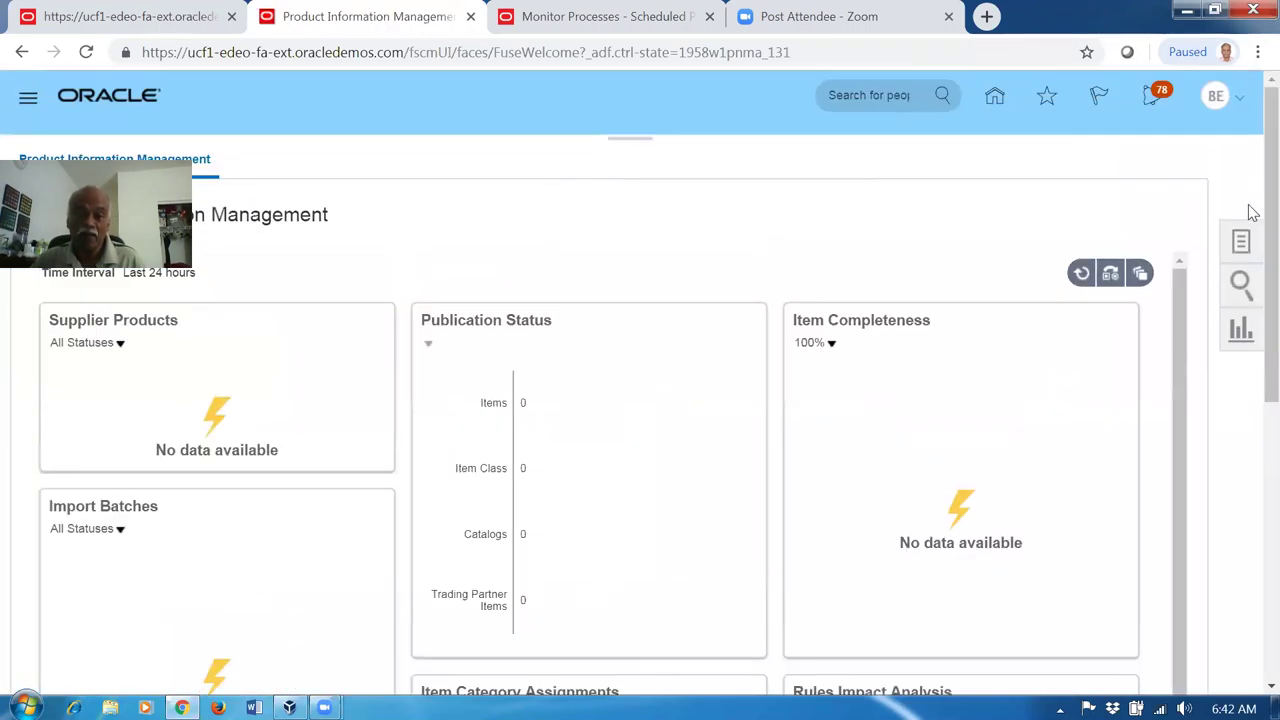
Step: Open Browse Items, search for item b01_cost_test, and collapse the item class hierarchy
{"action": "left_click", "coordinate": [1242, 243]}
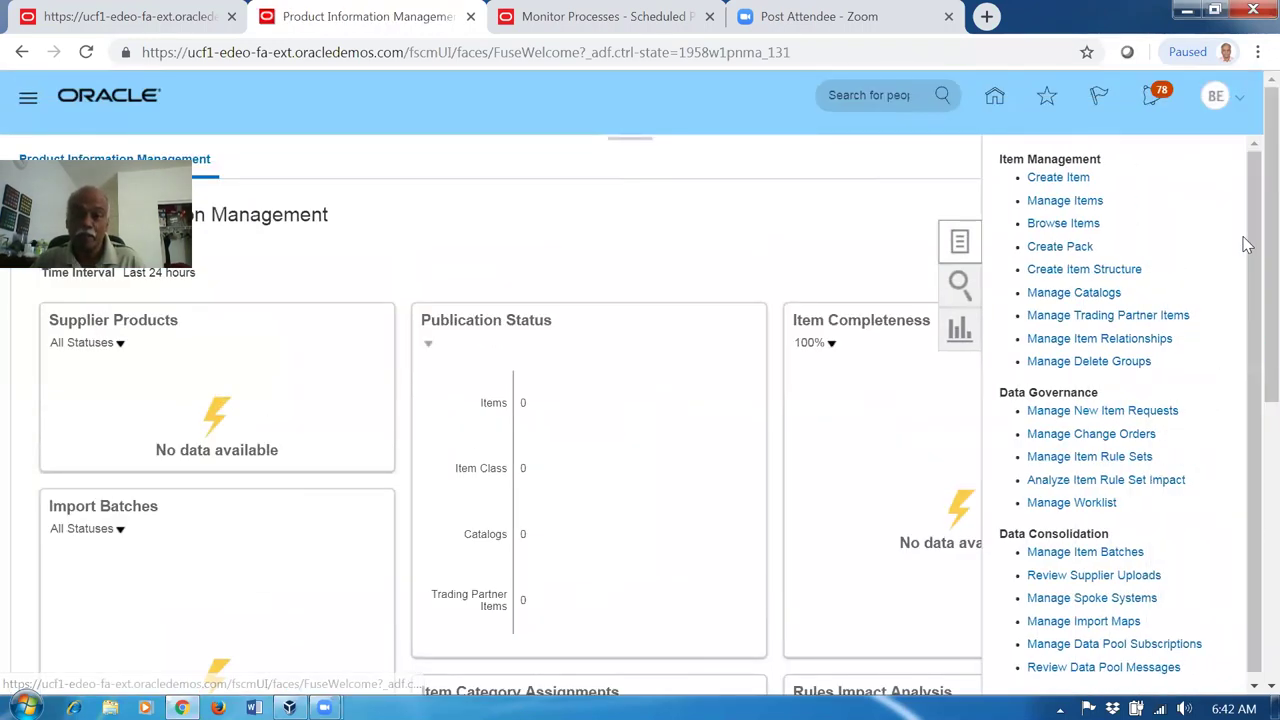
{"action": "left_click", "coordinate": [1055, 224]}
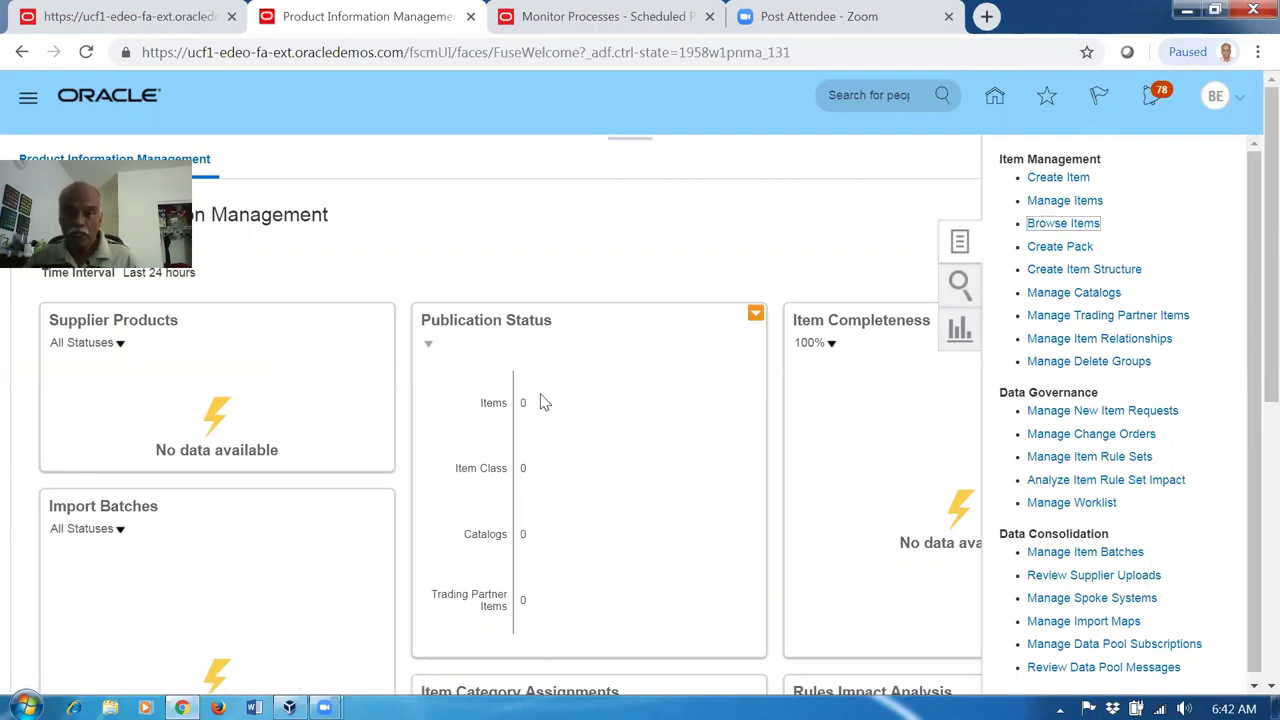
{"action": "left_click", "coordinate": [659, 525]}
{"action": "left_click", "coordinate": [663, 525]}
{"action": "type", "text": "bGEI_Item_cla"}
{"action": "key", "text": "Tab"}
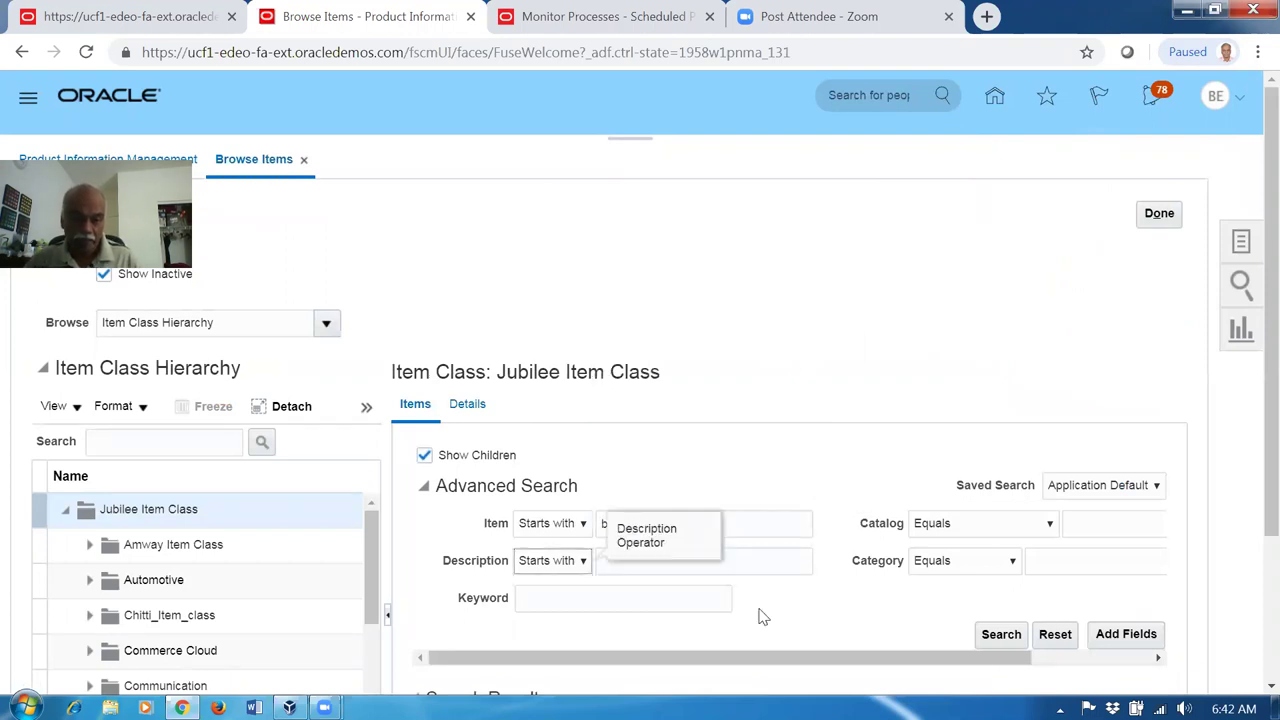
{"action": "left_click", "coordinate": [387, 607]}
{"action": "left_click", "coordinate": [1000, 634]}
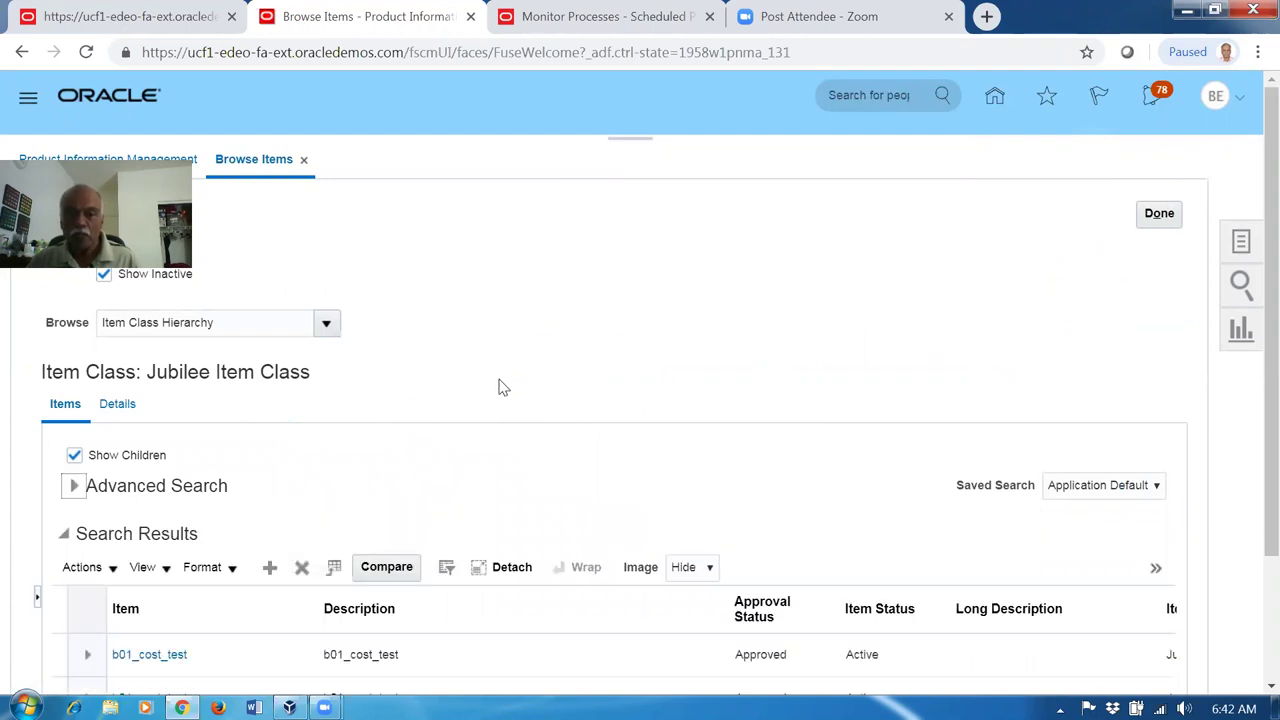
Step: Check which organization each b01_cost_test entry in the search results belongs to
{"action": "scroll", "coordinate": [503, 388], "scroll_direction": "down", "scroll_amount": 2}
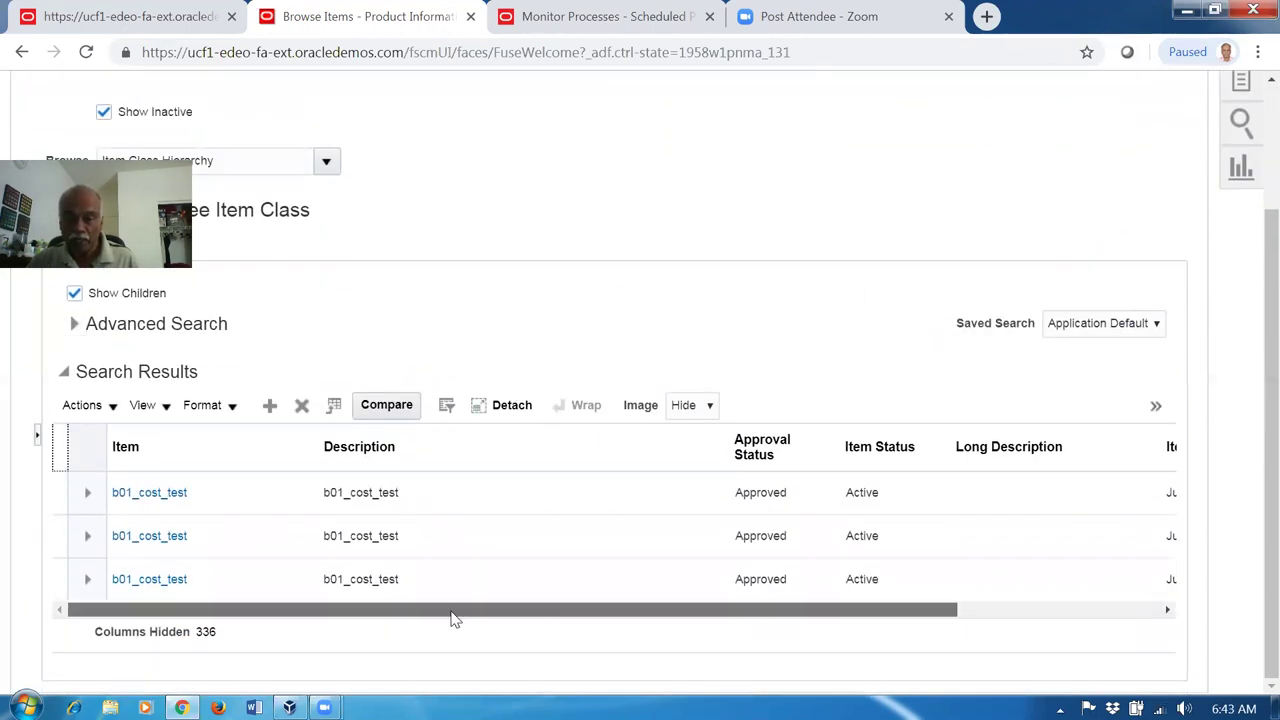
{"action": "left_click_drag", "start_coordinate": [451, 614], "coordinate": [688, 643]}
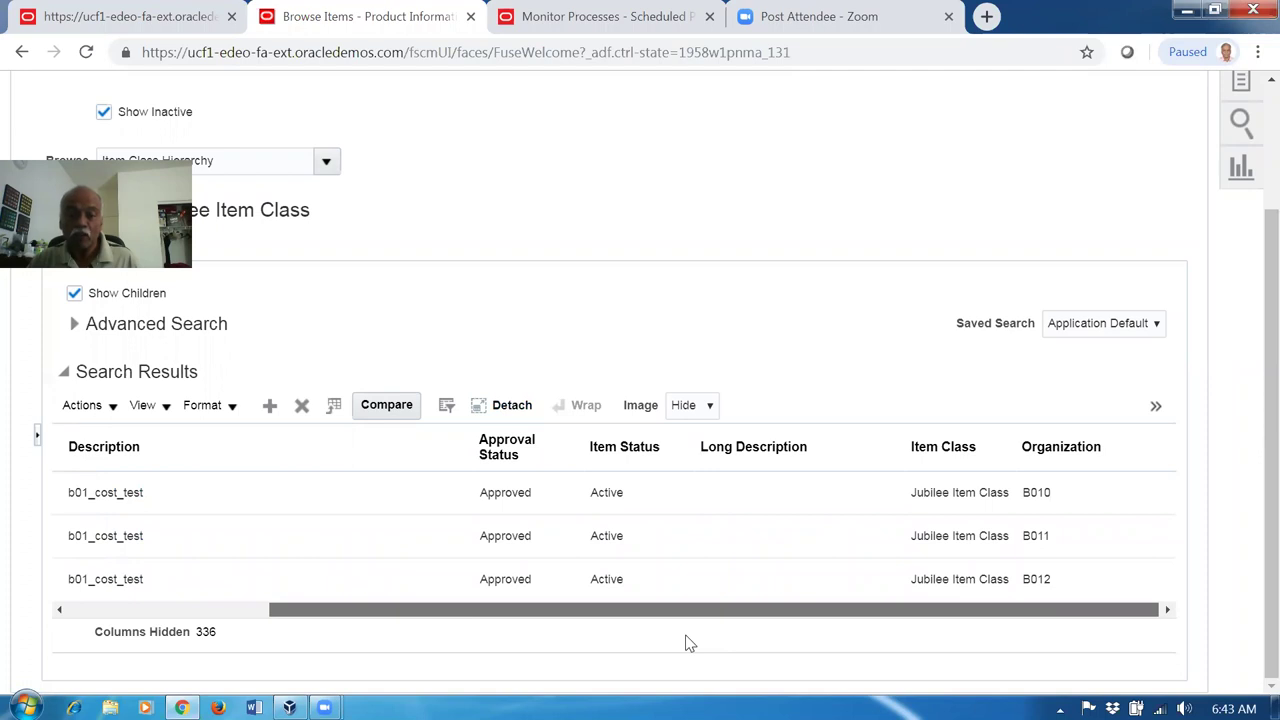
{"action": "left_click_drag", "start_coordinate": [688, 643], "coordinate": [445, 662]}
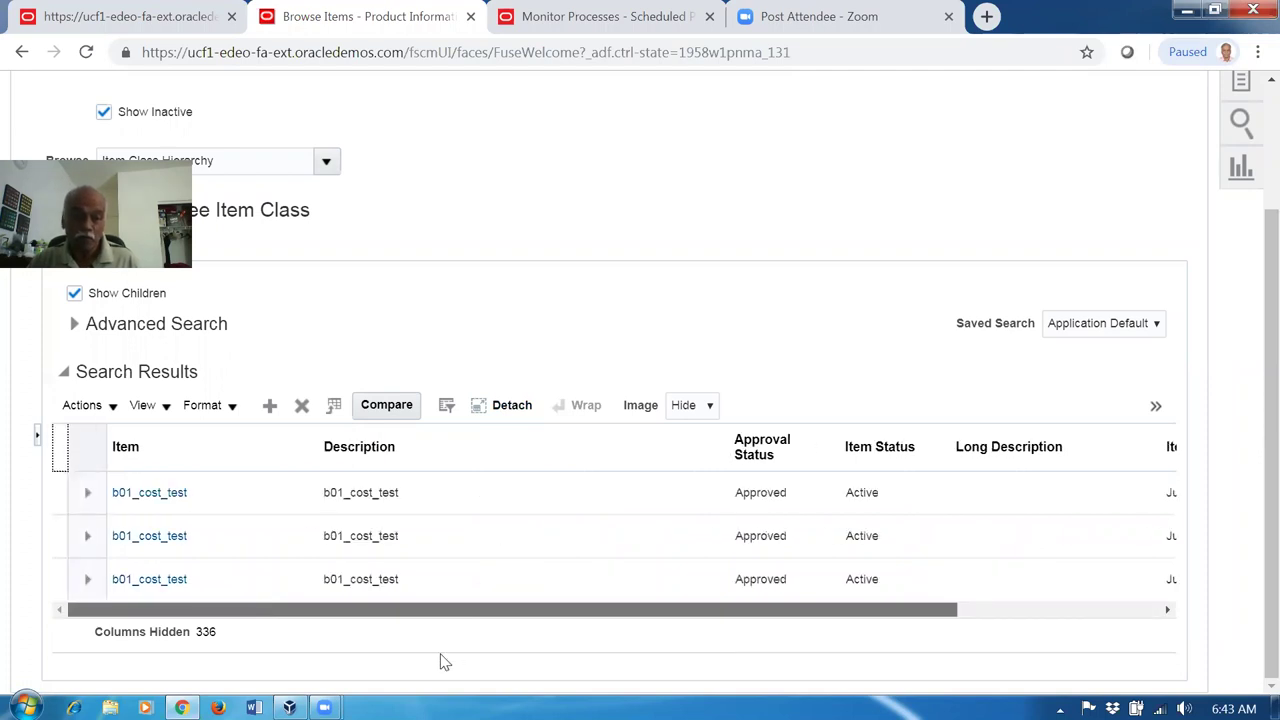
{"action": "left_click_drag", "start_coordinate": [463, 611], "coordinate": [1057, 500]}
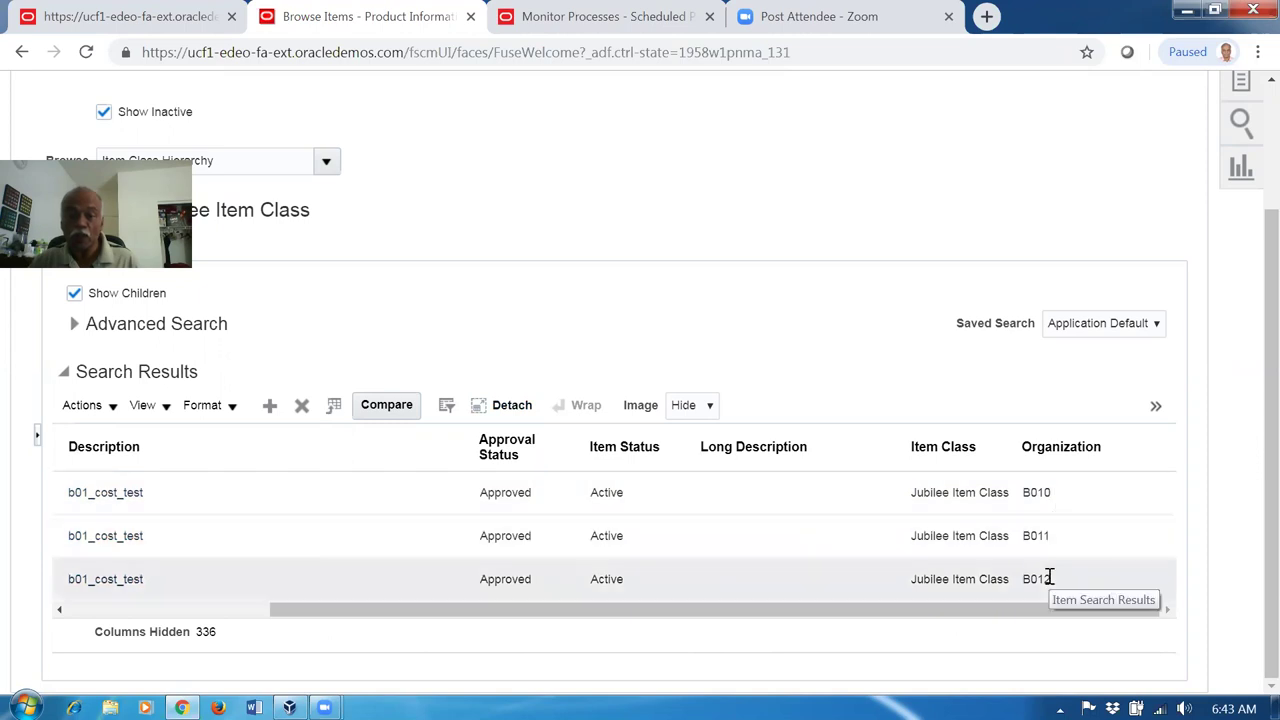
{"action": "left_click_drag", "start_coordinate": [640, 620], "coordinate": [294, 609]}
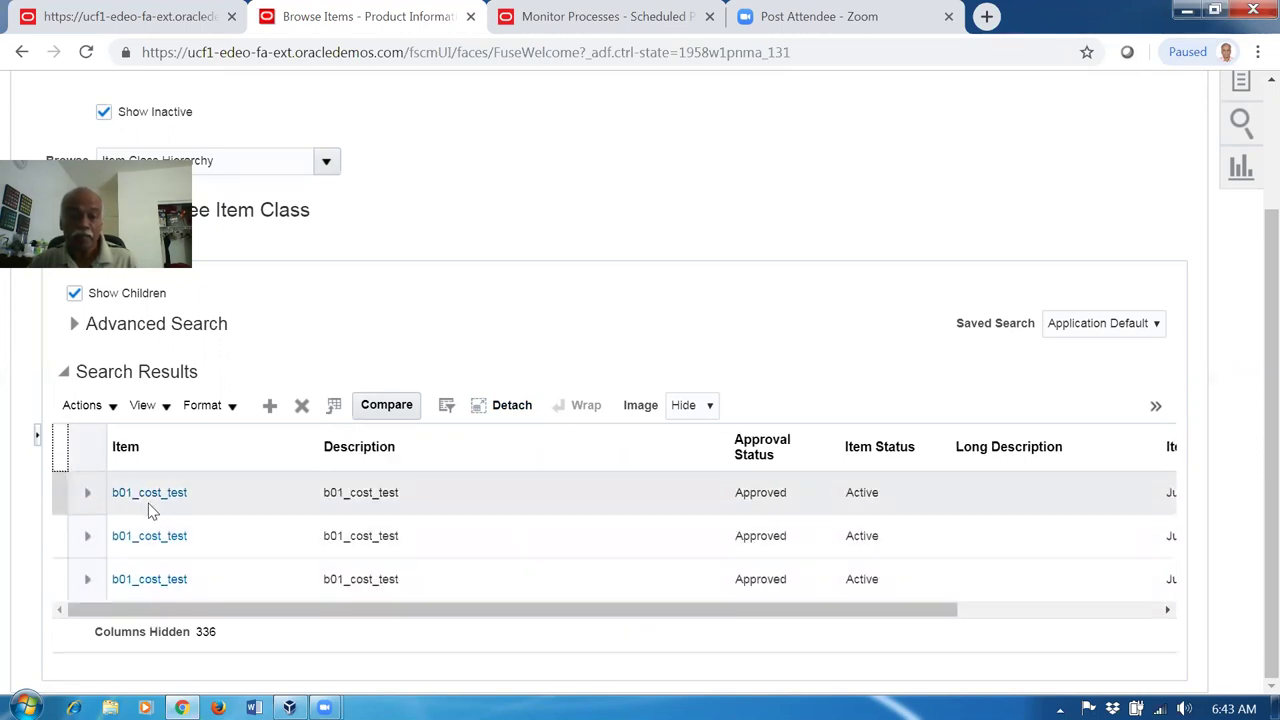
Step: Open item b01_cost_test for organization B010 and go to its Planning specifications
{"action": "left_click", "coordinate": [149, 493]}
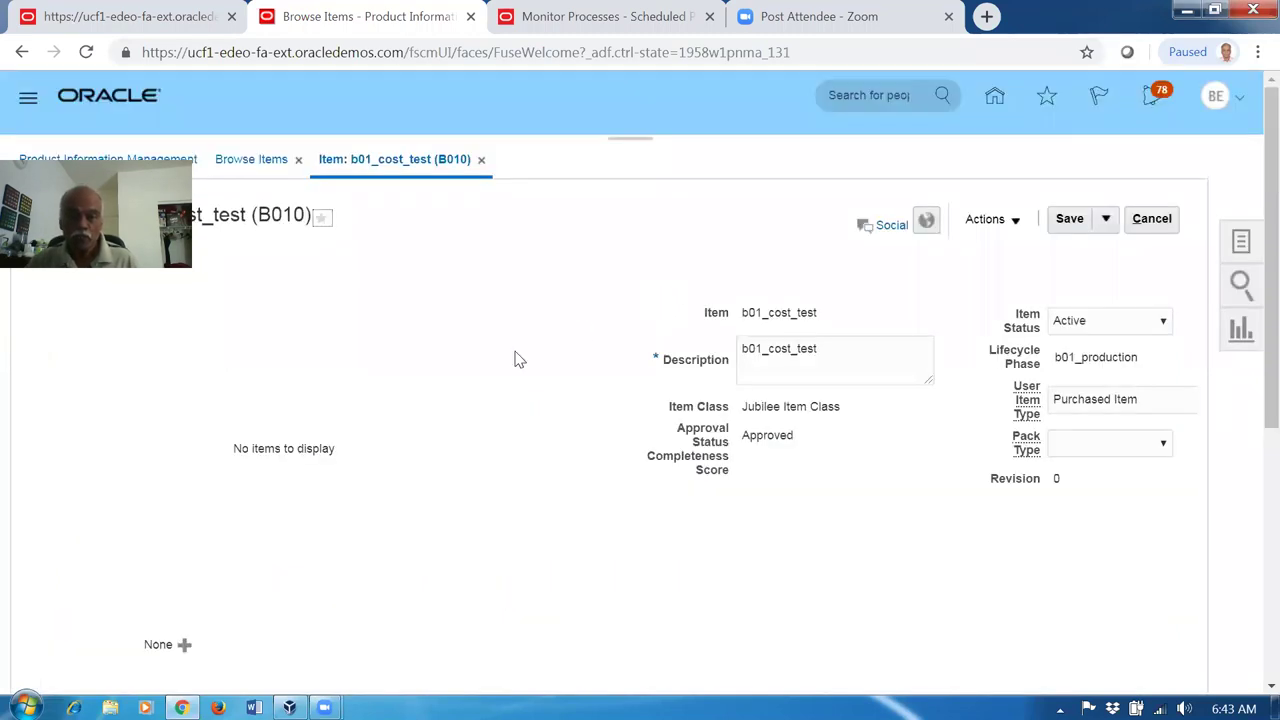
{"action": "scroll", "coordinate": [513, 360], "scroll_direction": "down", "scroll_amount": 4}
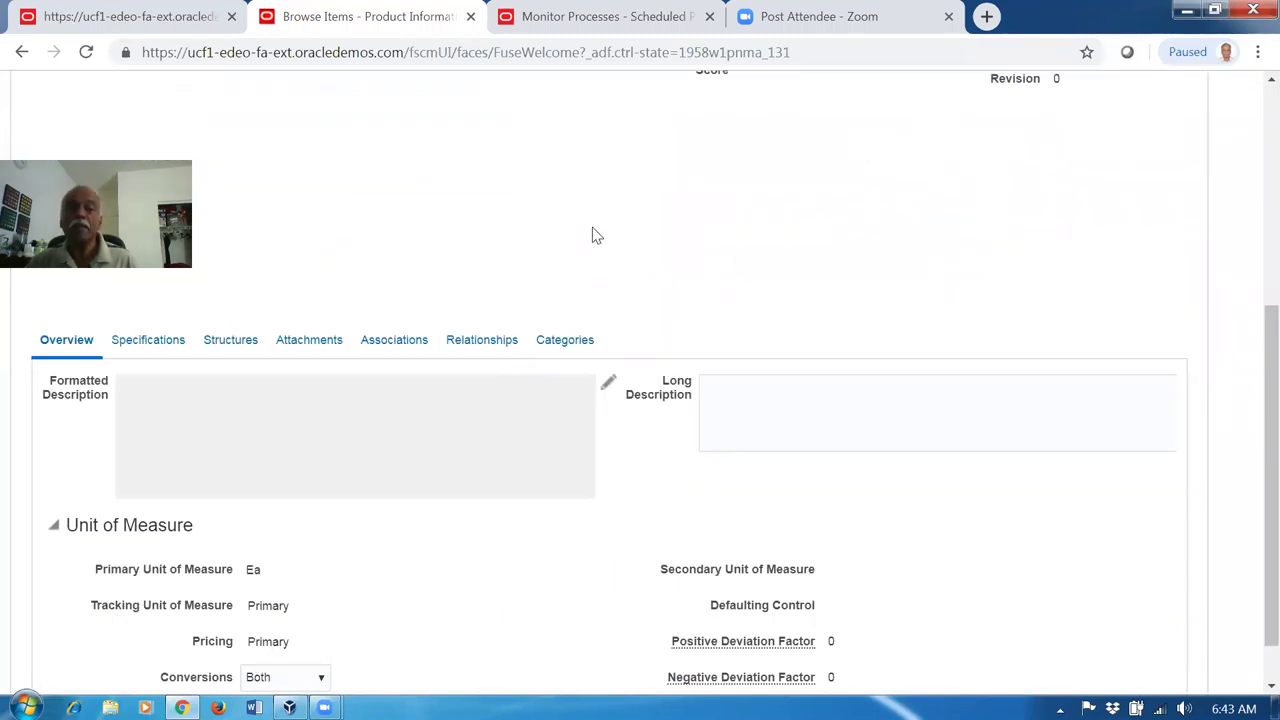
{"action": "left_click", "coordinate": [155, 345]}
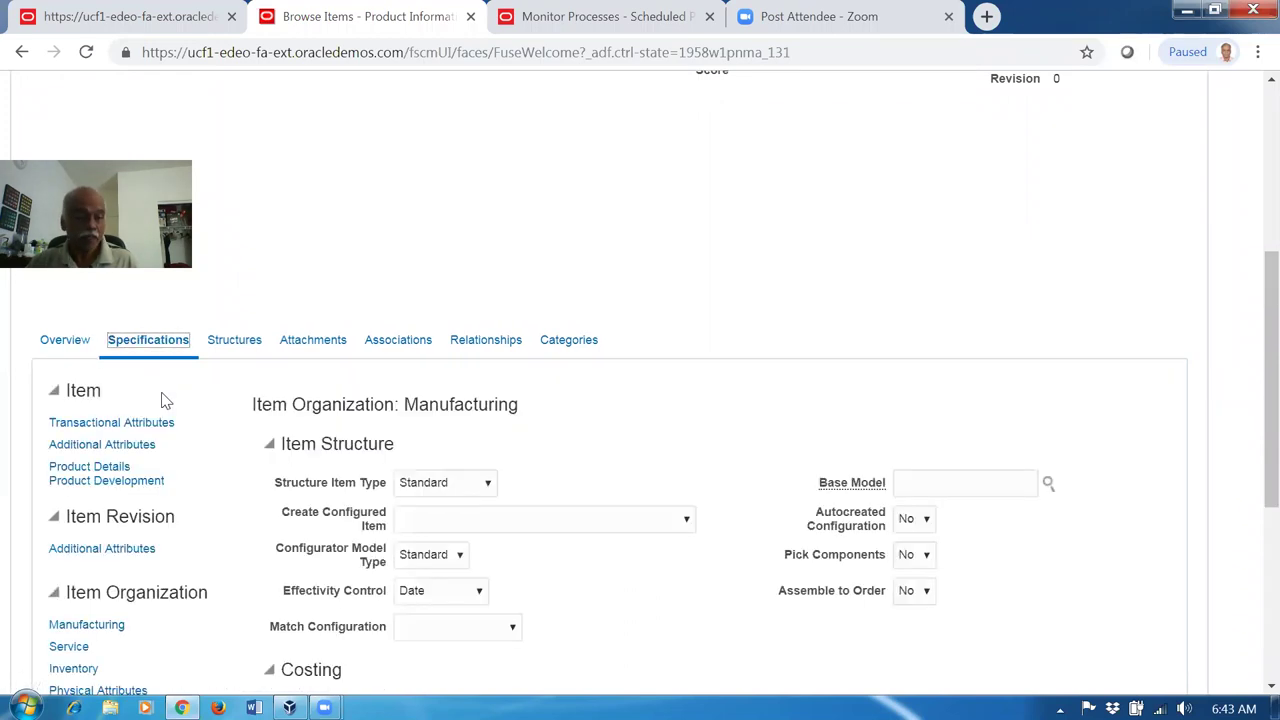
{"action": "scroll", "coordinate": [163, 395], "scroll_direction": "down", "scroll_amount": 3}
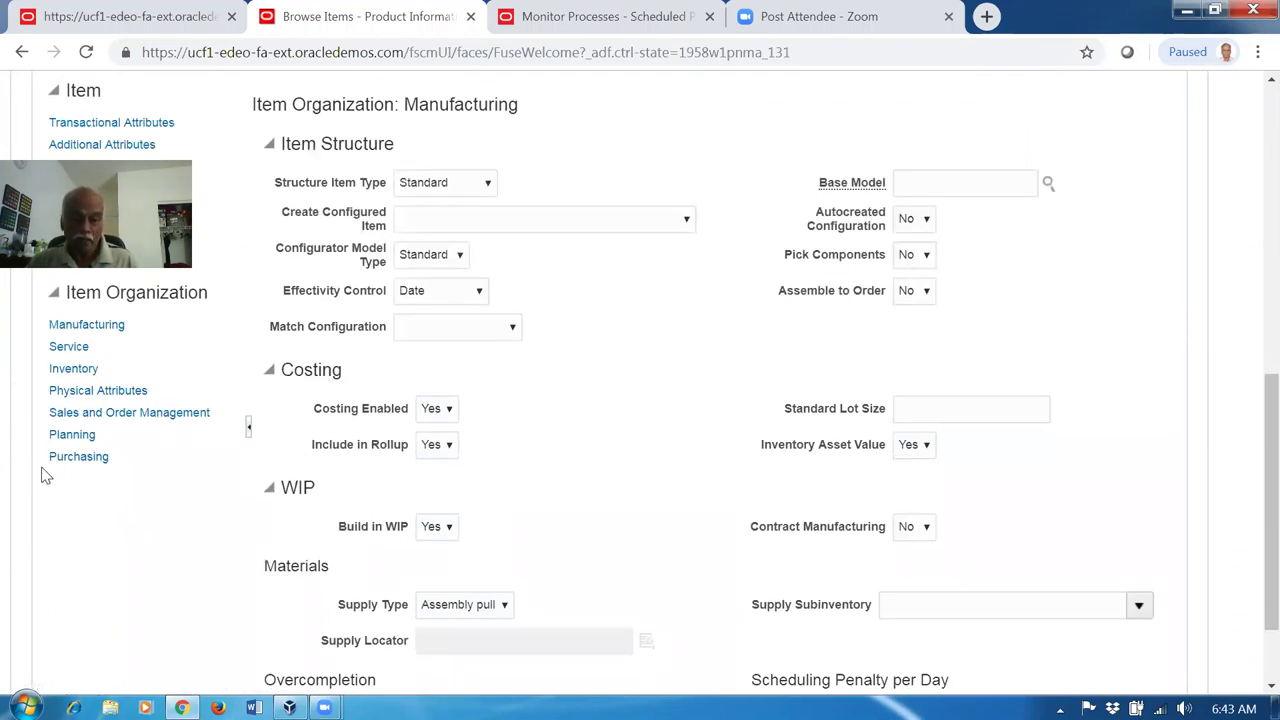
{"action": "left_click", "coordinate": [72, 439]}
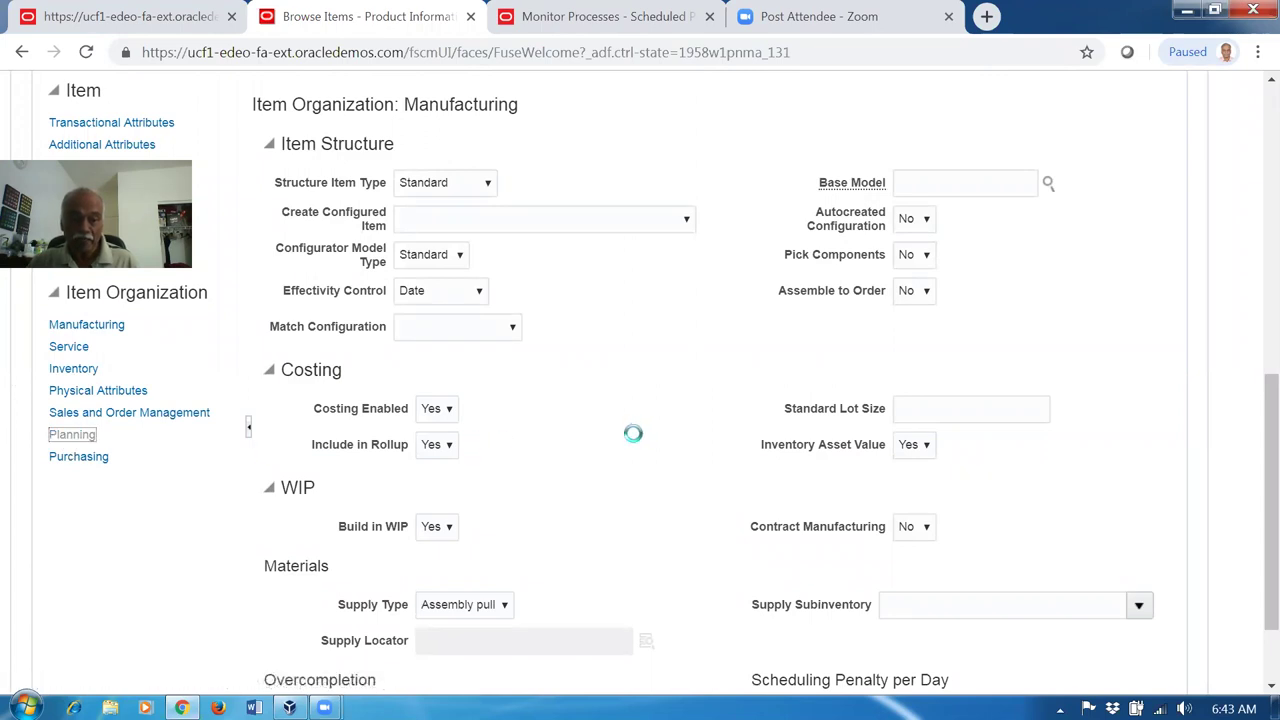
Step: Review the item's Planning specifications and the options offered for the MPS MRP Planning Method, keeping the current method
{"action": "scroll", "coordinate": [631, 445], "scroll_direction": "down", "scroll_amount": 4}
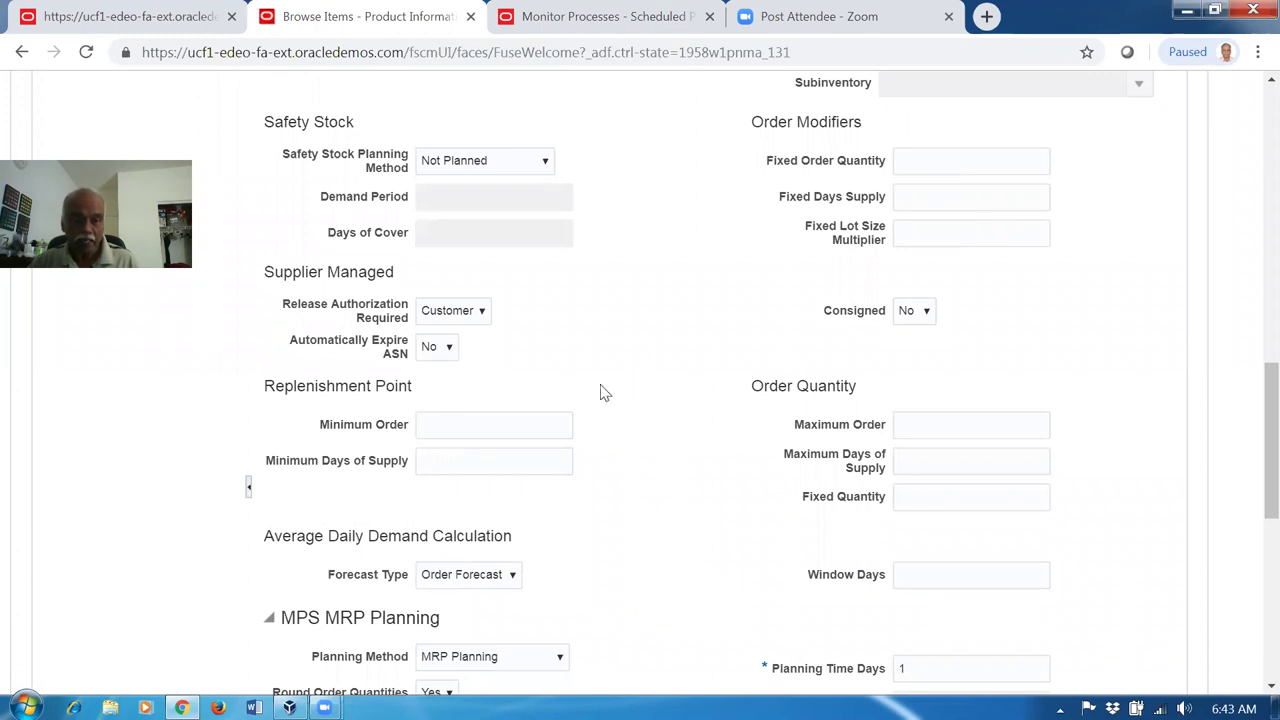
{"action": "scroll", "coordinate": [607, 390], "scroll_direction": "down", "scroll_amount": 3}
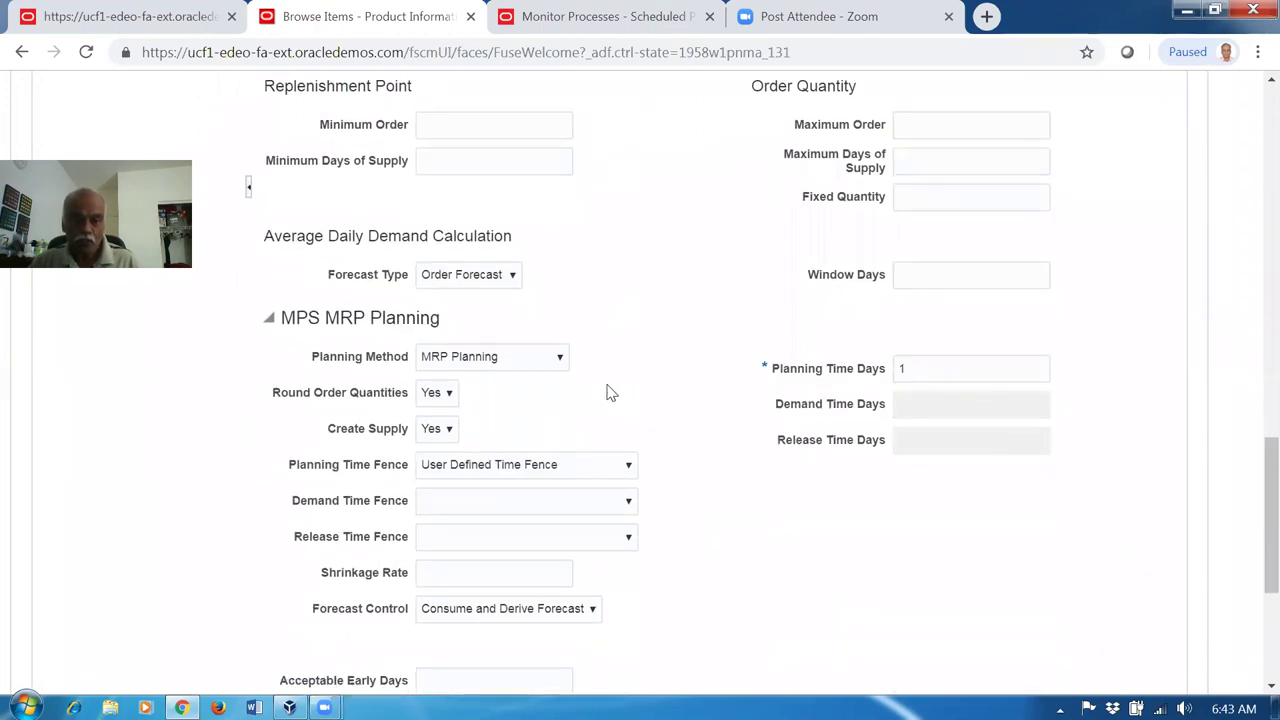
{"action": "left_click", "coordinate": [485, 364]}
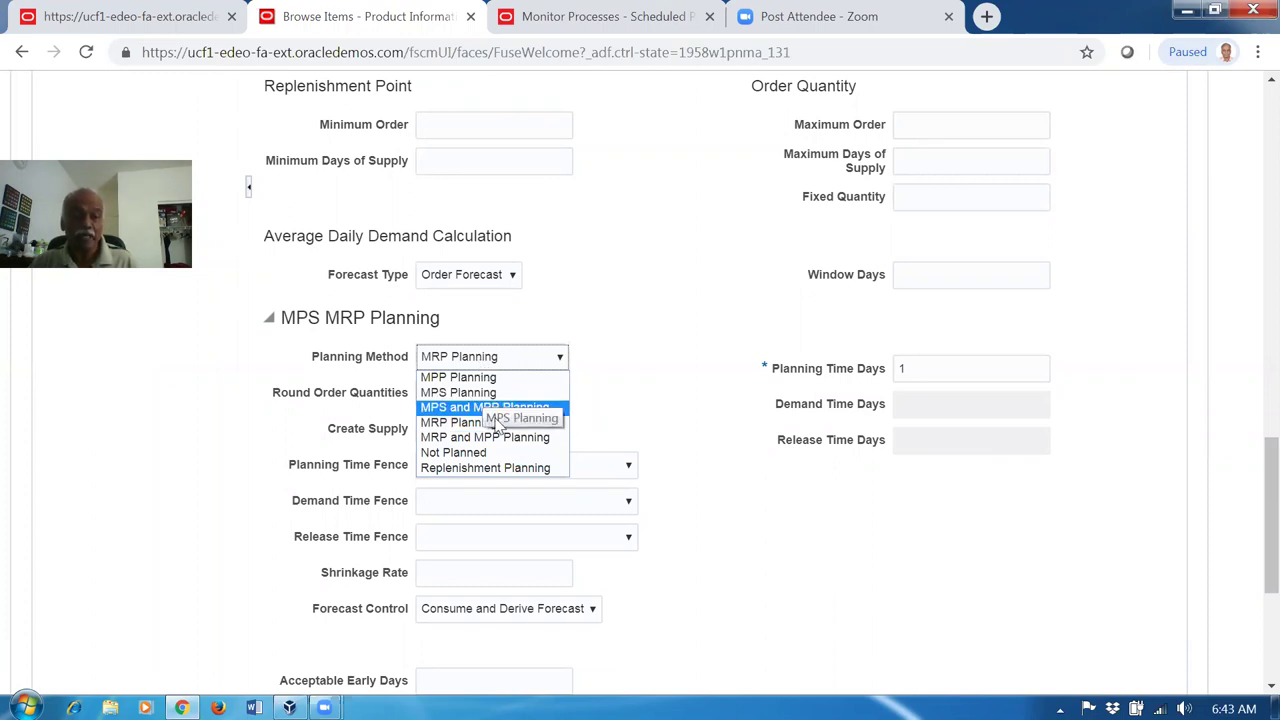
{"action": "left_click", "coordinate": [517, 357]}
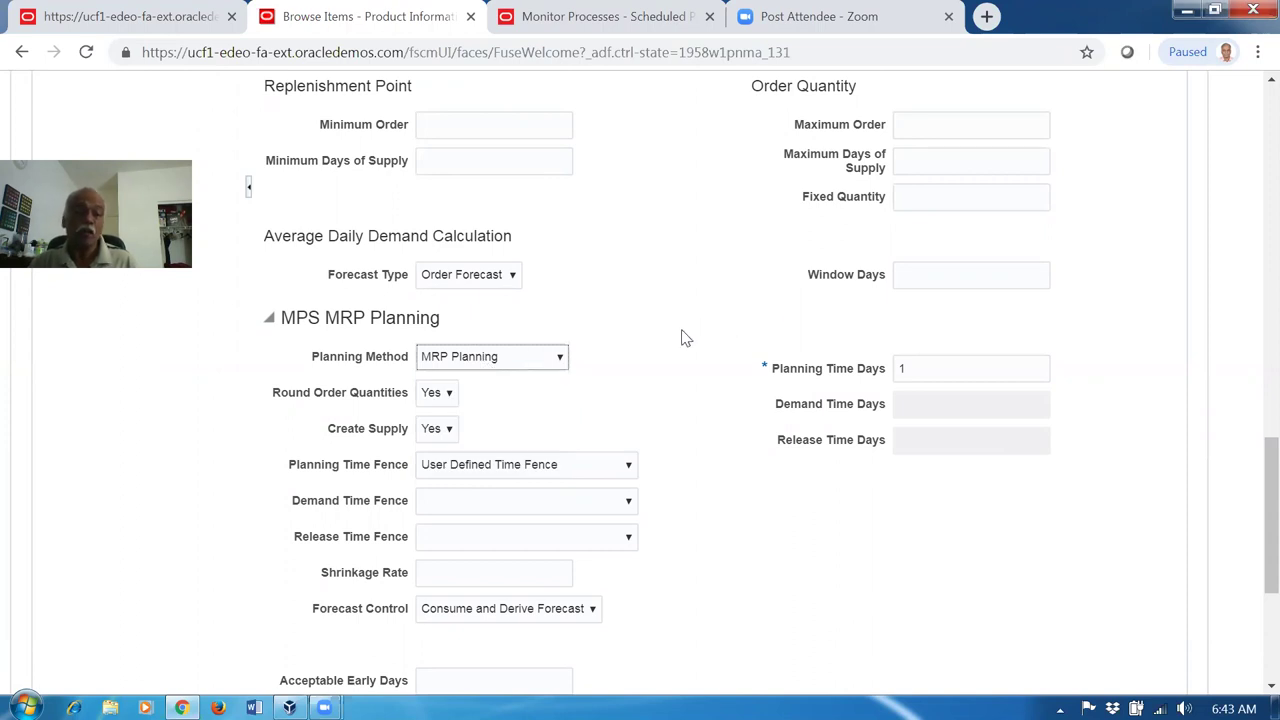
{"action": "left_click", "coordinate": [518, 366]}
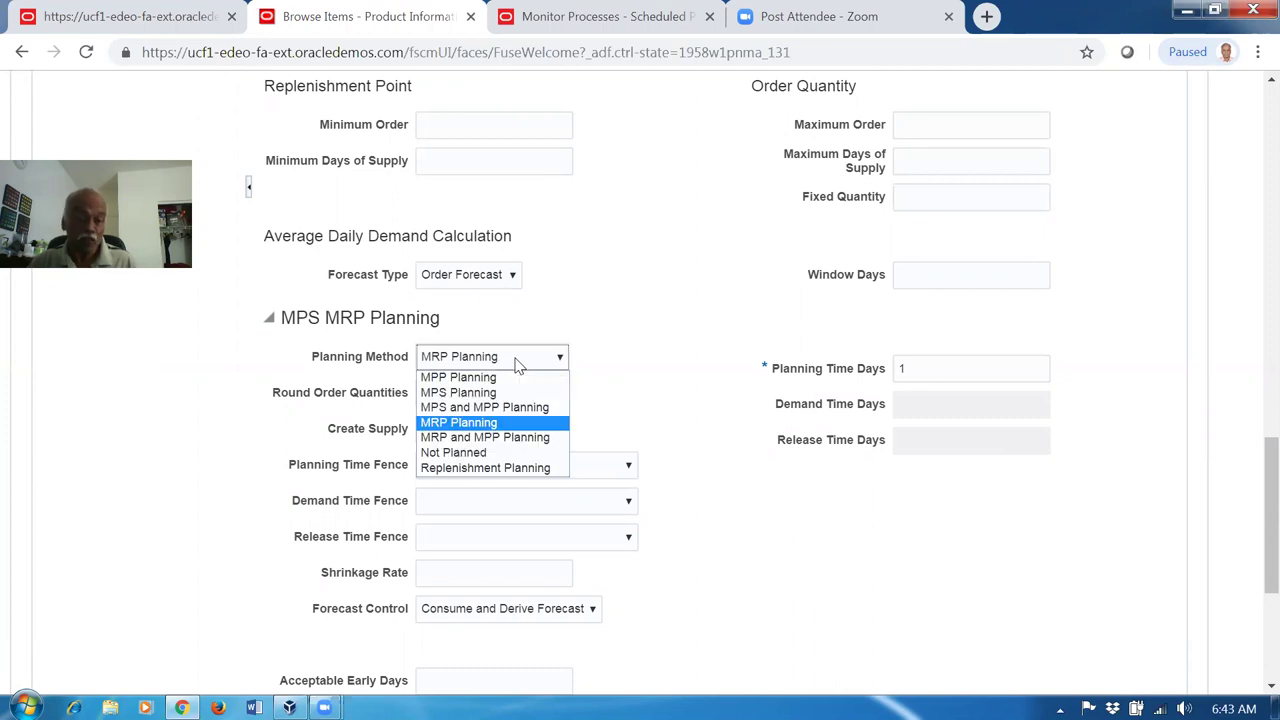
{"action": "left_click", "coordinate": [518, 364]}
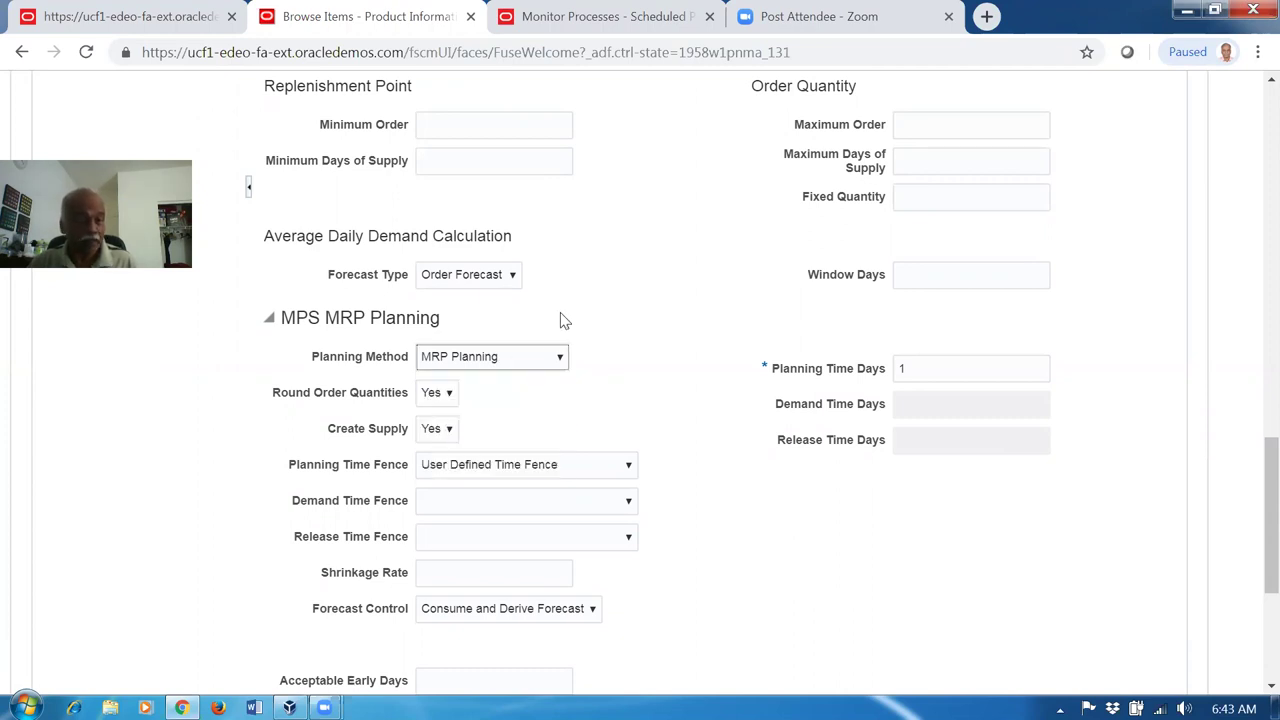
{"action": "scroll", "coordinate": [575, 338], "scroll_direction": "up", "scroll_amount": 2}
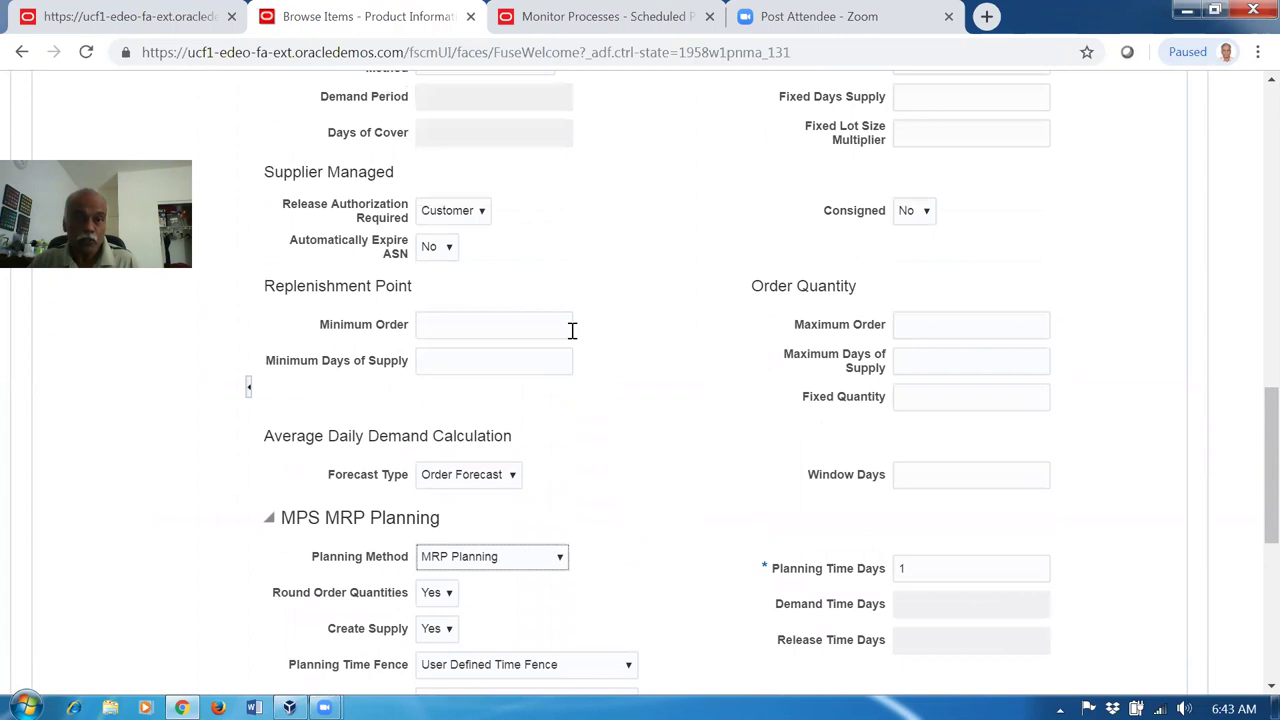
{"action": "scroll", "coordinate": [570, 335], "scroll_direction": "up", "scroll_amount": 2}
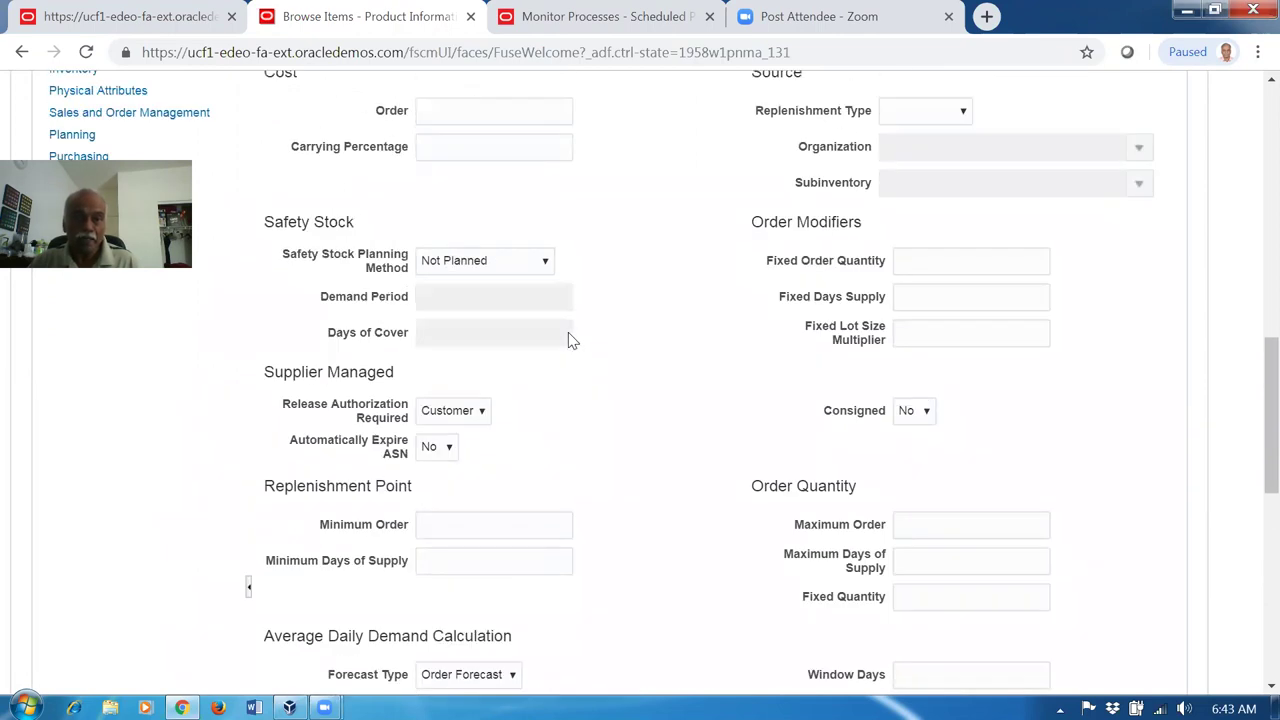
{"action": "scroll", "coordinate": [568, 334], "scroll_direction": "up", "scroll_amount": 4}
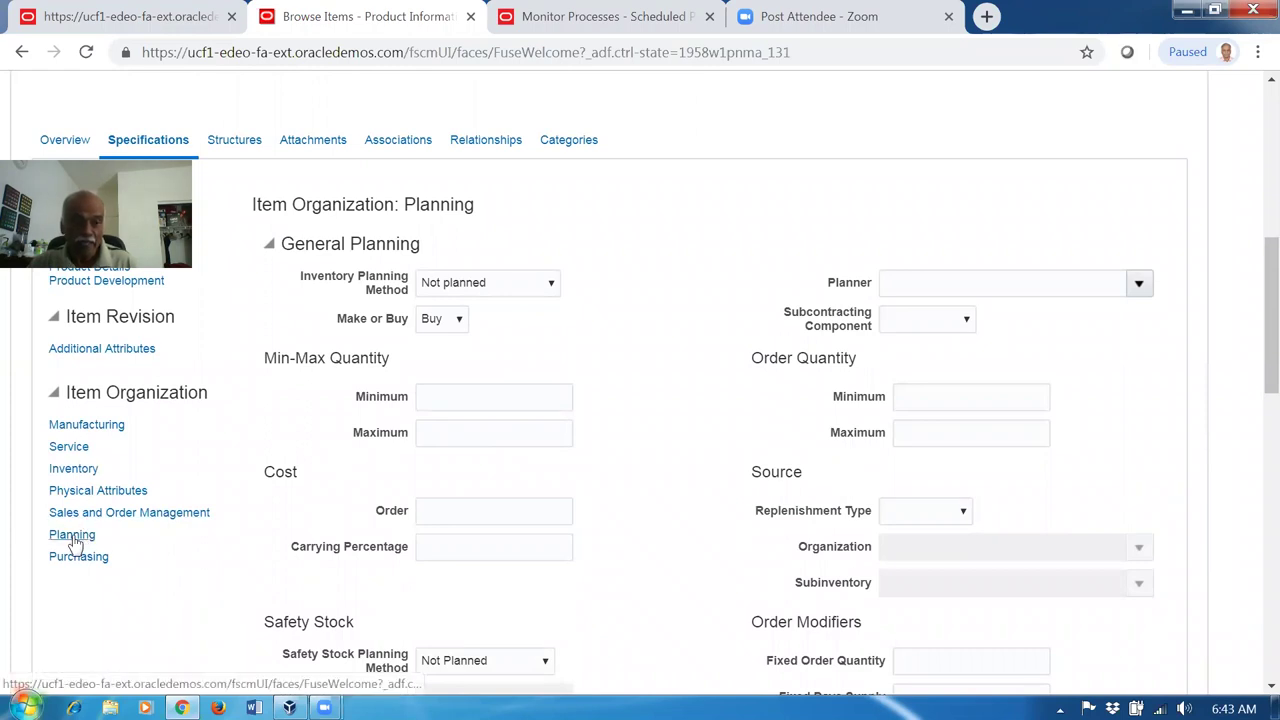
Step: Open the item's Sales and Order Management specifications and check the order management, fulfillment, invoicing and web store attributes, including the Returnable options
{"action": "left_click", "coordinate": [140, 514]}
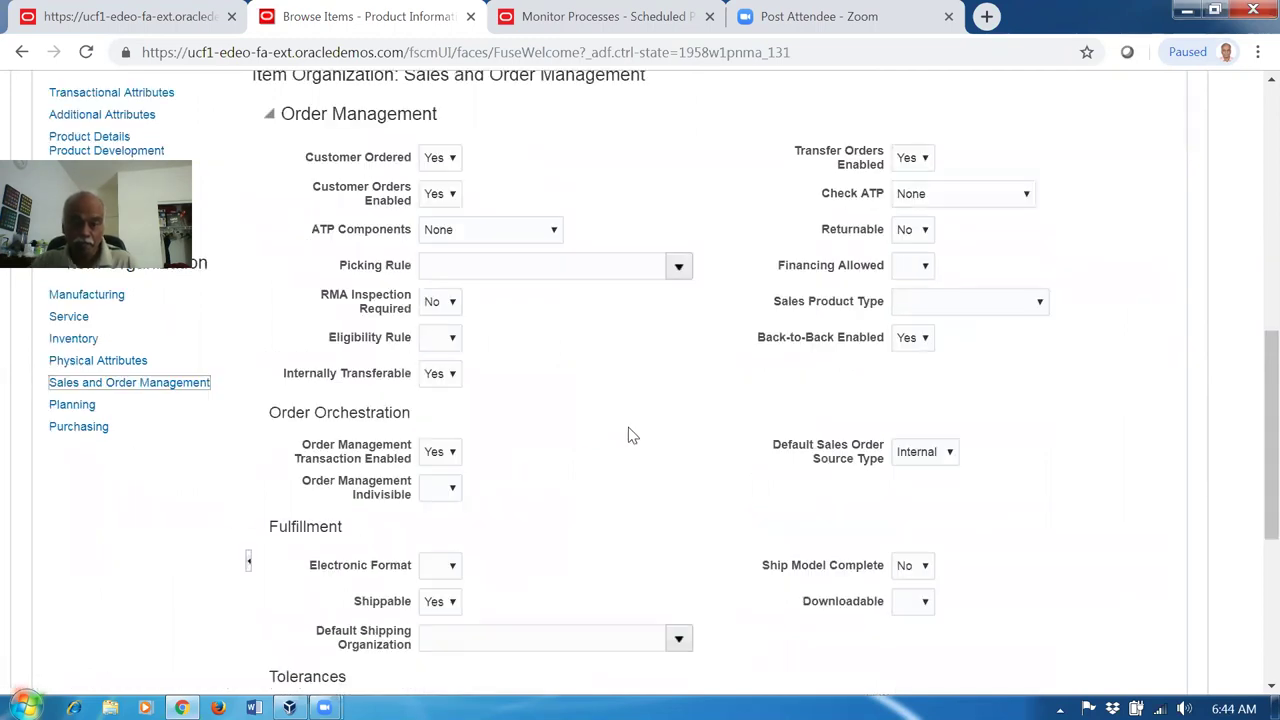
{"action": "scroll", "coordinate": [625, 440], "scroll_direction": "down", "scroll_amount": 2}
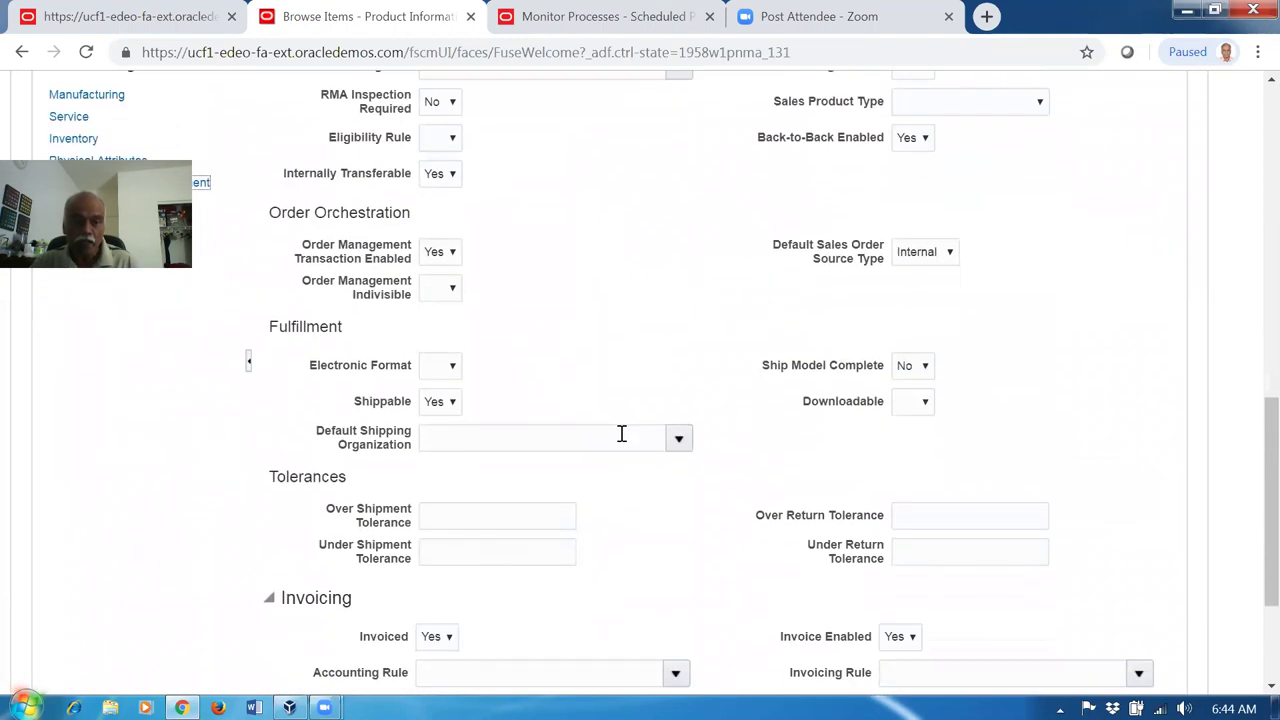
{"action": "scroll", "coordinate": [620, 436], "scroll_direction": "down", "scroll_amount": 2}
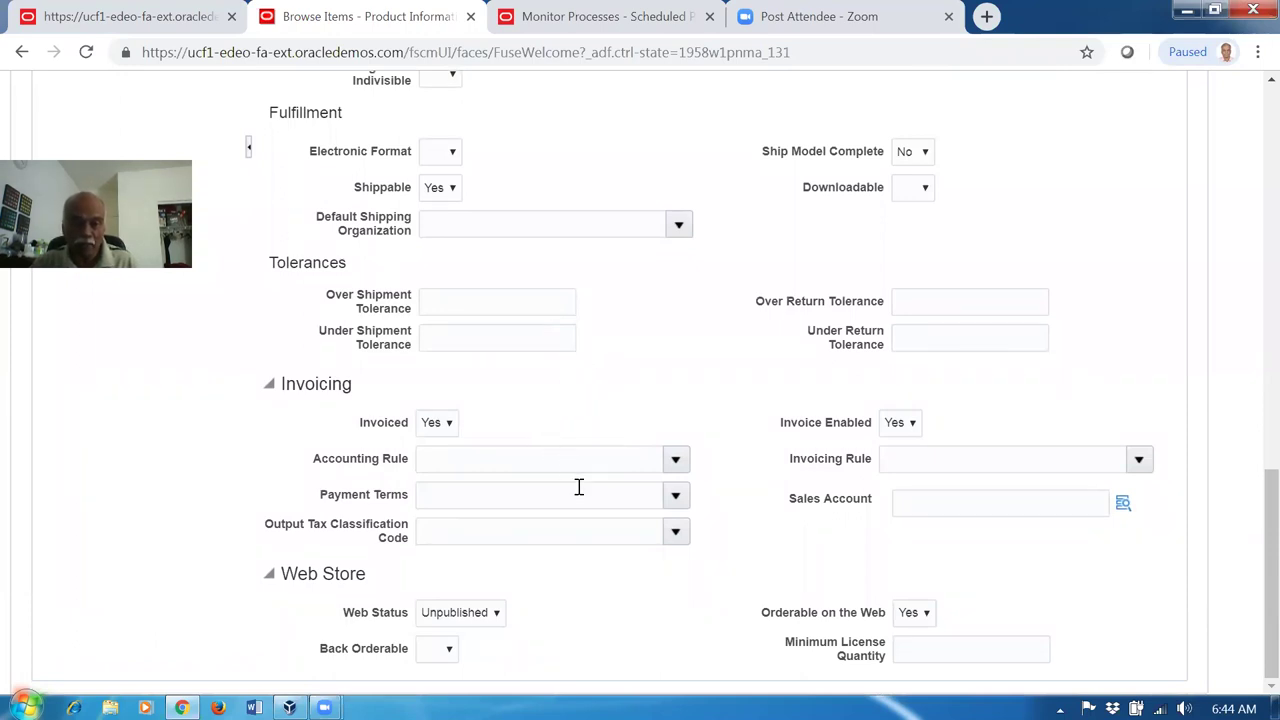
{"action": "scroll", "coordinate": [577, 488], "scroll_direction": "up", "scroll_amount": 2}
{"action": "scroll", "coordinate": [574, 495], "scroll_direction": "up", "scroll_amount": 1}
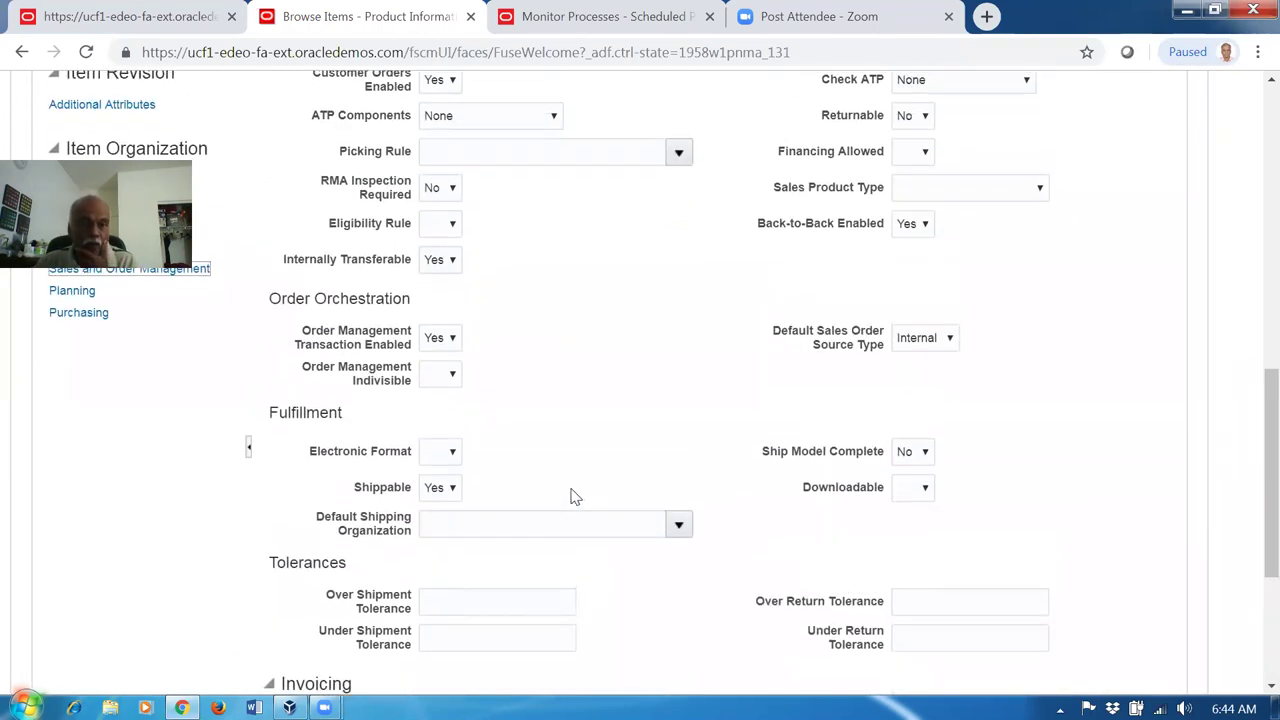
{"action": "scroll", "coordinate": [574, 497], "scroll_direction": "up", "scroll_amount": 2}
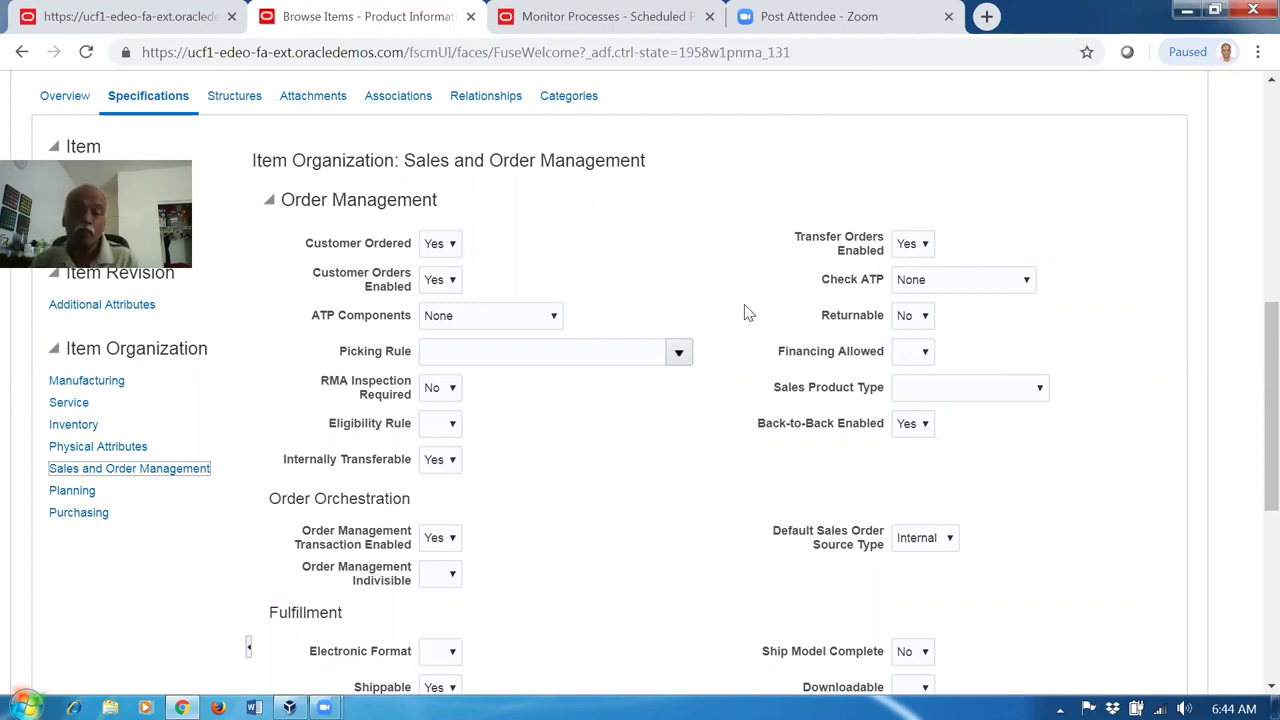
{"action": "left_click", "coordinate": [924, 318]}
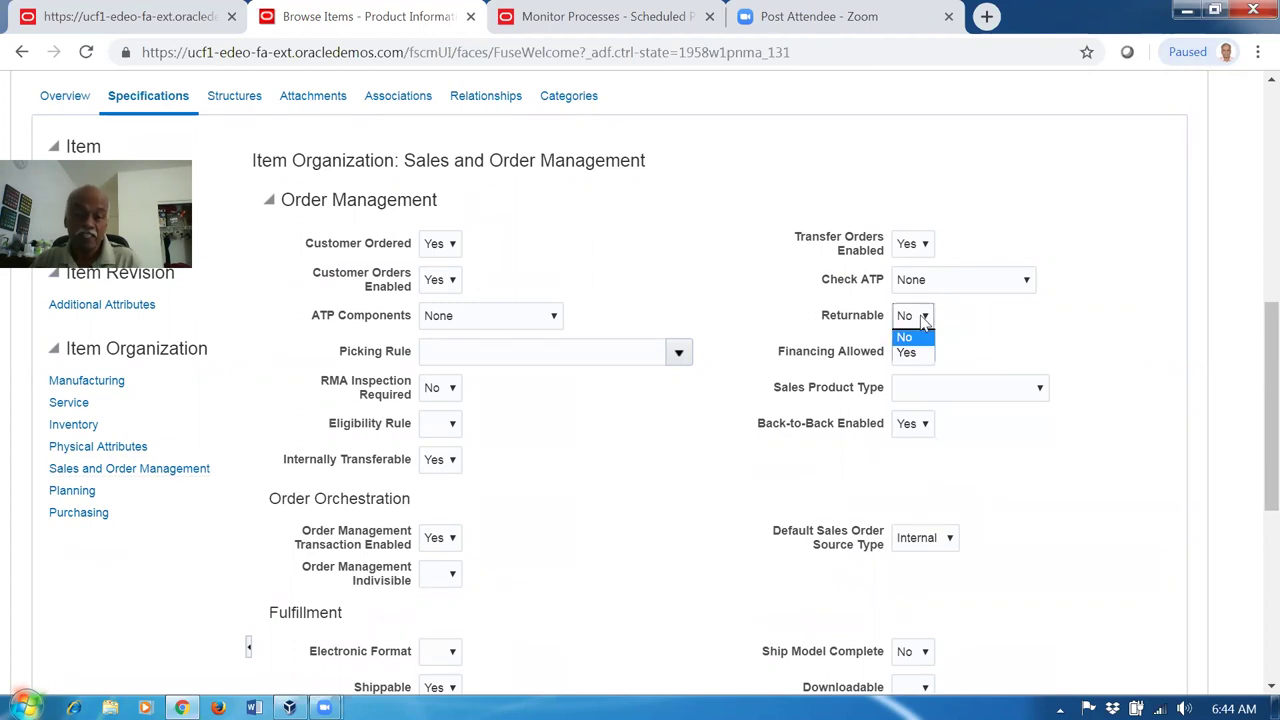
{"action": "left_click", "coordinate": [924, 318]}
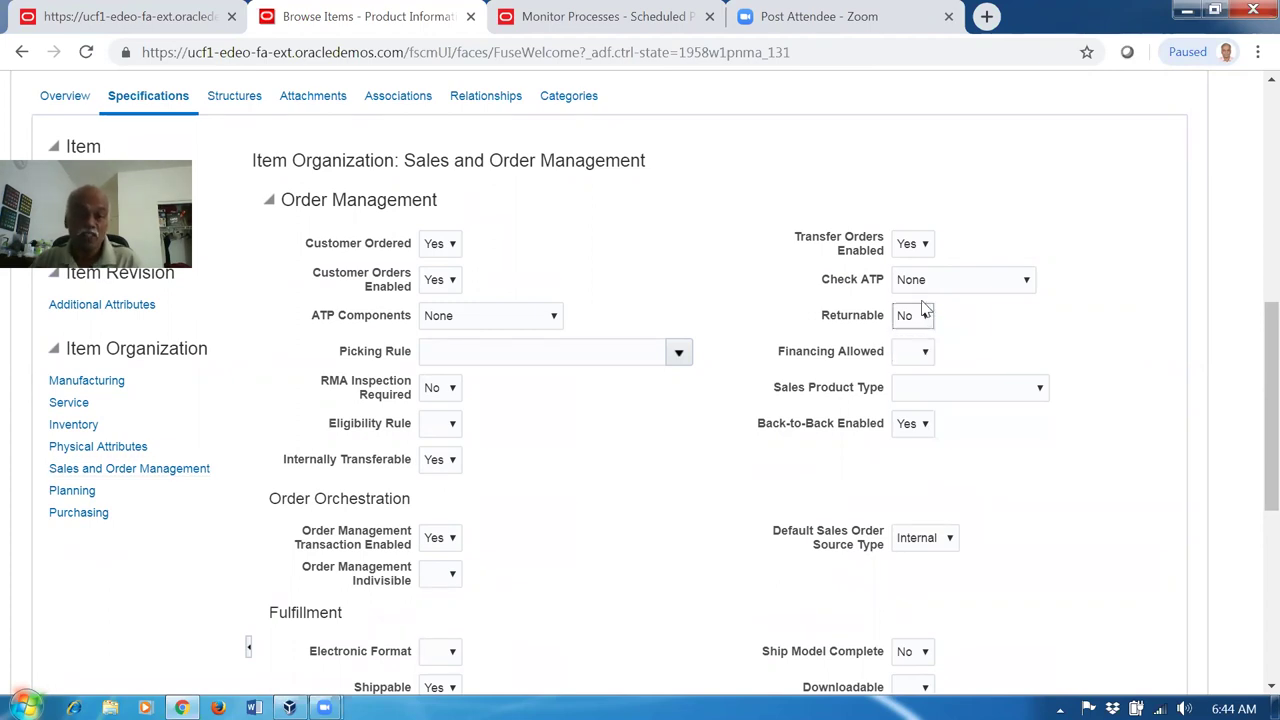
{"action": "scroll", "coordinate": [725, 288], "scroll_direction": "down", "scroll_amount": 2}
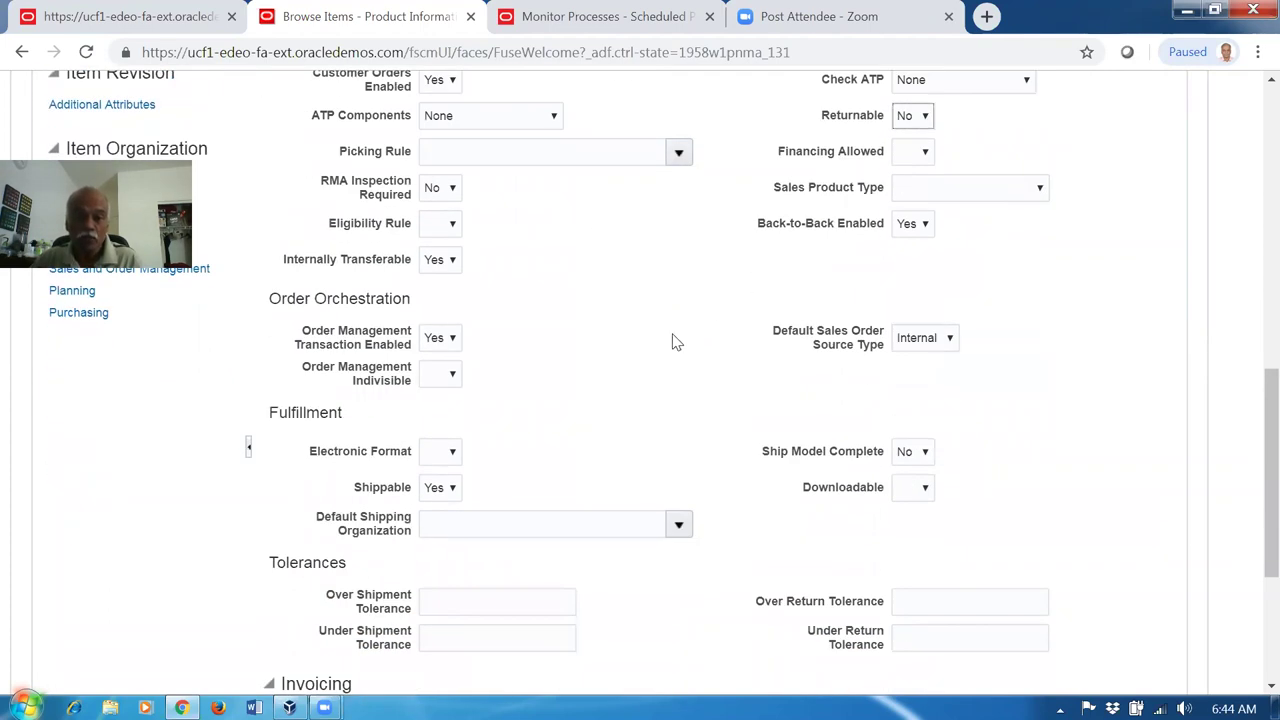
Step: Return to the item's Planning specifications and check the supplier managed, replenishment and MPS MRP Planning attributes
{"action": "left_click", "coordinate": [70, 291]}
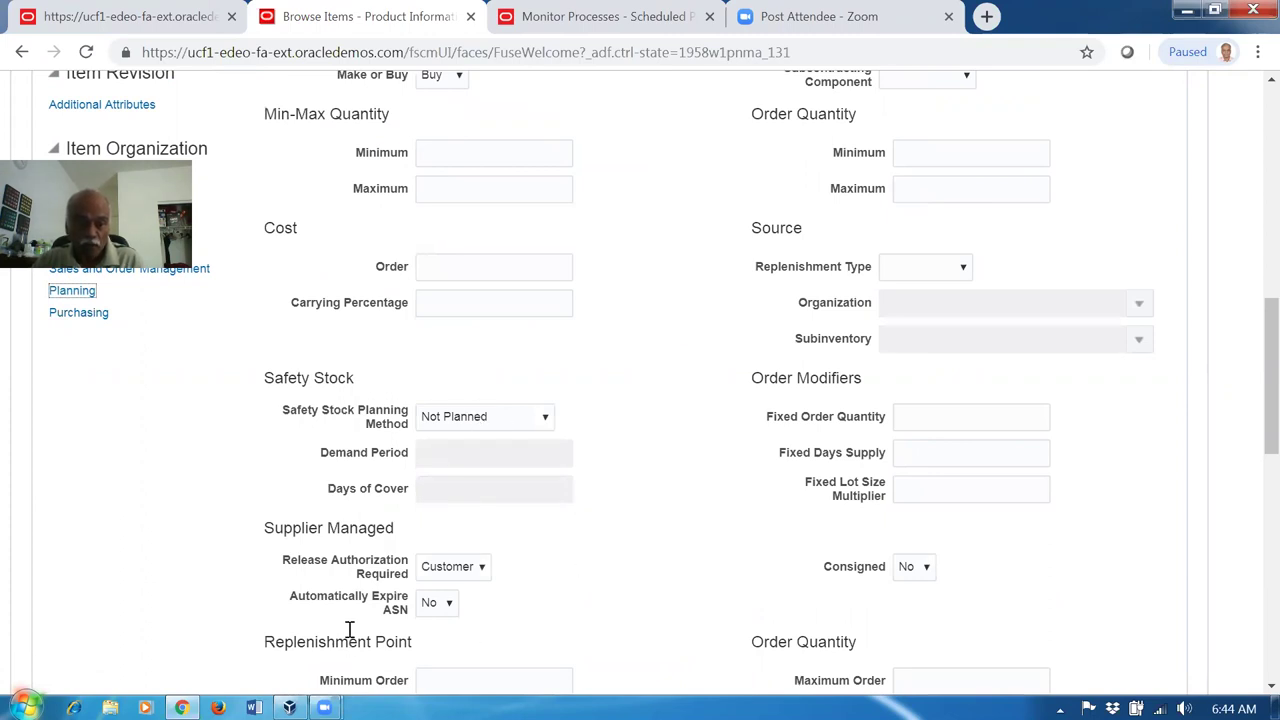
{"action": "scroll", "coordinate": [560, 603], "scroll_direction": "down", "scroll_amount": 2}
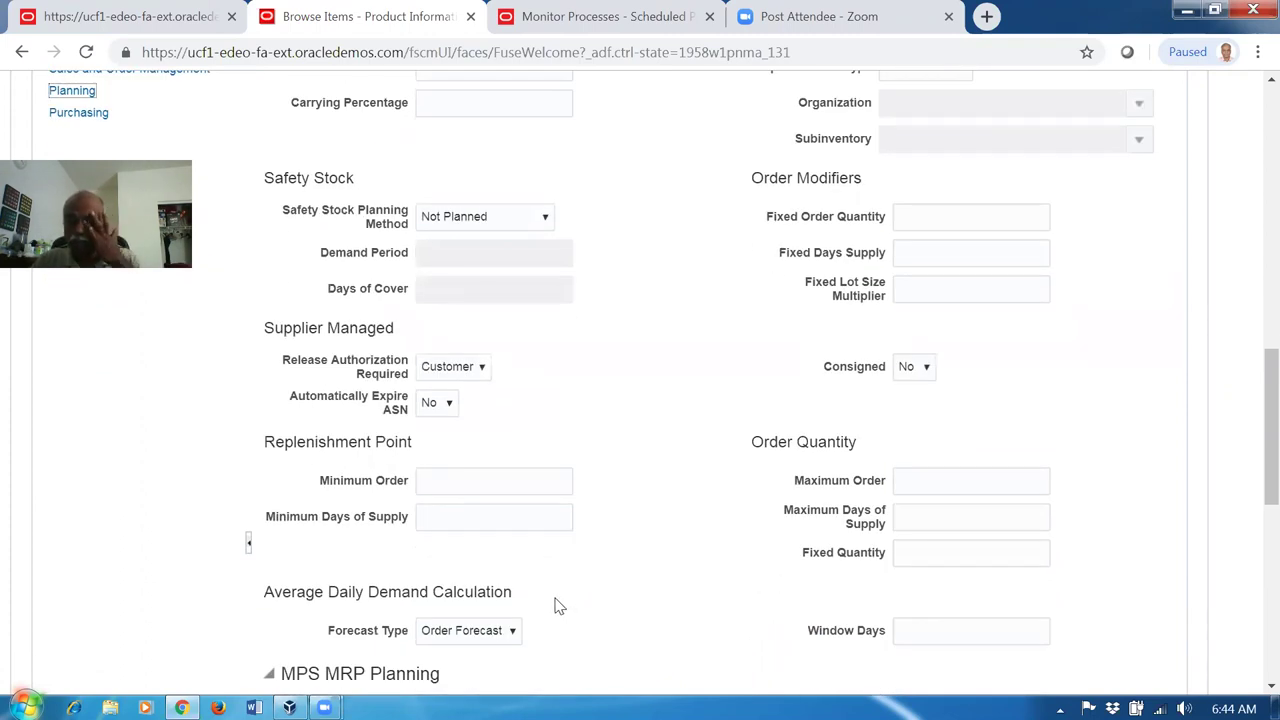
{"action": "scroll", "coordinate": [558, 606], "scroll_direction": "down", "scroll_amount": 2}
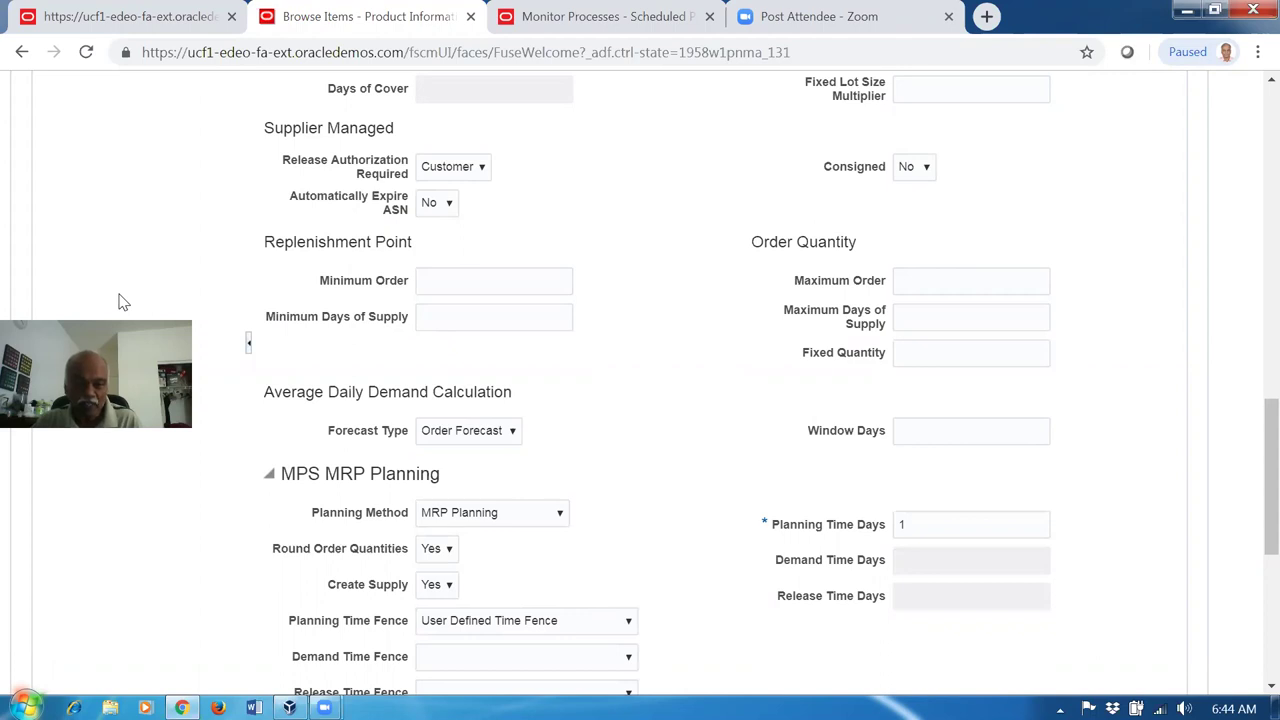
{"action": "scroll", "coordinate": [557, 570], "scroll_direction": "down", "scroll_amount": 3}
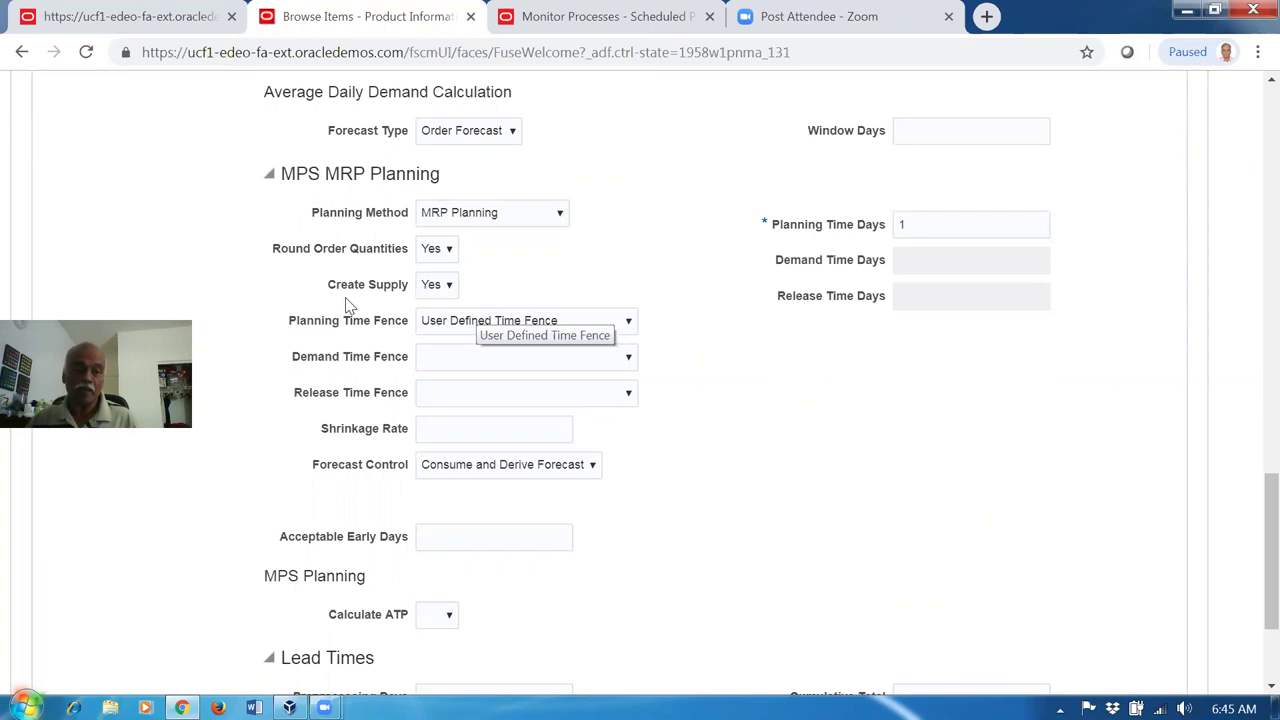
{"action": "scroll", "coordinate": [134, 280], "scroll_direction": "up", "scroll_amount": 6}
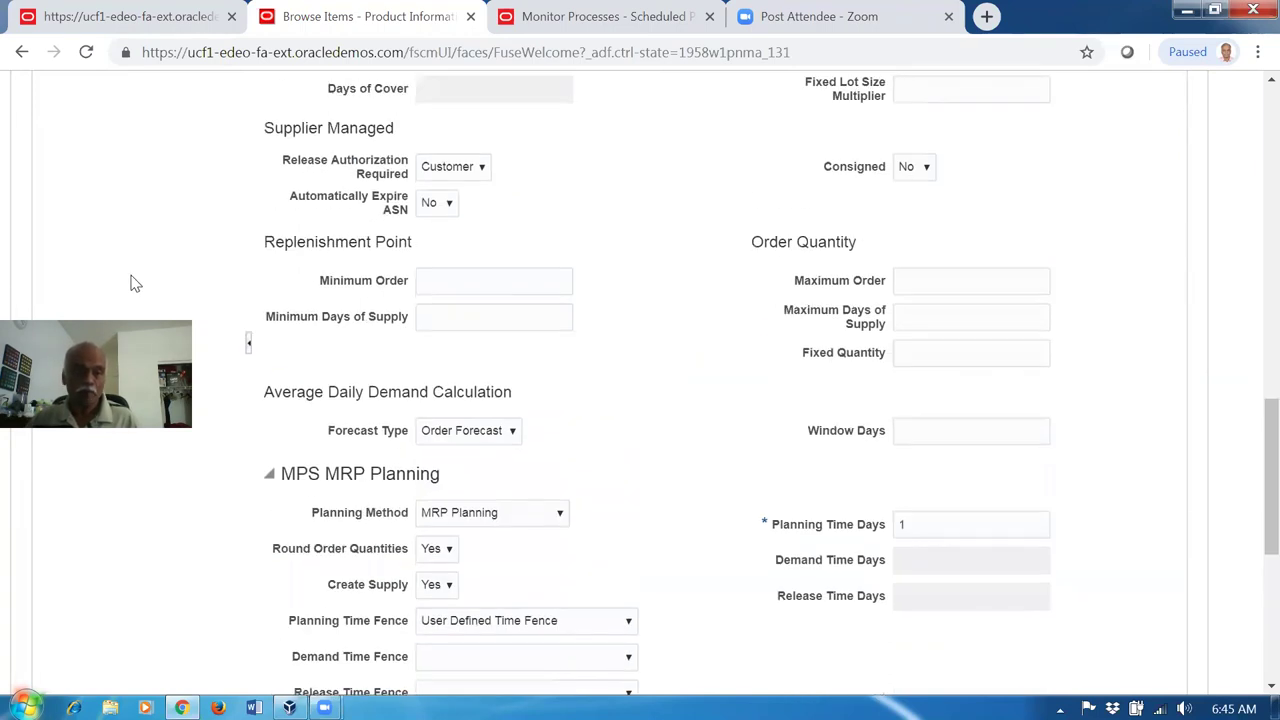
{"action": "scroll", "coordinate": [124, 283], "scroll_direction": "up", "scroll_amount": 1}
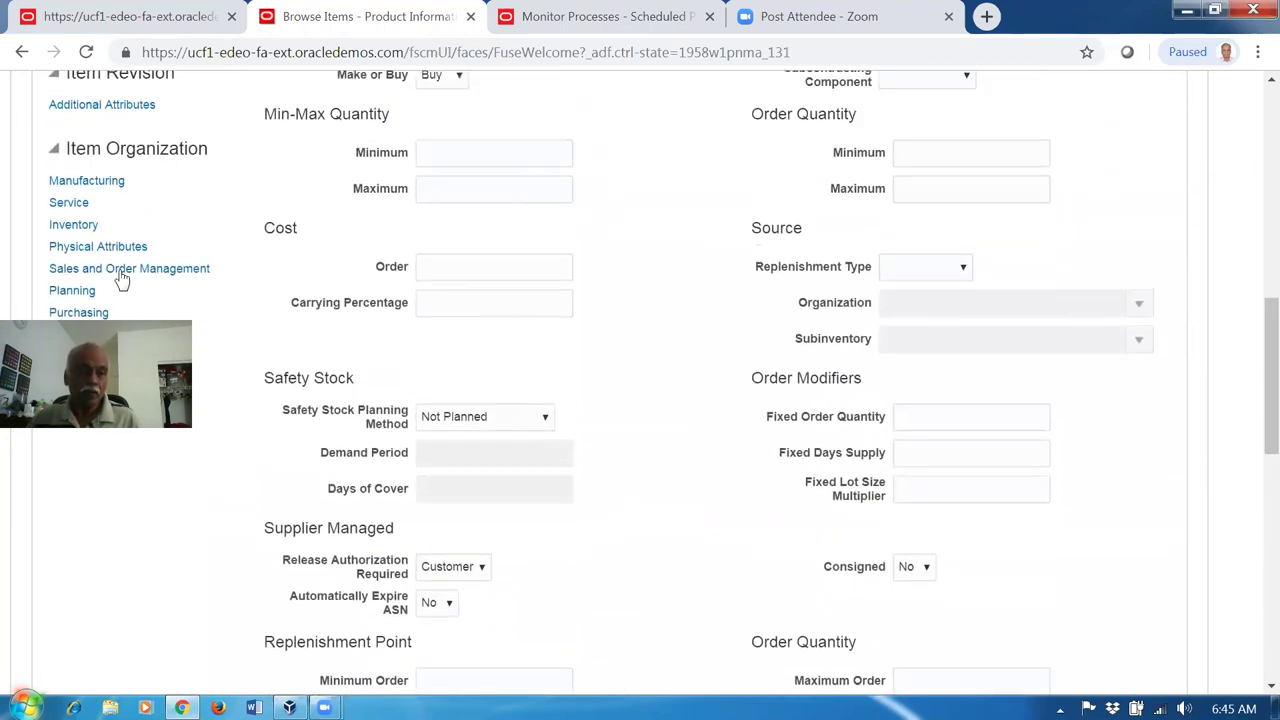
Step: Open the item's Manufacturing specifications and examine the item structure, costing, WIP and material supply attributes
{"action": "left_click", "coordinate": [86, 181]}
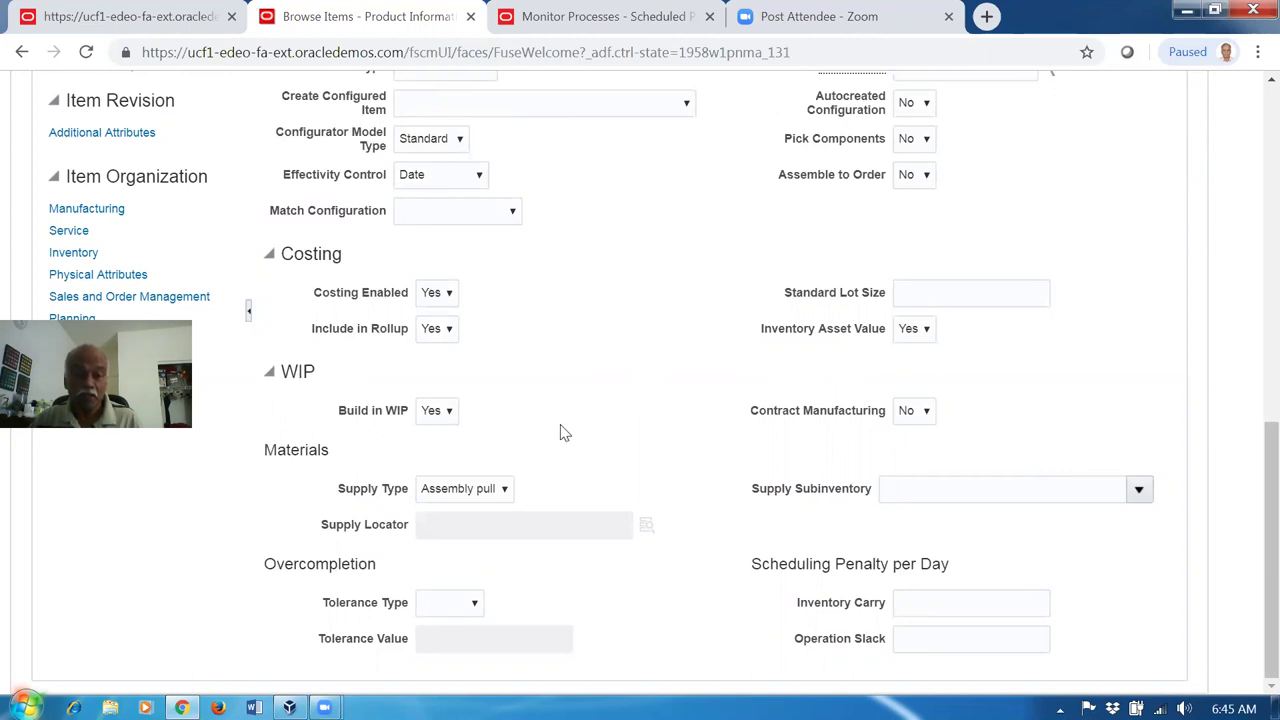
{"action": "left_click_drag", "start_coordinate": [1250, 500], "coordinate": [1250, 458]}
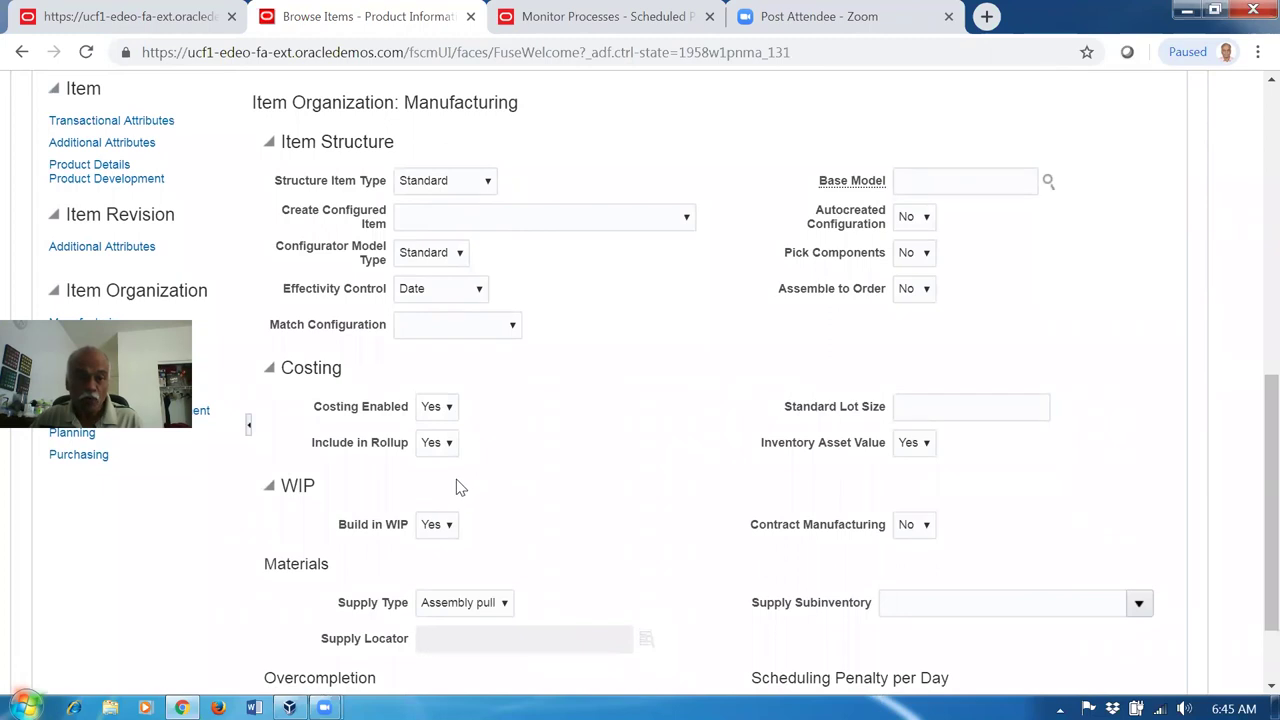
{"action": "scroll", "coordinate": [457, 484], "scroll_direction": "up", "scroll_amount": 2}
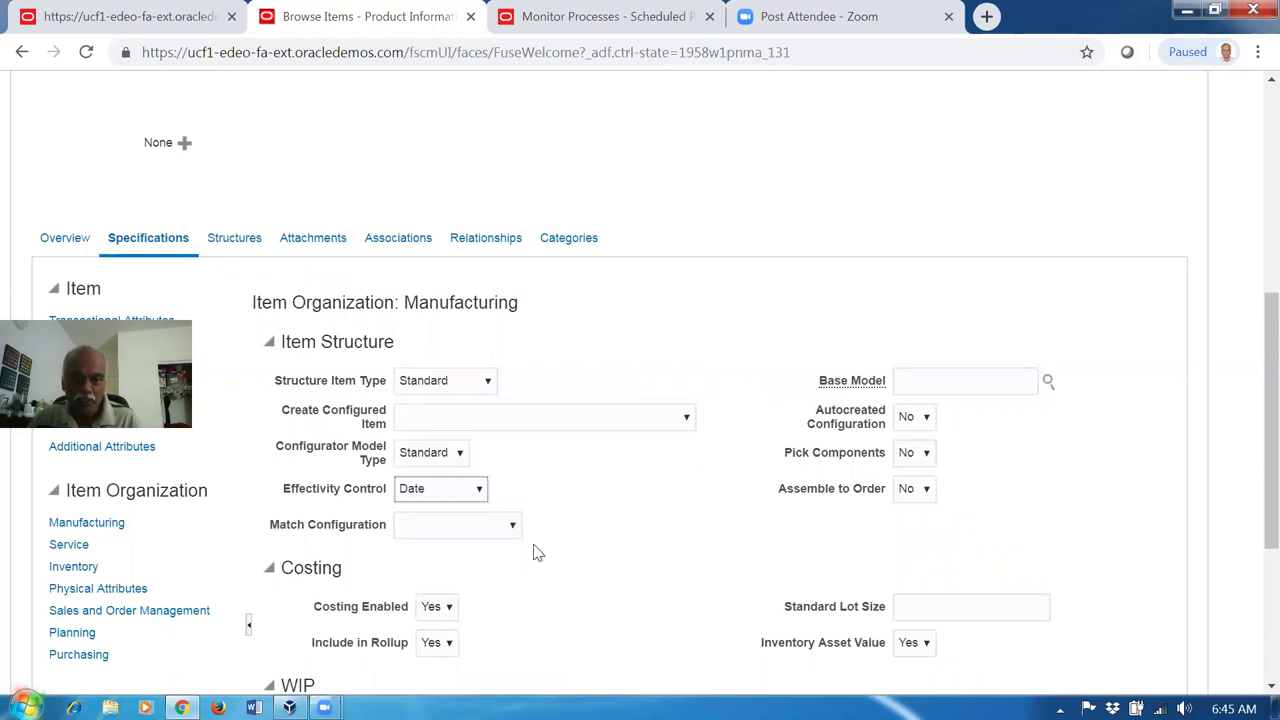
{"action": "scroll", "coordinate": [537, 553], "scroll_direction": "down", "scroll_amount": 1}
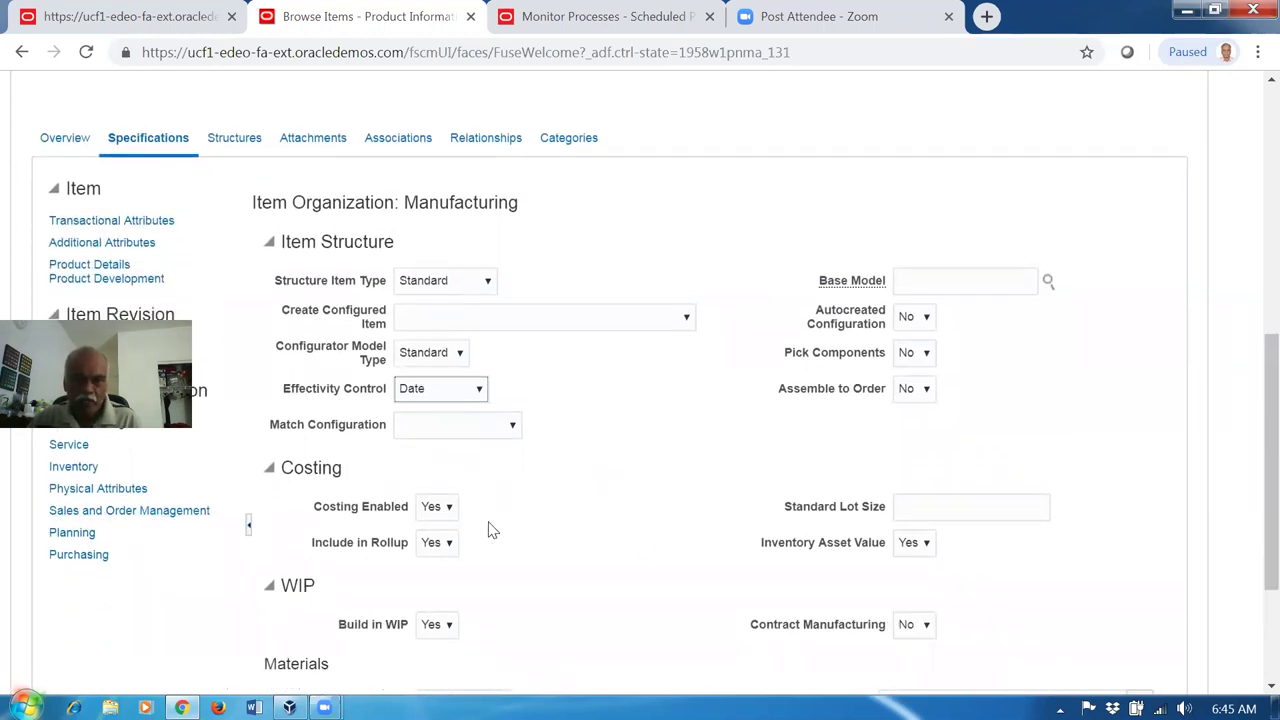
{"action": "scroll", "coordinate": [634, 551], "scroll_direction": "down", "scroll_amount": 2}
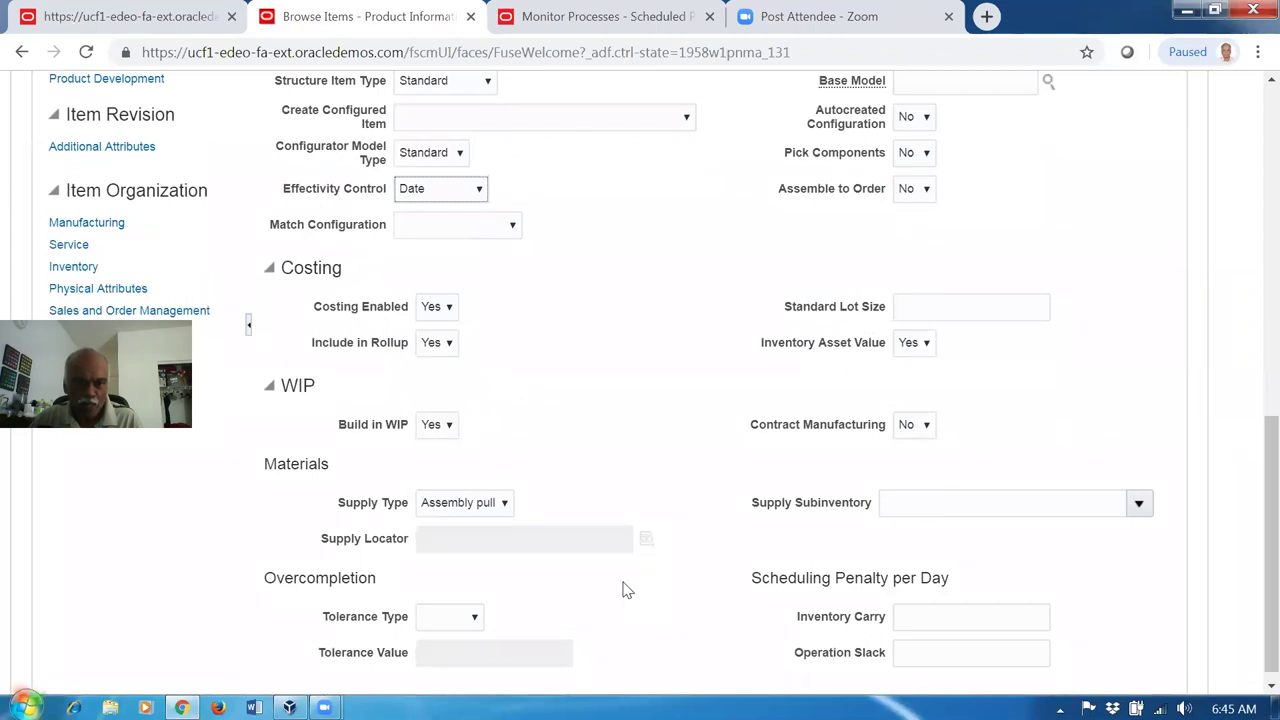
{"action": "scroll", "coordinate": [623, 590], "scroll_direction": "down", "scroll_amount": 1}
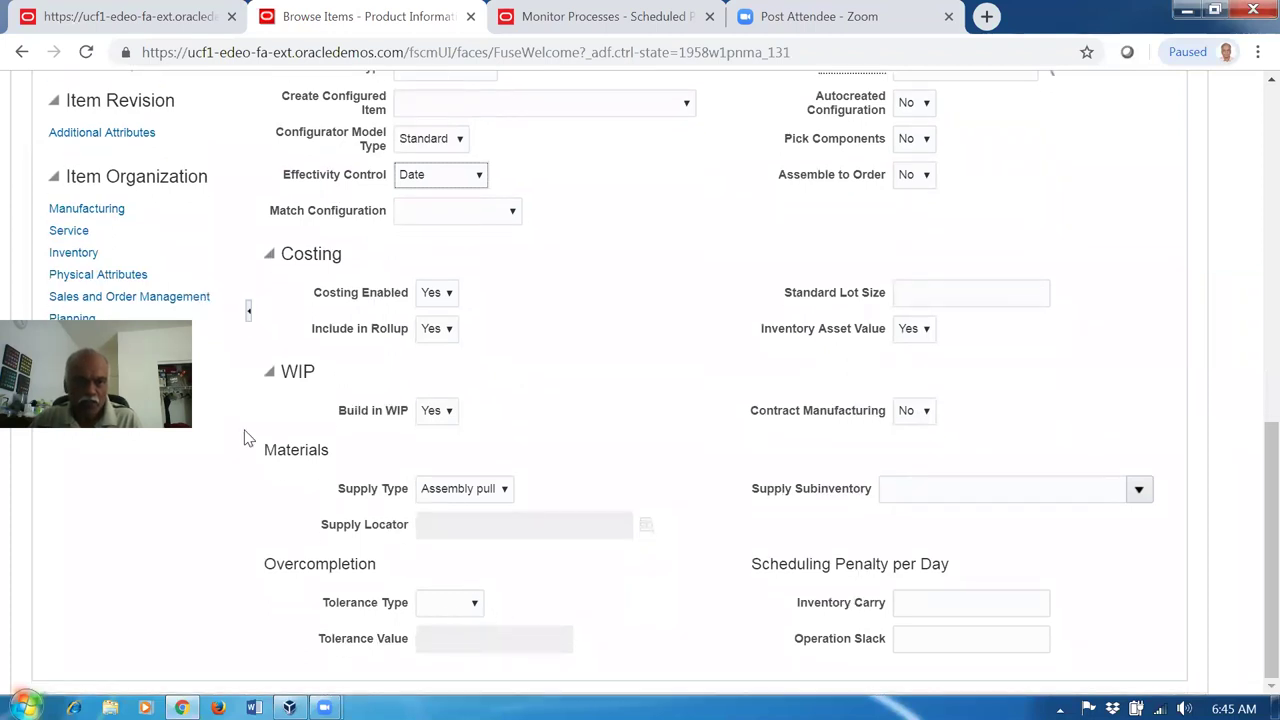
Step: Reopen the Sales and Order Management specifications and recheck the order orchestration, fulfillment, tolerance and invoicing attributes
{"action": "left_click", "coordinate": [105, 298]}
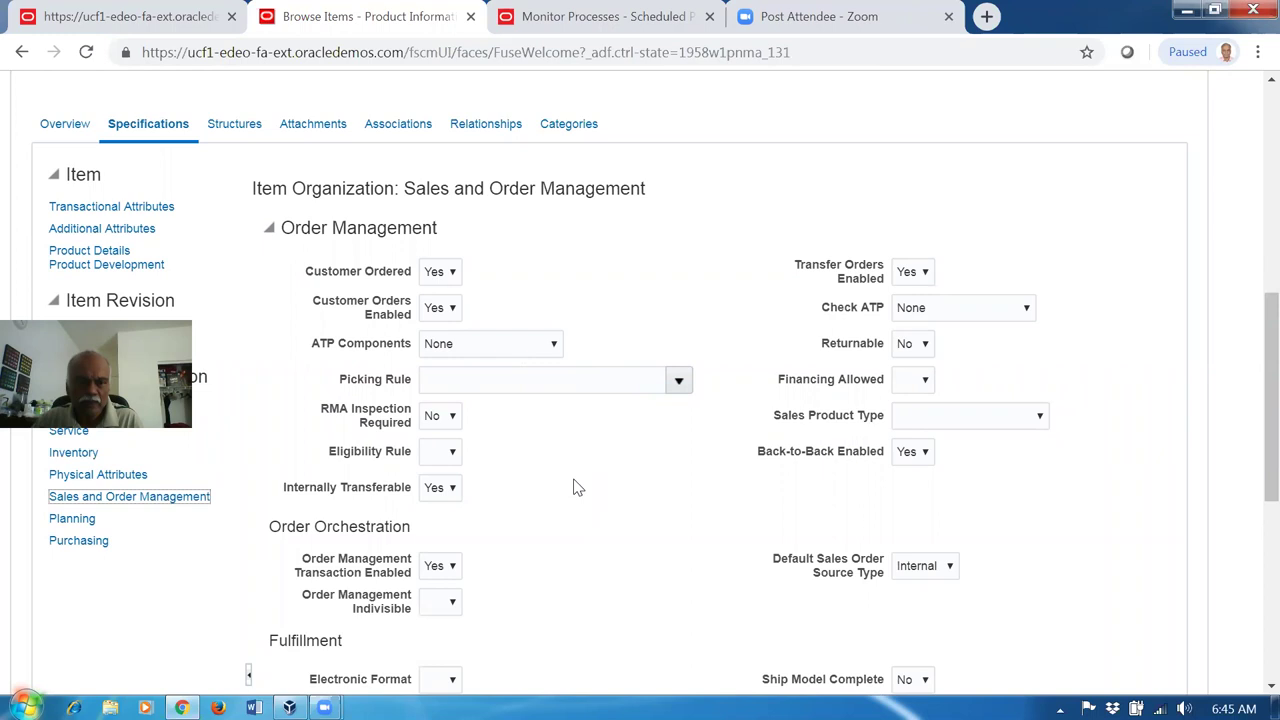
{"action": "scroll", "coordinate": [577, 487], "scroll_direction": "down", "scroll_amount": 2}
{"action": "scroll", "coordinate": [577, 487], "scroll_direction": "down", "scroll_amount": 2}
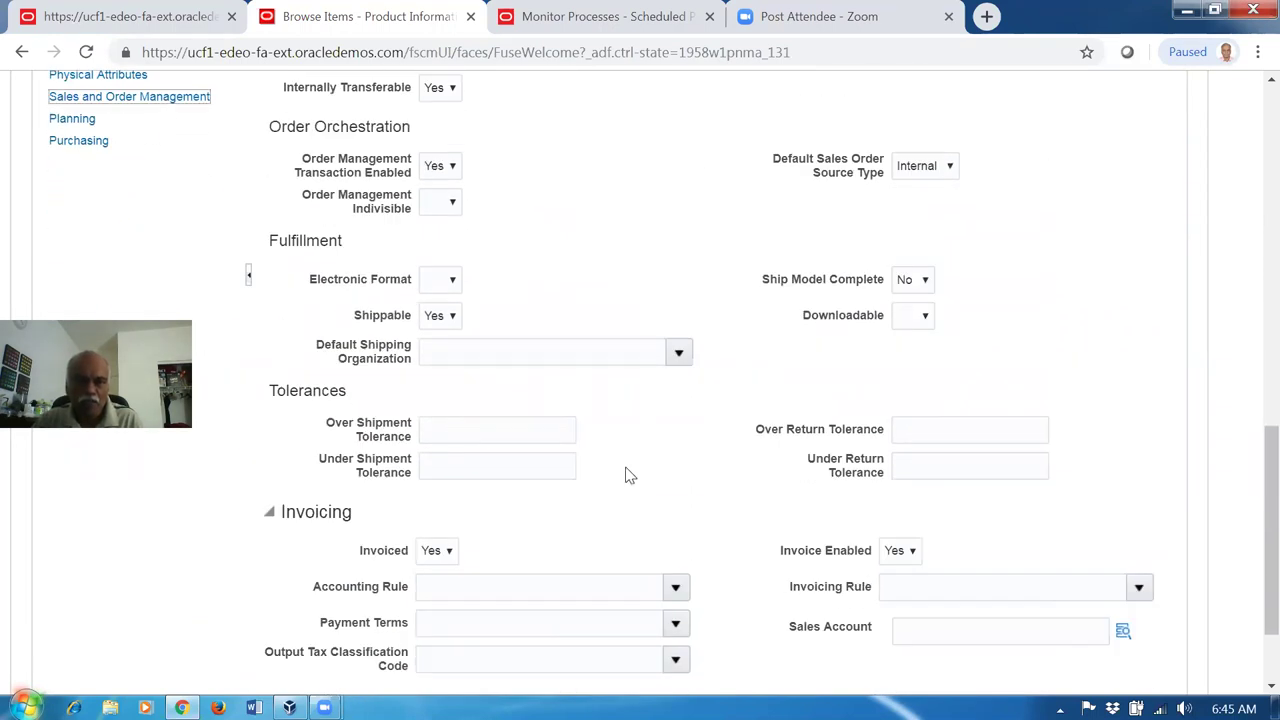
{"action": "scroll", "coordinate": [608, 479], "scroll_direction": "down", "scroll_amount": 1}
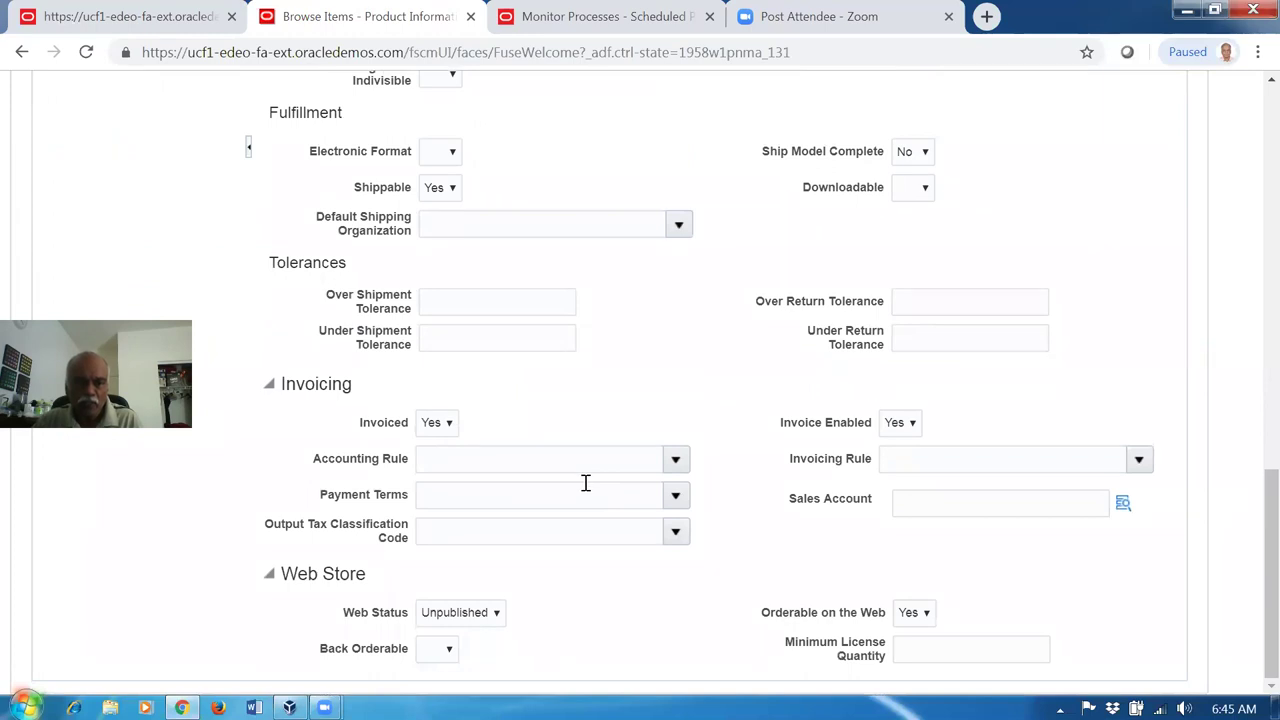
{"action": "scroll", "coordinate": [504, 455], "scroll_direction": "up", "scroll_amount": 6}
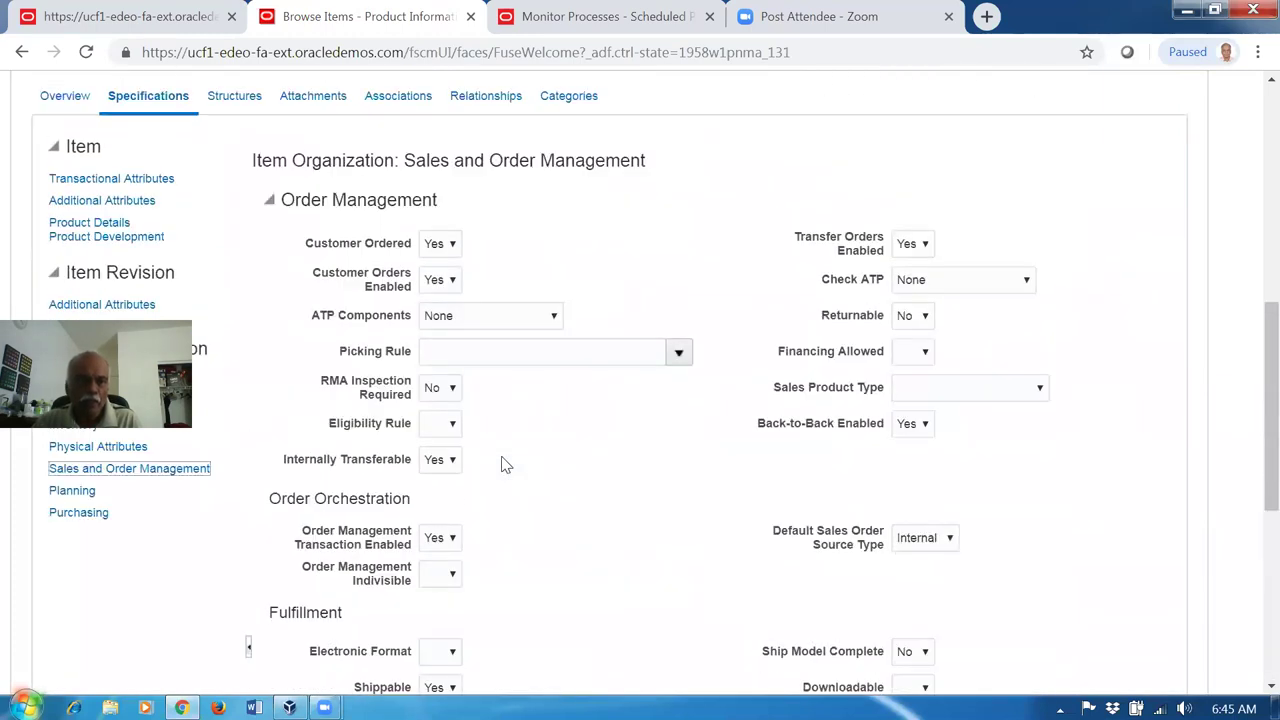
Step: Open the item's Planning specifications and set Calculate ATP under MPS Planning to Yes
{"action": "scroll", "coordinate": [51, 605], "scroll_direction": "down", "scroll_amount": 2}
{"action": "left_click", "coordinate": [60, 590]}
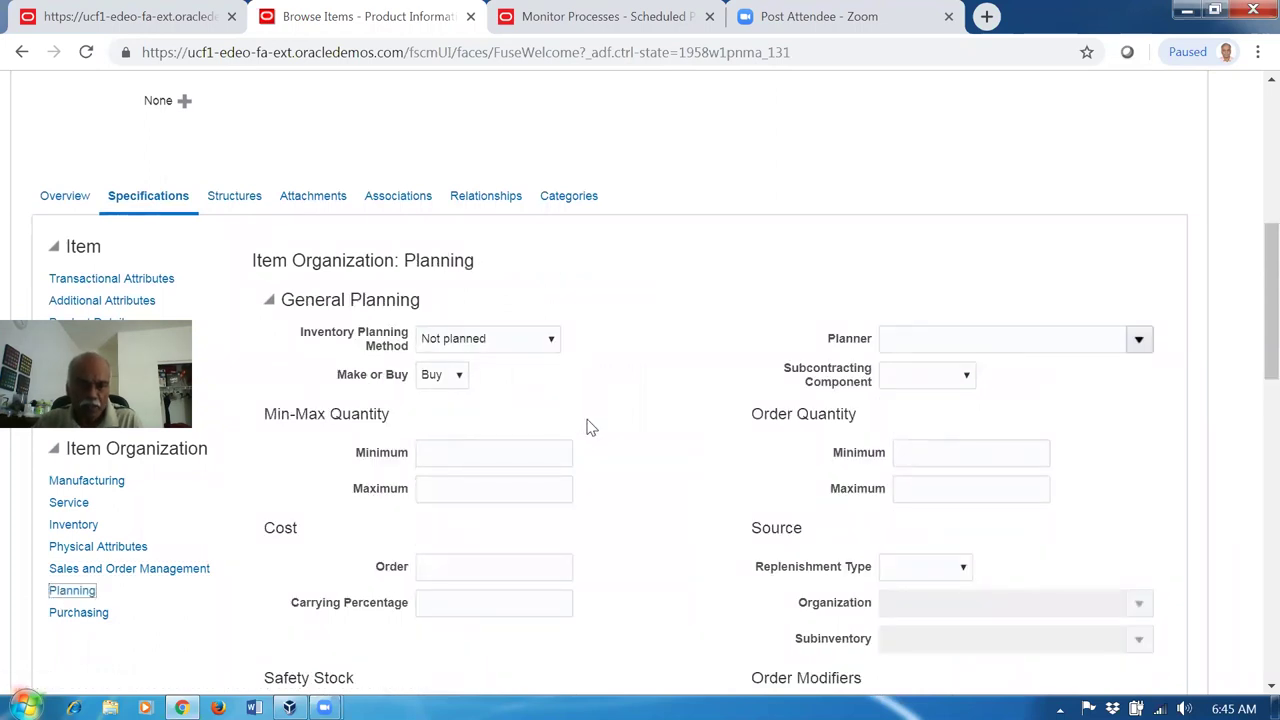
{"action": "scroll", "coordinate": [588, 428], "scroll_direction": "down", "scroll_amount": 4}
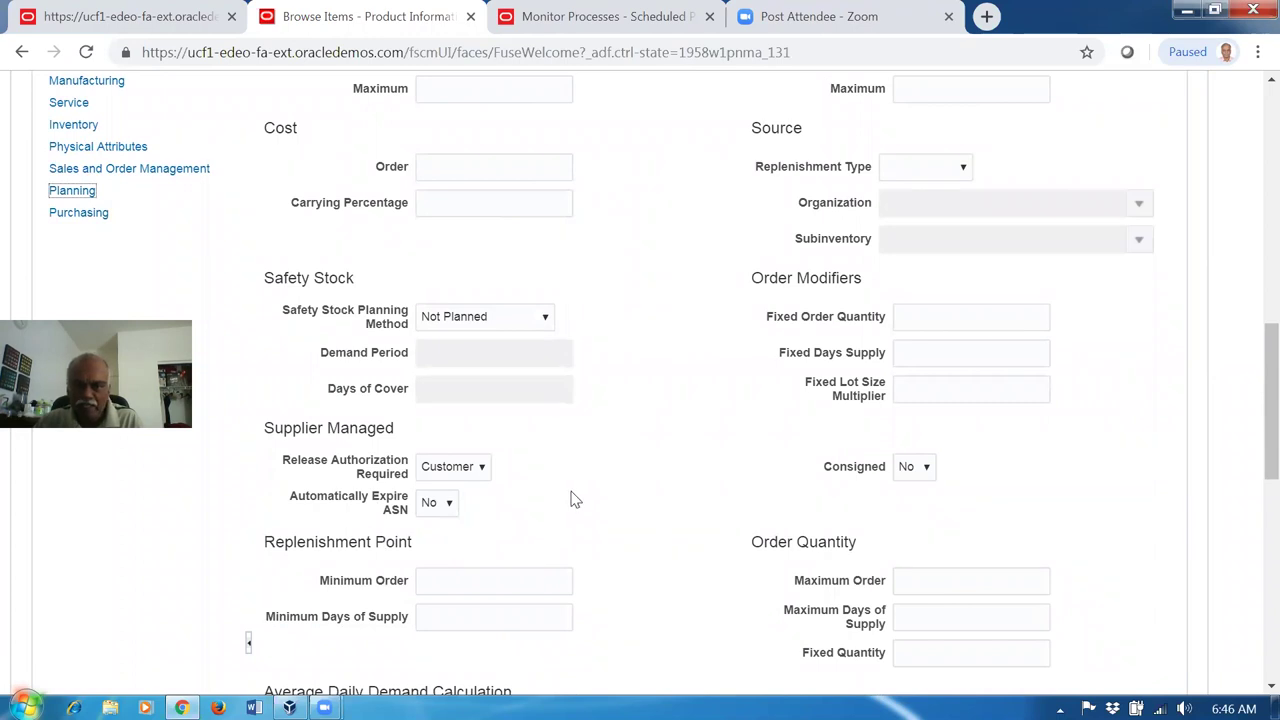
{"action": "scroll", "coordinate": [701, 515], "scroll_direction": "down", "scroll_amount": 2}
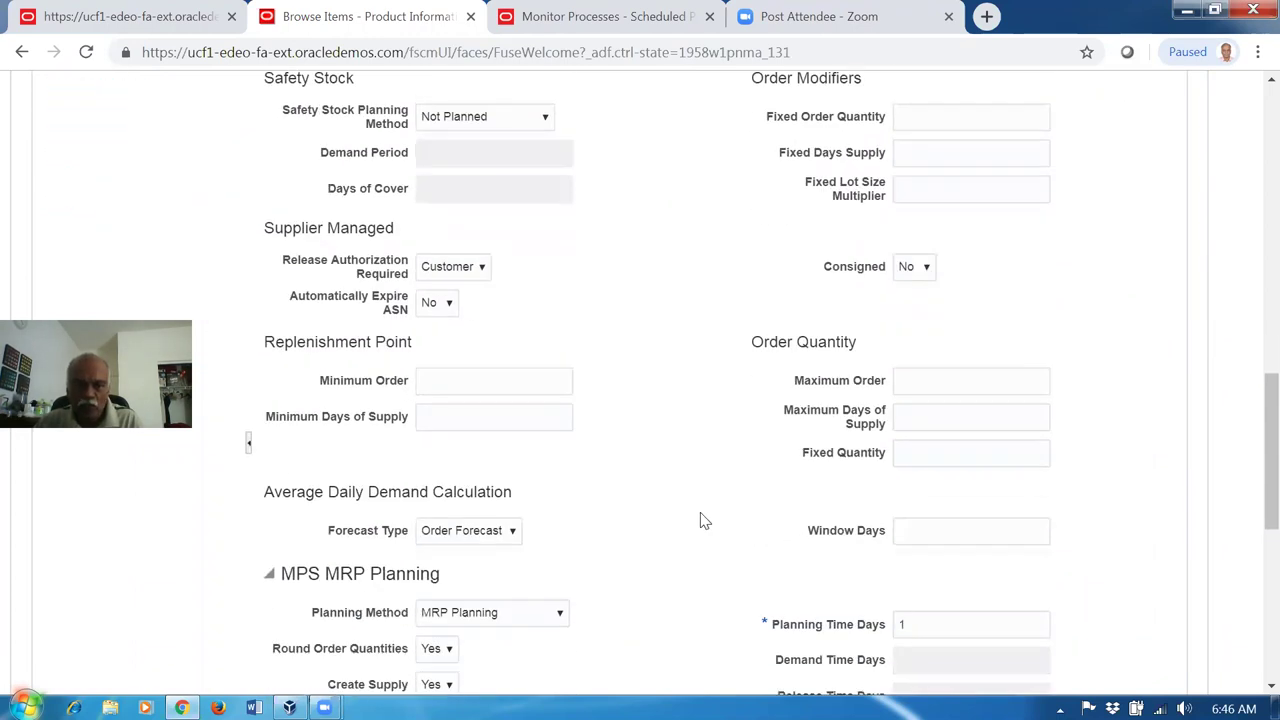
{"action": "scroll", "coordinate": [704, 520], "scroll_direction": "down", "scroll_amount": 2}
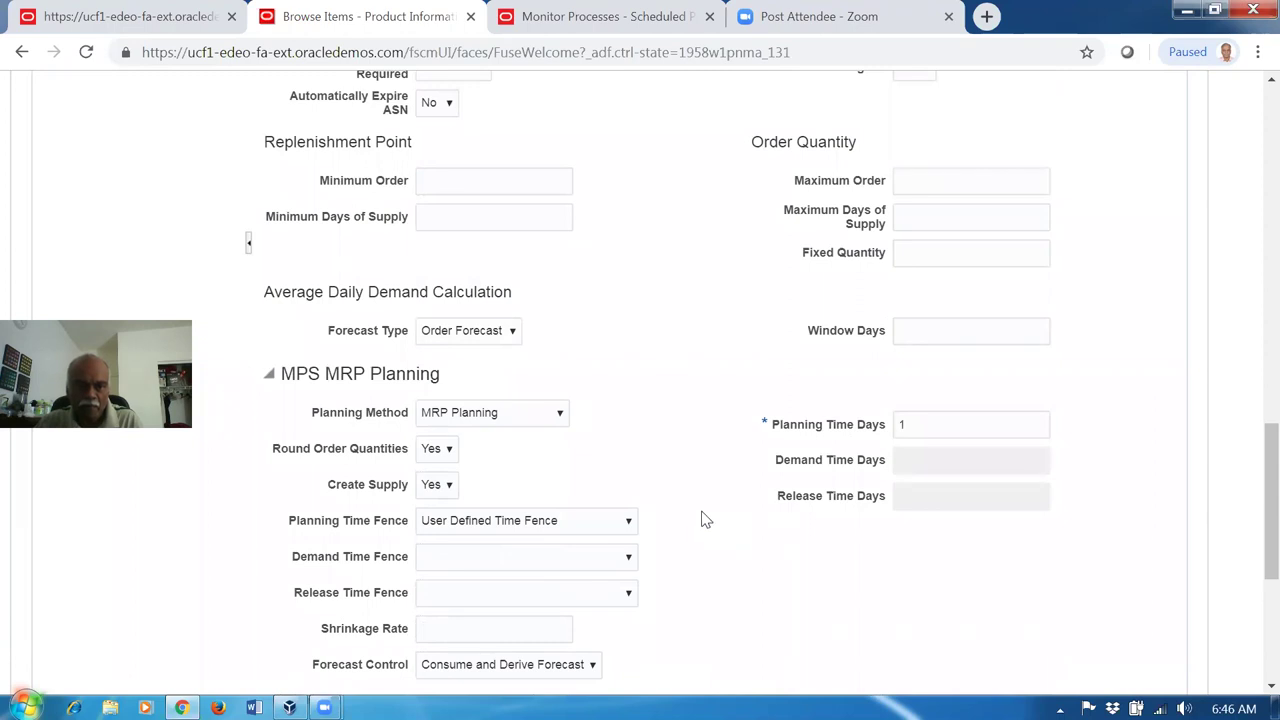
{"action": "scroll", "coordinate": [705, 519], "scroll_direction": "down", "scroll_amount": 2}
{"action": "scroll", "coordinate": [705, 519], "scroll_direction": "down", "scroll_amount": 2}
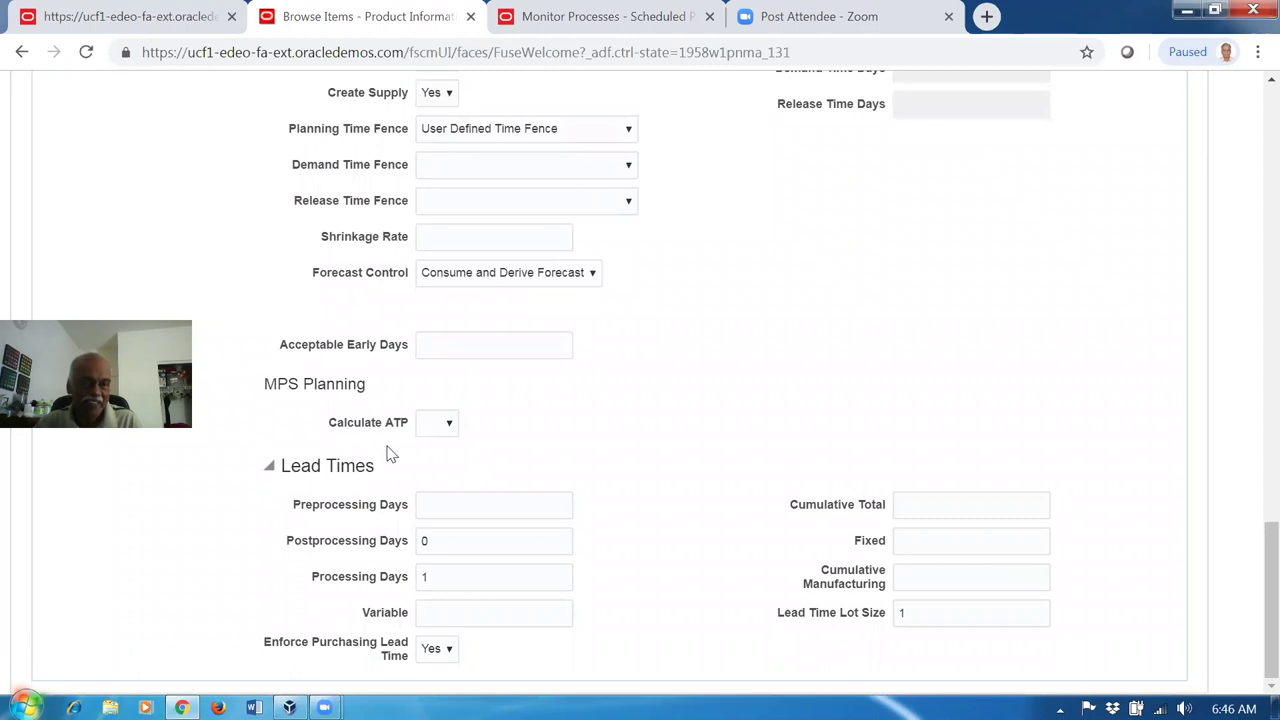
{"action": "left_click", "coordinate": [440, 424]}
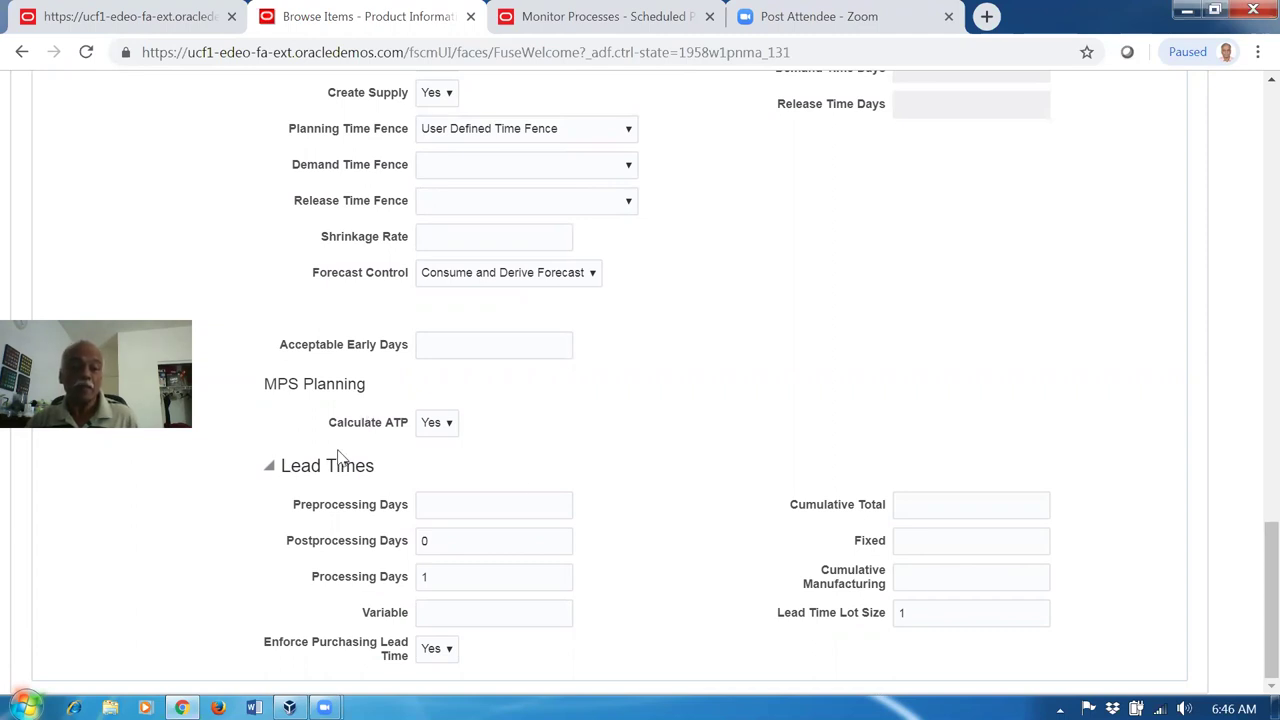
Step: Examine the item's MPS MRP Planning and Lead Times attributes, including the processing, variable, fixed, cumulative and lot size fields
{"action": "scroll", "coordinate": [703, 432], "scroll_direction": "up", "scroll_amount": 2}
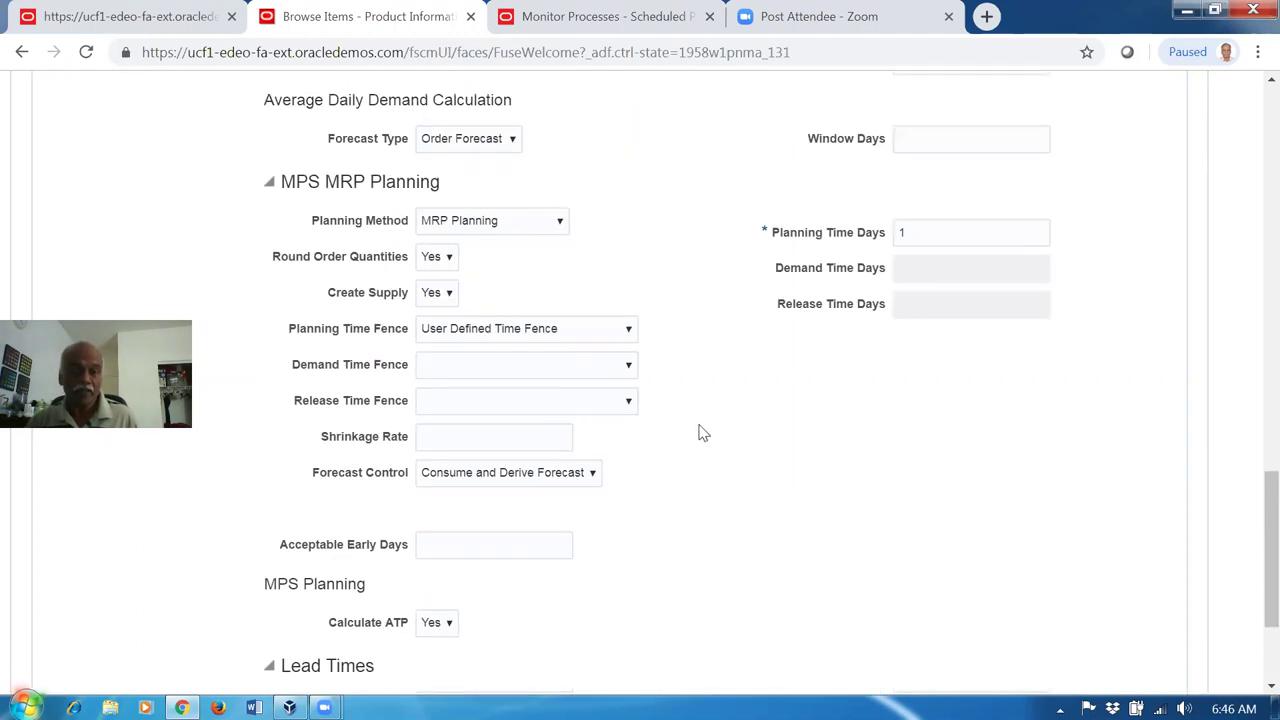
{"action": "scroll", "coordinate": [663, 577], "scroll_direction": "down", "scroll_amount": 2}
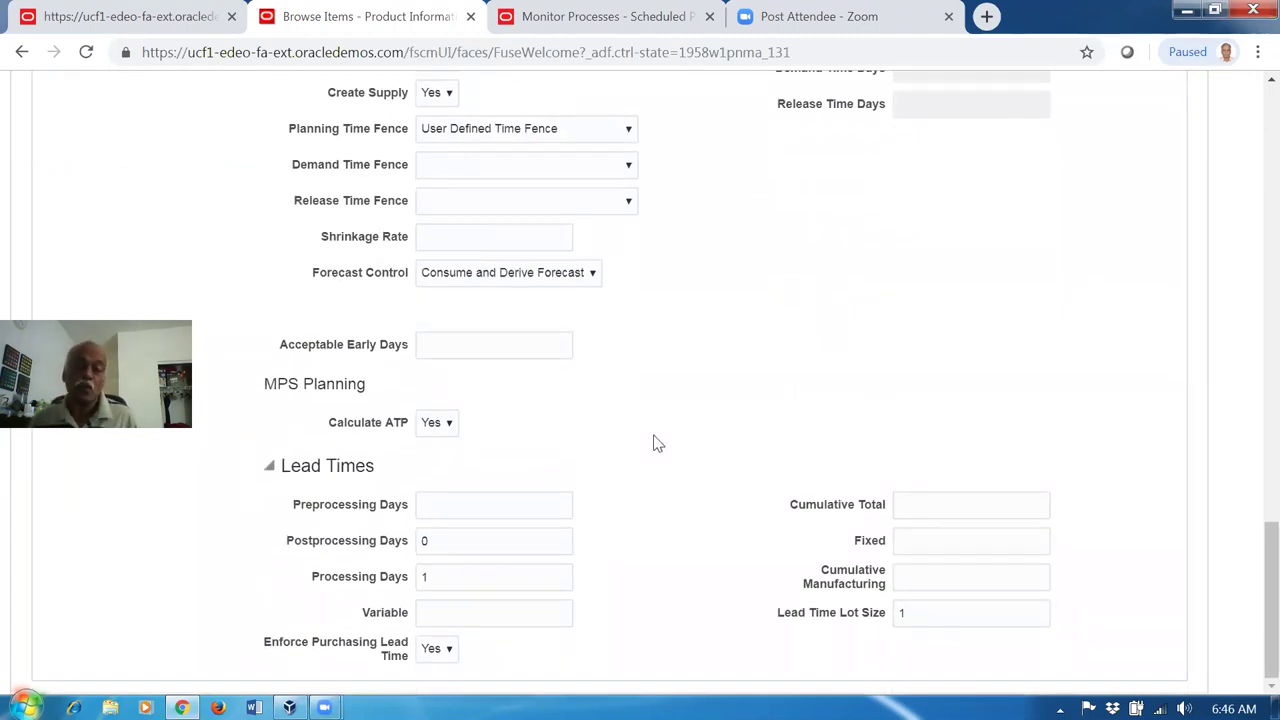
{"action": "scroll", "coordinate": [703, 490], "scroll_direction": "up", "scroll_amount": 3}
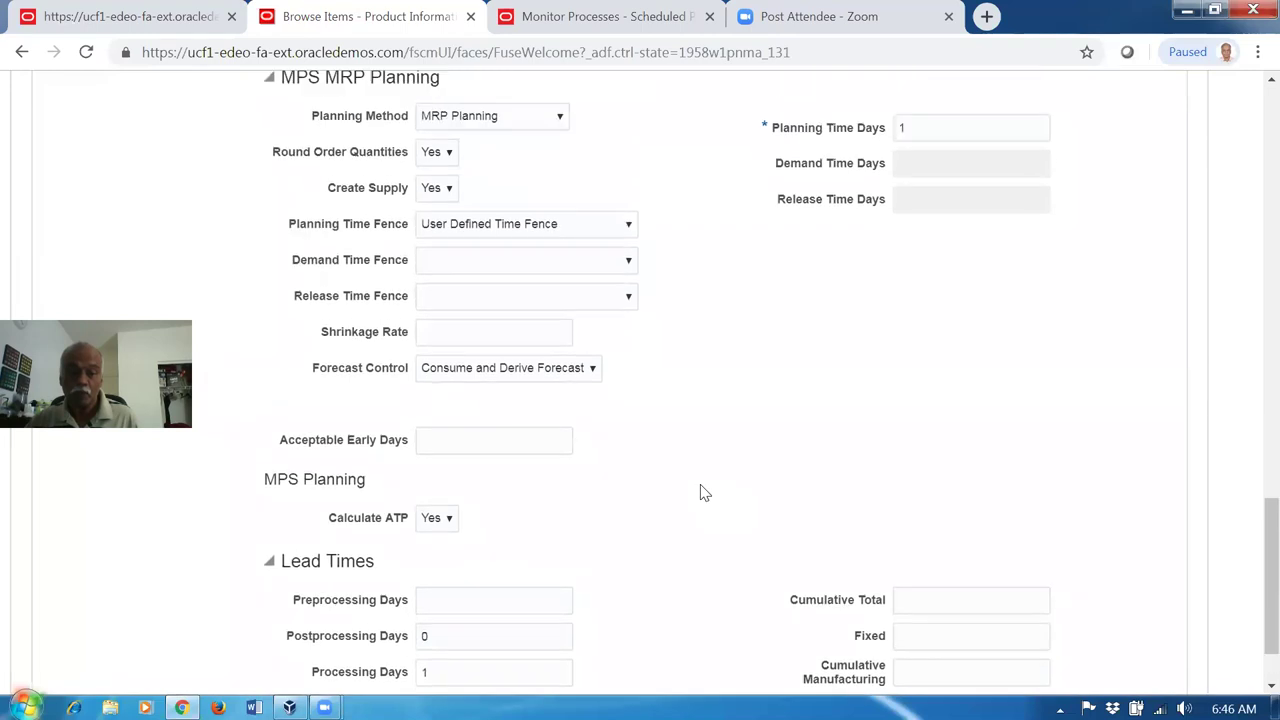
{"action": "scroll", "coordinate": [705, 497], "scroll_direction": "down", "scroll_amount": 3}
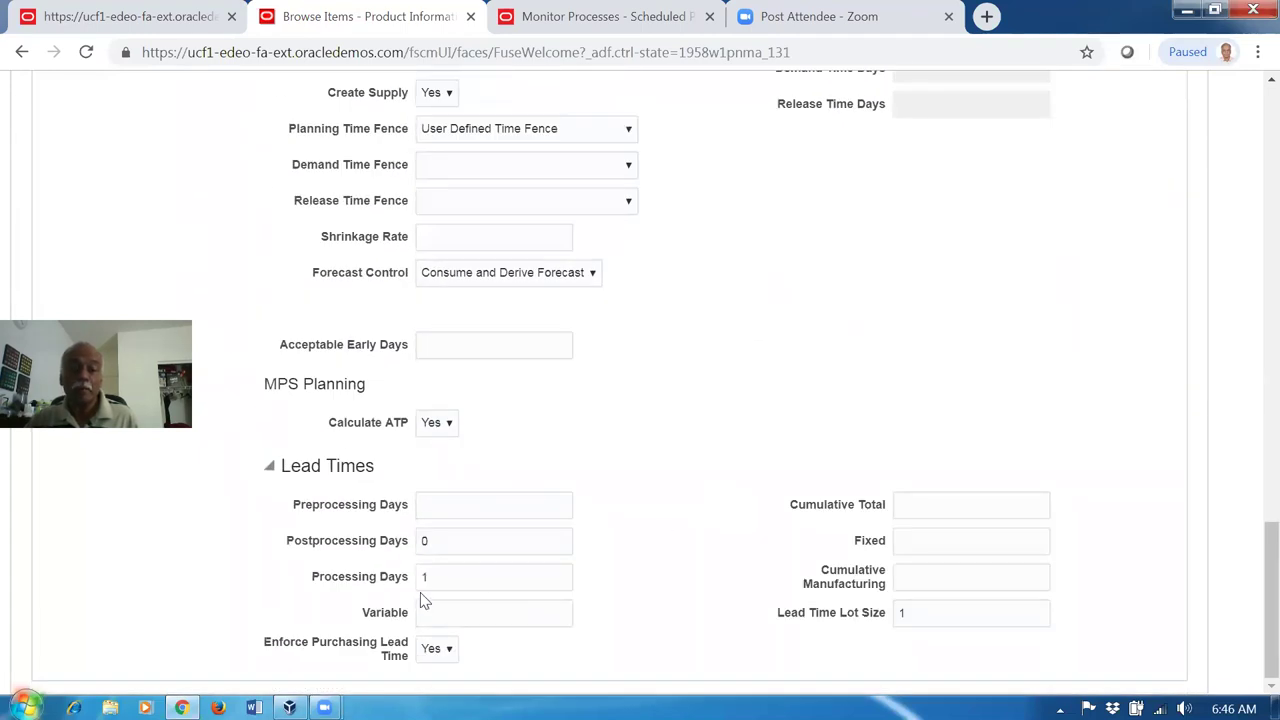
{"action": "left_click", "coordinate": [488, 581]}
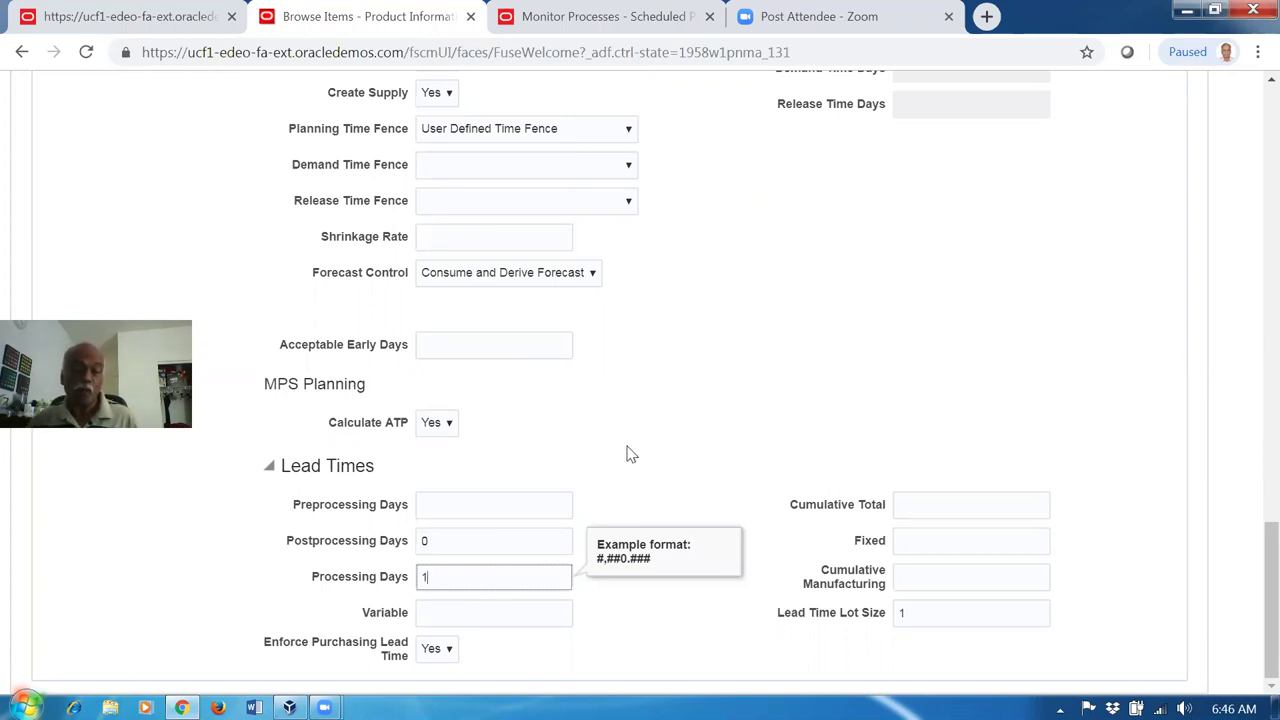
{"action": "left_click_drag", "start_coordinate": [446, 577], "coordinate": [390, 585]}
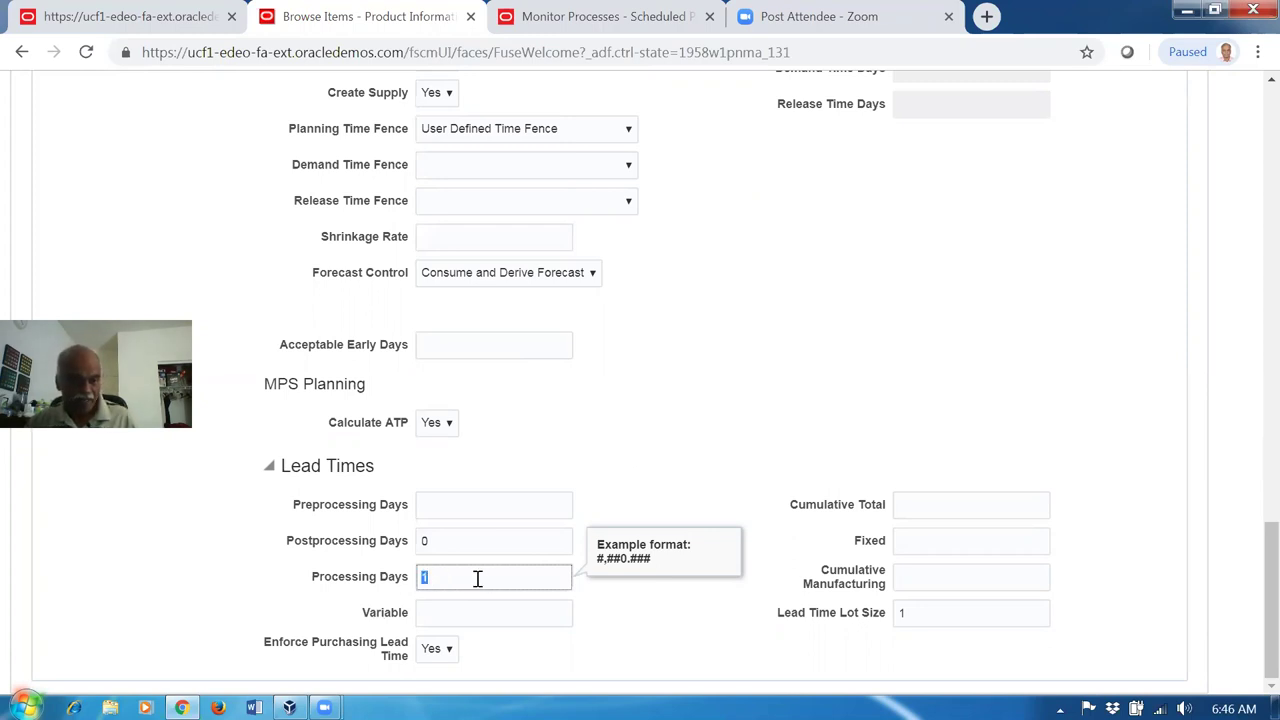
{"action": "left_click", "coordinate": [646, 453]}
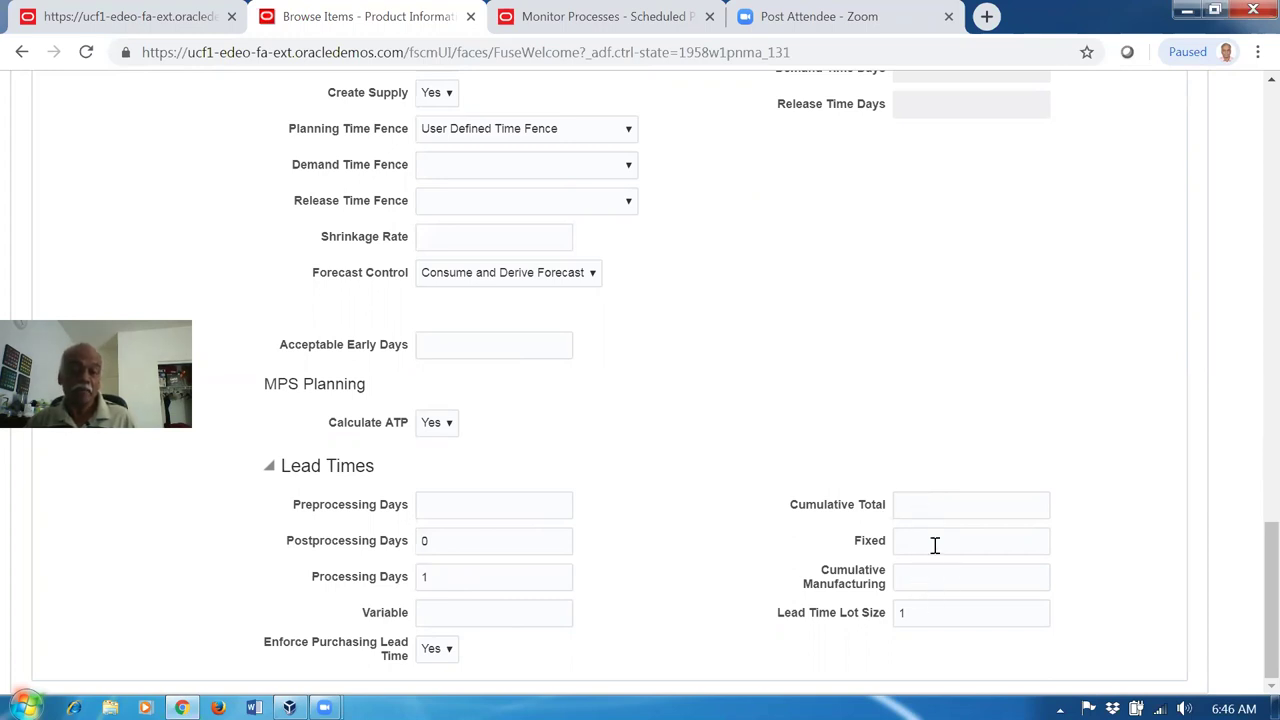
{"action": "left_click", "coordinate": [437, 611]}
{"action": "left_click", "coordinate": [957, 542]}
{"action": "left_click", "coordinate": [432, 577]}
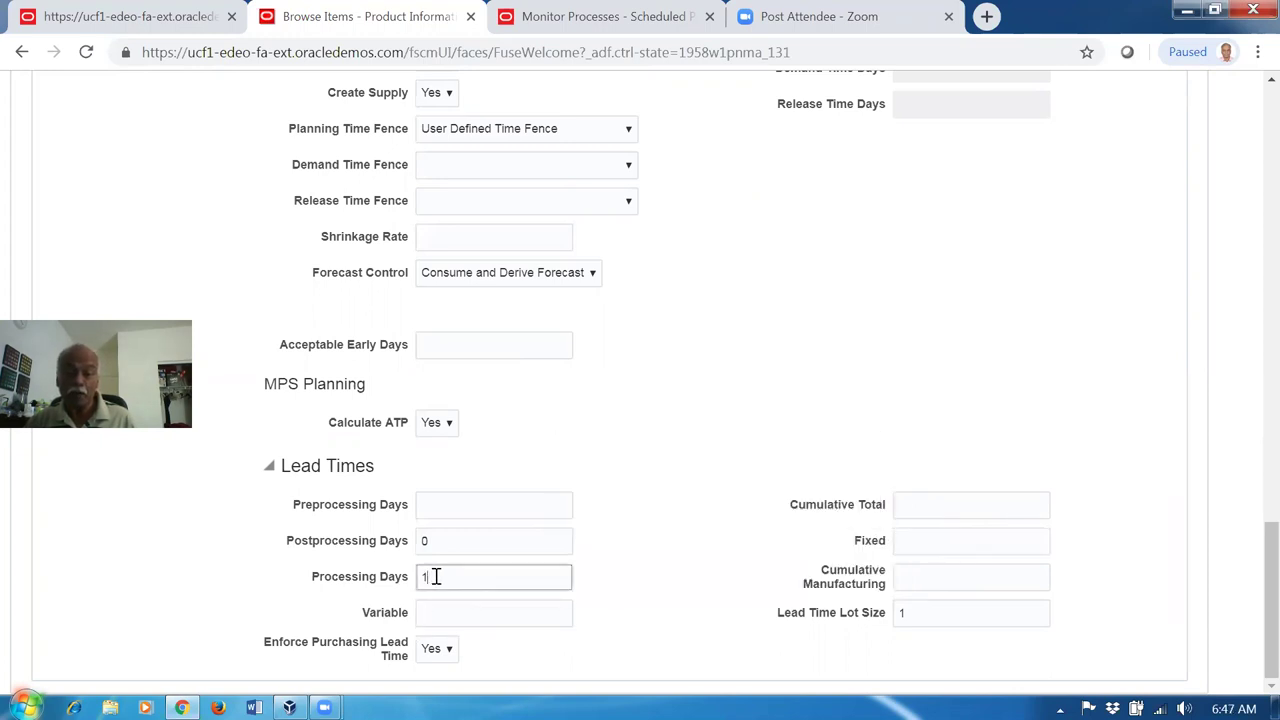
{"action": "left_click", "coordinate": [914, 586]}
{"action": "left_click", "coordinate": [934, 512]}
{"action": "left_click", "coordinate": [957, 618]}
{"action": "left_click", "coordinate": [724, 456]}
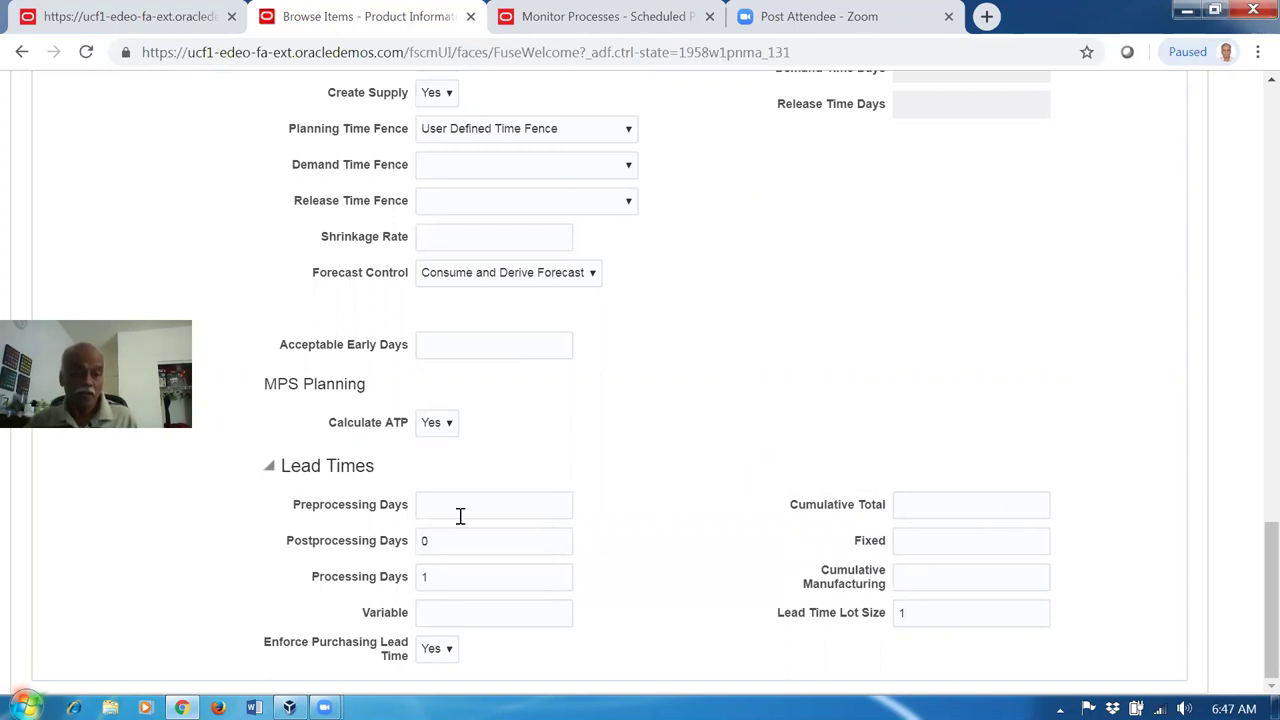
Step: Save the planning change and close the b01_cost_test item in organization B010
{"action": "scroll", "coordinate": [784, 479], "scroll_direction": "up", "scroll_amount": 18}
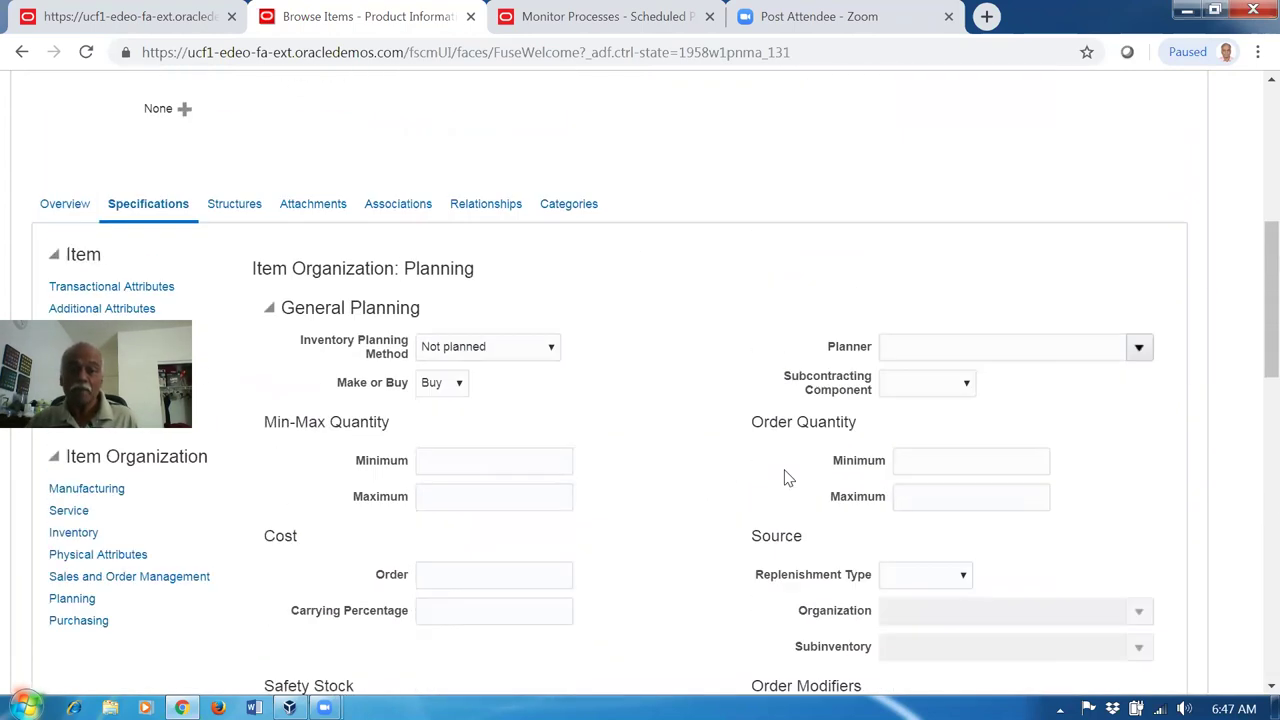
{"action": "scroll", "coordinate": [783, 430], "scroll_direction": "up", "scroll_amount": 1}
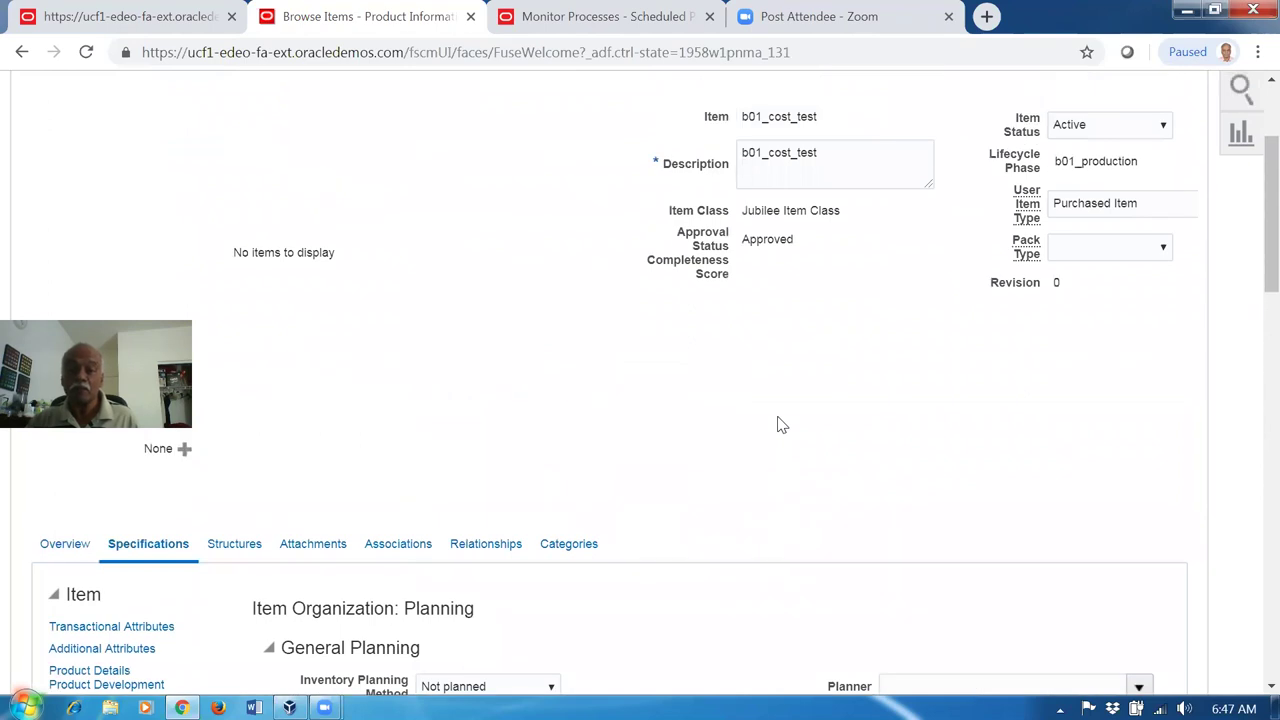
{"action": "scroll", "coordinate": [1107, 195], "scroll_direction": "up", "scroll_amount": 4}
{"action": "left_click", "coordinate": [1106, 188]}
{"action": "left_click", "coordinate": [1105, 210]}
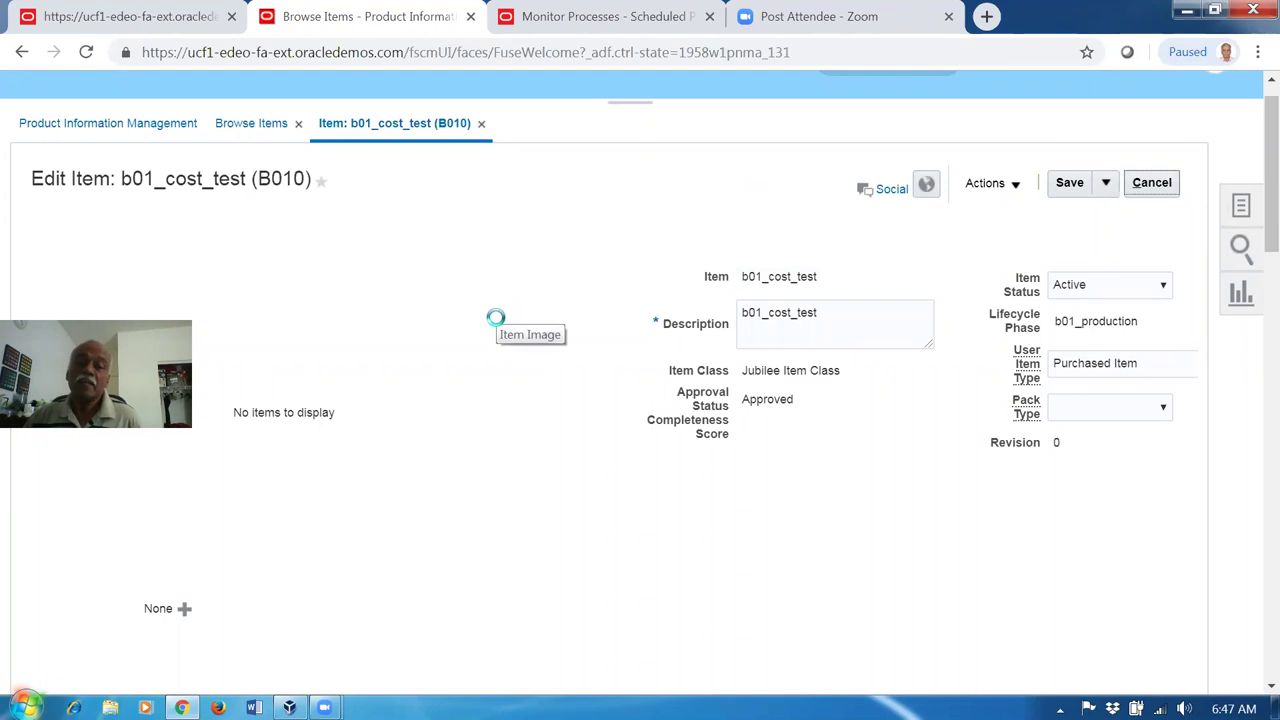
Step: Open the second b01_cost_test record from the search results and show its specifications
{"action": "scroll", "coordinate": [490, 366], "scroll_direction": "down", "scroll_amount": 5}
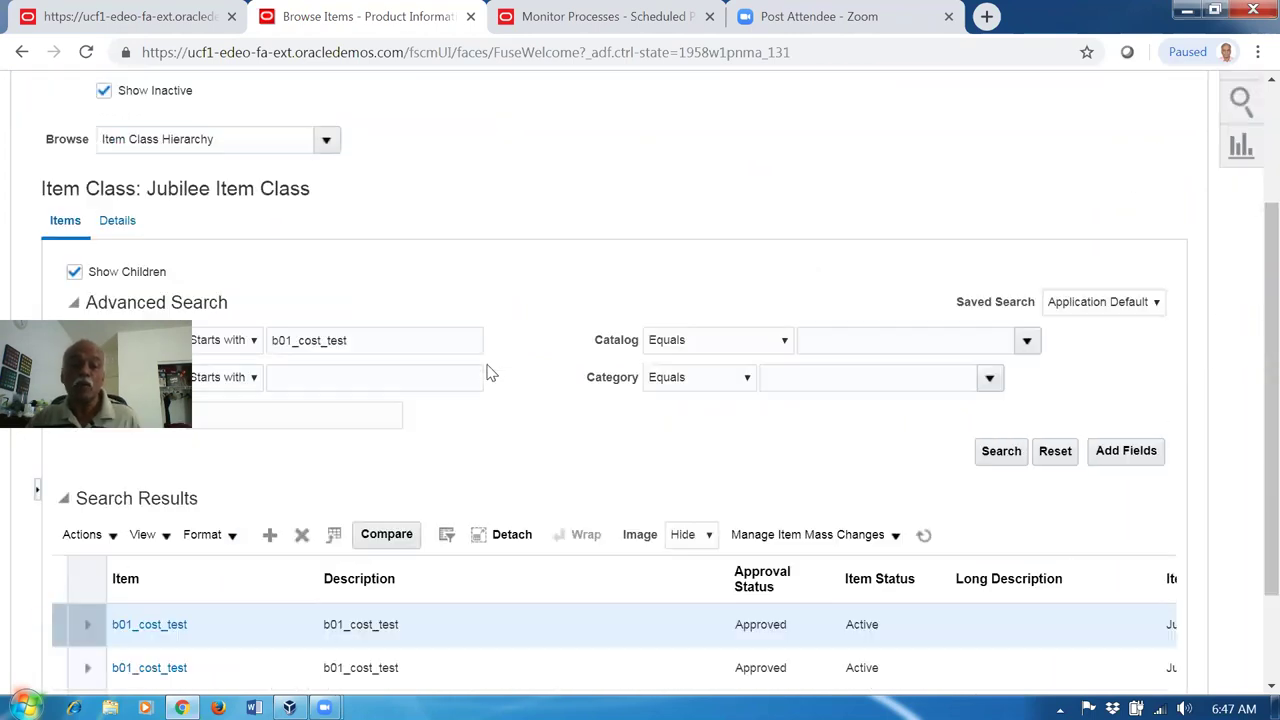
{"action": "left_click", "coordinate": [146, 536]}
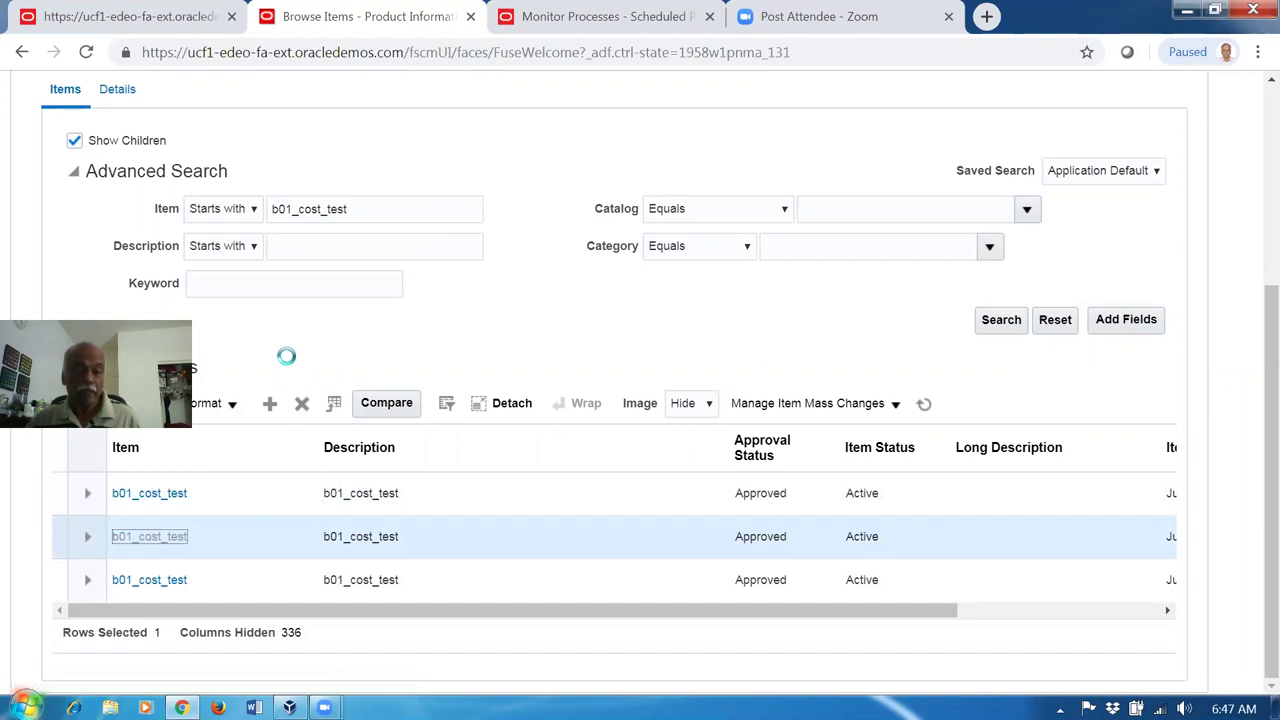
{"action": "scroll", "coordinate": [237, 467], "scroll_direction": "down", "scroll_amount": 4}
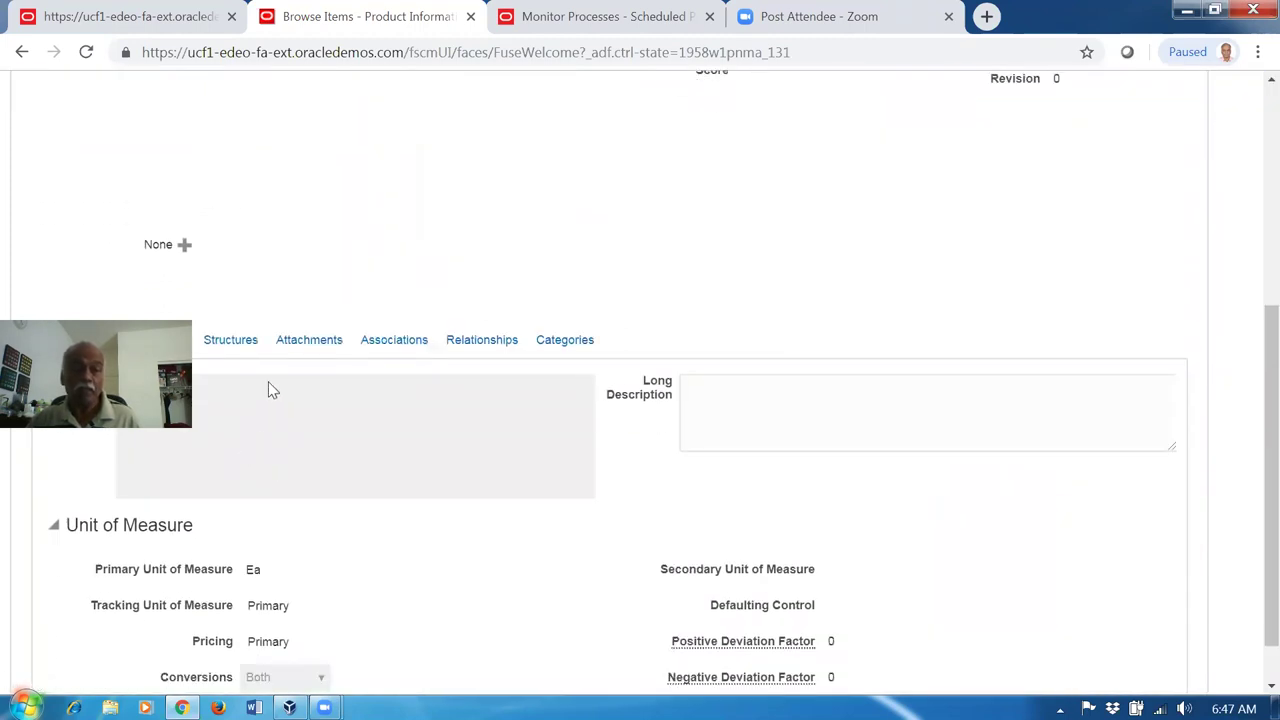
{"action": "scroll", "coordinate": [255, 367], "scroll_direction": "down", "scroll_amount": 1}
{"action": "left_click", "coordinate": [120, 290]}
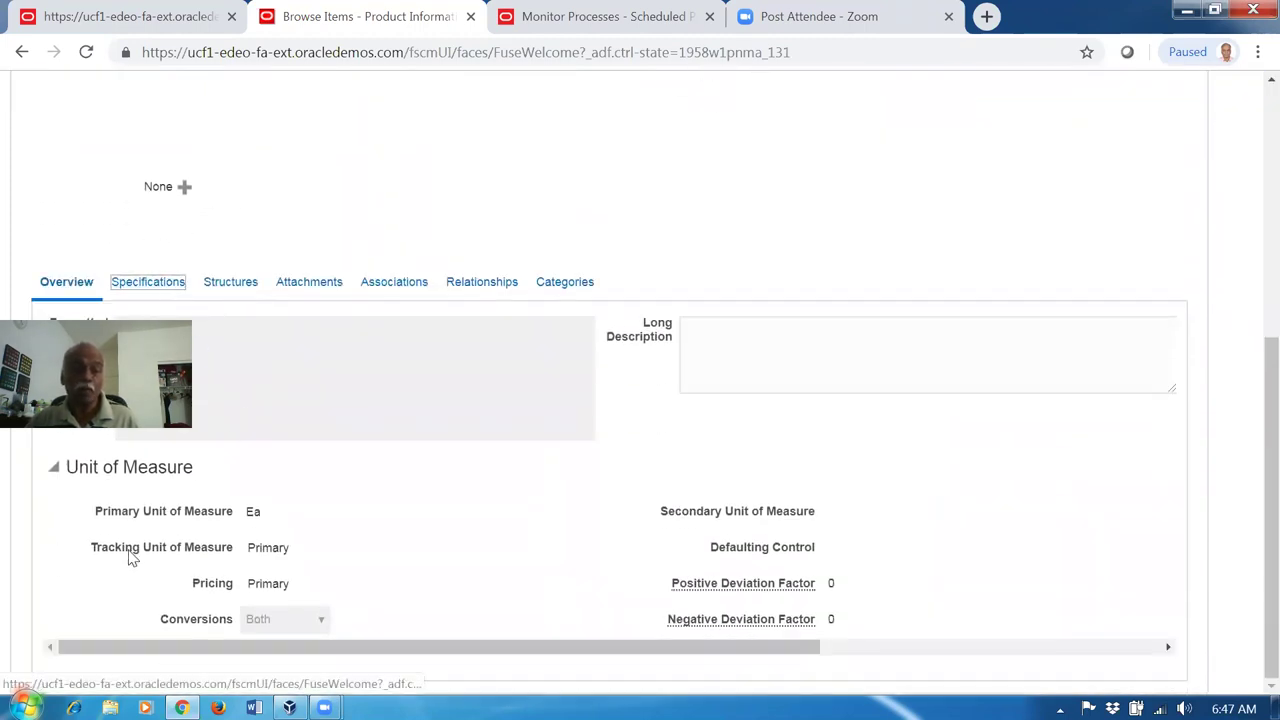
{"action": "scroll", "coordinate": [125, 600], "scroll_direction": "down", "scroll_amount": 1}
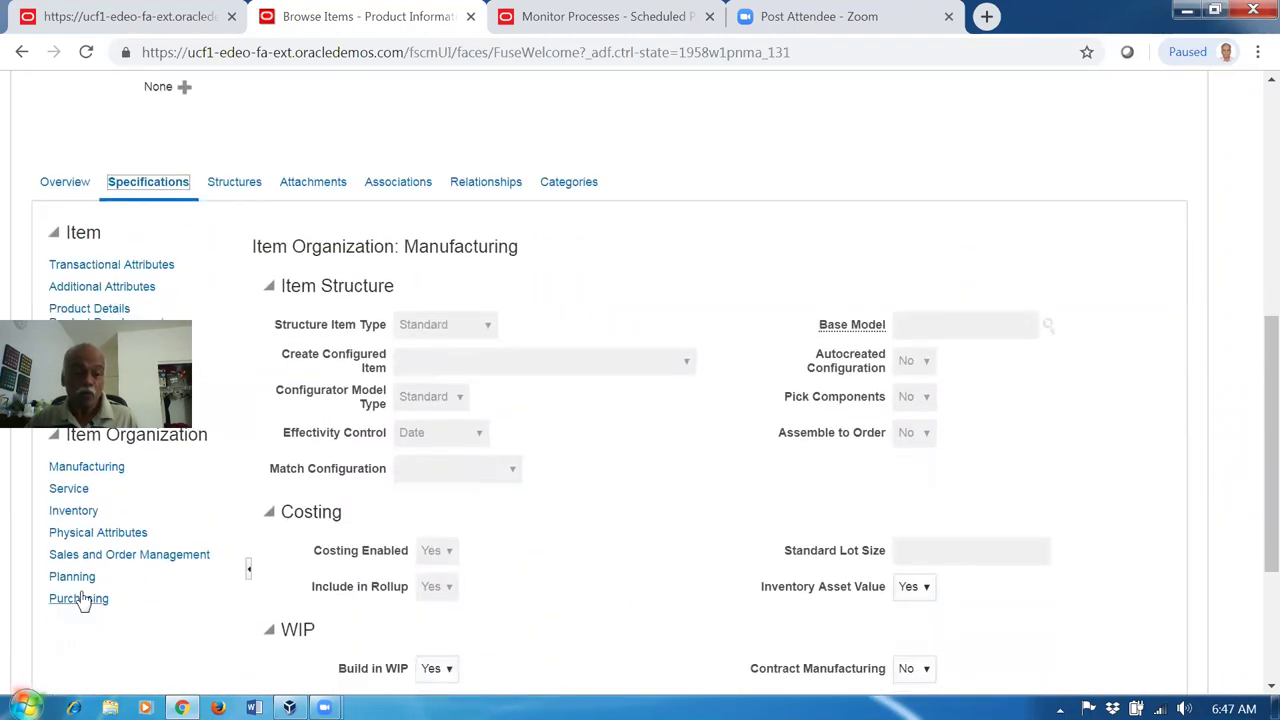
Step: Check this record's Planning attributes through MPS MRP Planning and Calculate ATP, and close the item
{"action": "left_click", "coordinate": [72, 576]}
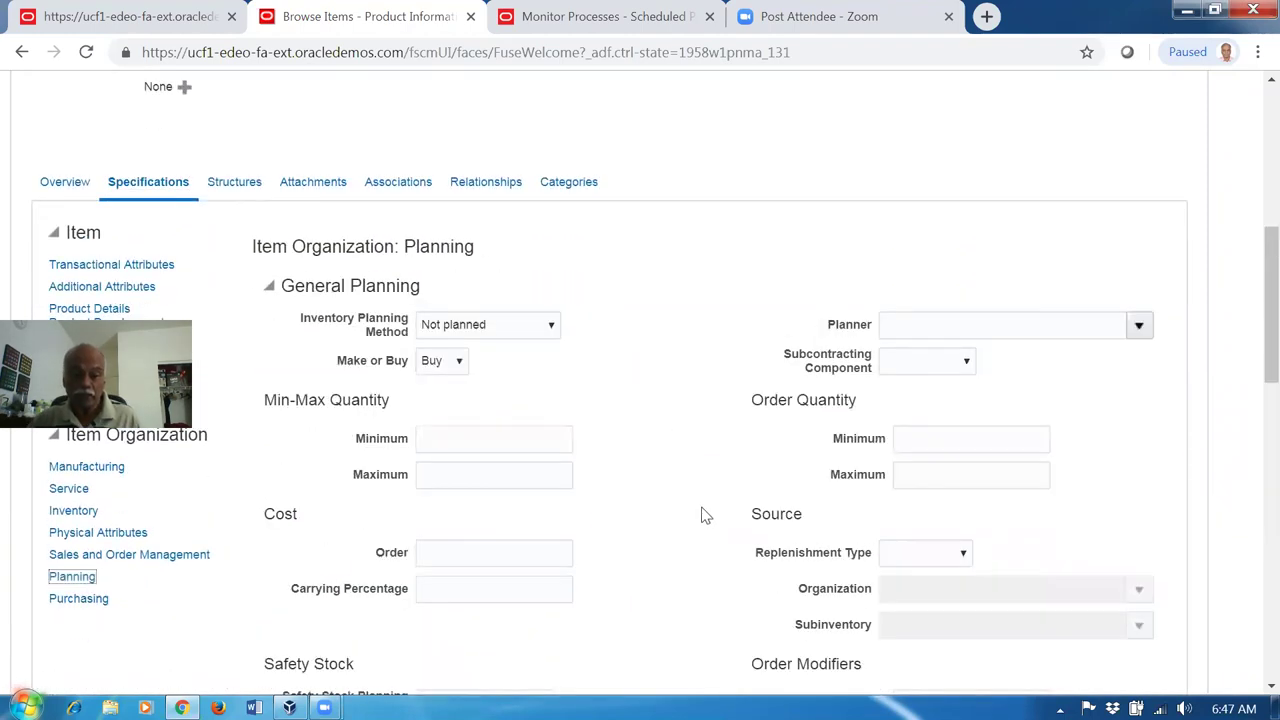
{"action": "scroll", "coordinate": [705, 515], "scroll_direction": "down", "scroll_amount": 7}
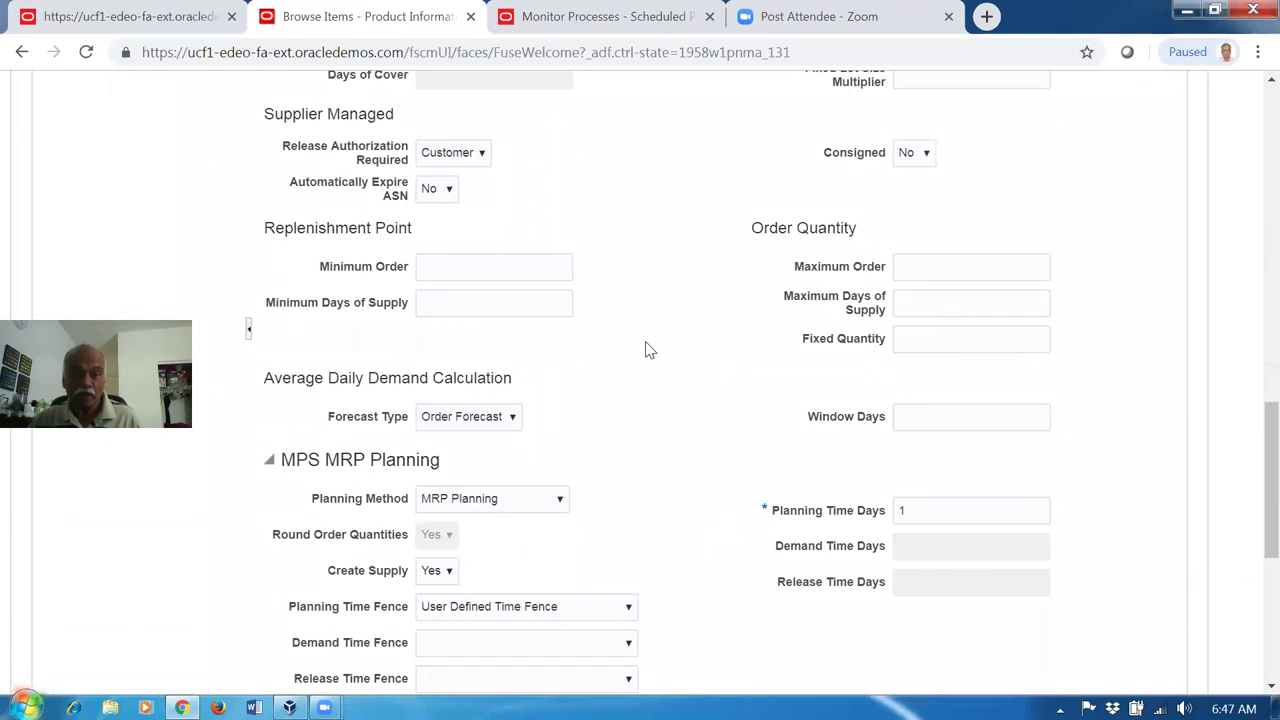
{"action": "scroll", "coordinate": [644, 478], "scroll_direction": "down", "scroll_amount": 3}
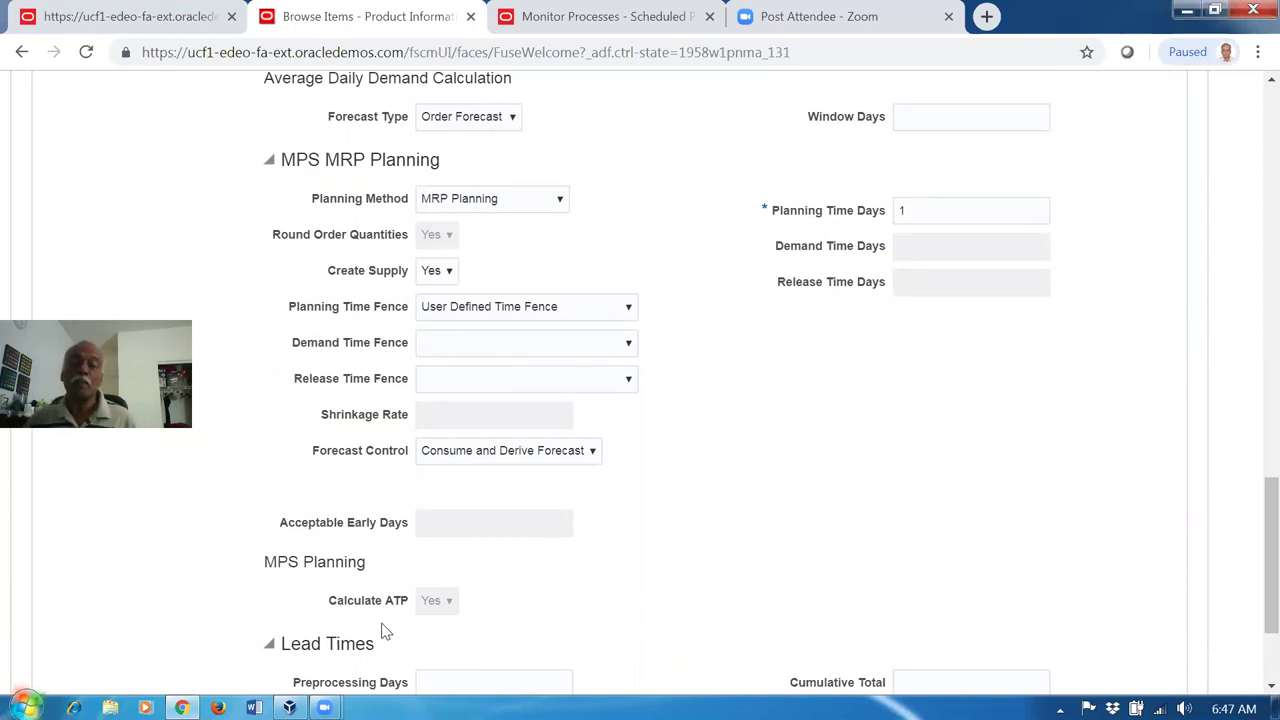
{"action": "scroll", "coordinate": [870, 578], "scroll_direction": "up", "scroll_amount": 15}
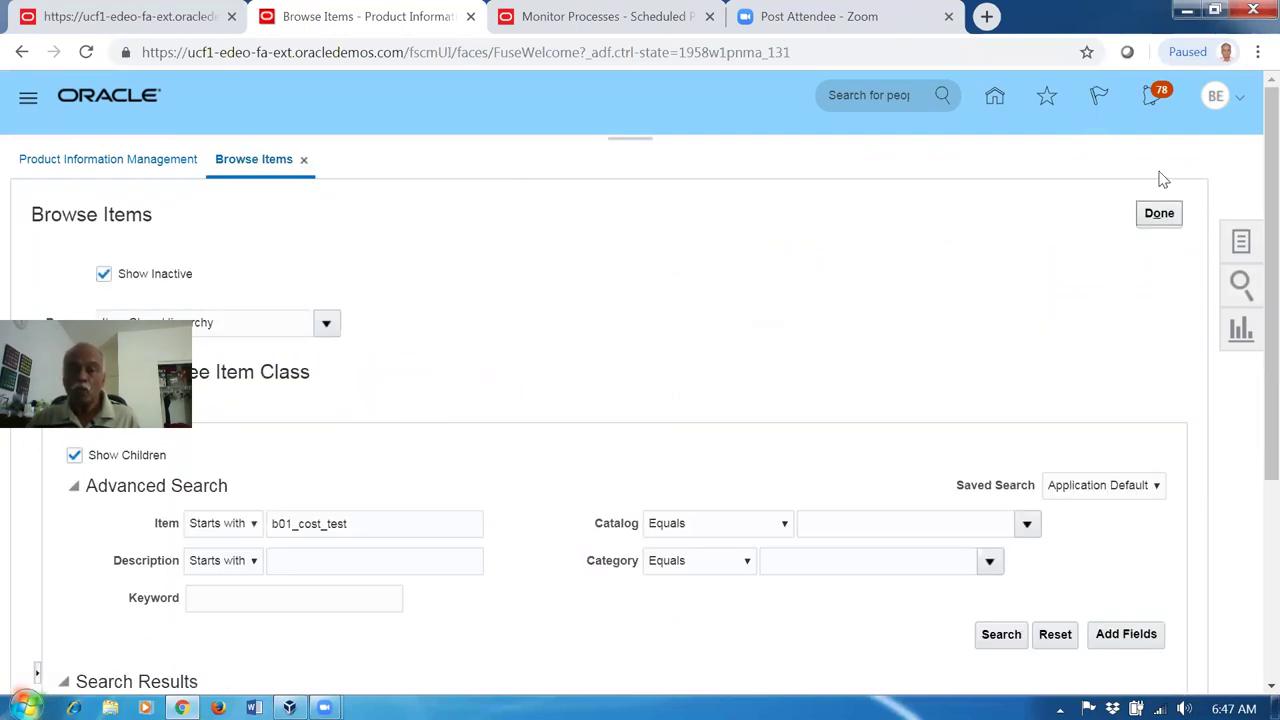
Step: Leave item browsing and open the Manage ATP Rules task in Global Order Promising
{"action": "left_click", "coordinate": [1157, 214]}
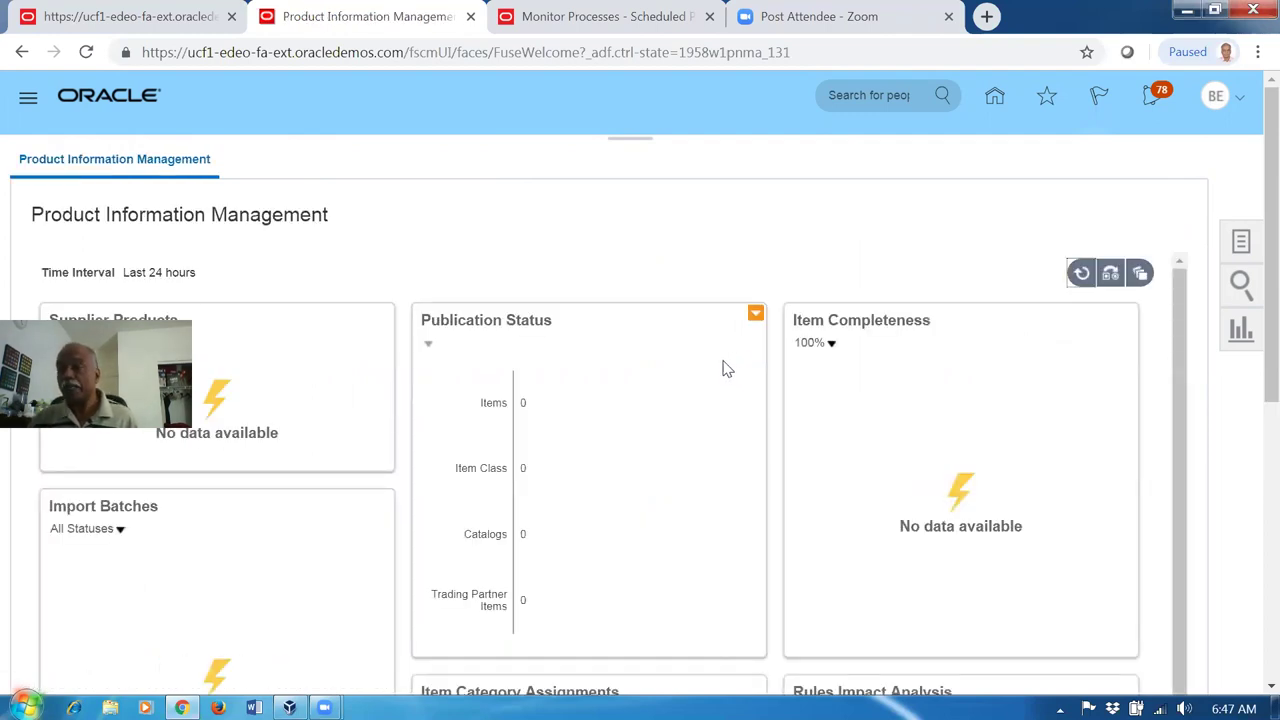
{"action": "left_click", "coordinate": [994, 98]}
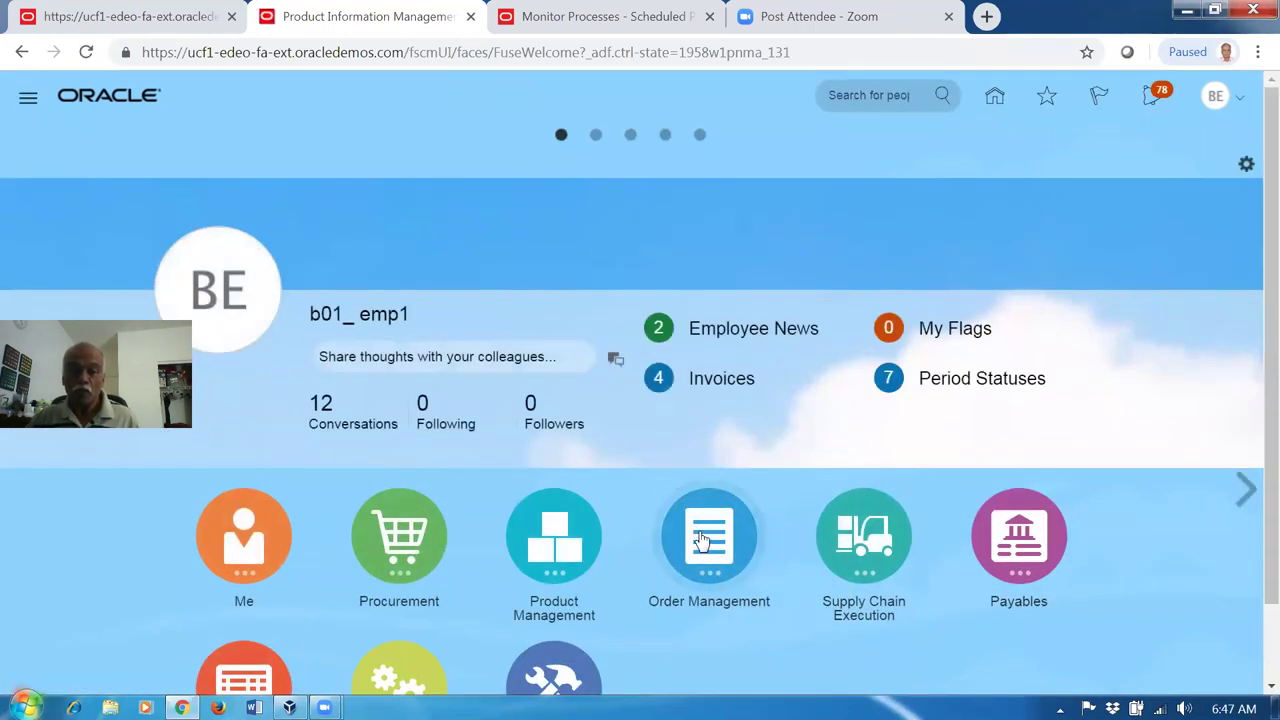
{"action": "left_click", "coordinate": [703, 540]}
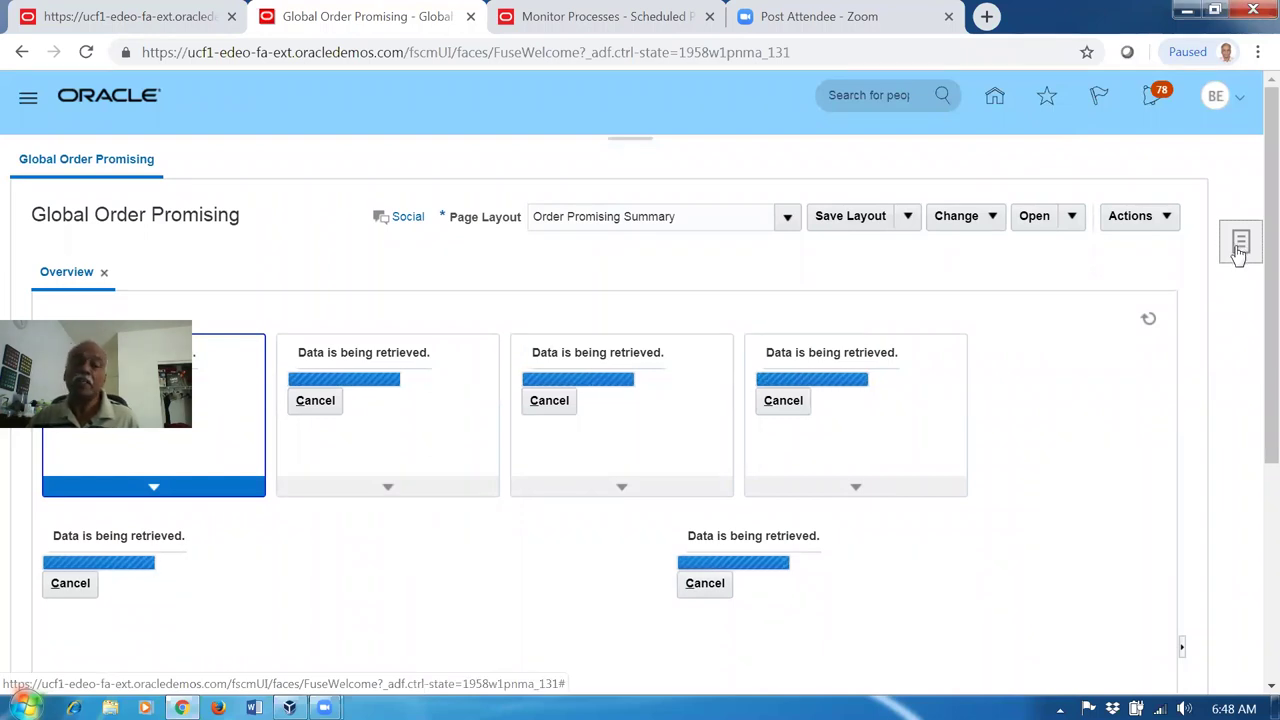
{"action": "left_click", "coordinate": [1240, 246]}
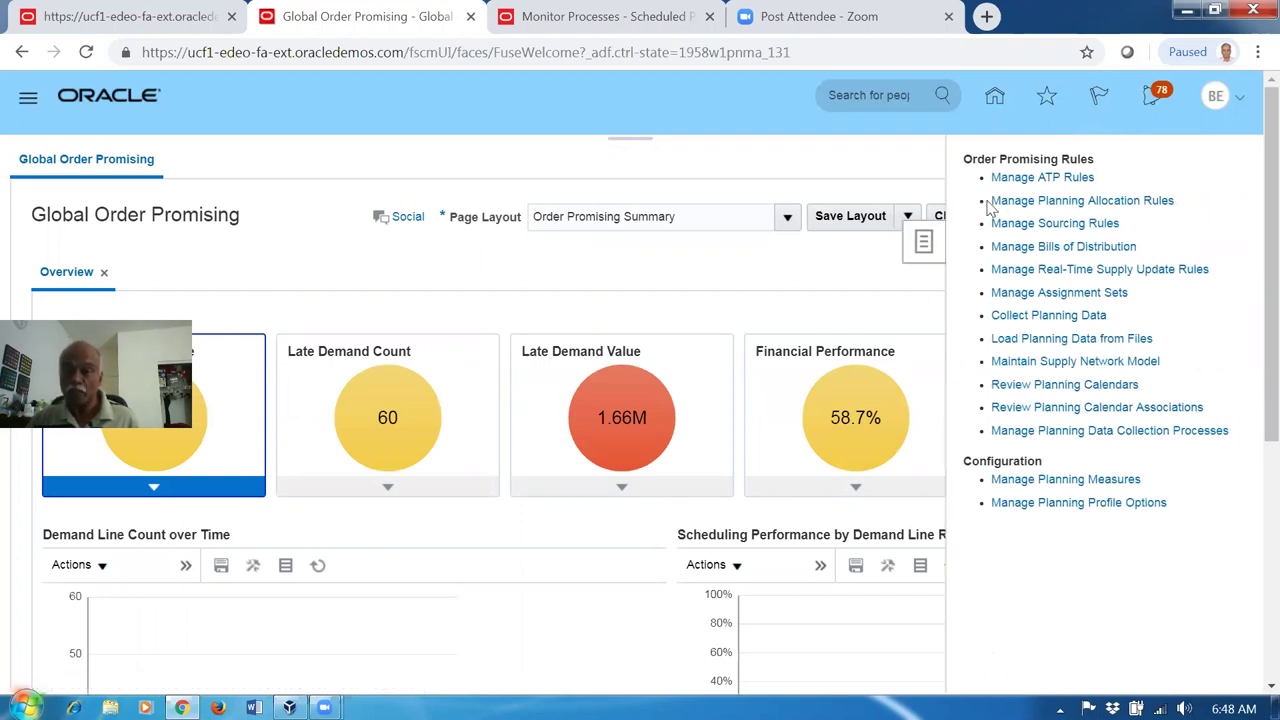
{"action": "left_click", "coordinate": [1024, 180]}
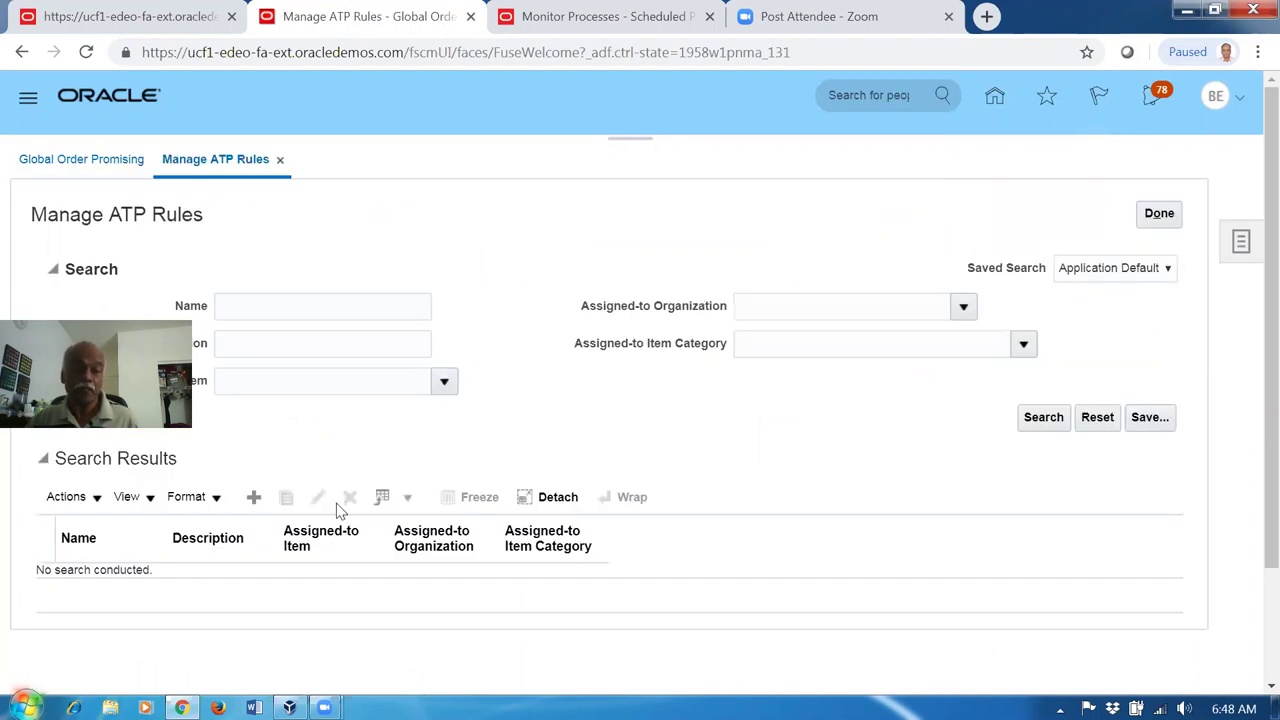
Step: Search all ATP rules without criteria, open the ATP_SupplyChainSearch rule for editing and show its rule assignments
{"action": "left_click", "coordinate": [1041, 420]}
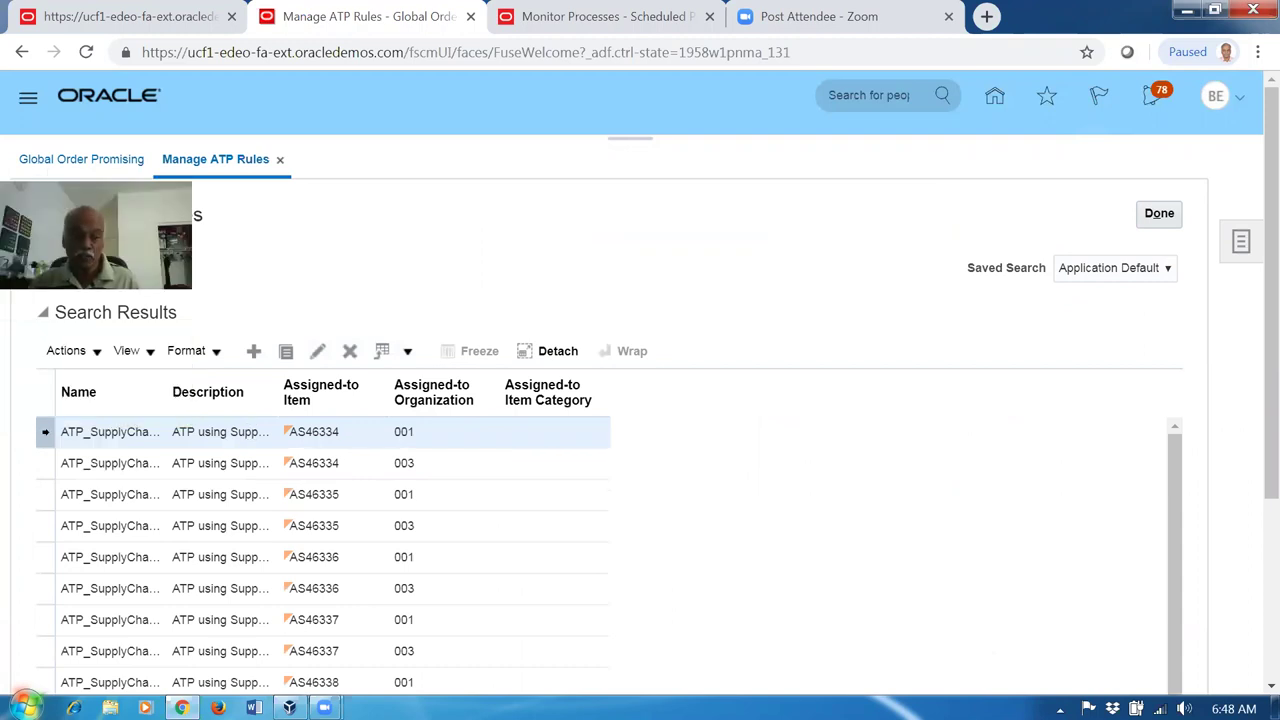
{"action": "left_click", "coordinate": [318, 351]}
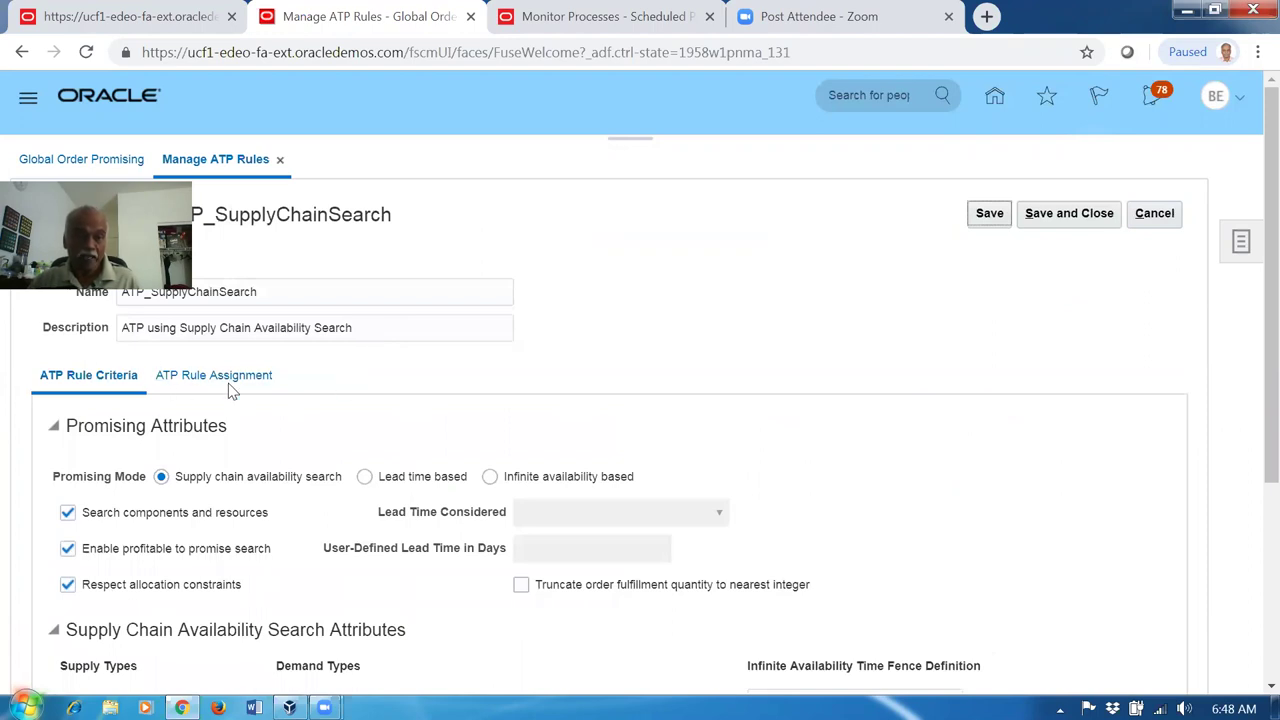
{"action": "left_click", "coordinate": [228, 383]}
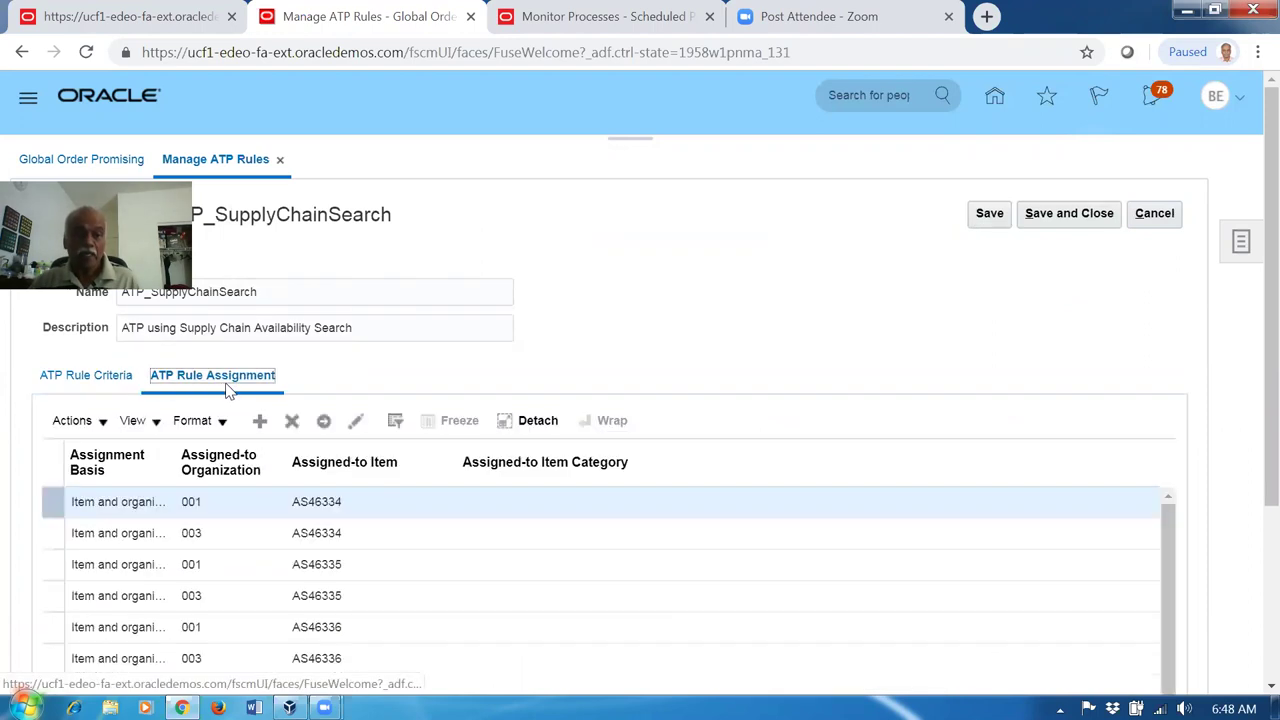
Step: Try to add an ATP rule assignment on the Item and organization basis for organization B011
{"action": "left_click", "coordinate": [260, 420]}
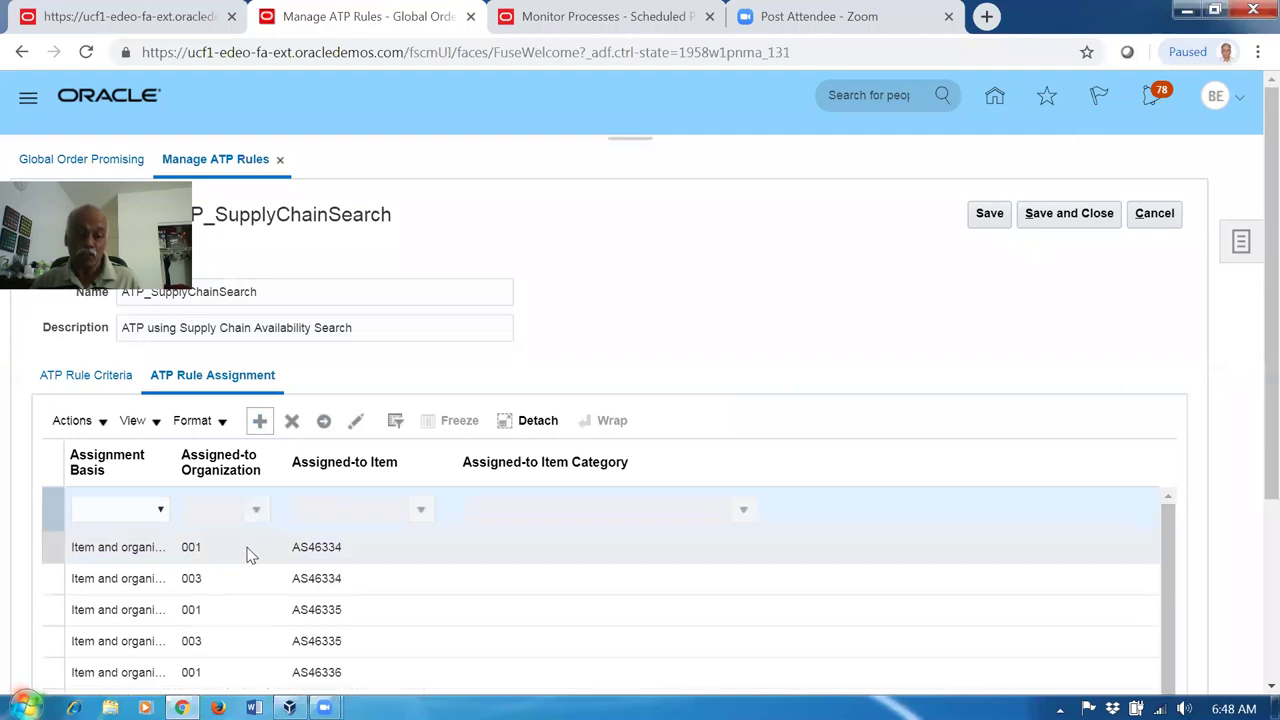
{"action": "left_click", "coordinate": [125, 515]}
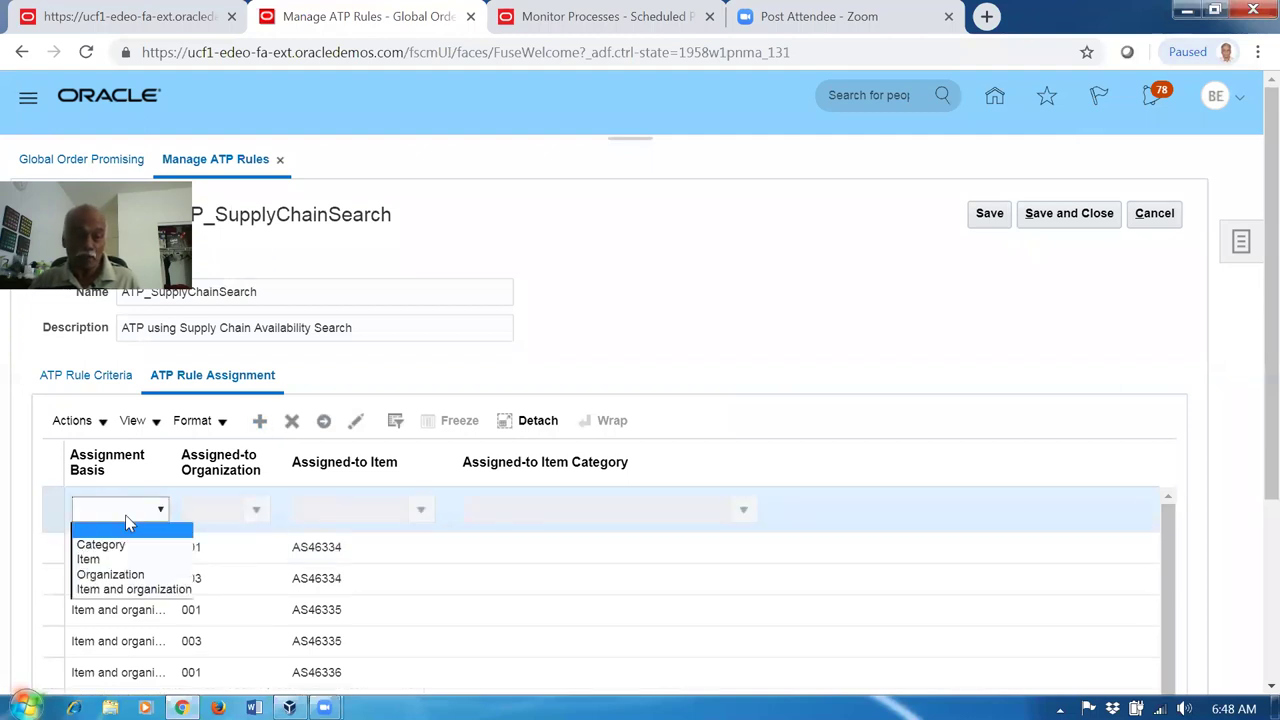
{"action": "left_click", "coordinate": [134, 590]}
{"action": "left_click", "coordinate": [217, 505]}
{"action": "type", "text": "B011"}
{"action": "key", "text": "Tab"}
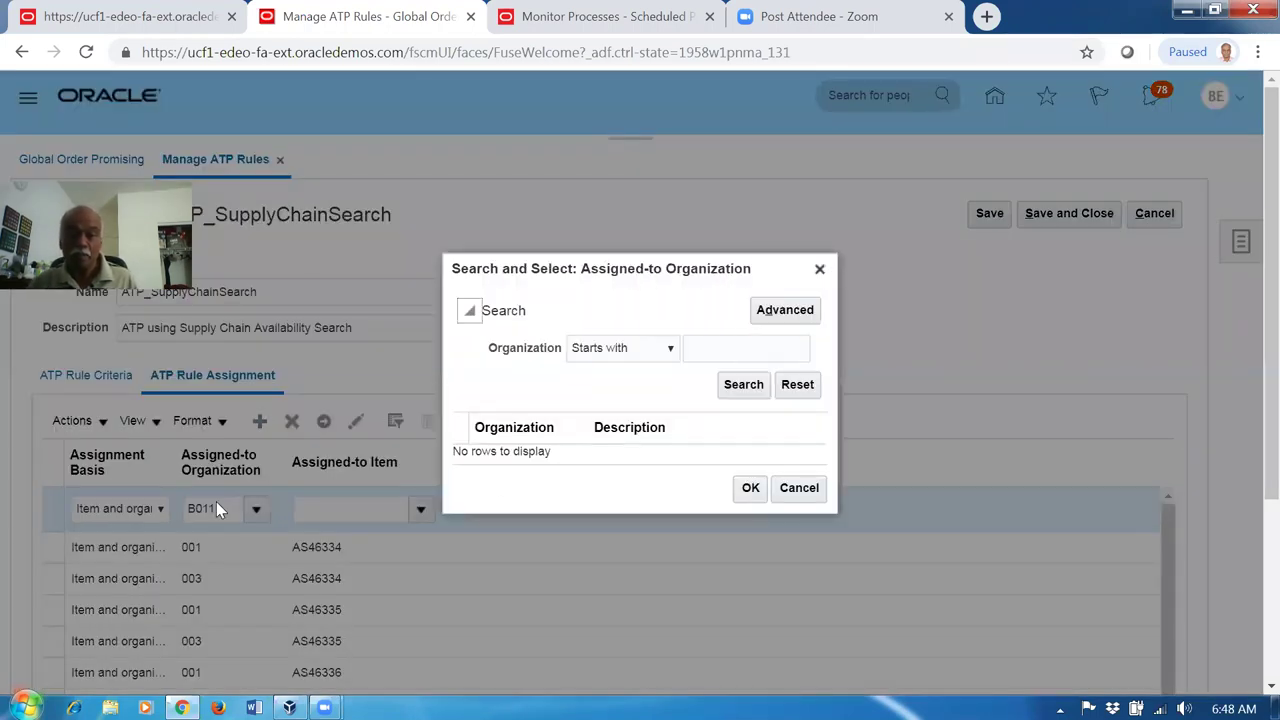
Step: Search the assignable organizations for codes starting with B01, and cancel both the lookup and the rule edit
{"action": "left_click", "coordinate": [709, 350]}
{"action": "type", "text": "B01"}
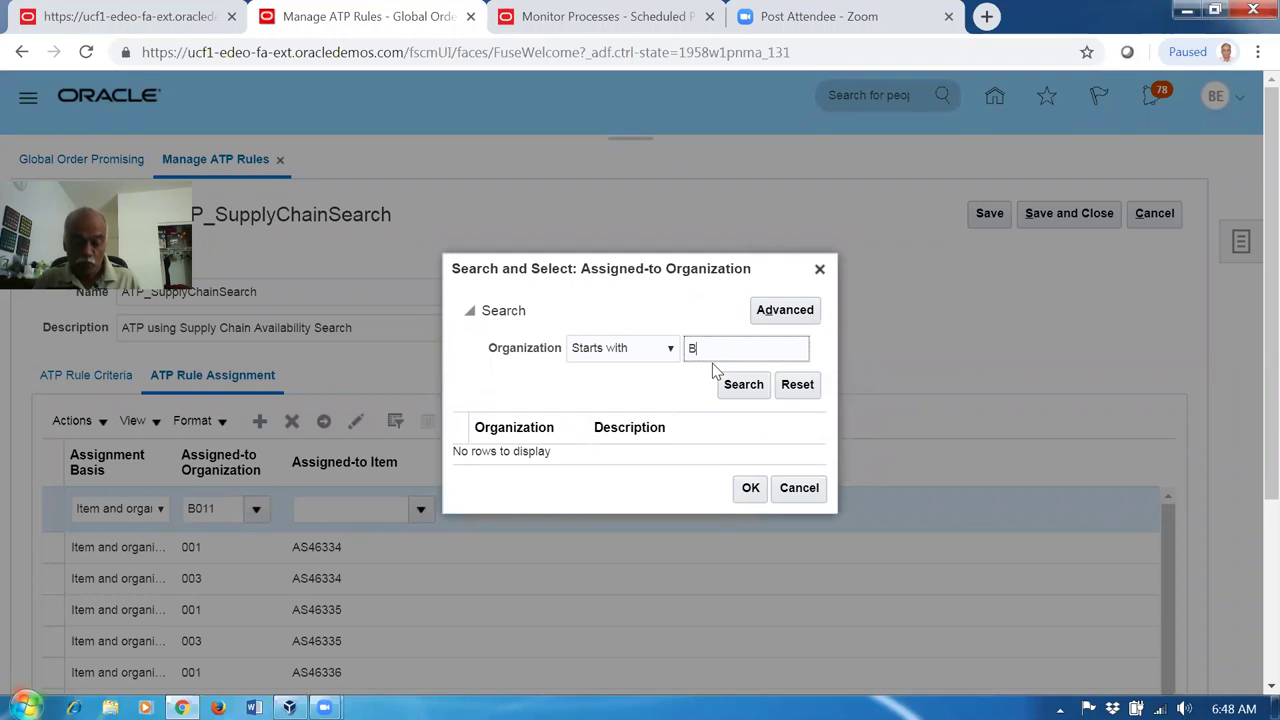
{"action": "left_click", "coordinate": [755, 394]}
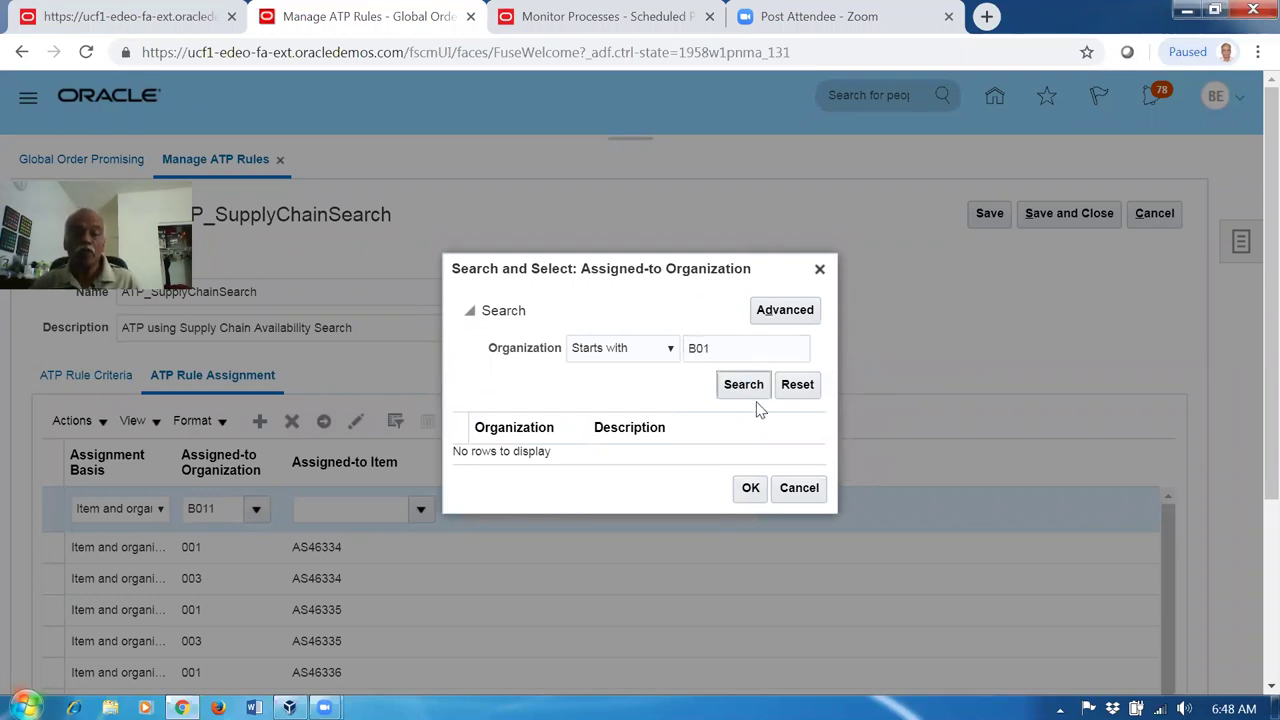
{"action": "left_click", "coordinate": [806, 490]}
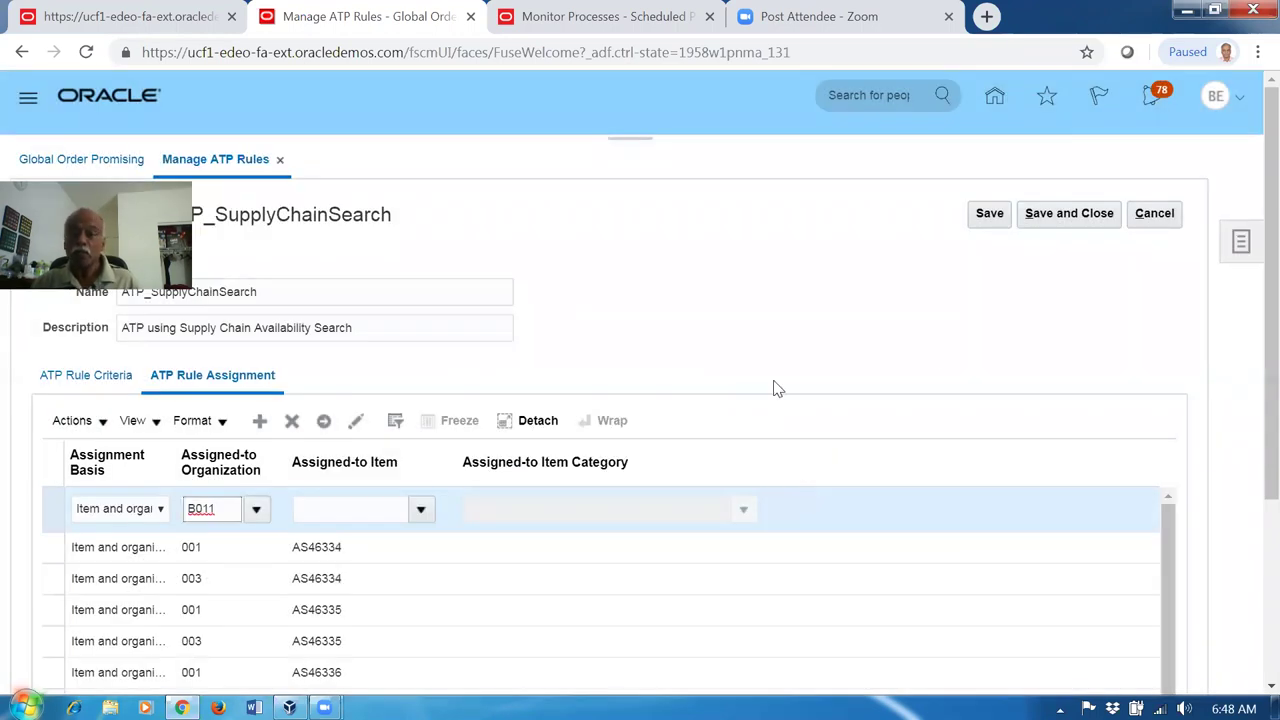
{"action": "left_click", "coordinate": [1155, 214]}
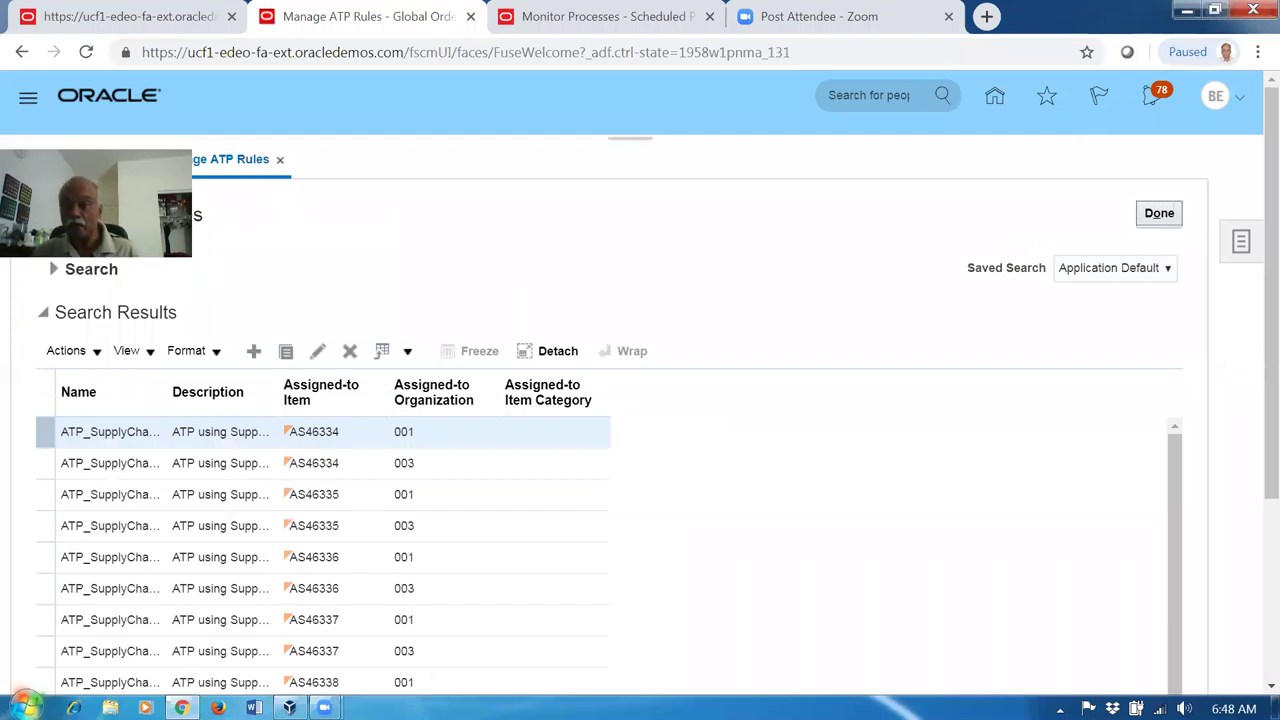
Step: Close the Manage ATP Rules task and go to Setup and Maintenance
{"action": "left_click", "coordinate": [1159, 213]}
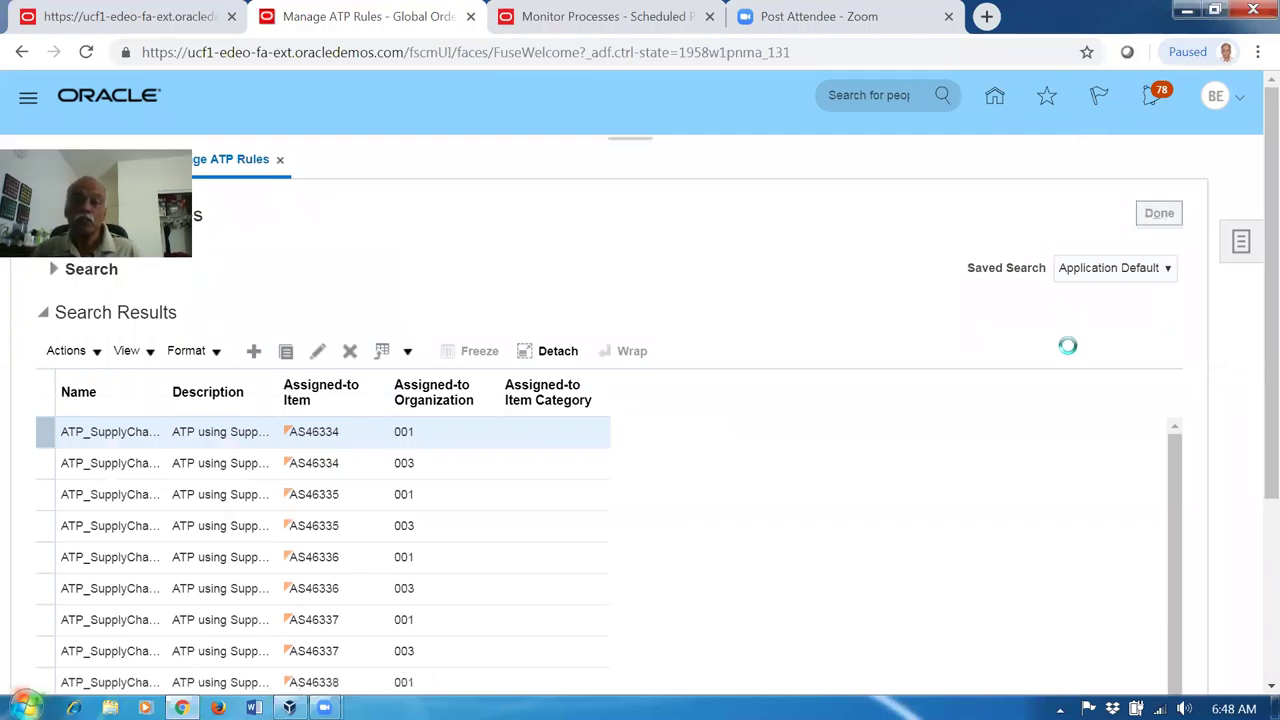
{"action": "left_click", "coordinate": [1243, 242]}
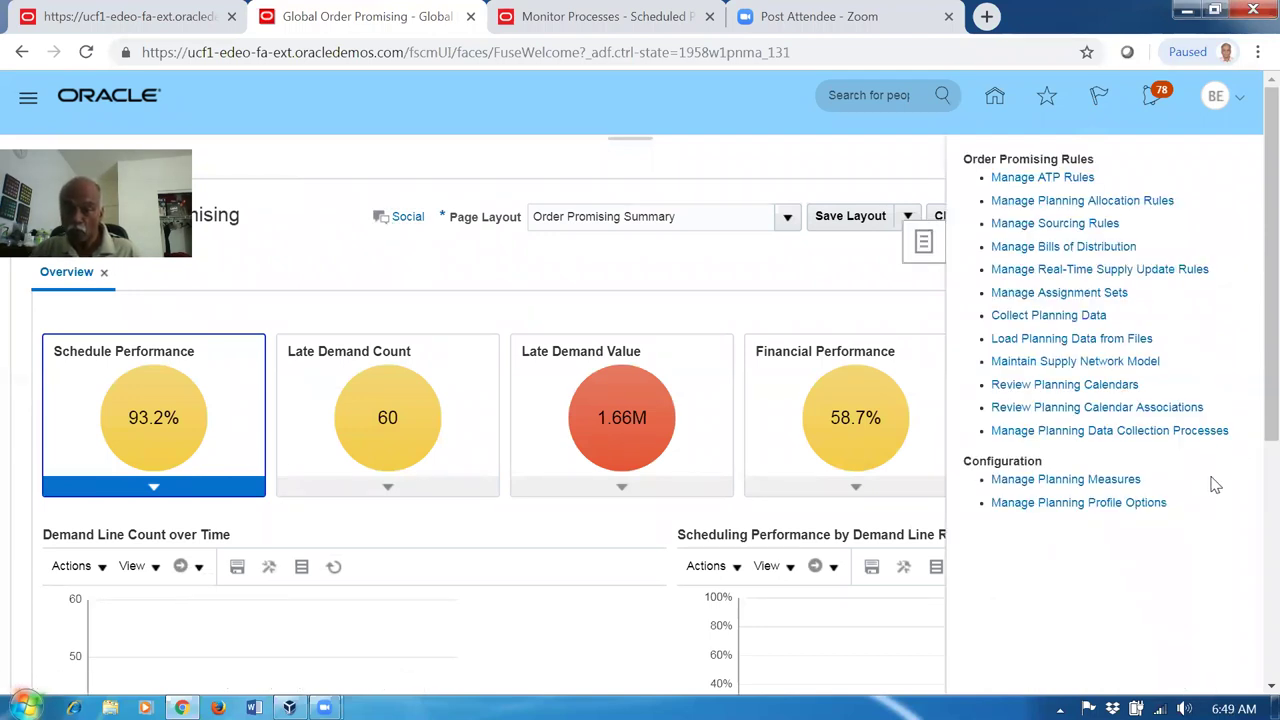
{"action": "left_click", "coordinate": [778, 176]}
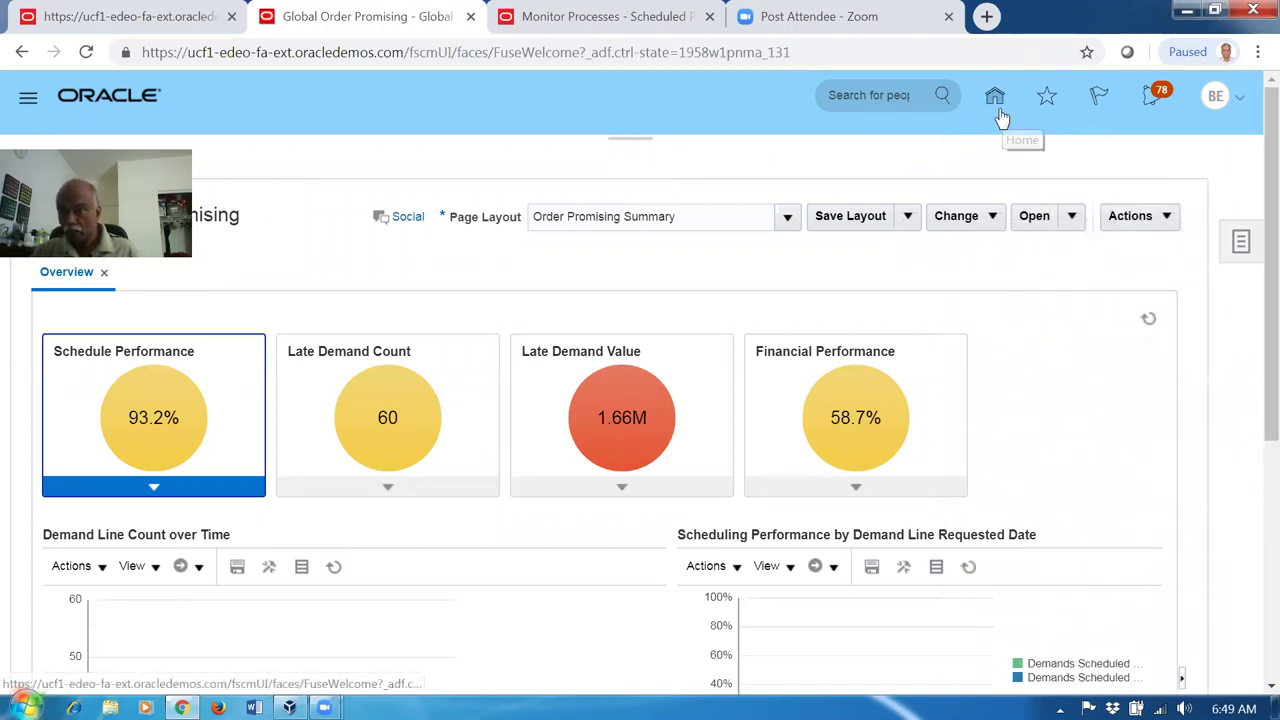
{"action": "left_click", "coordinate": [1222, 97]}
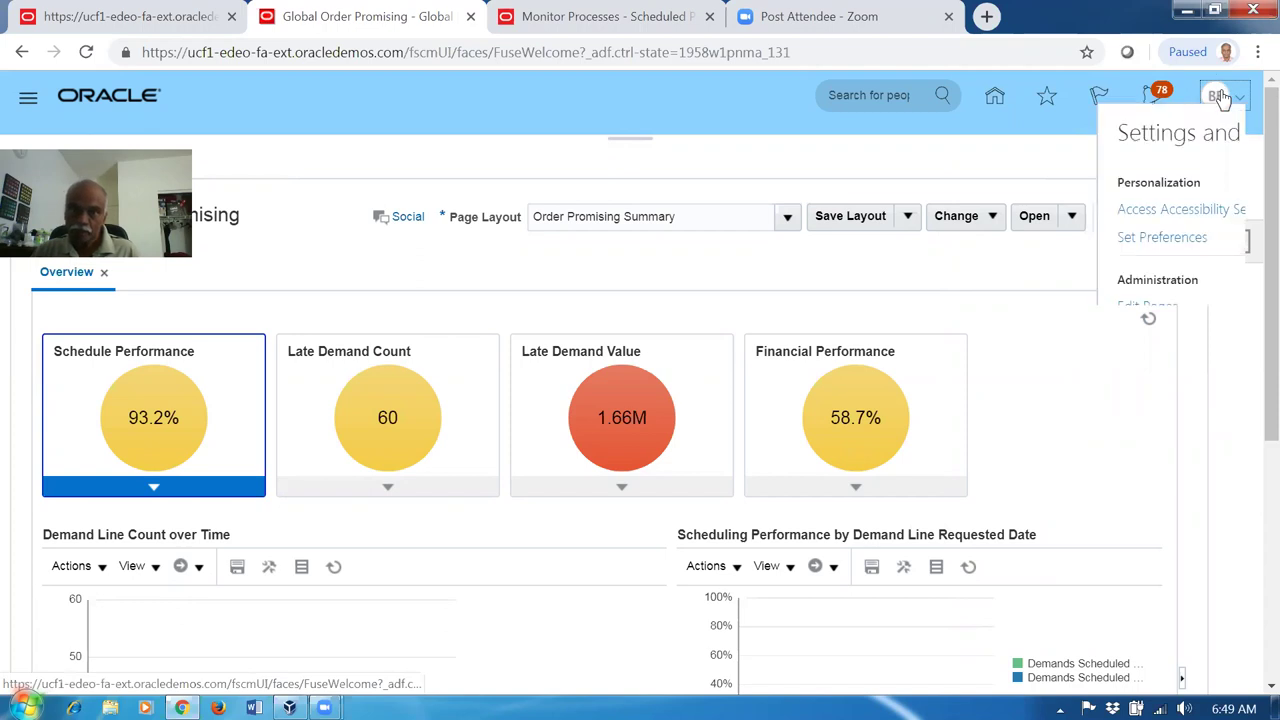
{"action": "left_click", "coordinate": [928, 420]}
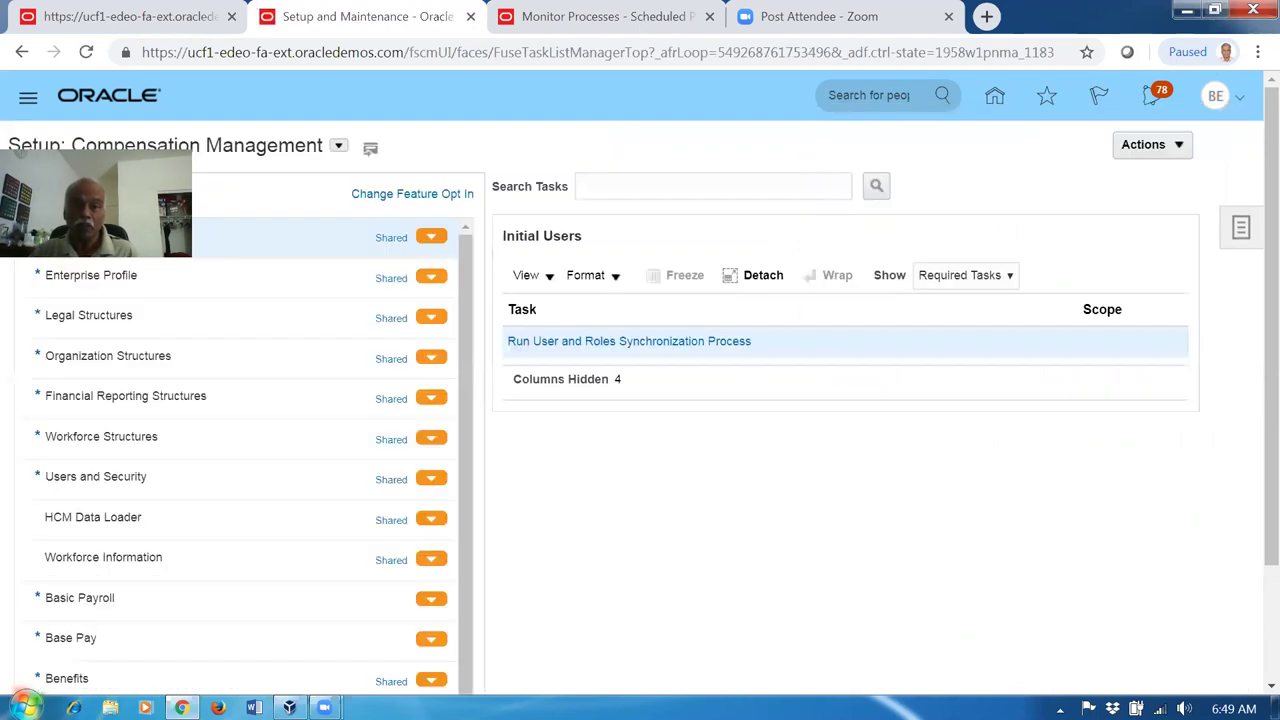
Step: Switch the setup offering to Supply Chain Planning and list all tasks of its Supply Chain Planning Configuration area
{"action": "left_click", "coordinate": [339, 147]}
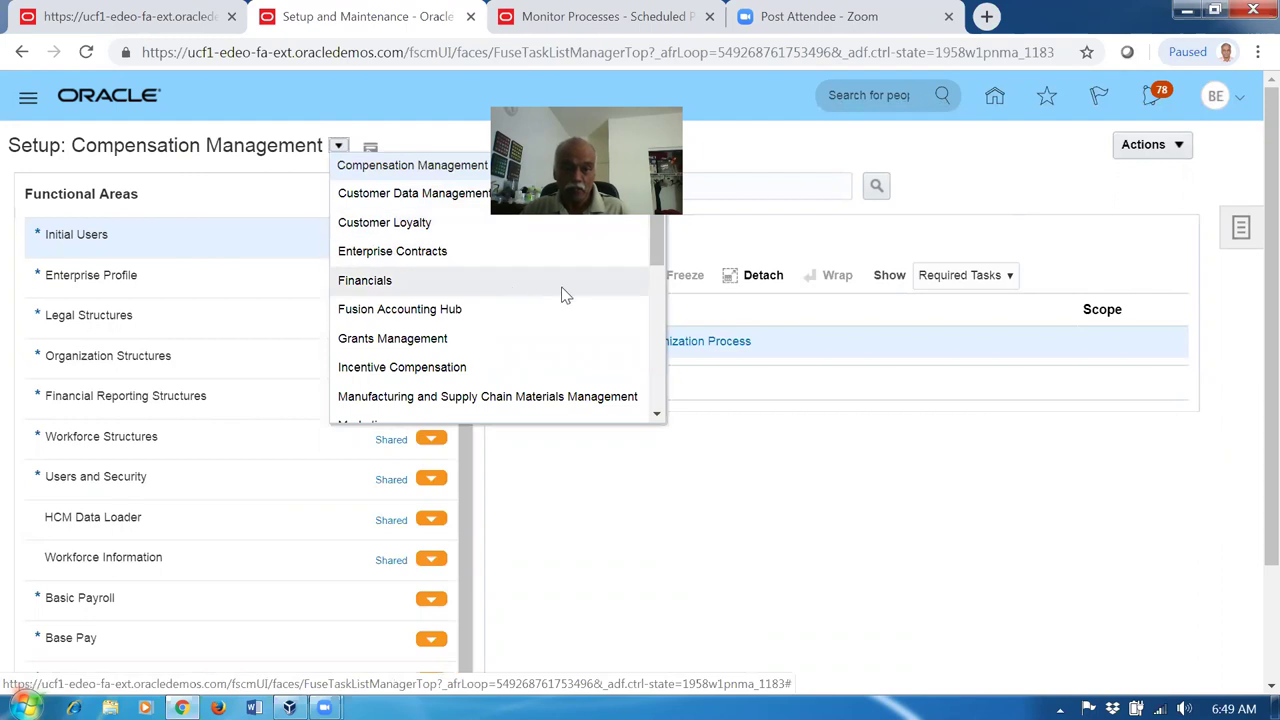
{"action": "left_click_drag", "start_coordinate": [661, 258], "coordinate": [691, 405]}
{"action": "left_click", "coordinate": [450, 352]}
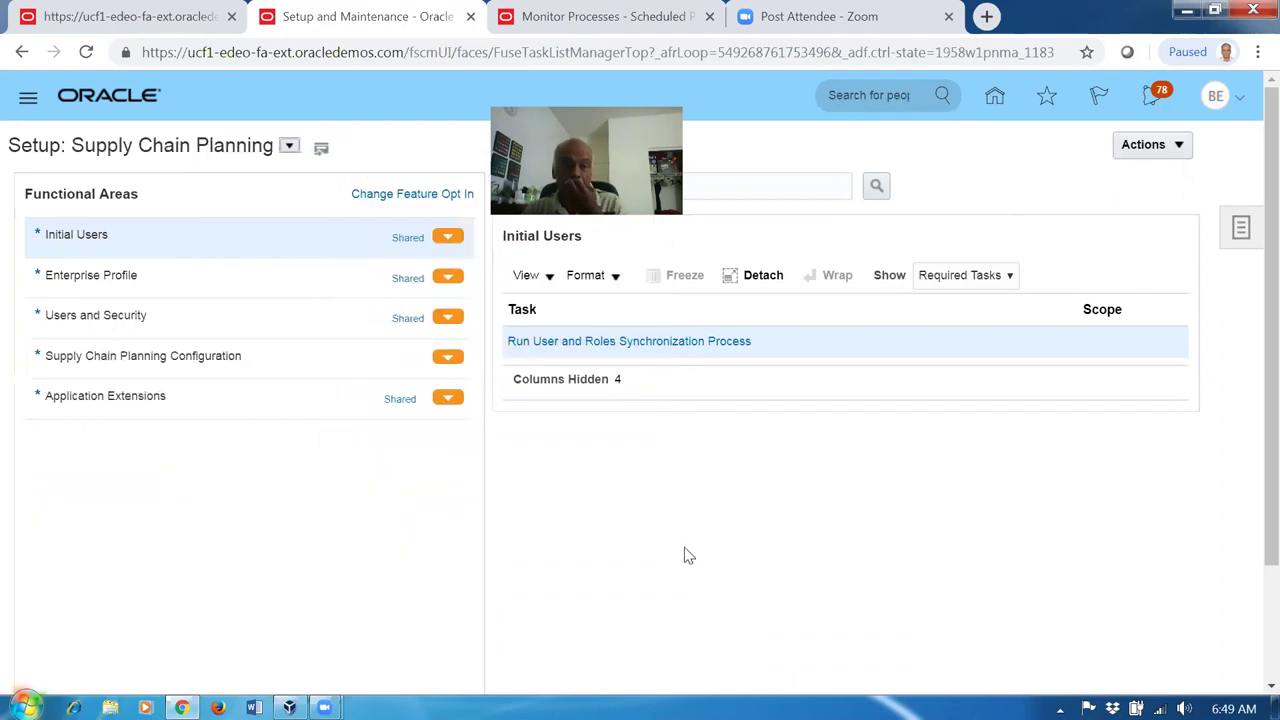
{"action": "left_click", "coordinate": [276, 356]}
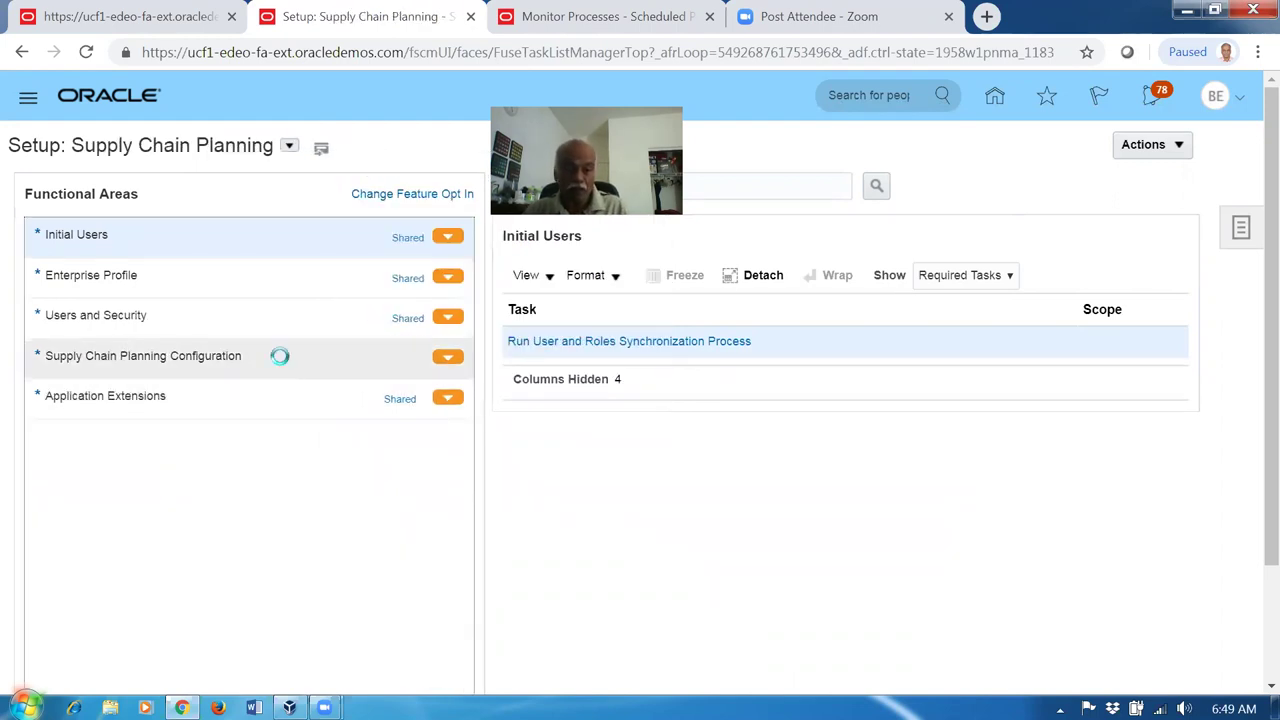
{"action": "left_click", "coordinate": [988, 278]}
{"action": "left_click", "coordinate": [938, 297]}
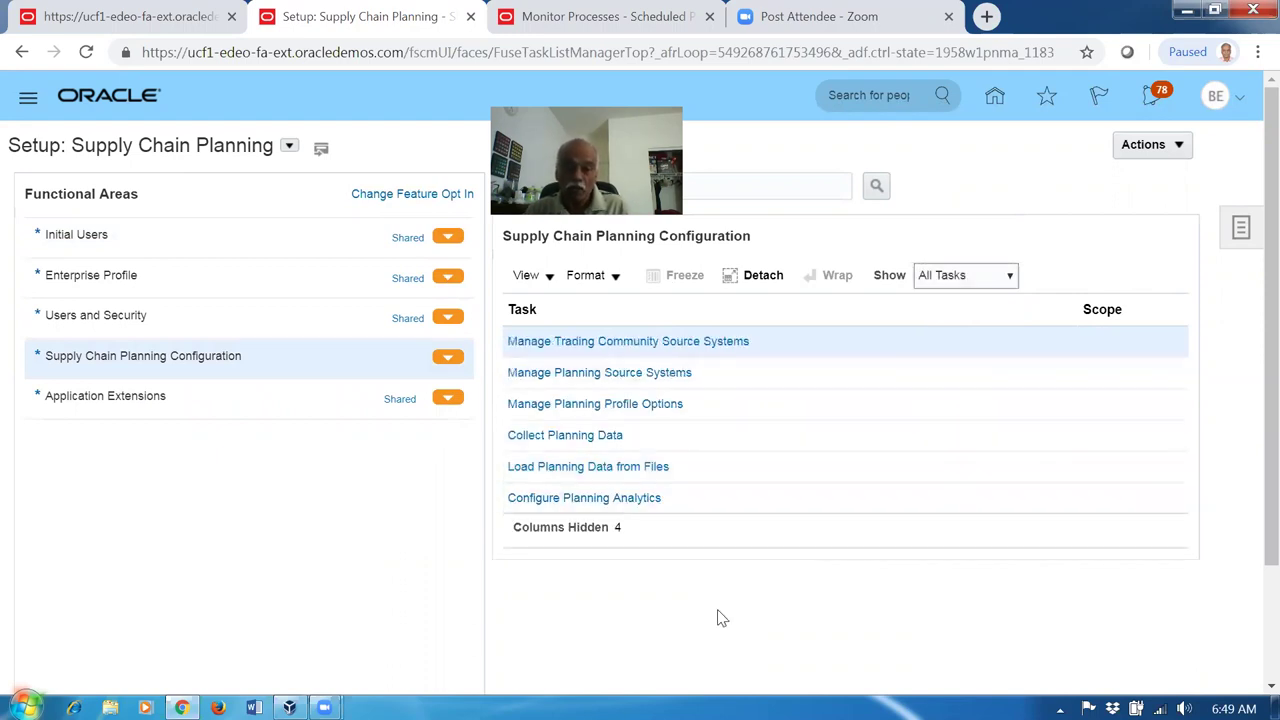
Step: Go to Manage Planning Source Systems and open the organization list of the OPS source system
{"action": "left_click", "coordinate": [580, 380]}
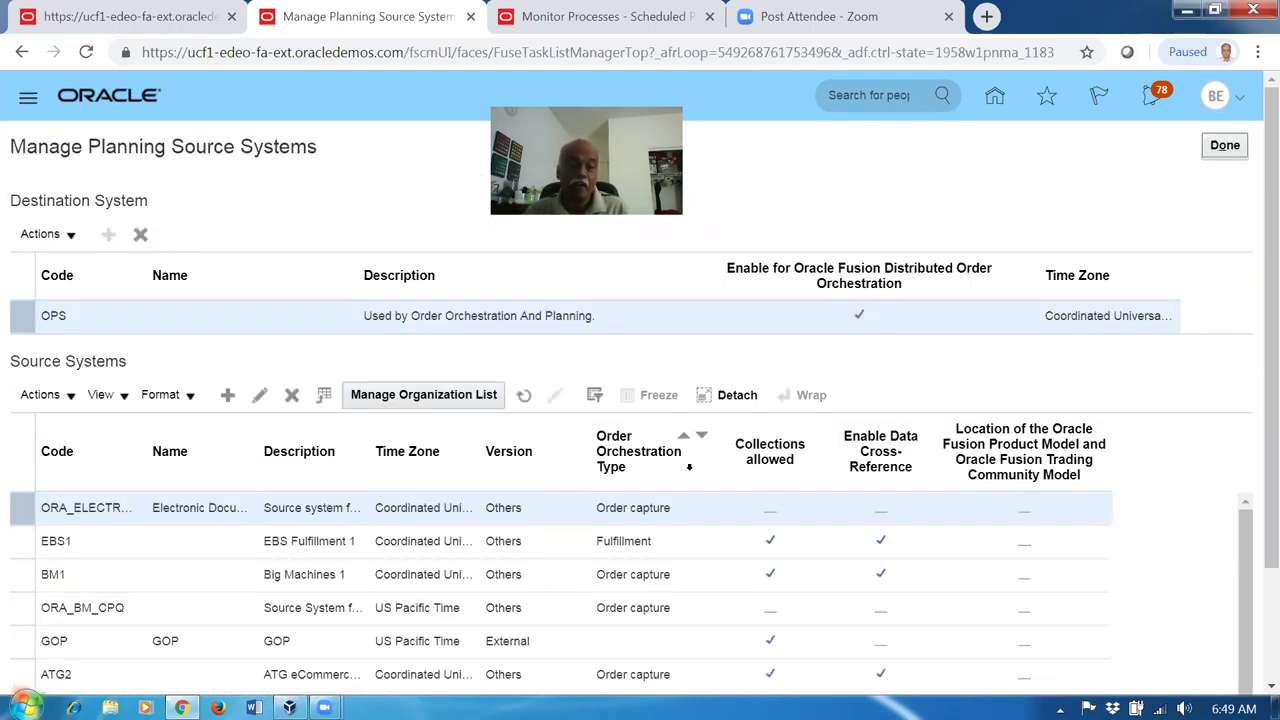
{"action": "scroll", "coordinate": [1252, 321], "scroll_direction": "down", "scroll_amount": 1}
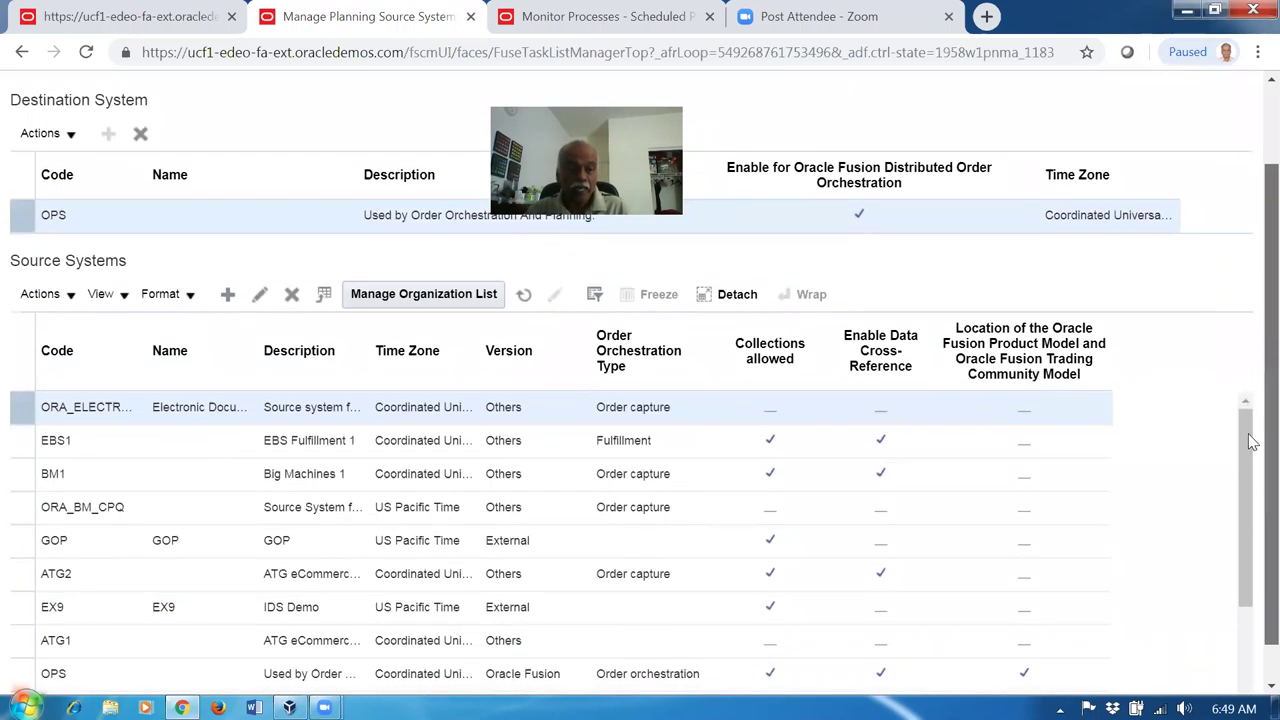
{"action": "scroll", "coordinate": [1252, 441], "scroll_direction": "down", "scroll_amount": 1}
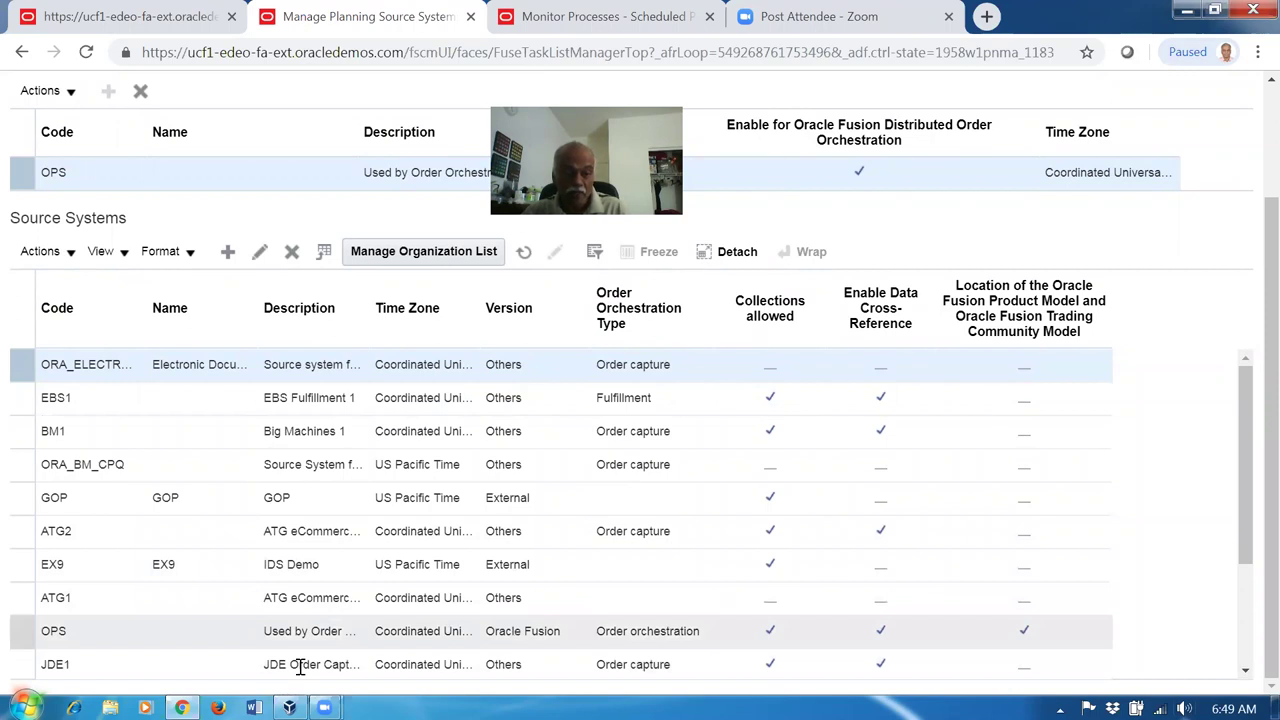
{"action": "left_click", "coordinate": [300, 632]}
{"action": "left_click", "coordinate": [425, 253]}
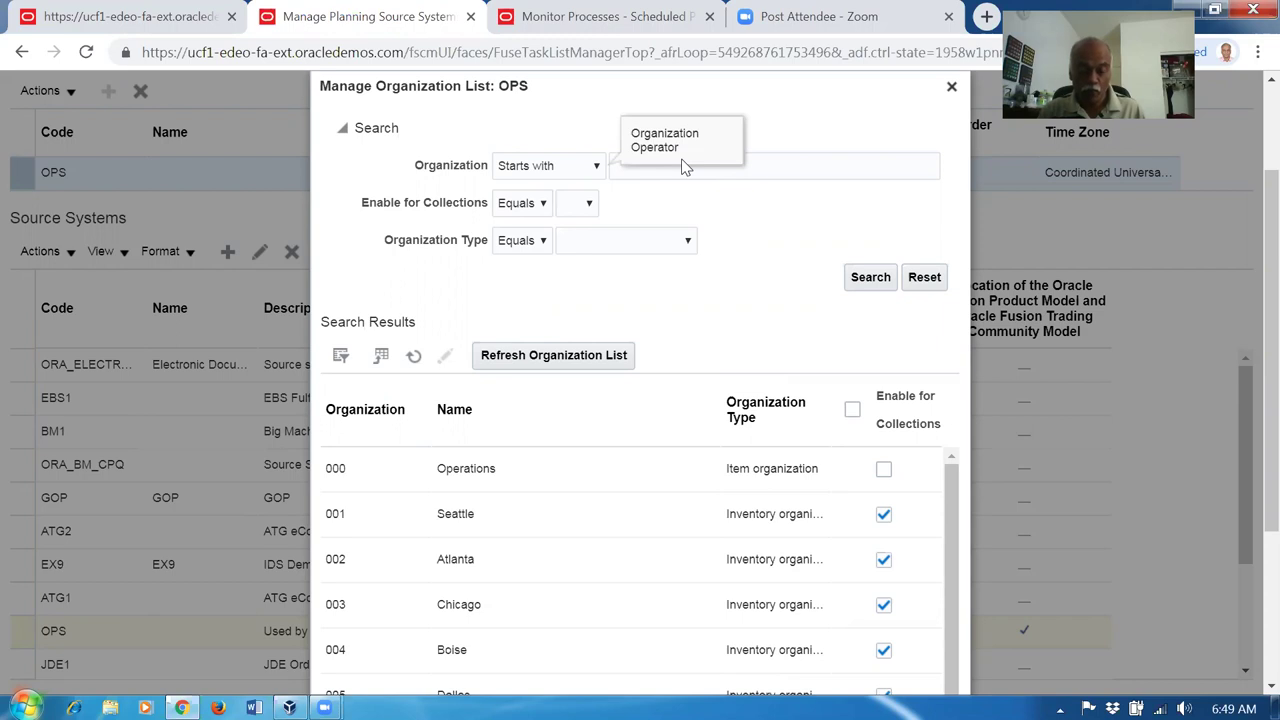
Step: Search the OPS organization list for organizations starting with B01, and close the list without saving
{"action": "left_click", "coordinate": [866, 277]}
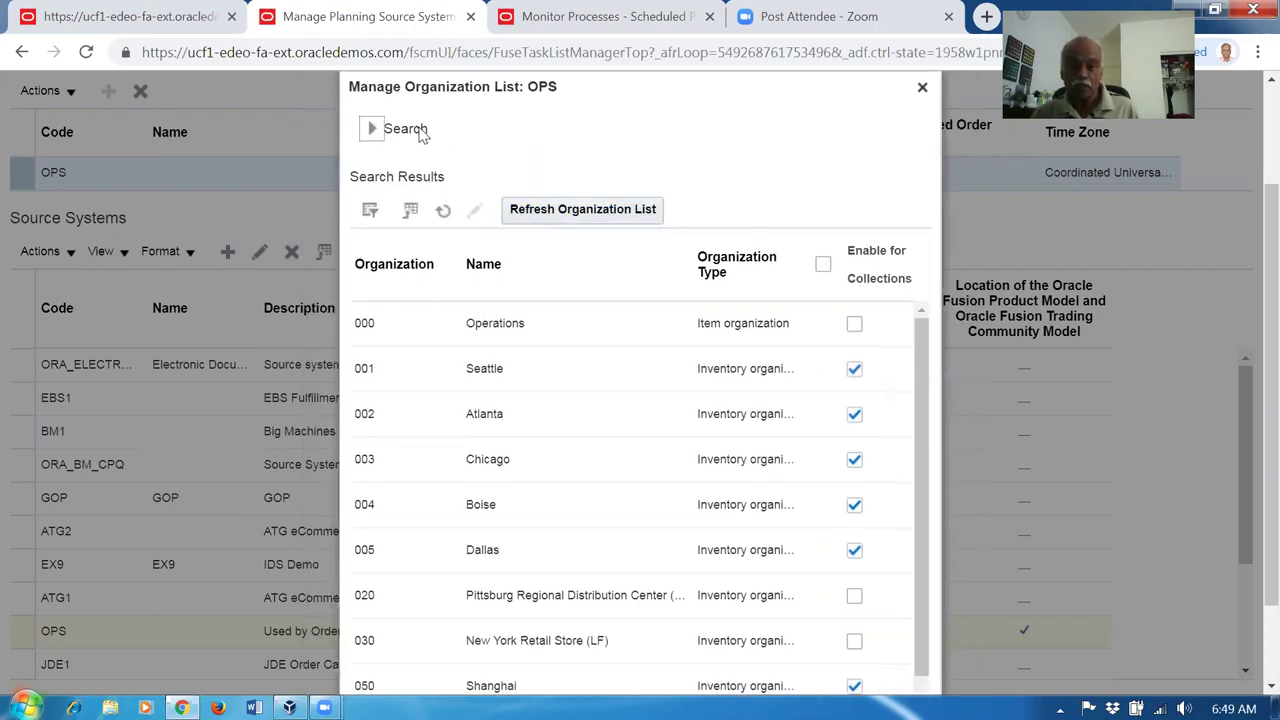
{"action": "left_click", "coordinate": [378, 130]}
{"action": "left_click", "coordinate": [680, 164]}
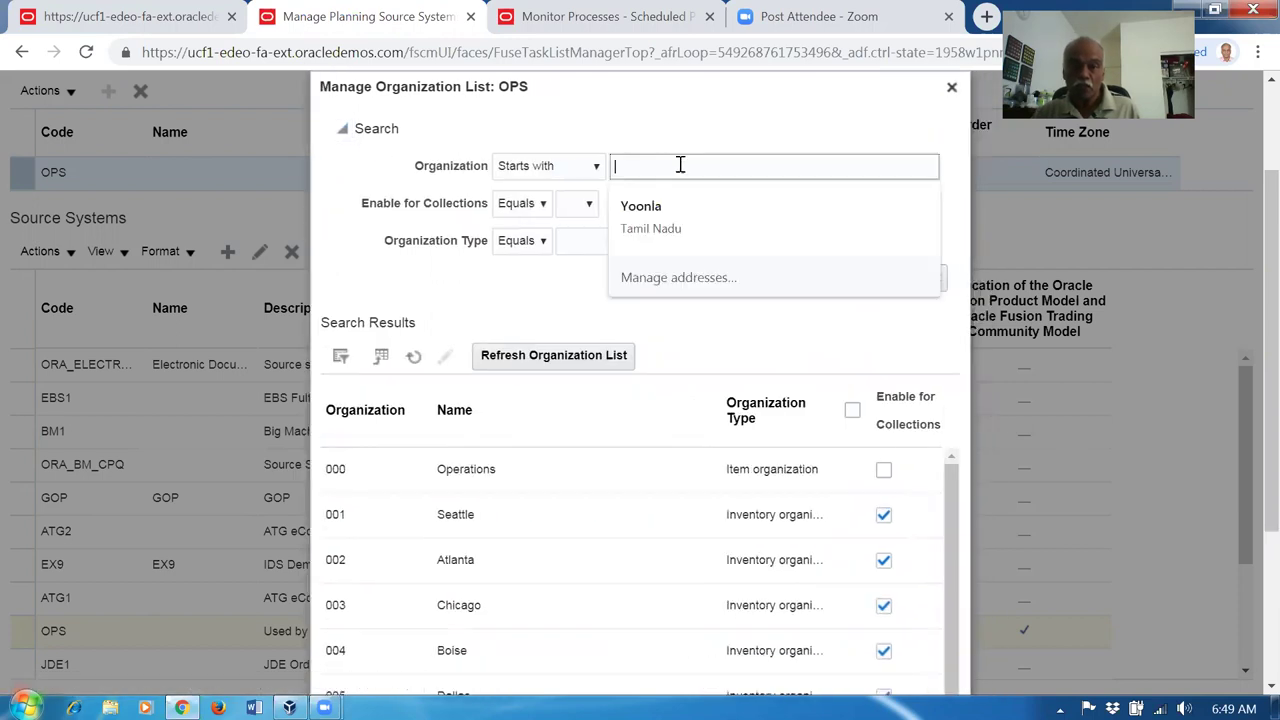
{"action": "type", "text": "Boi"}
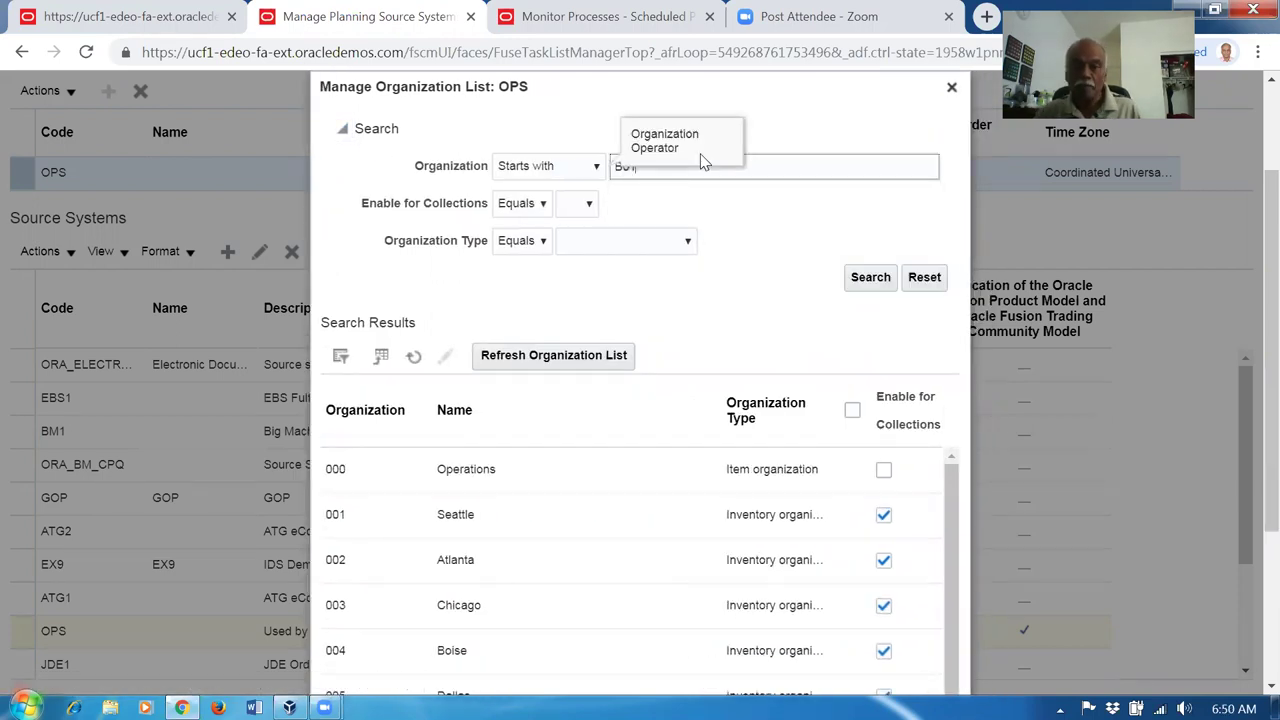
{"action": "type", "text": "1"}
{"action": "left_click", "coordinate": [861, 286]}
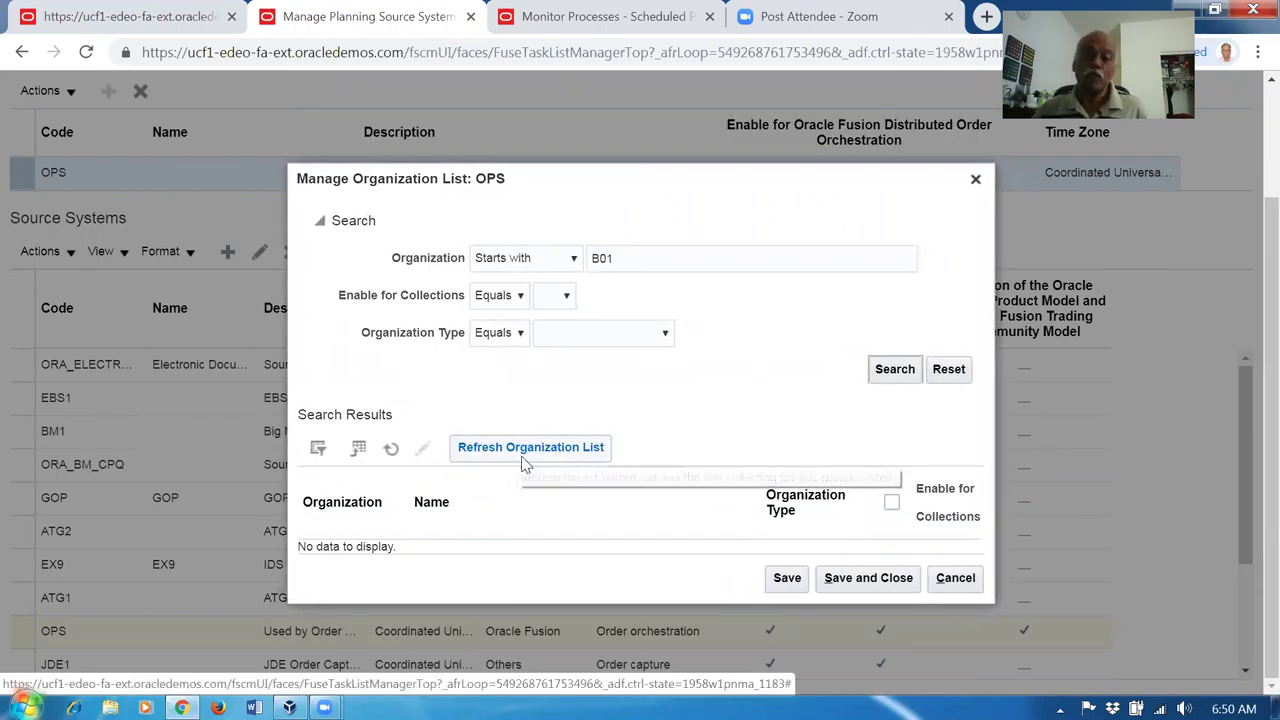
{"action": "left_click", "coordinate": [957, 578]}
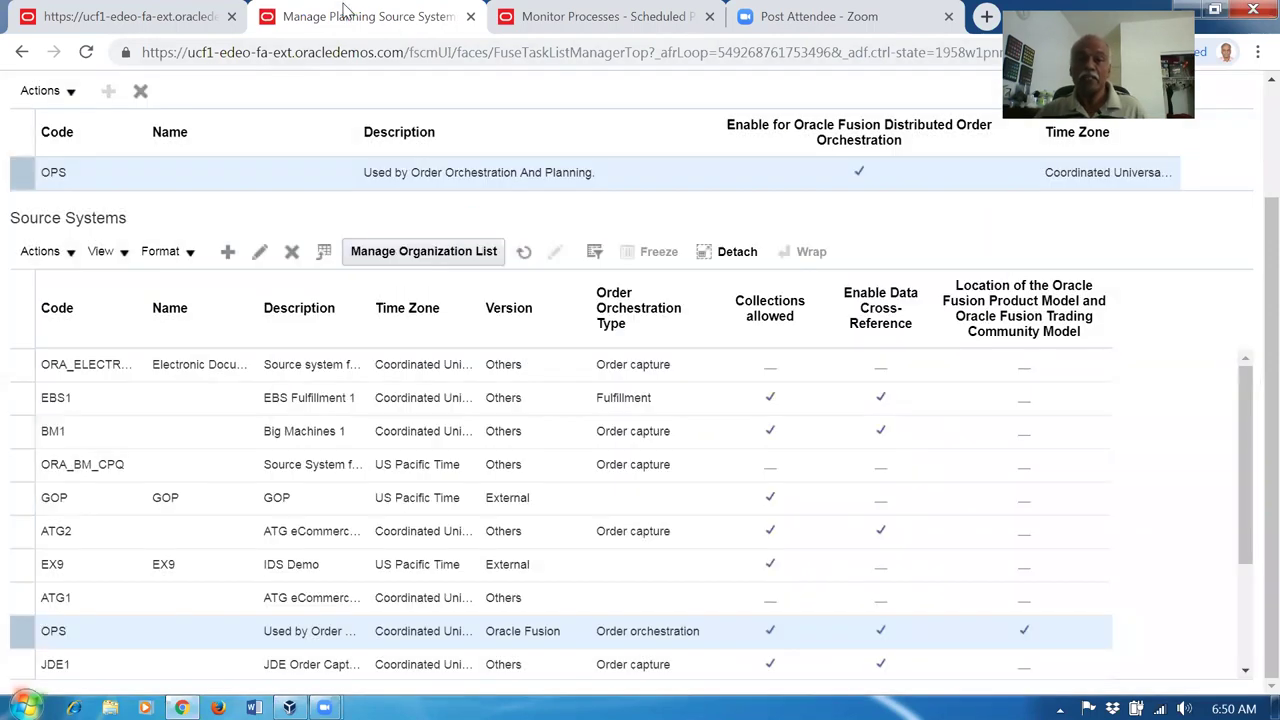
Step: Duplicate the current browser tab and open Setup and Maintenance in the copy
{"action": "right_click", "coordinate": [343, 9]}
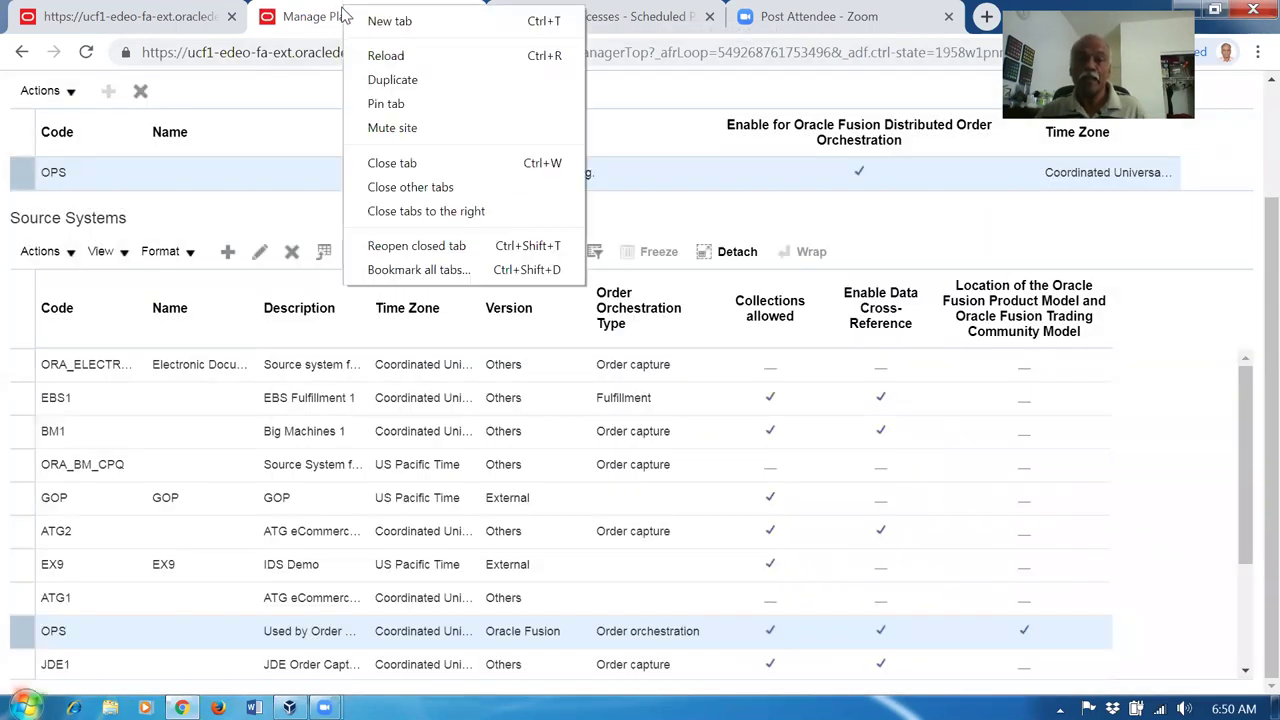
{"action": "left_click", "coordinate": [378, 80]}
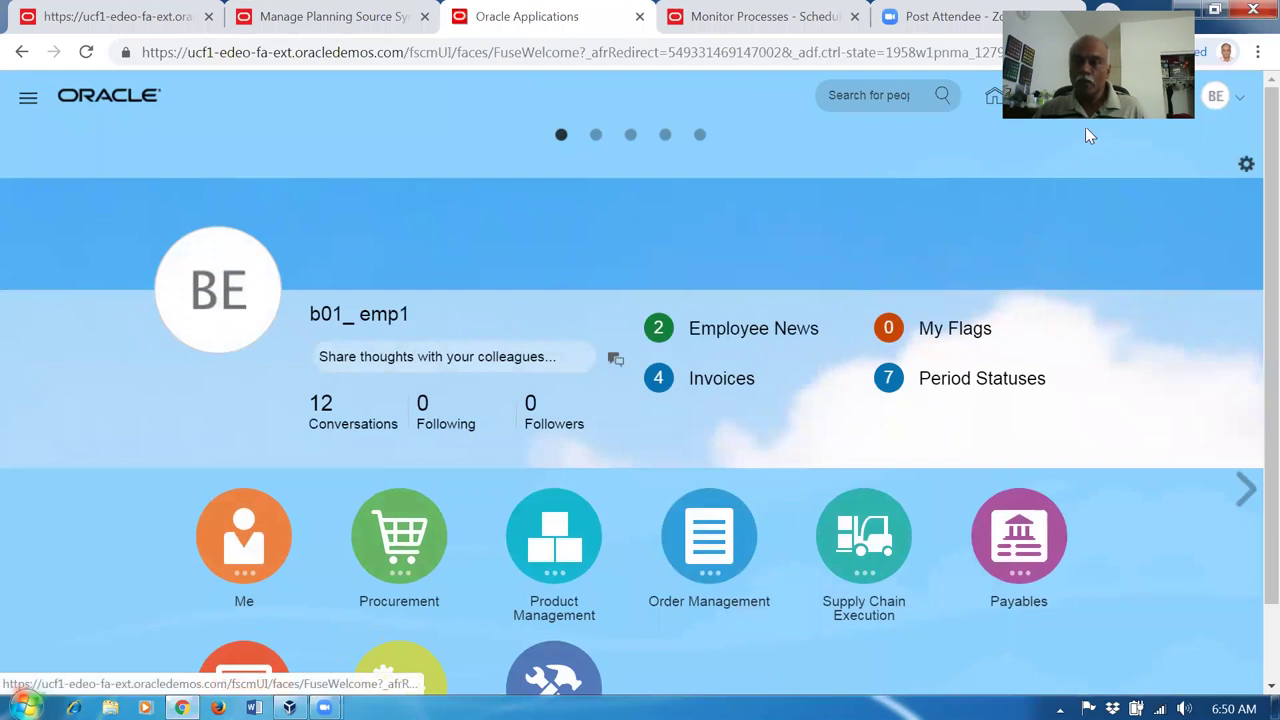
{"action": "left_click", "coordinate": [1215, 96]}
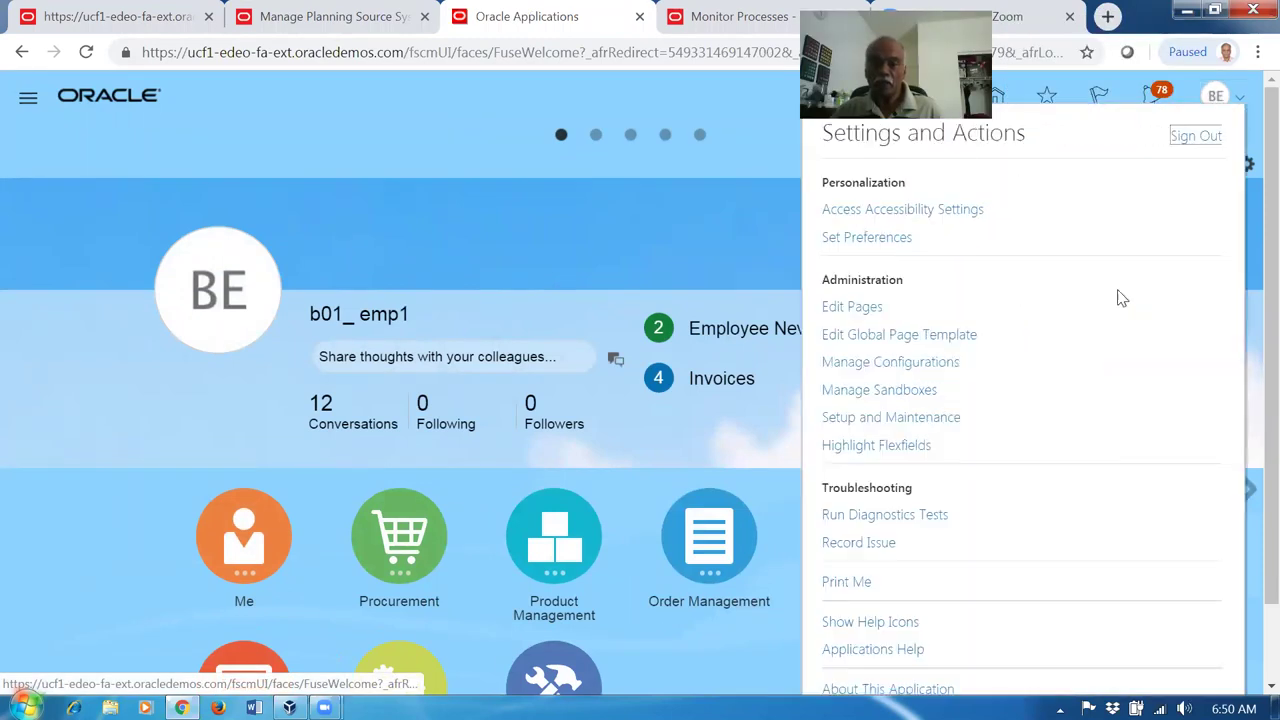
{"action": "left_click", "coordinate": [908, 420]}
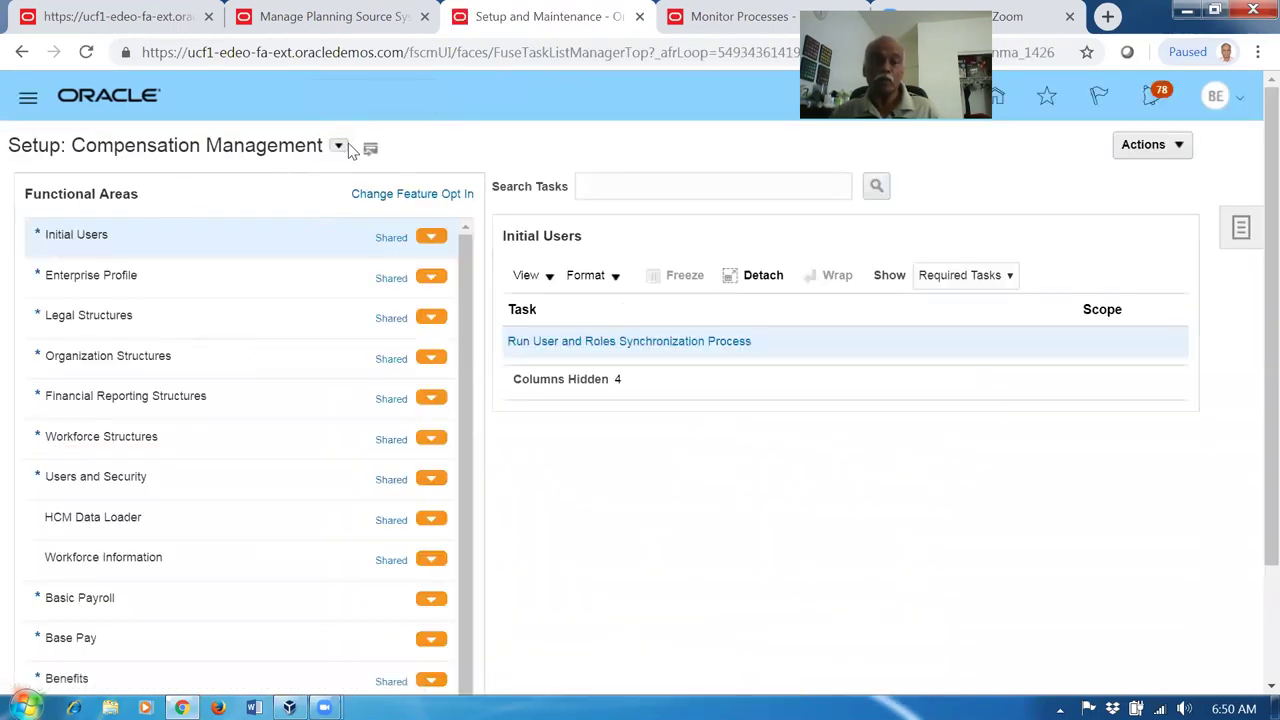
Step: In the duplicated session, select the Supply Chain Planning offering and show all Supply Chain Planning Configuration tasks
{"action": "left_click", "coordinate": [340, 147]}
{"action": "left_click_drag", "start_coordinate": [652, 243], "coordinate": [668, 376]}
{"action": "left_click", "coordinate": [462, 394]}
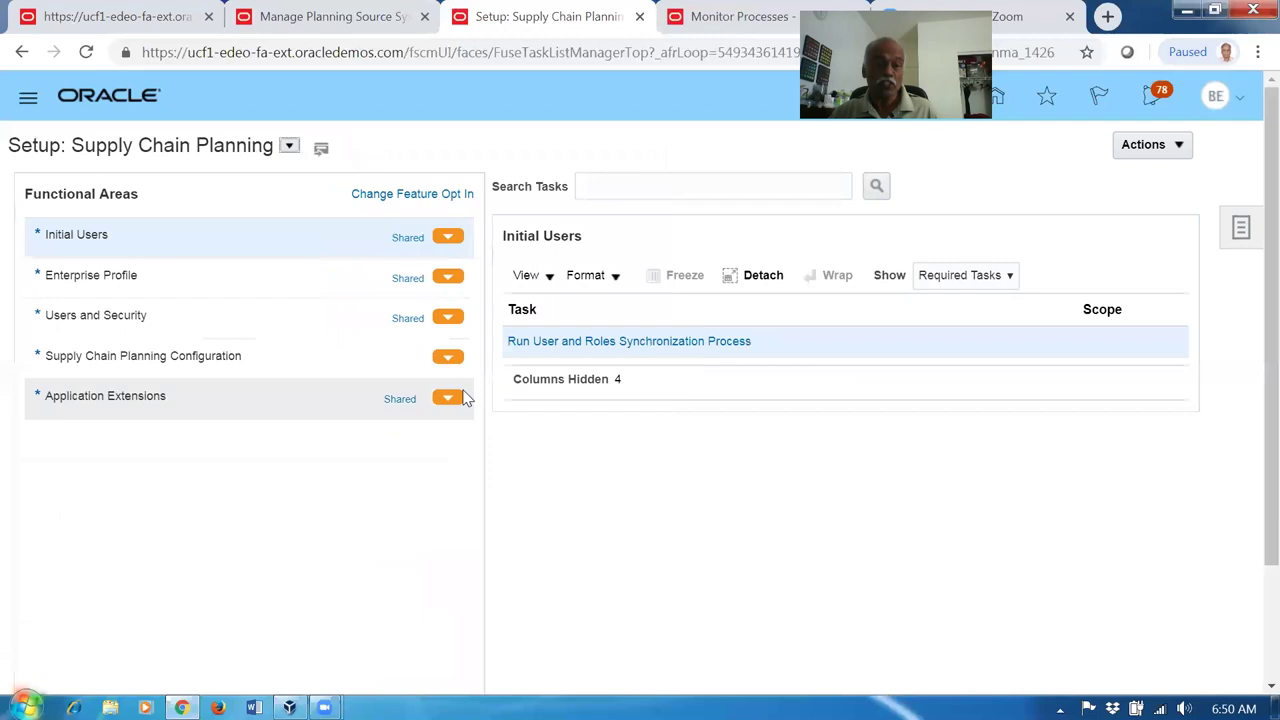
{"action": "left_click", "coordinate": [245, 355]}
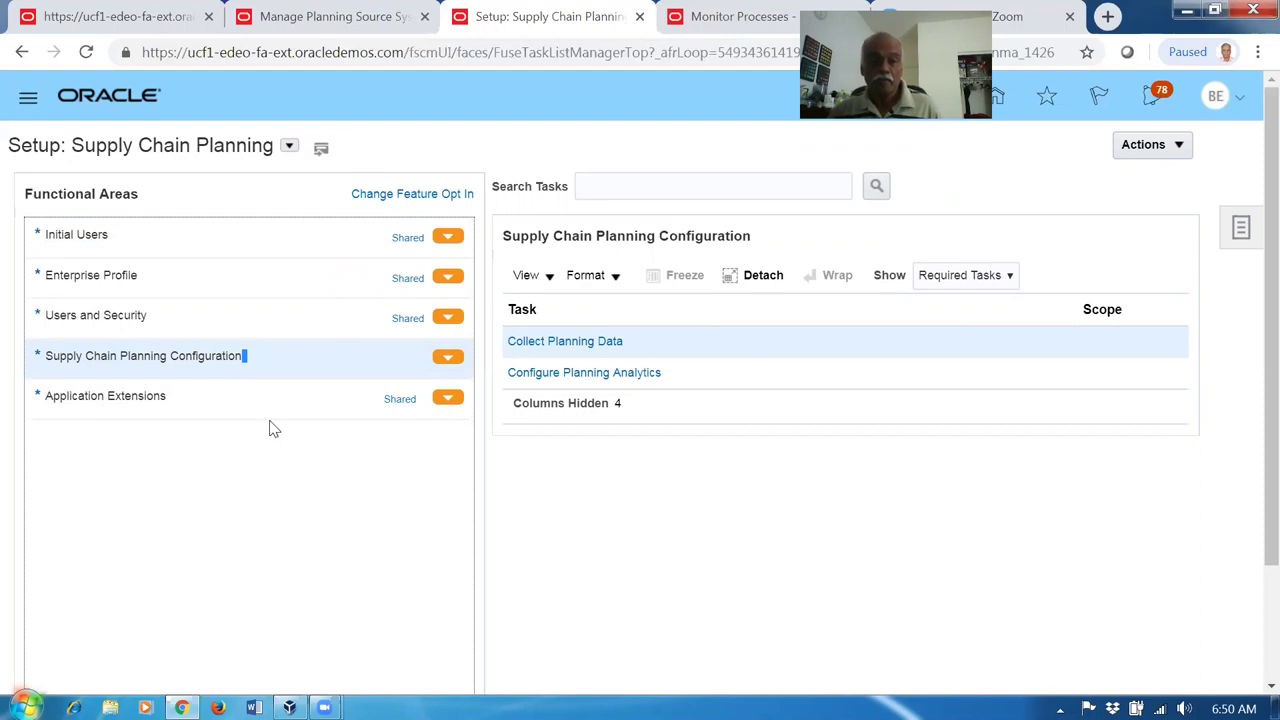
{"action": "left_click", "coordinate": [988, 276]}
{"action": "left_click", "coordinate": [970, 293]}
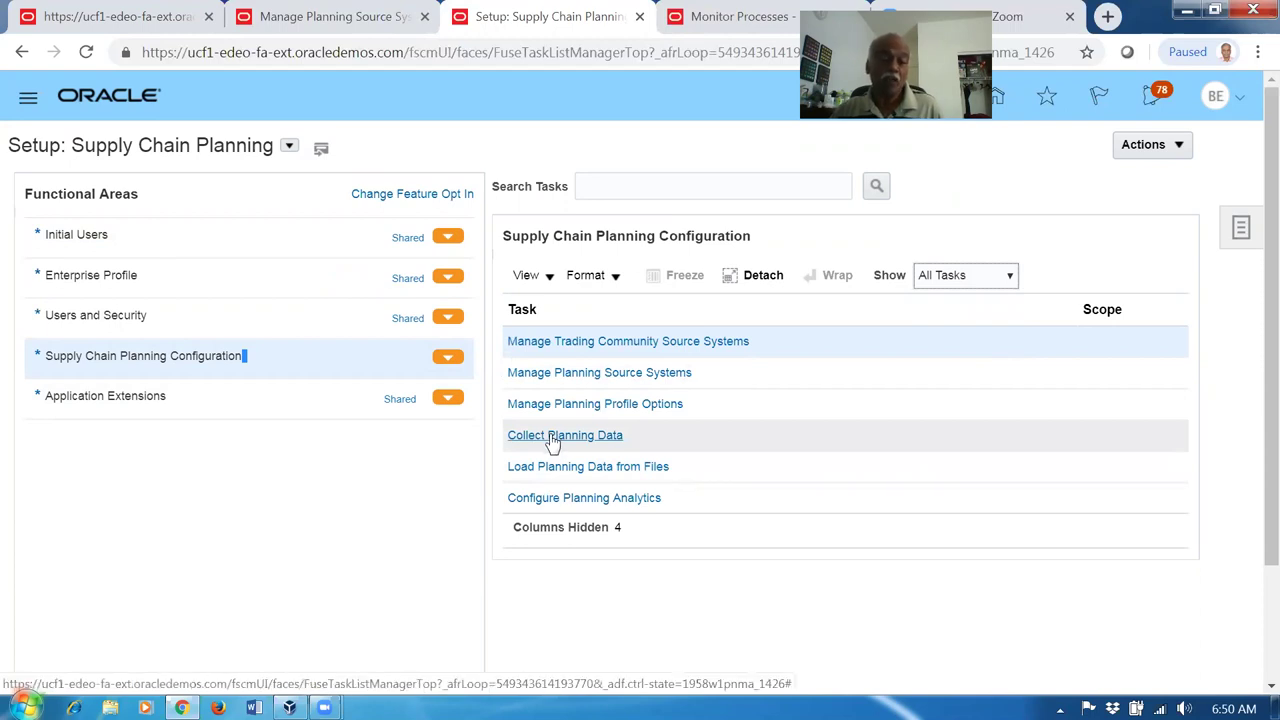
Step: Open the Collect Planning Data task and select OPS as the source system
{"action": "left_click", "coordinate": [553, 440]}
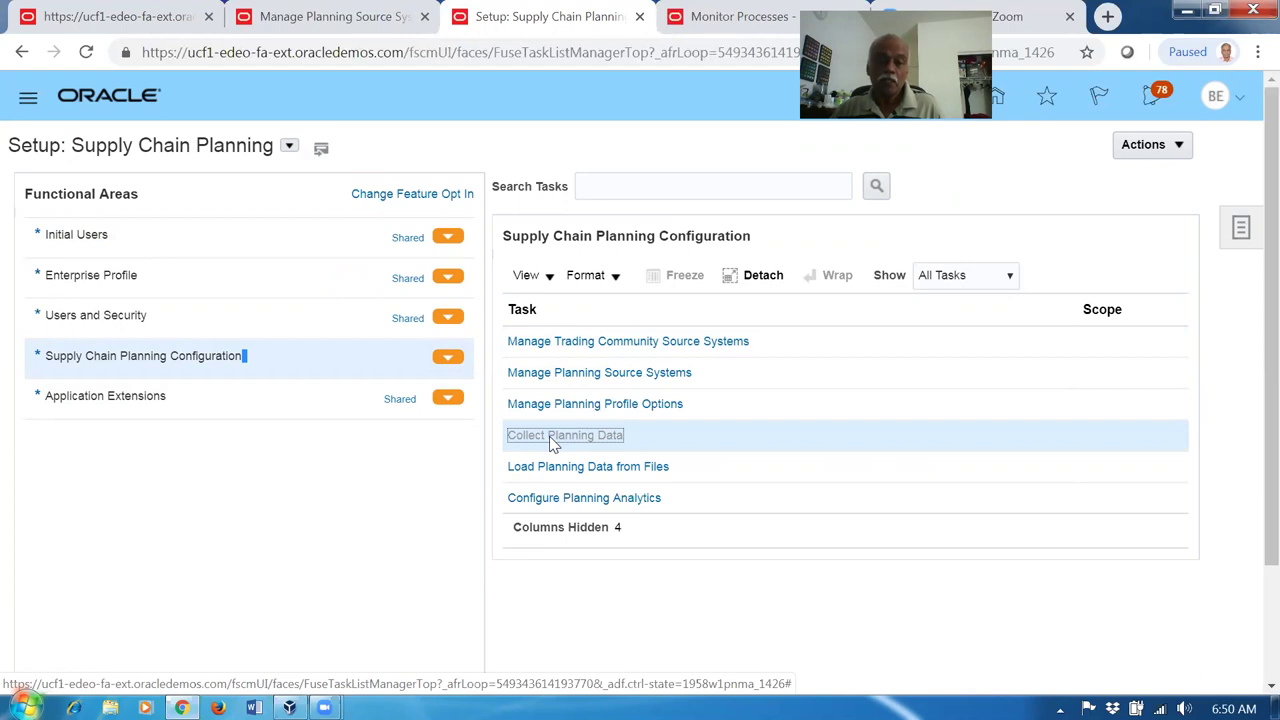
{"action": "left_click", "coordinate": [214, 262]}
{"action": "left_click", "coordinate": [214, 289]}
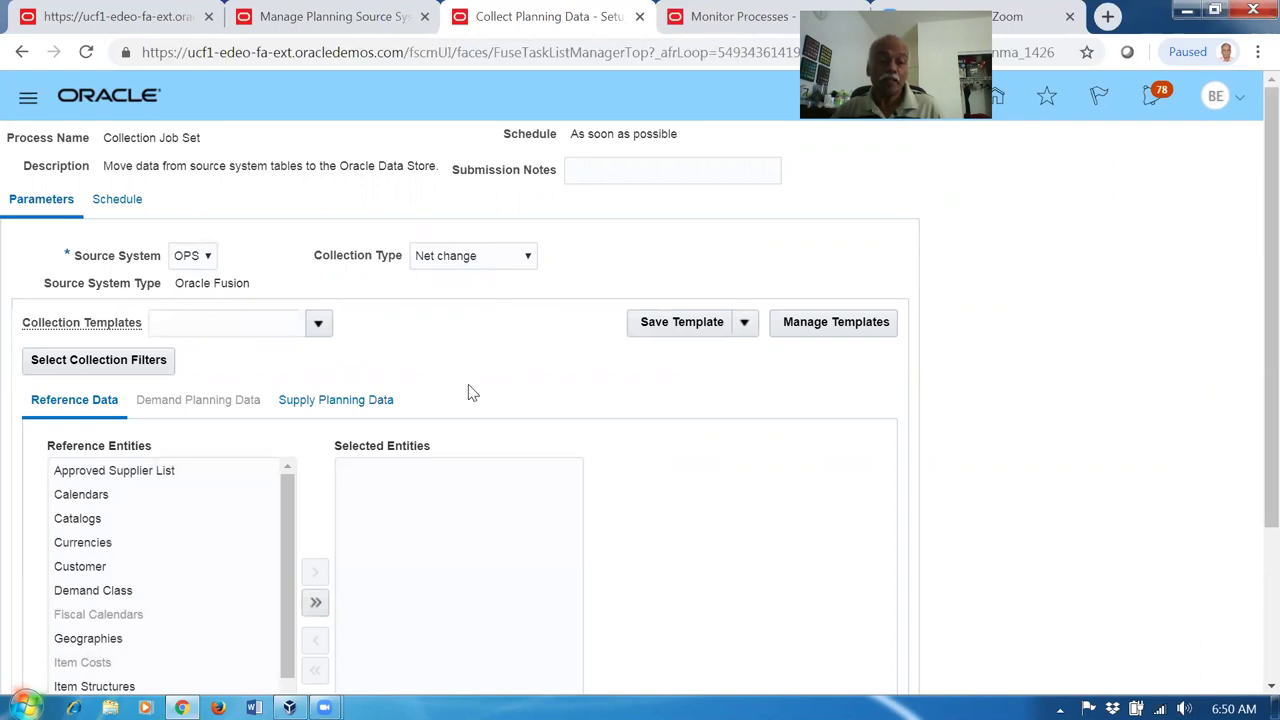
{"action": "scroll", "coordinate": [468, 392], "scroll_direction": "down", "scroll_amount": 3}
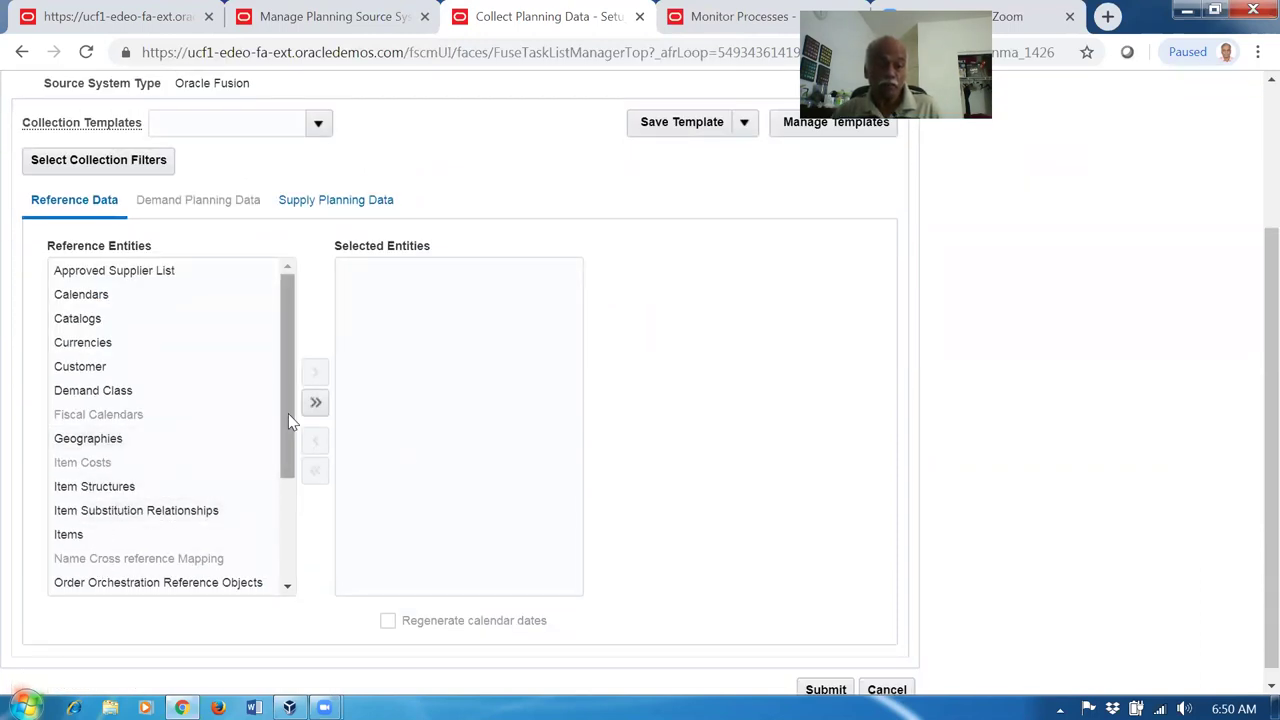
Step: Add Organizations to the selected reference entities for the planning data collection
{"action": "scroll", "coordinate": [180, 470], "scroll_direction": "down", "scroll_amount": 3}
{"action": "left_click", "coordinate": [137, 468]}
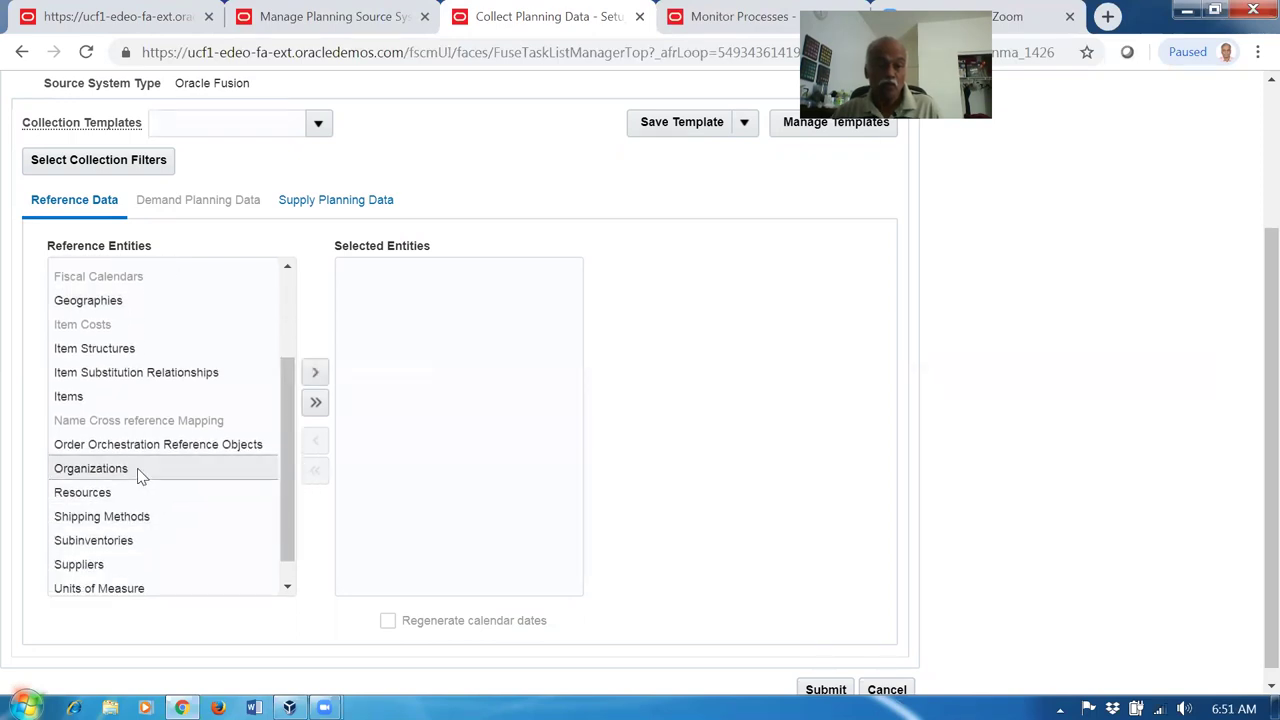
{"action": "left_click", "coordinate": [315, 372]}
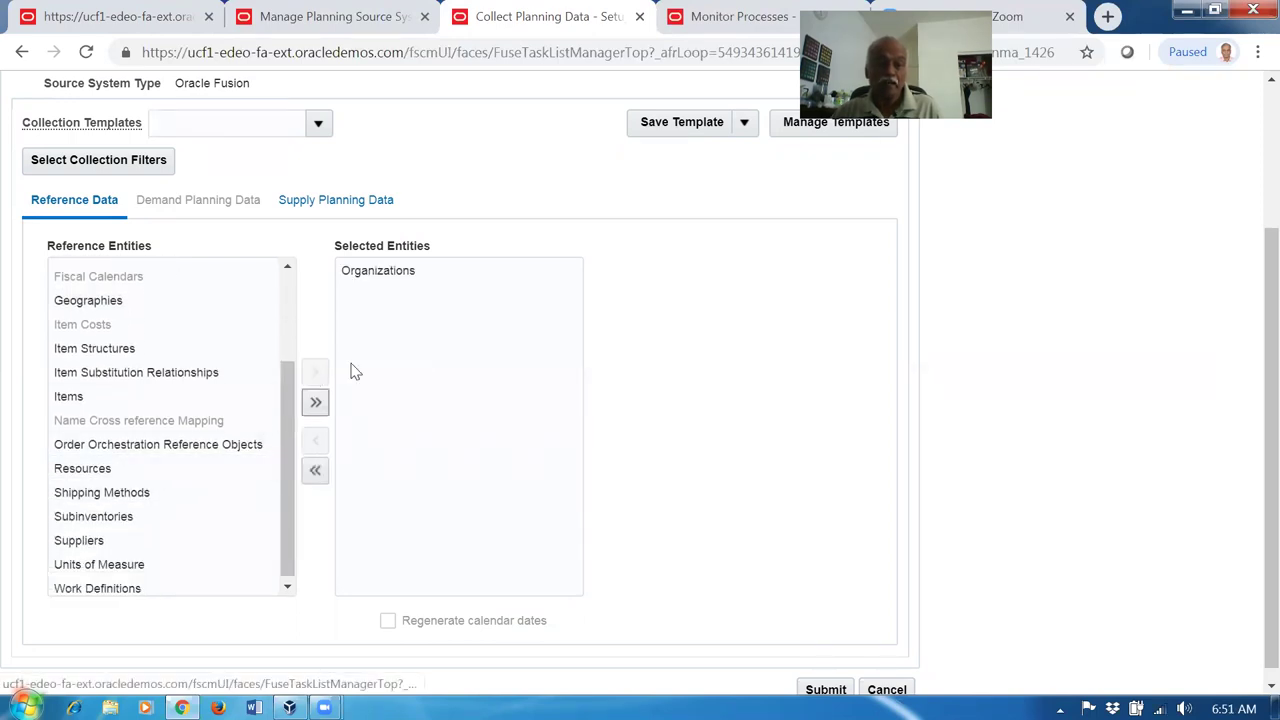
{"action": "left_click", "coordinate": [330, 203]}
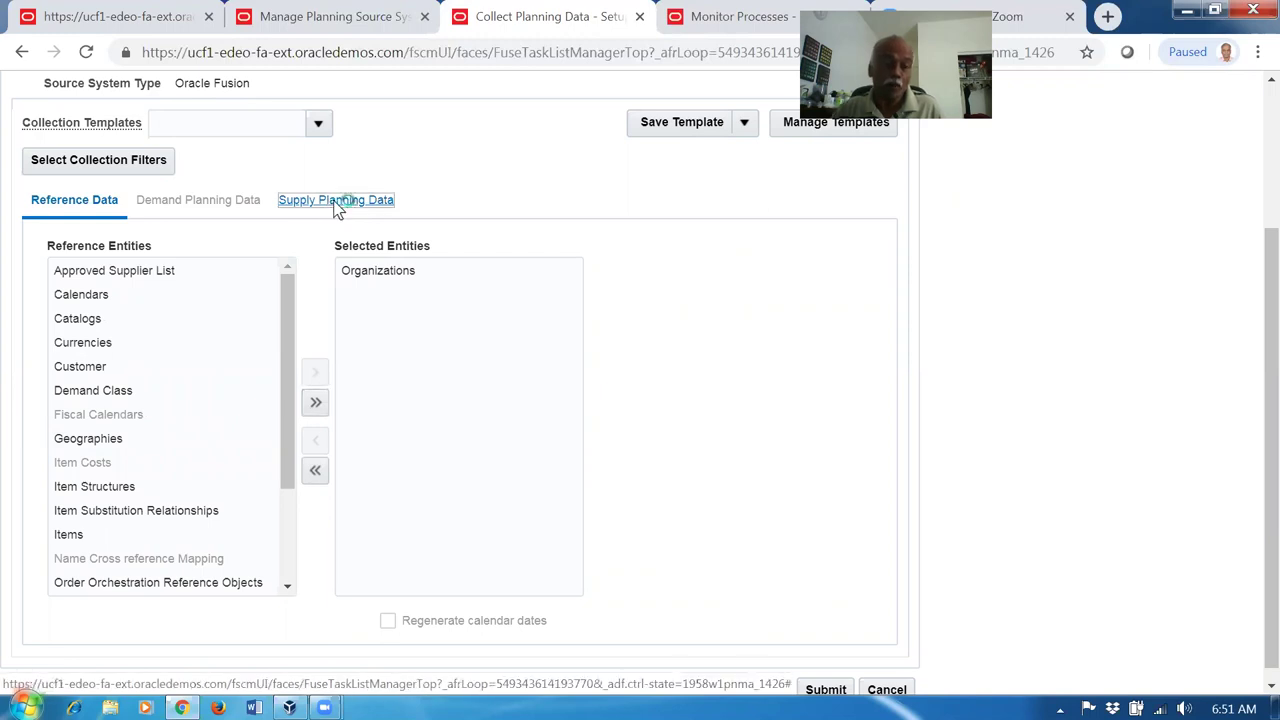
{"action": "left_click", "coordinate": [103, 206]}
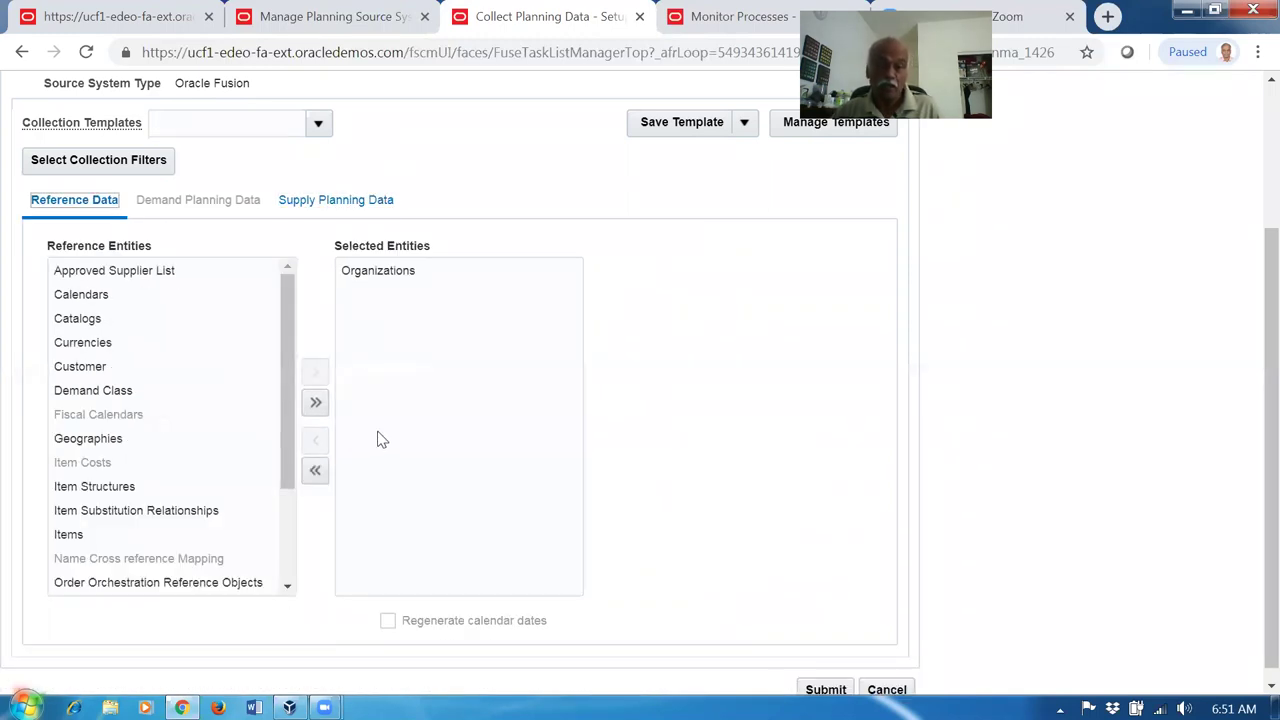
Step: Submit the OPS planning data collection and accept continuing without a prior targeted collection
{"action": "scroll", "coordinate": [1252, 431], "scroll_direction": "down", "scroll_amount": 1}
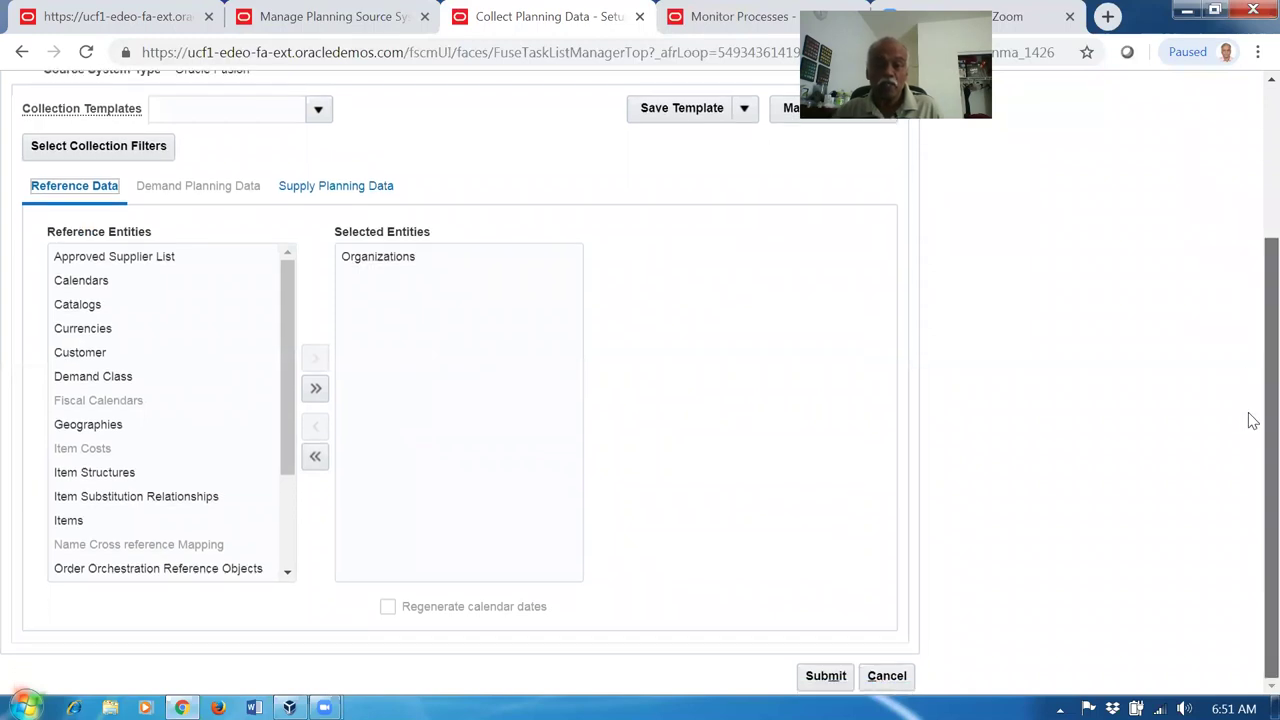
{"action": "scroll", "coordinate": [1249, 189], "scroll_direction": "up", "scroll_amount": 2}
{"action": "scroll", "coordinate": [1252, 397], "scroll_direction": "down", "scroll_amount": 2}
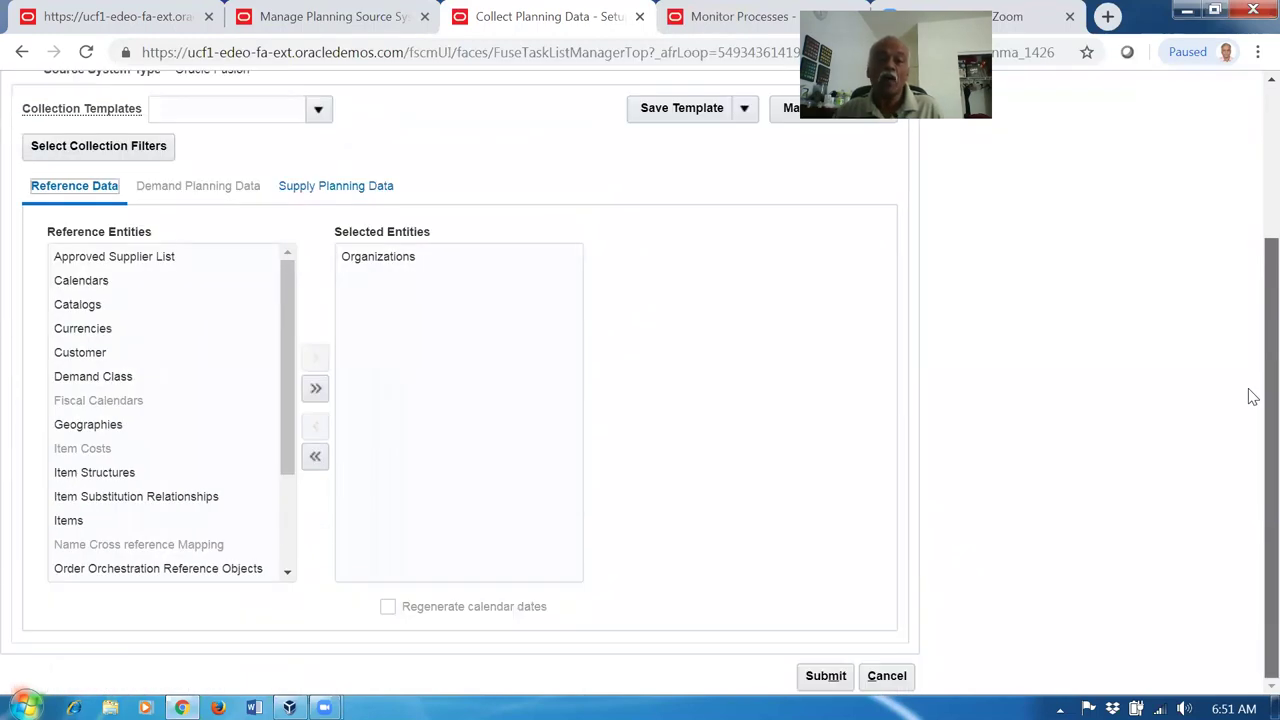
{"action": "left_click", "coordinate": [822, 676]}
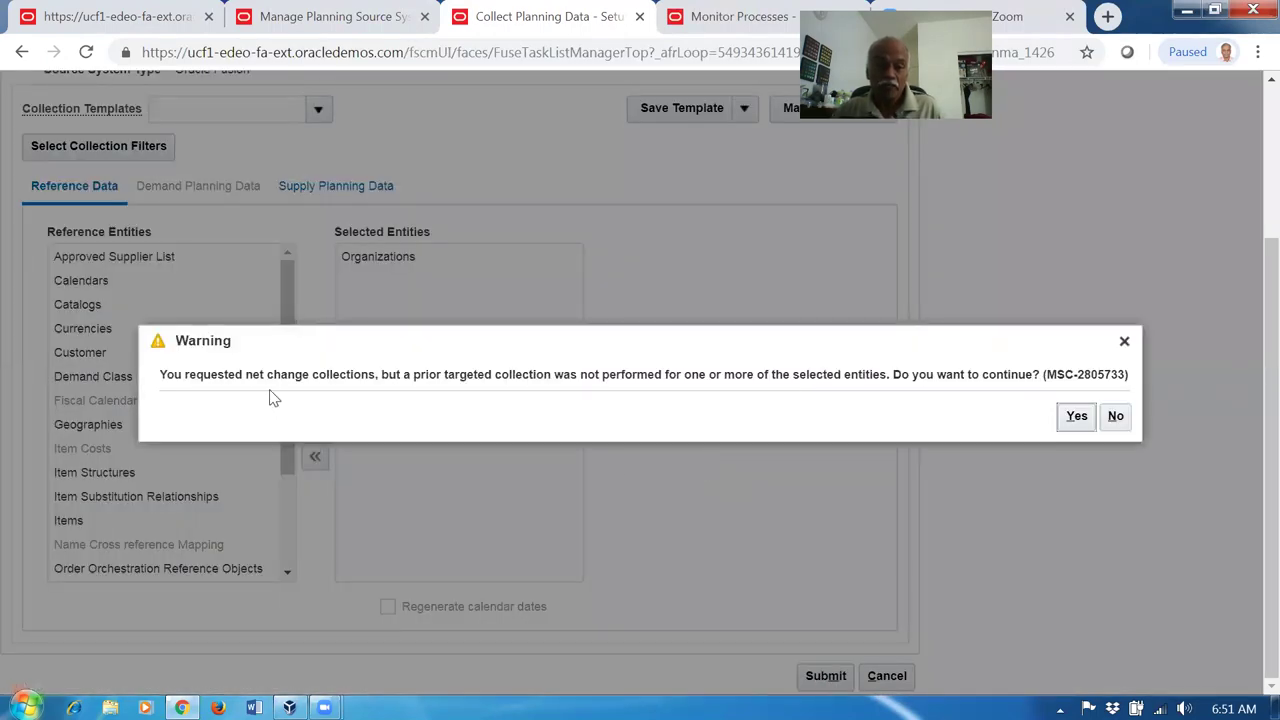
{"action": "left_click_drag", "start_coordinate": [222, 373], "coordinate": [330, 380]}
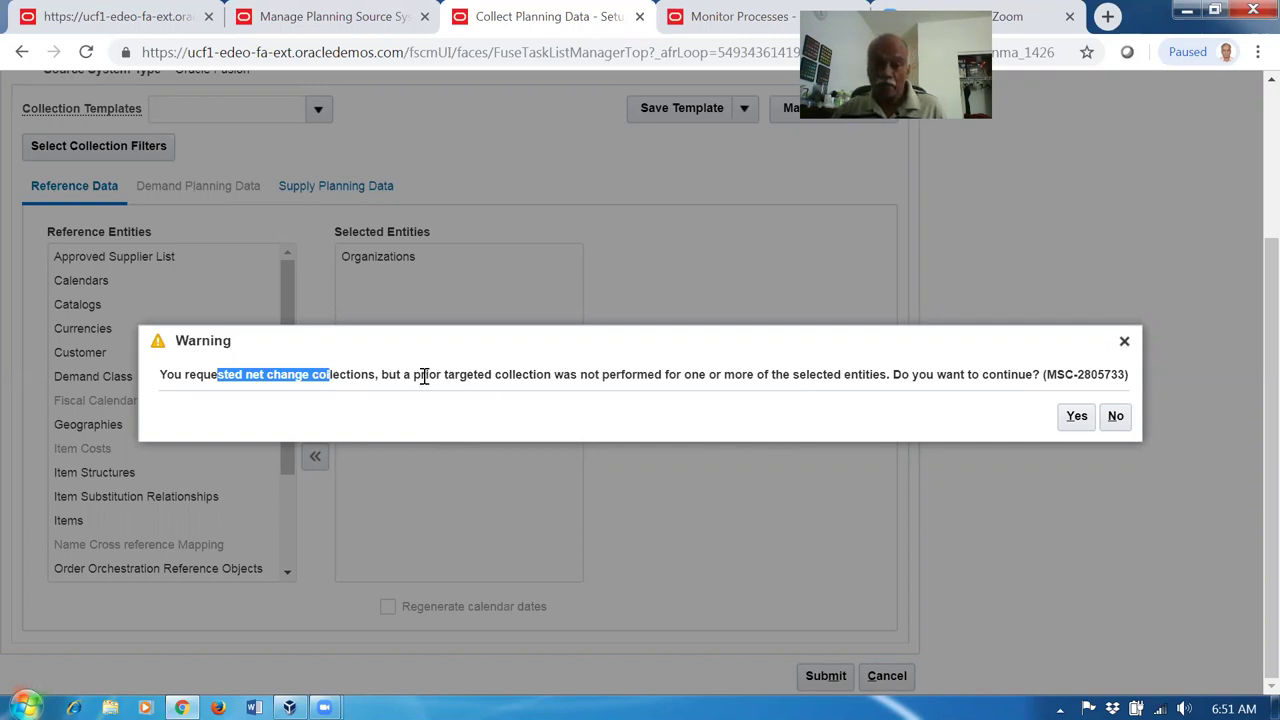
{"action": "left_click_drag", "start_coordinate": [426, 375], "coordinate": [737, 376]}
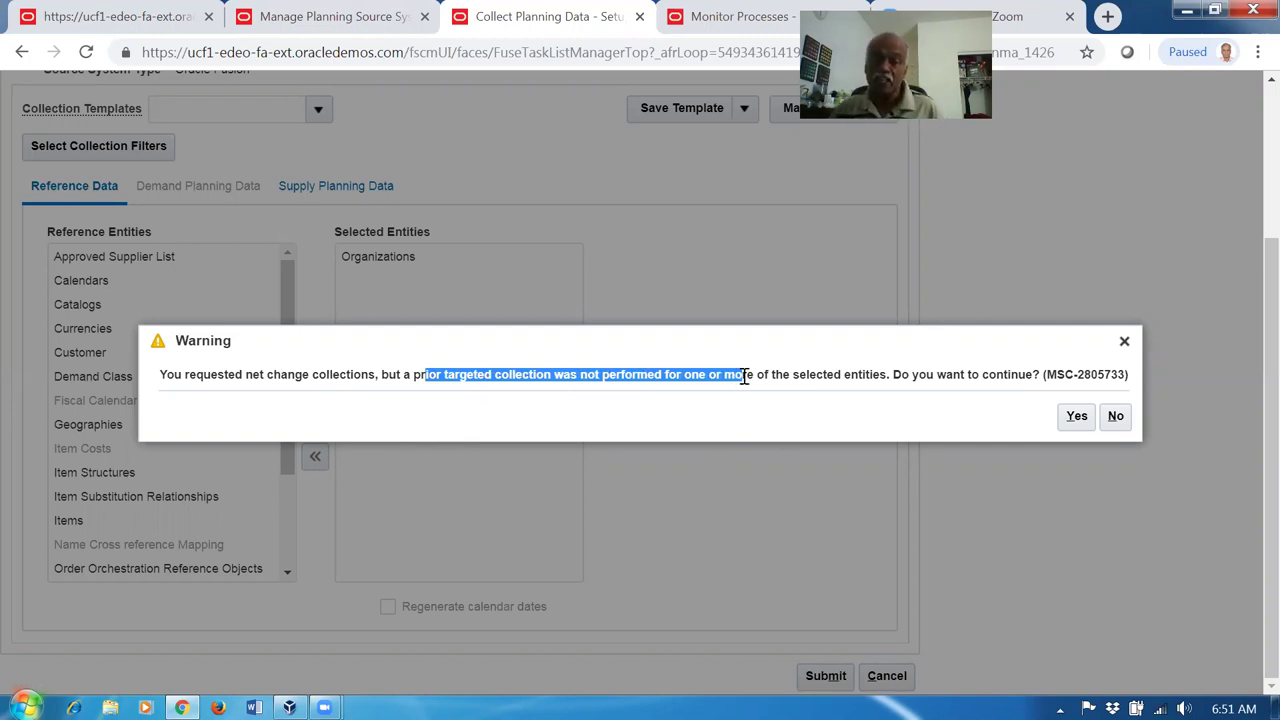
{"action": "left_click", "coordinate": [1075, 418]}
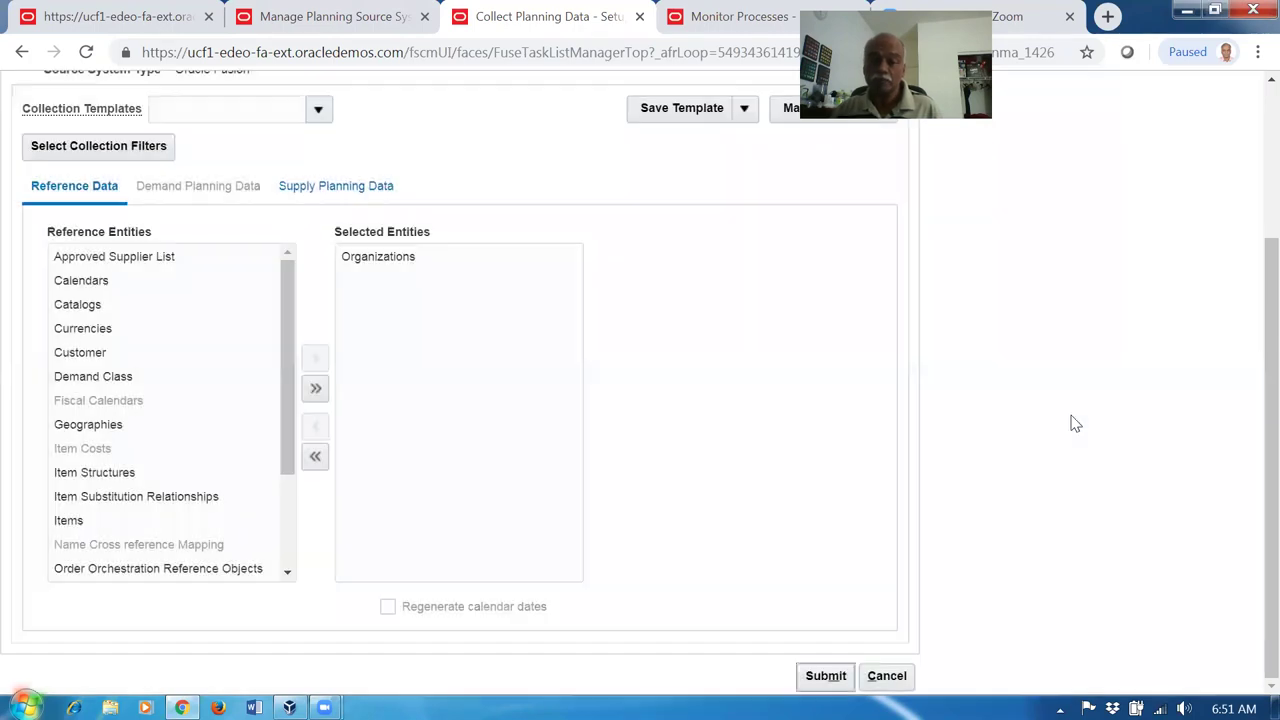
{"action": "left_click", "coordinate": [722, 412]}
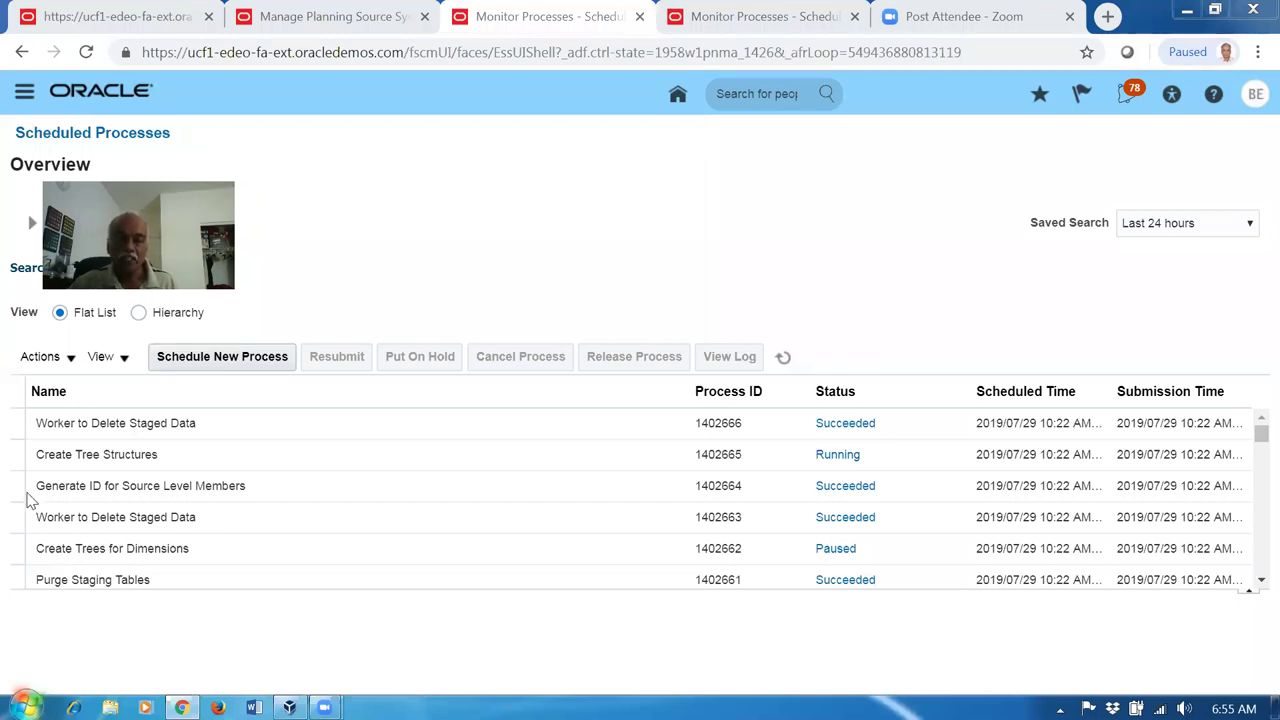
Step: Return to the planning source systems, search the OPS organization list for organizations starting with B01, and leave it without saving
{"action": "left_click", "coordinate": [335, 24]}
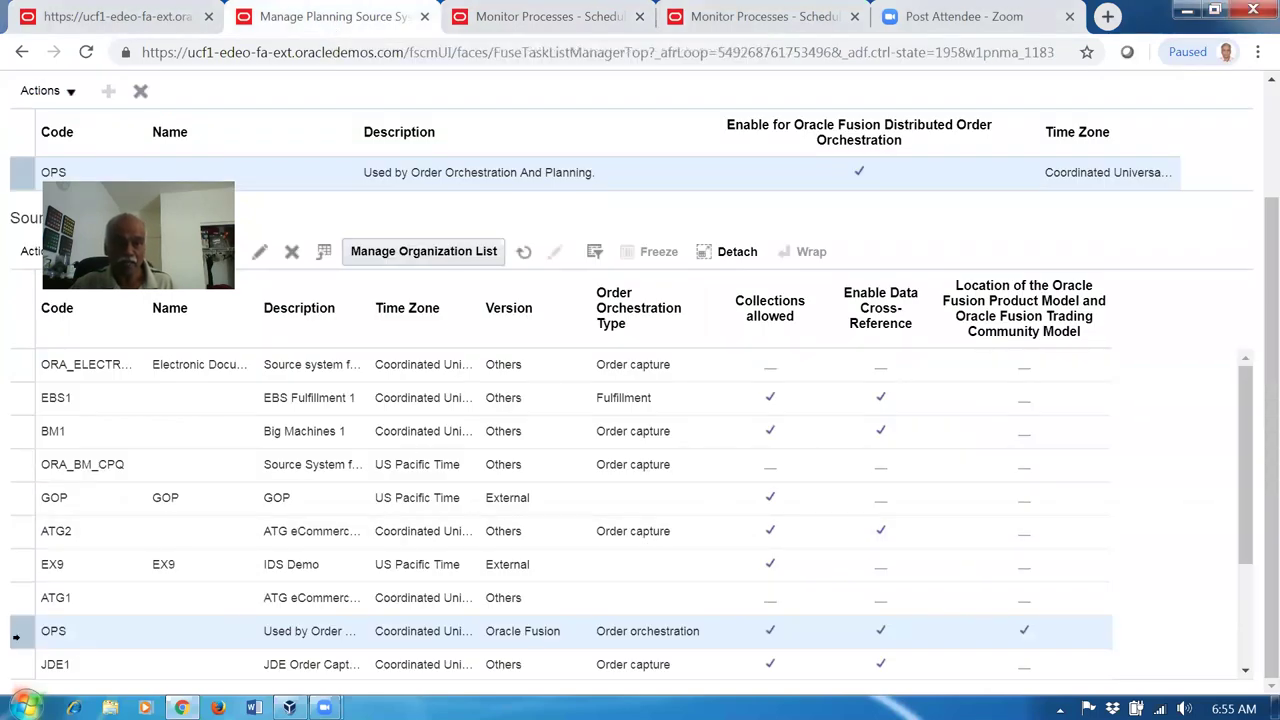
{"action": "left_click", "coordinate": [410, 258]}
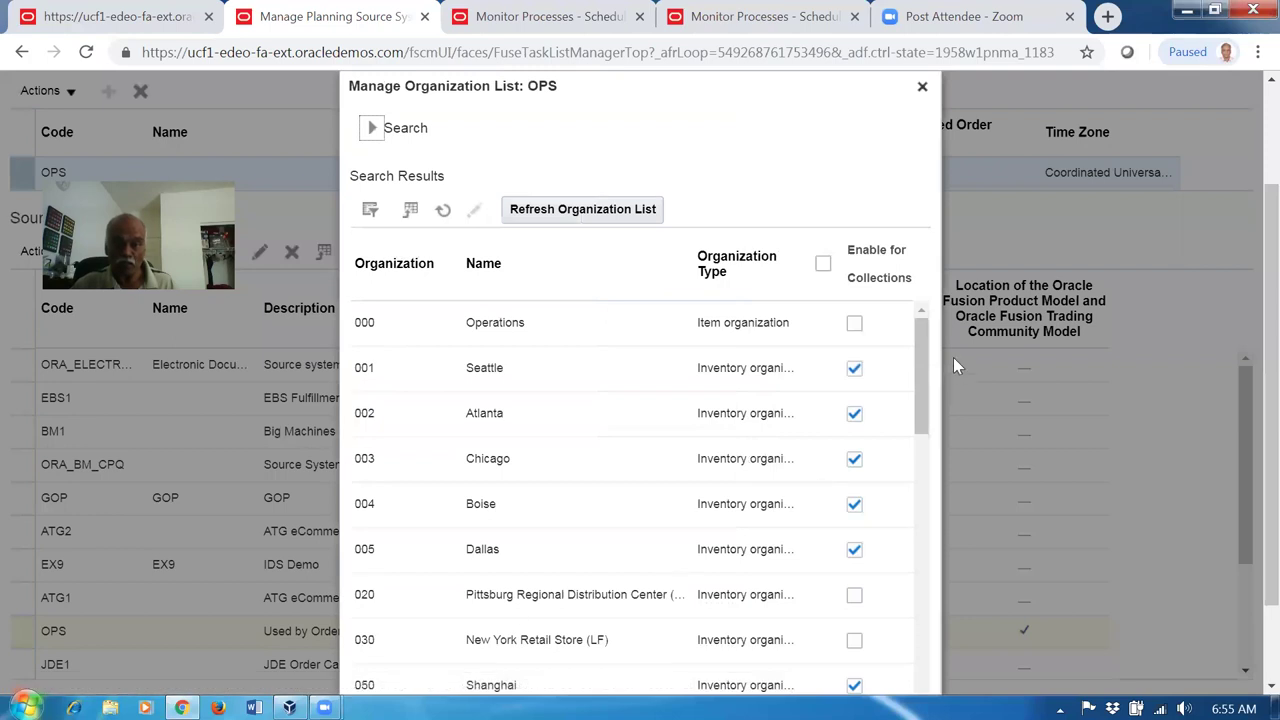
{"action": "left_click", "coordinate": [383, 134]}
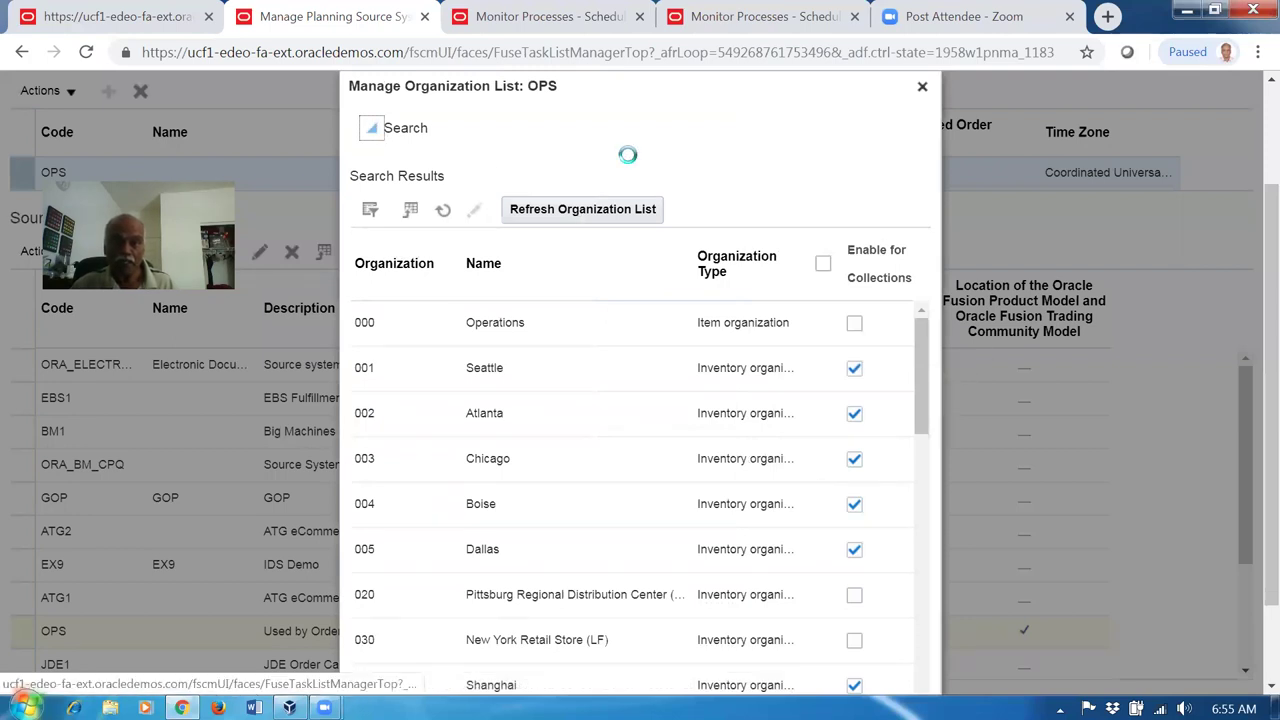
{"action": "left_click", "coordinate": [655, 168]}
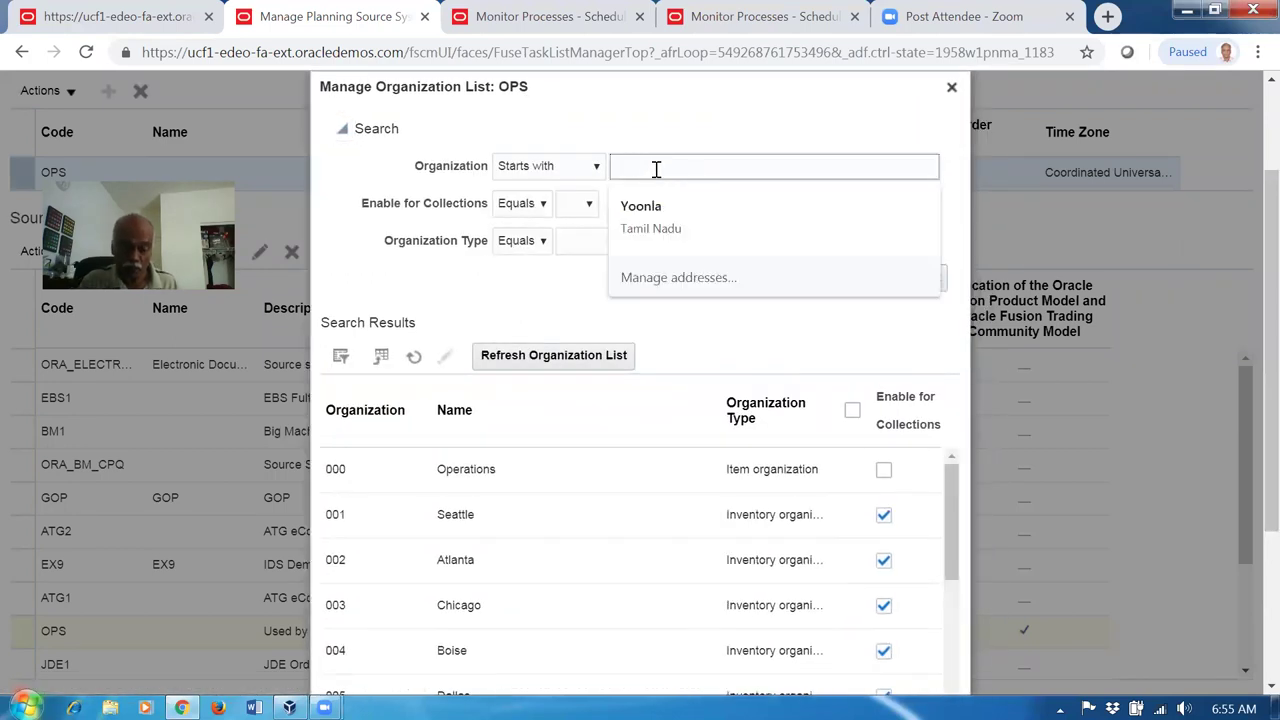
{"action": "type", "text": "B01"}
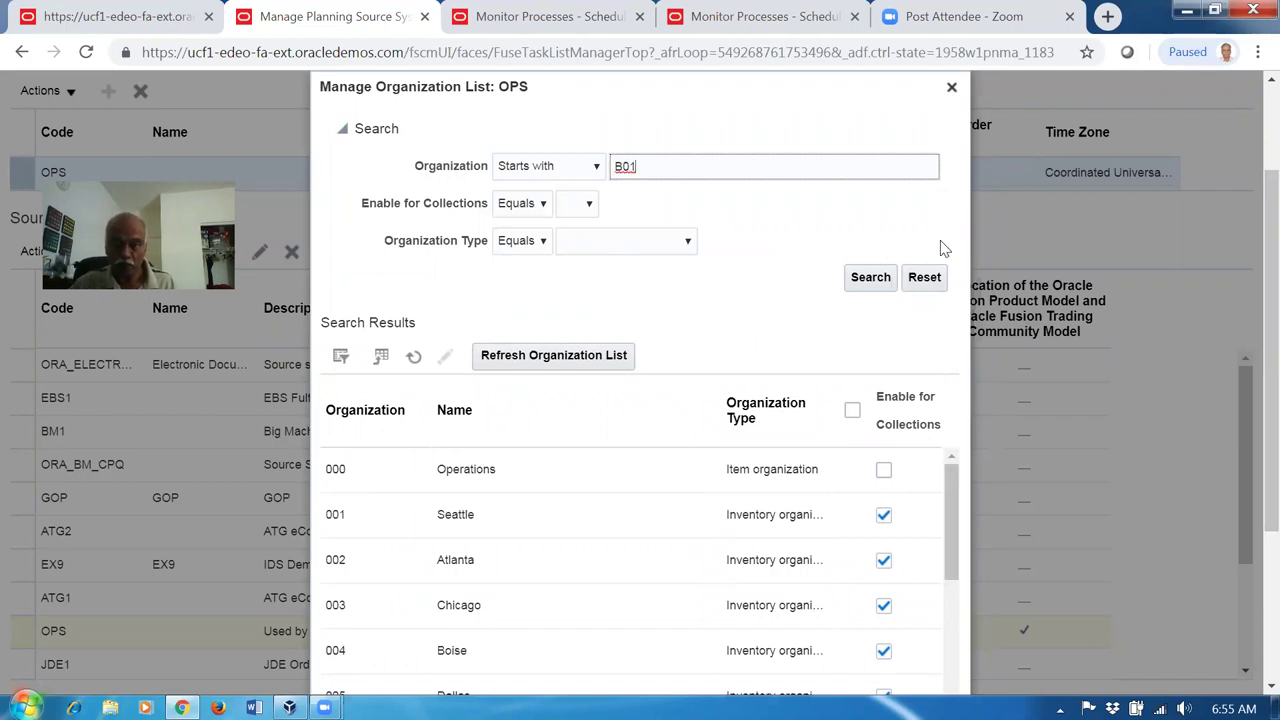
{"action": "left_click", "coordinate": [860, 284]}
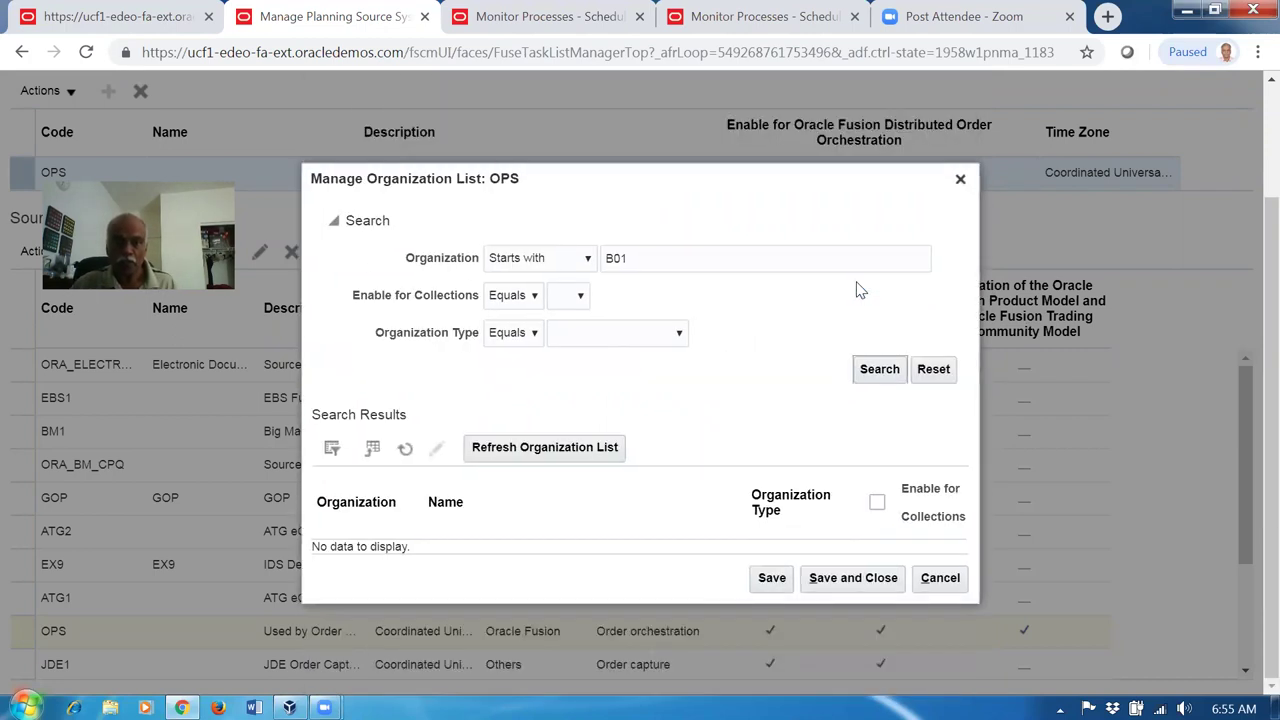
{"action": "left_click", "coordinate": [956, 584]}
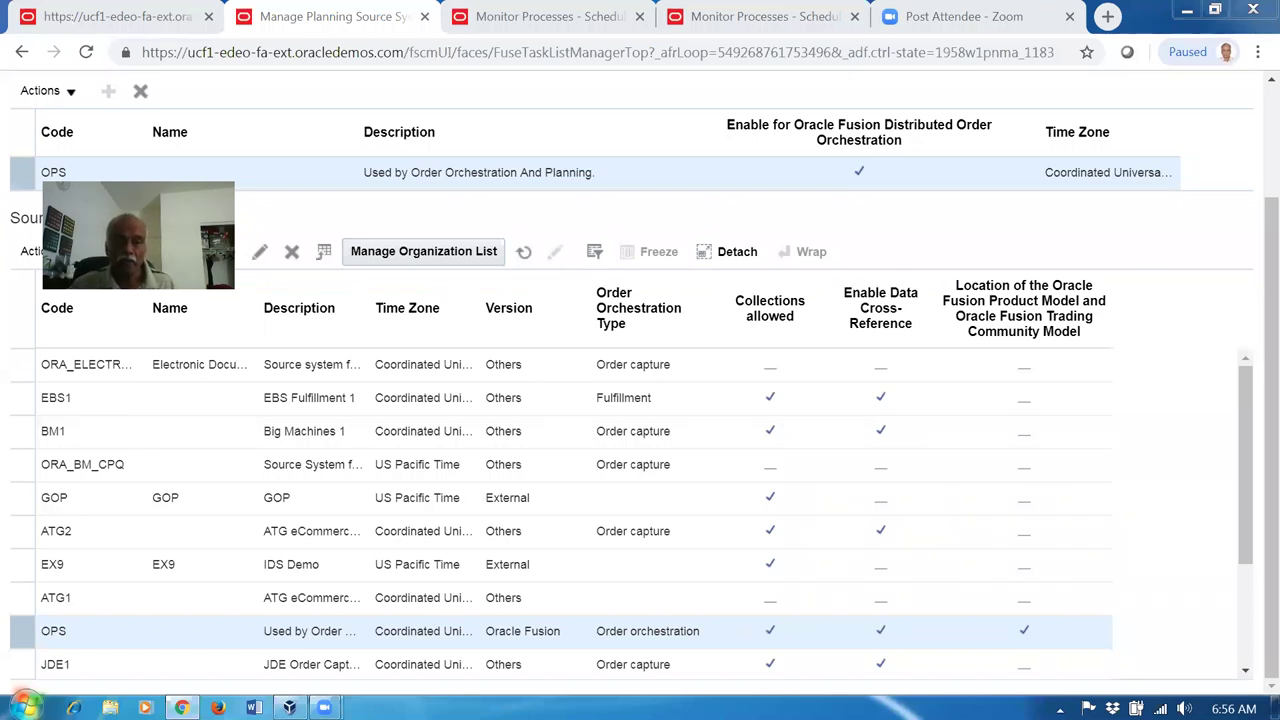
Step: Refresh the OPS organization list and filter it to organizations starting with B01
{"action": "left_click", "coordinate": [423, 251]}
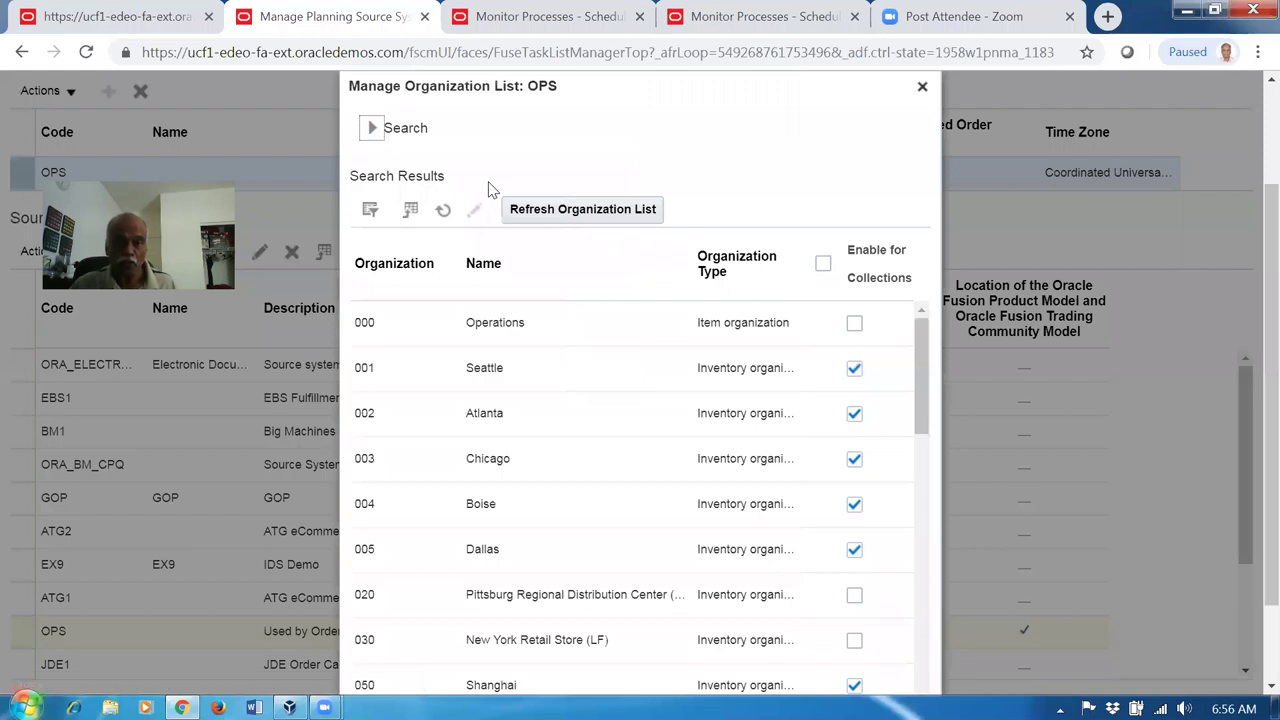
{"action": "left_click", "coordinate": [570, 213]}
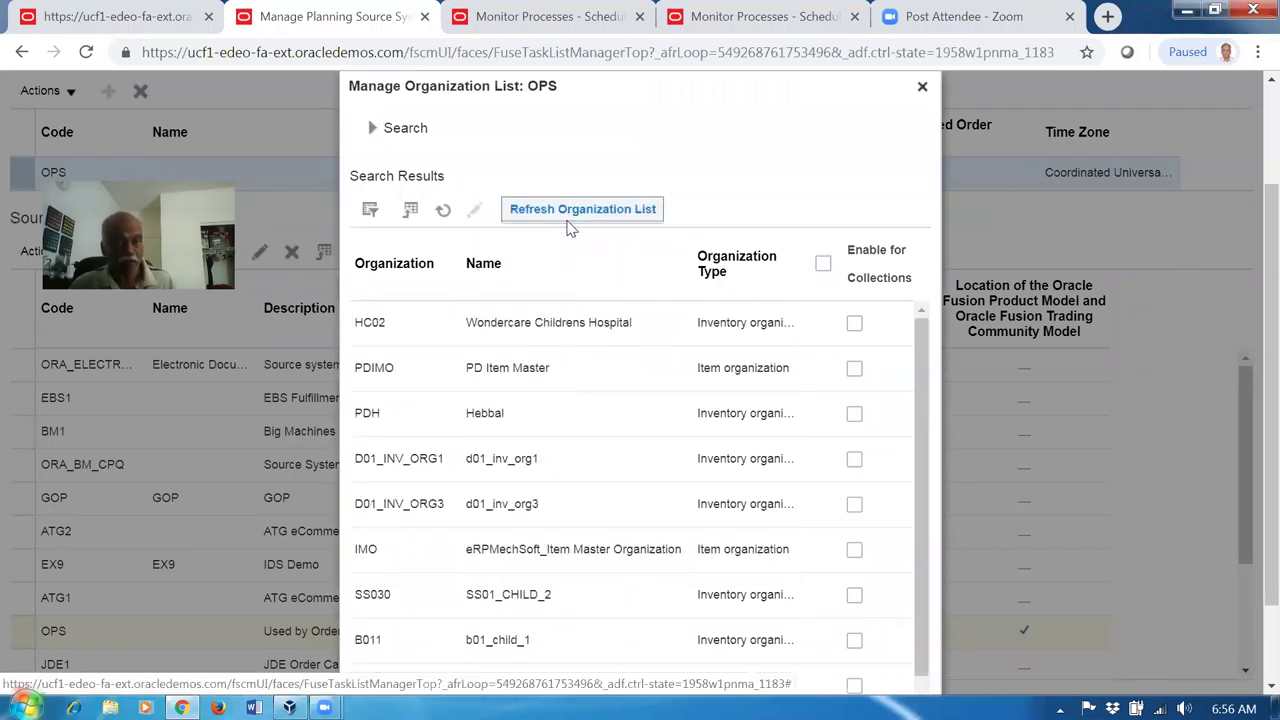
{"action": "scroll", "coordinate": [480, 230], "scroll_direction": "up", "scroll_amount": 1}
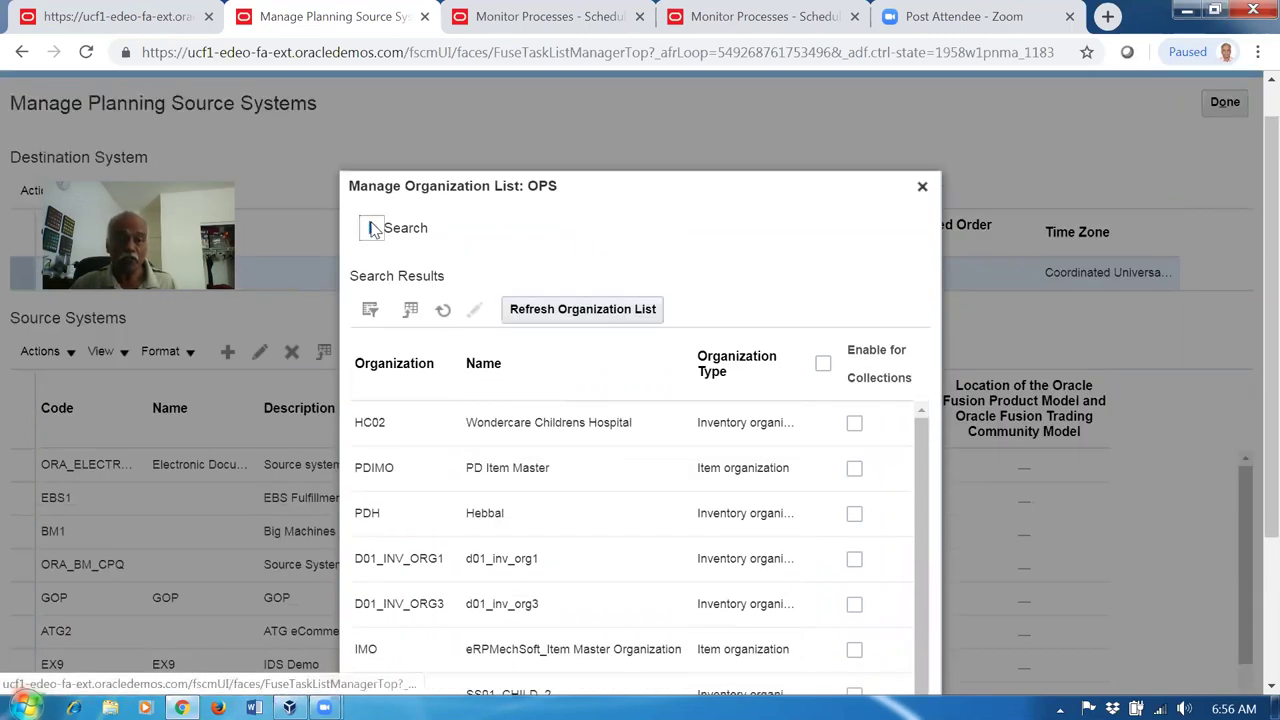
{"action": "left_click", "coordinate": [685, 165]}
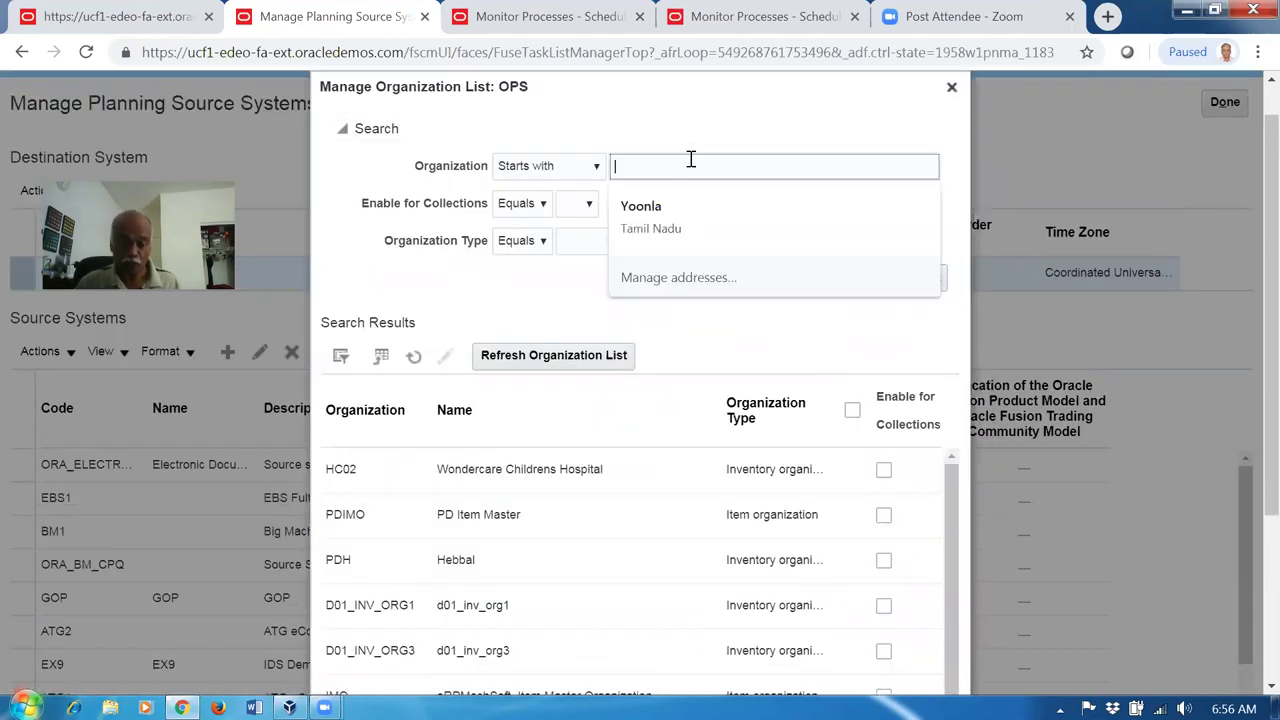
{"action": "type", "text": "BO"}
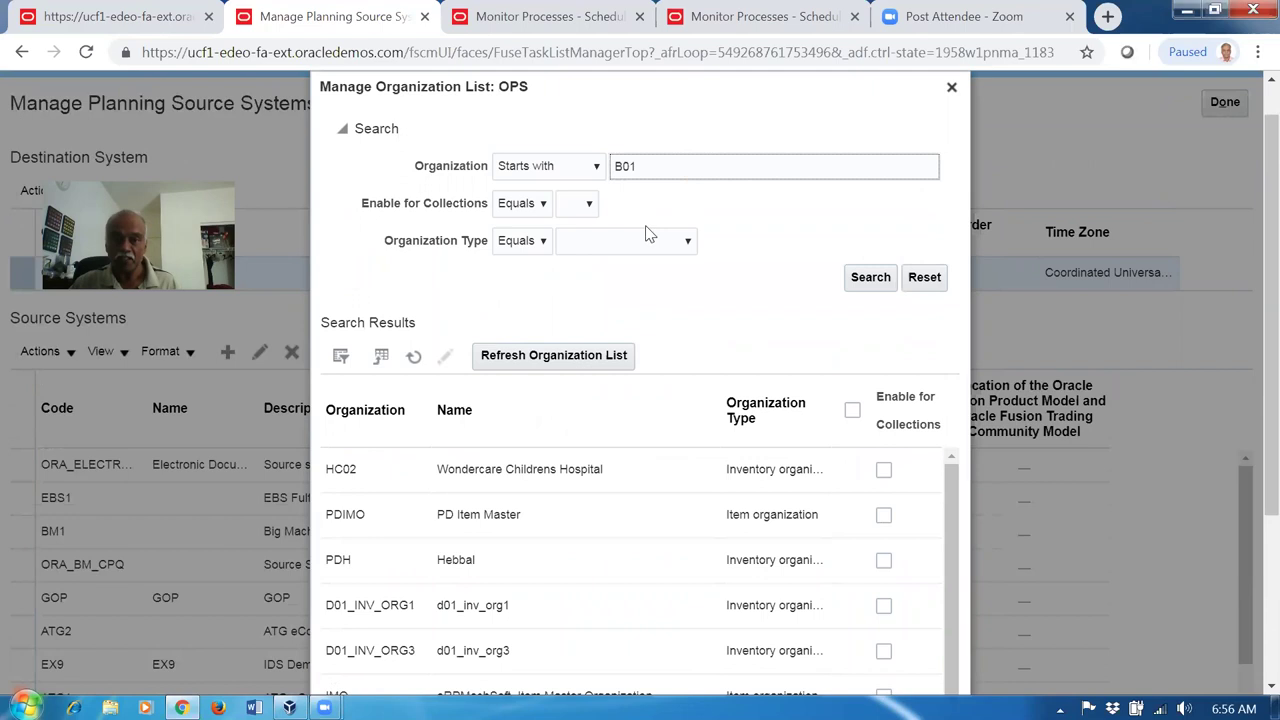
{"action": "left_click", "coordinate": [850, 283]}
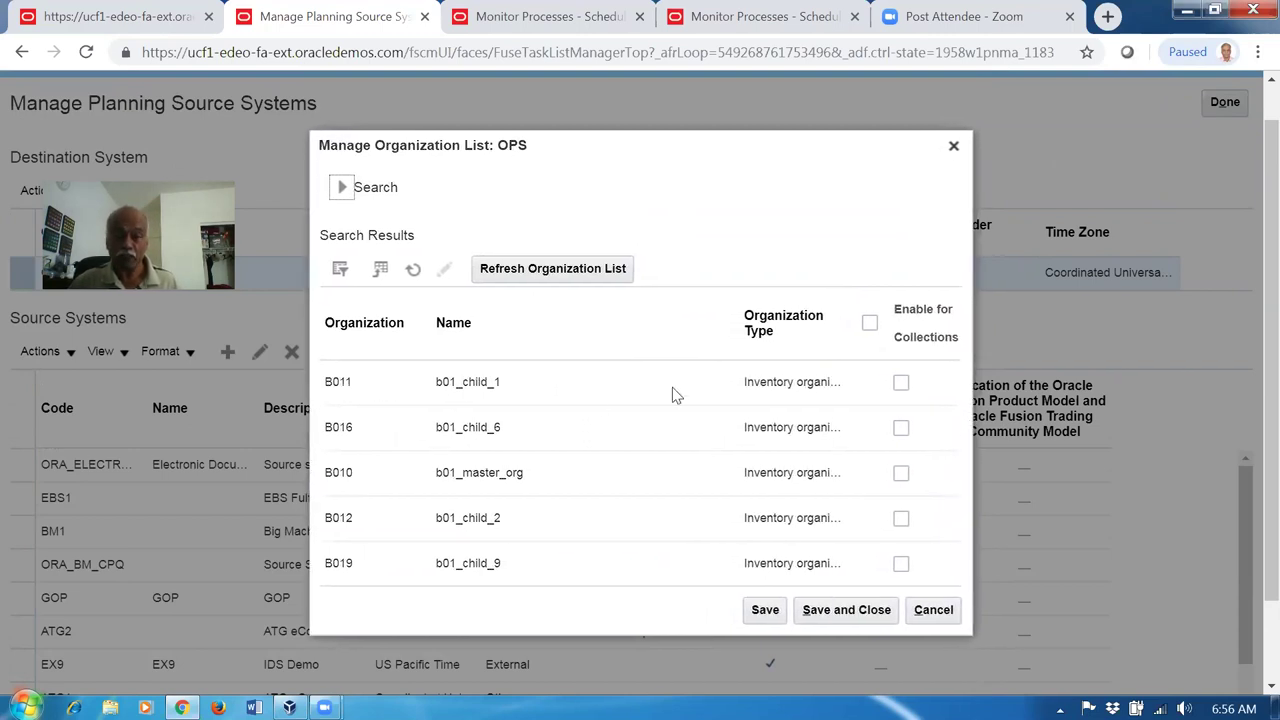
Step: Enable organizations B011 and B012 for collections, then save and close the OPS organization list
{"action": "left_click", "coordinate": [909, 392]}
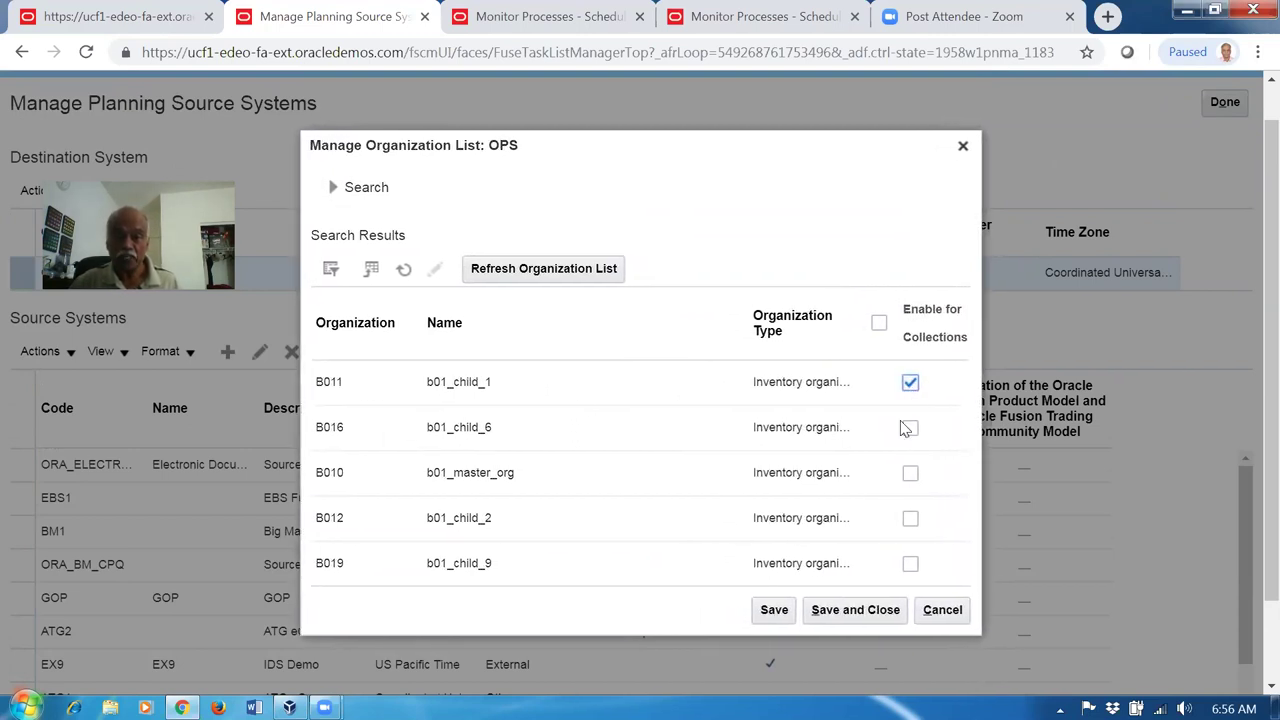
{"action": "left_click", "coordinate": [917, 520]}
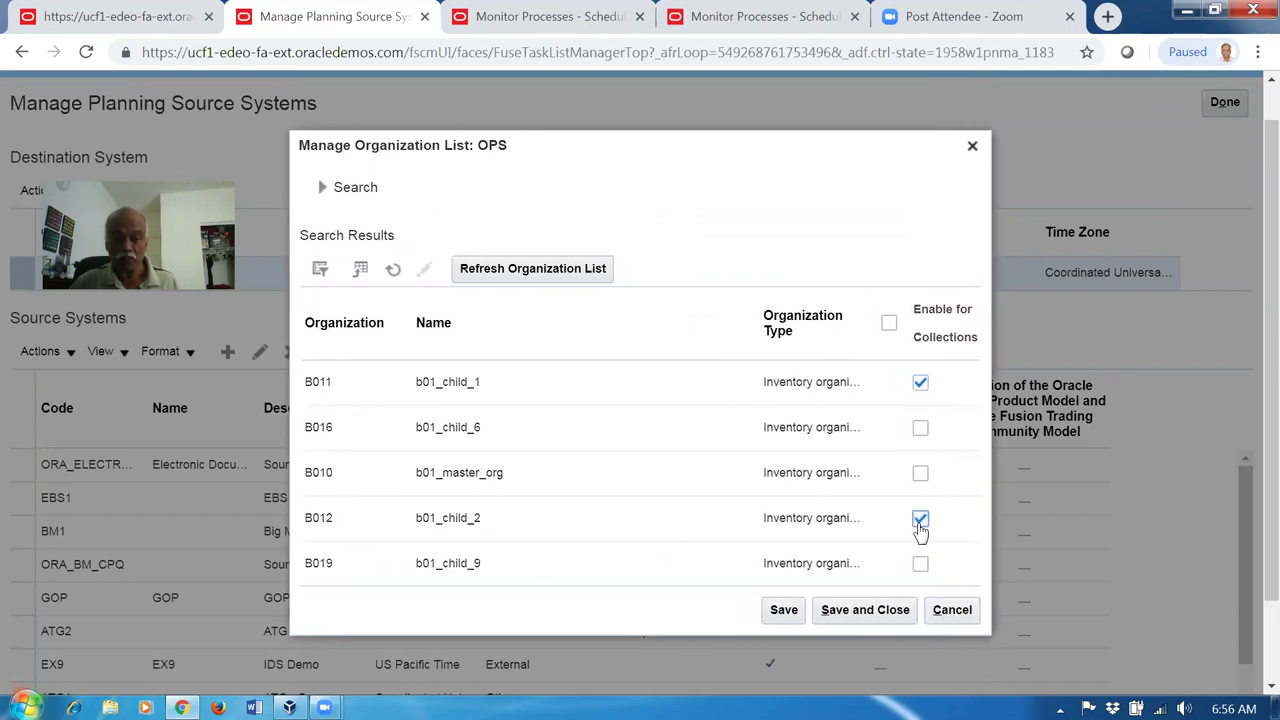
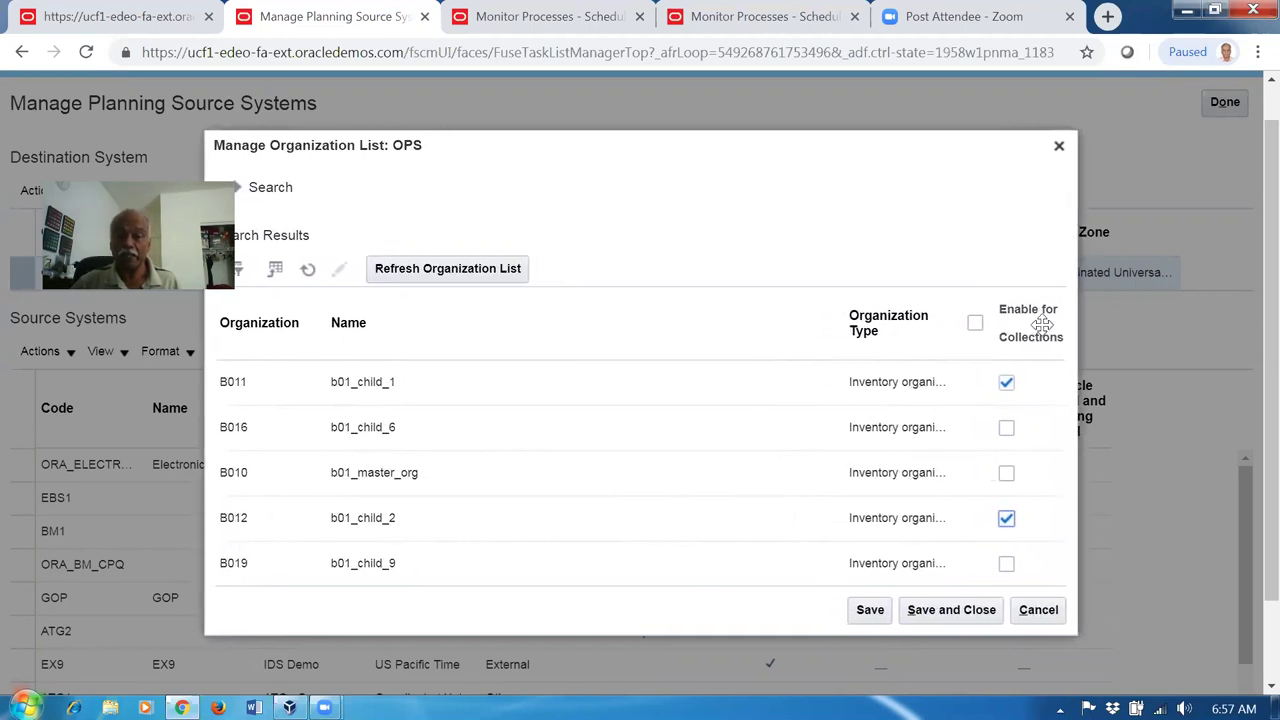
{"action": "left_click", "coordinate": [948, 610]}
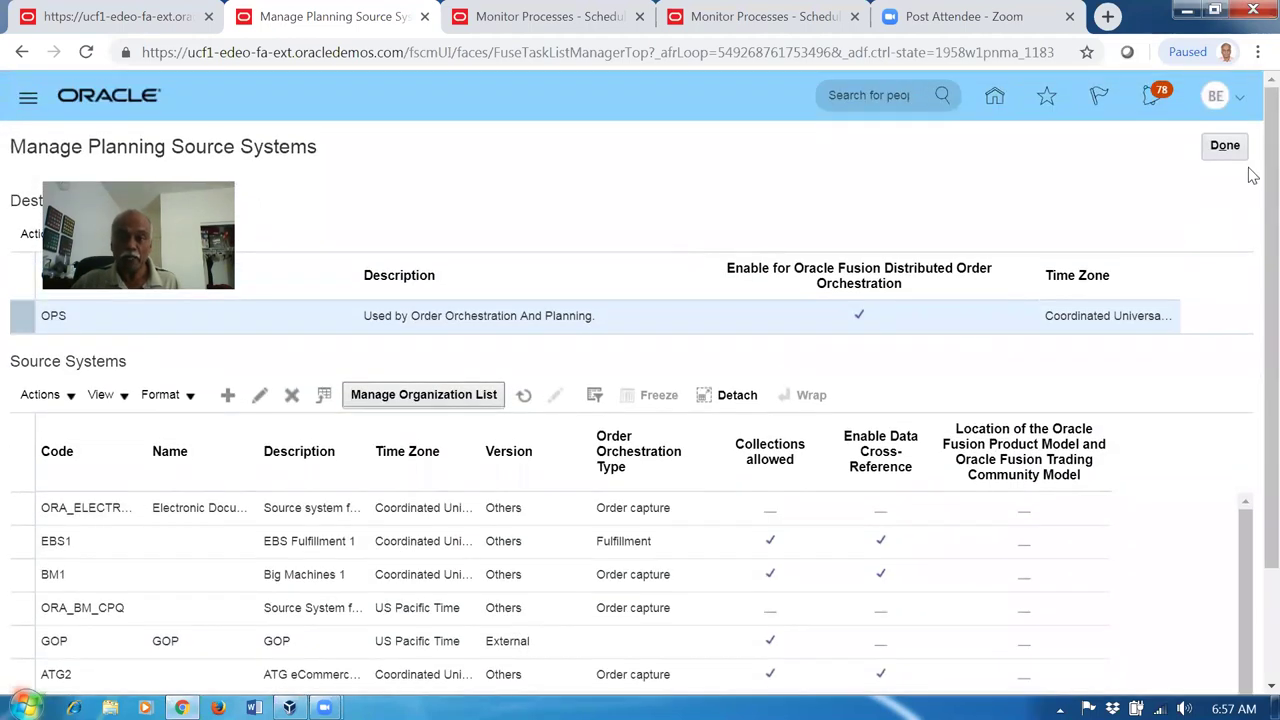
Step: Finish managing the planning source systems and open Manage Item Quantities in Inventory Management
{"action": "left_click", "coordinate": [1245, 150]}
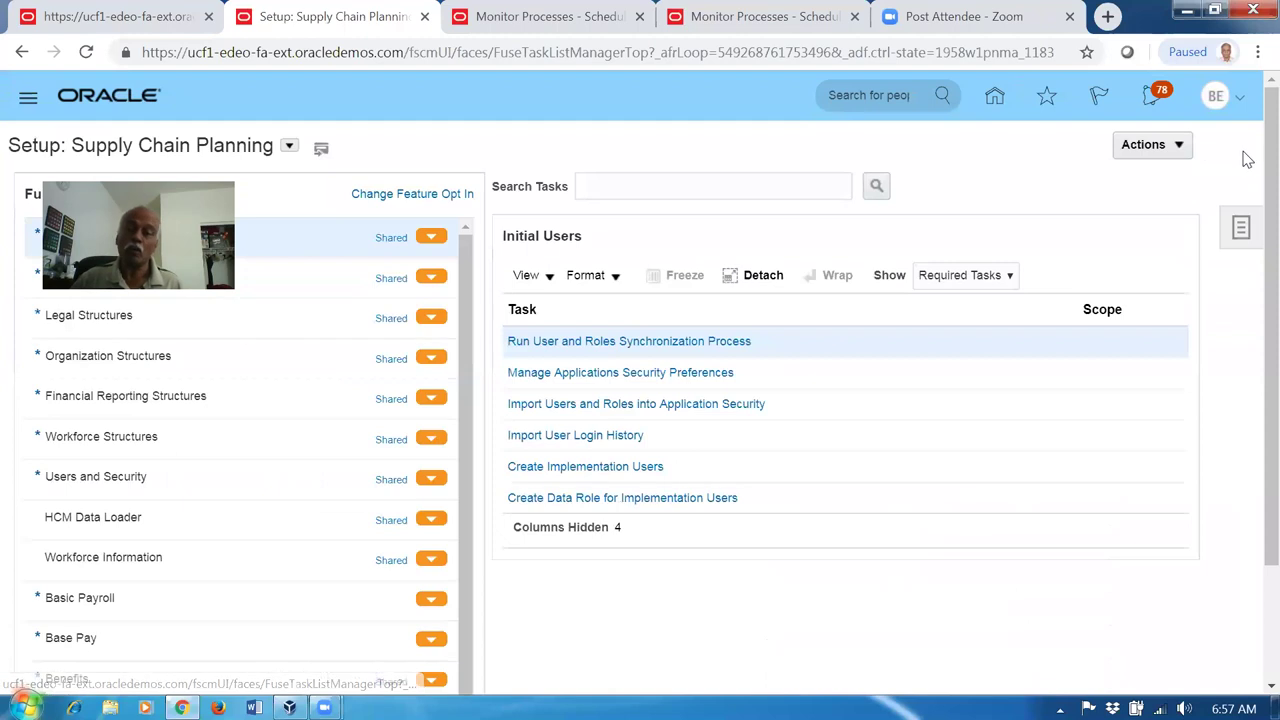
{"action": "left_click", "coordinate": [988, 95]}
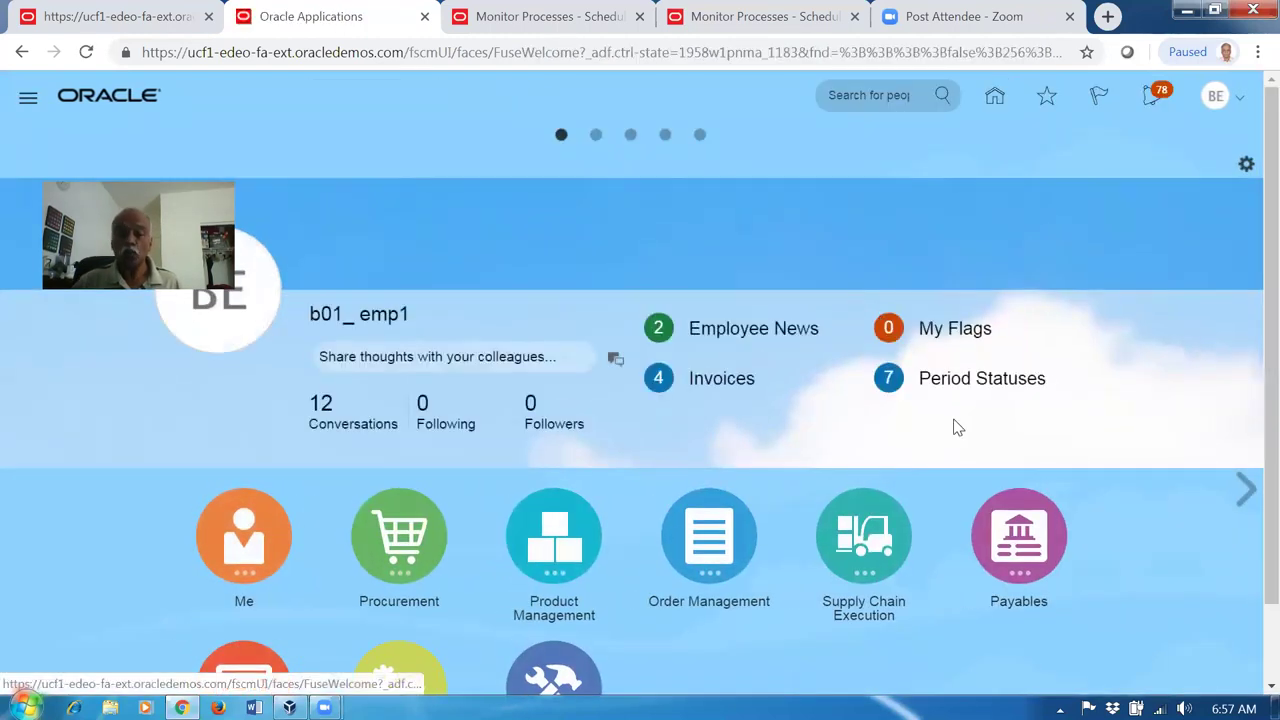
{"action": "left_click", "coordinate": [872, 512]}
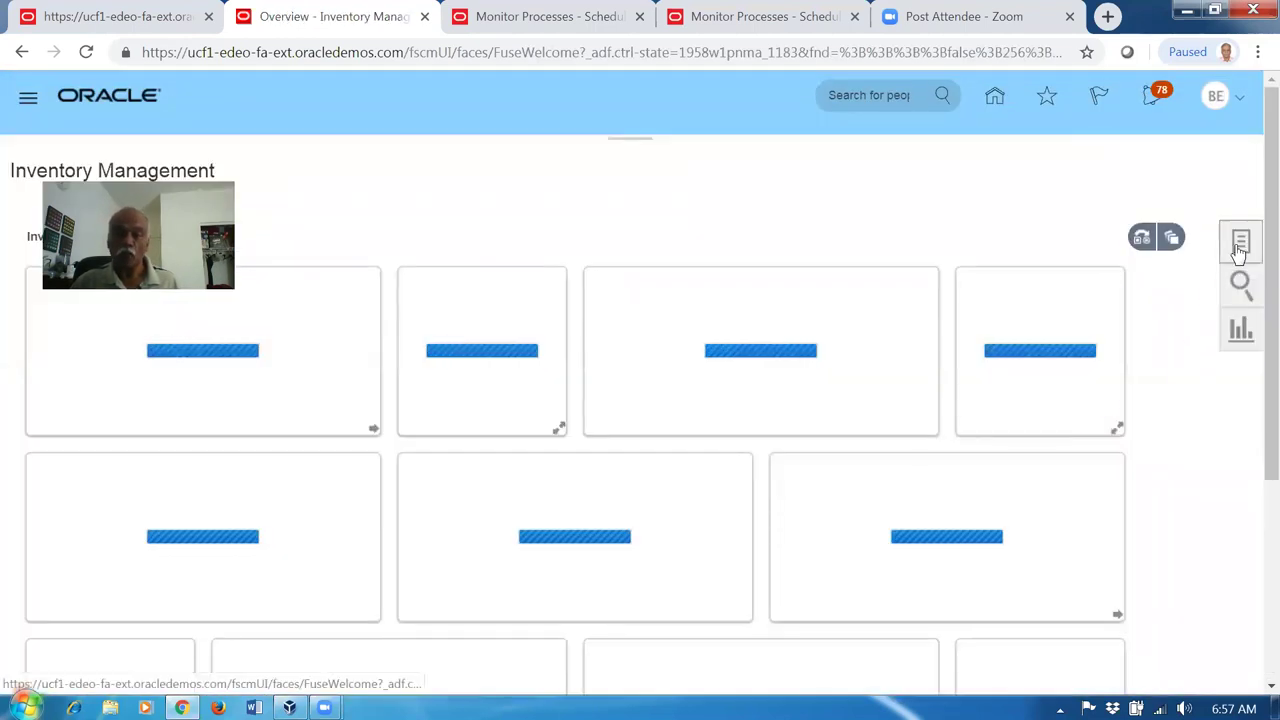
{"action": "left_click", "coordinate": [1238, 248]}
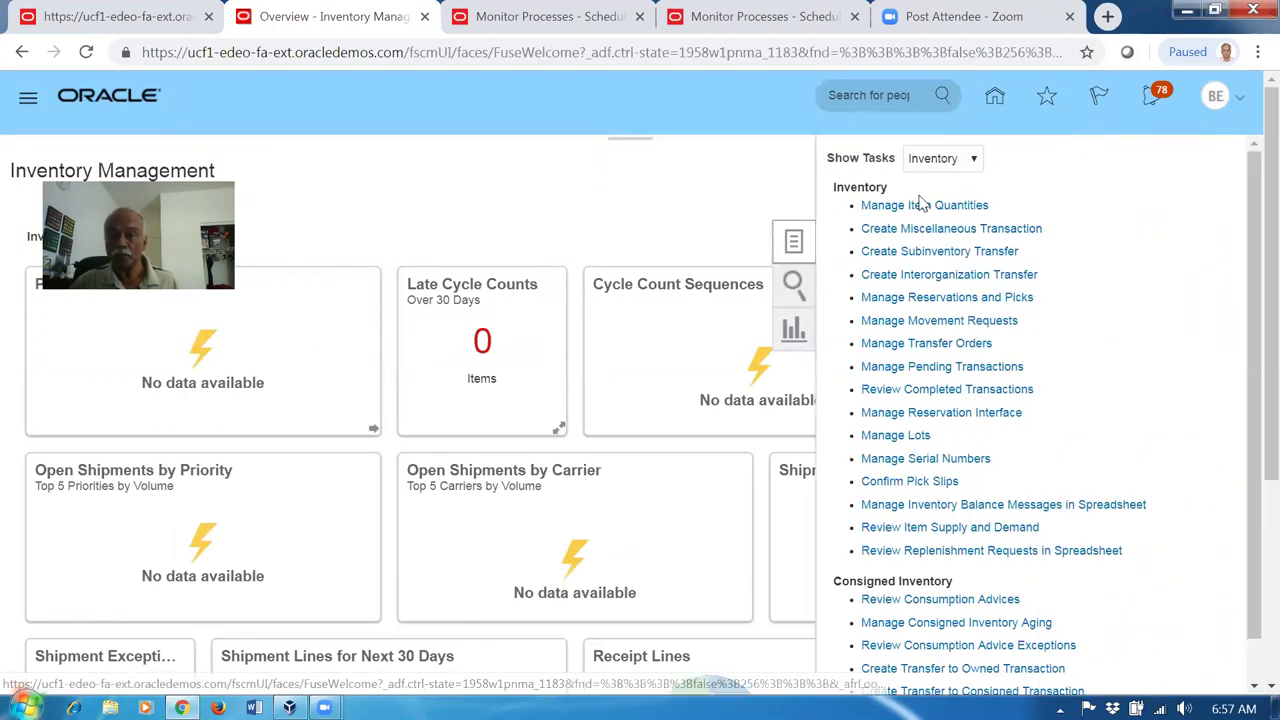
{"action": "left_click", "coordinate": [915, 205]}
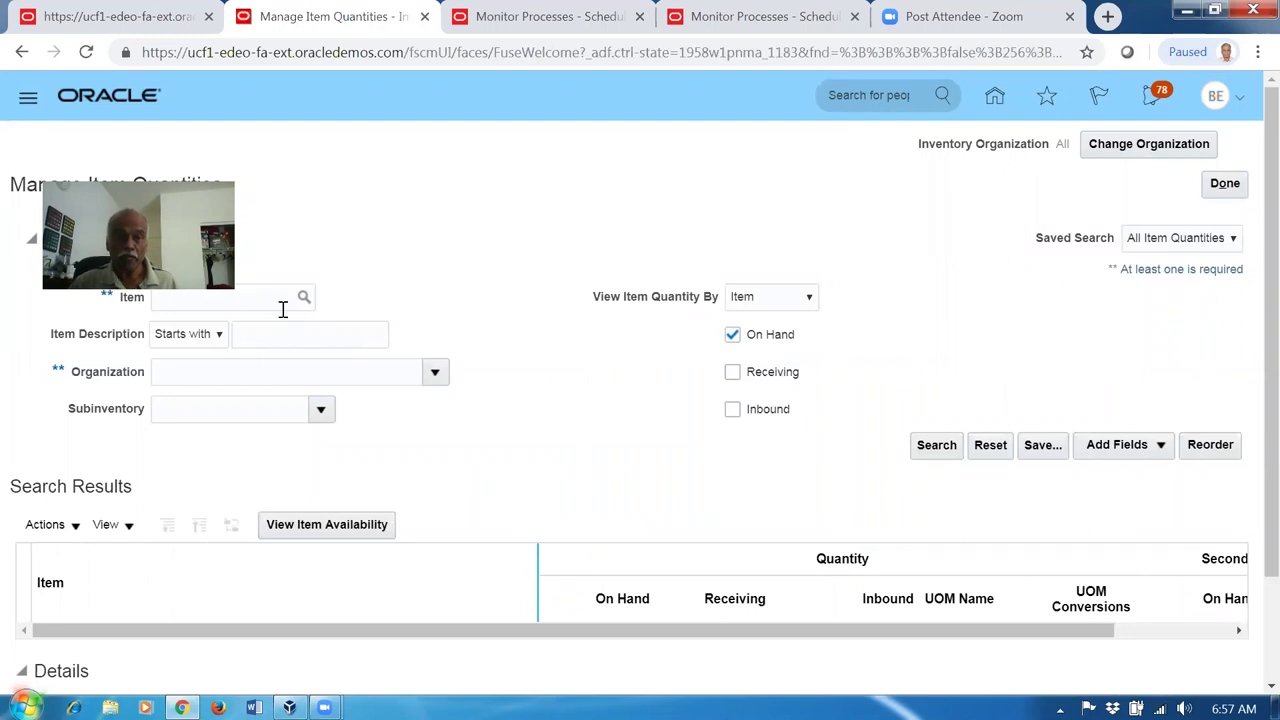
Step: Search item quantities for b01_cost_test, examine its on-hand stock by subinventory in organizations B012 and B011, and close the page
{"action": "left_click", "coordinate": [251, 287]}
{"action": "type", "text": "b01_cost_test"}
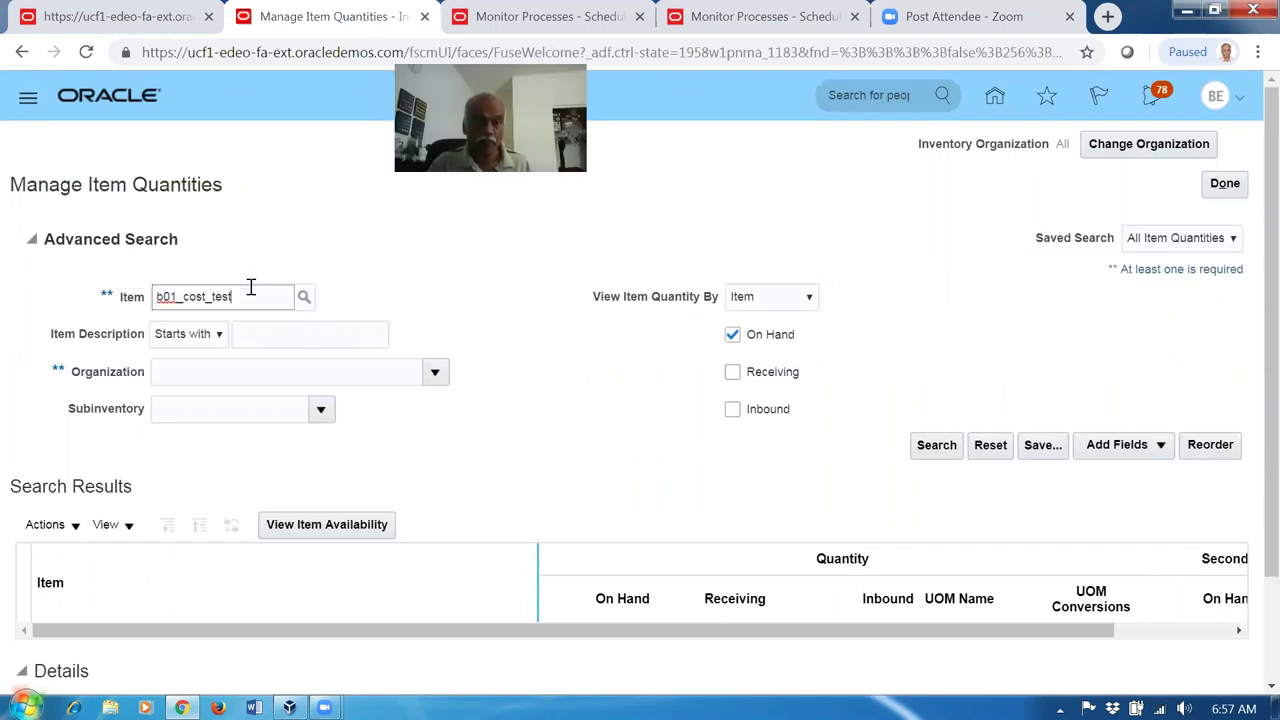
{"action": "key", "text": "Tab"}
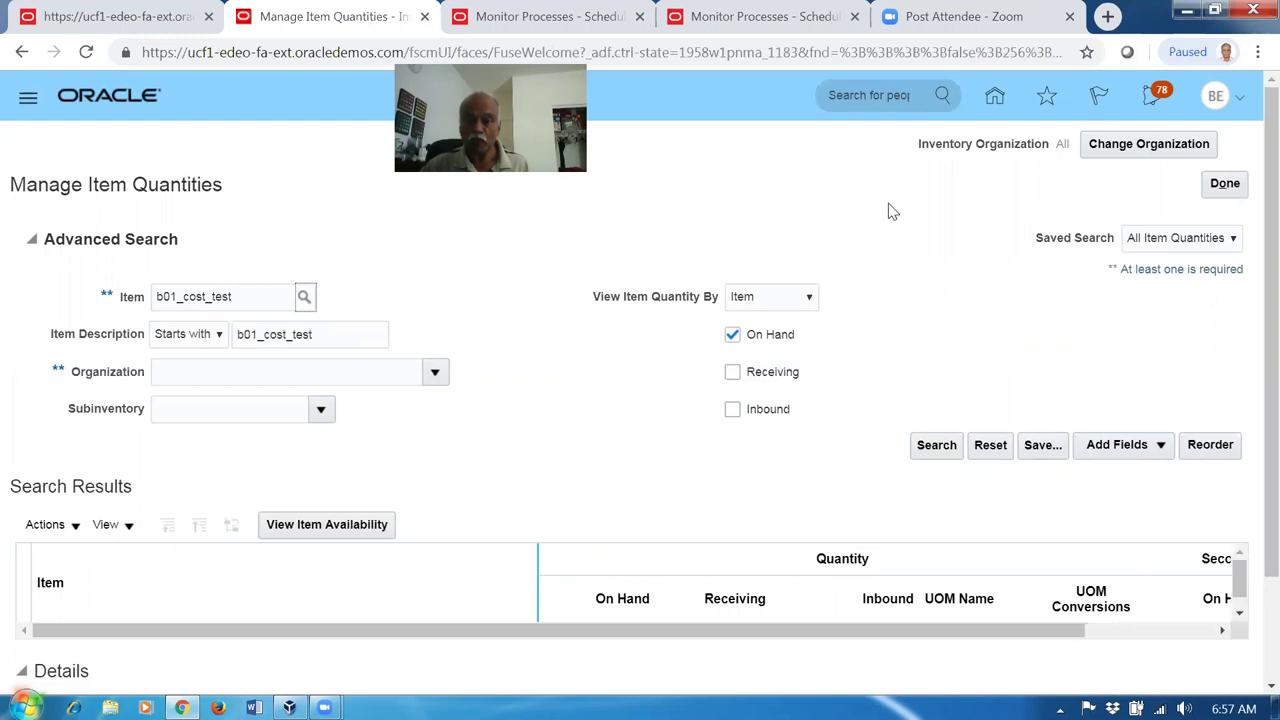
{"action": "left_click", "coordinate": [929, 447]}
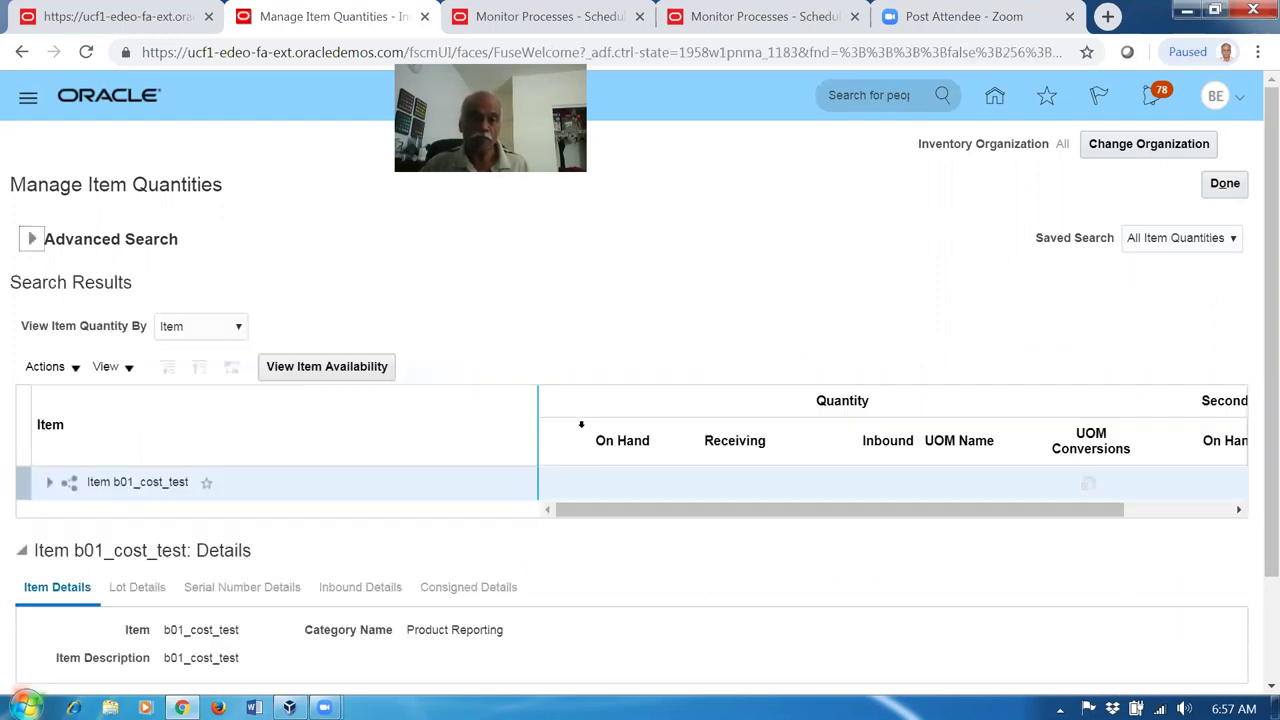
{"action": "left_click", "coordinate": [51, 490]}
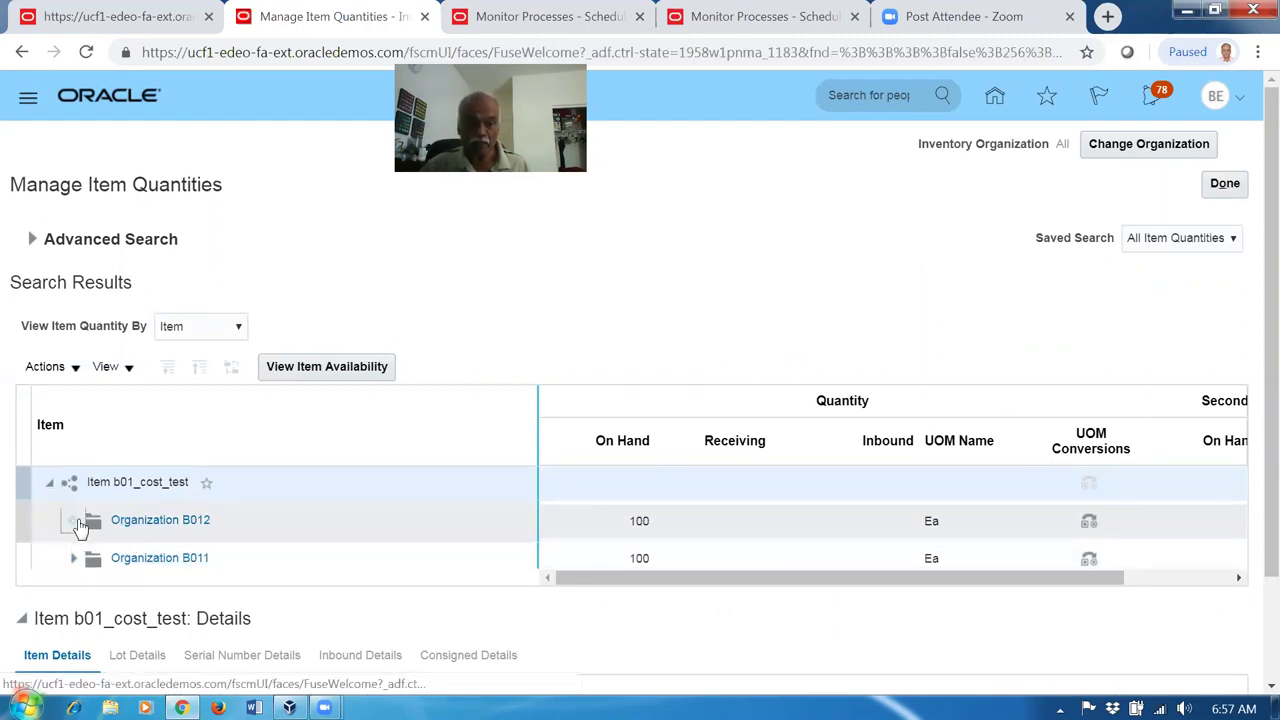
{"action": "left_click", "coordinate": [79, 521]}
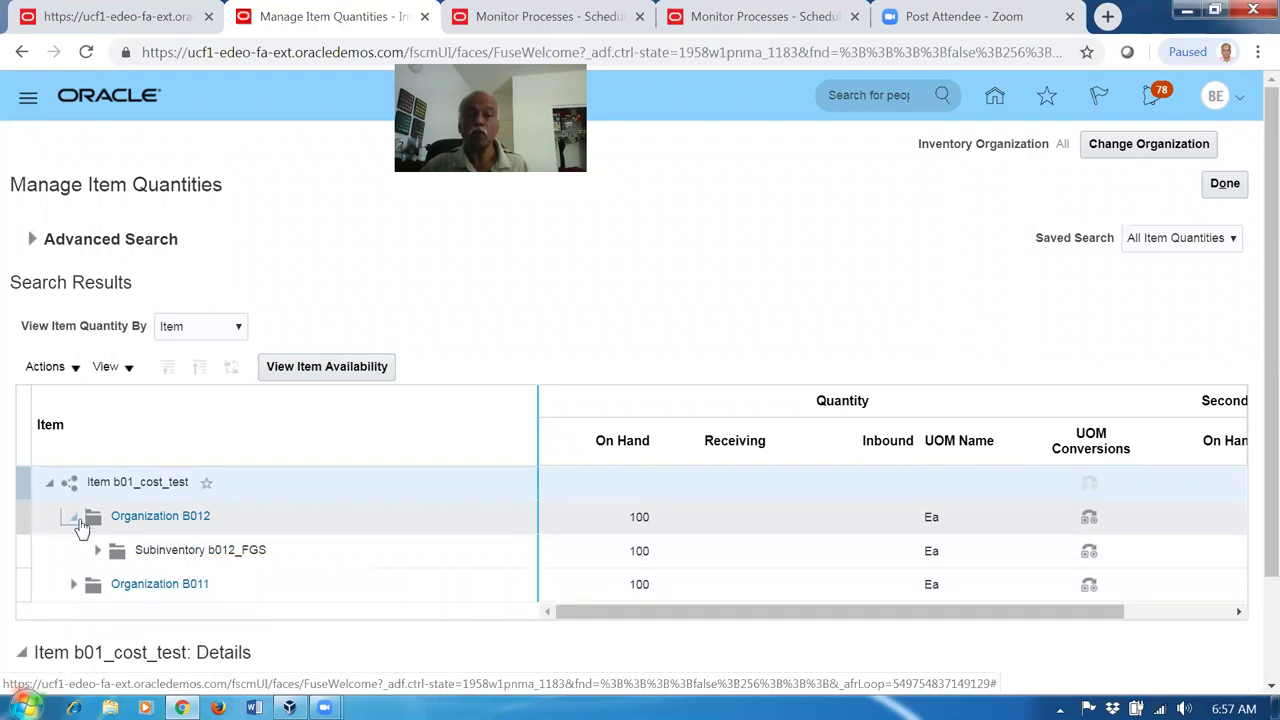
{"action": "left_click", "coordinate": [74, 590]}
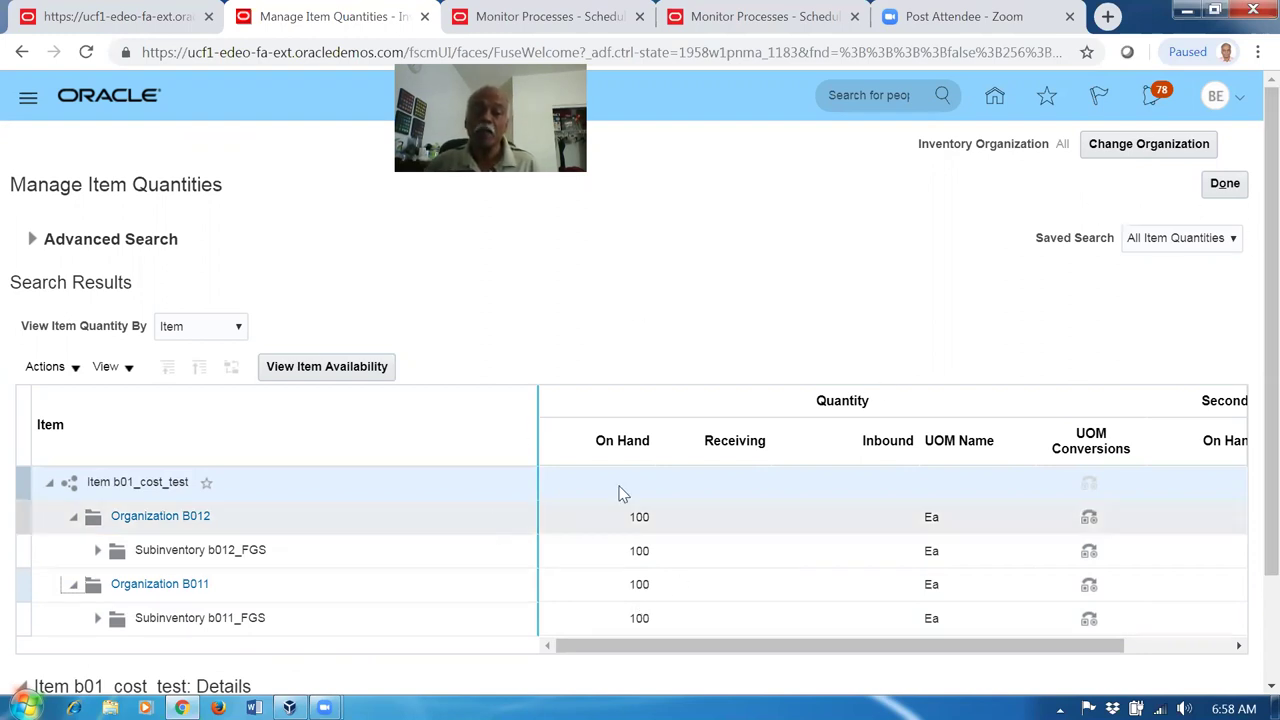
{"action": "left_click", "coordinate": [1225, 183]}
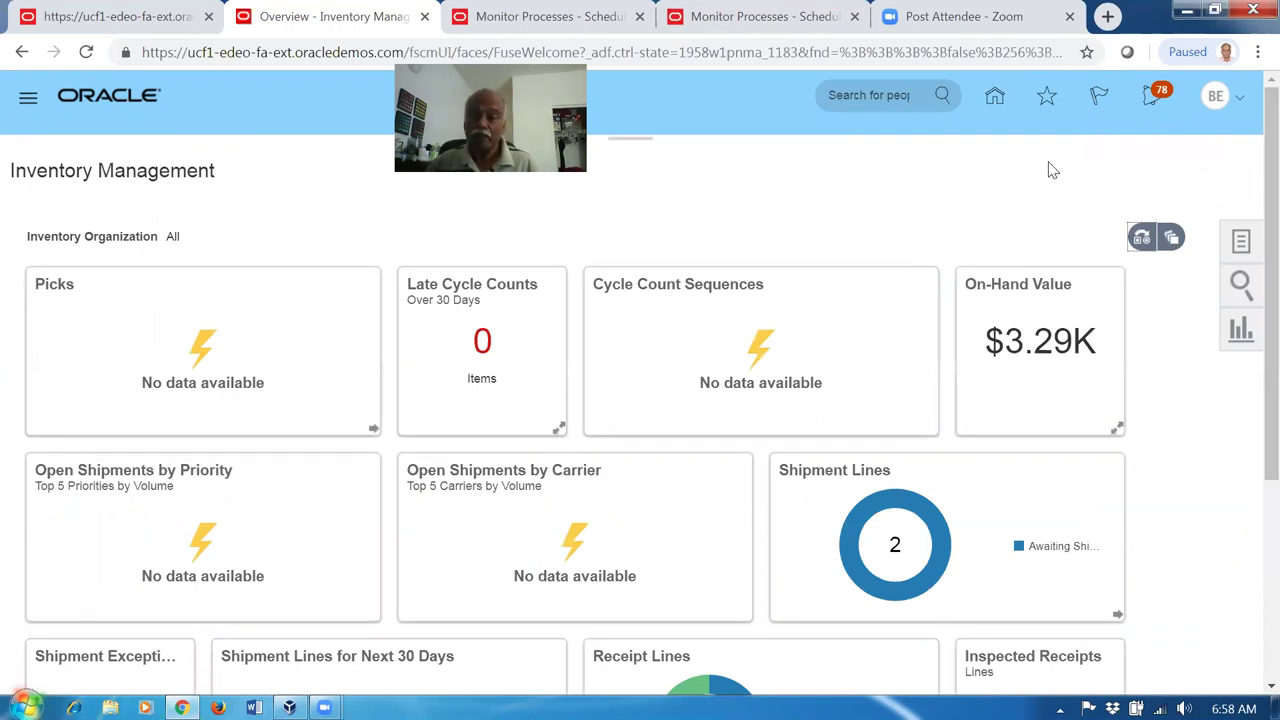
Step: Open the Supply Chain Planning setup in Setup and Maintenance and show all tasks for Supply Chain Planning Configuration
{"action": "left_click", "coordinate": [1214, 100]}
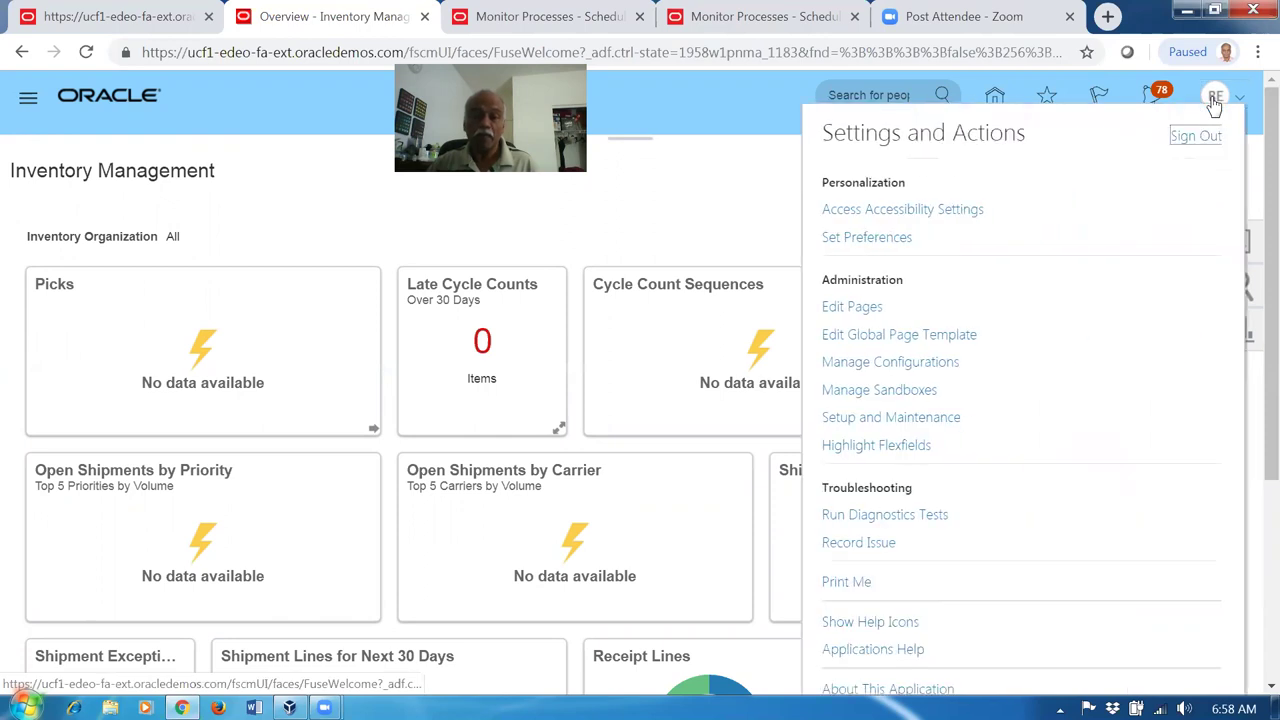
{"action": "left_click", "coordinate": [851, 417]}
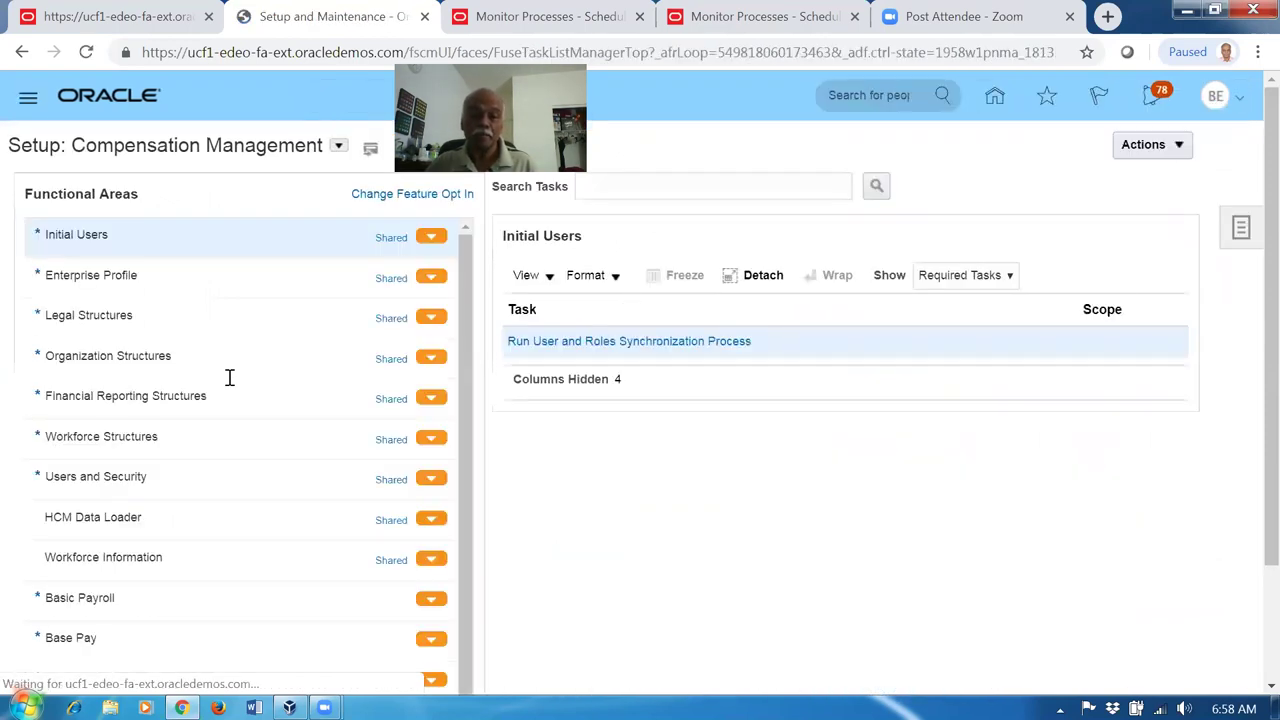
{"action": "left_click", "coordinate": [338, 146]}
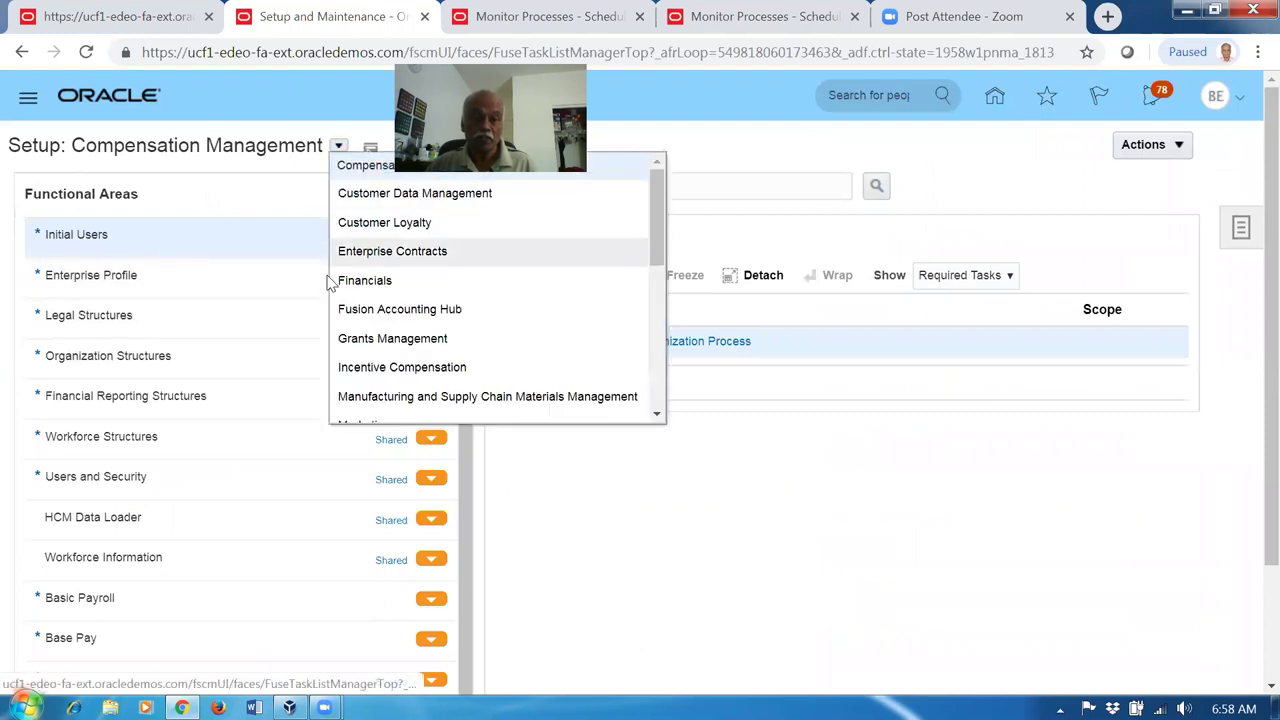
{"action": "left_click_drag", "start_coordinate": [662, 247], "coordinate": [684, 383]}
{"action": "left_click", "coordinate": [512, 378]}
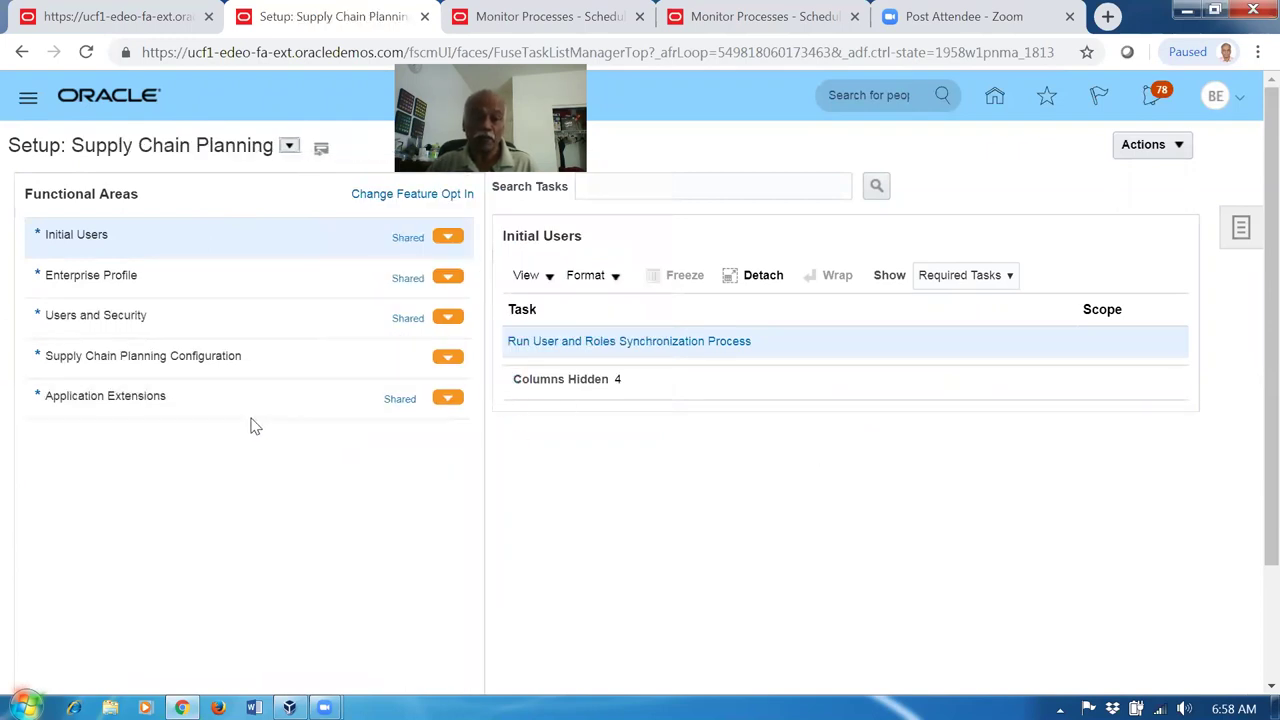
{"action": "left_click", "coordinate": [258, 364]}
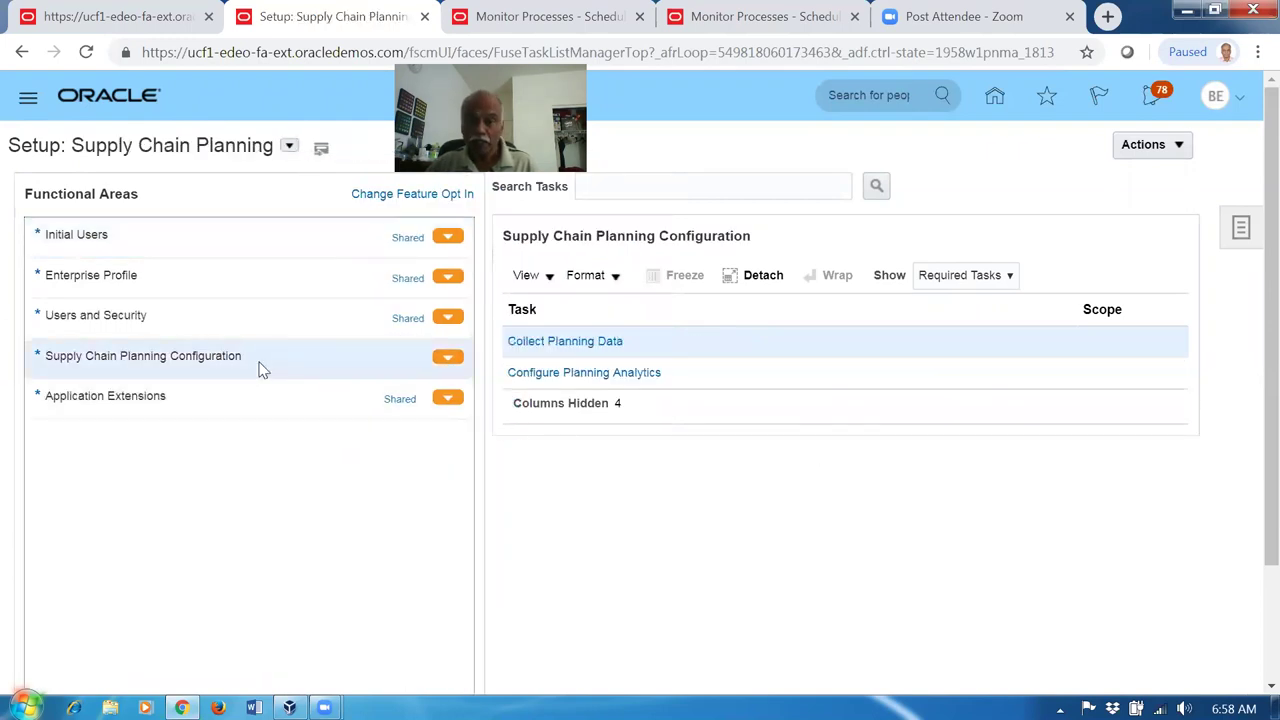
{"action": "left_click", "coordinate": [962, 275]}
{"action": "left_click", "coordinate": [966, 299]}
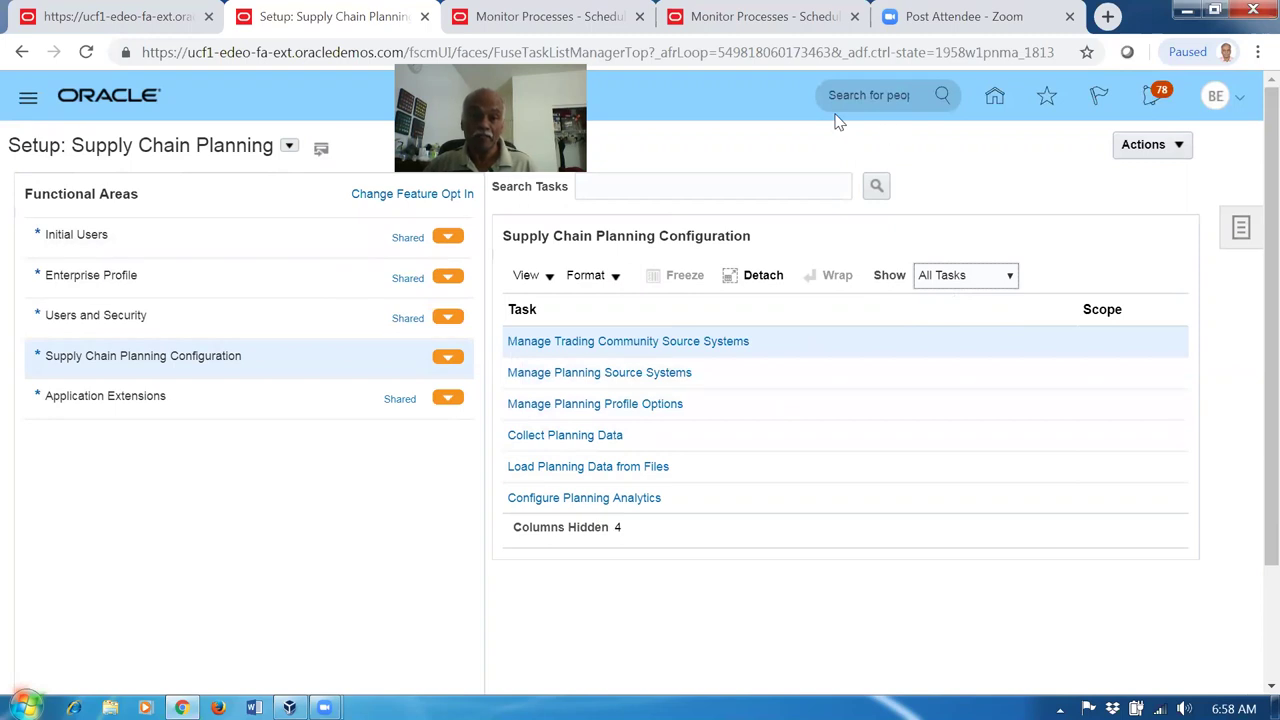
{"action": "key", "text": "ctrl+shift+Tab"}
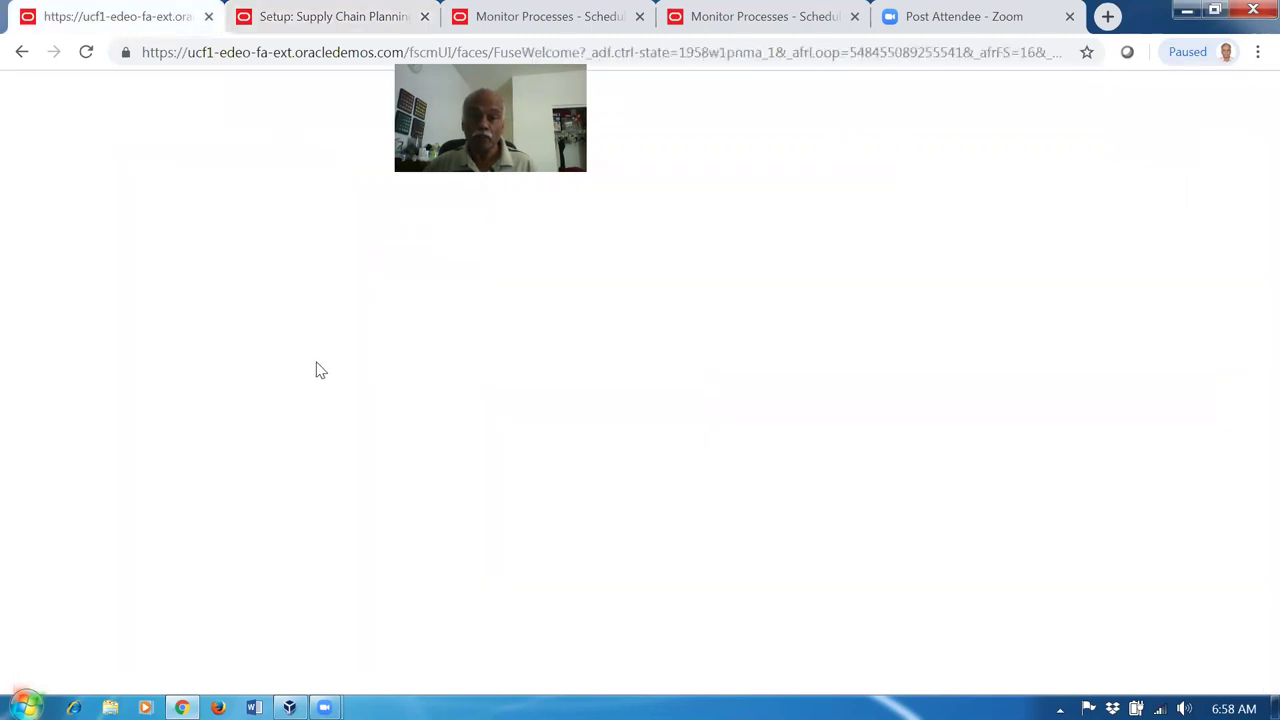
{"action": "left_click", "coordinate": [810, 45]}
{"action": "key", "text": "Return"}
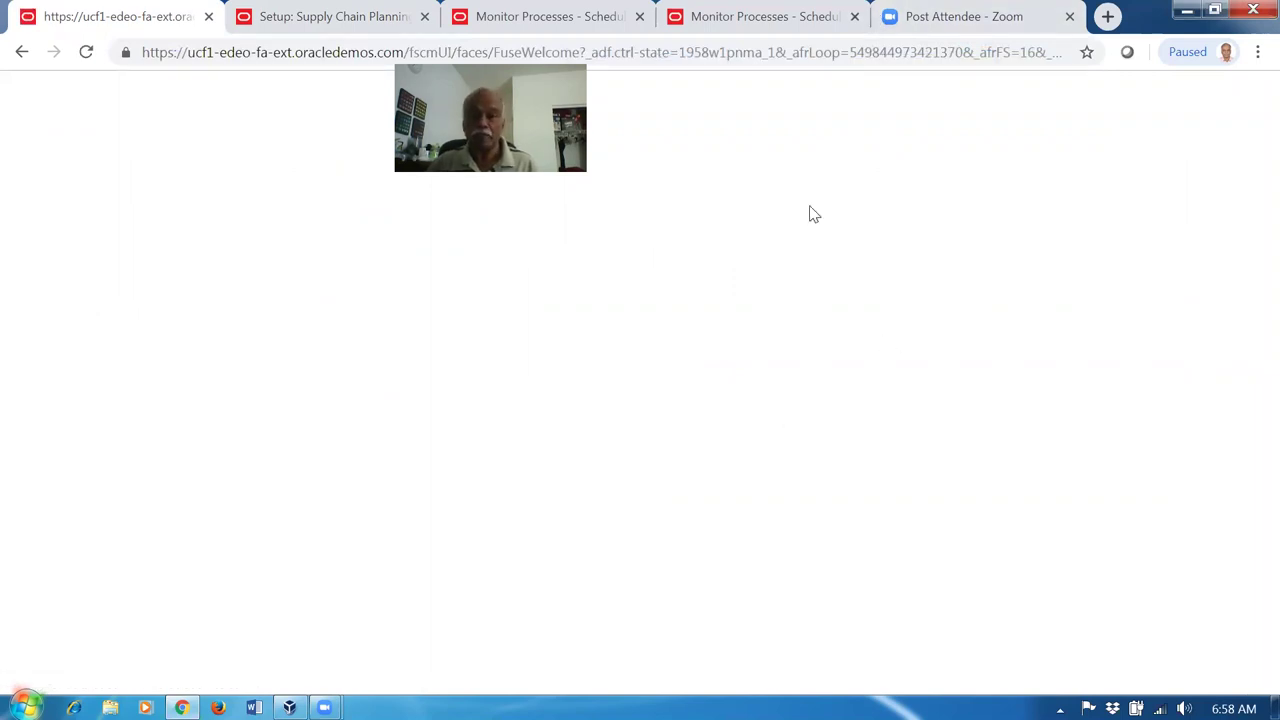
{"action": "left_click", "coordinate": [248, 58]}
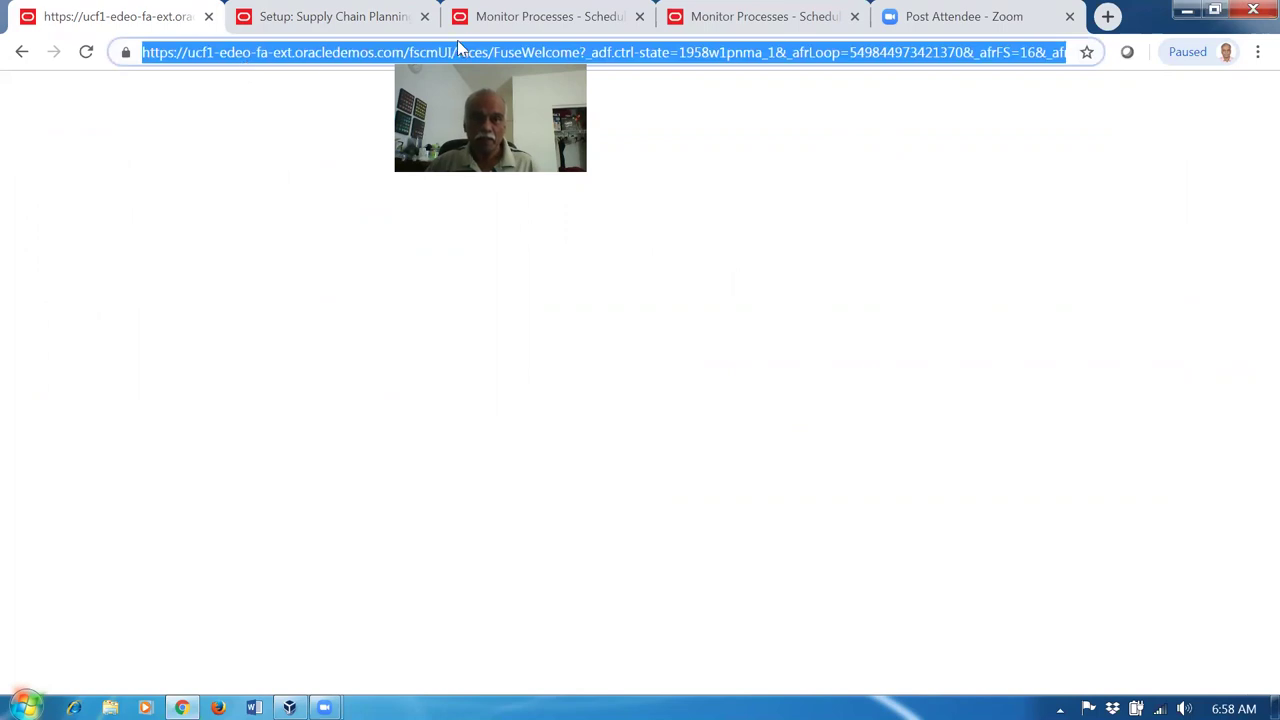
{"action": "key", "text": "Return"}
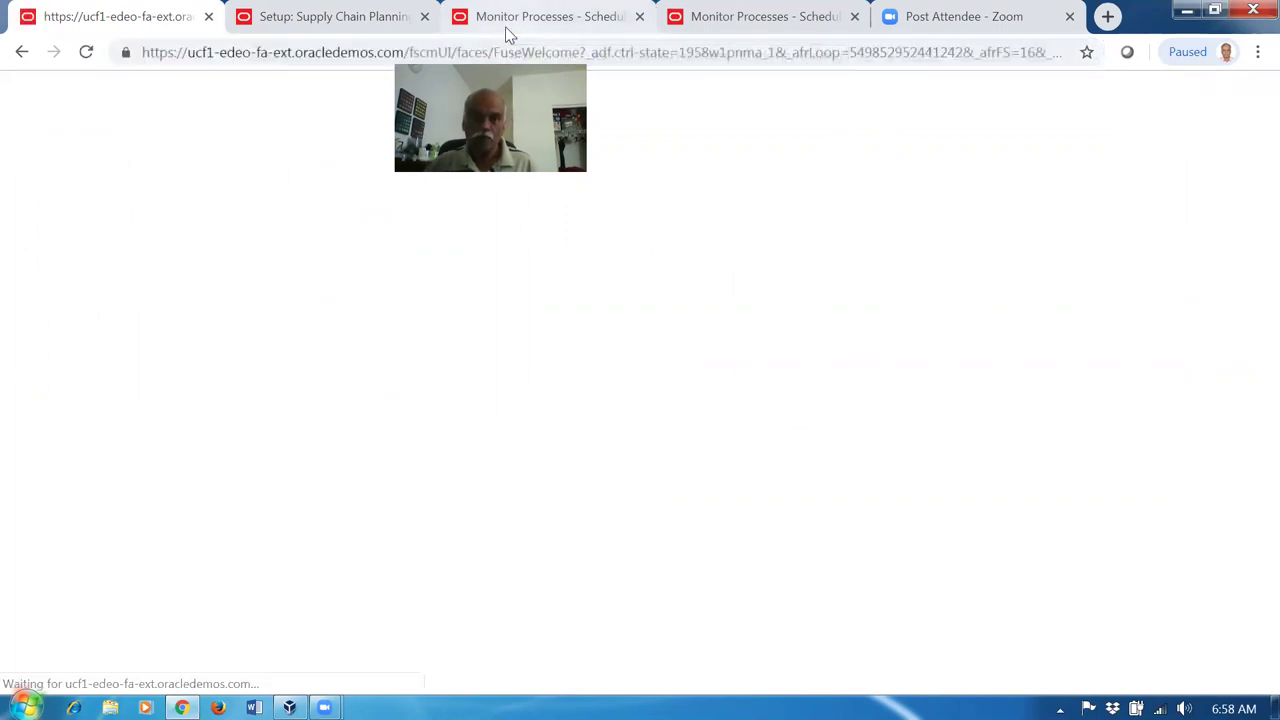
{"action": "left_click", "coordinate": [300, 14]}
{"action": "left_click", "coordinate": [470, 22]}
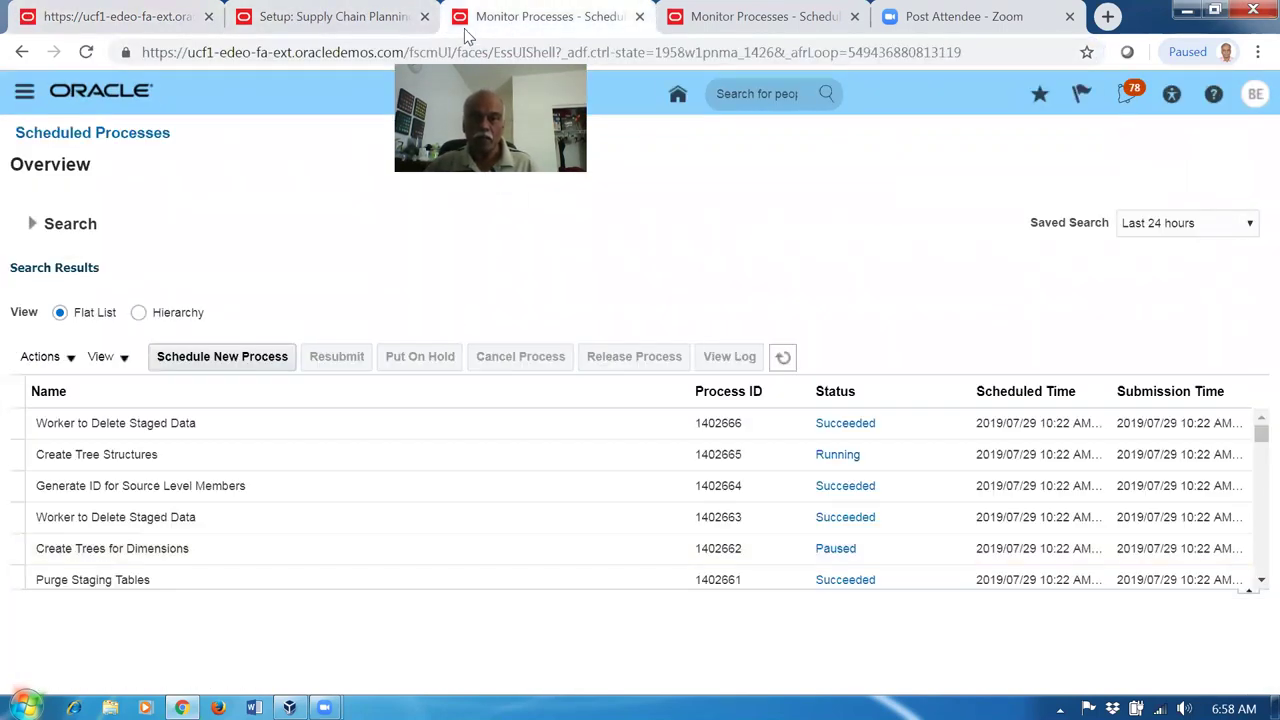
{"action": "left_click", "coordinate": [361, 29]}
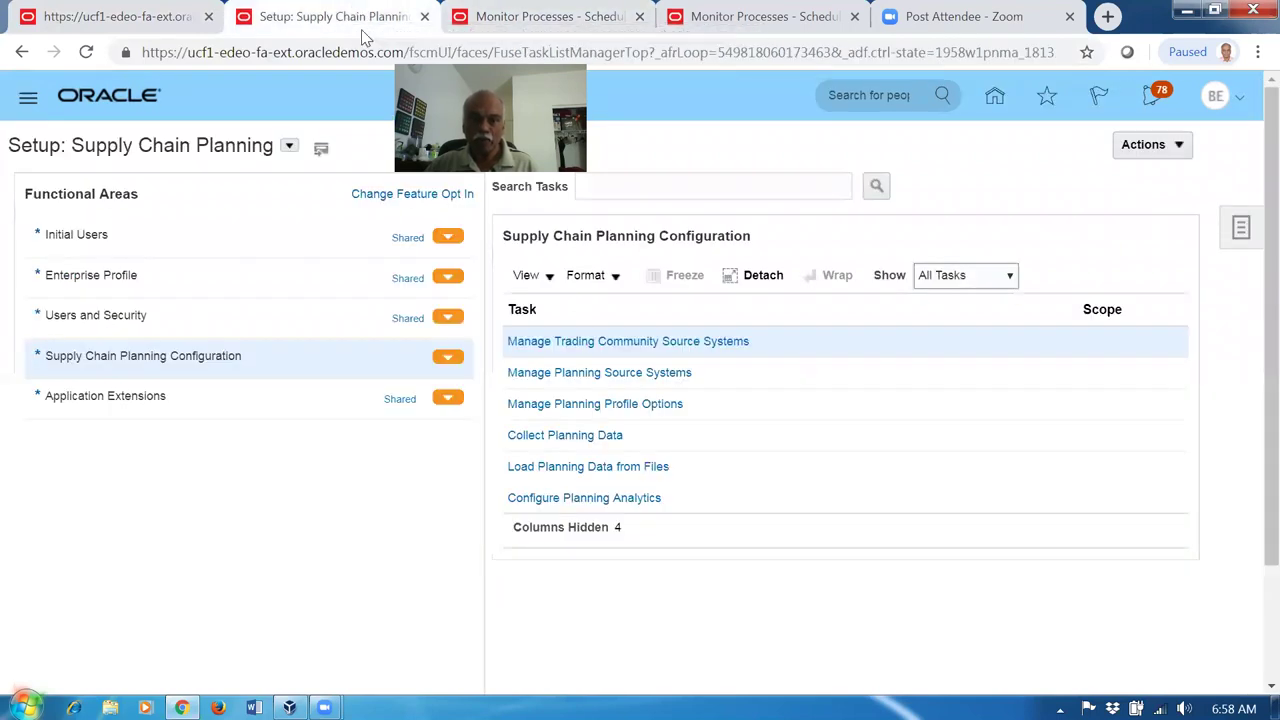
Step: Open Collect Planning Data, choose the OPS source system, and add Items and Organizations to the selected reference entities
{"action": "left_click", "coordinate": [556, 435]}
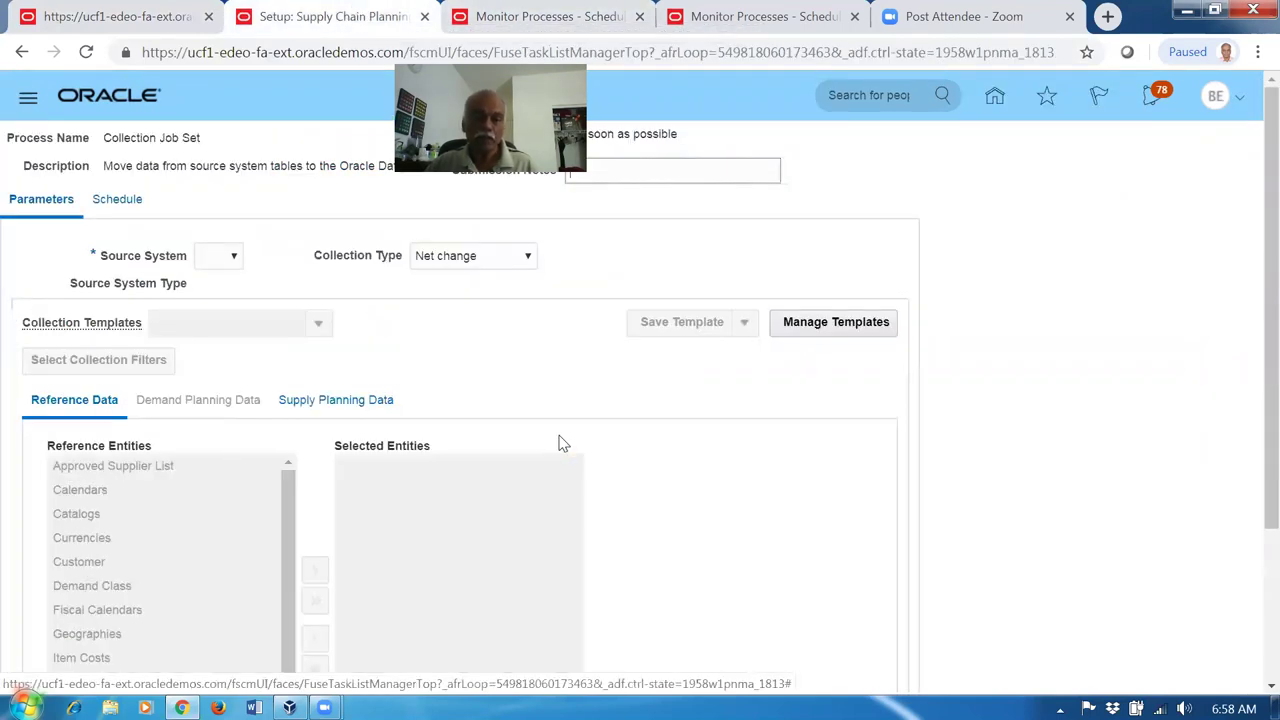
{"action": "left_click", "coordinate": [214, 256]}
{"action": "left_click", "coordinate": [218, 292]}
{"action": "scroll", "coordinate": [395, 395], "scroll_direction": "down", "scroll_amount": 3}
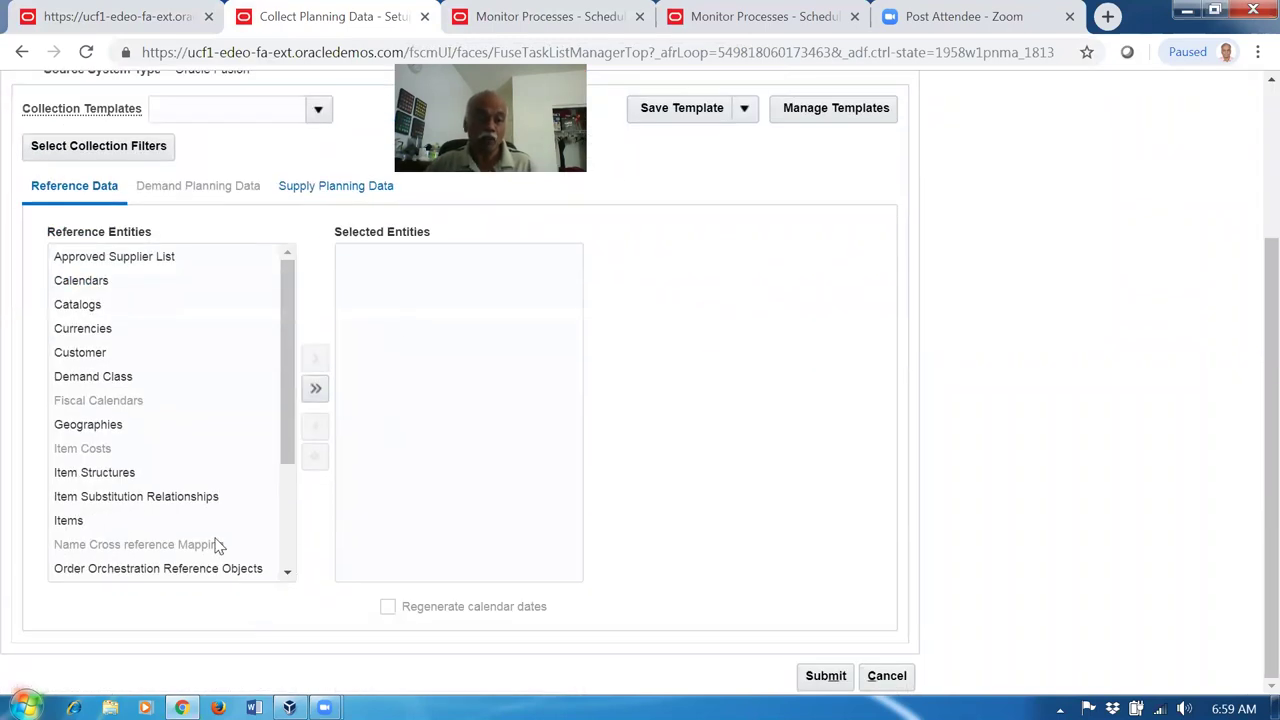
{"action": "left_click", "coordinate": [77, 521]}
{"action": "left_click", "coordinate": [316, 358]}
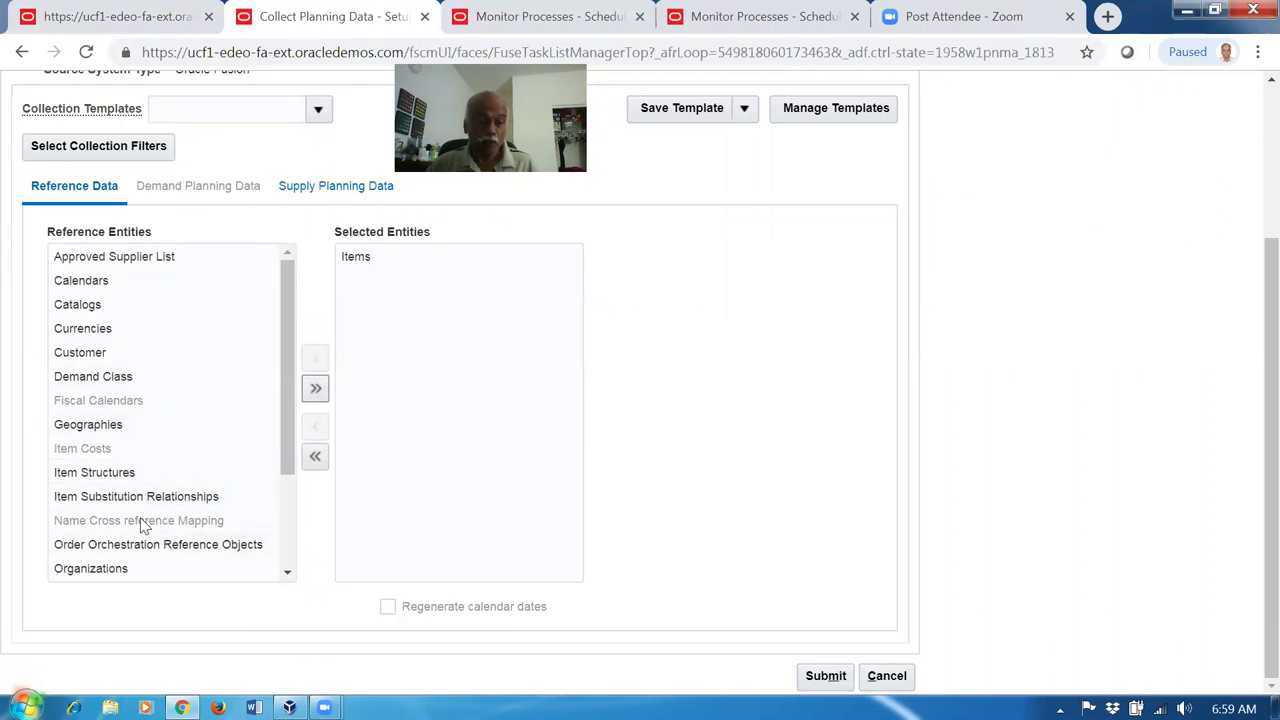
{"action": "left_click", "coordinate": [114, 568]}
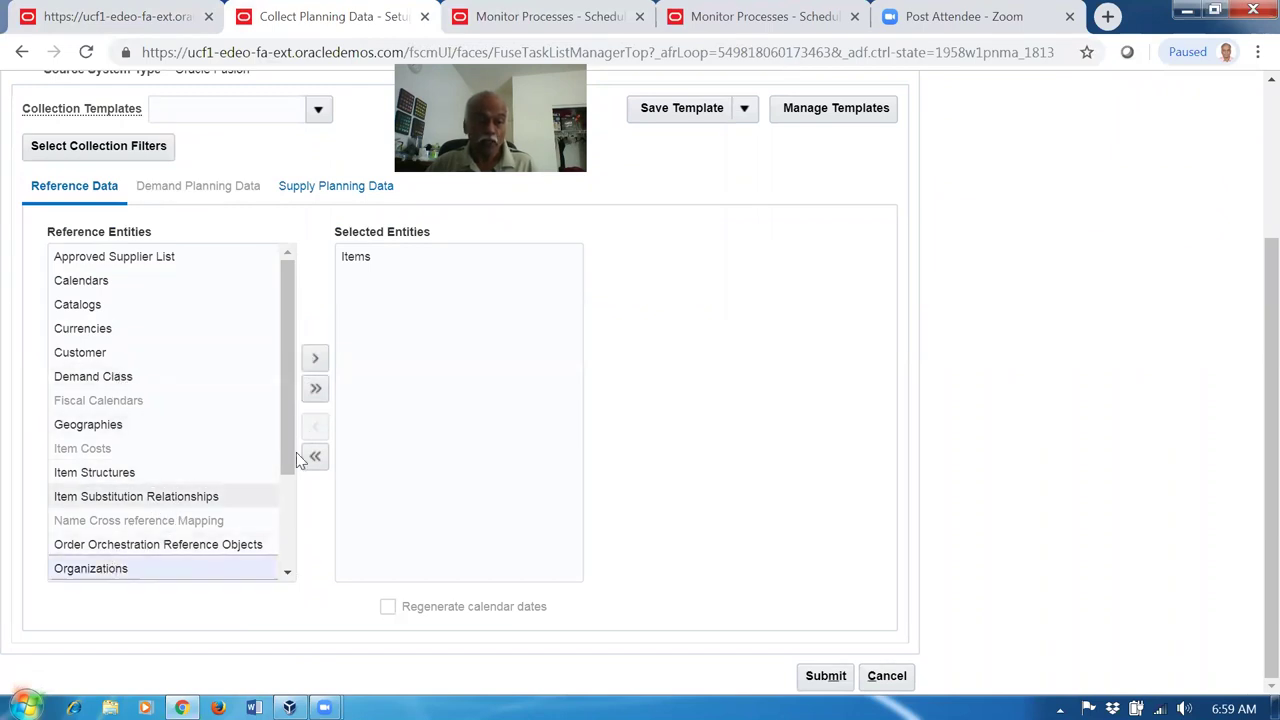
{"action": "left_click", "coordinate": [315, 360]}
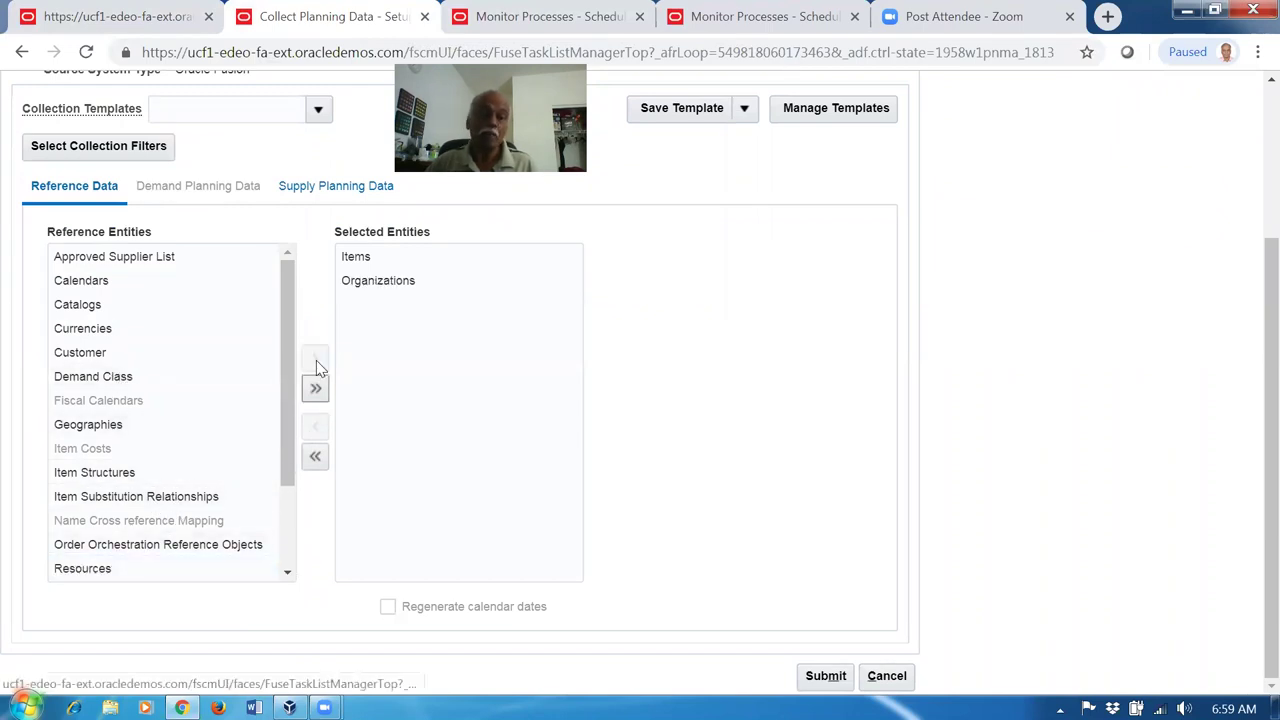
Step: Add On Hand to the selected supply planning entities and Catalogs to the selected reference entities
{"action": "left_click", "coordinate": [335, 192]}
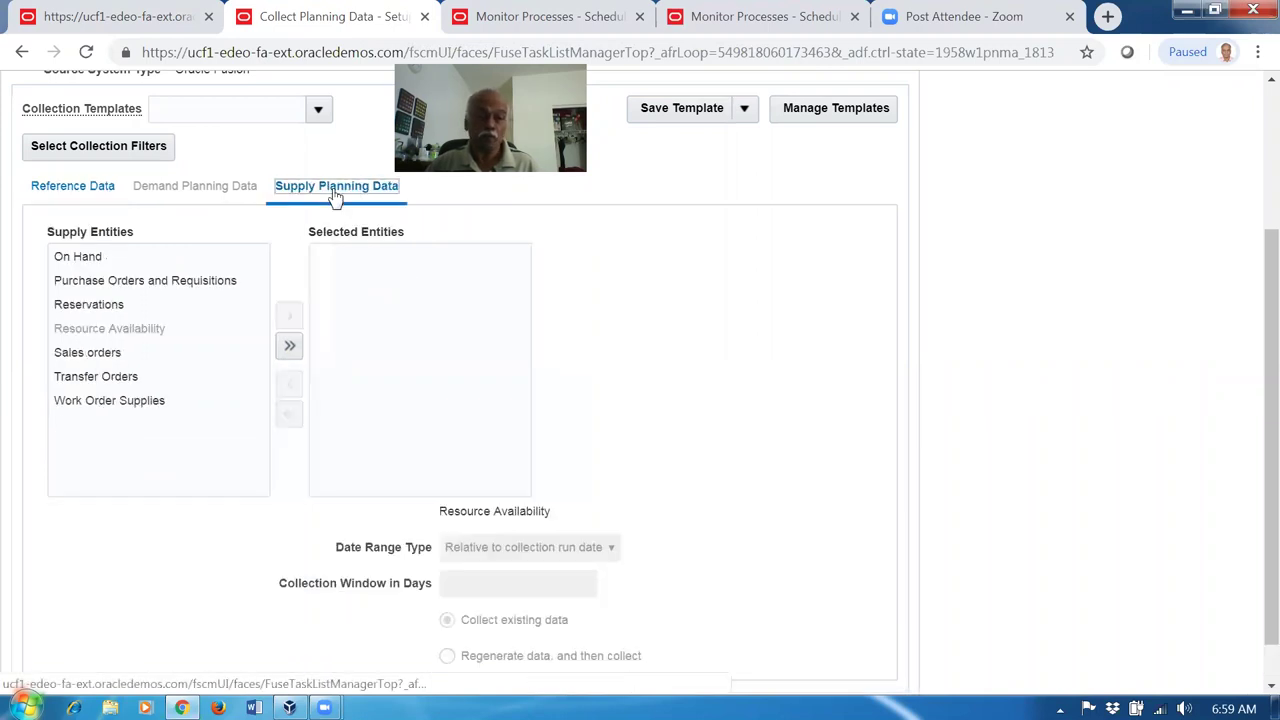
{"action": "left_click", "coordinate": [90, 262]}
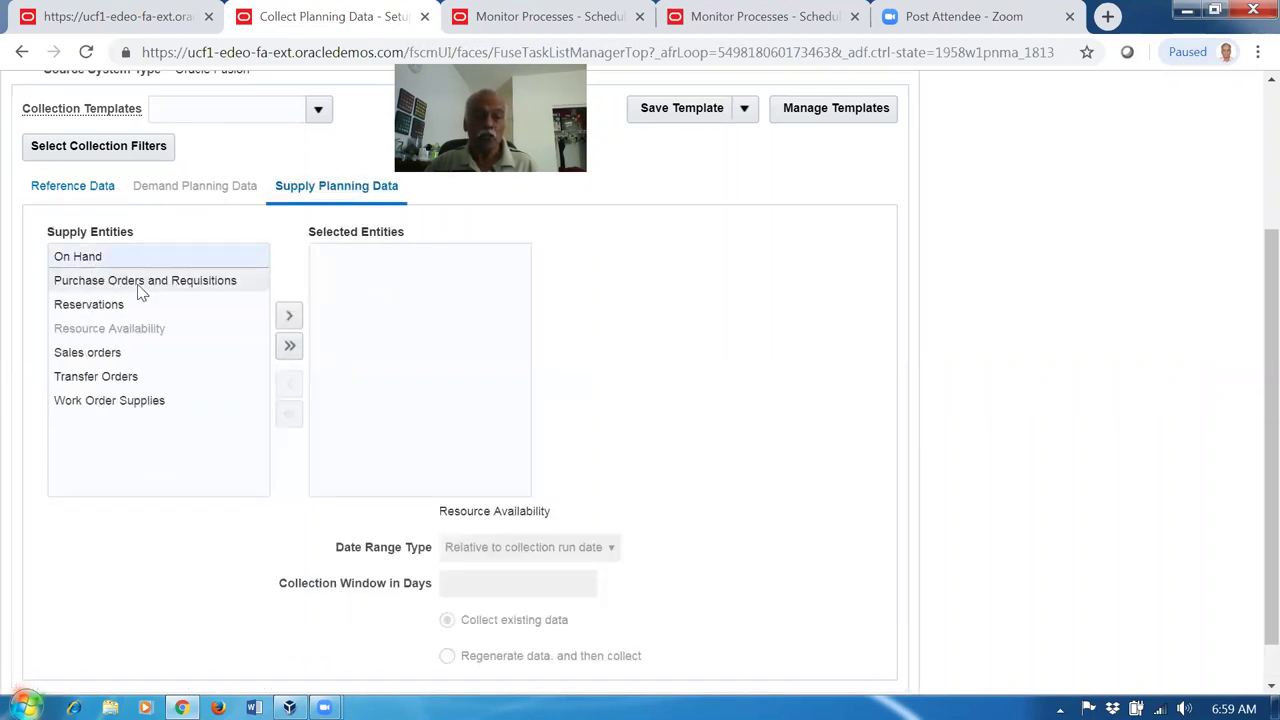
{"action": "left_click", "coordinate": [289, 318]}
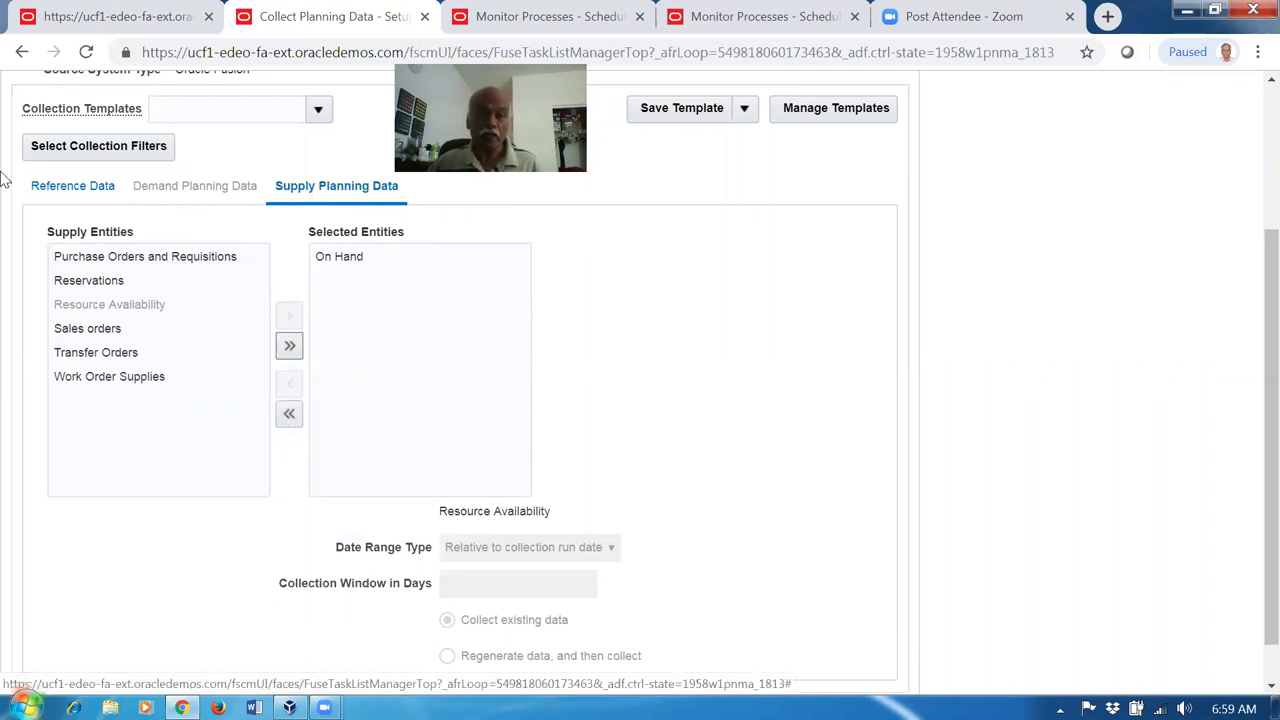
{"action": "left_click", "coordinate": [38, 190]}
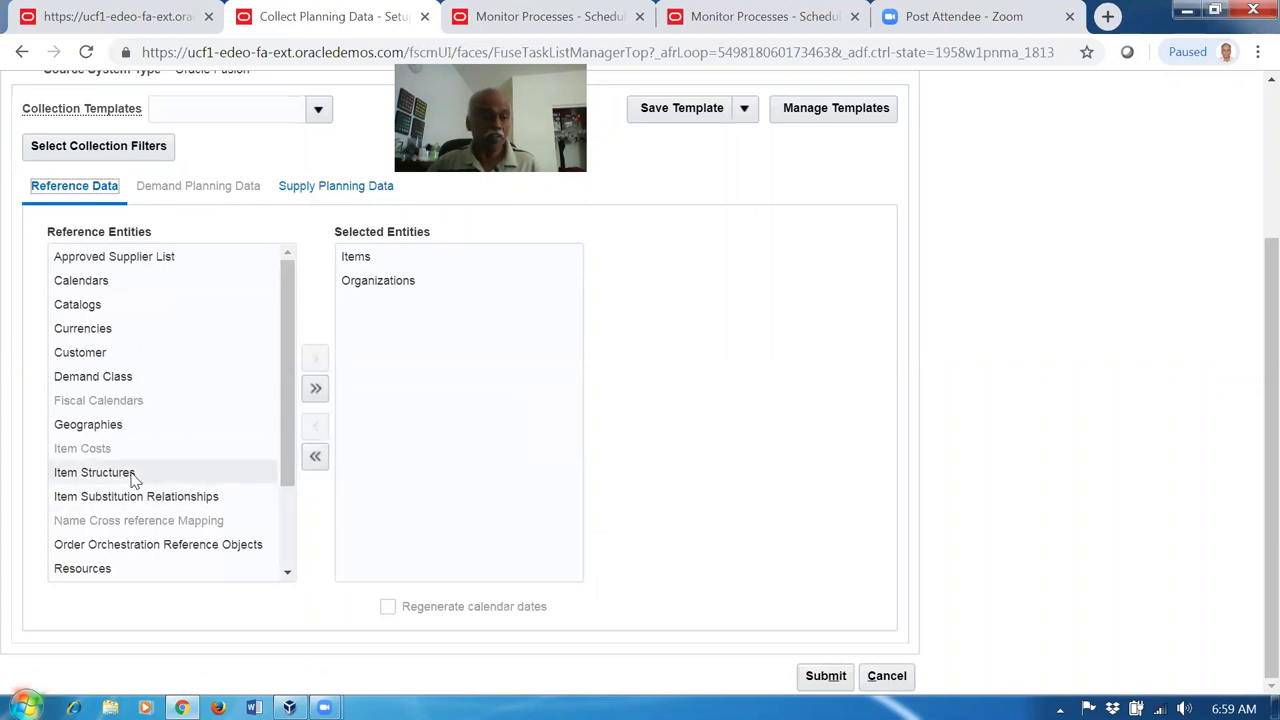
{"action": "left_click", "coordinate": [125, 312]}
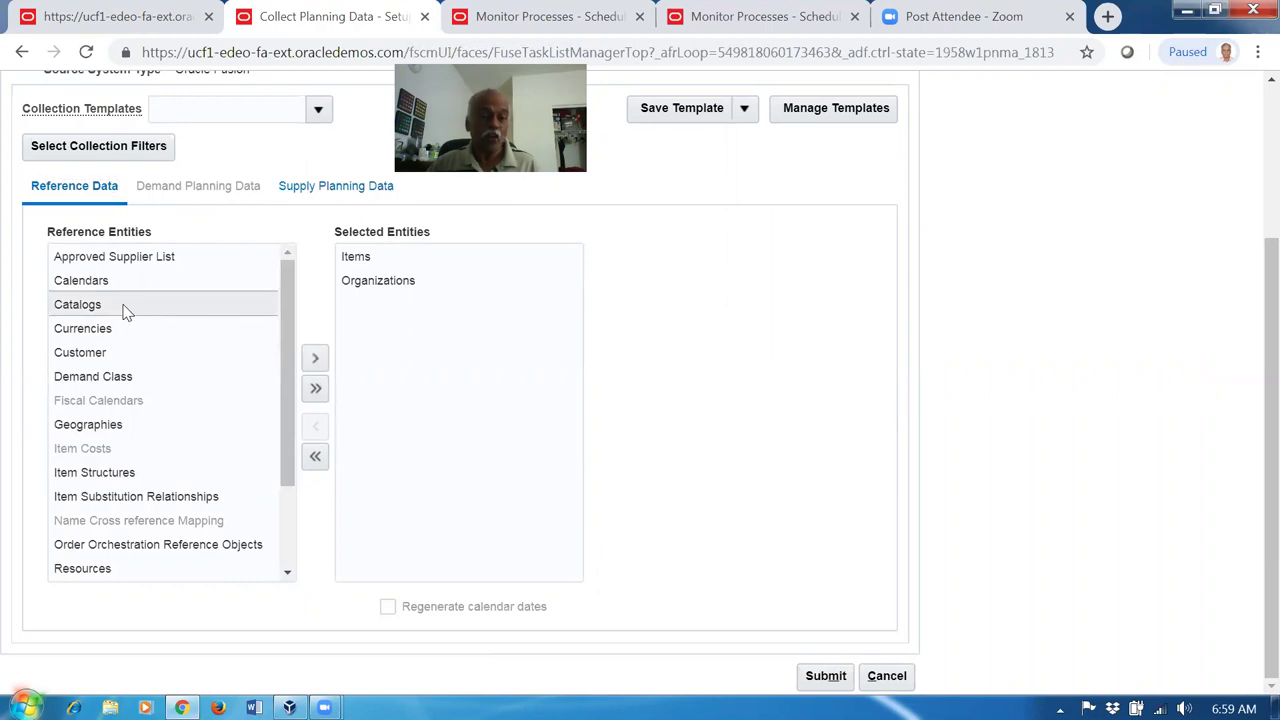
{"action": "left_click", "coordinate": [315, 358]}
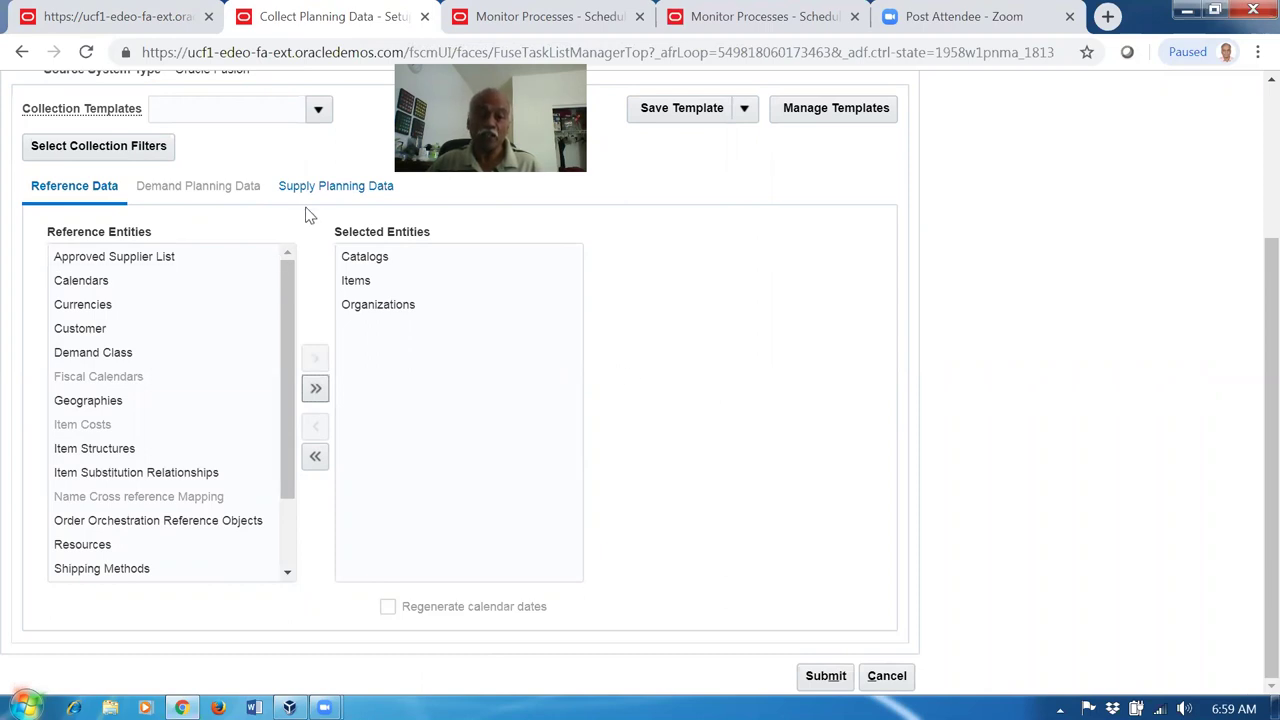
Step: Review the supply planning selection and submit the net change planning data collection
{"action": "left_click", "coordinate": [332, 189]}
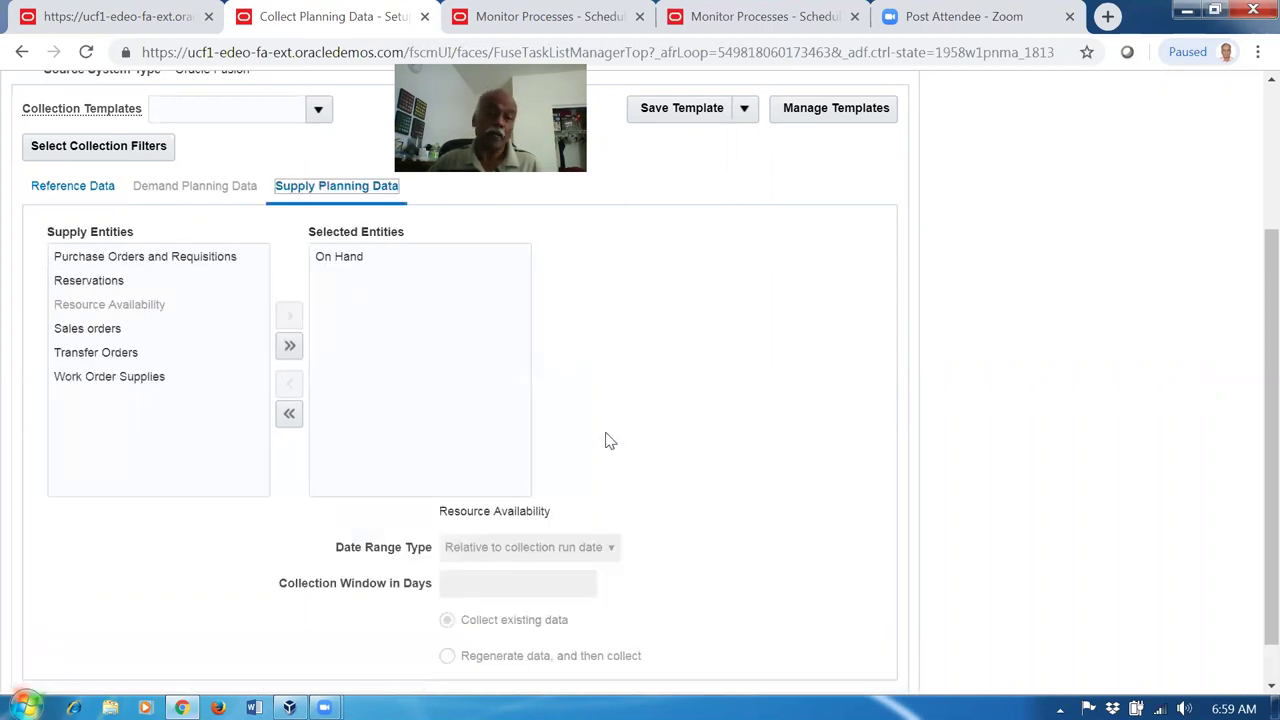
{"action": "scroll", "coordinate": [750, 500], "scroll_direction": "down", "scroll_amount": 1}
{"action": "left_click", "coordinate": [830, 676]}
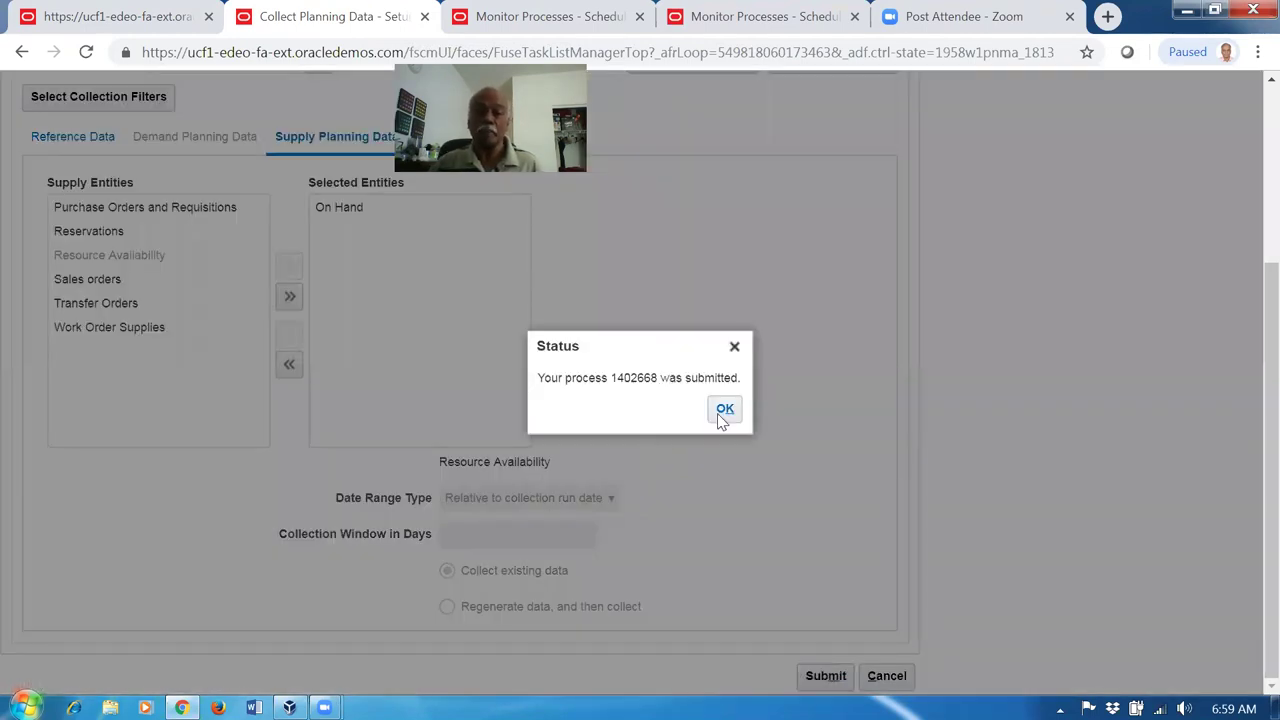
{"action": "left_click", "coordinate": [718, 412]}
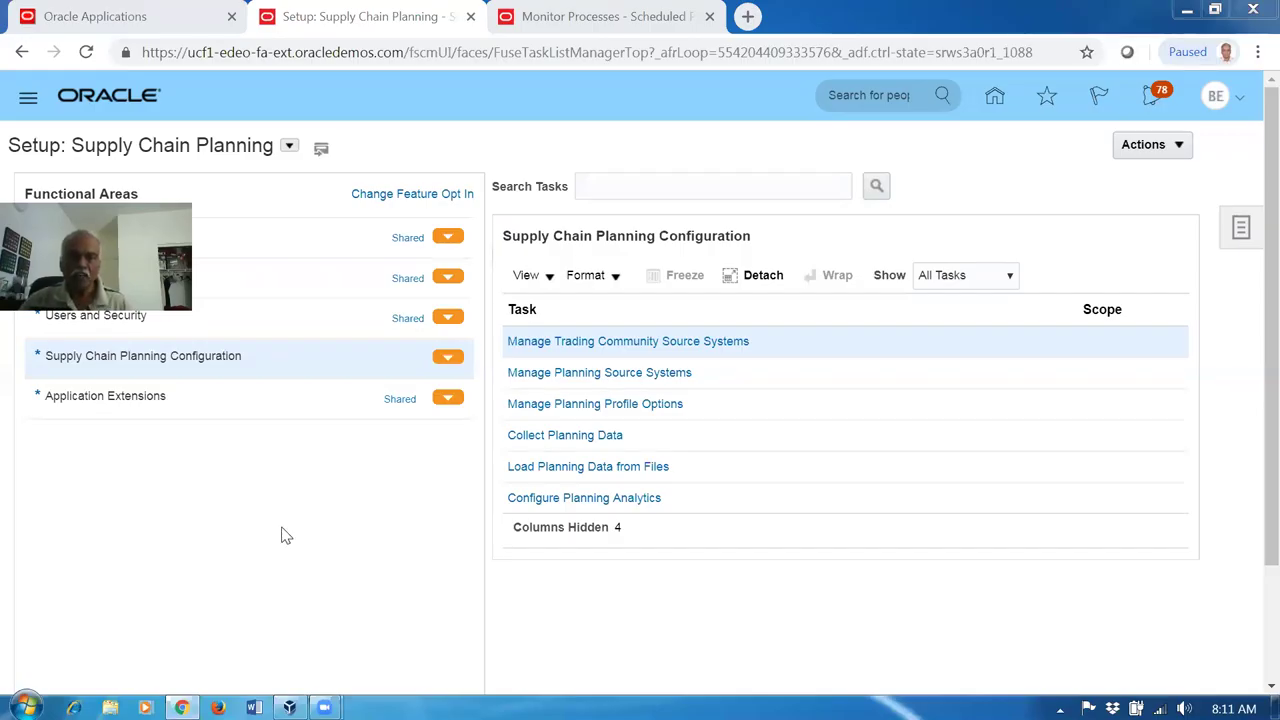
Step: Start another planning data collection for the OPS source system, set its type to Targeted, and select all reference entities
{"action": "left_click", "coordinate": [568, 440]}
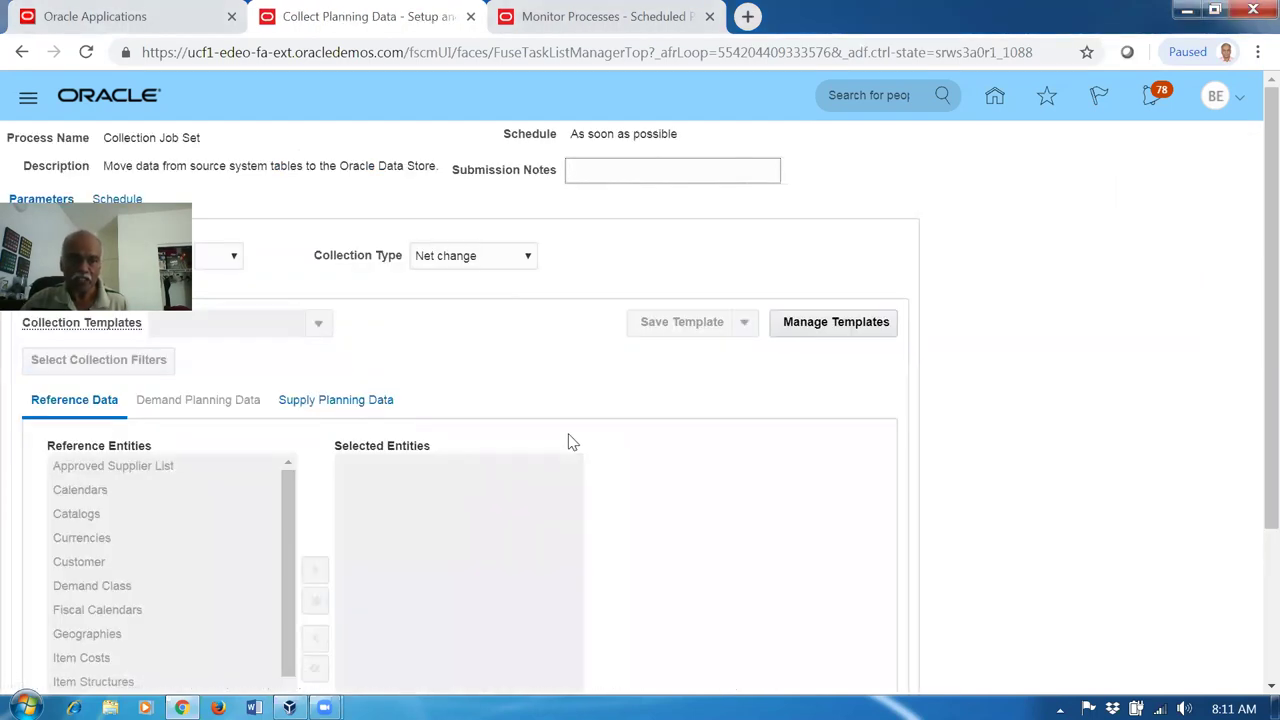
{"action": "left_click", "coordinate": [220, 255]}
{"action": "left_click", "coordinate": [218, 287]}
{"action": "left_click", "coordinate": [487, 262]}
{"action": "left_click", "coordinate": [470, 277]}
{"action": "left_click", "coordinate": [314, 604]}
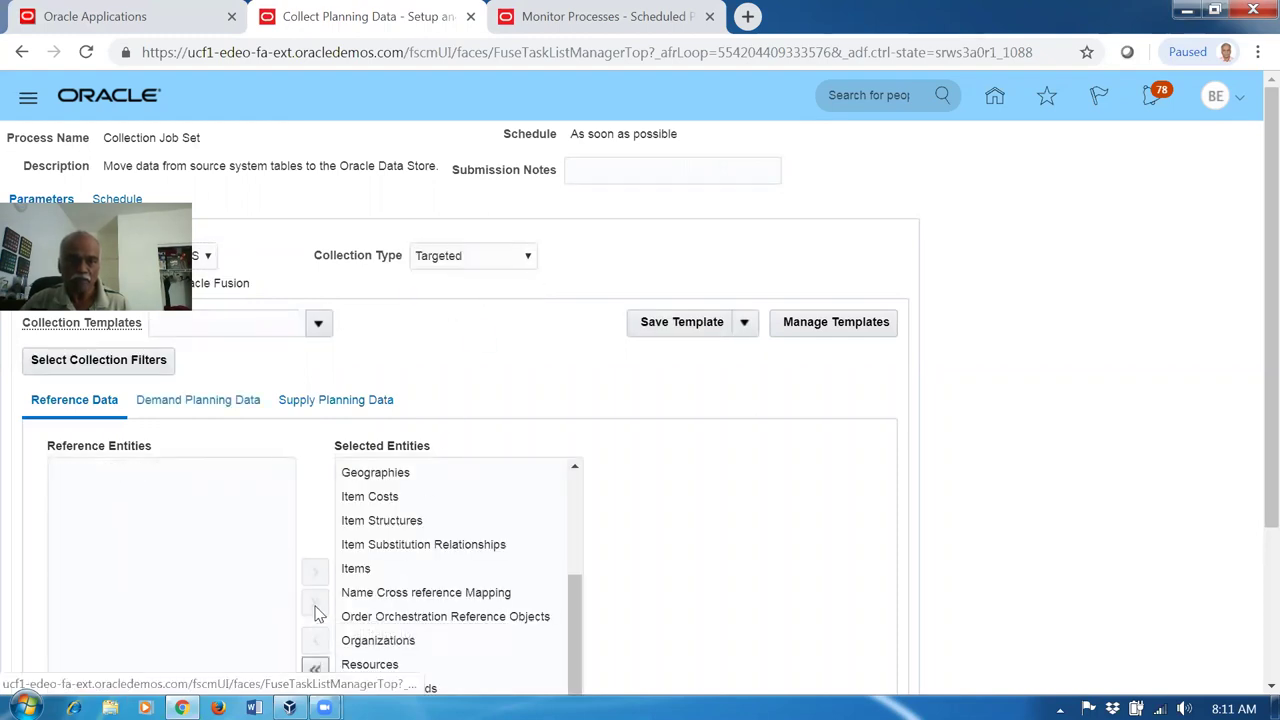
Step: Select all supply planning entities for the targeted collection and review the reference and supply selections
{"action": "left_click", "coordinate": [323, 410]}
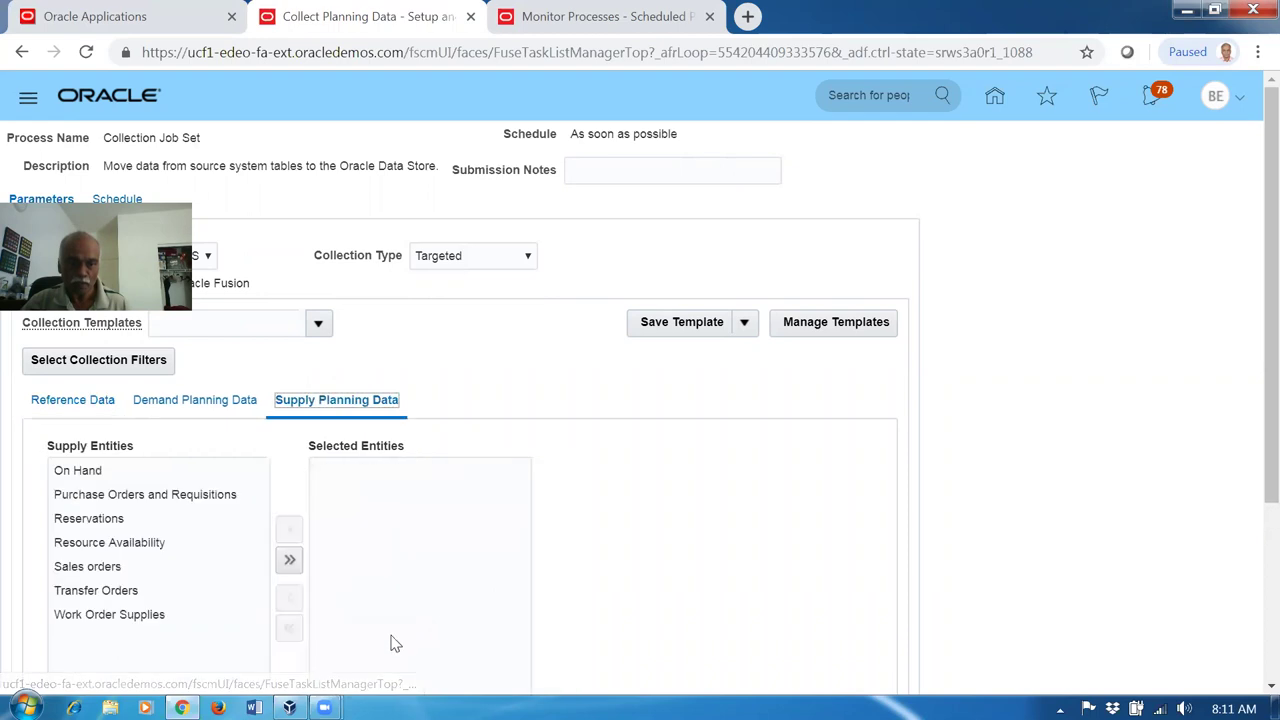
{"action": "left_click", "coordinate": [291, 563]}
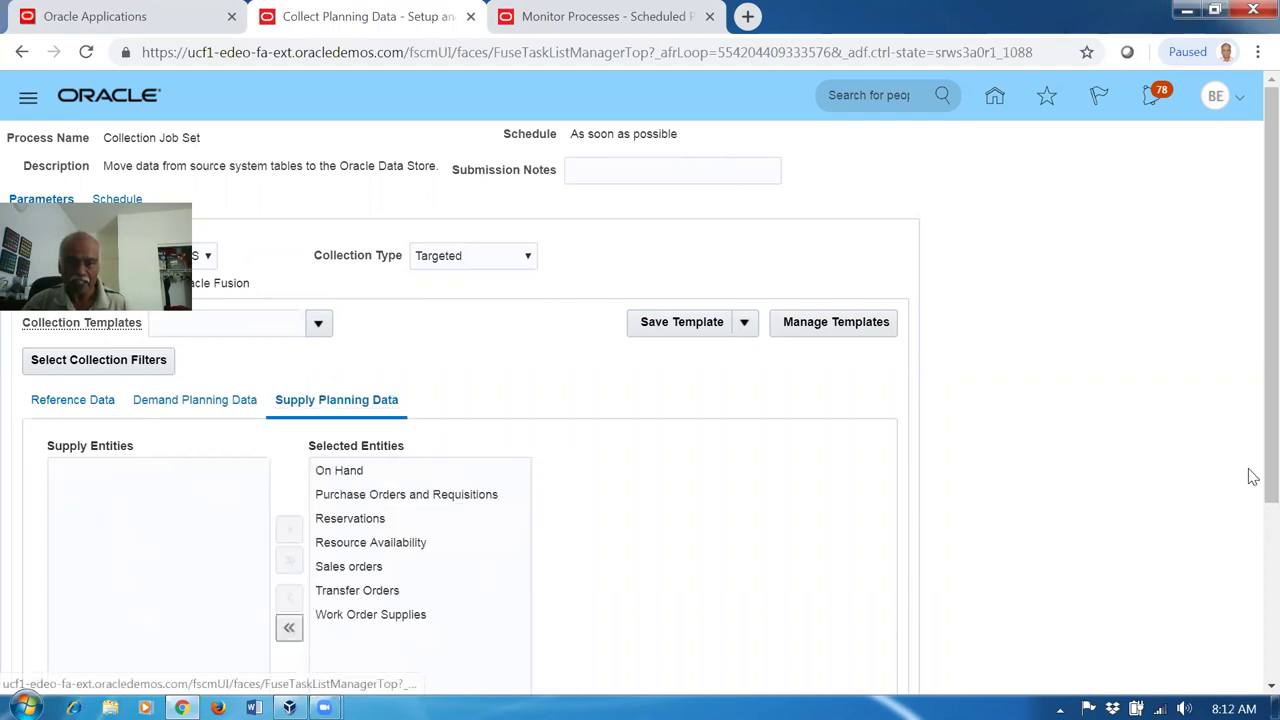
{"action": "left_click_drag", "start_coordinate": [1252, 500], "coordinate": [1250, 658]}
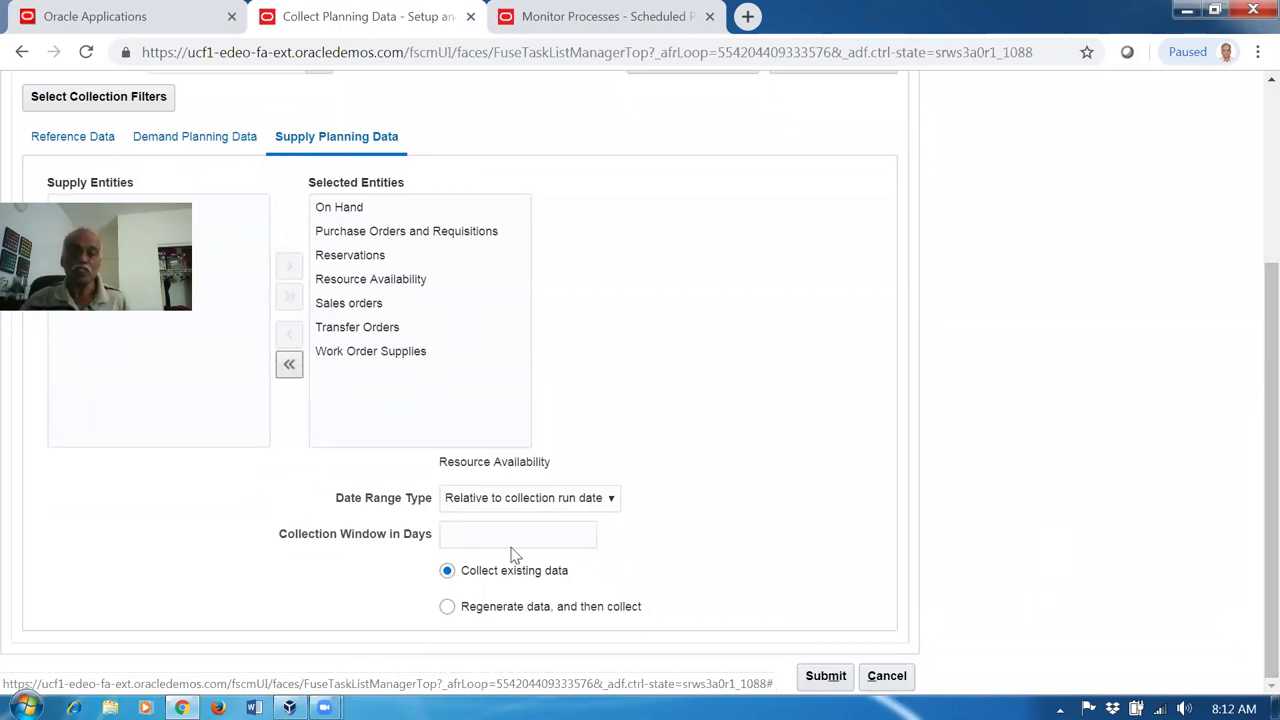
{"action": "left_click_drag", "start_coordinate": [1252, 351], "coordinate": [1249, 171]}
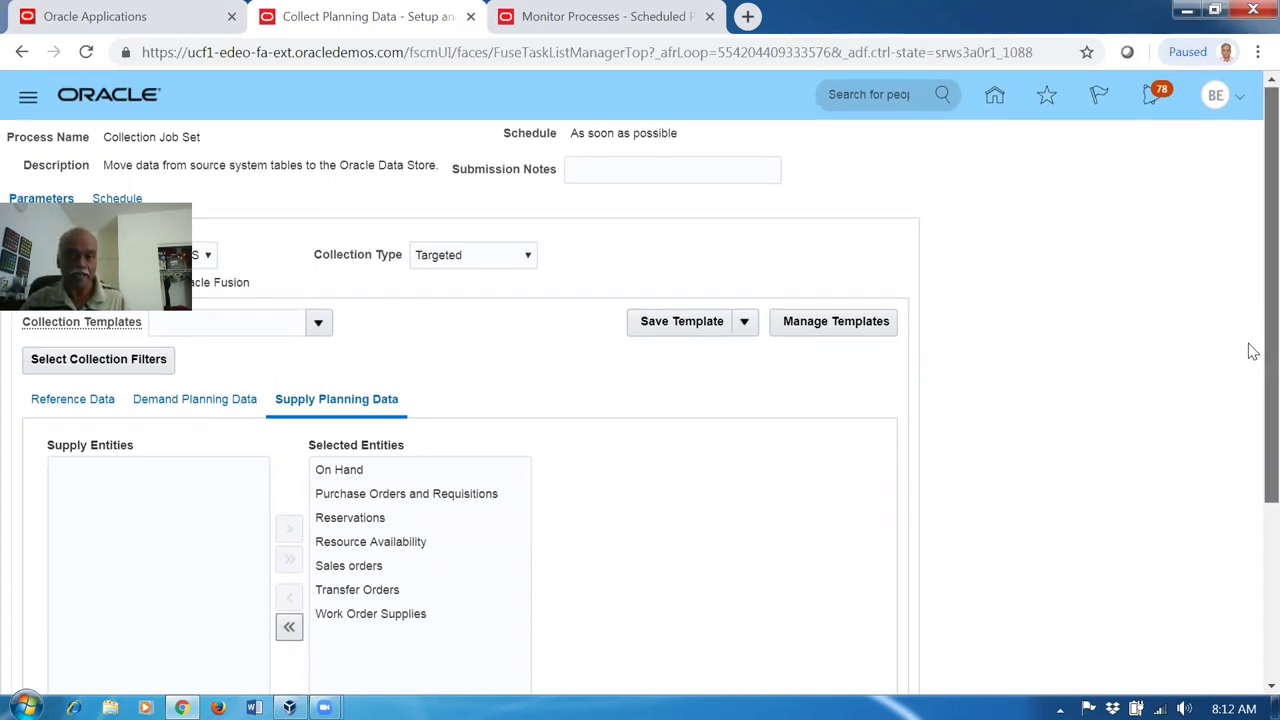
{"action": "left_click_drag", "start_coordinate": [1249, 349], "coordinate": [1252, 520]}
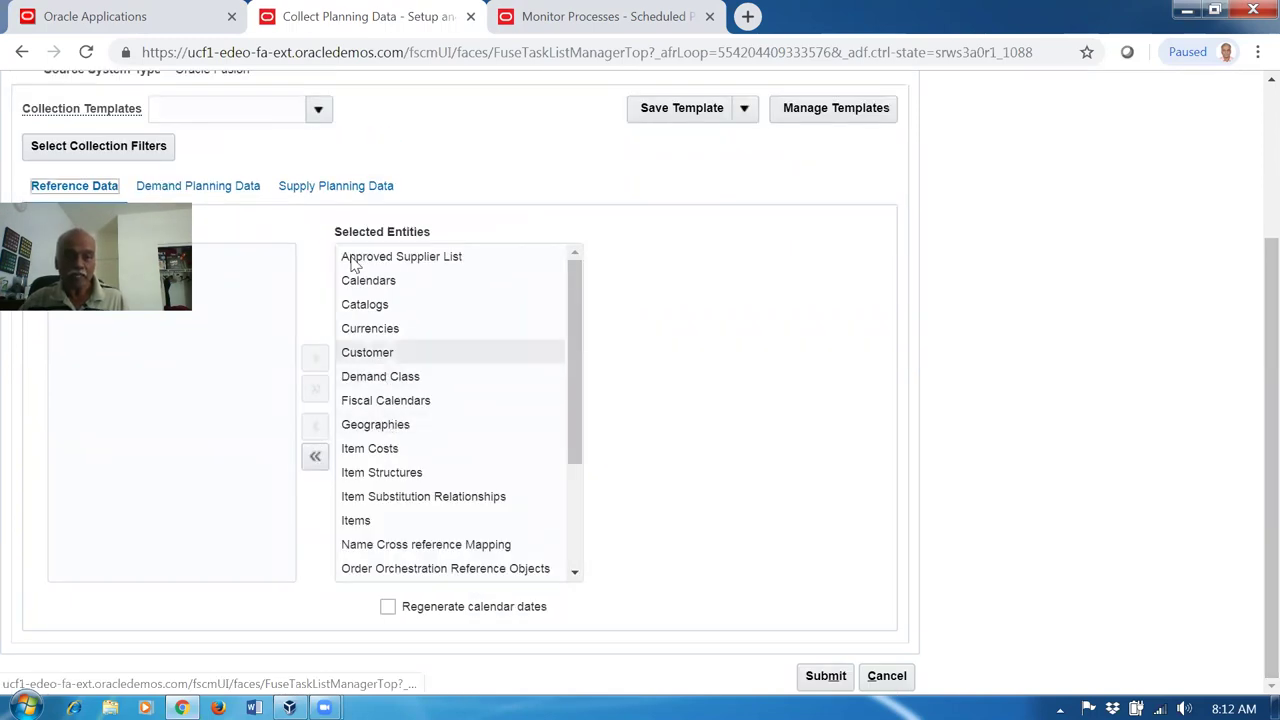
{"action": "left_click", "coordinate": [346, 196]}
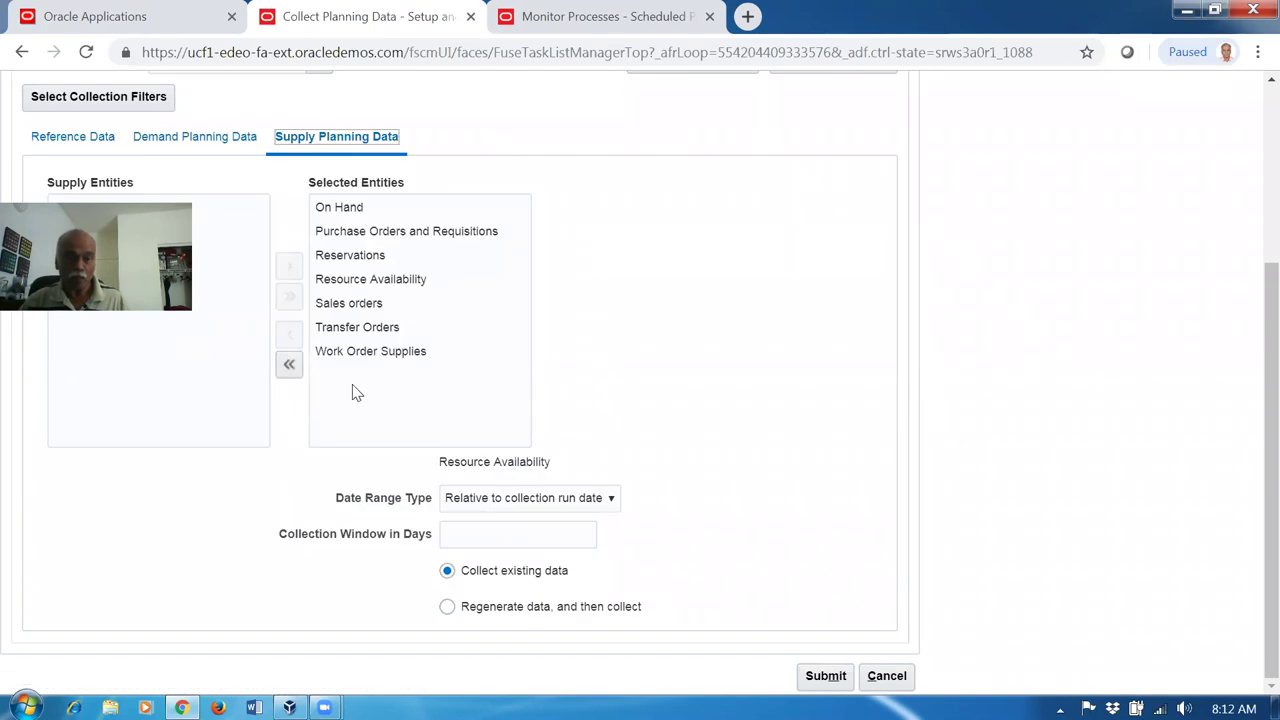
{"action": "scroll", "coordinate": [590, 345], "scroll_direction": "up", "scroll_amount": 2}
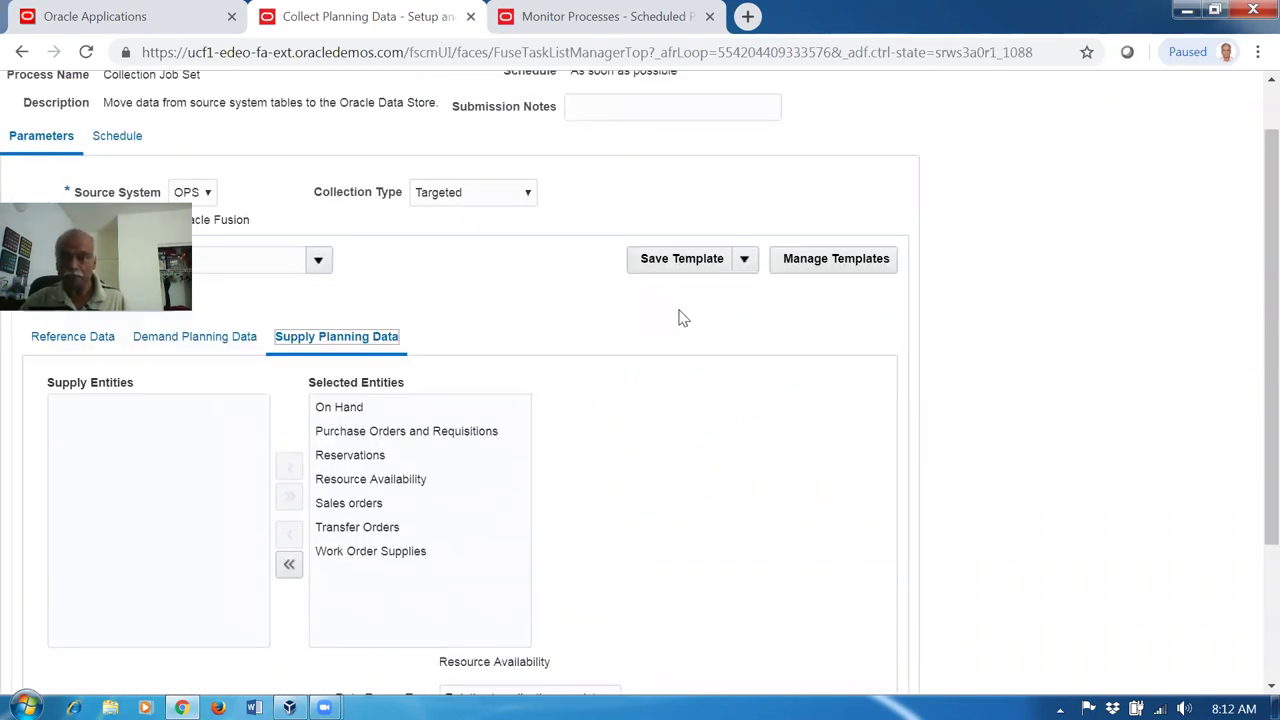
{"action": "scroll", "coordinate": [683, 318], "scroll_direction": "up", "scroll_amount": 1}
Step: Go to Manage ATP Rules in Global Order Promising and start a new ATP rule named b01_atp_rule
{"action": "left_click", "coordinate": [1000, 96]}
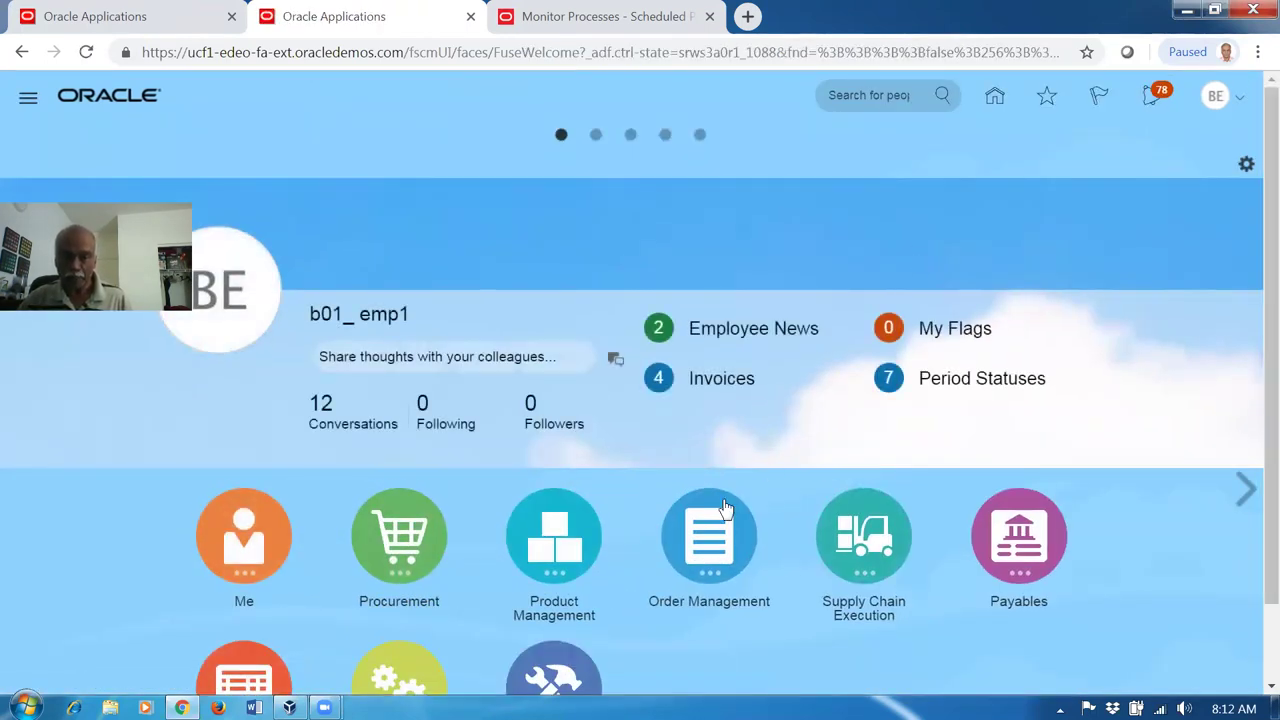
{"action": "left_click", "coordinate": [725, 510]}
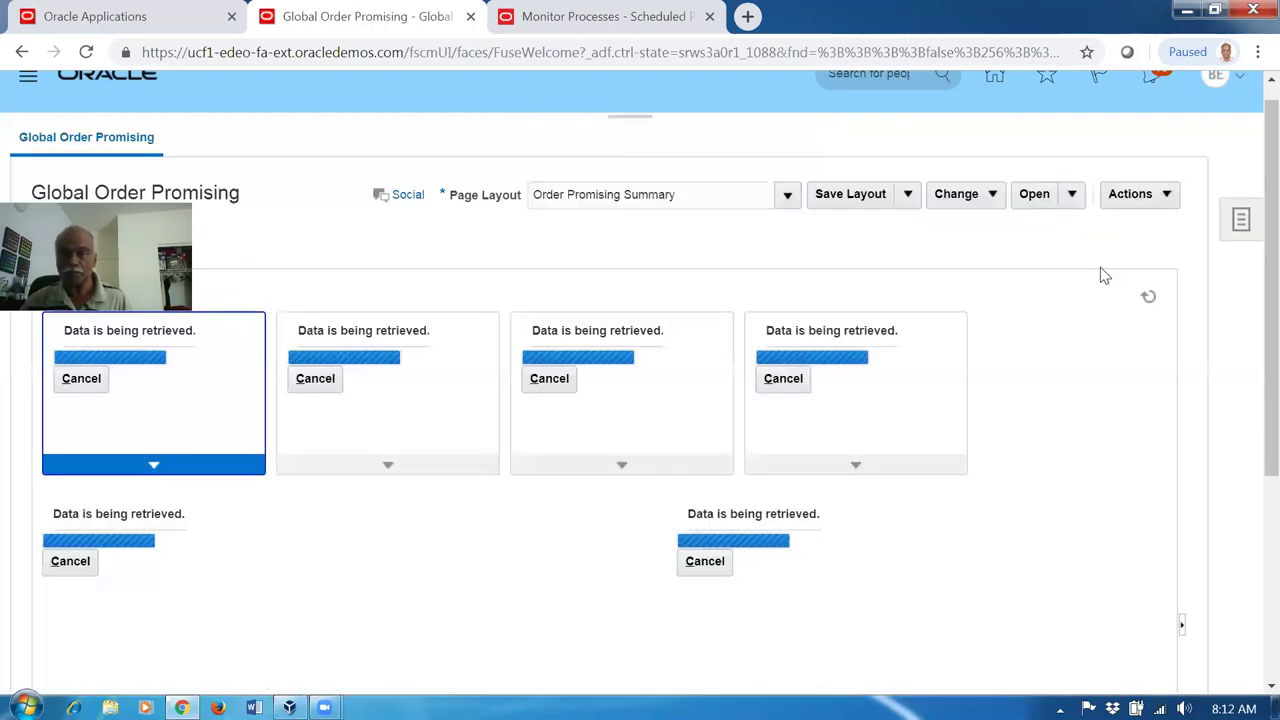
{"action": "left_click", "coordinate": [1239, 220]}
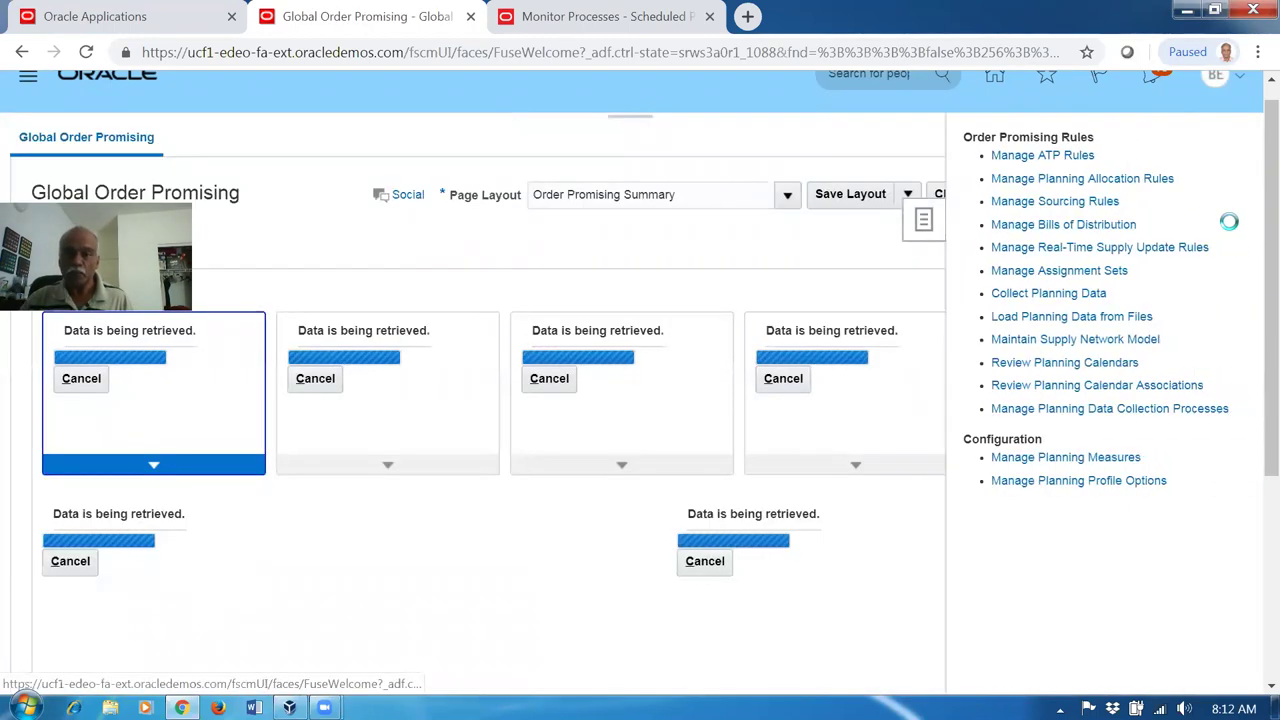
{"action": "left_click", "coordinate": [1010, 160]}
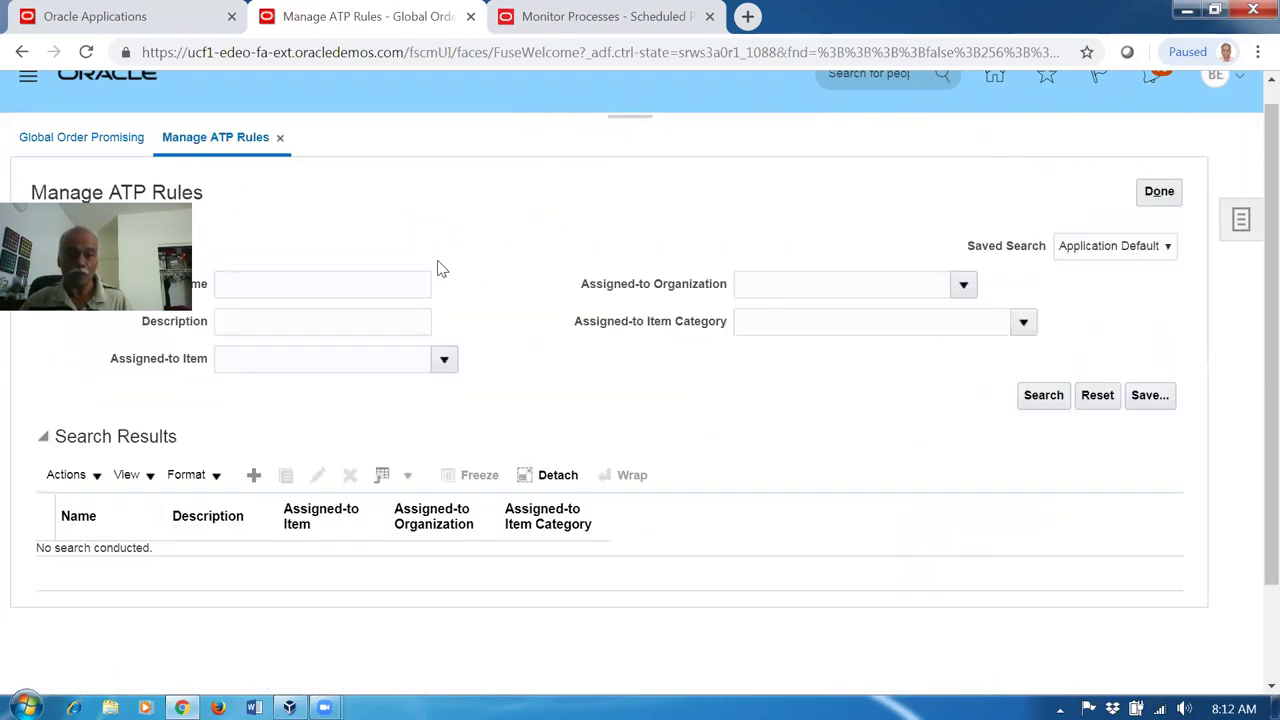
{"action": "left_click", "coordinate": [253, 474]}
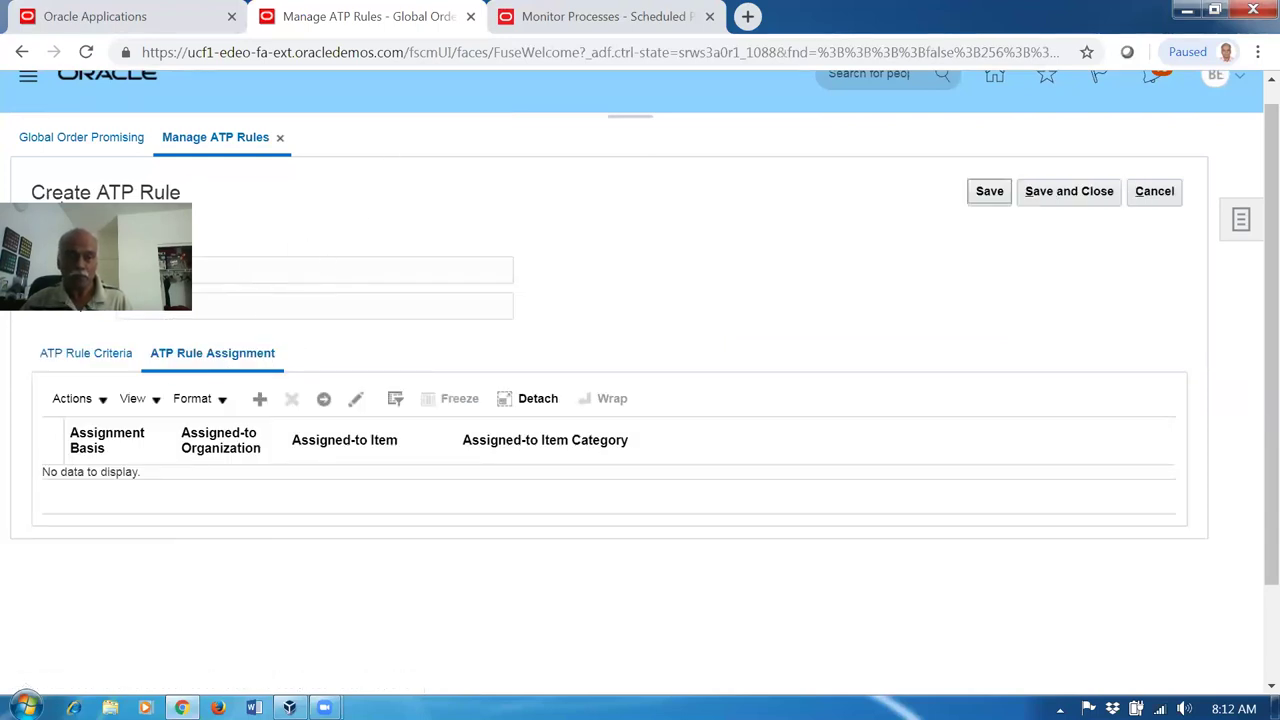
{"action": "left_click", "coordinate": [254, 271]}
{"action": "type", "text": "b01_atp_rule"}
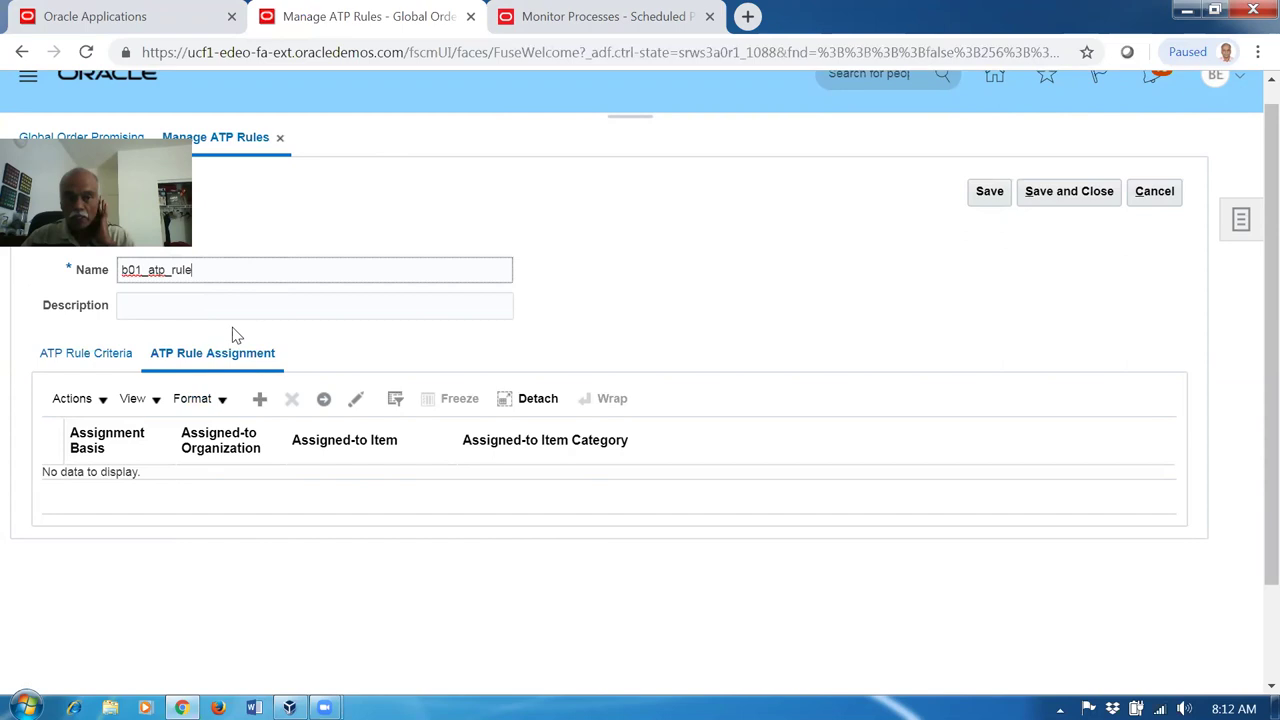
Step: In the rule criteria, include On hand, Internal requisitions and In-transit supplies as supply types and Fulfillment lines as demand type
{"action": "left_click", "coordinate": [80, 360]}
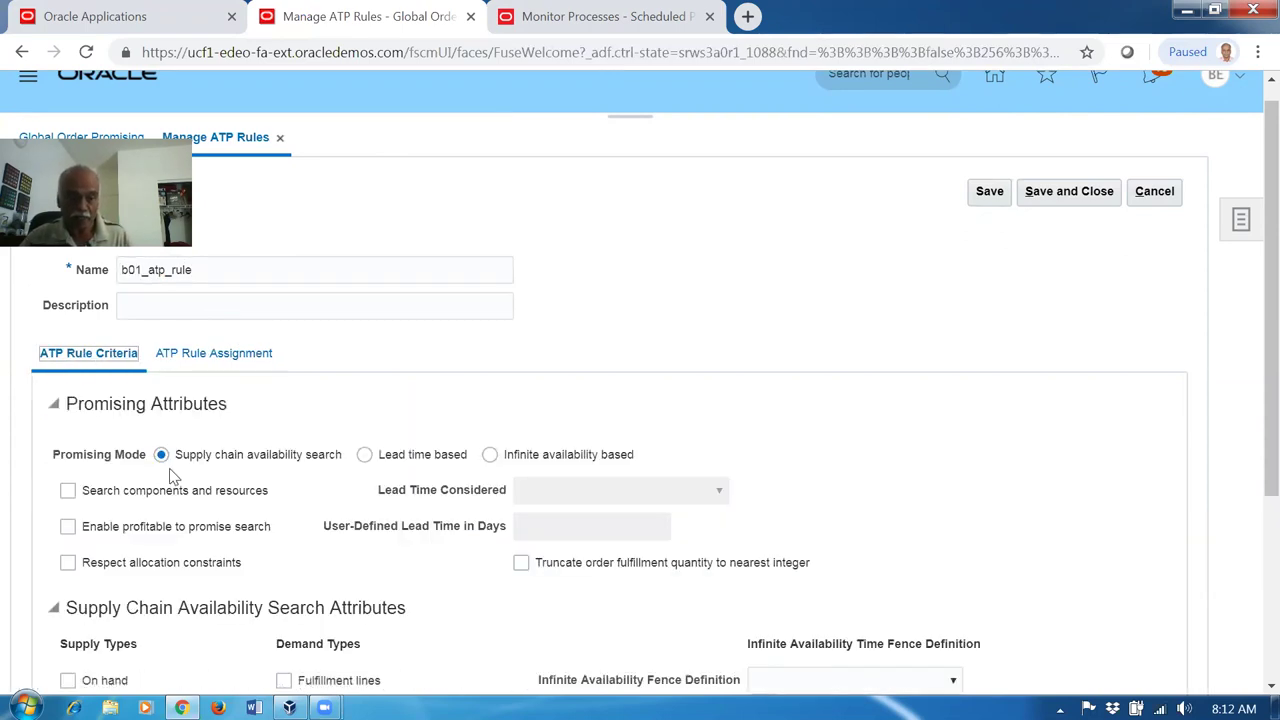
{"action": "scroll", "coordinate": [170, 475], "scroll_direction": "down", "scroll_amount": 3}
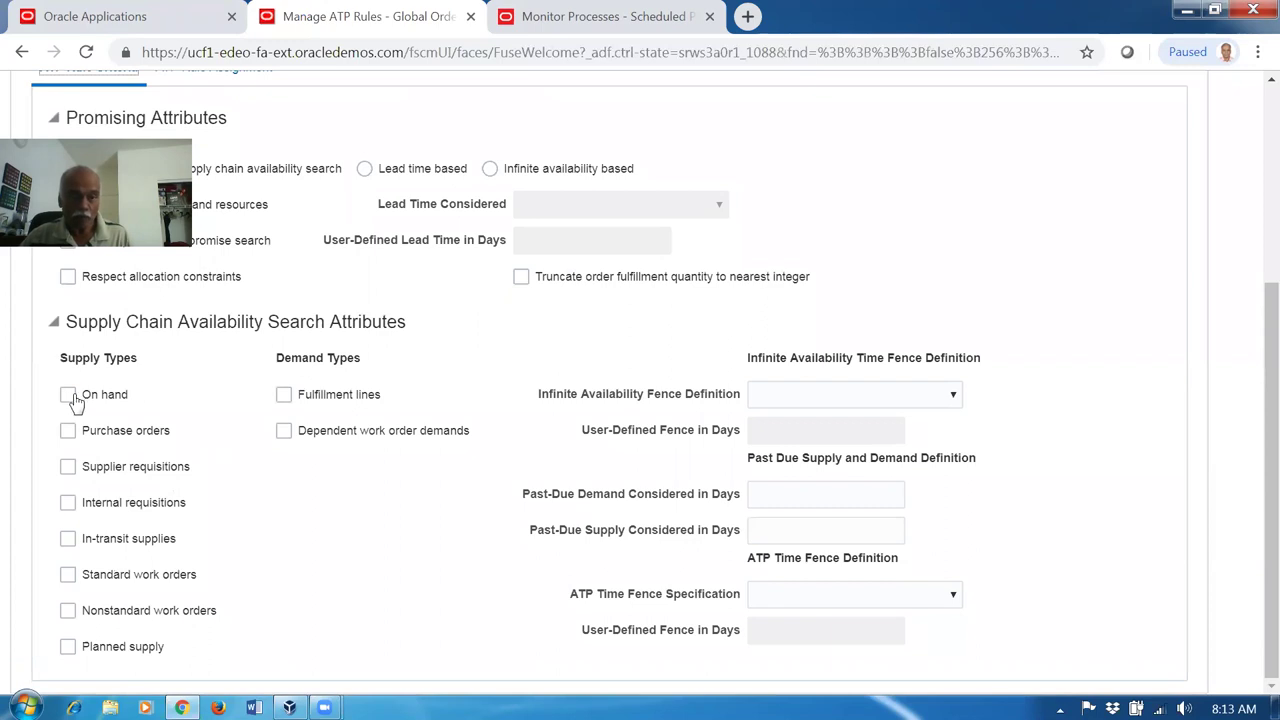
{"action": "left_click", "coordinate": [70, 396]}
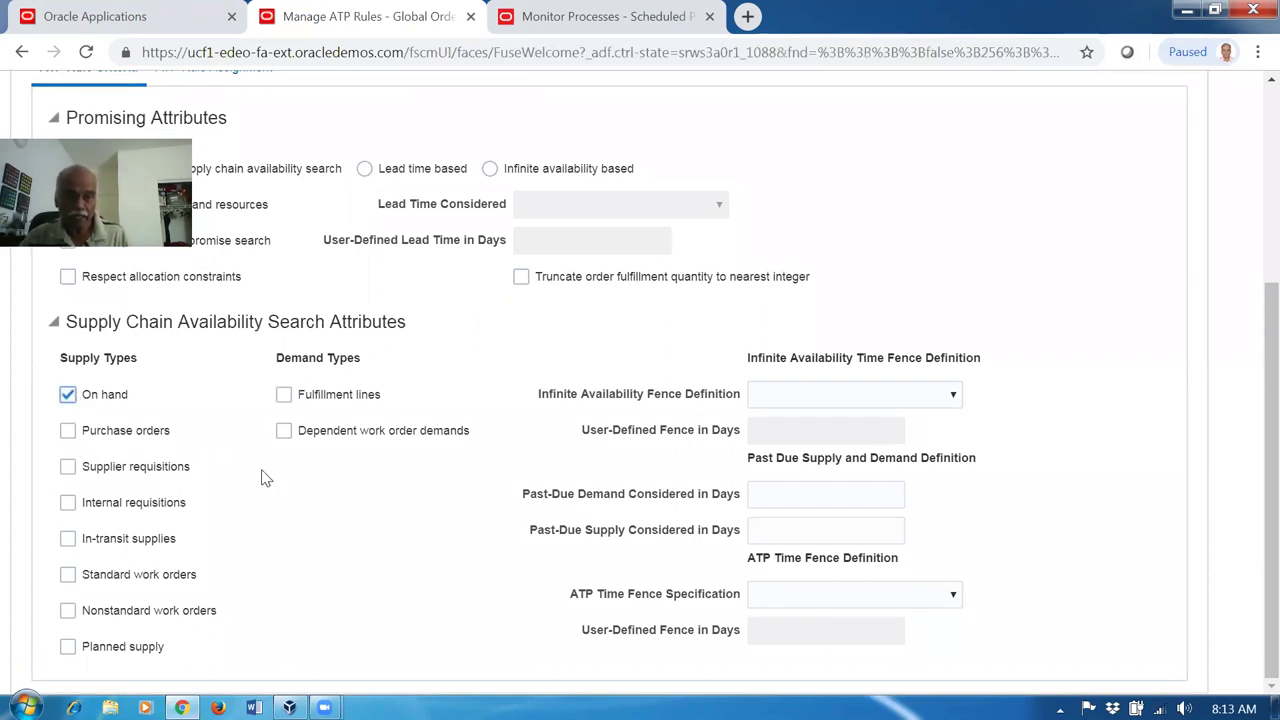
{"action": "left_click", "coordinate": [284, 400]}
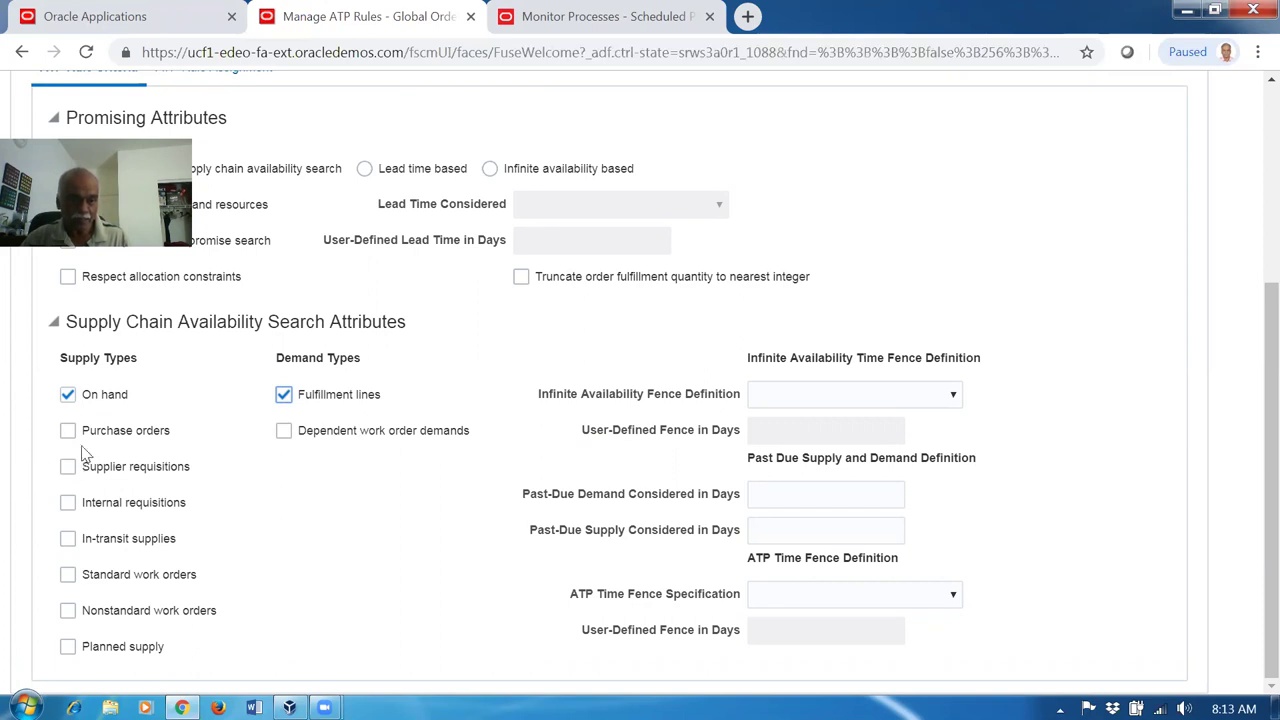
{"action": "left_click", "coordinate": [66, 508]}
{"action": "left_click", "coordinate": [68, 540]}
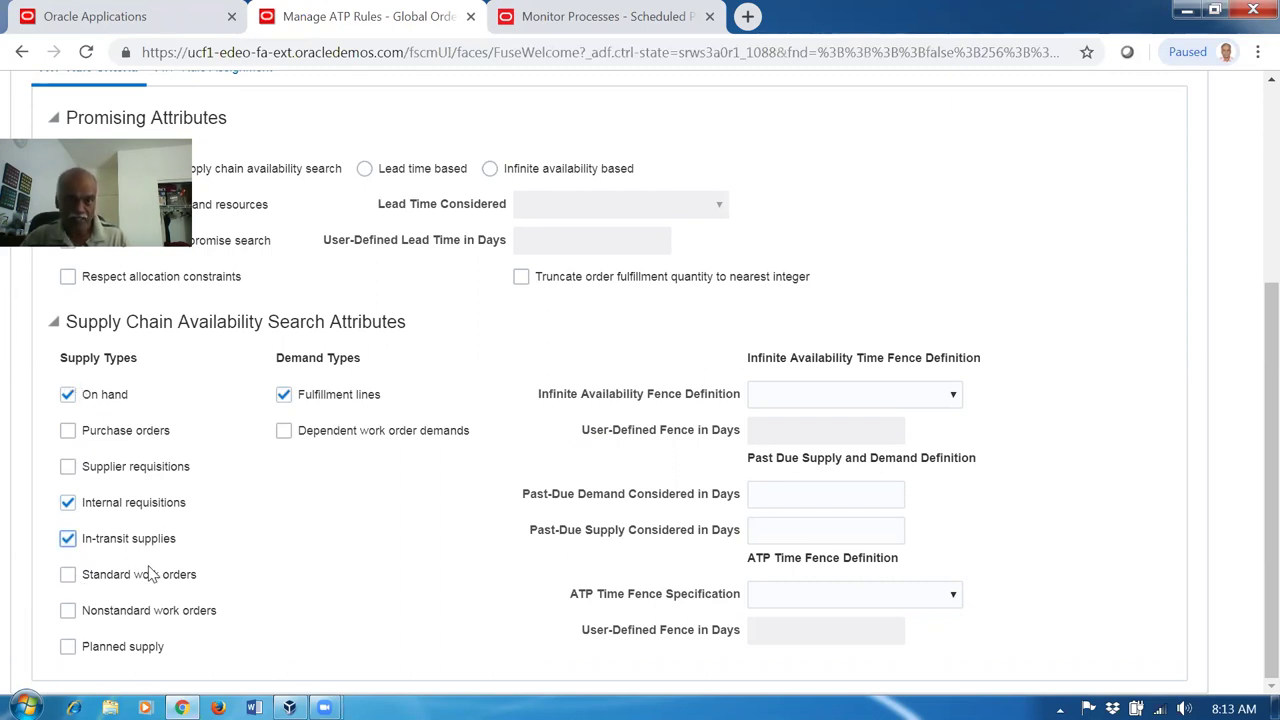
Step: Define the infinite availability fence as User-defined lead time with 100 days, and enable Respect allocation constraints
{"action": "left_click", "coordinate": [832, 399]}
{"action": "left_click", "coordinate": [808, 479]}
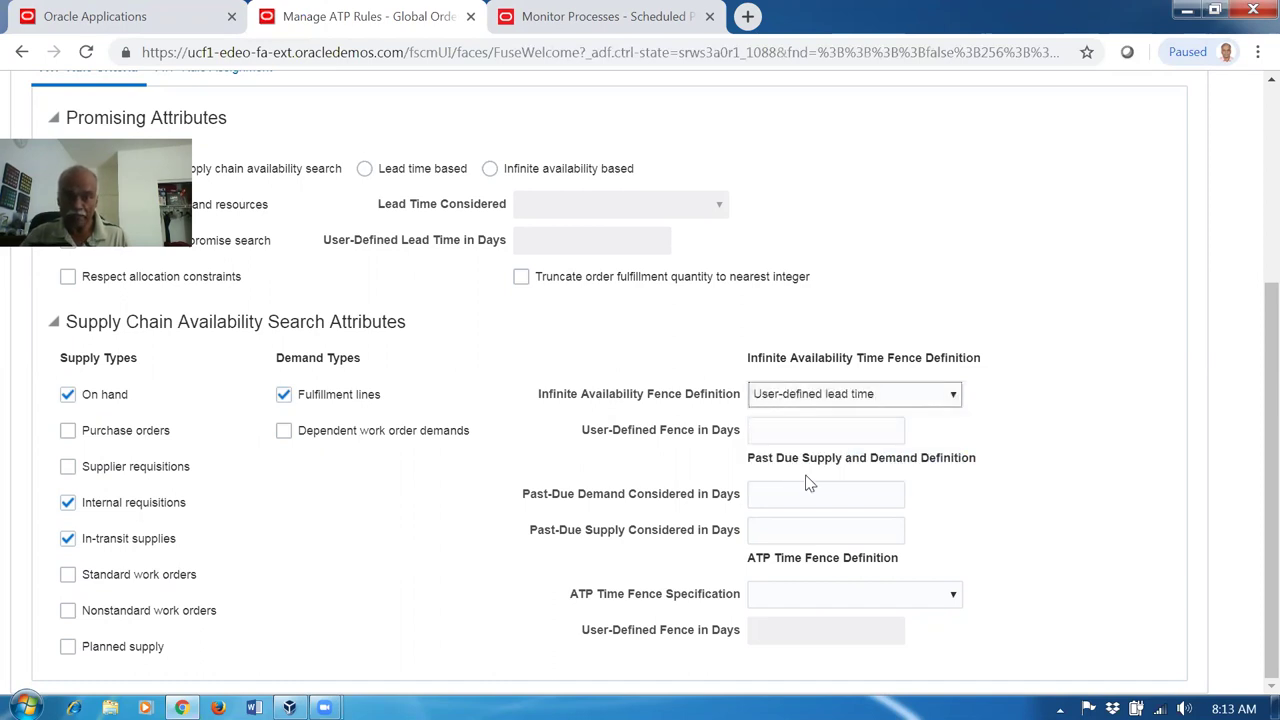
{"action": "left_click", "coordinate": [799, 432]}
{"action": "type", "text": "100"}
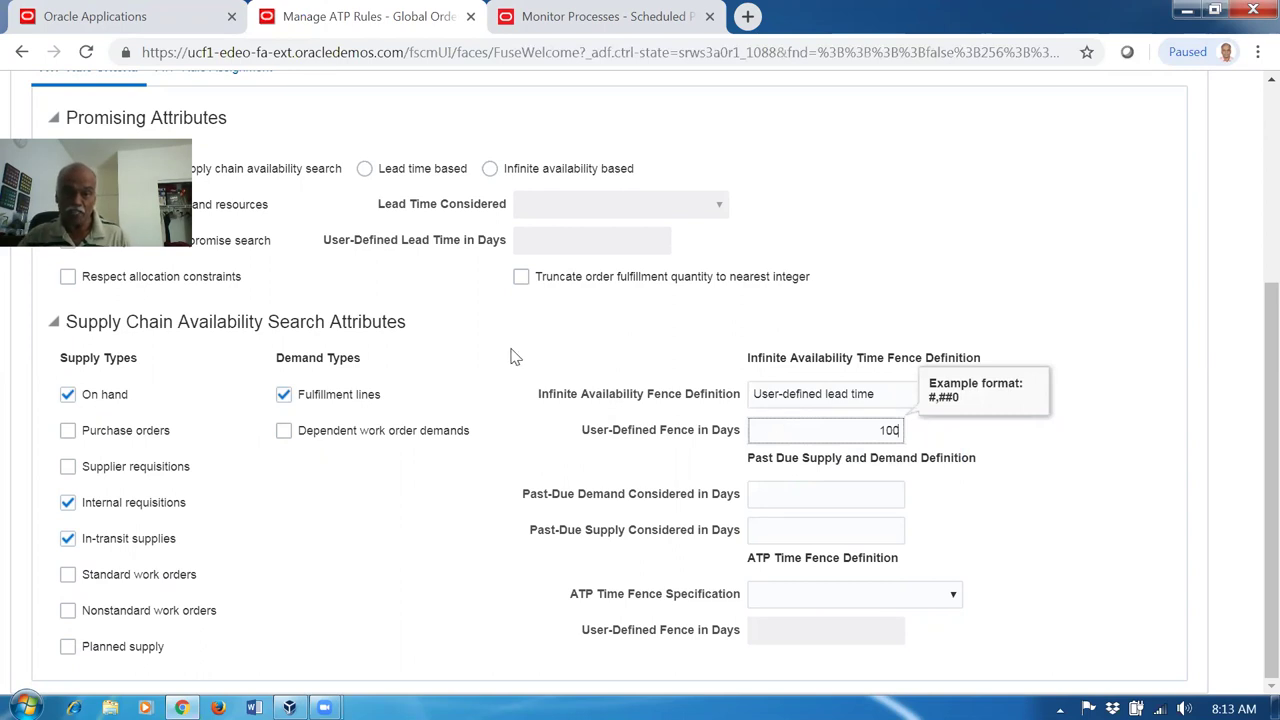
{"action": "left_click", "coordinate": [505, 366]}
{"action": "scroll", "coordinate": [170, 398], "scroll_direction": "up", "scroll_amount": 1}
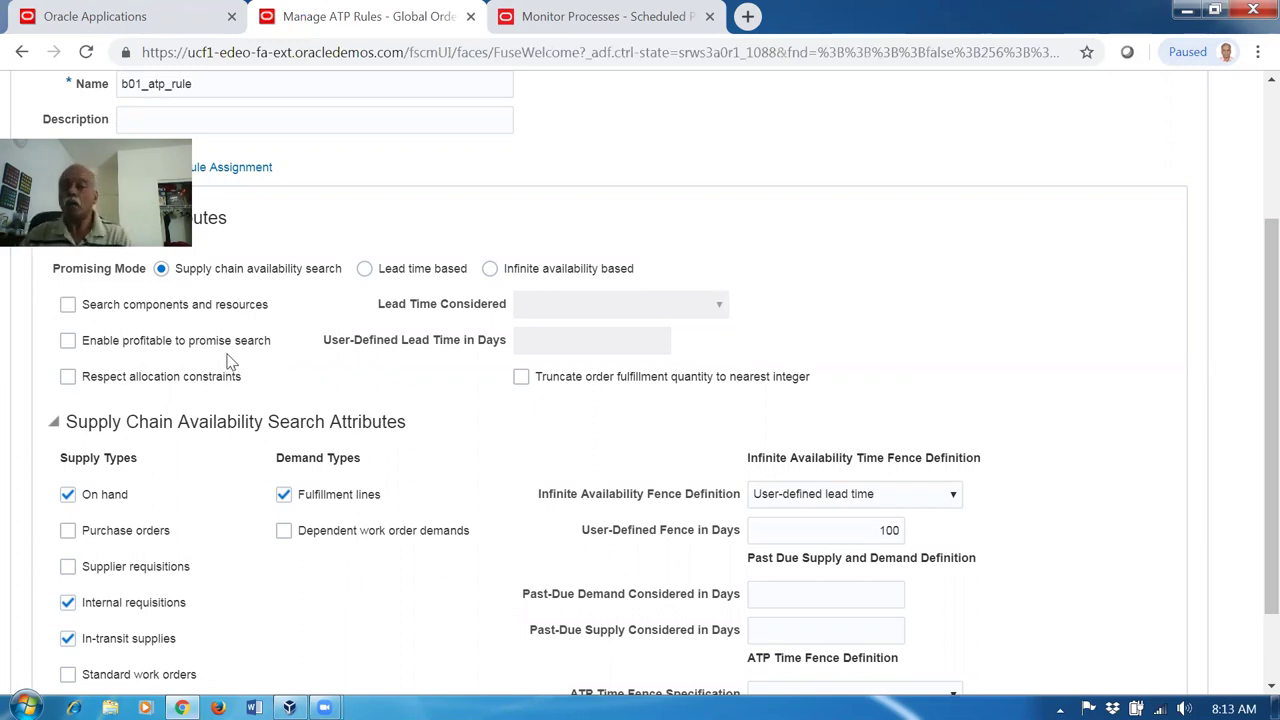
{"action": "left_click", "coordinate": [66, 378]}
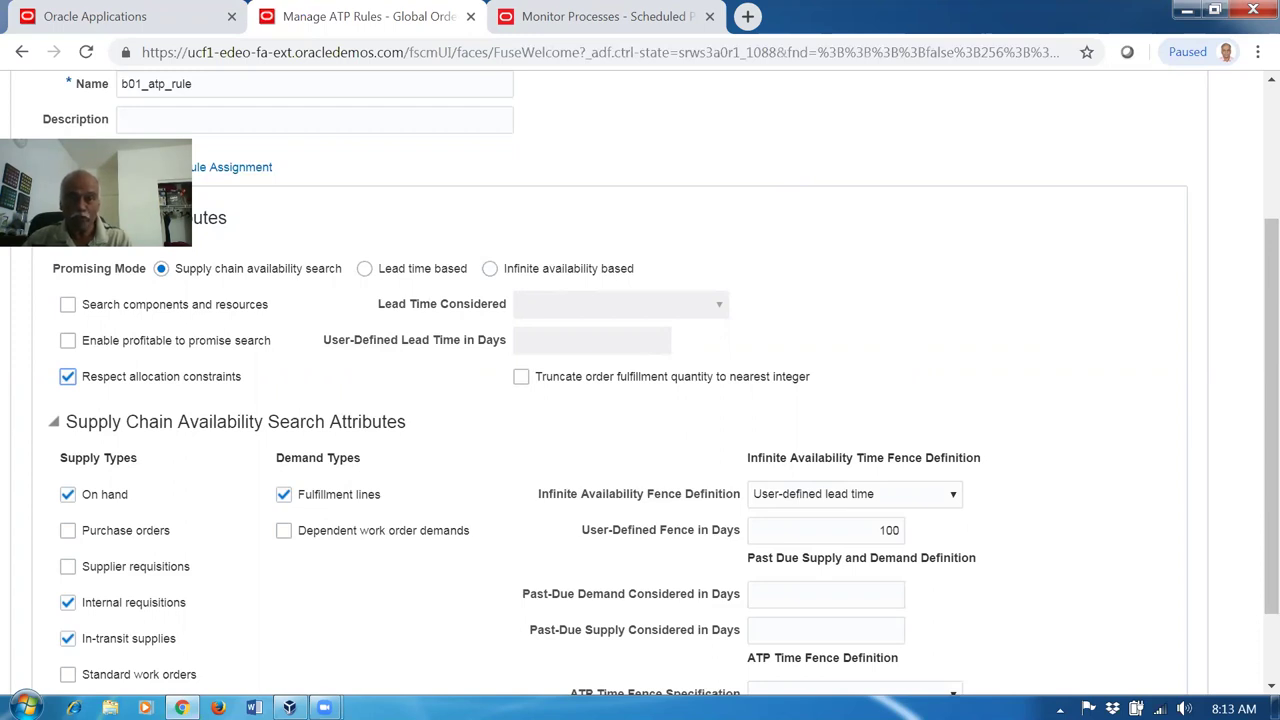
Step: Add an ATP rule assignment based on item and organization for organization B011 and item b01_cost_test
{"action": "left_click", "coordinate": [227, 170]}
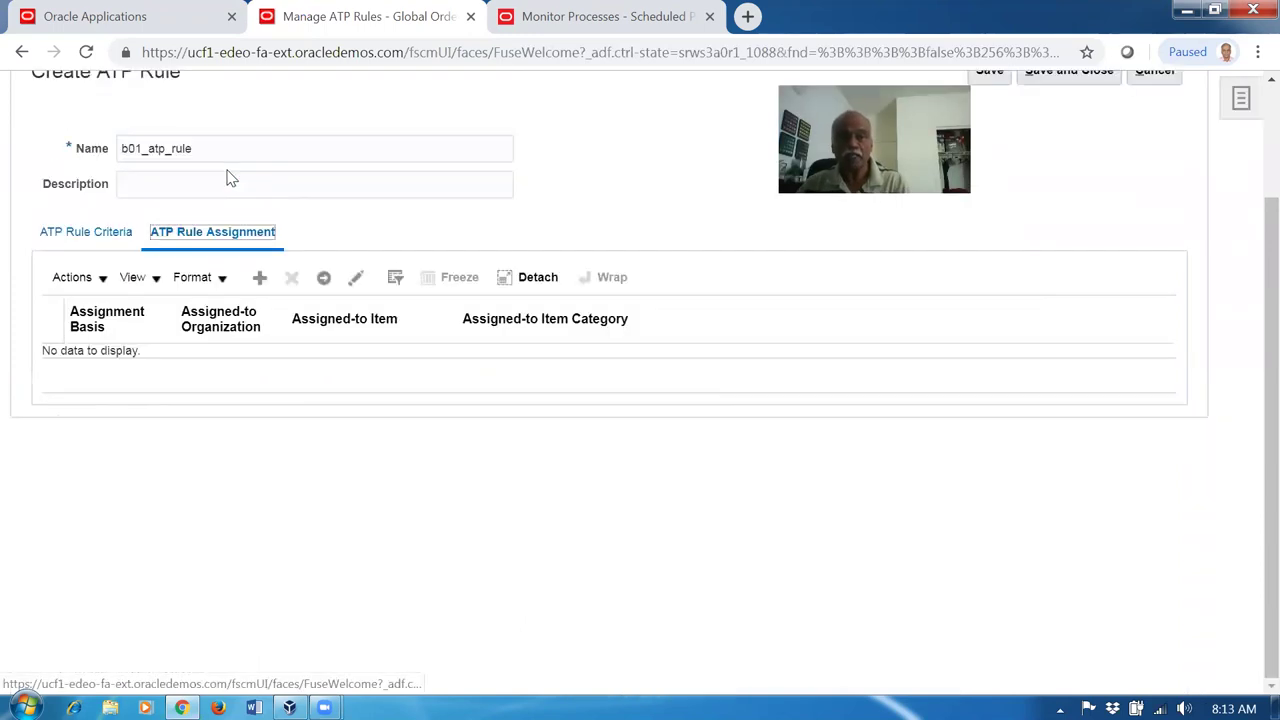
{"action": "left_click", "coordinate": [78, 288]}
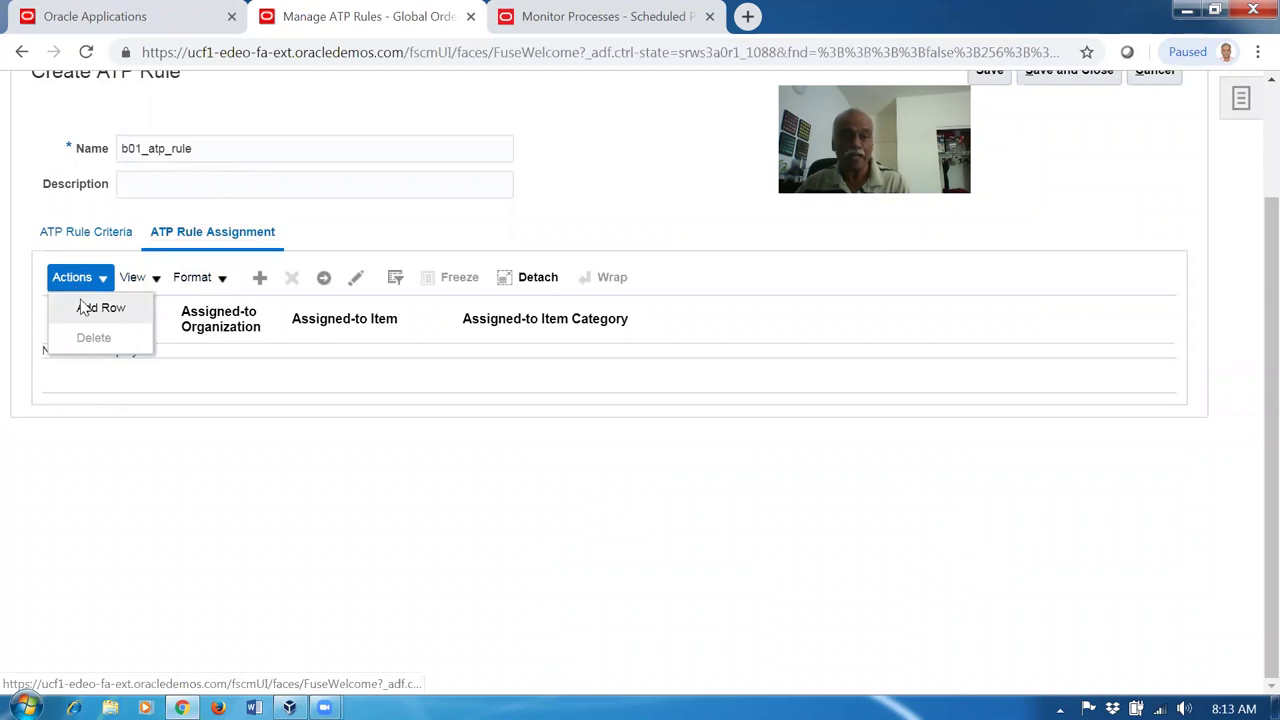
{"action": "left_click", "coordinate": [90, 305]}
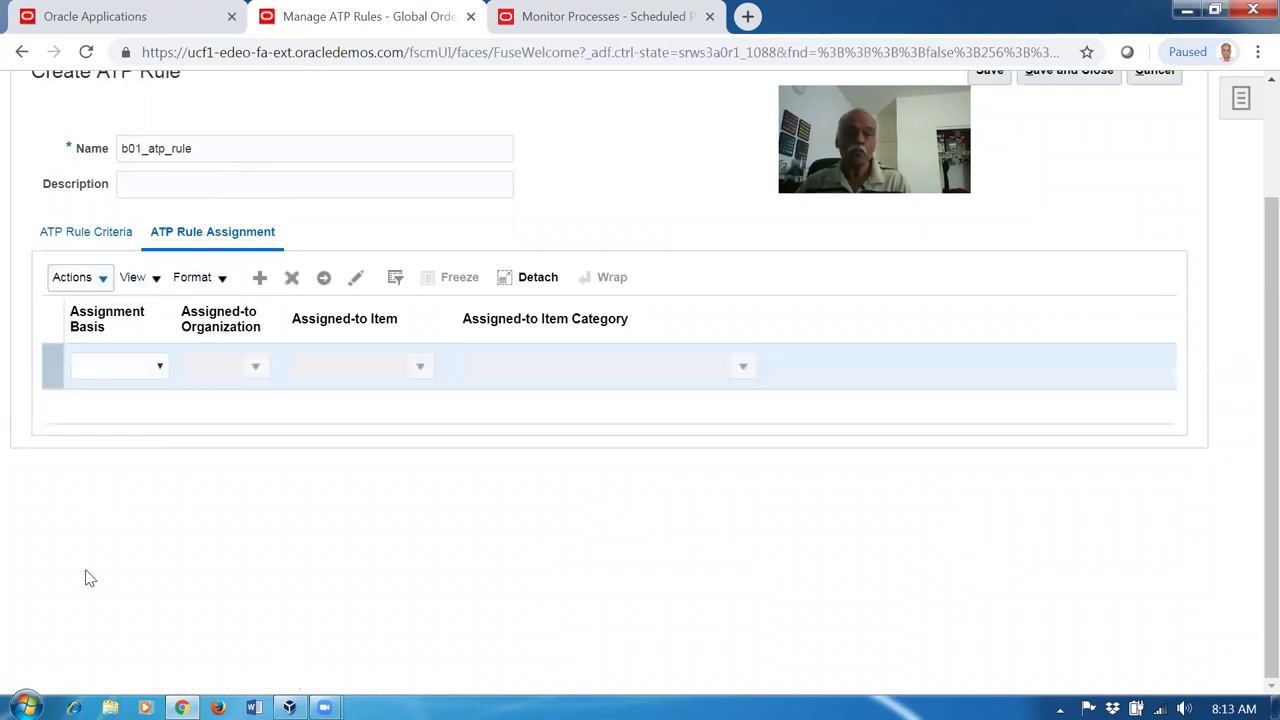
{"action": "left_click", "coordinate": [103, 369]}
{"action": "left_click", "coordinate": [116, 450]}
{"action": "left_click", "coordinate": [209, 362]}
{"action": "type", "text": "B01"}
{"action": "key", "text": "Tab"}
{"action": "type", "text": "b01_cost_test"}
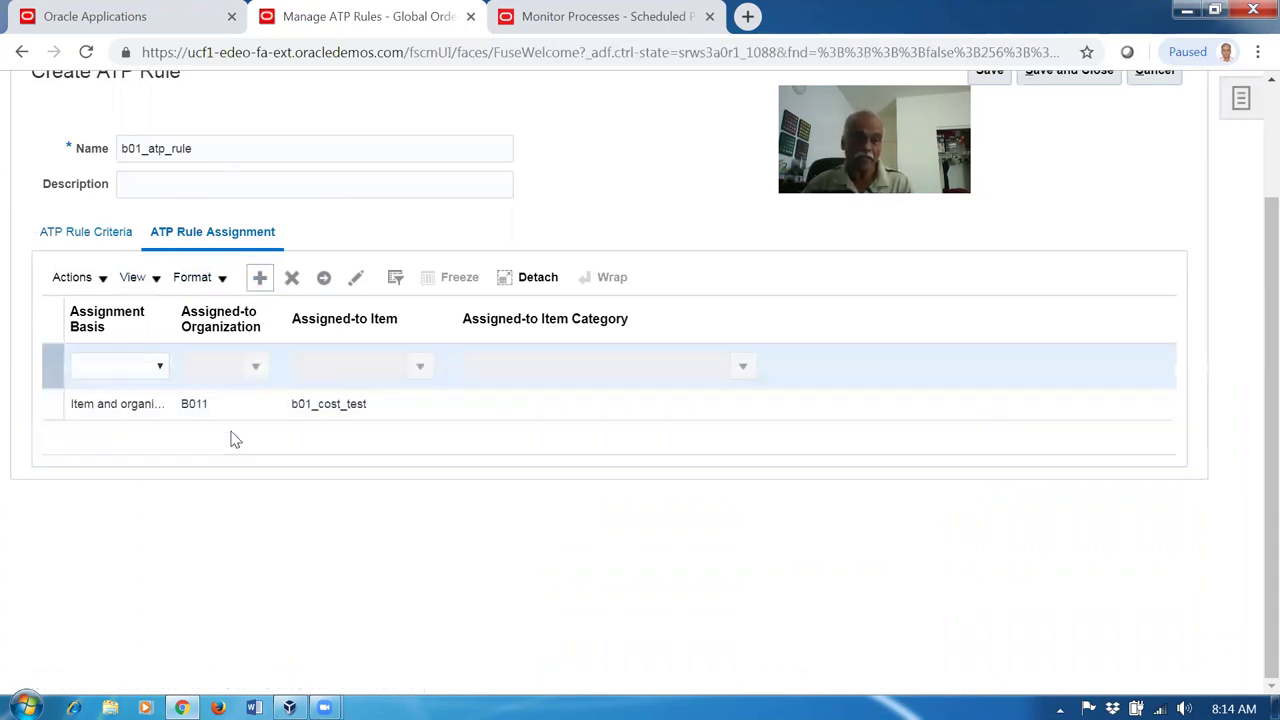
Step: Add a second item and organization assignment for b01_cost_test in organization B012, and save and close the ATP rule
{"action": "left_click", "coordinate": [104, 376]}
{"action": "left_click", "coordinate": [115, 450]}
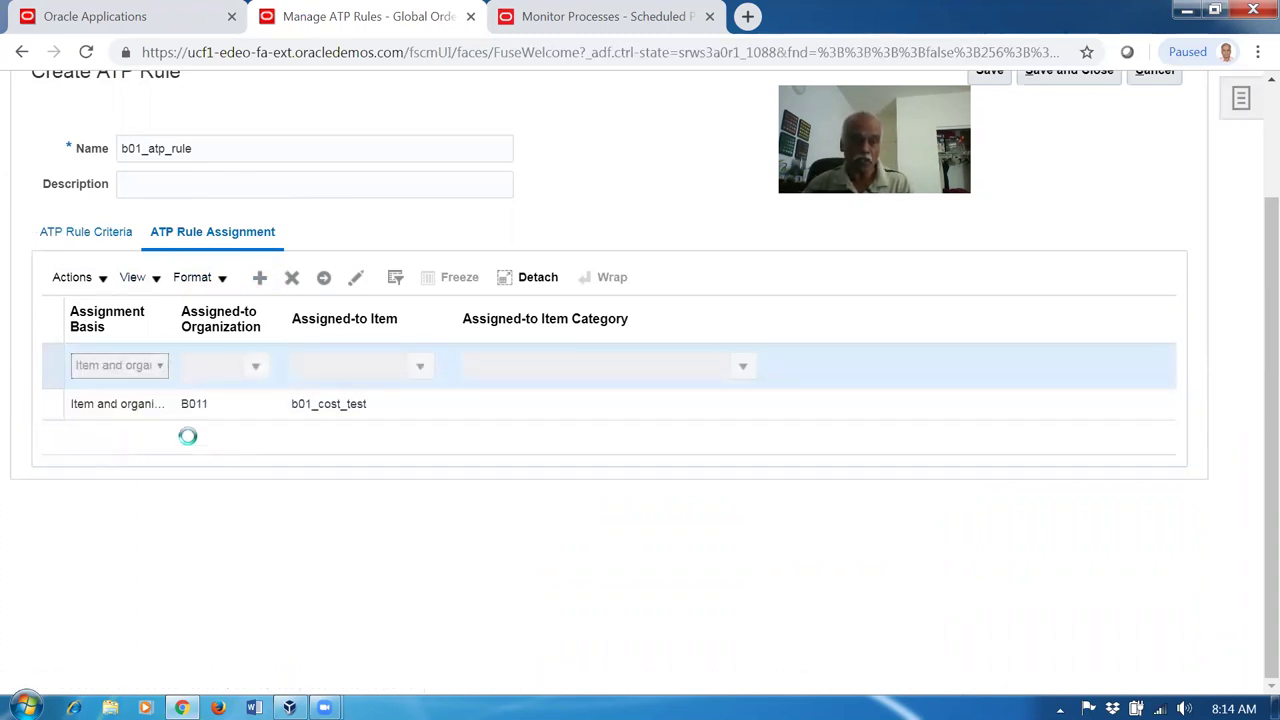
{"action": "left_click", "coordinate": [222, 368]}
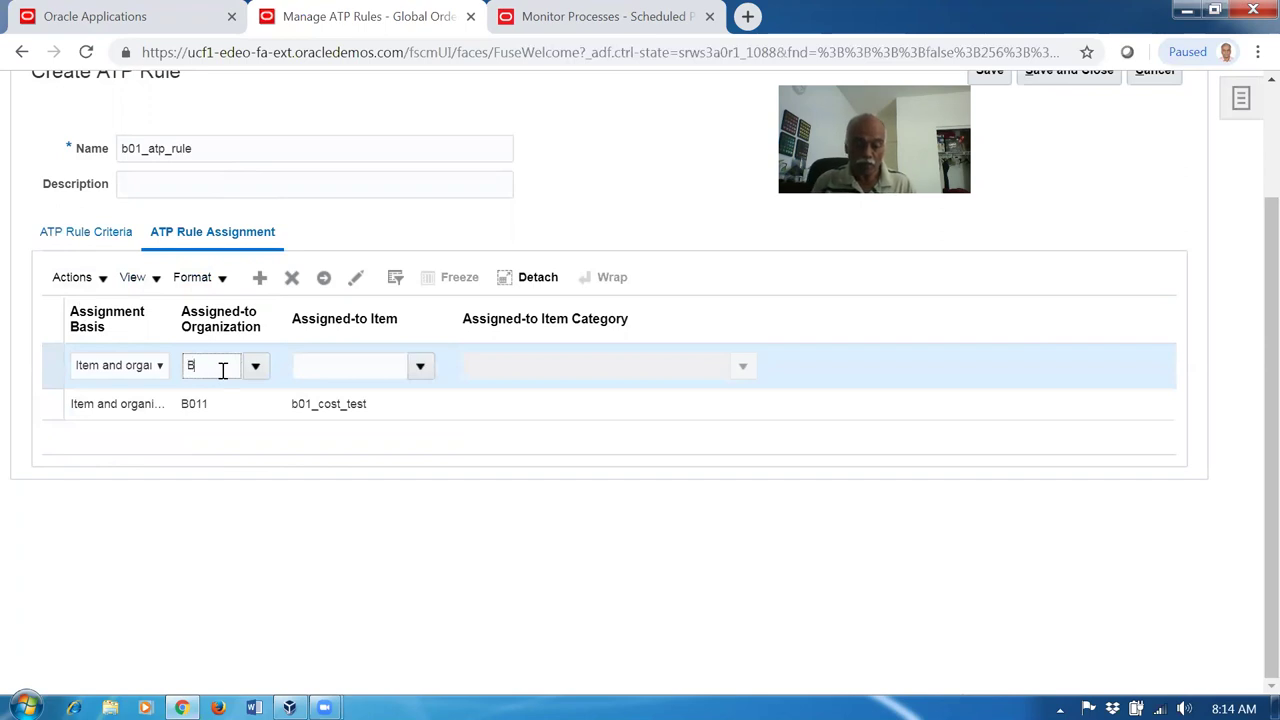
{"action": "key", "text": "Tab"}
{"action": "type", "text": "b01_cost_test"}
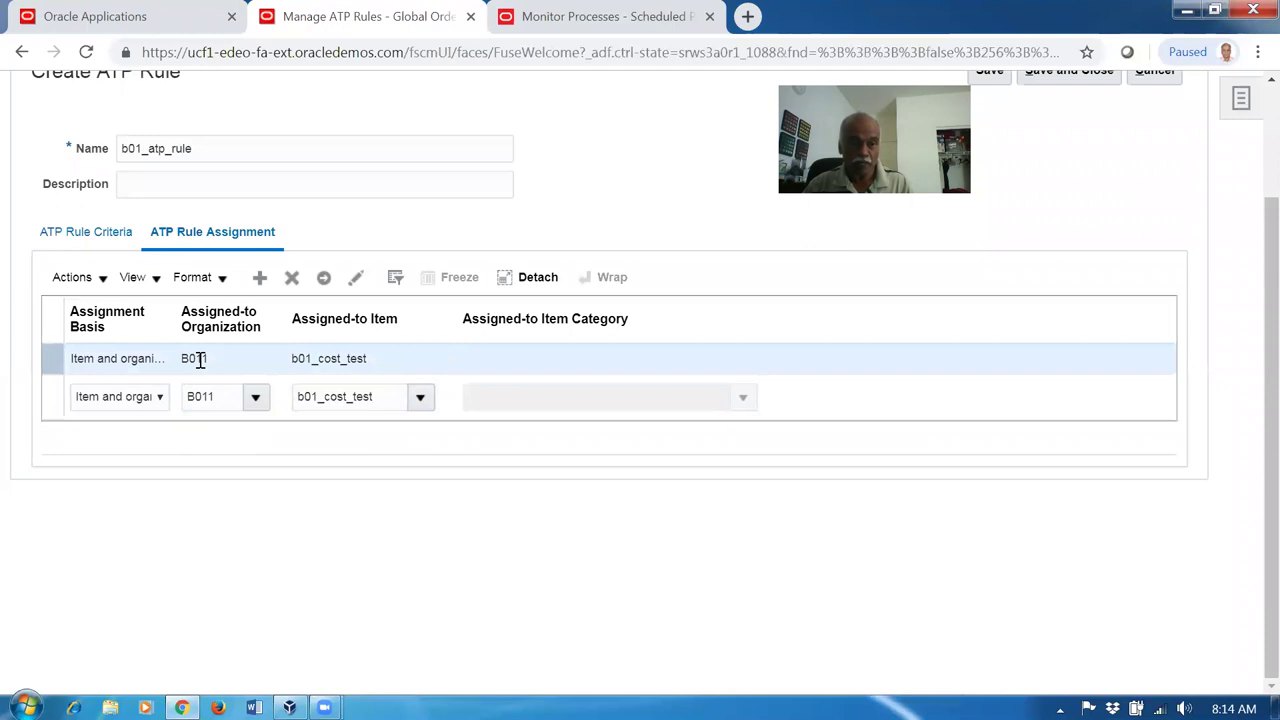
{"action": "left_click", "coordinate": [224, 362]}
{"action": "key", "text": "BackSpace"}
{"action": "type", "text": "2"}
{"action": "key", "text": "Tab"}
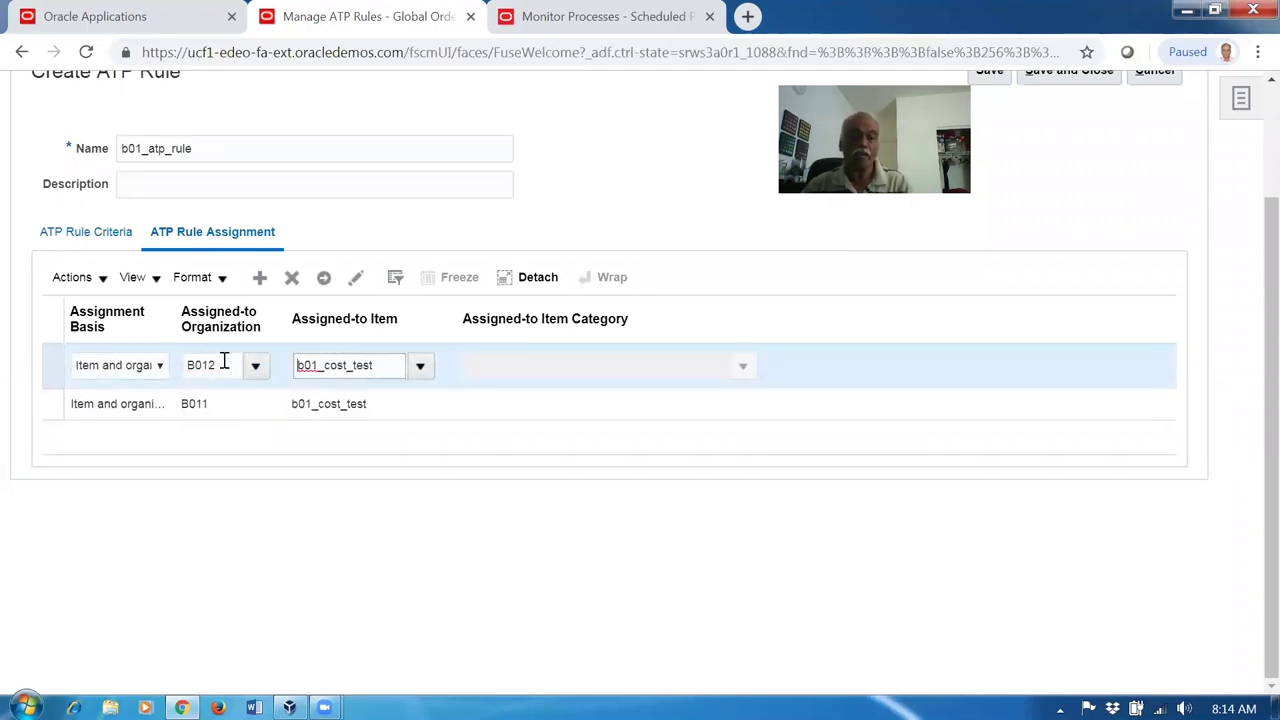
{"action": "left_click", "coordinate": [320, 568]}
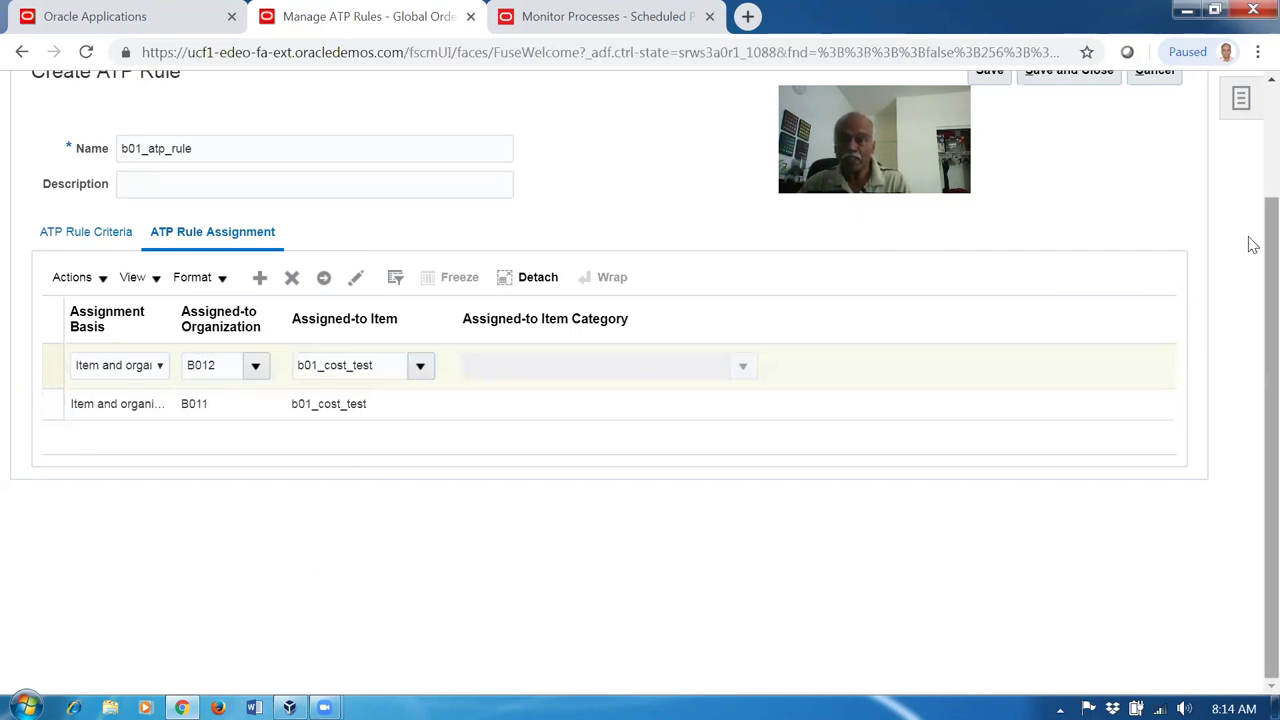
{"action": "left_click_drag", "start_coordinate": [1253, 247], "coordinate": [1253, 155]}
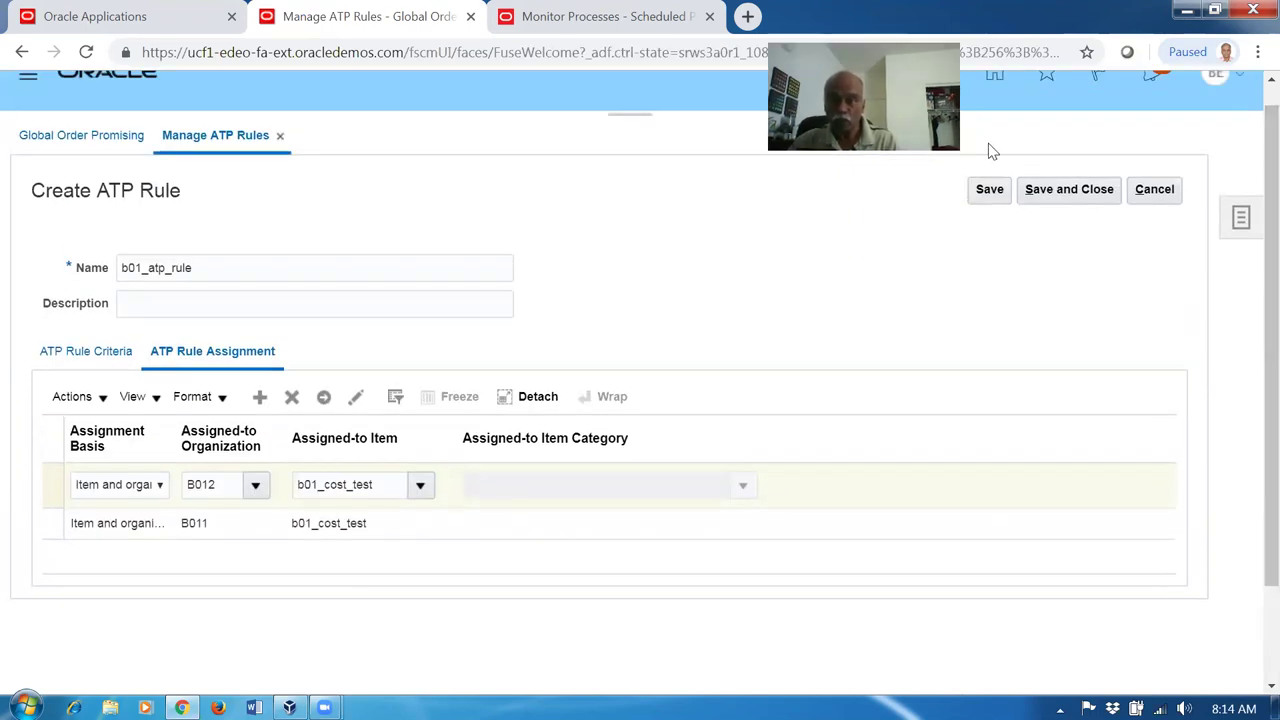
{"action": "left_click", "coordinate": [1066, 199]}
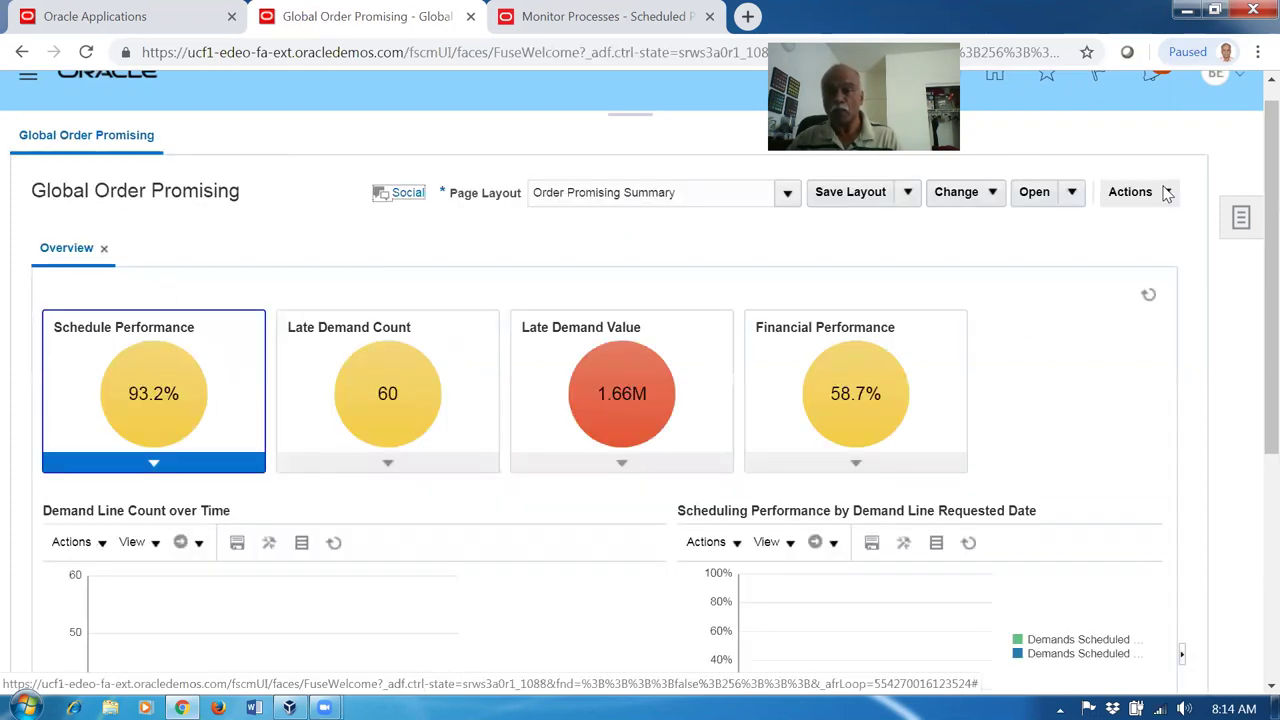
Step: Start a new sourcing rule named b01 Sourcing rule with the Local assignment type and organization B011
{"action": "left_click", "coordinate": [1241, 222]}
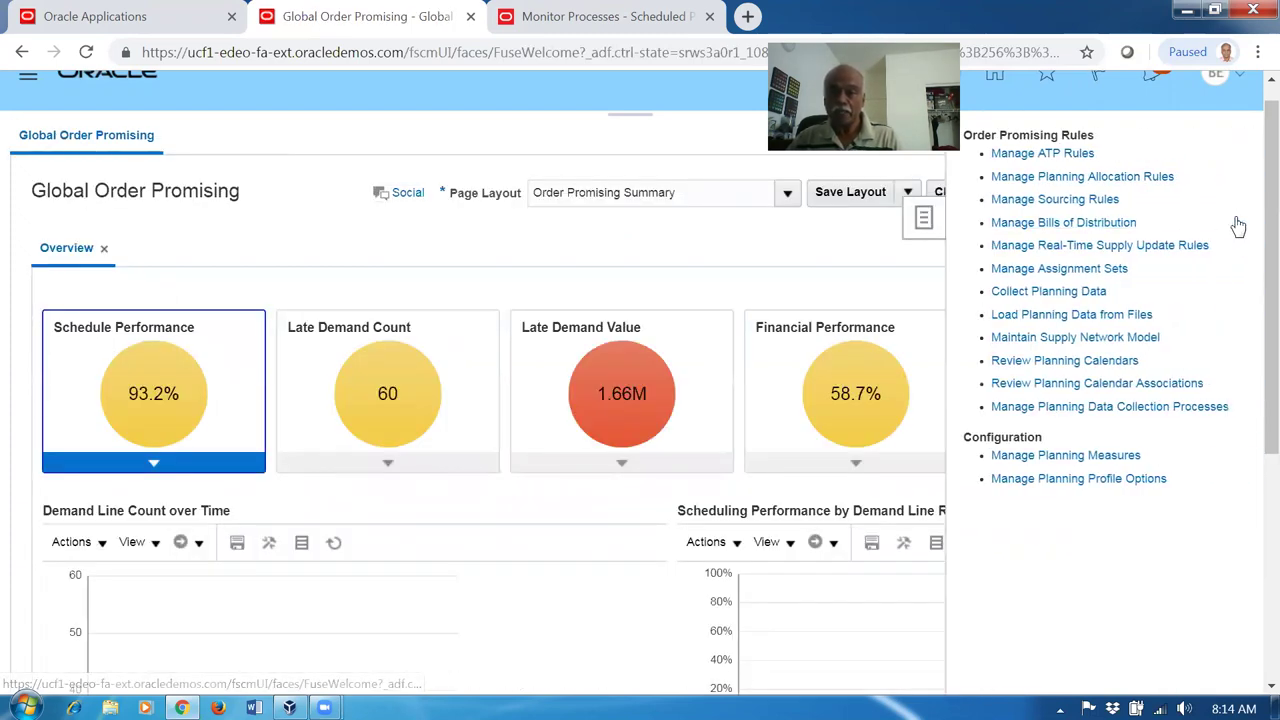
{"action": "left_click", "coordinate": [1018, 208]}
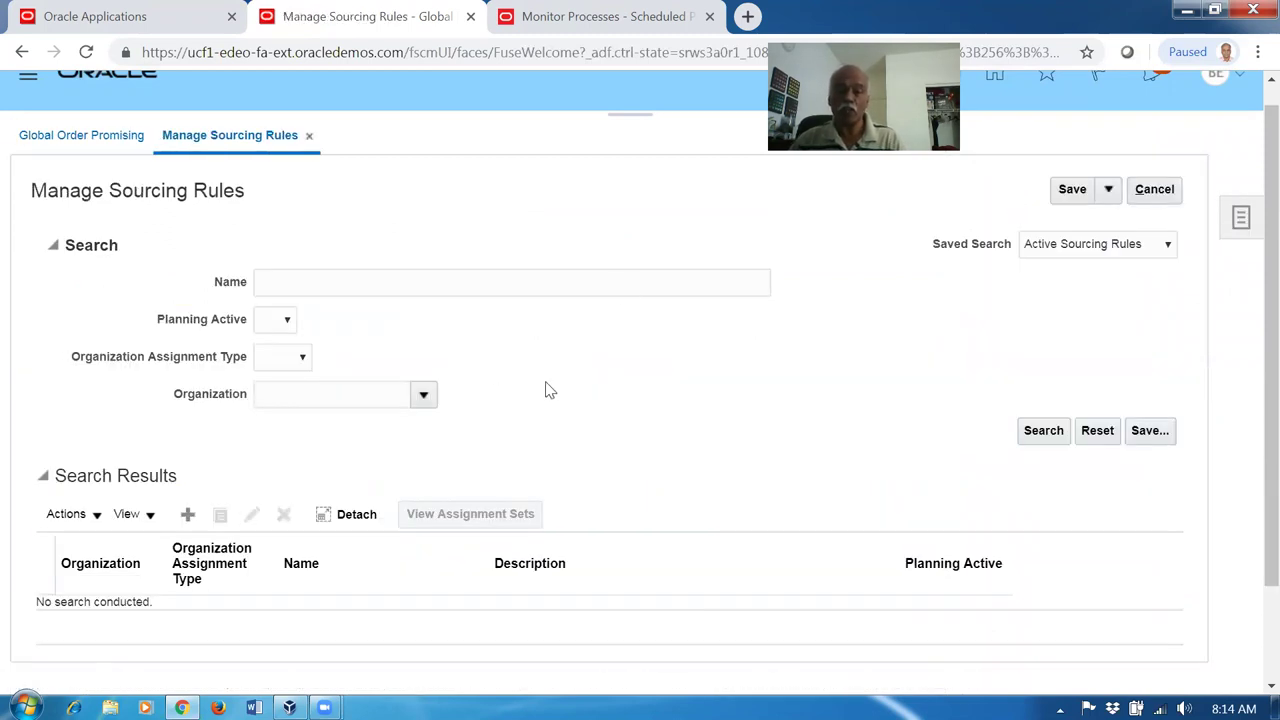
{"action": "left_click", "coordinate": [187, 518]}
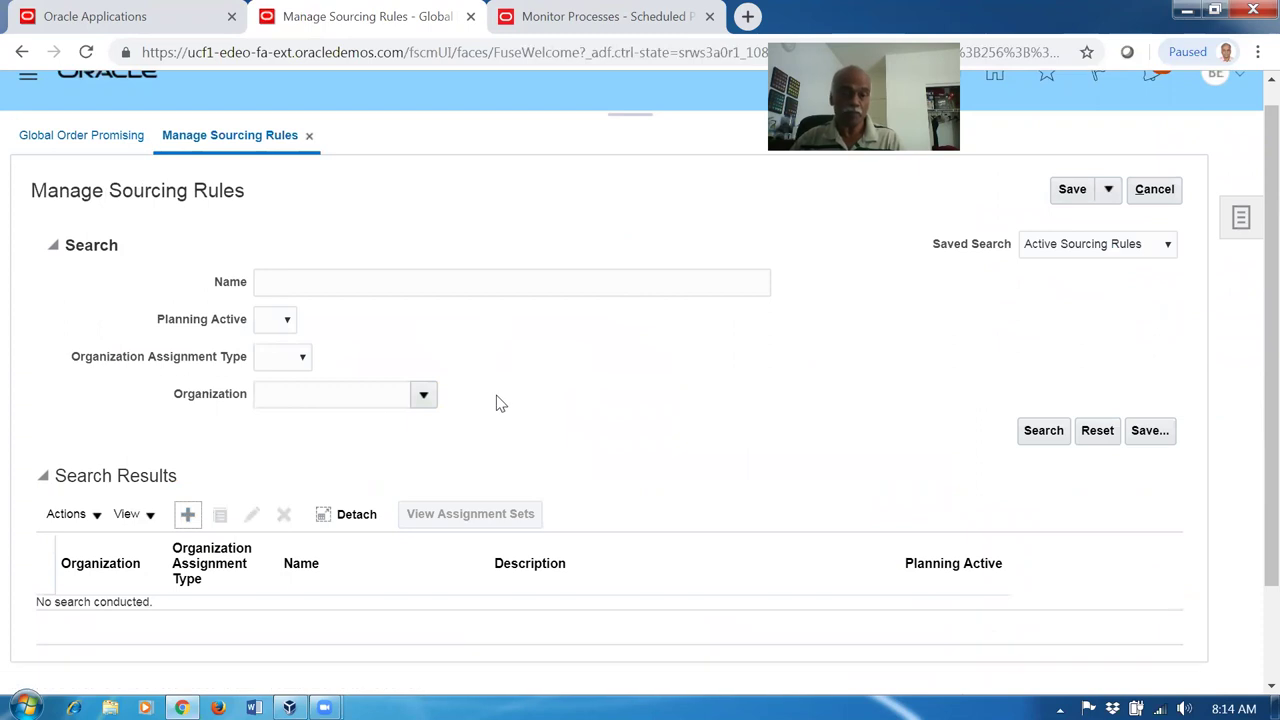
{"action": "left_click", "coordinate": [322, 252]}
{"action": "type", "text": "b01 Sourcing rule"}
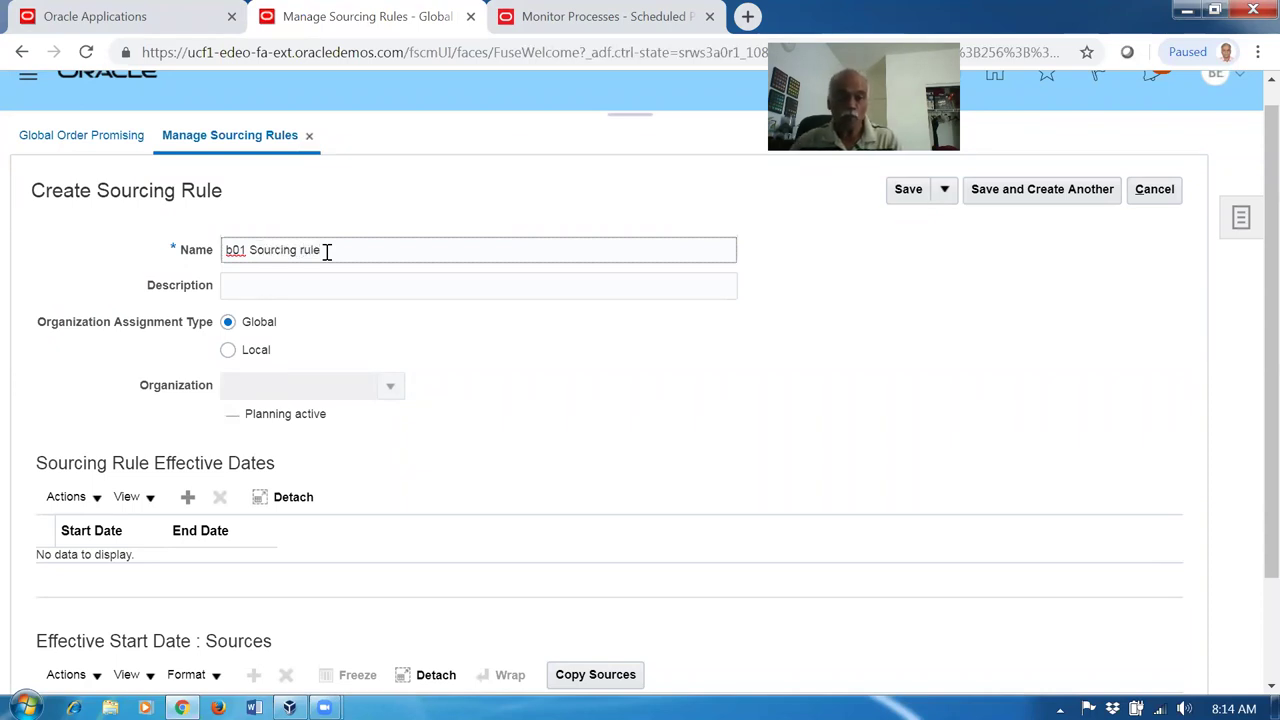
{"action": "left_click", "coordinate": [231, 354]}
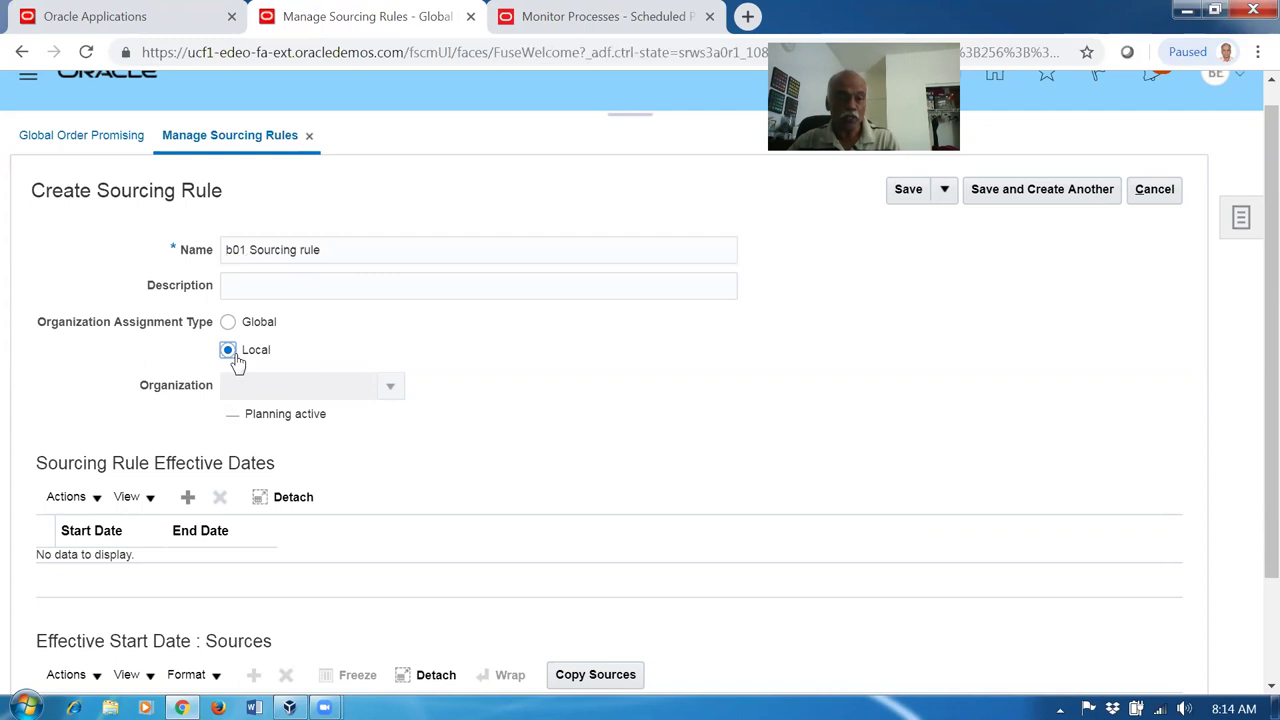
{"action": "left_click", "coordinate": [278, 382]}
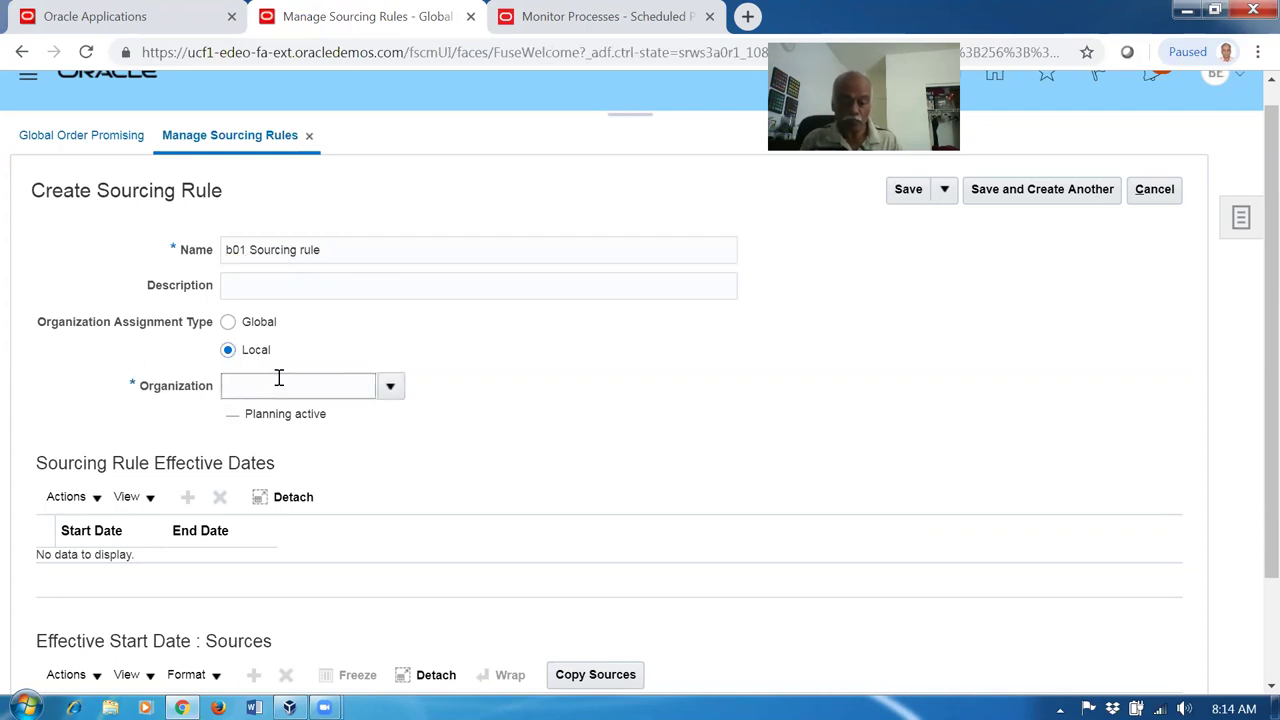
{"action": "type", "text": "B011"}
{"action": "key", "text": "Tab"}
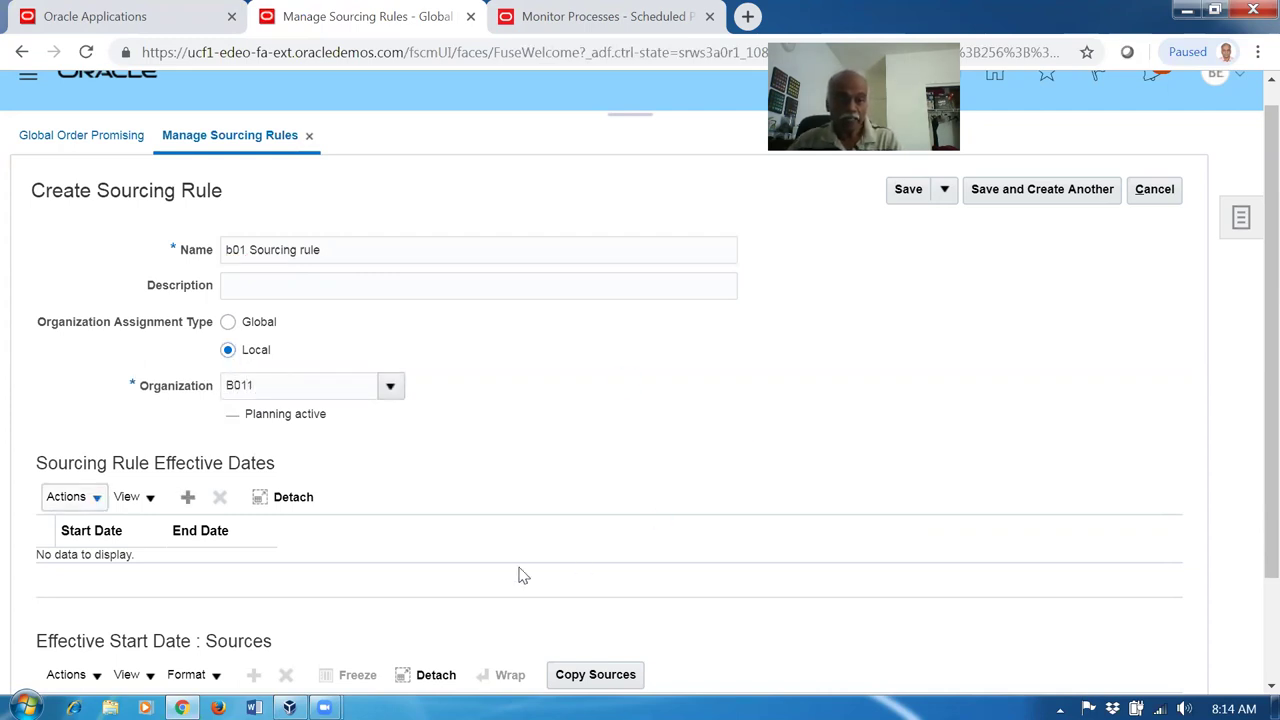
Step: Add an effective date row starting 2019/07/29 to the sourcing rule, with a Transfer from source in organization B012
{"action": "left_click", "coordinate": [189, 499]}
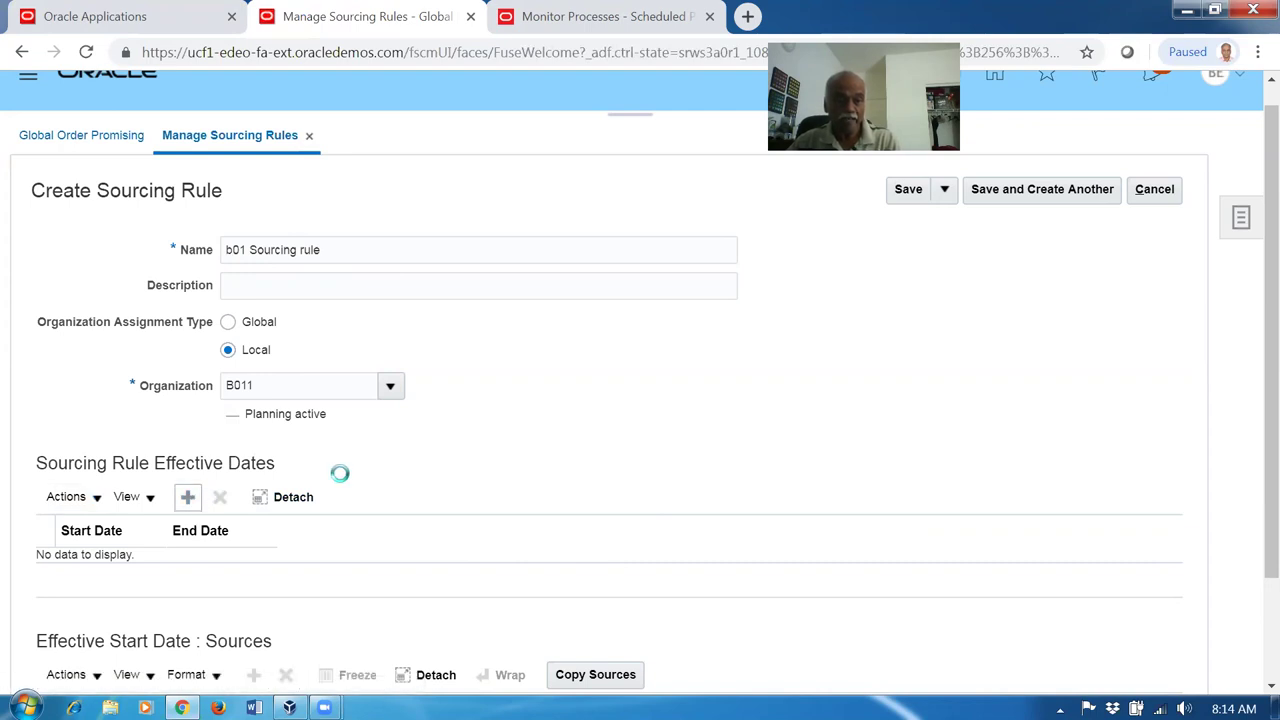
{"action": "scroll", "coordinate": [320, 505], "scroll_direction": "down", "scroll_amount": 3}
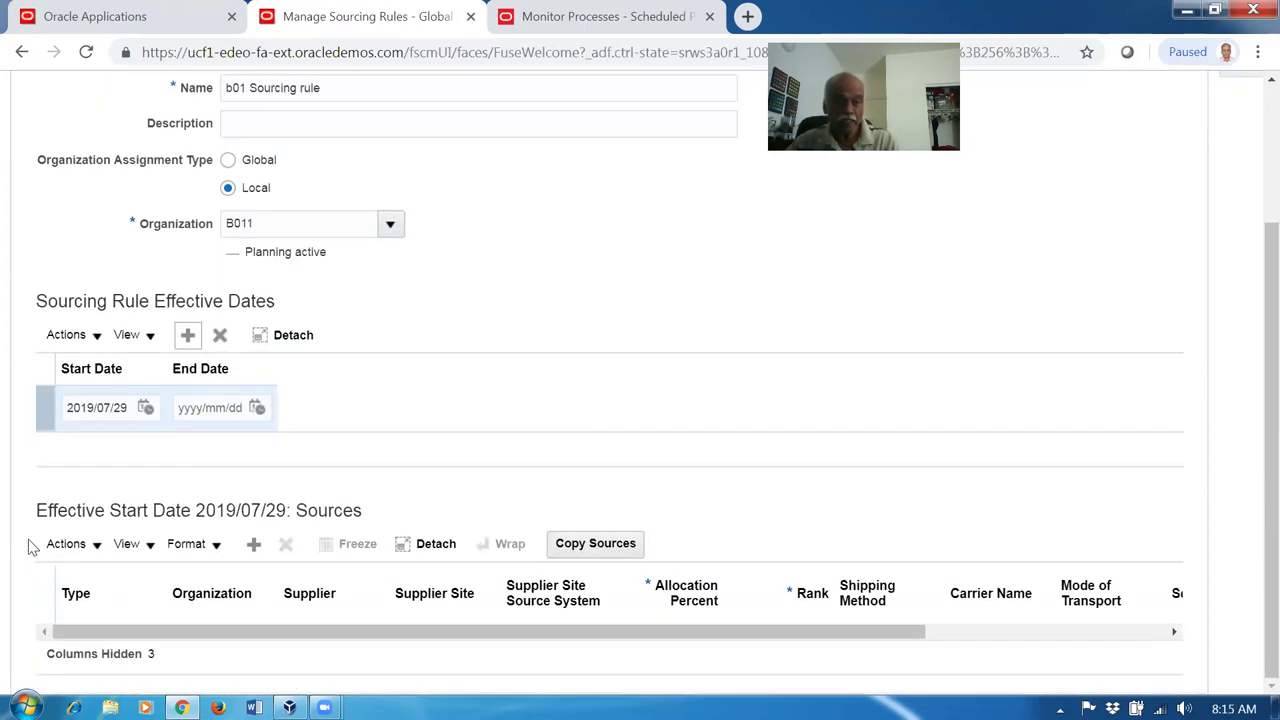
{"action": "left_click", "coordinate": [255, 547]}
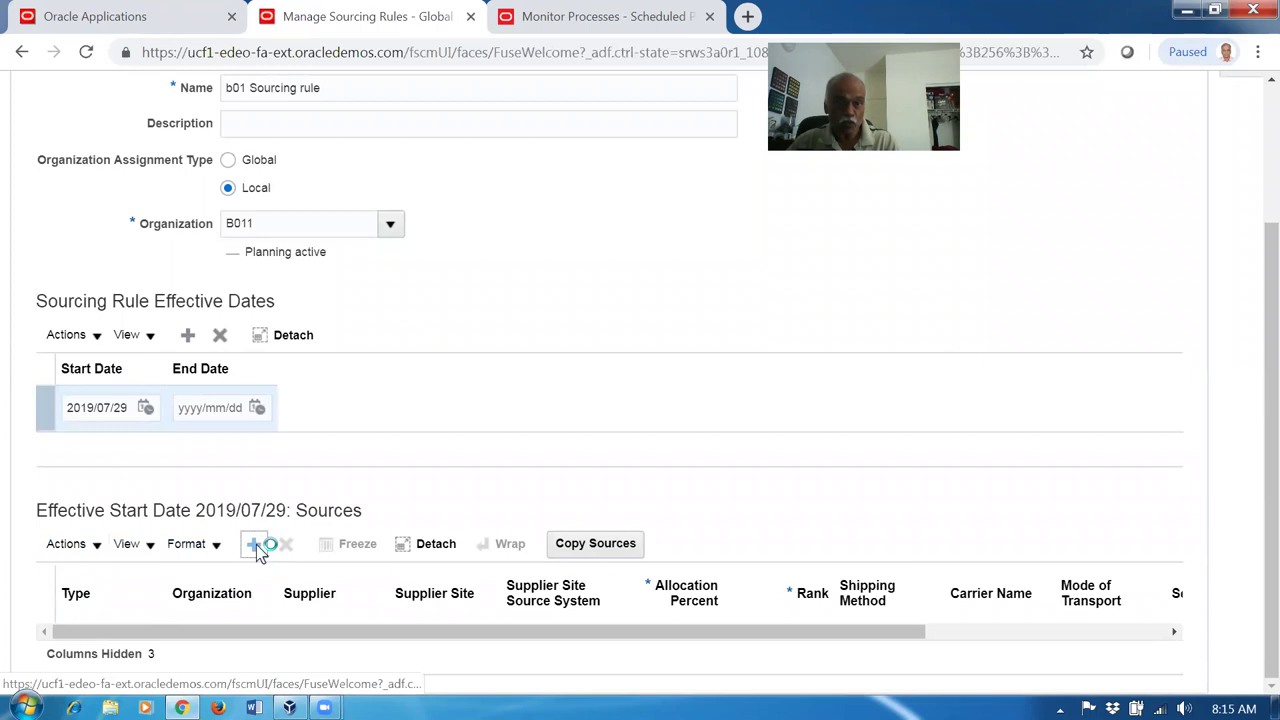
{"action": "left_click", "coordinate": [100, 648]}
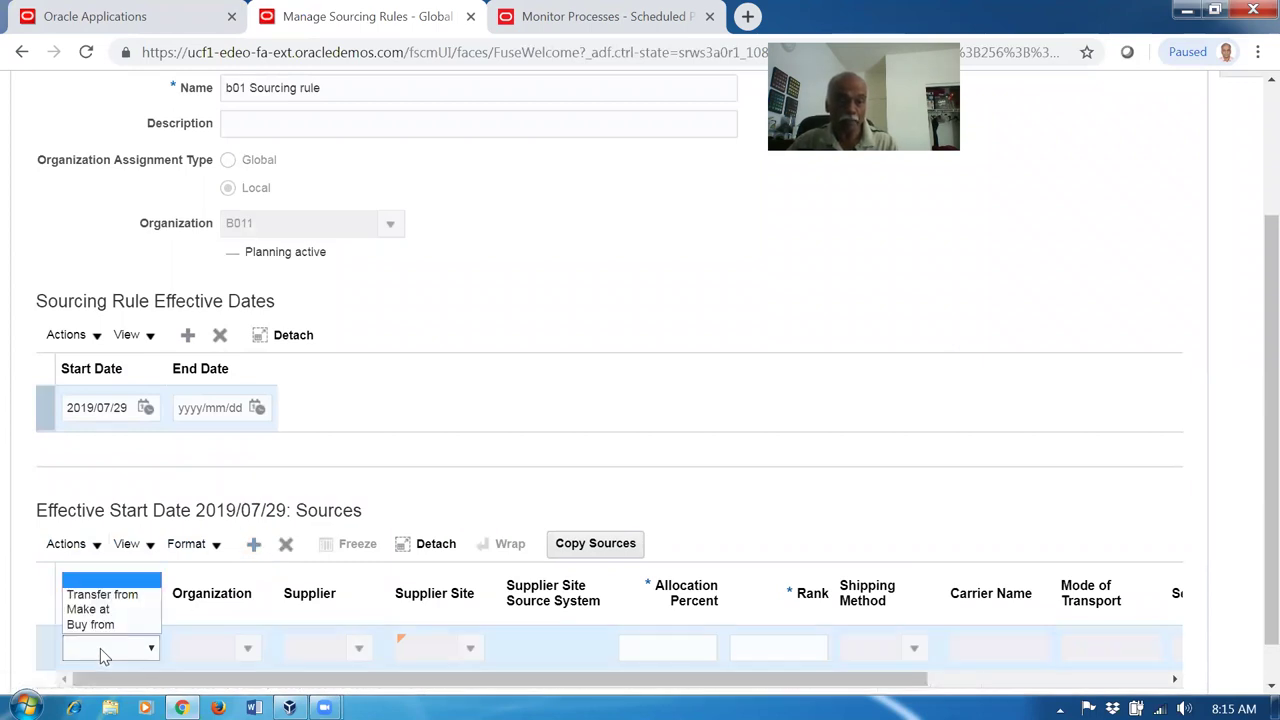
{"action": "left_click", "coordinate": [118, 596]}
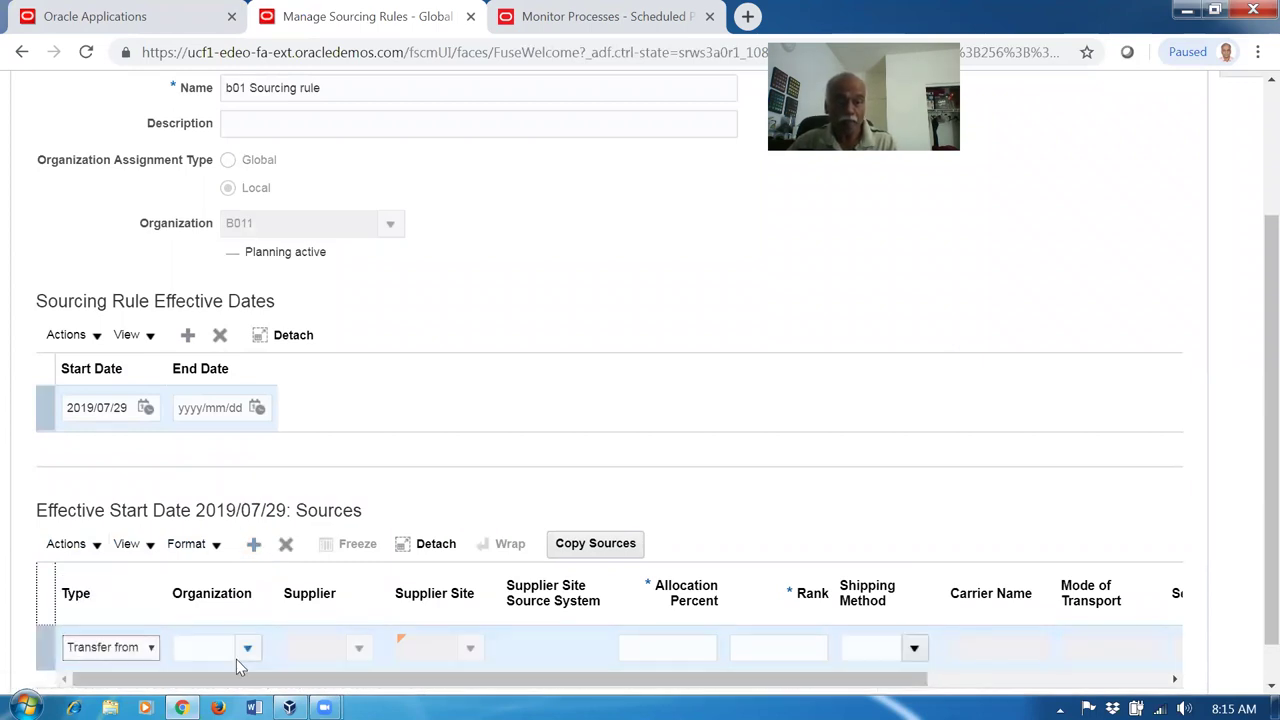
{"action": "left_click", "coordinate": [222, 648]}
{"action": "type", "text": "B0"}
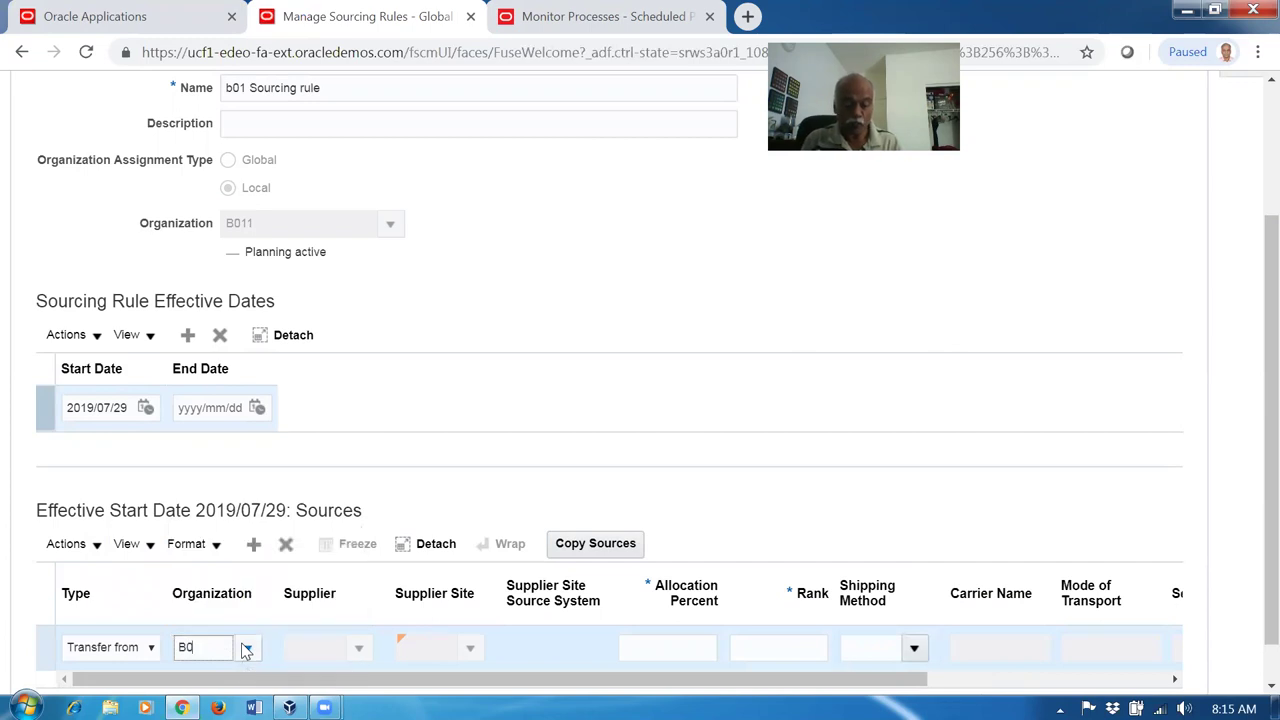
{"action": "type", "text": "12"}
{"action": "key", "text": "Tab"}
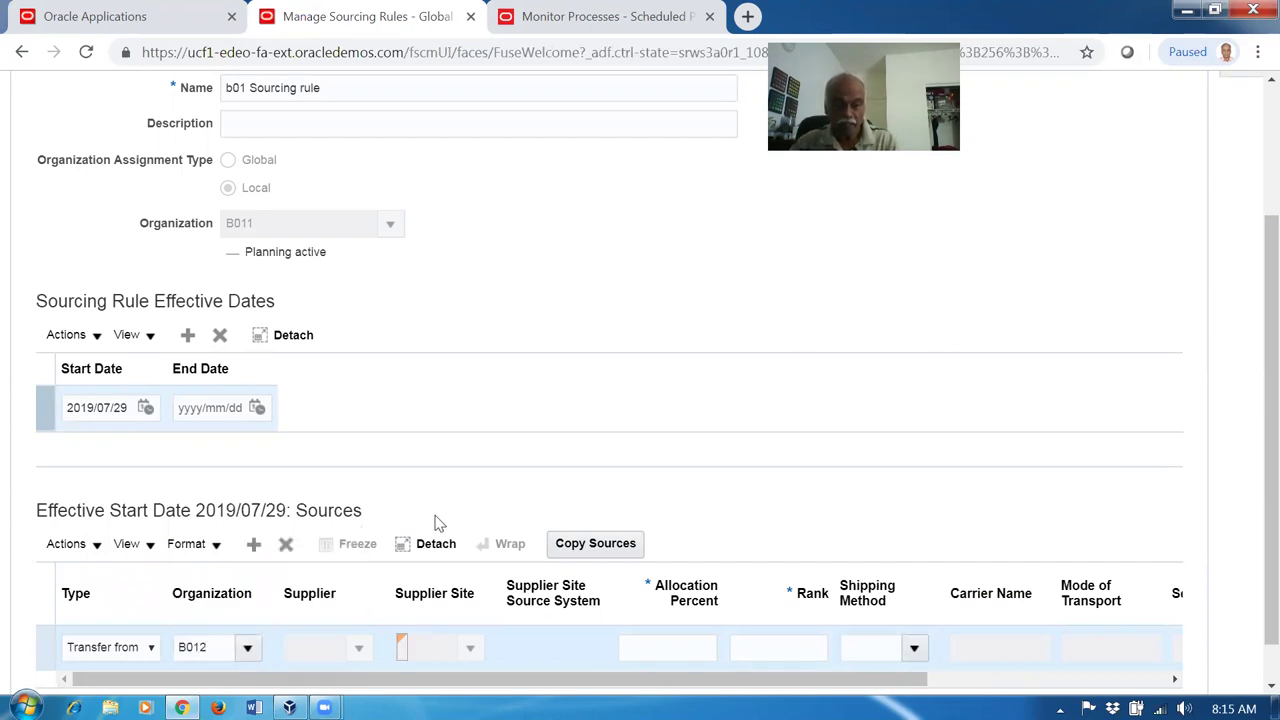
Step: Set the B012 transfer source's allocation percent to 100 and its rank to 1
{"action": "left_click", "coordinate": [667, 600]}
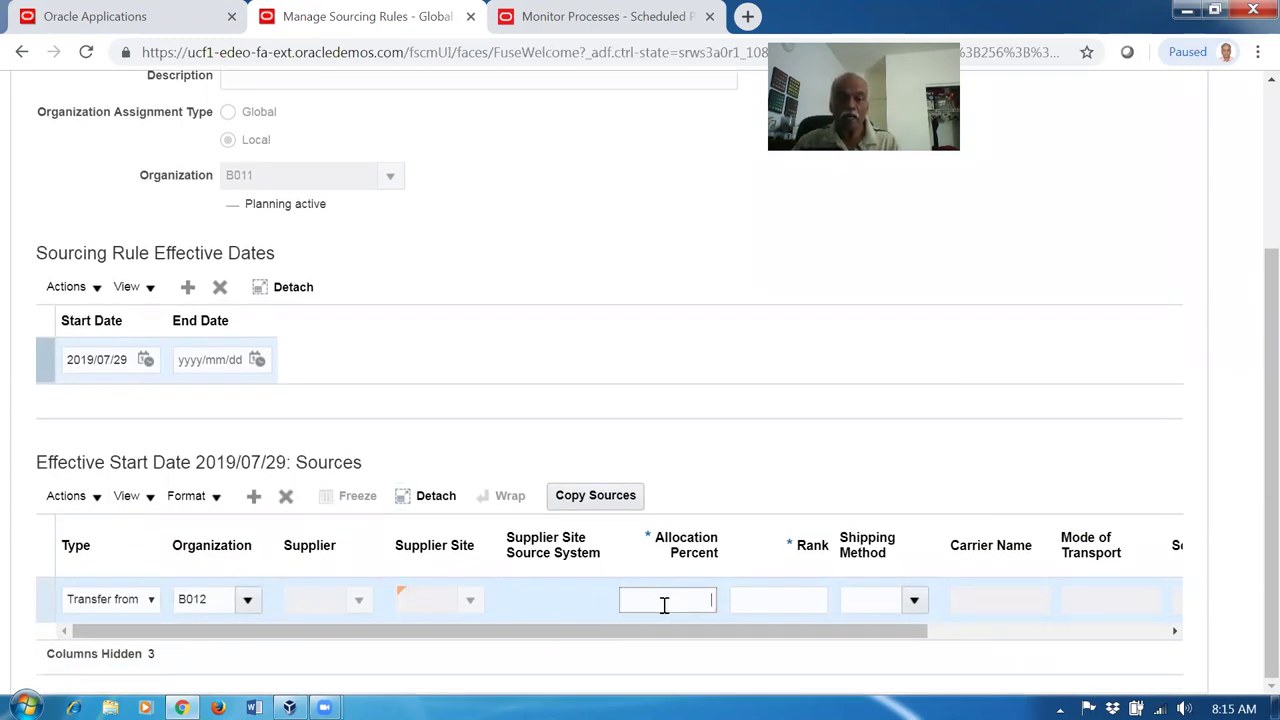
{"action": "type", "text": "100"}
{"action": "key", "text": "Tab"}
{"action": "type", "text": "1"}
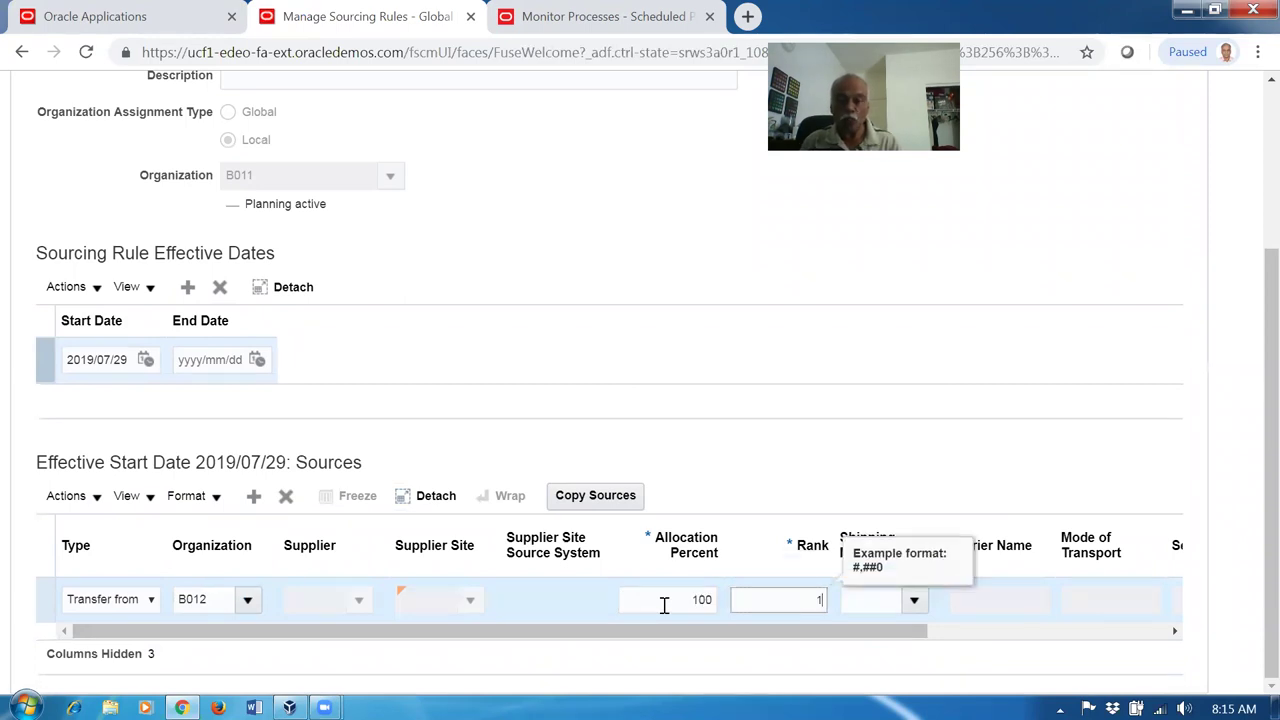
{"action": "left_click", "coordinate": [727, 340]}
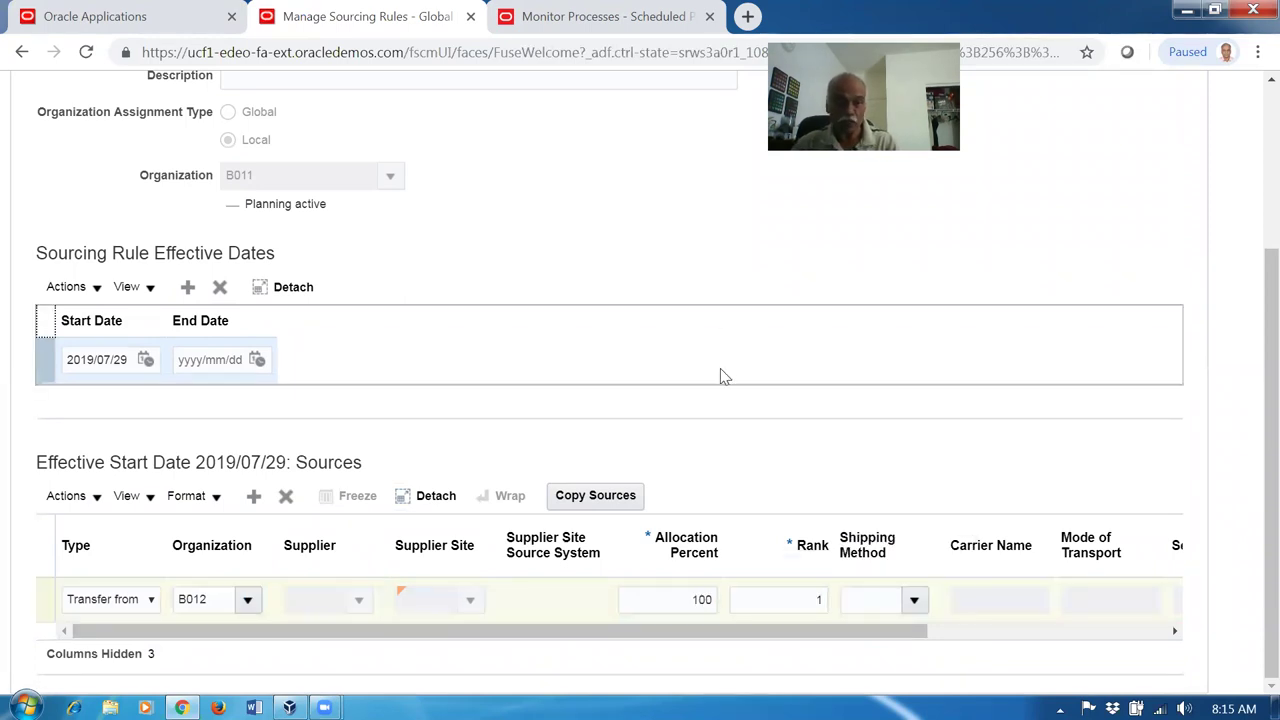
Step: Save and close the new sourcing rule, and save and close Manage Sourcing Rules to return to Global Order Promising
{"action": "scroll", "coordinate": [724, 376], "scroll_direction": "up", "scroll_amount": 2}
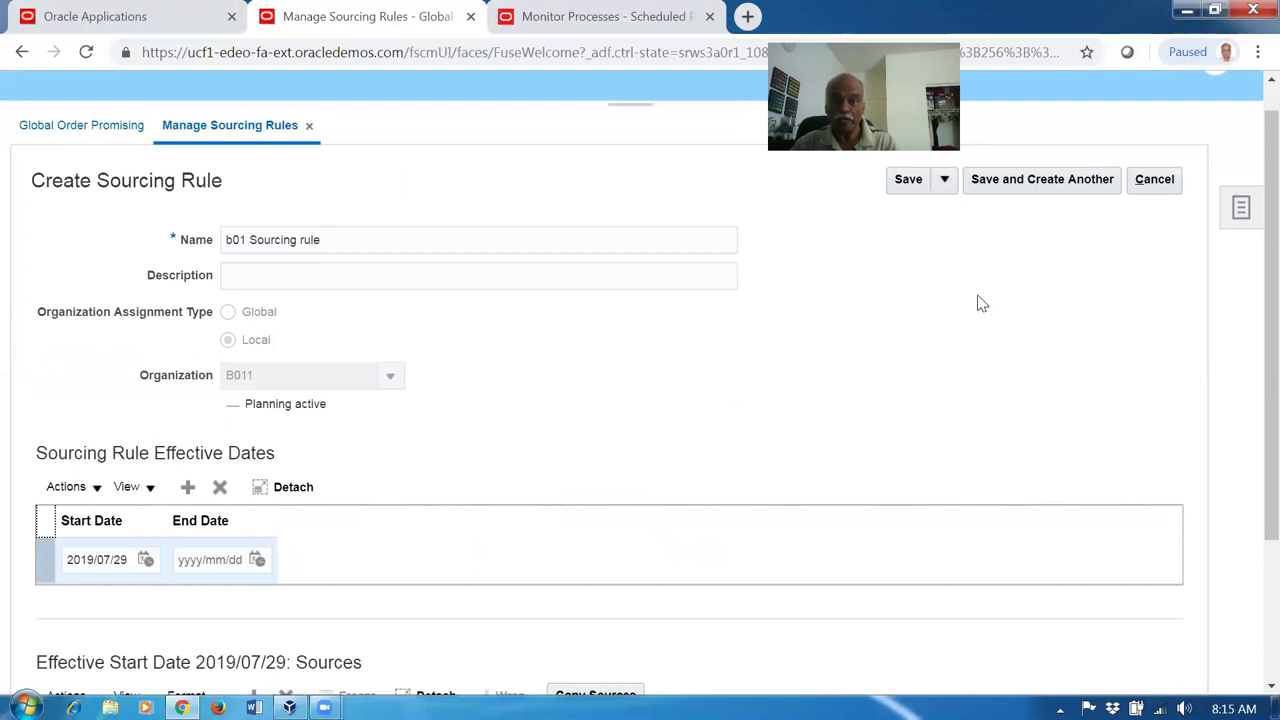
{"action": "left_click", "coordinate": [947, 186]}
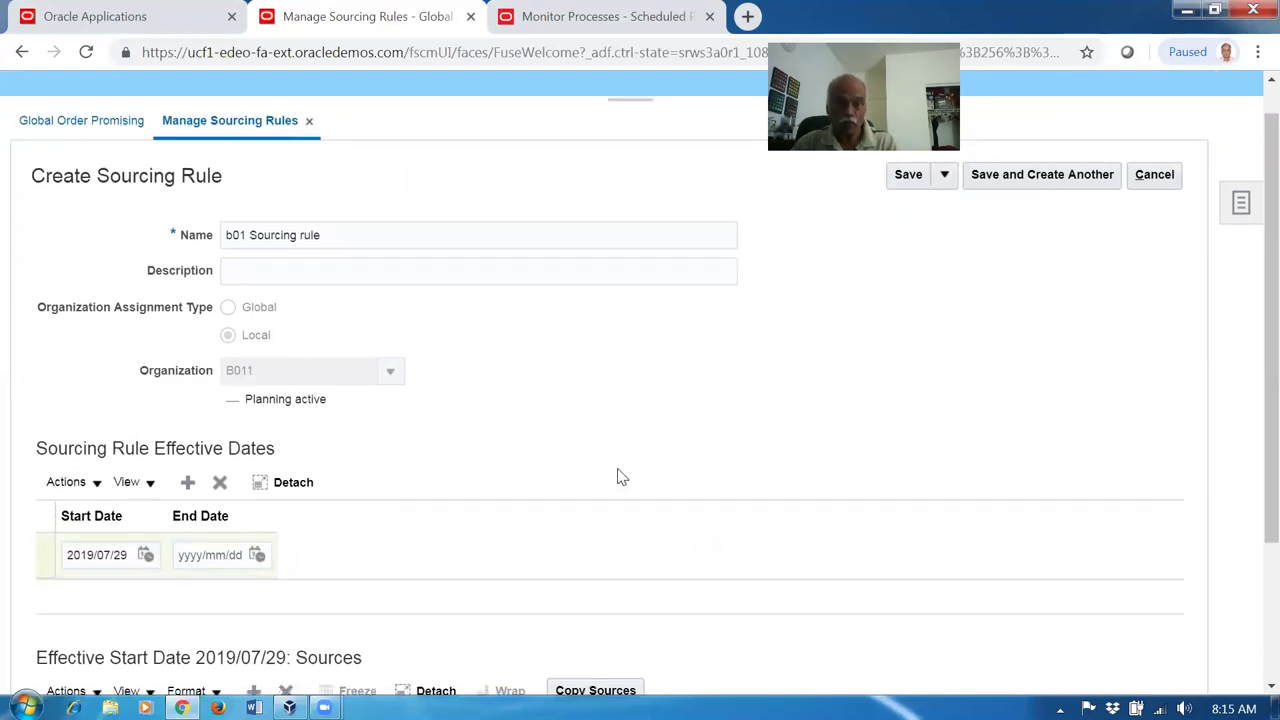
{"action": "scroll", "coordinate": [620, 477], "scroll_direction": "down", "scroll_amount": 2}
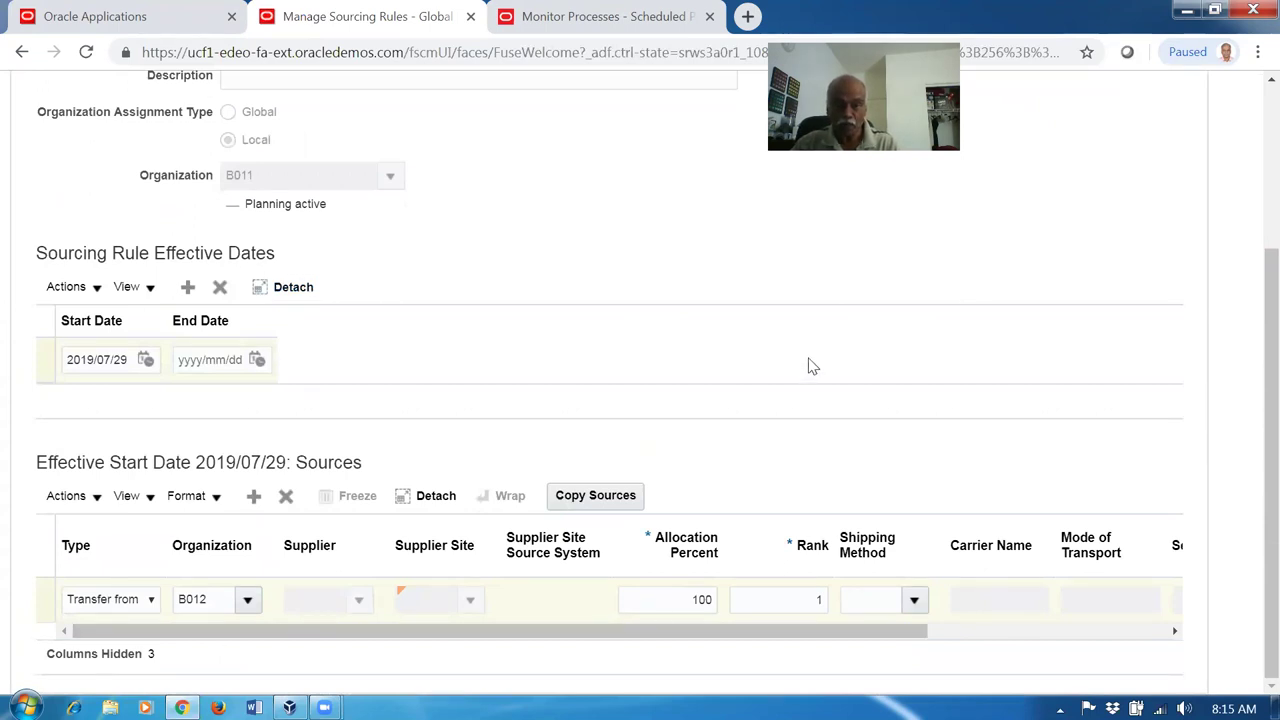
{"action": "scroll", "coordinate": [836, 361], "scroll_direction": "up", "scroll_amount": 3}
{"action": "left_click", "coordinate": [944, 214]}
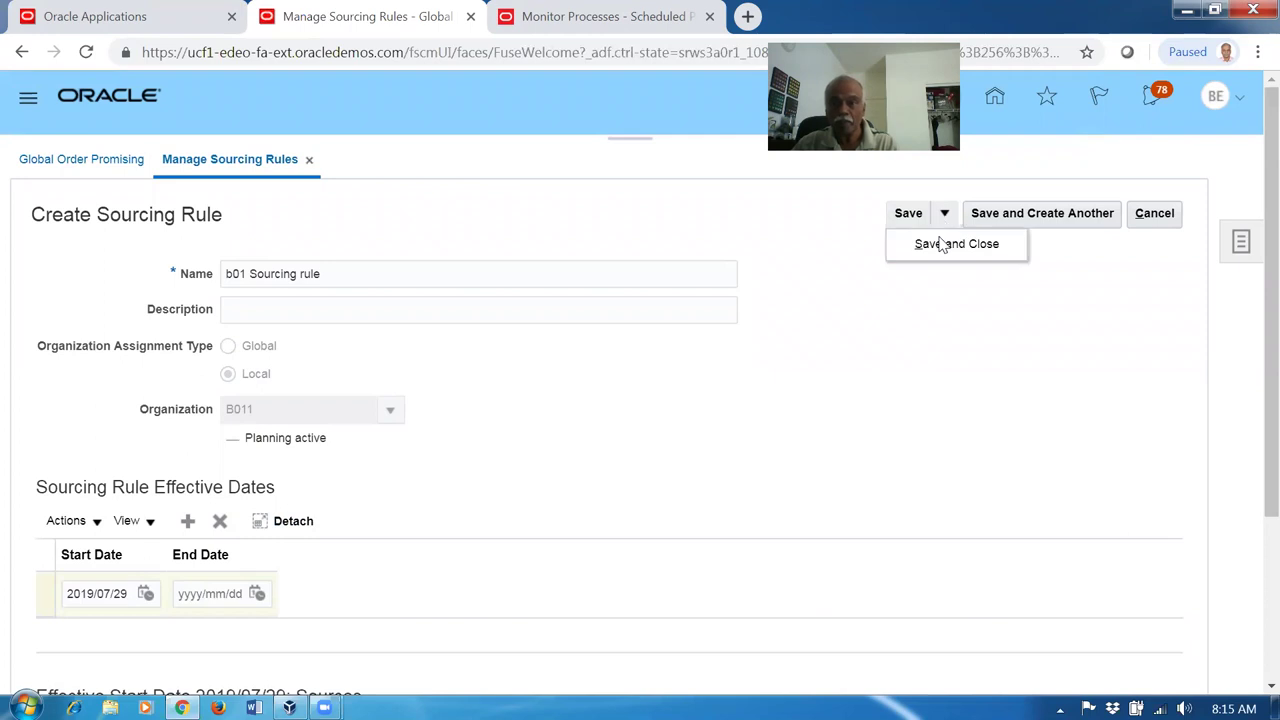
{"action": "left_click", "coordinate": [930, 245]}
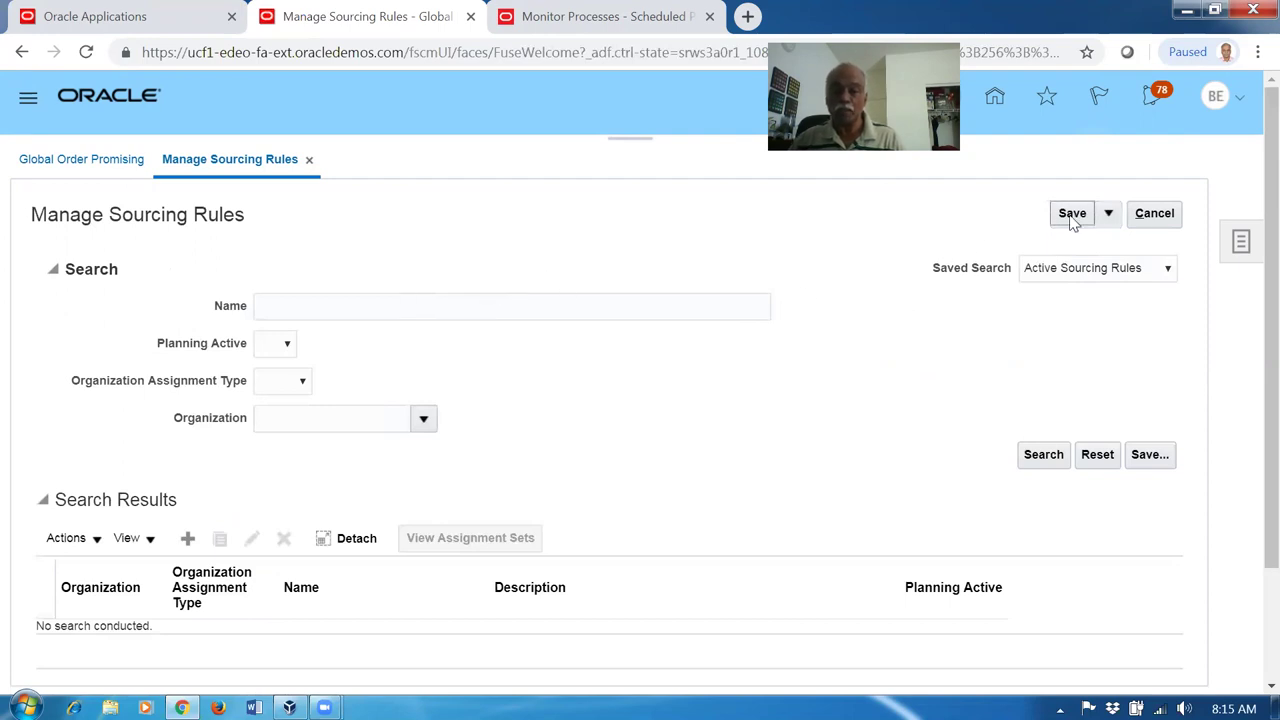
{"action": "left_click", "coordinate": [1108, 214]}
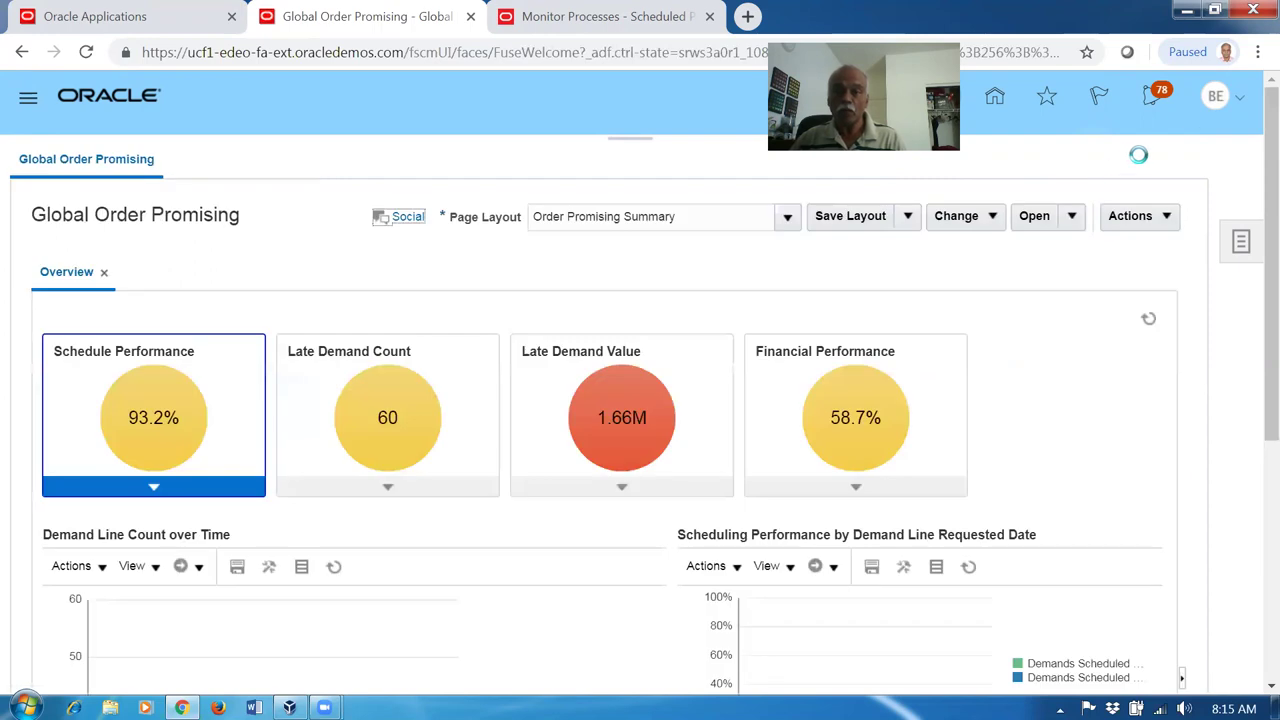
Step: In Setup and Maintenance, search the tasks for man%admin%profile% and open Manage Administrator Profile Values
{"action": "left_click", "coordinate": [1213, 104]}
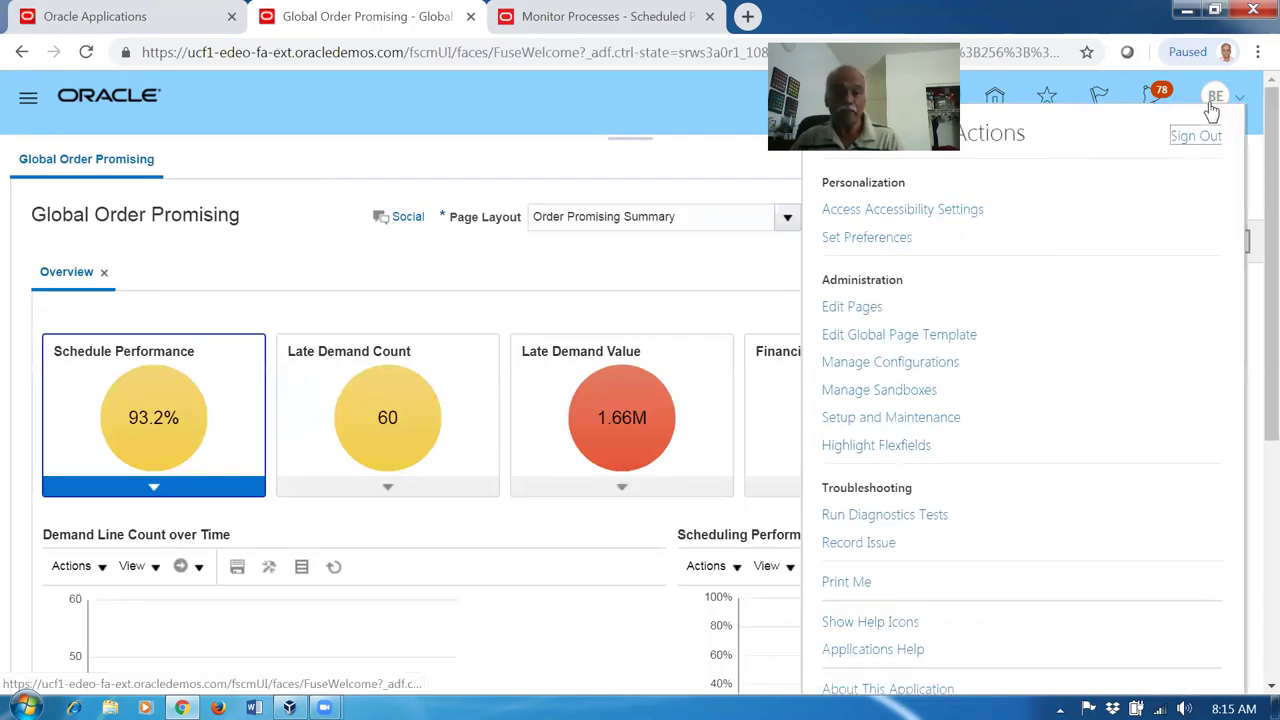
{"action": "left_click", "coordinate": [896, 424]}
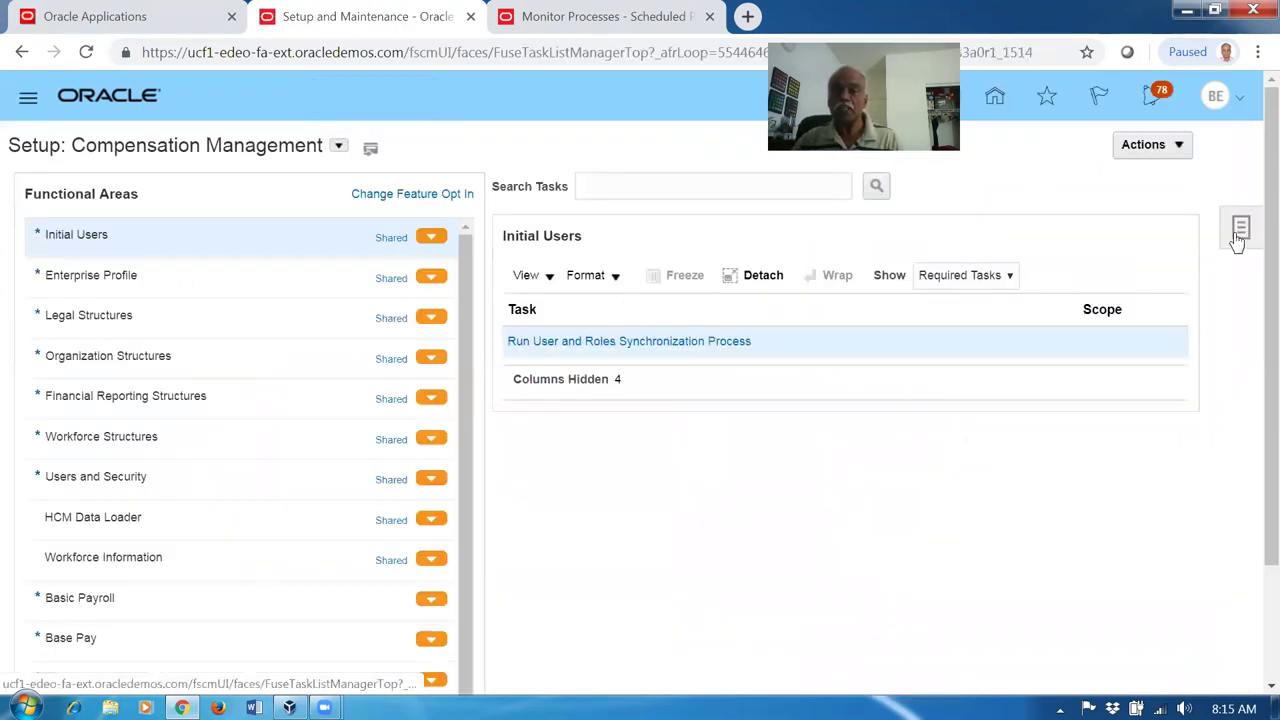
{"action": "left_click", "coordinate": [1240, 230]}
{"action": "left_click", "coordinate": [1118, 323]}
{"action": "left_click", "coordinate": [303, 187]}
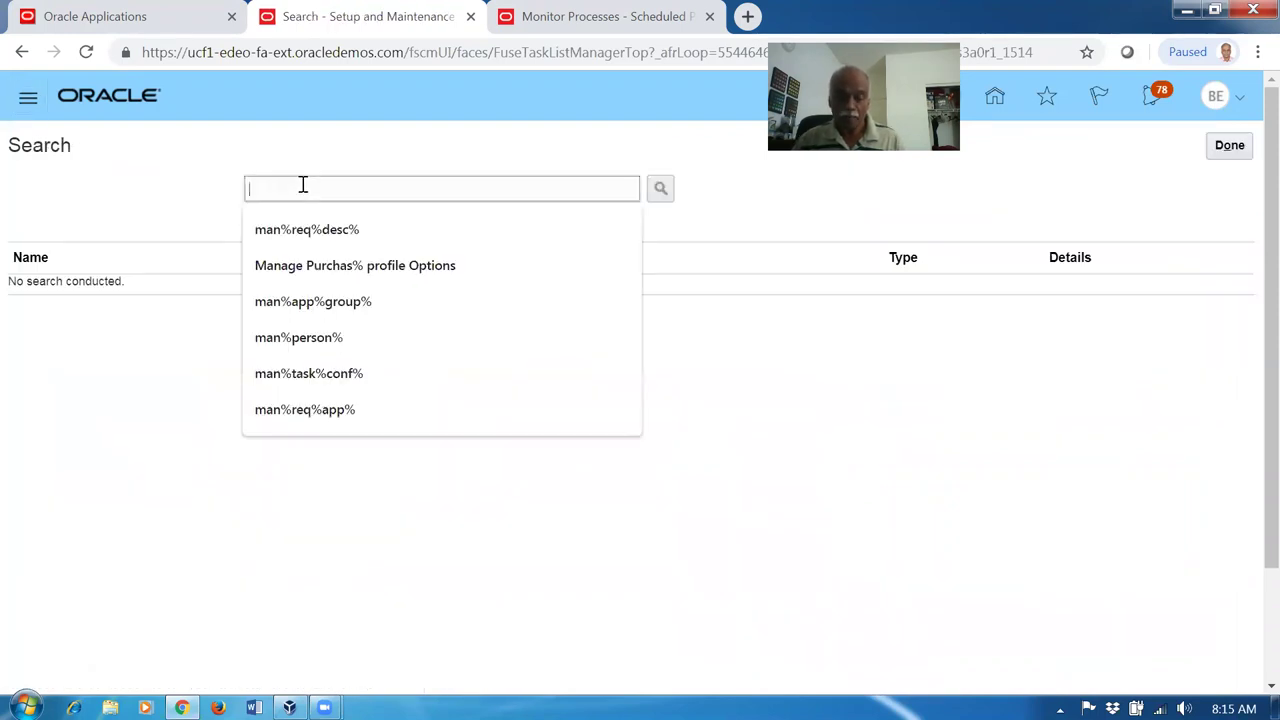
{"action": "type", "text": "man%add"}
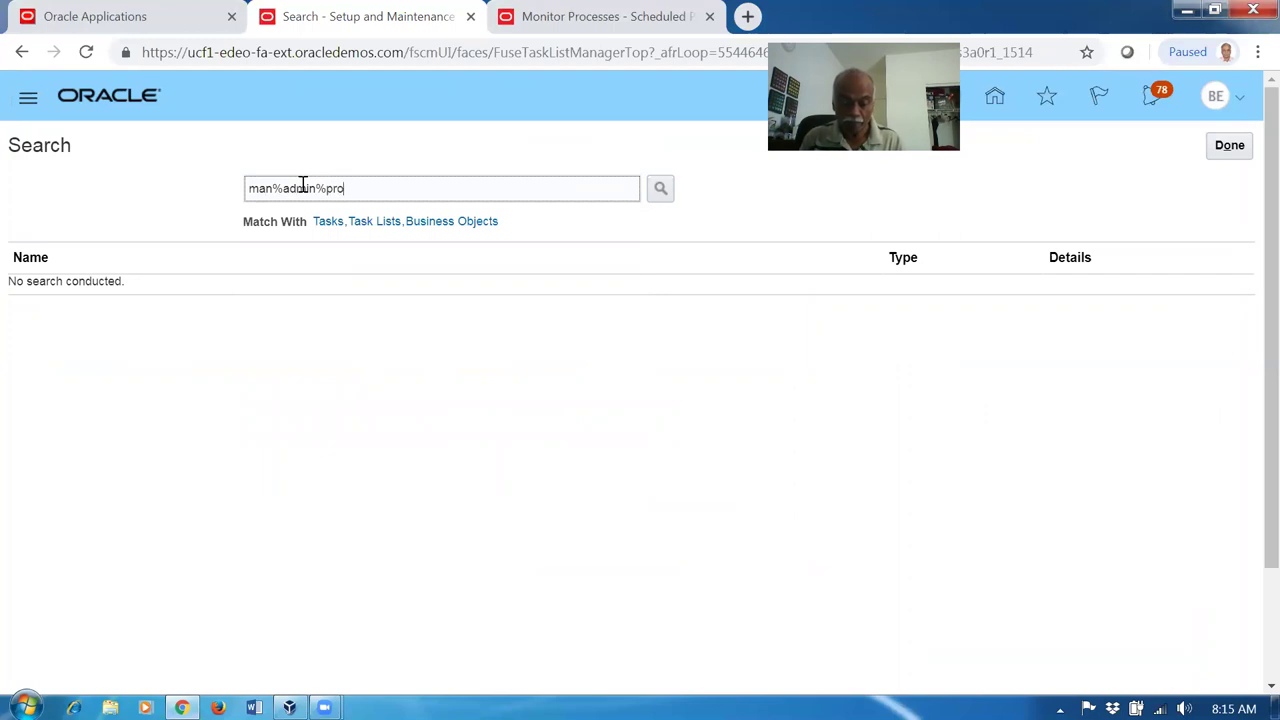
{"action": "type", "text": "in%profile%"}
{"action": "key", "text": "Return"}
{"action": "left_click", "coordinate": [130, 290]}
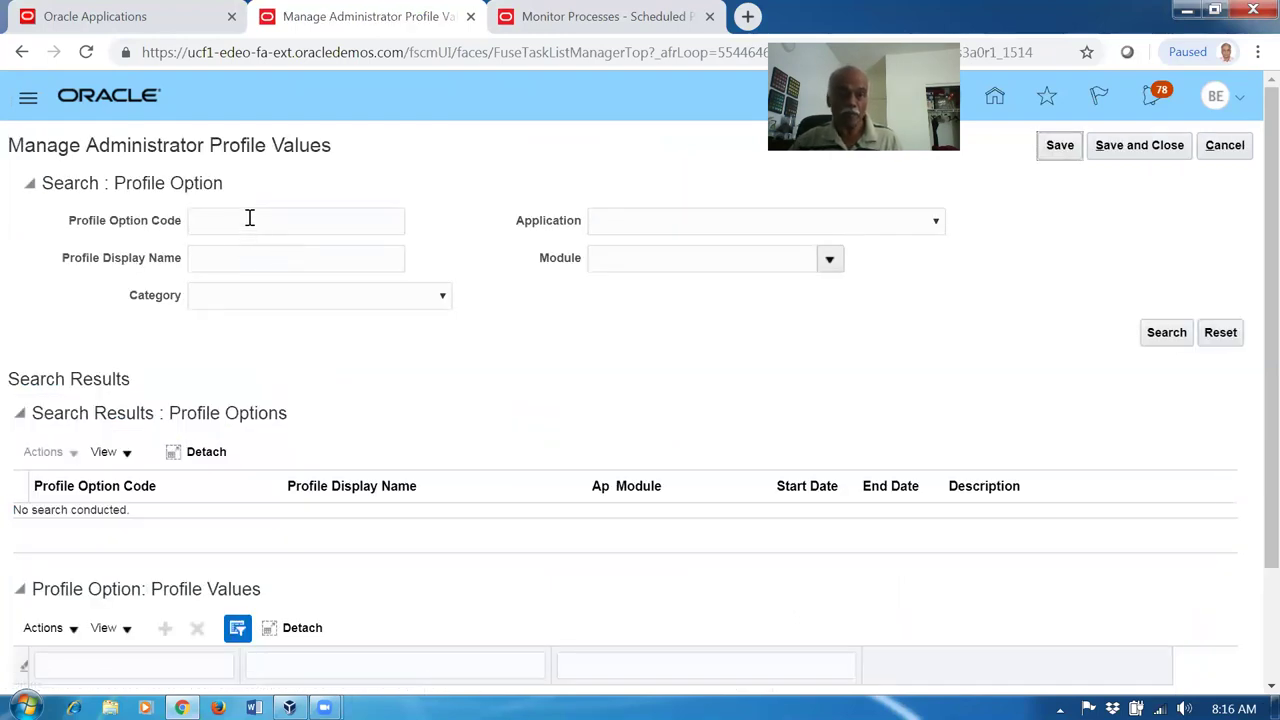
Step: Search profile option codes for MSP%DEF%, examine the site value of the order promising sourcing assignment set, and leave without changes
{"action": "left_click", "coordinate": [250, 220]}
{"action": "type", "text": "MSP%DEF%"}
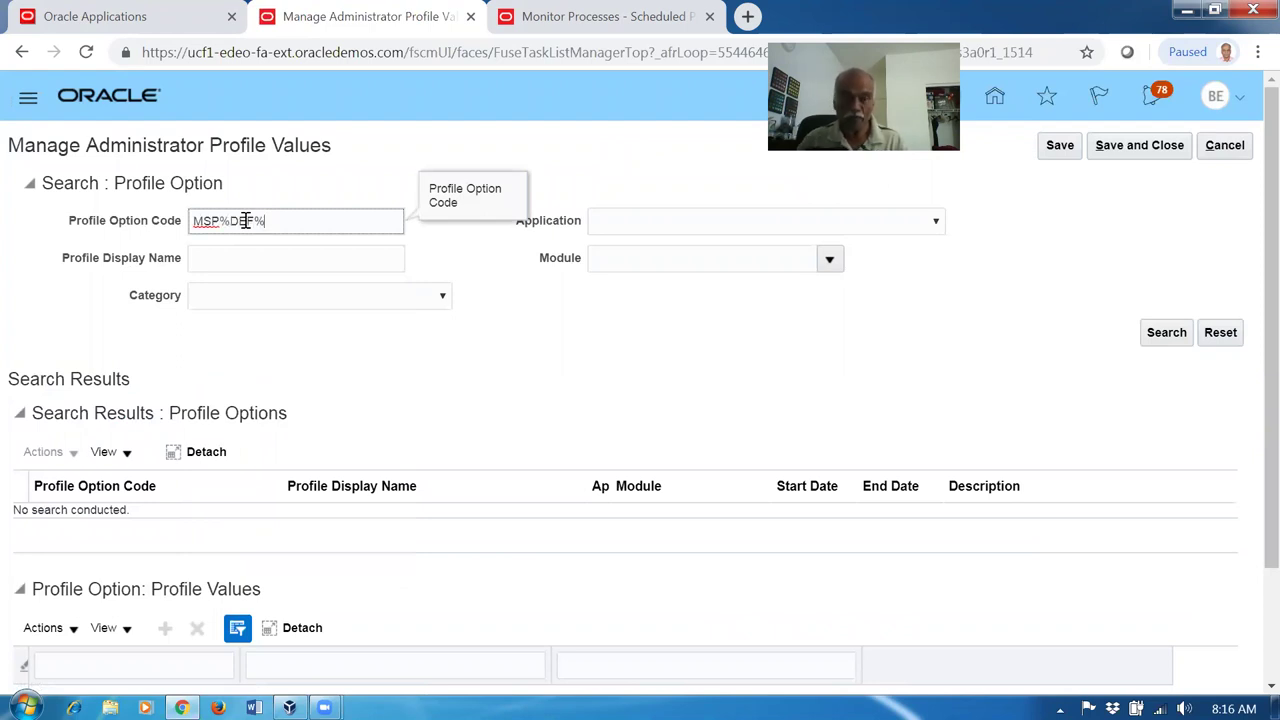
{"action": "left_click", "coordinate": [1148, 342]}
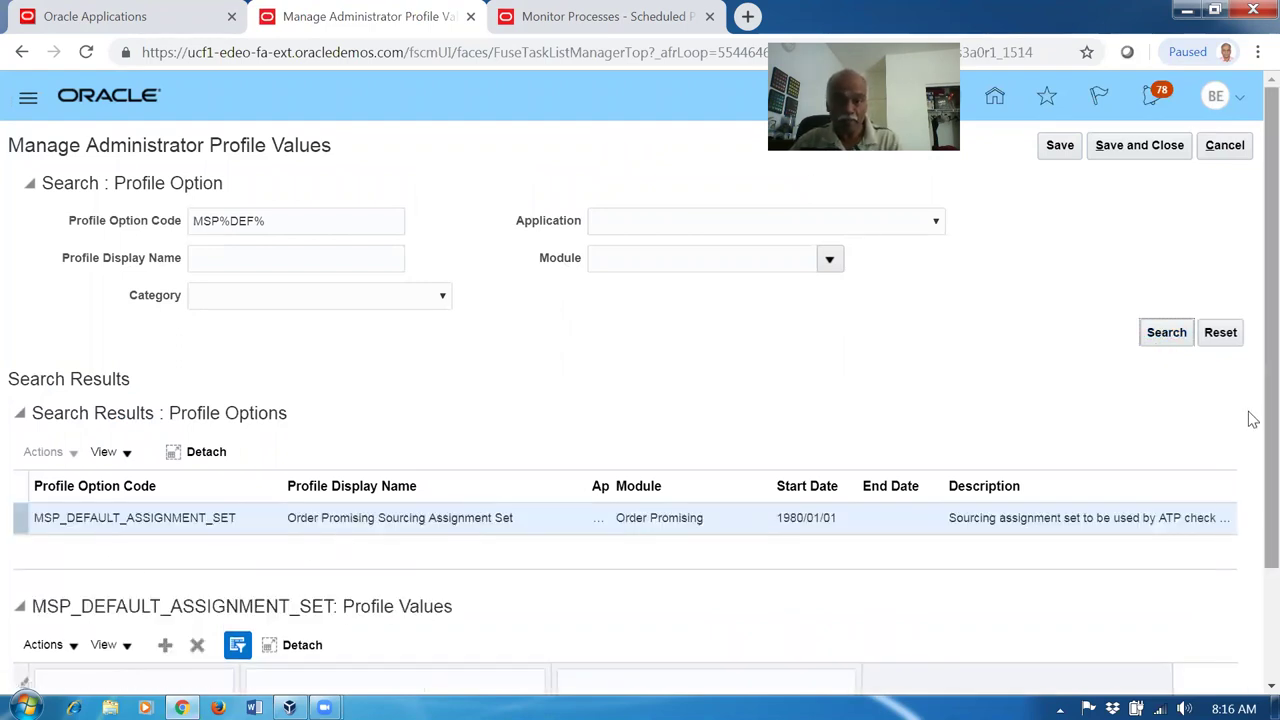
{"action": "scroll", "coordinate": [1253, 418], "scroll_direction": "down", "scroll_amount": 3}
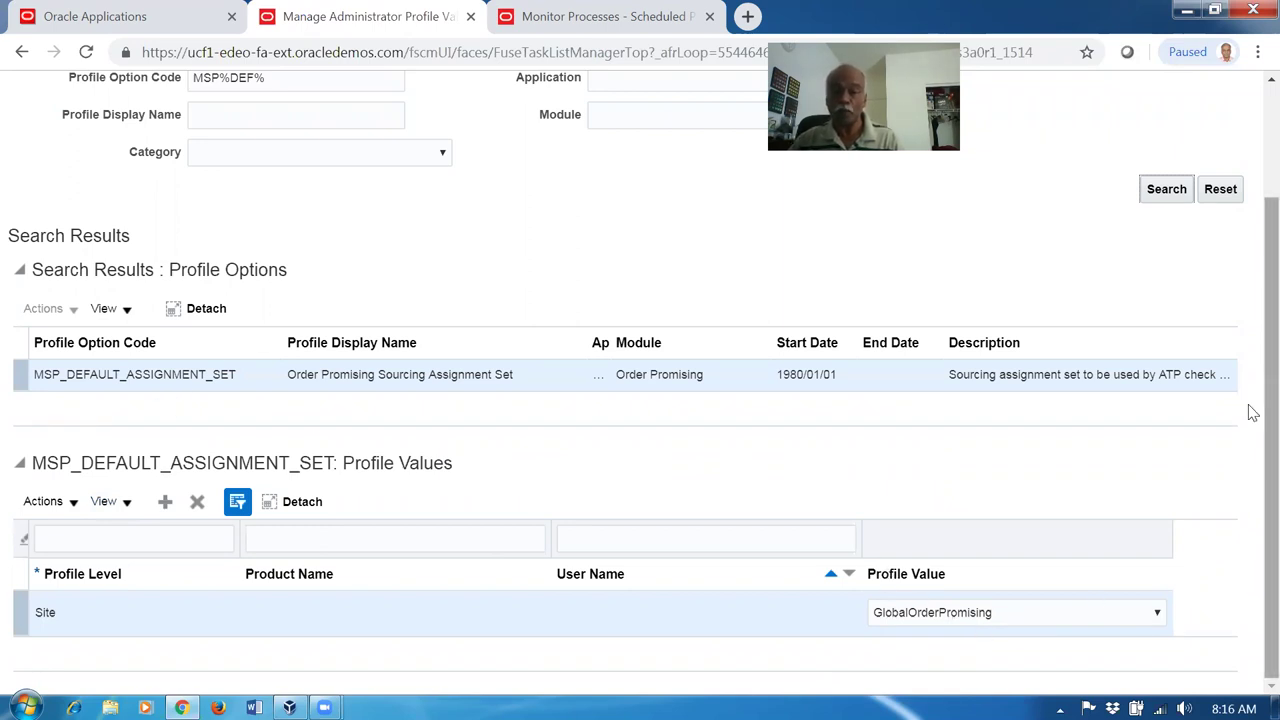
{"action": "scroll", "coordinate": [1249, 408], "scroll_direction": "up", "scroll_amount": 2}
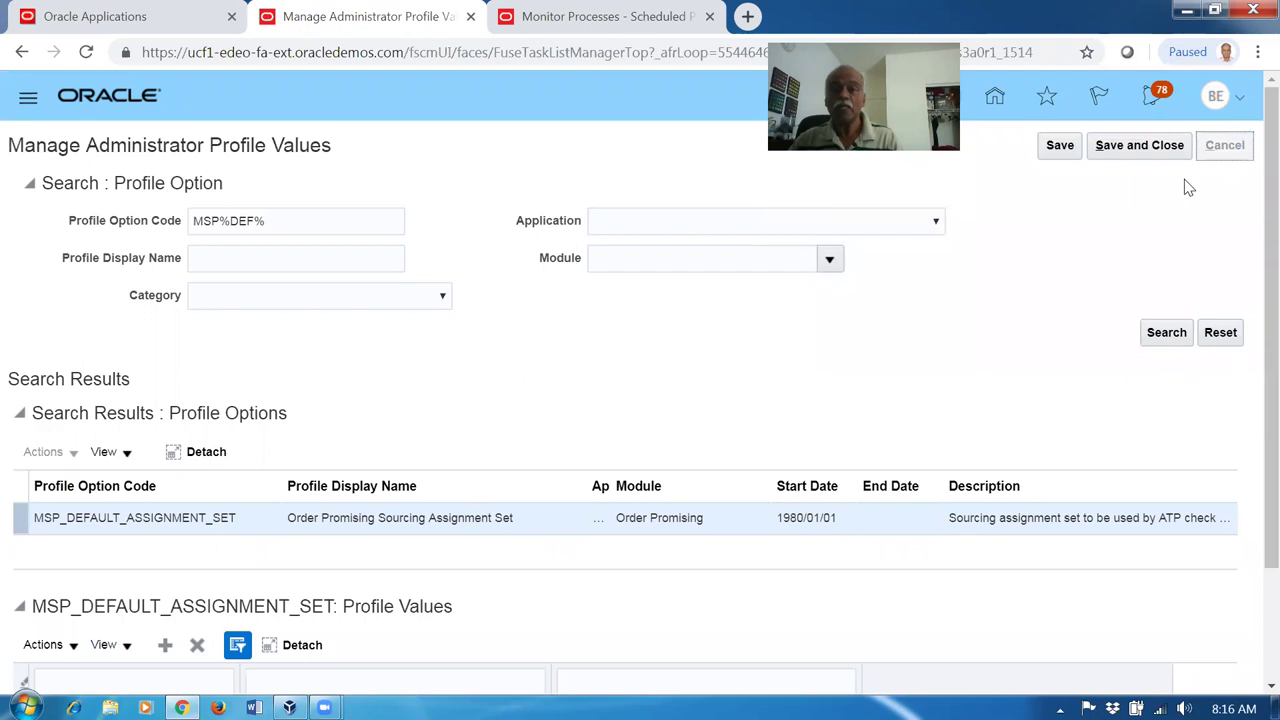
{"action": "left_click", "coordinate": [1229, 148]}
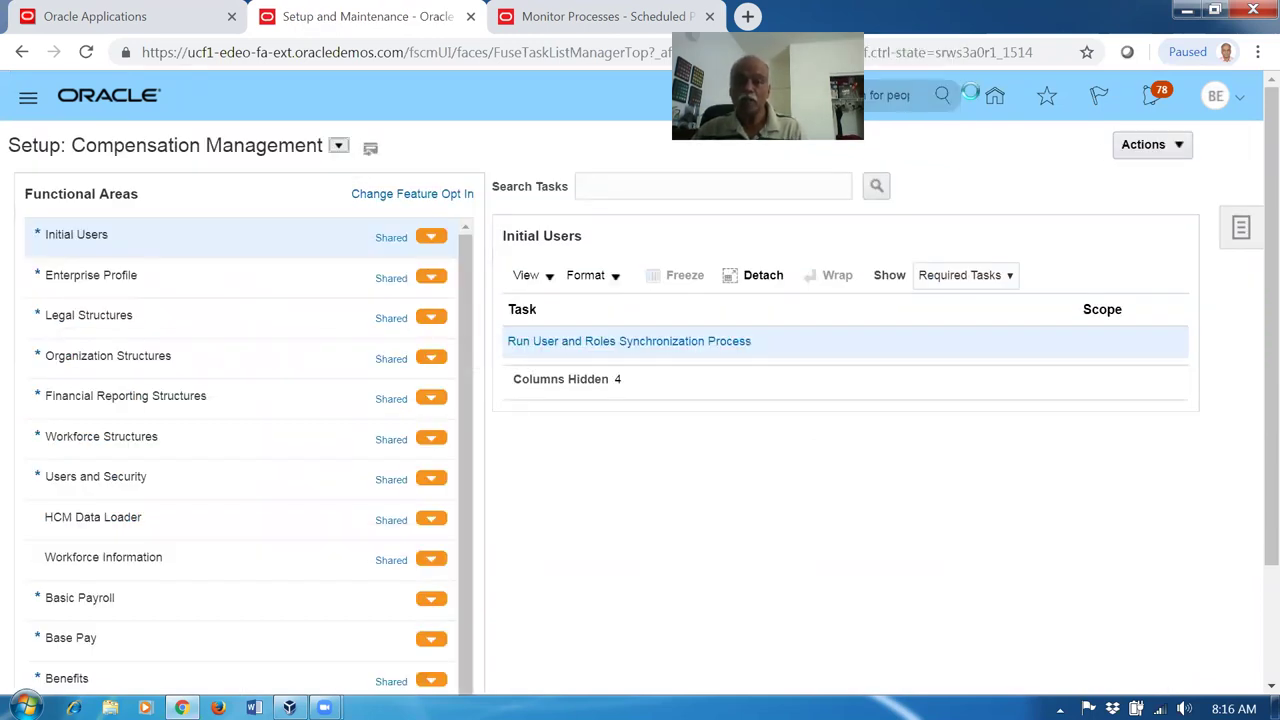
Step: Return to the home page, go to the Global Order Promising work area and open Manage Assignment Sets
{"action": "left_click", "coordinate": [995, 96]}
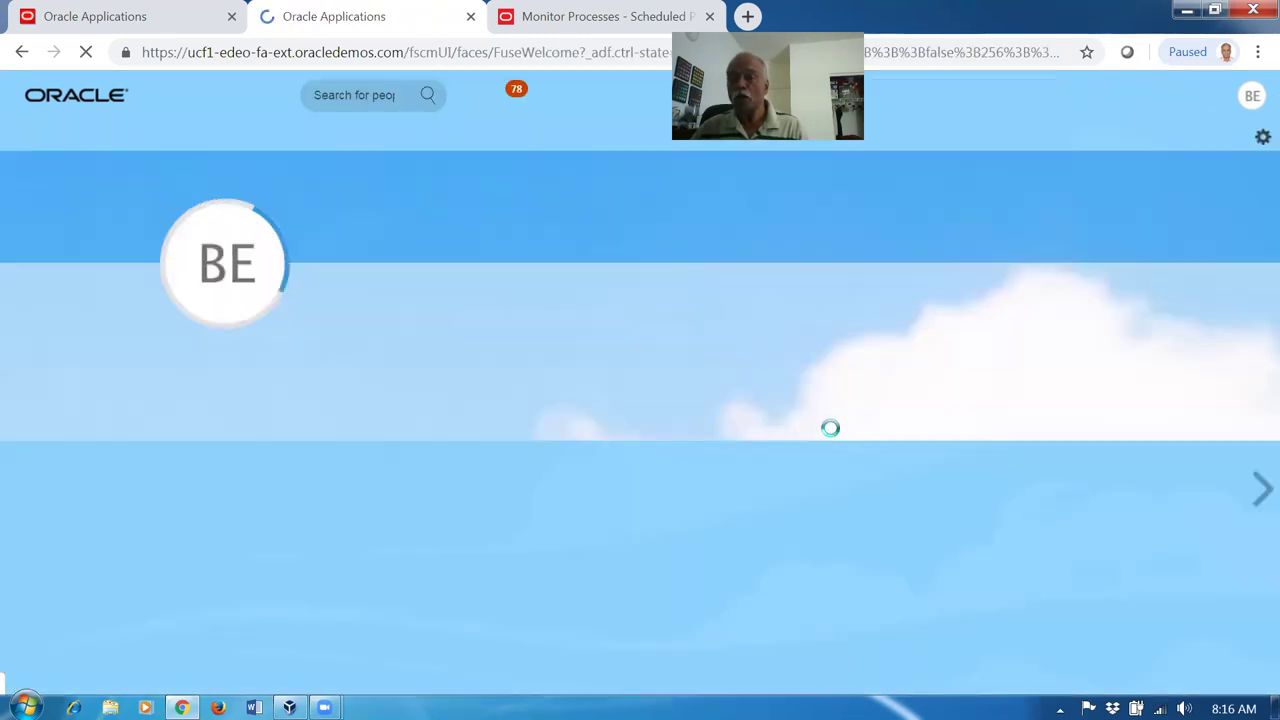
{"action": "scroll", "coordinate": [690, 545], "scroll_direction": "down", "scroll_amount": 1}
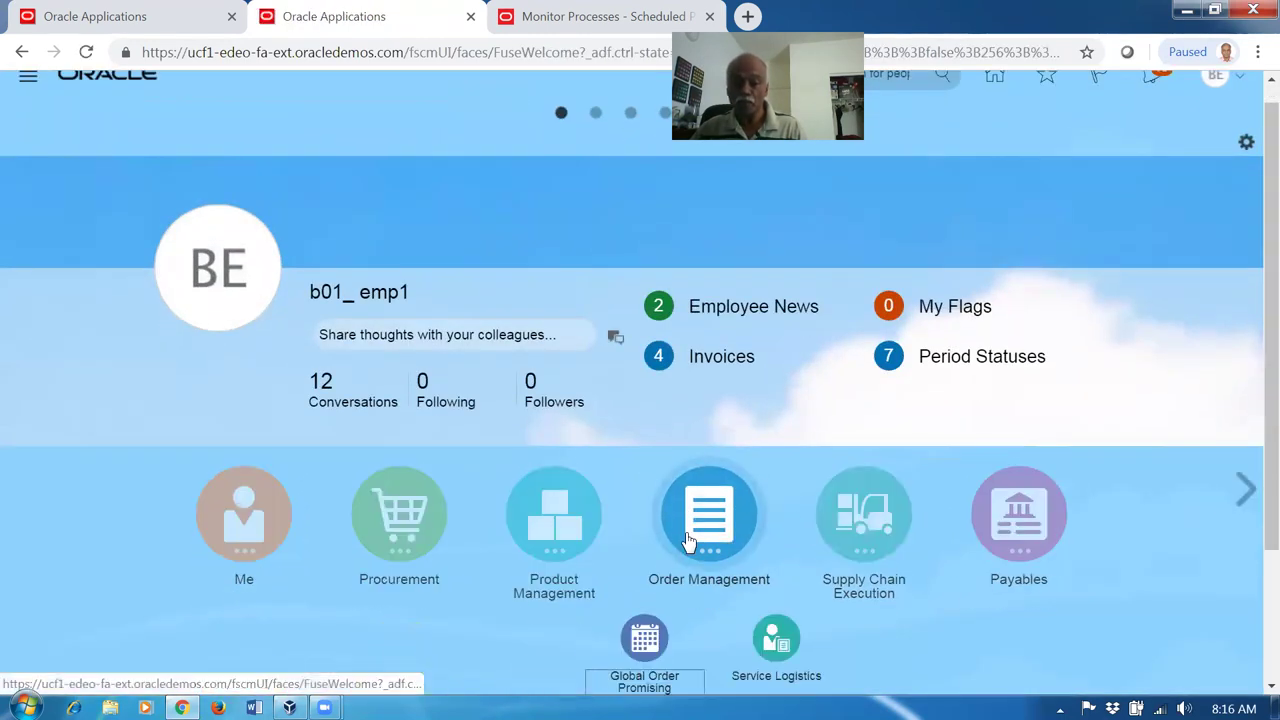
{"action": "left_click", "coordinate": [632, 648]}
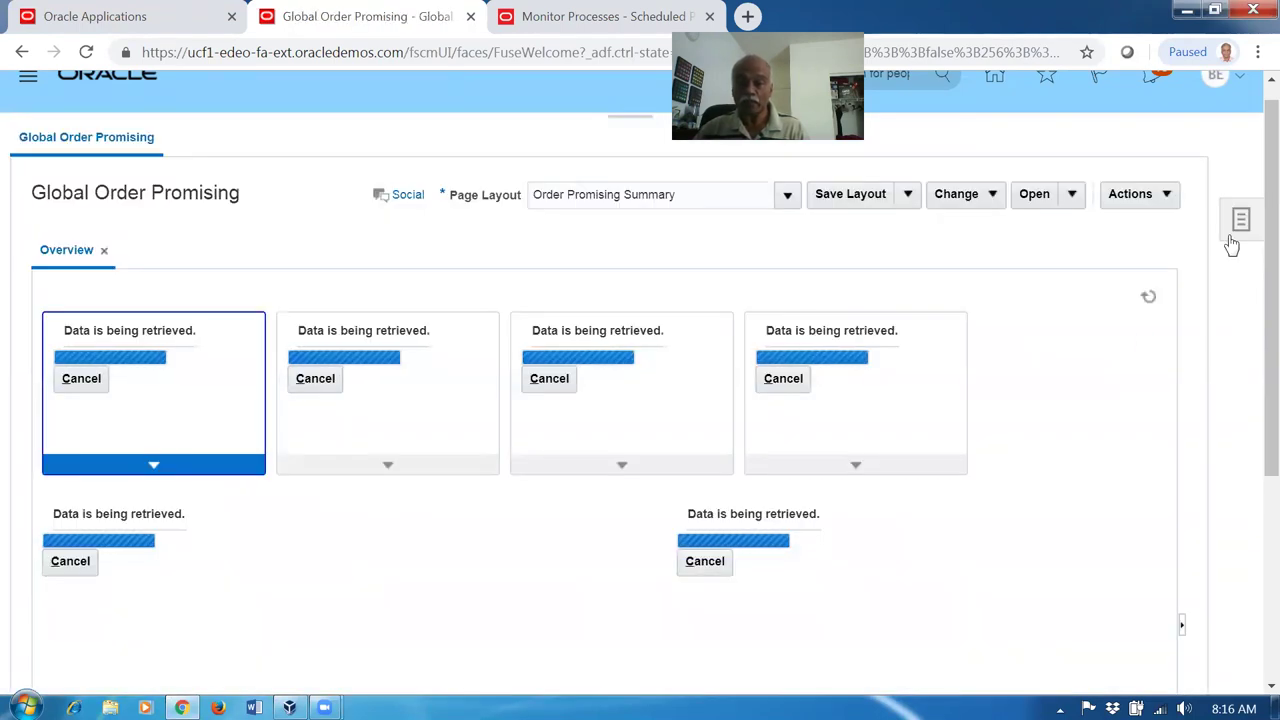
{"action": "left_click", "coordinate": [1238, 226]}
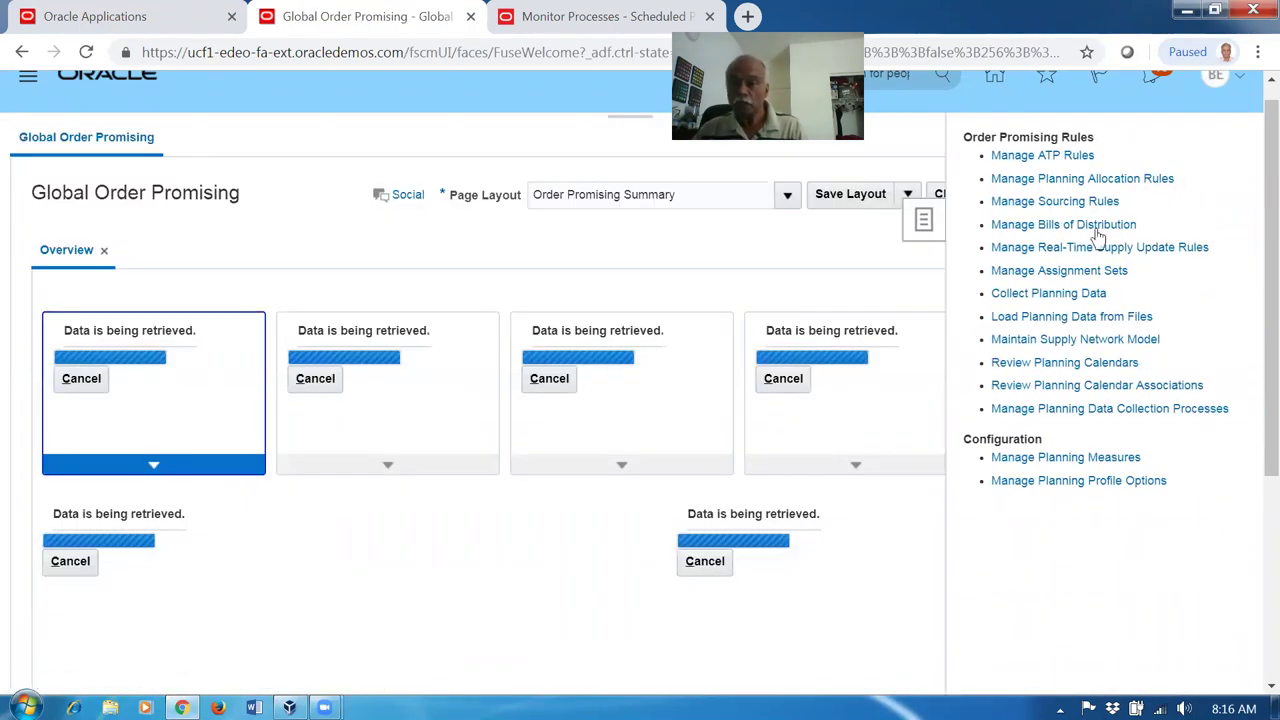
{"action": "left_click", "coordinate": [1052, 274]}
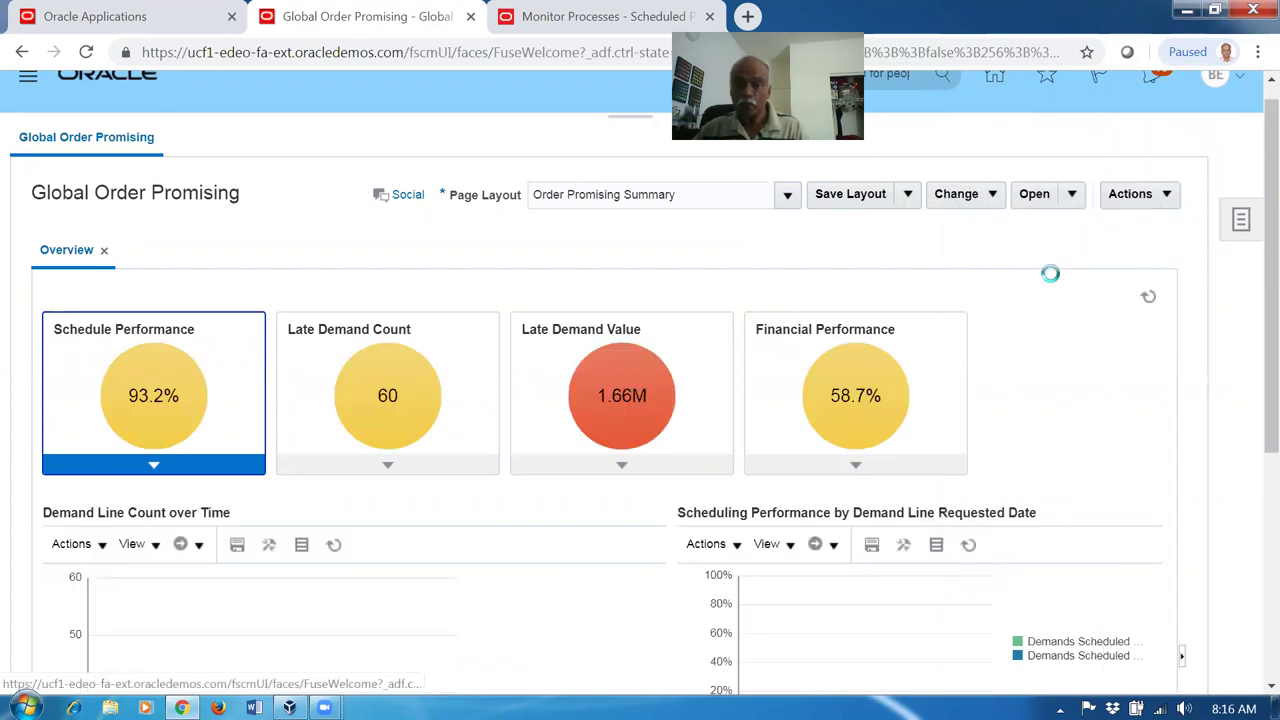
{"action": "left_click", "coordinate": [1241, 222]}
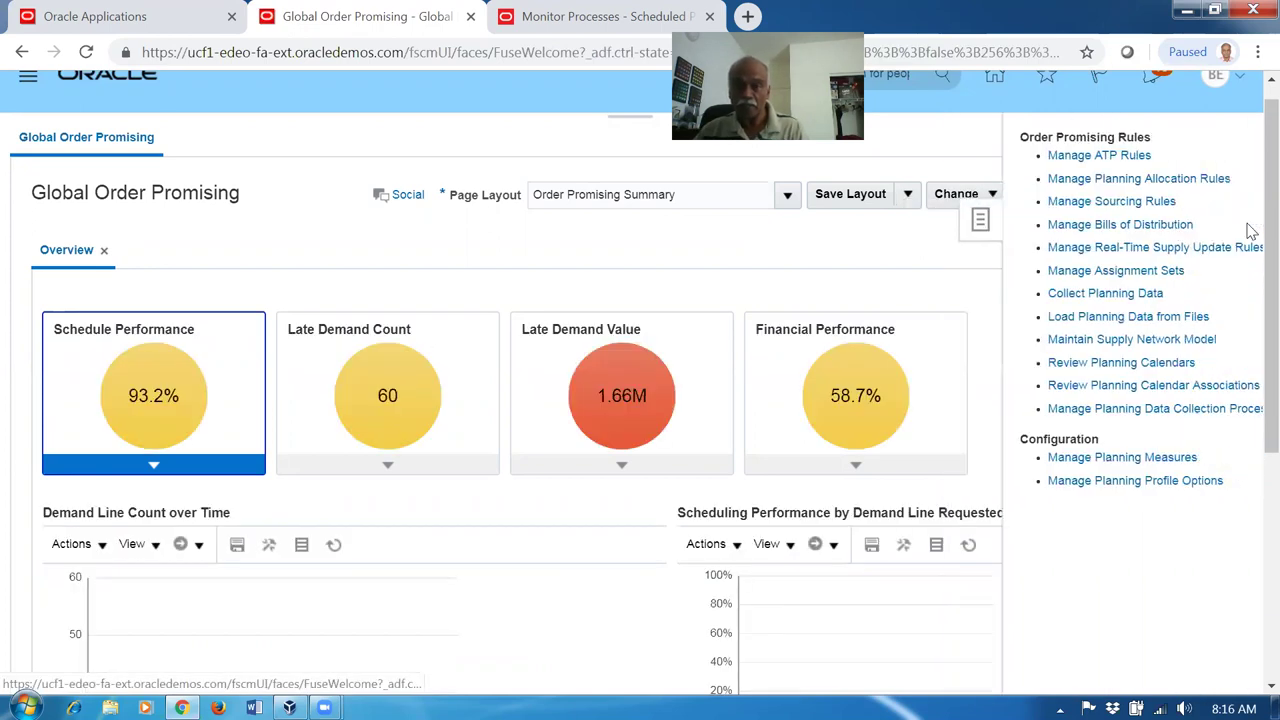
{"action": "left_click", "coordinate": [1048, 276]}
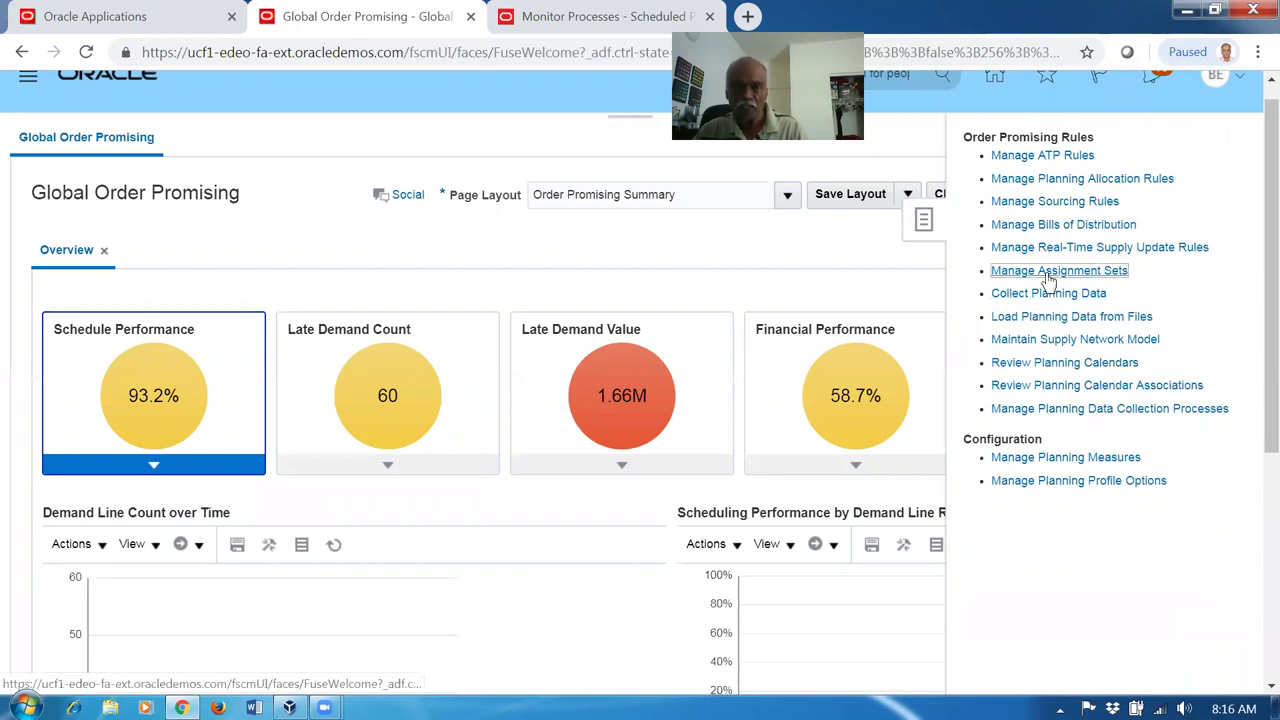
Step: Search all assignment sets and open the GlobalOrderPromising assignment set for editing
{"action": "left_click", "coordinate": [1111, 331]}
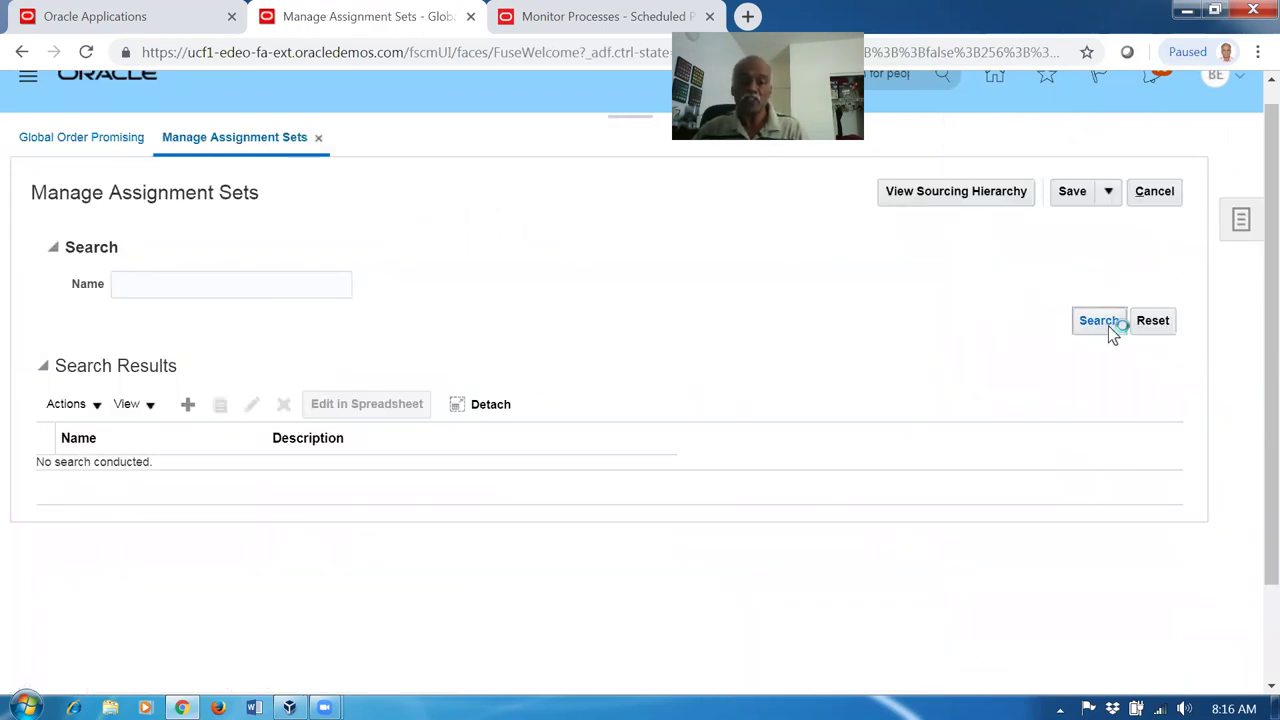
{"action": "scroll", "coordinate": [329, 432], "scroll_direction": "down", "scroll_amount": 1}
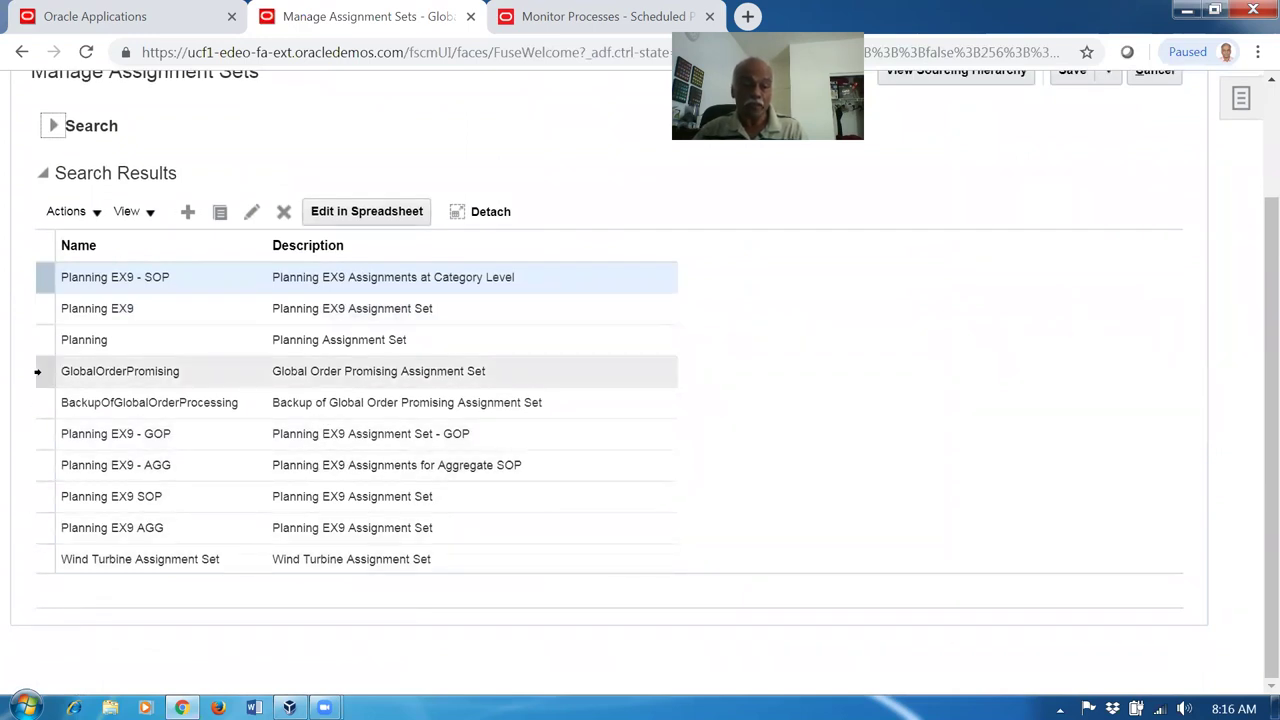
{"action": "left_click", "coordinate": [37, 371]}
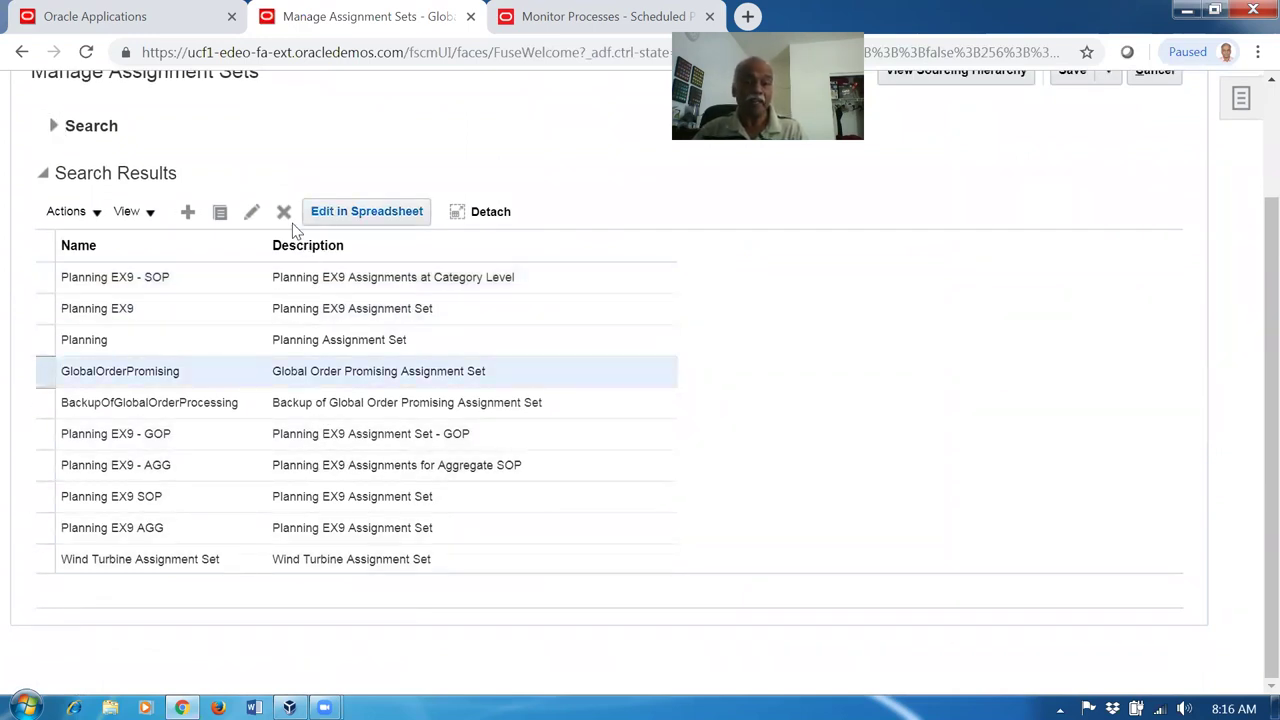
{"action": "left_click", "coordinate": [254, 215]}
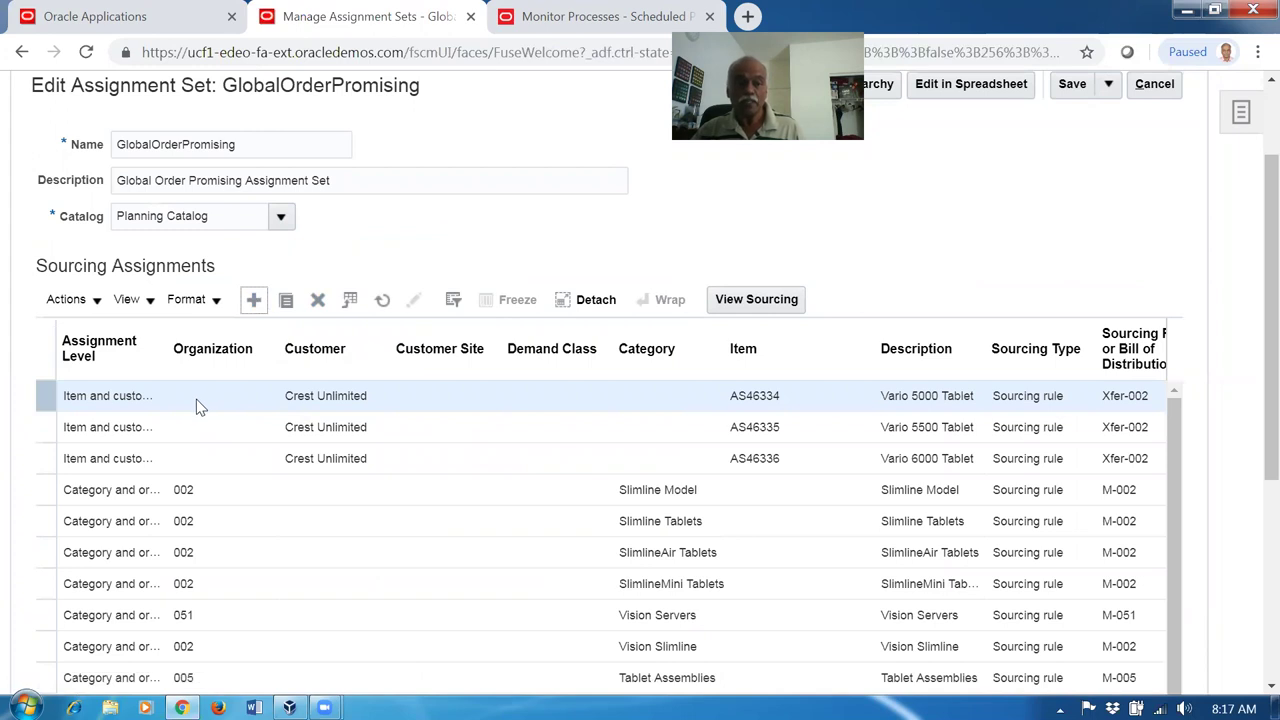
Step: Add a new sourcing assignment row to the GlobalOrderPromising set and open its assignment level choices
{"action": "left_click", "coordinate": [109, 405]}
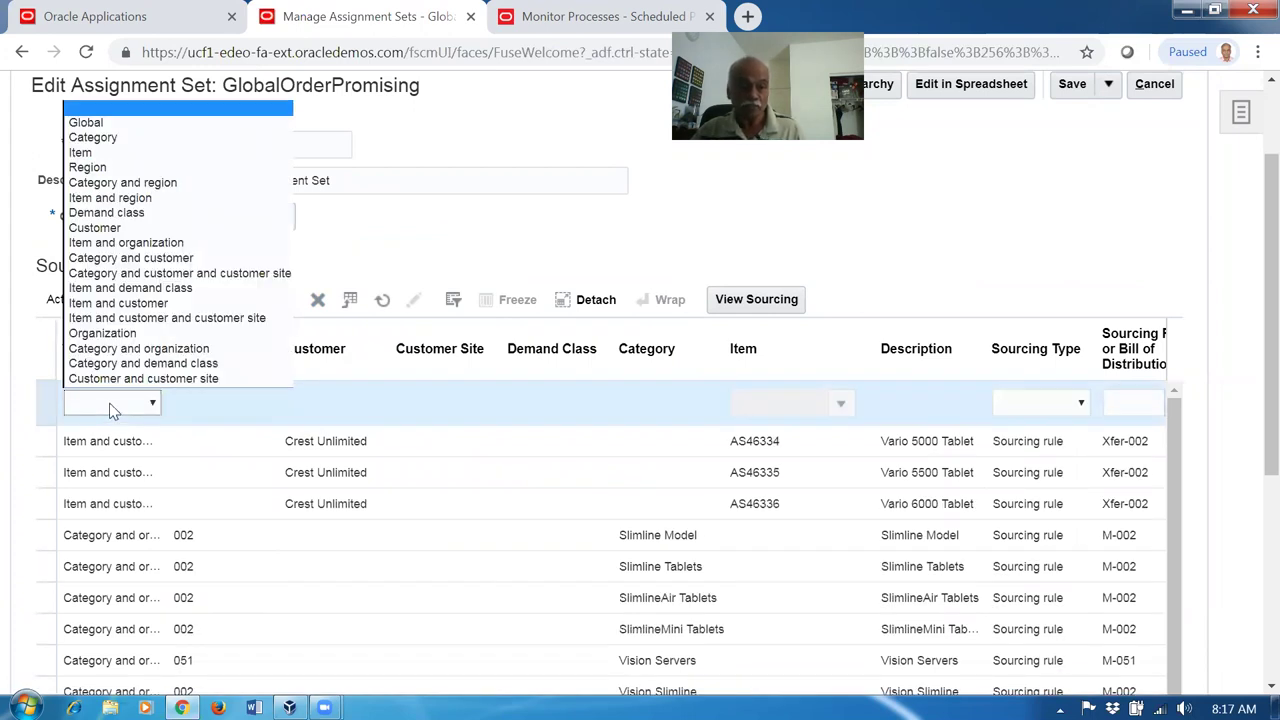
Step: Set the new sourcing assignment's level to Item and organization and its organization to B011
{"action": "key", "text": "Down"}
{"action": "key", "text": "Down"}
{"action": "key", "text": "Down"}
{"action": "key", "text": "Down"}
{"action": "key", "text": "Down"}
{"action": "key", "text": "Down"}
{"action": "key", "text": "Down"}
{"action": "key", "text": "Down"}
{"action": "key", "text": "Down"}
{"action": "key", "text": "Down"}
{"action": "key", "text": "Down"}
{"action": "key", "text": "Down"}
{"action": "key", "text": "Down"}
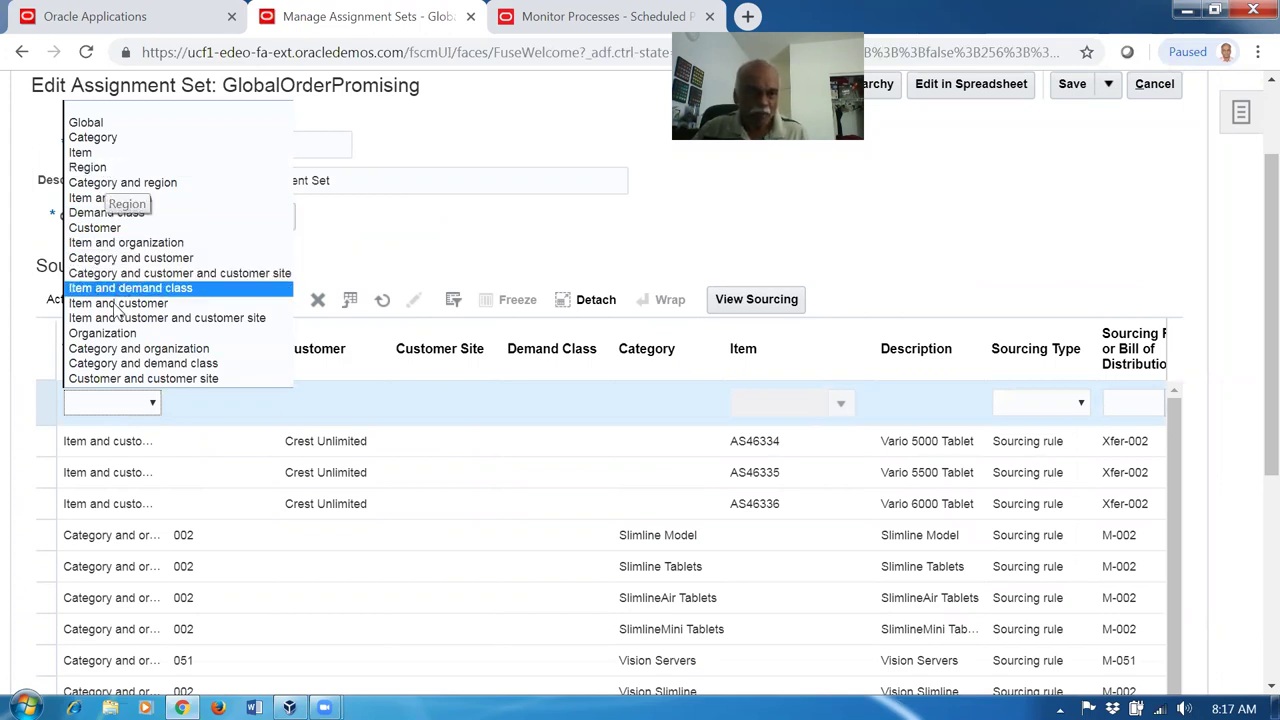
{"action": "key", "text": "Up"}
{"action": "key", "text": "Up"}
{"action": "key", "text": "Up"}
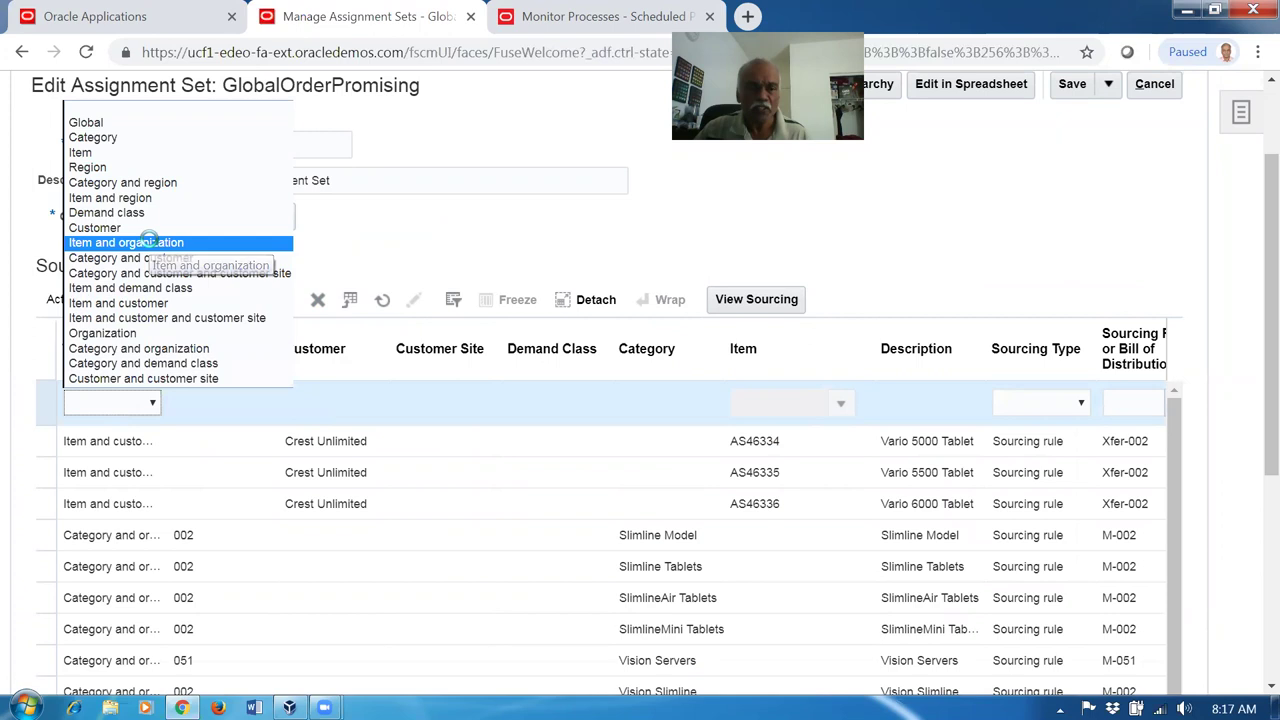
{"action": "left_click", "coordinate": [152, 243]}
{"action": "left_click", "coordinate": [229, 405]}
{"action": "type", "text": "b011"}
{"action": "key", "text": "Tab"}
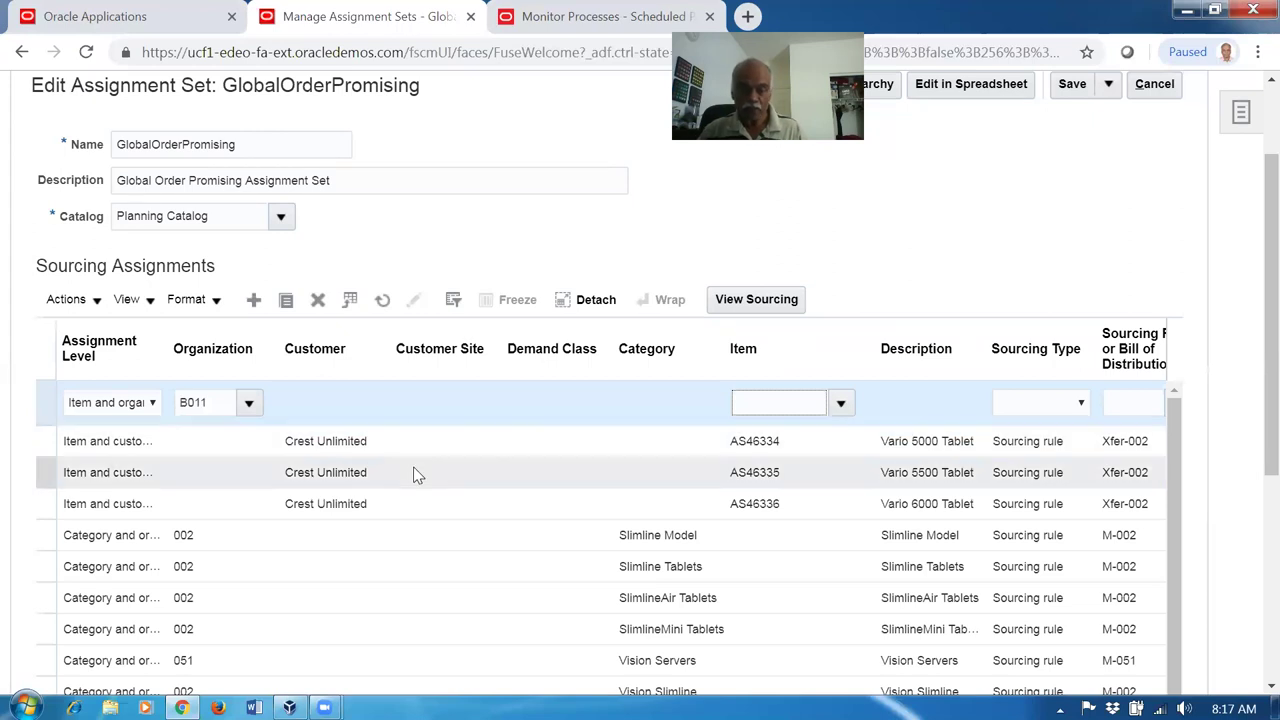
Step: Assign item b01_cost_test in the new row, with sourcing type Sourcing rule and the b01 sourcing rule
{"action": "type", "text": "b01_cost_test"}
{"action": "key", "text": "Tab"}
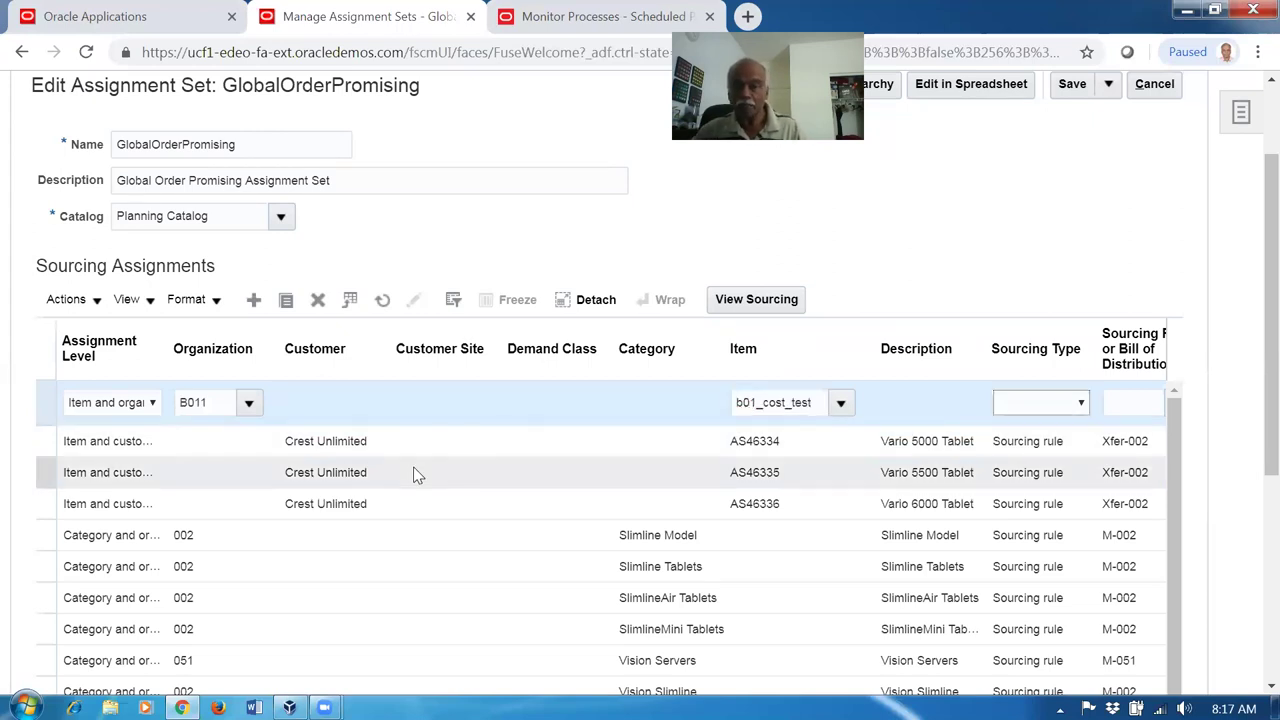
{"action": "left_click", "coordinate": [1068, 407]}
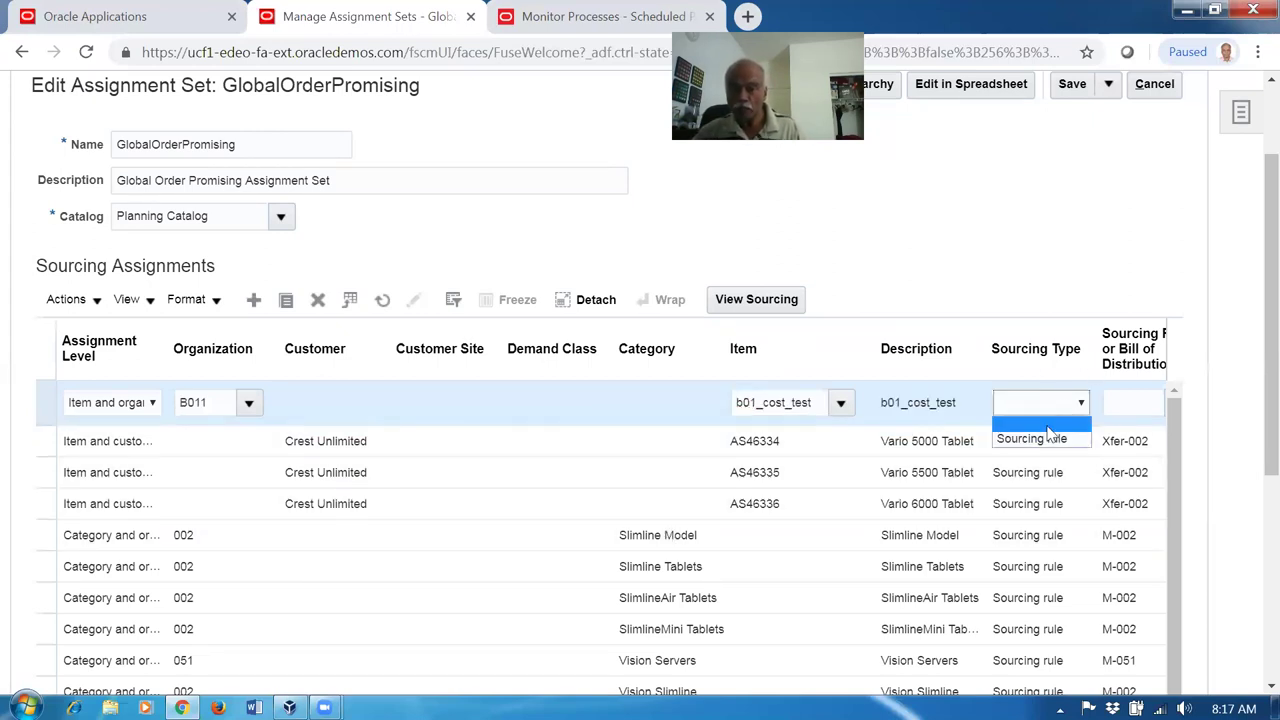
{"action": "left_click", "coordinate": [1048, 436]}
{"action": "left_click", "coordinate": [1119, 403]}
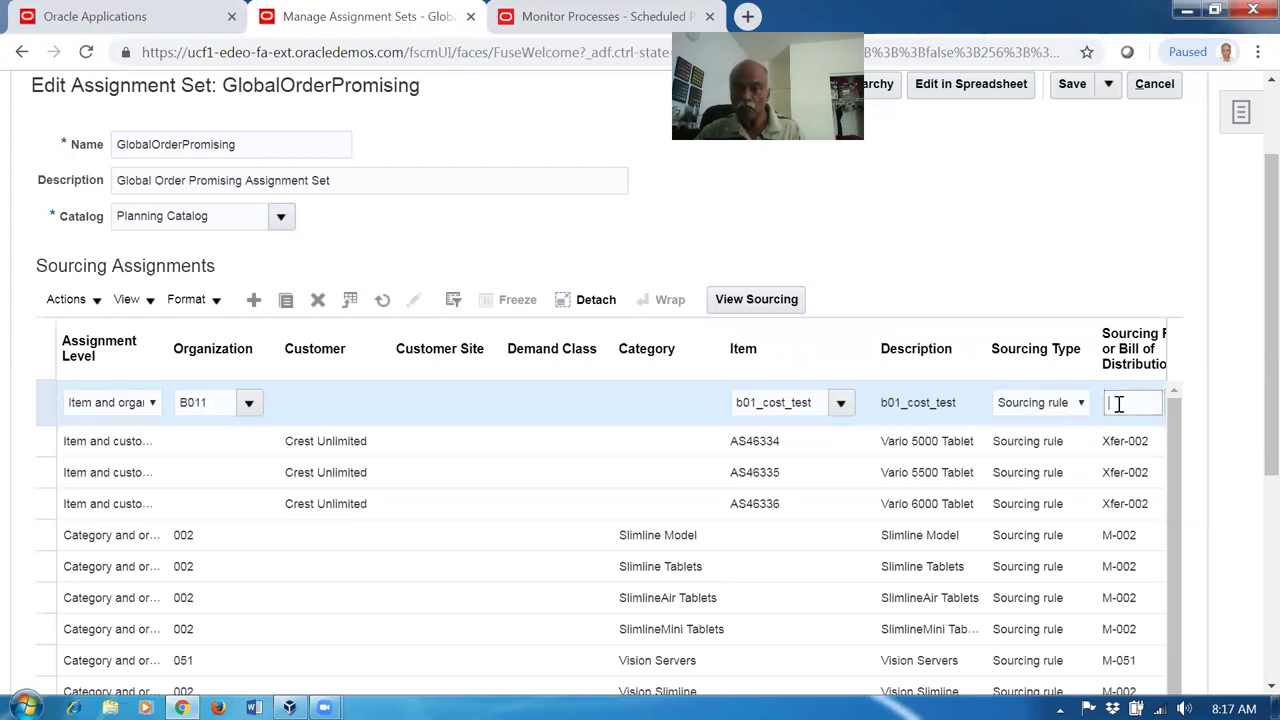
{"action": "type", "text": "B01"}
{"action": "key", "text": "Tab"}
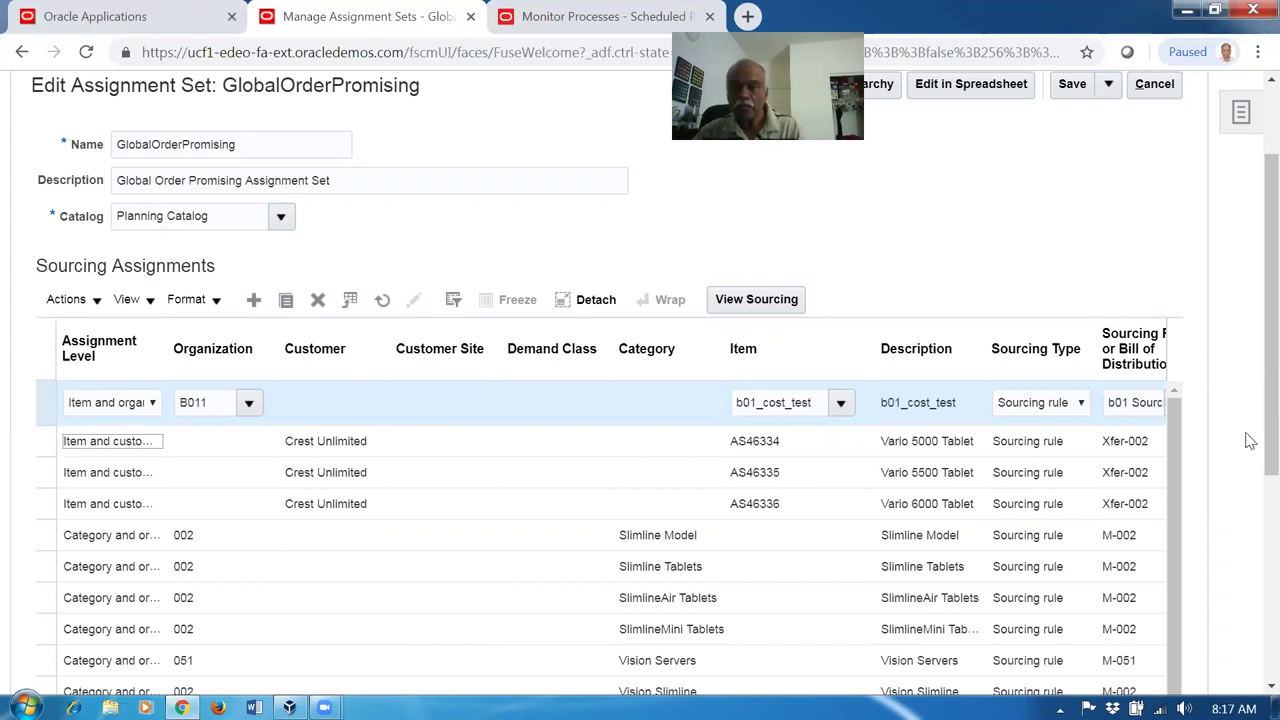
Step: Save and close the GlobalOrderPromising assignment set
{"action": "scroll", "coordinate": [1248, 437], "scroll_direction": "up", "scroll_amount": 3}
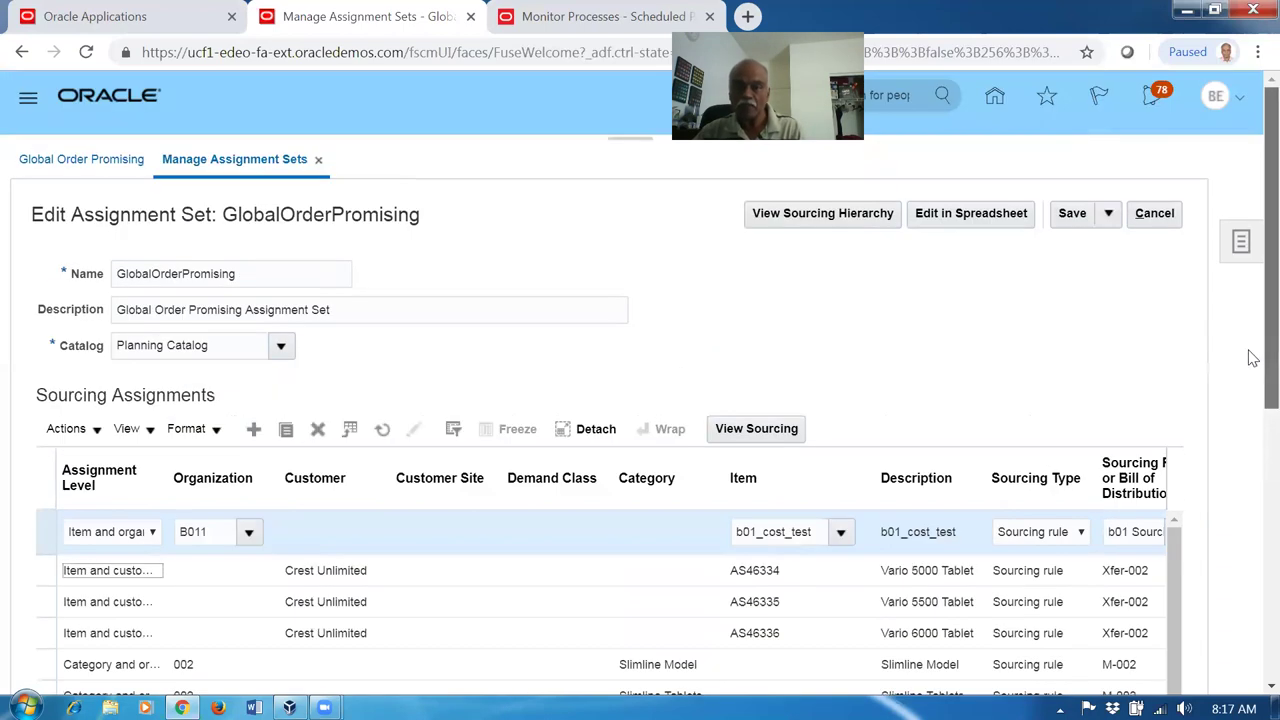
{"action": "left_click", "coordinate": [1108, 220]}
{"action": "left_click", "coordinate": [1060, 246]}
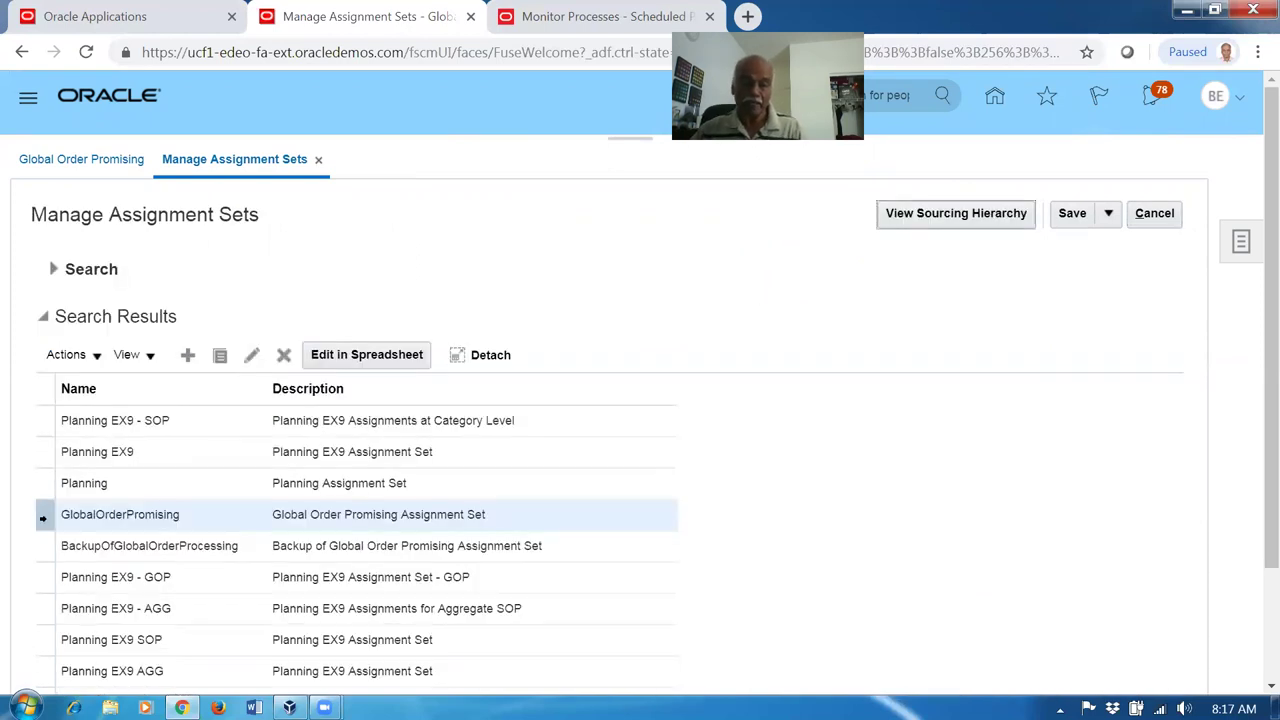
Step: Reopen the GlobalOrderPromising assignment set for editing and view its sourcing hierarchy
{"action": "left_click", "coordinate": [250, 356]}
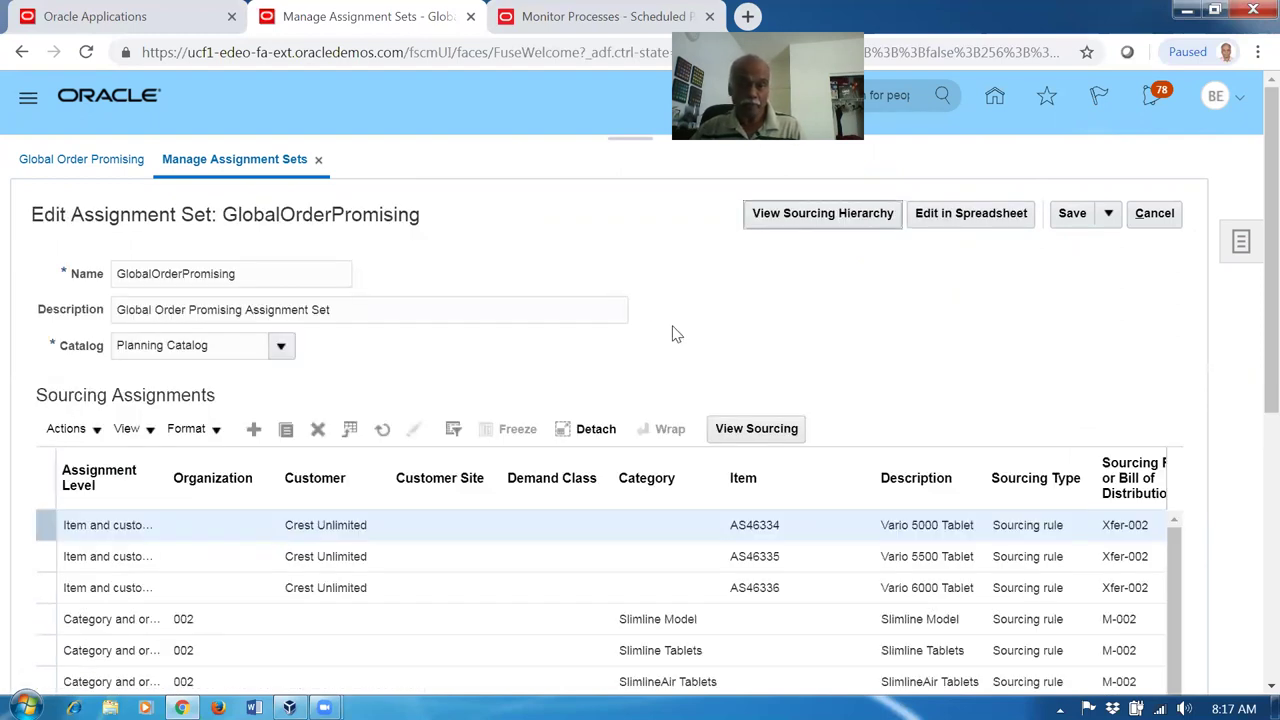
{"action": "left_click", "coordinate": [815, 216]}
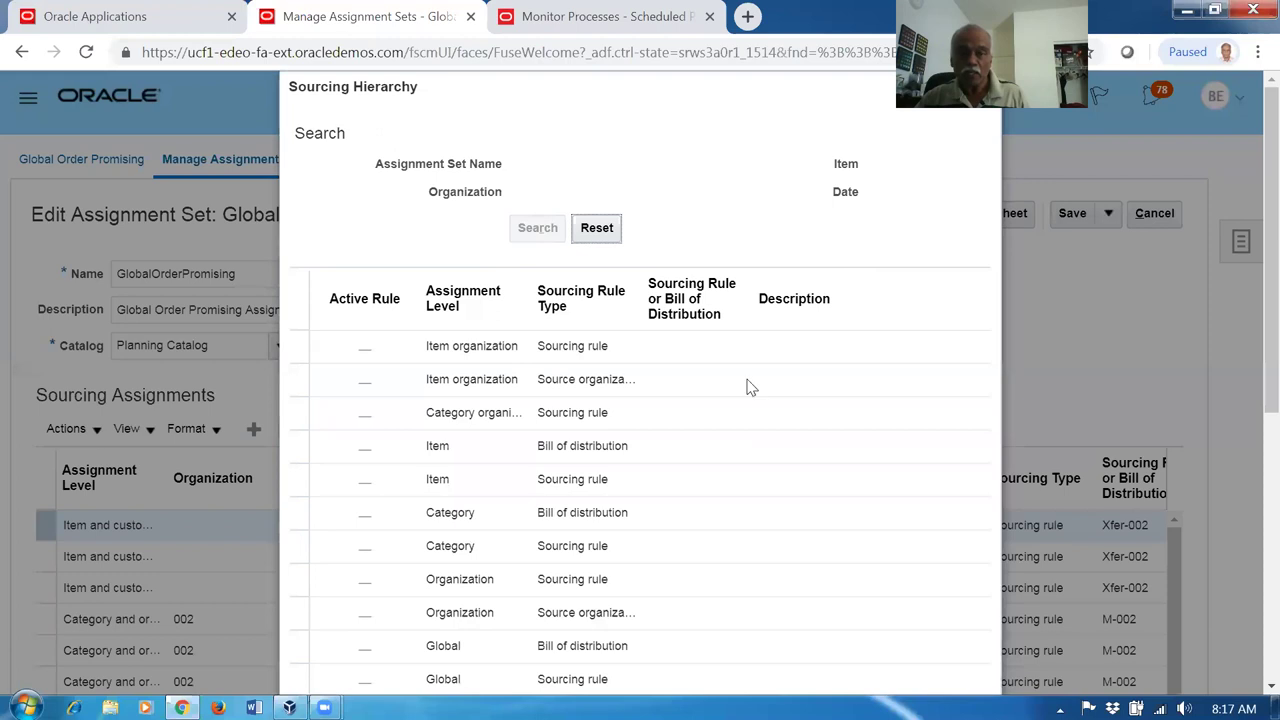
{"action": "left_click", "coordinate": [610, 232]}
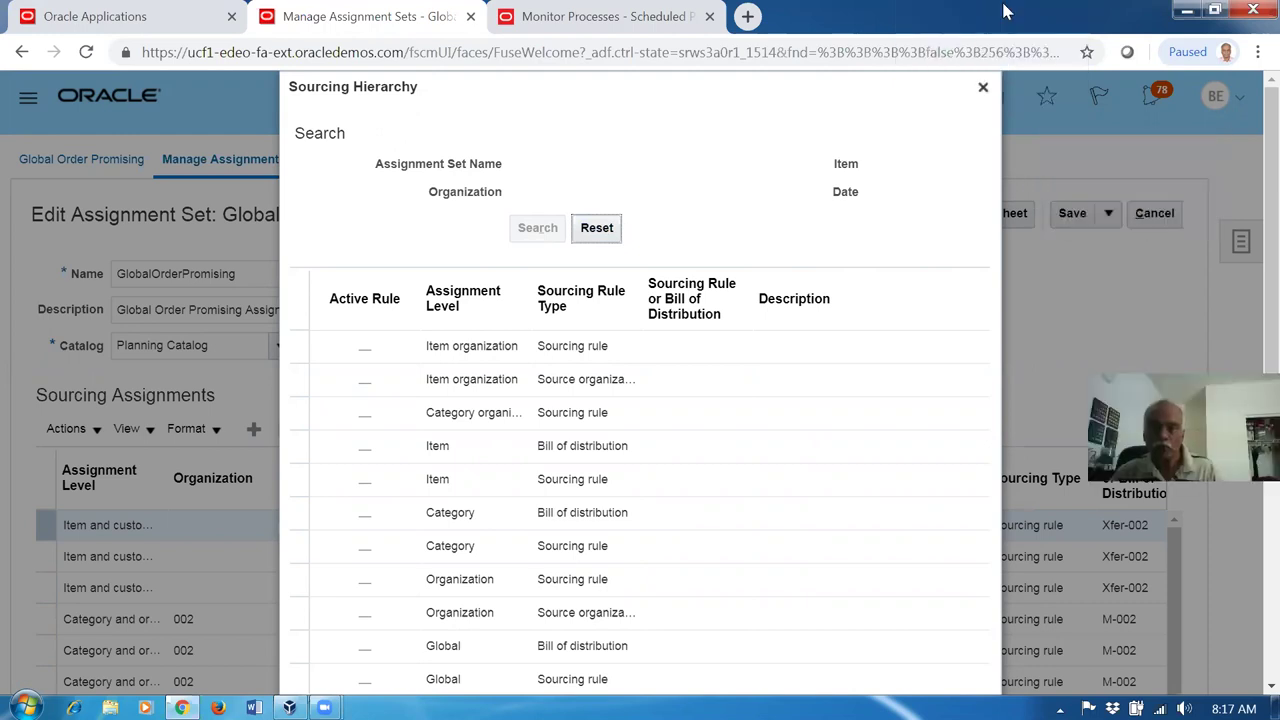
{"action": "left_click", "coordinate": [983, 87]}
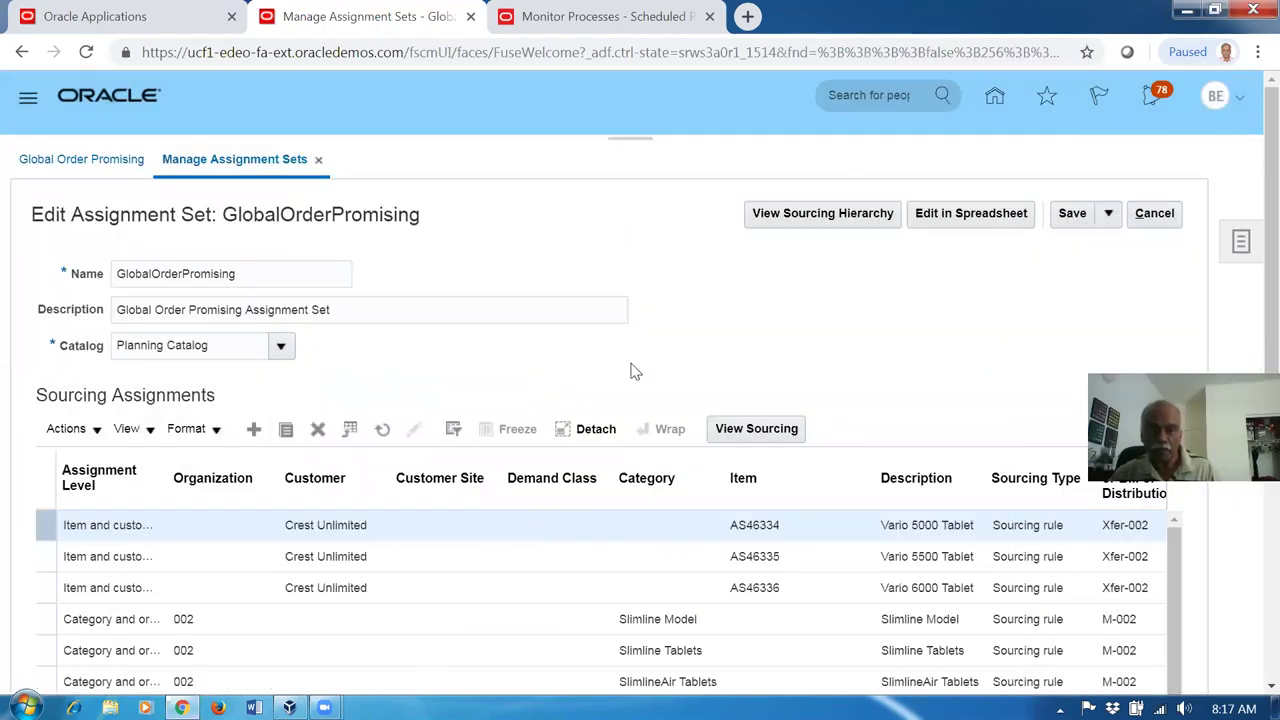
Step: Recheck the sourcing hierarchy, once from the assignment set's name and once with the AS46335 assignment row selected
{"action": "left_click", "coordinate": [368, 311]}
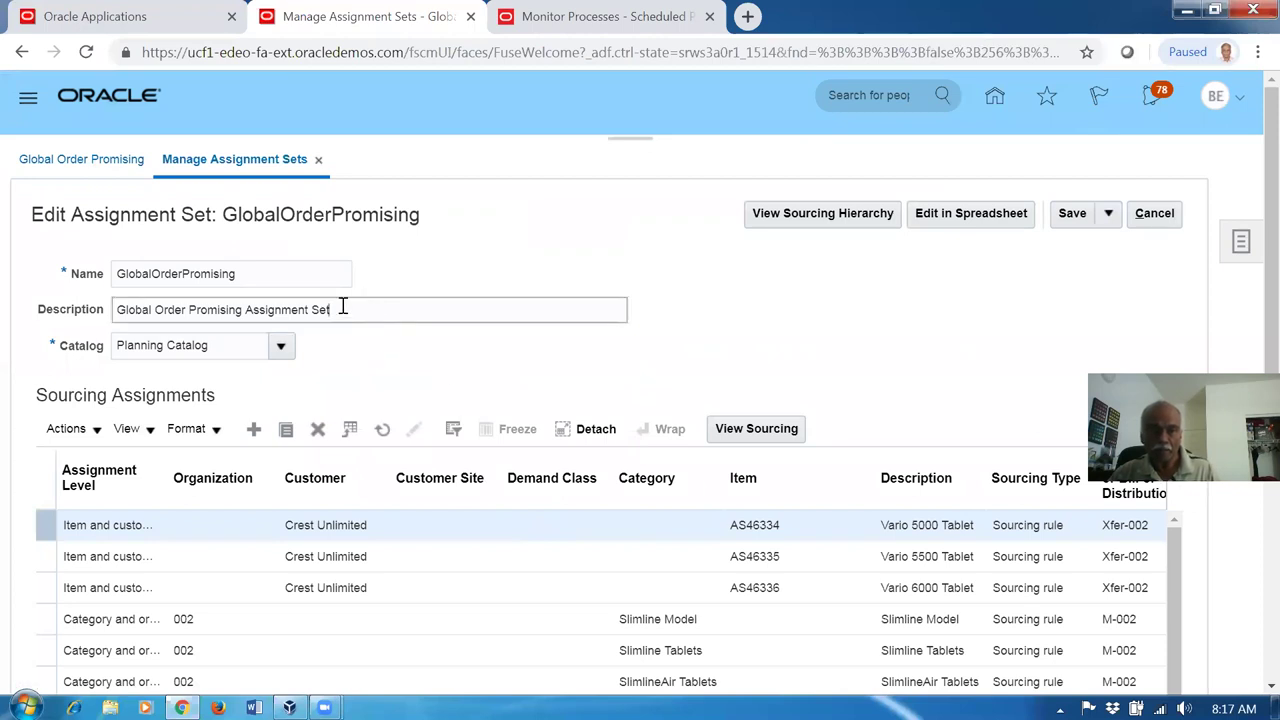
{"action": "left_click", "coordinate": [284, 277]}
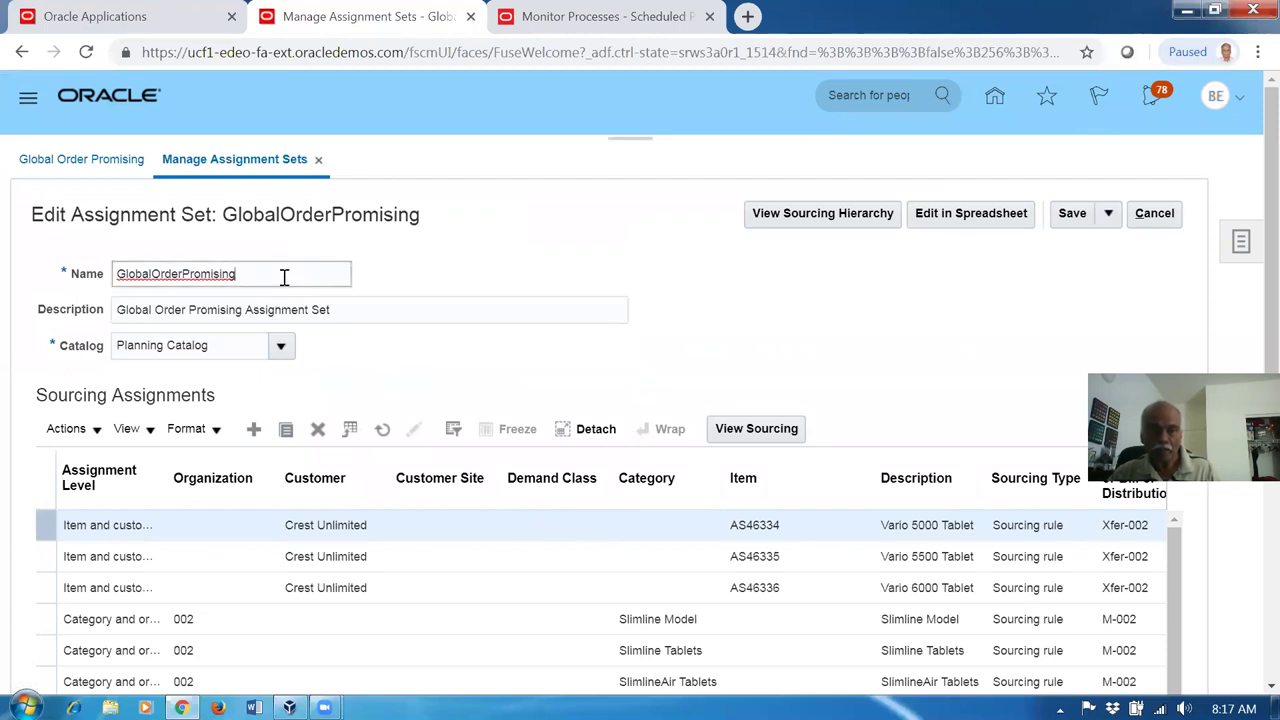
{"action": "left_click", "coordinate": [851, 222]}
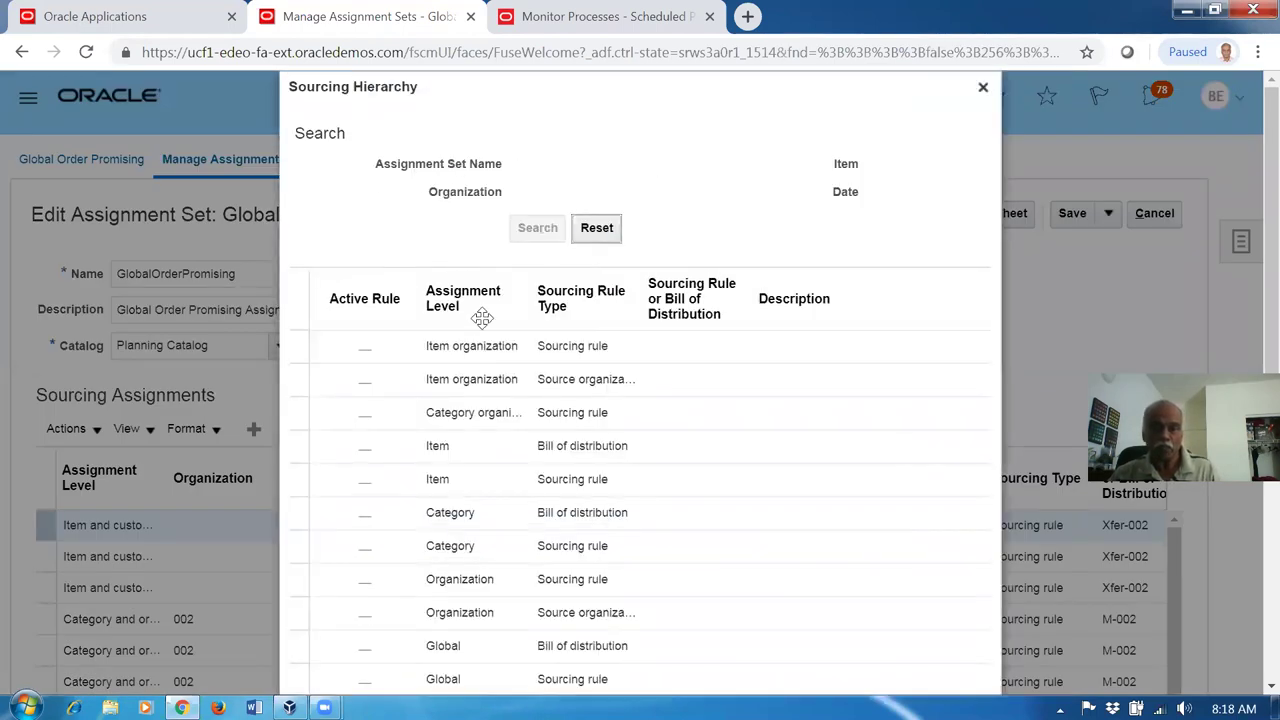
{"action": "left_click", "coordinate": [983, 87]}
{"action": "left_click", "coordinate": [428, 563]}
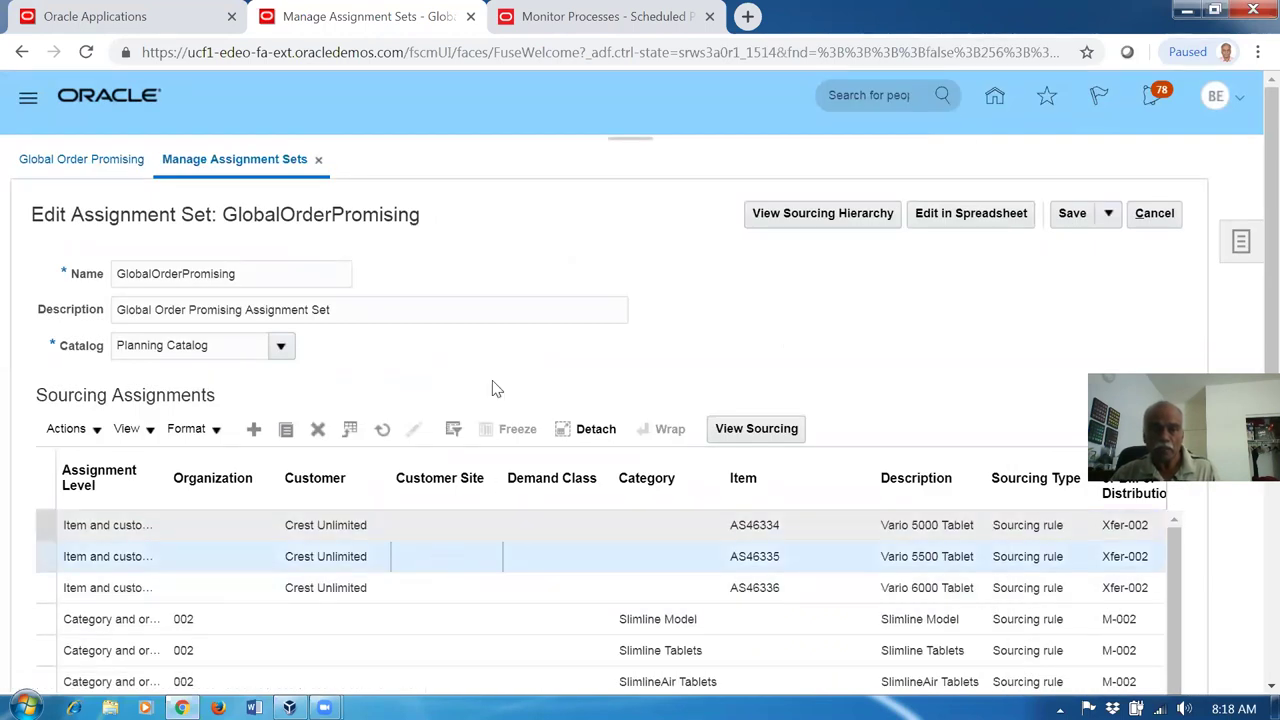
{"action": "left_click", "coordinate": [307, 284]}
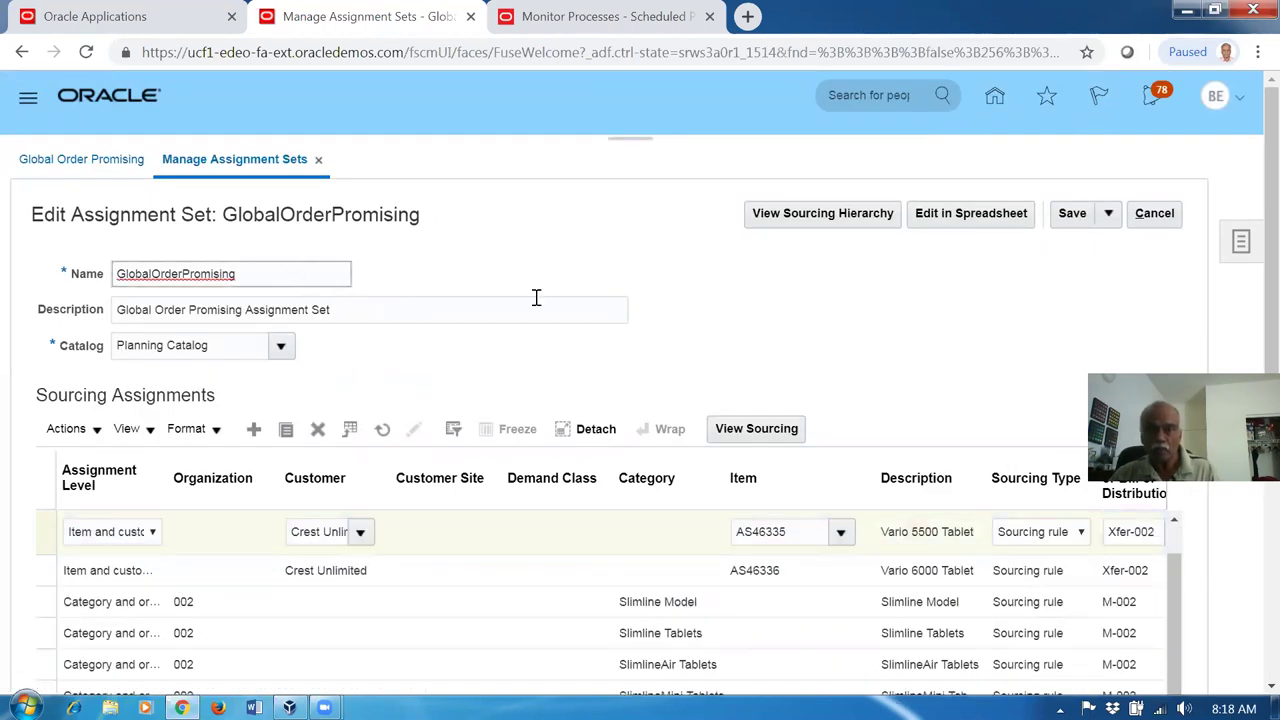
{"action": "left_click", "coordinate": [836, 219]}
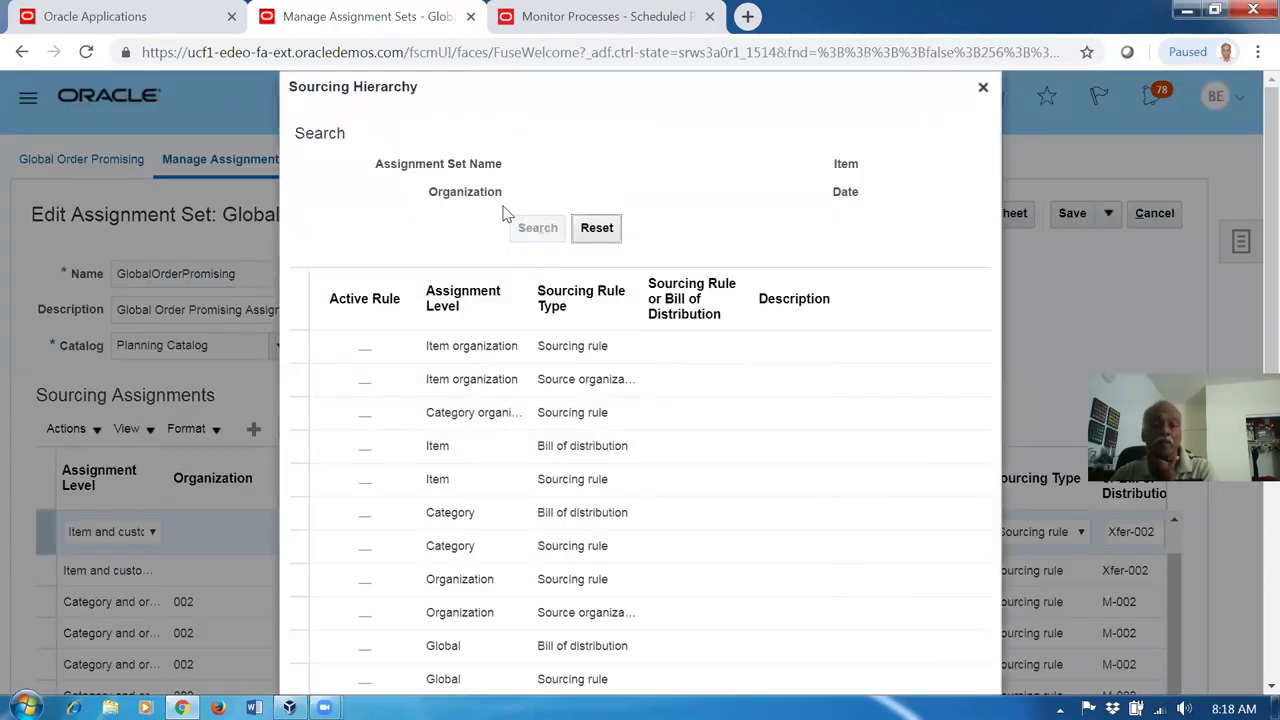
{"action": "left_click", "coordinate": [983, 88]}
Step: Reload the GlobalOrderPromising assignment set by saving, closing and reopening it, and examine its sourcing hierarchy once more
{"action": "left_click", "coordinate": [1108, 214]}
{"action": "left_click", "coordinate": [1097, 252]}
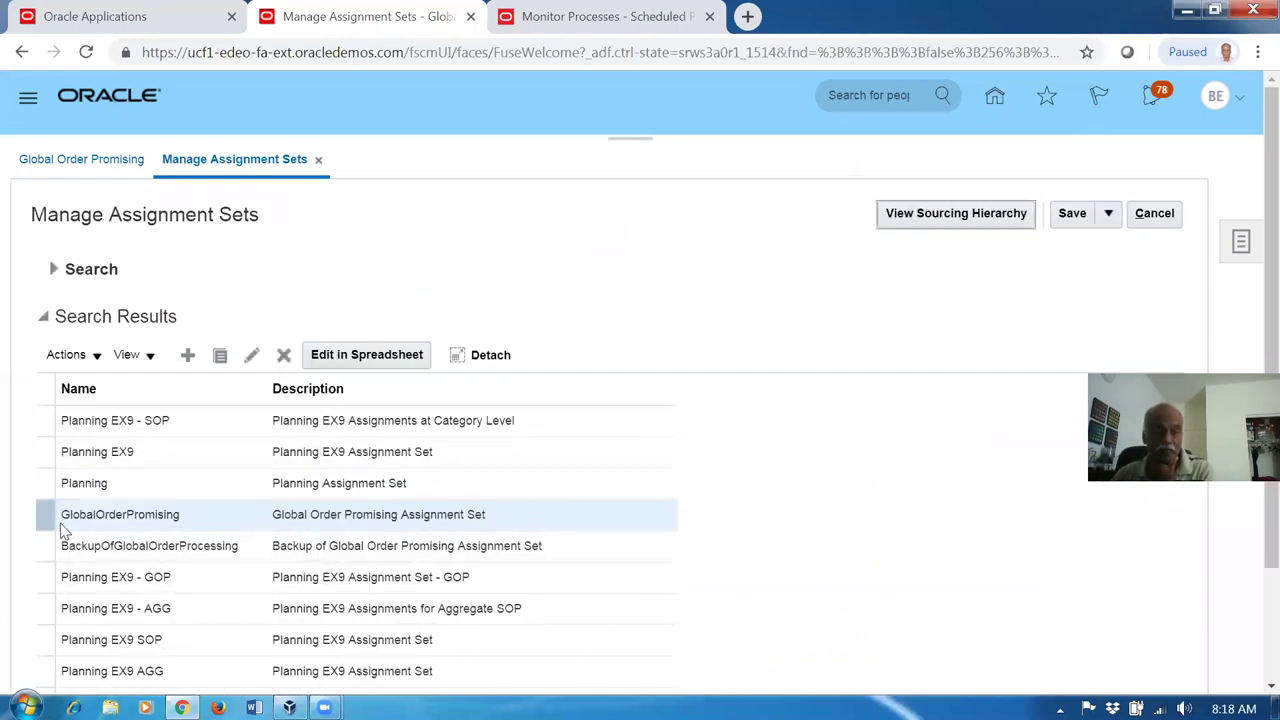
{"action": "left_click", "coordinate": [251, 355]}
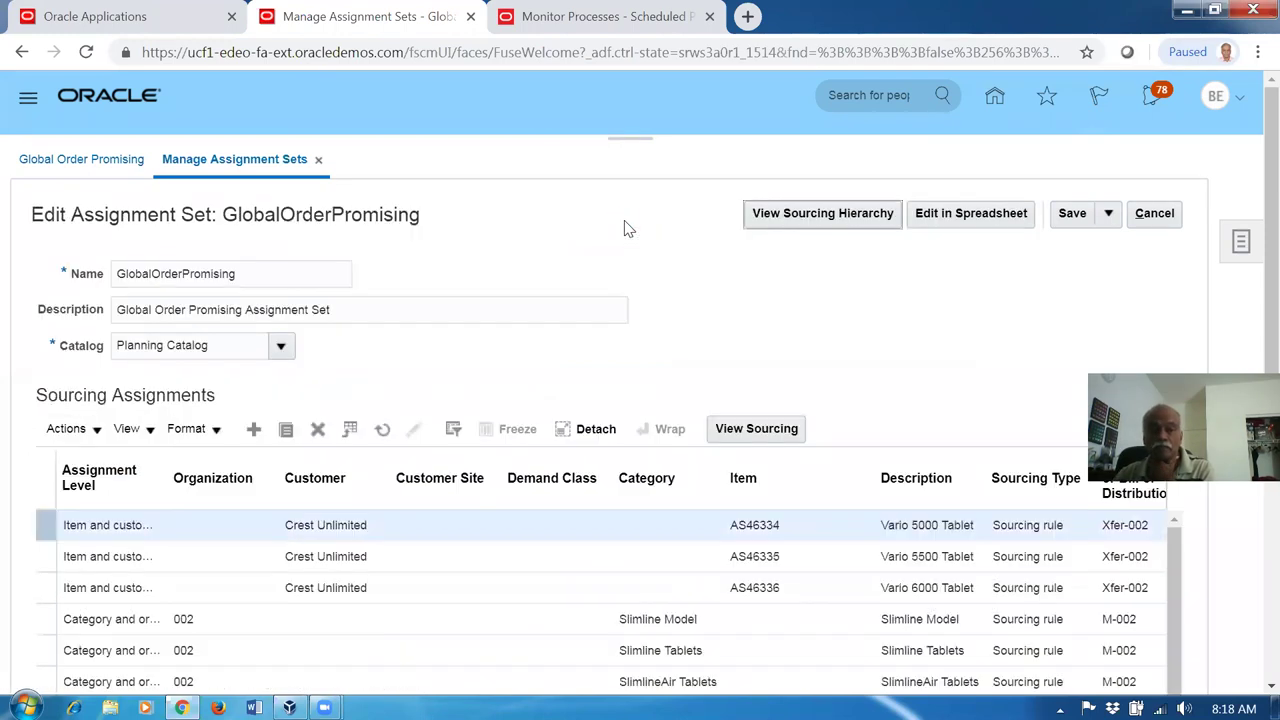
{"action": "left_click", "coordinate": [798, 224]}
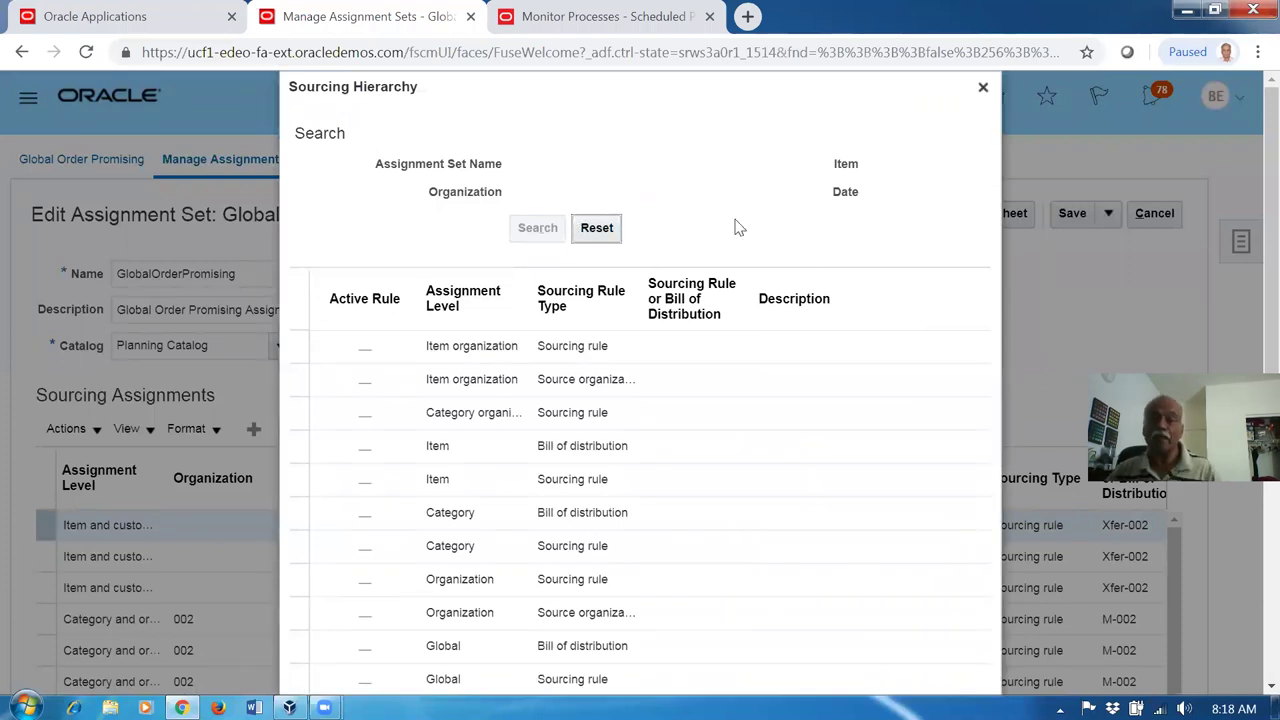
{"action": "left_click", "coordinate": [982, 88]}
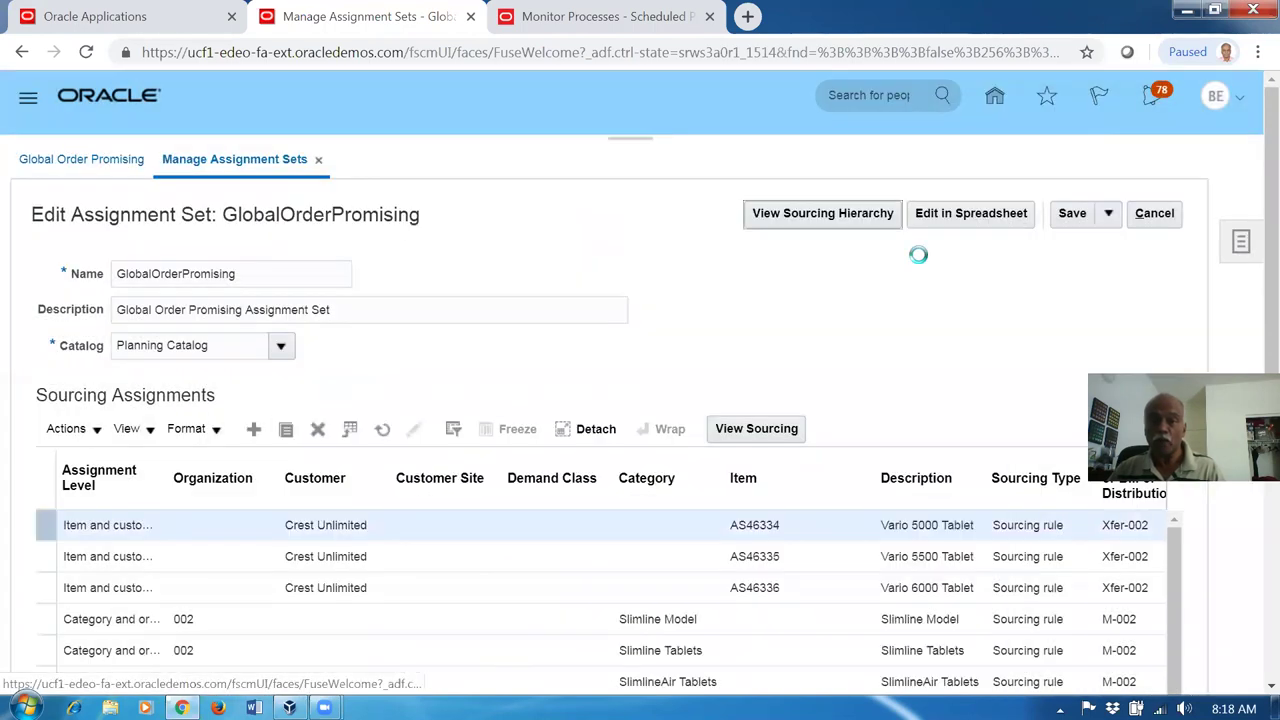
Step: Save and close the GlobalOrderPromising assignment set and leave the Manage Assignment Sets page
{"action": "left_click", "coordinate": [1110, 214]}
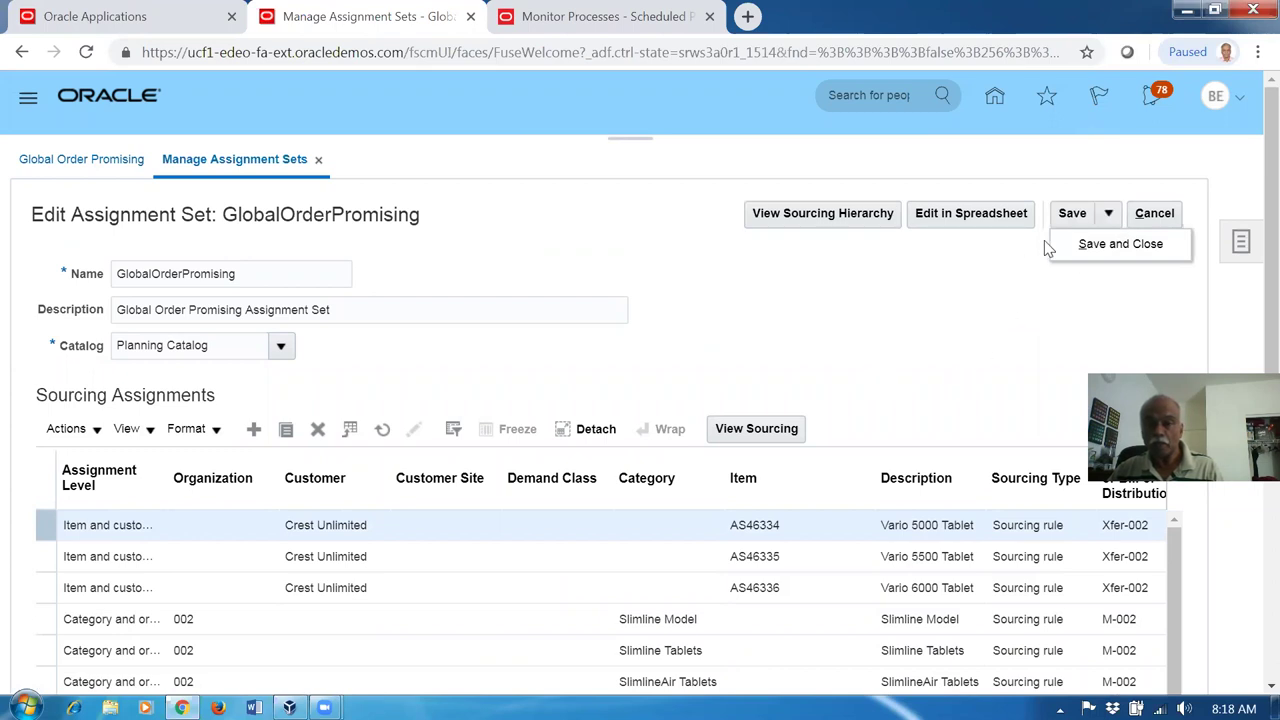
{"action": "left_click", "coordinate": [1096, 246]}
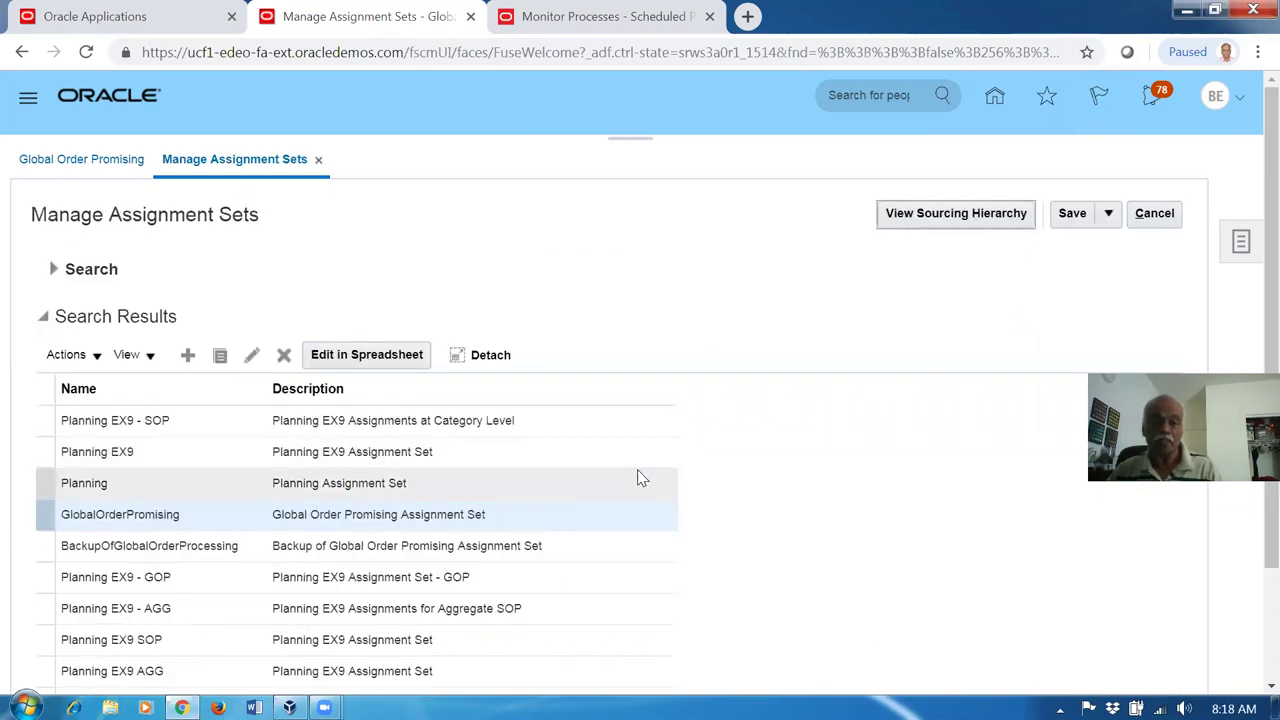
{"action": "left_click", "coordinate": [1154, 213]}
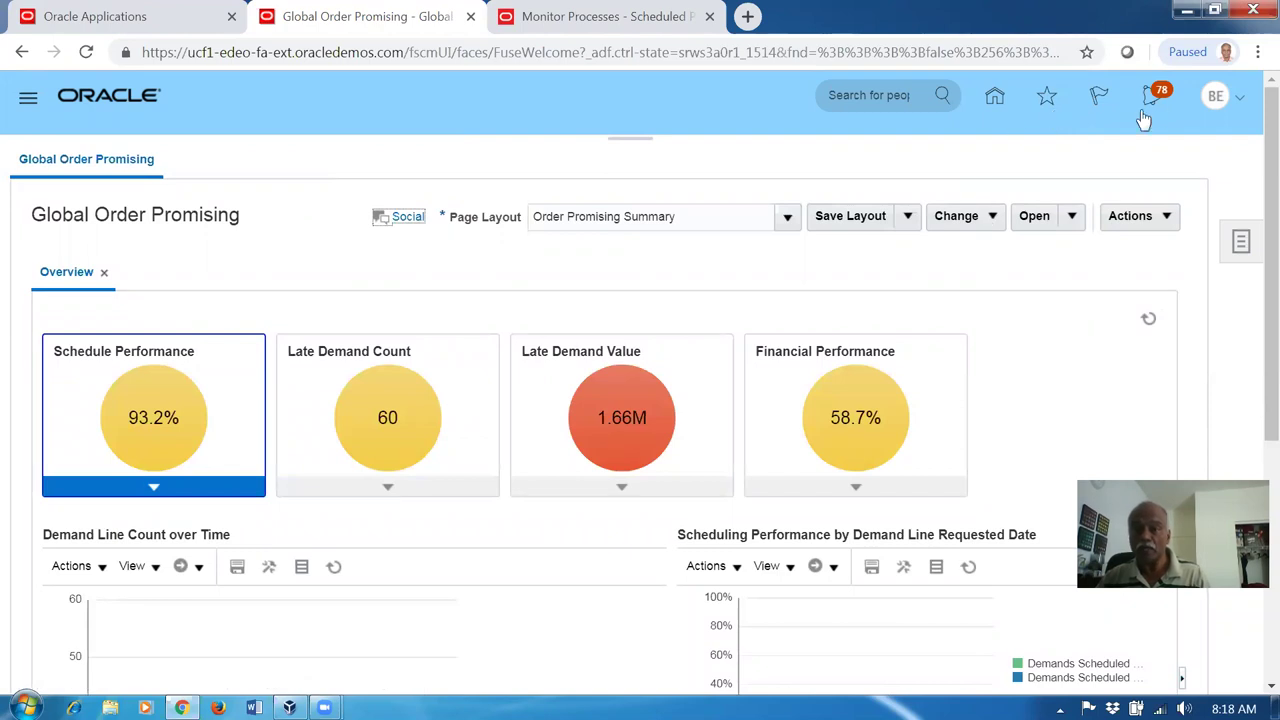
Step: Go to Setup and Maintenance and switch the setup offering to Supply Chain Planning
{"action": "left_click", "coordinate": [1216, 98]}
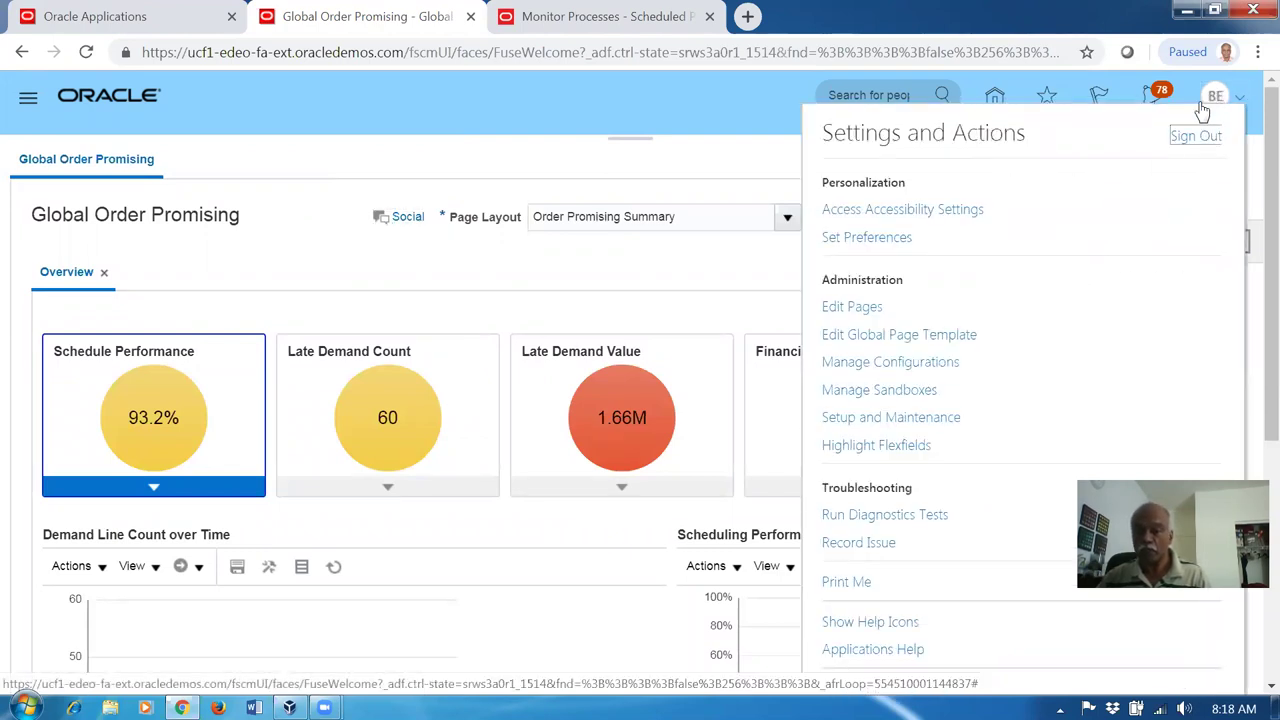
{"action": "left_click", "coordinate": [884, 420]}
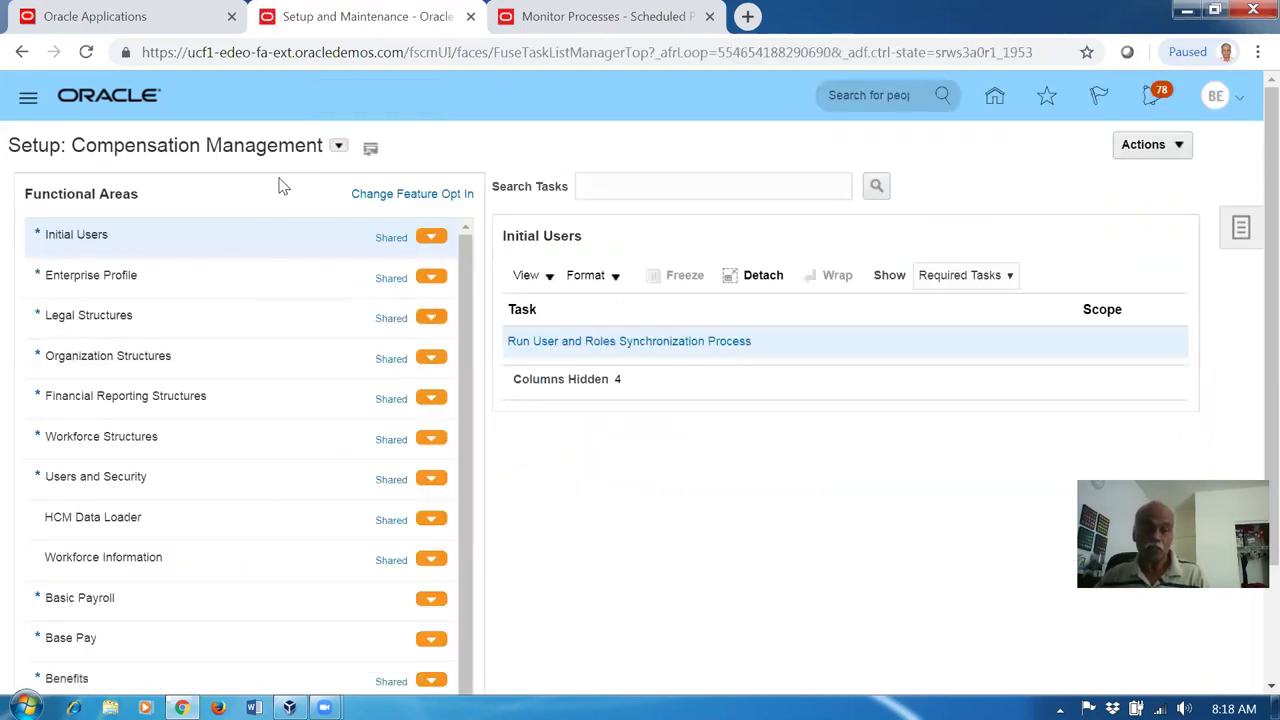
{"action": "left_click", "coordinate": [338, 147]}
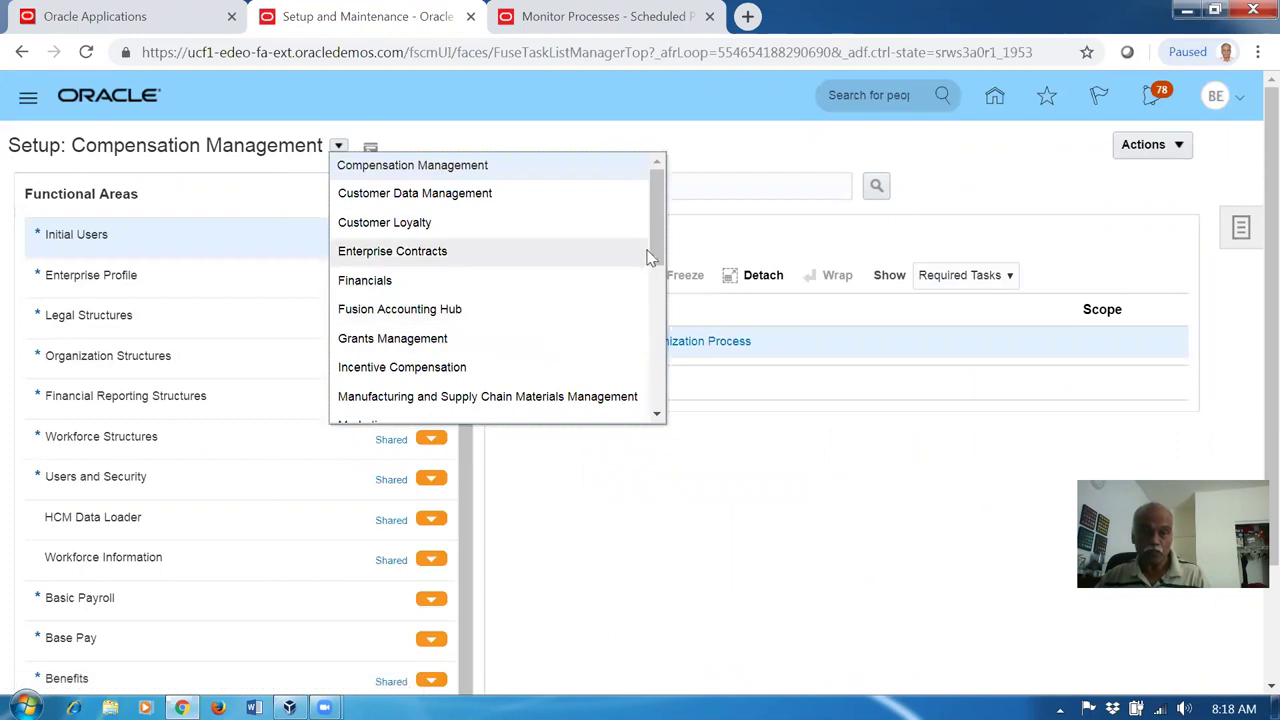
{"action": "left_click_drag", "start_coordinate": [651, 251], "coordinate": [655, 385]}
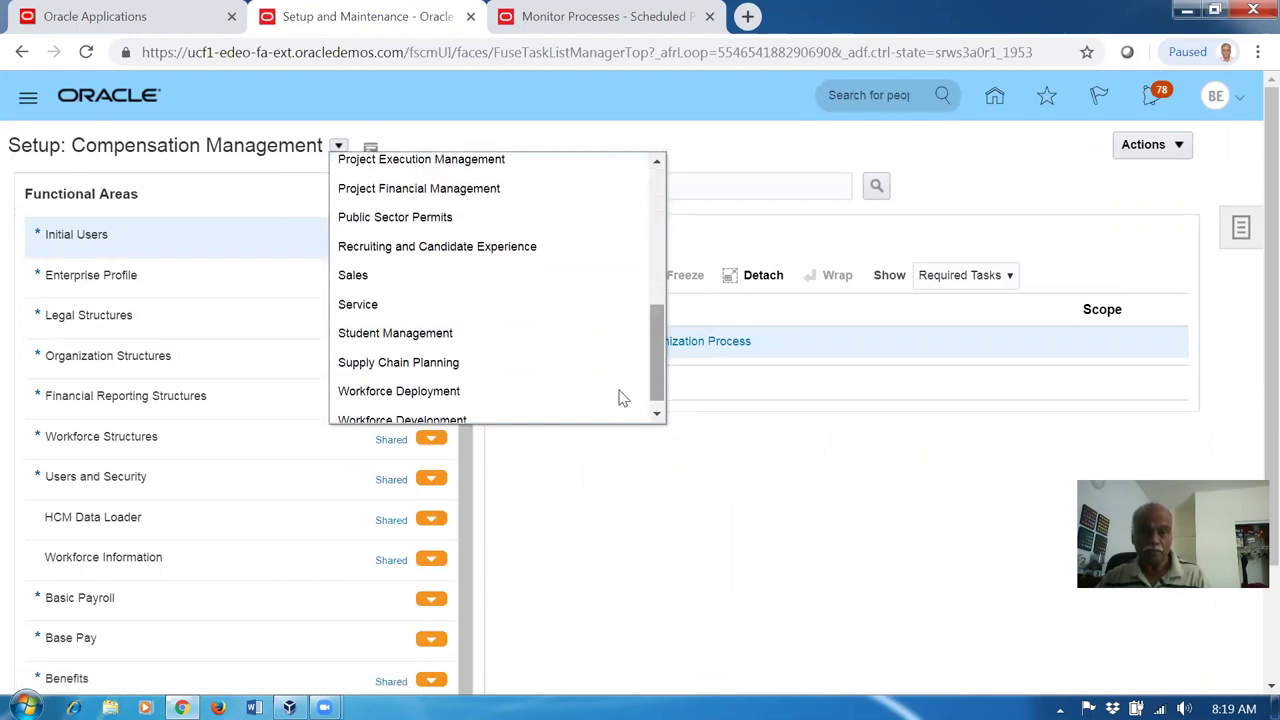
{"action": "left_click", "coordinate": [490, 368]}
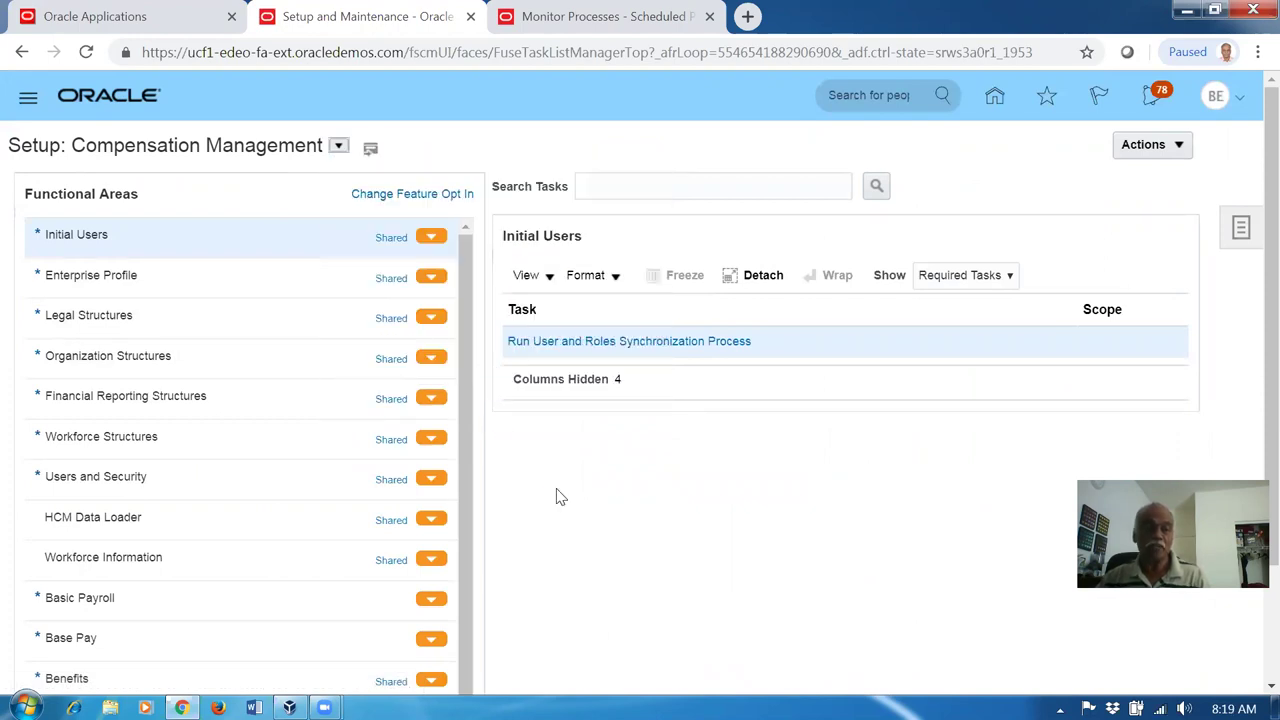
Step: Show all Supply Chain Planning Configuration tasks, open Collect Planning Data and set its source system to OPS
{"action": "left_click", "coordinate": [209, 358]}
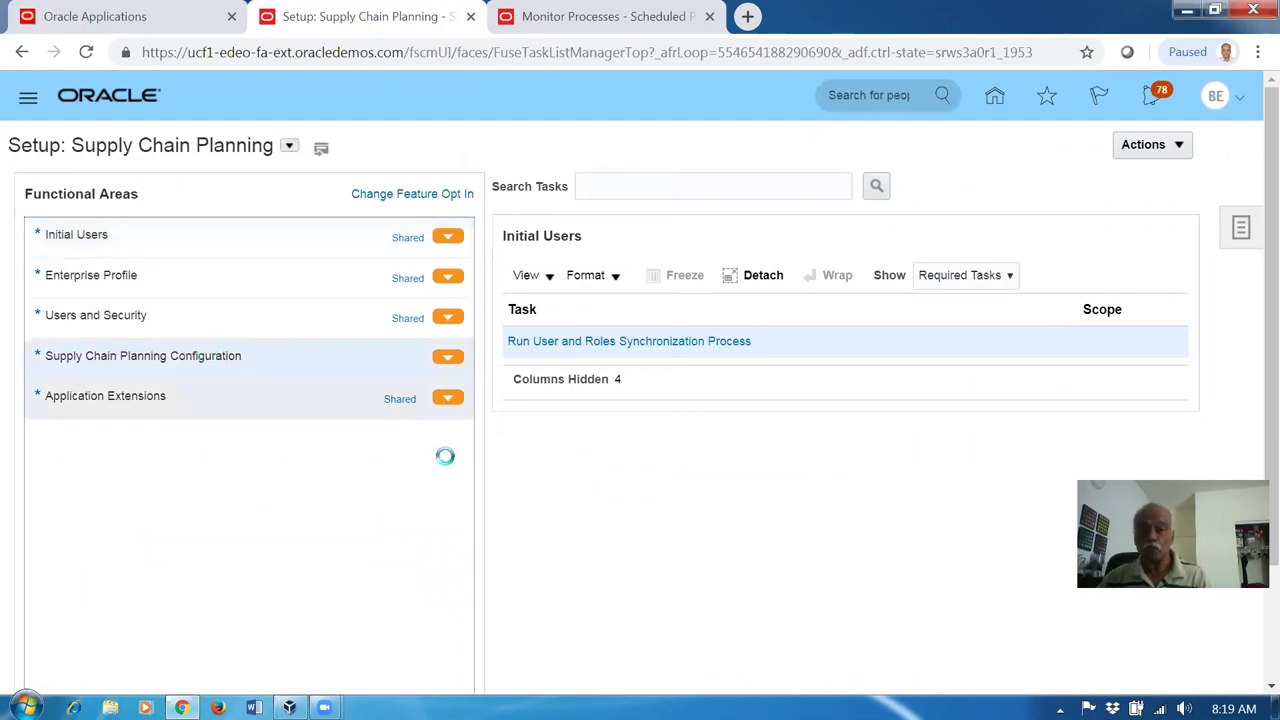
{"action": "left_click", "coordinate": [943, 297]}
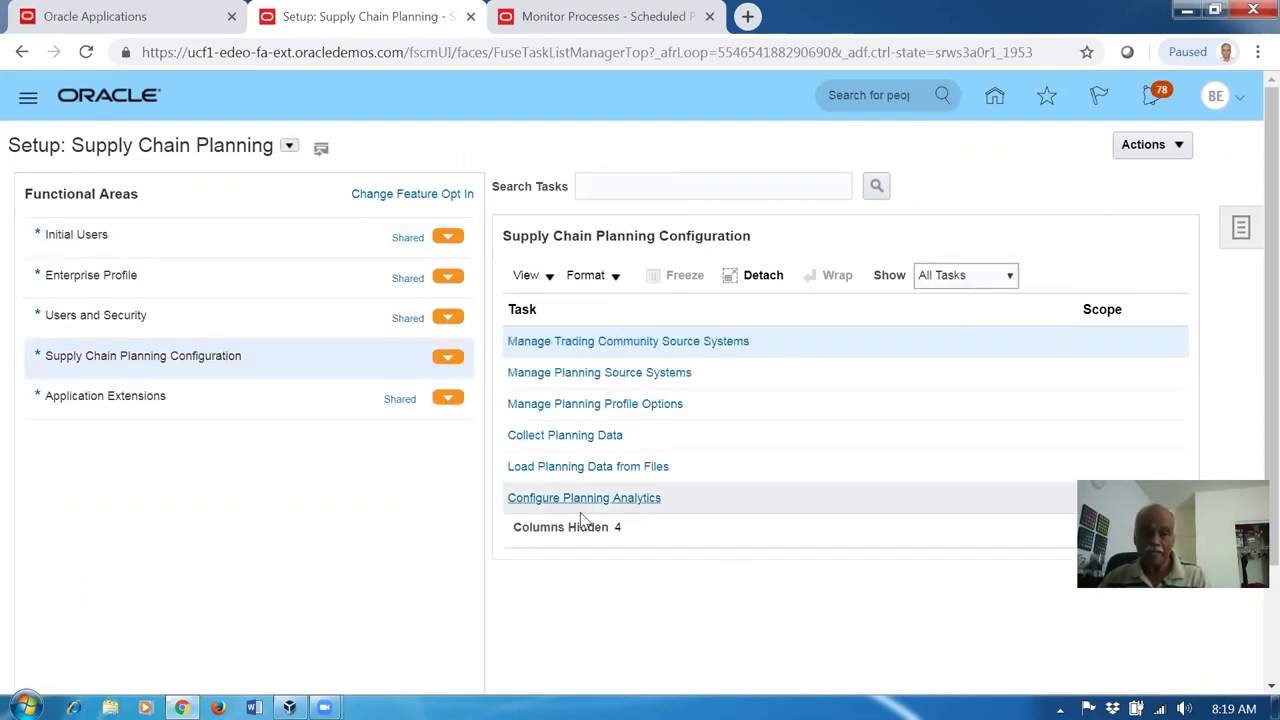
{"action": "left_click", "coordinate": [567, 443]}
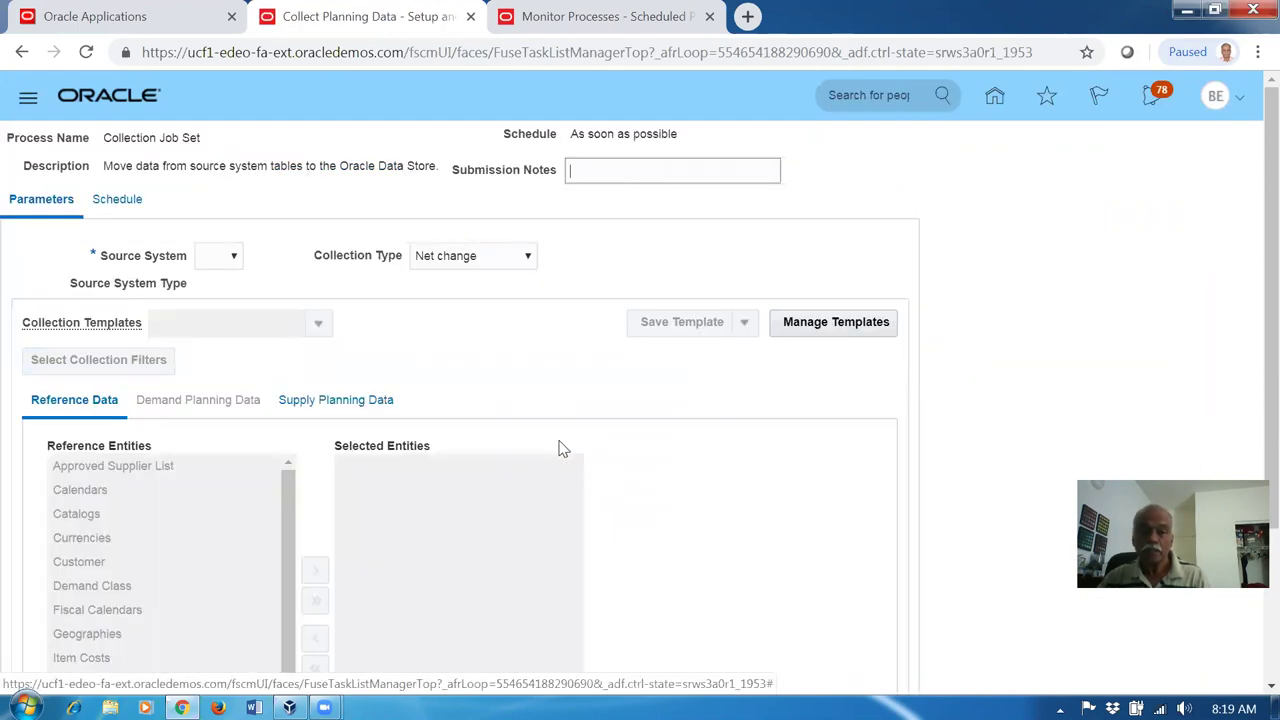
{"action": "left_click", "coordinate": [207, 258]}
{"action": "left_click", "coordinate": [210, 288]}
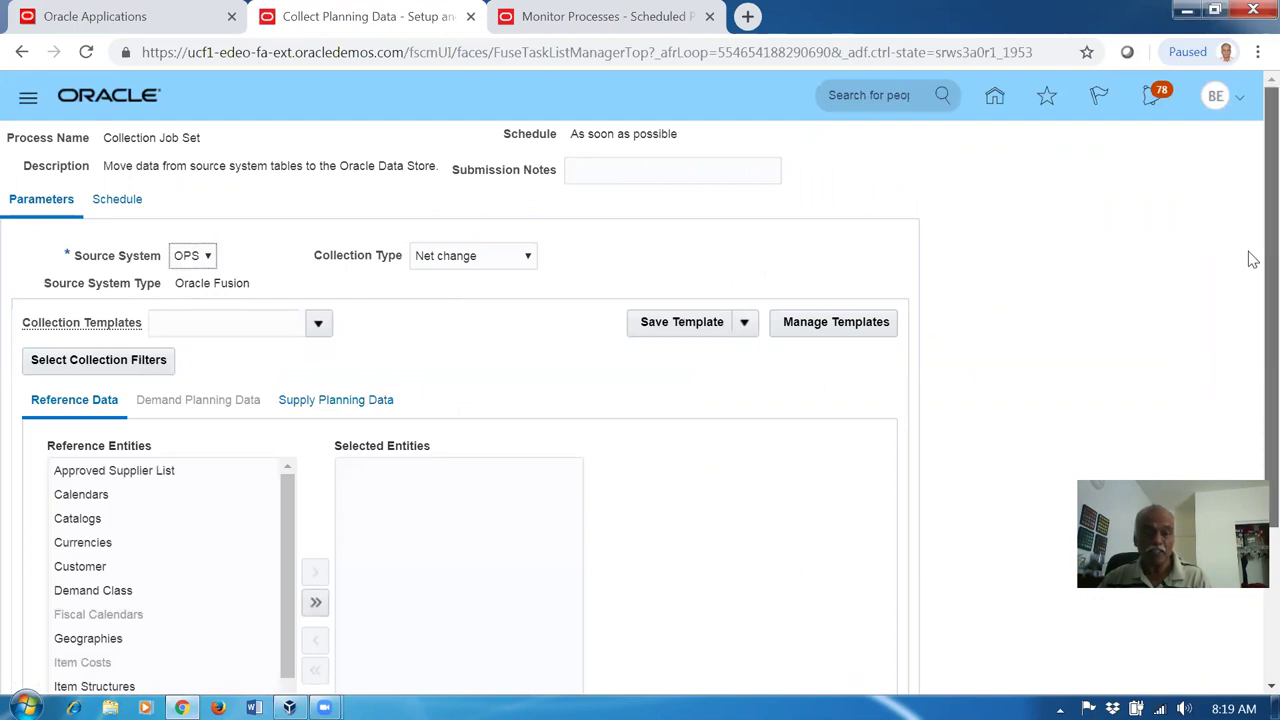
Step: Add Order Orchestration Reference Objects to the selected reference entities of the planning data collection
{"action": "scroll", "coordinate": [1249, 300], "scroll_direction": "down", "scroll_amount": 2}
{"action": "left_click", "coordinate": [179, 593]}
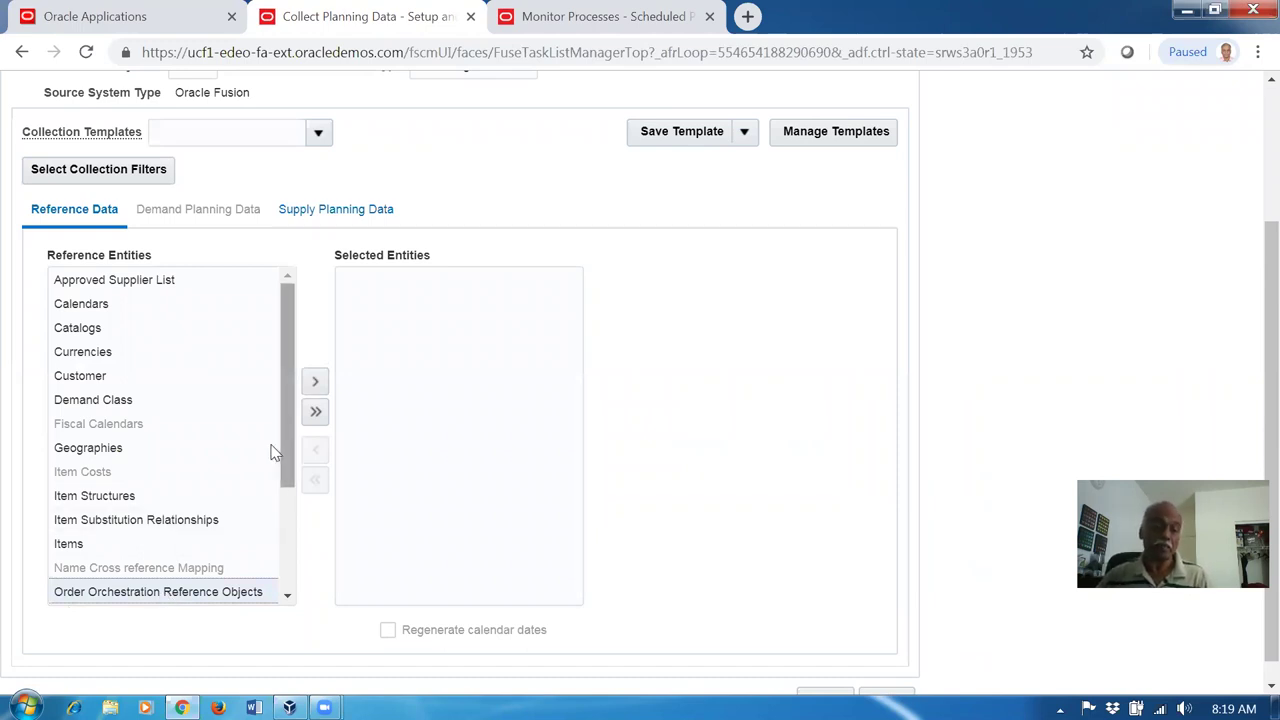
{"action": "left_click", "coordinate": [315, 381]}
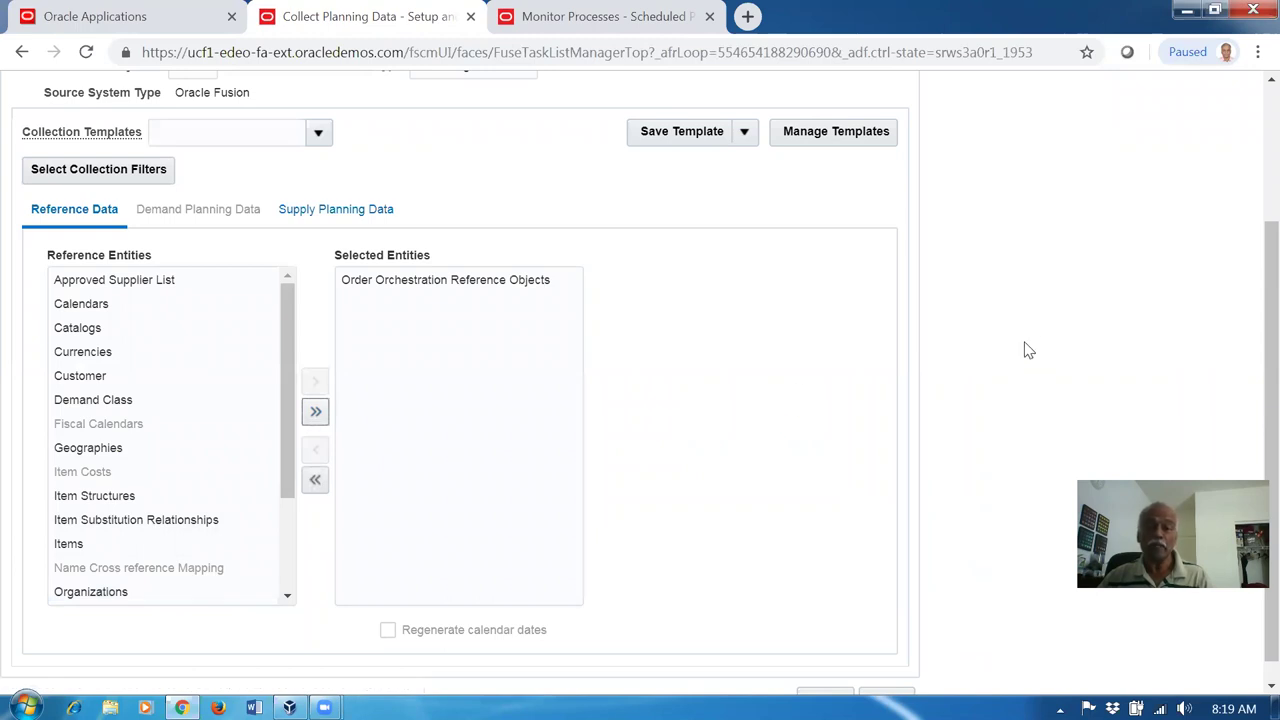
{"action": "scroll", "coordinate": [1037, 350], "scroll_direction": "down", "scroll_amount": 1}
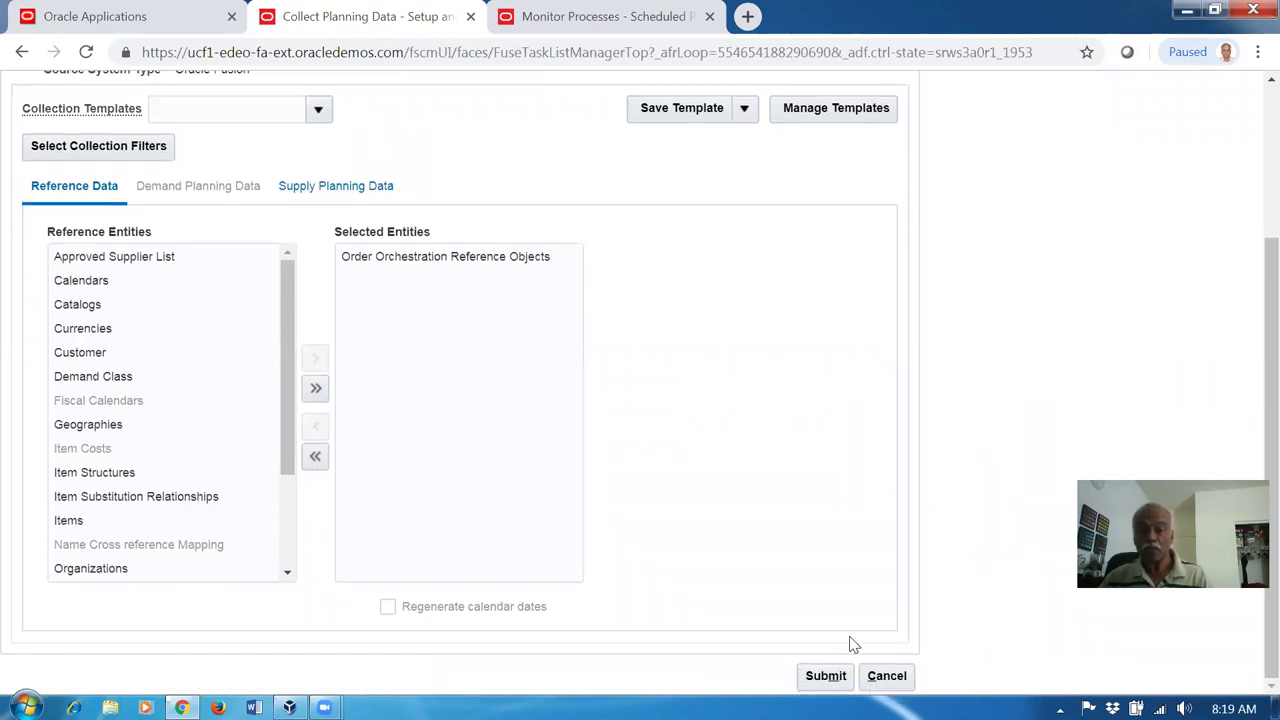
Step: Submit the planning data collection and refresh the Scheduled Processes list to monitor its run
{"action": "left_click", "coordinate": [820, 676]}
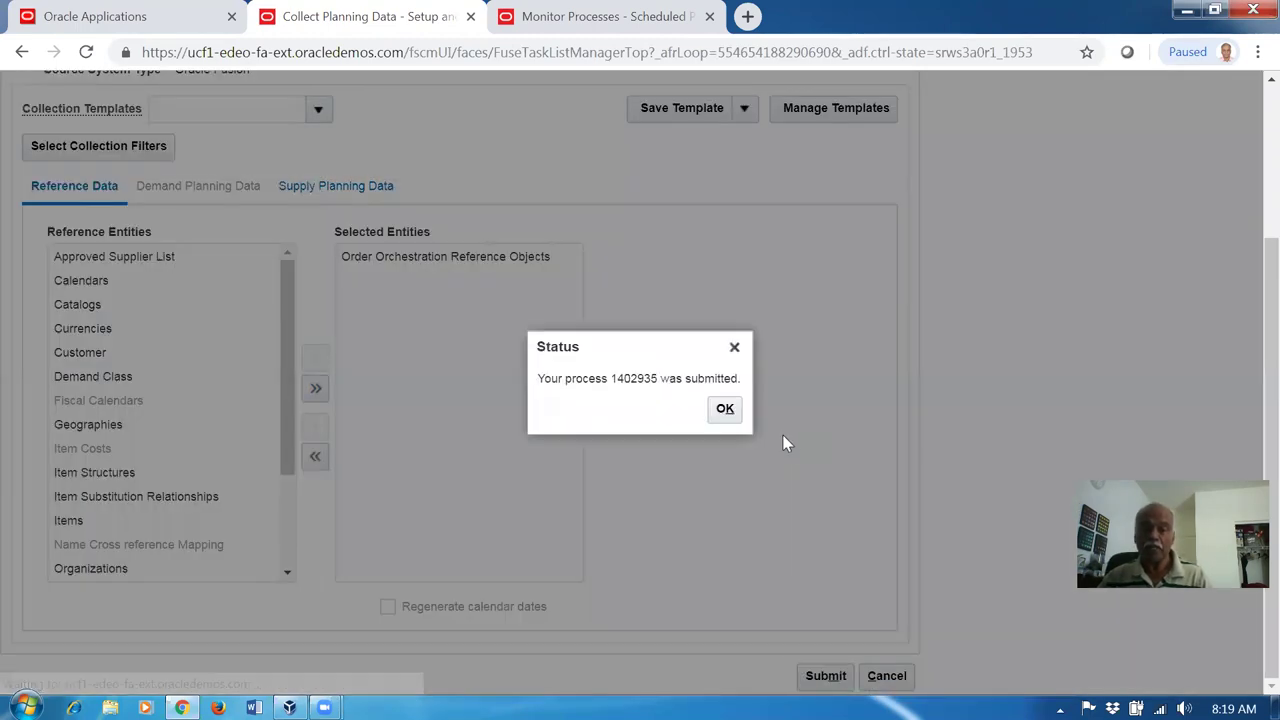
{"action": "left_click", "coordinate": [724, 408]}
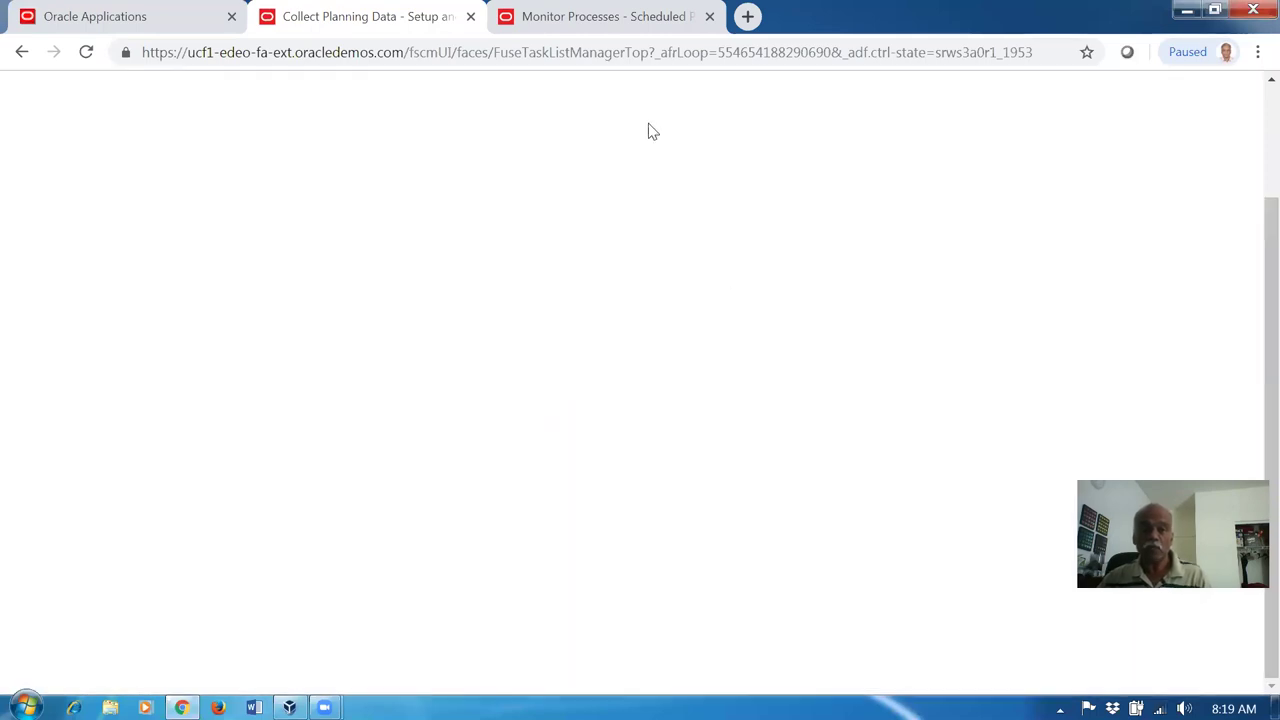
{"action": "left_click", "coordinate": [575, 16]}
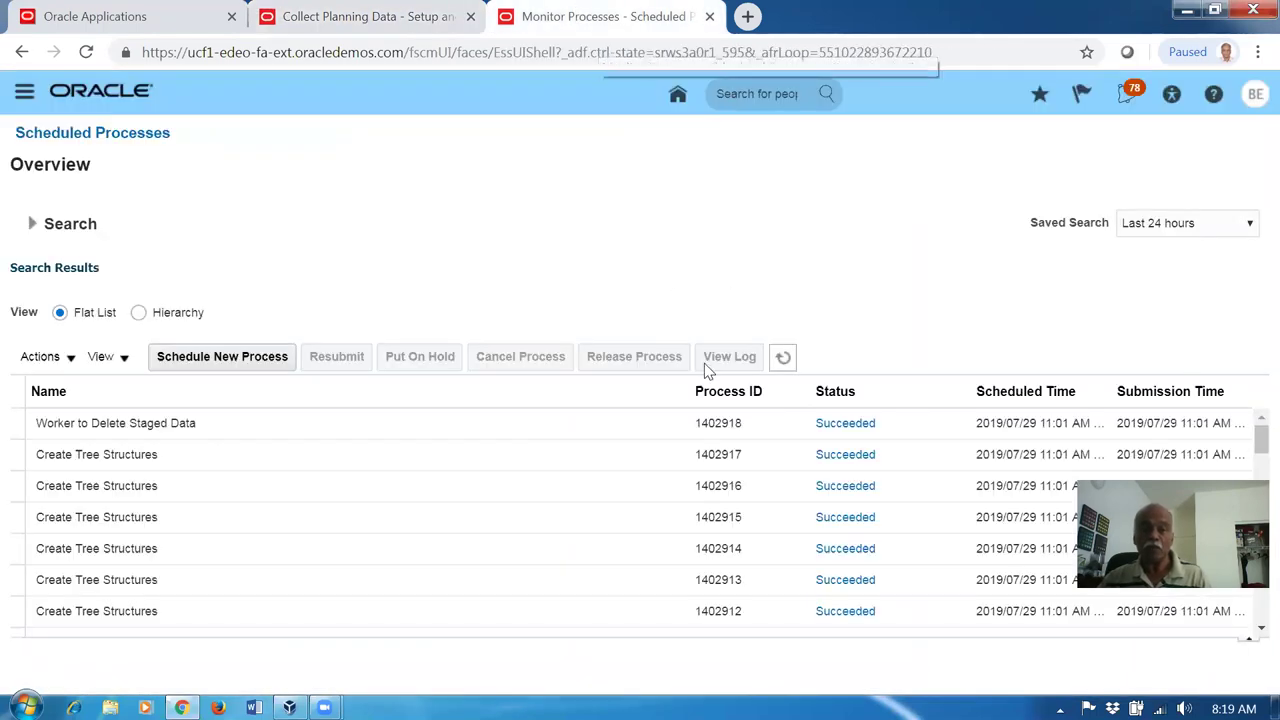
{"action": "left_click", "coordinate": [784, 360]}
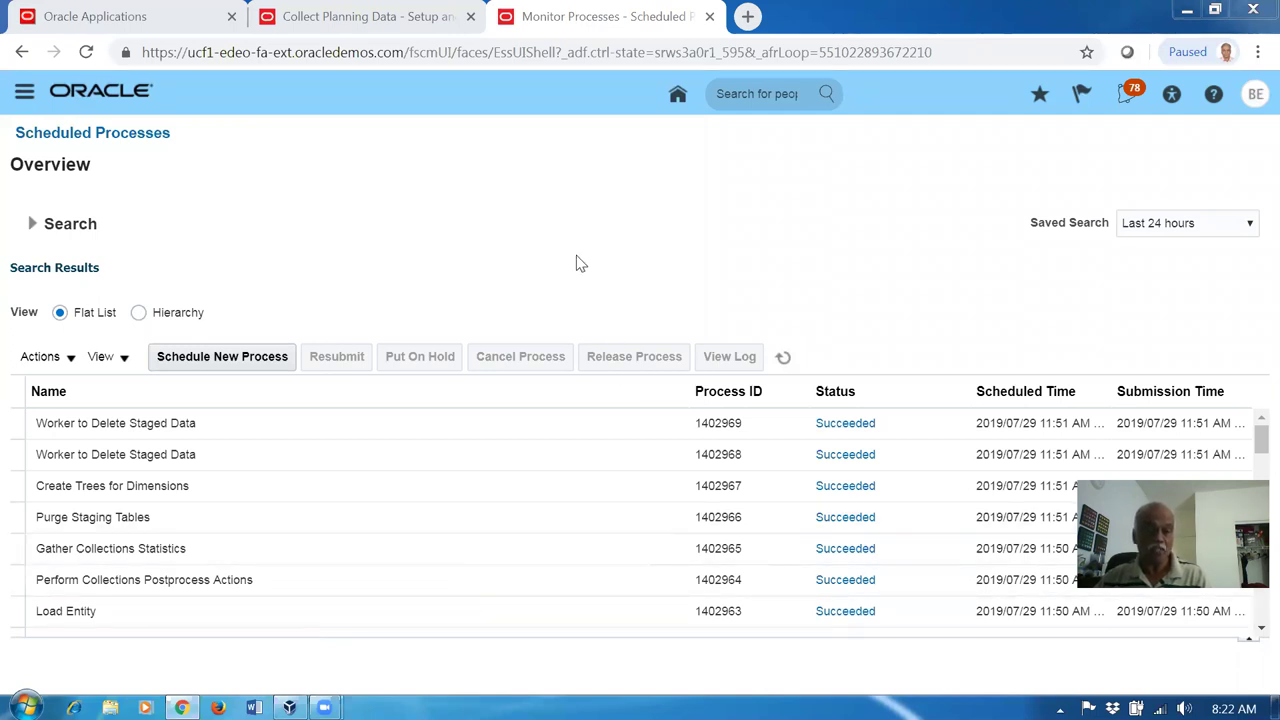
Step: Start scheduling a new job, finding Refresh and Start the Order Promising Server with the name search rEF%START%
{"action": "left_click", "coordinate": [233, 364]}
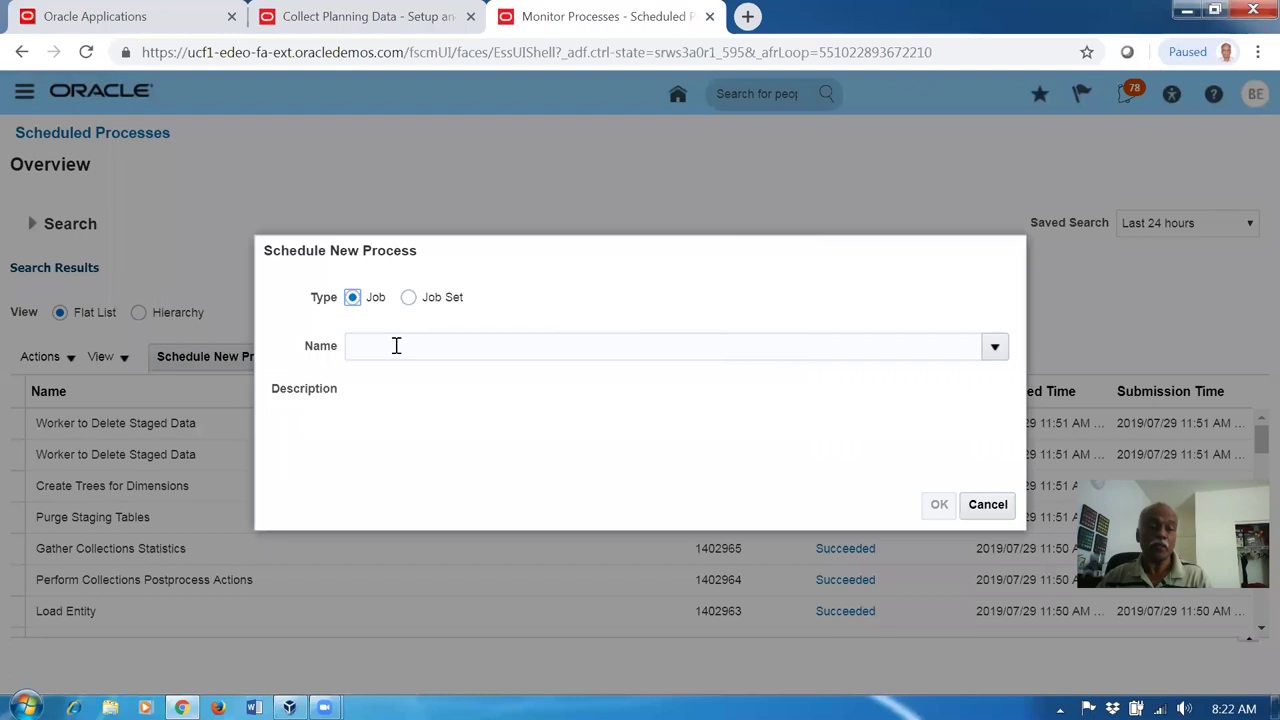
{"action": "left_click", "coordinate": [397, 345]}
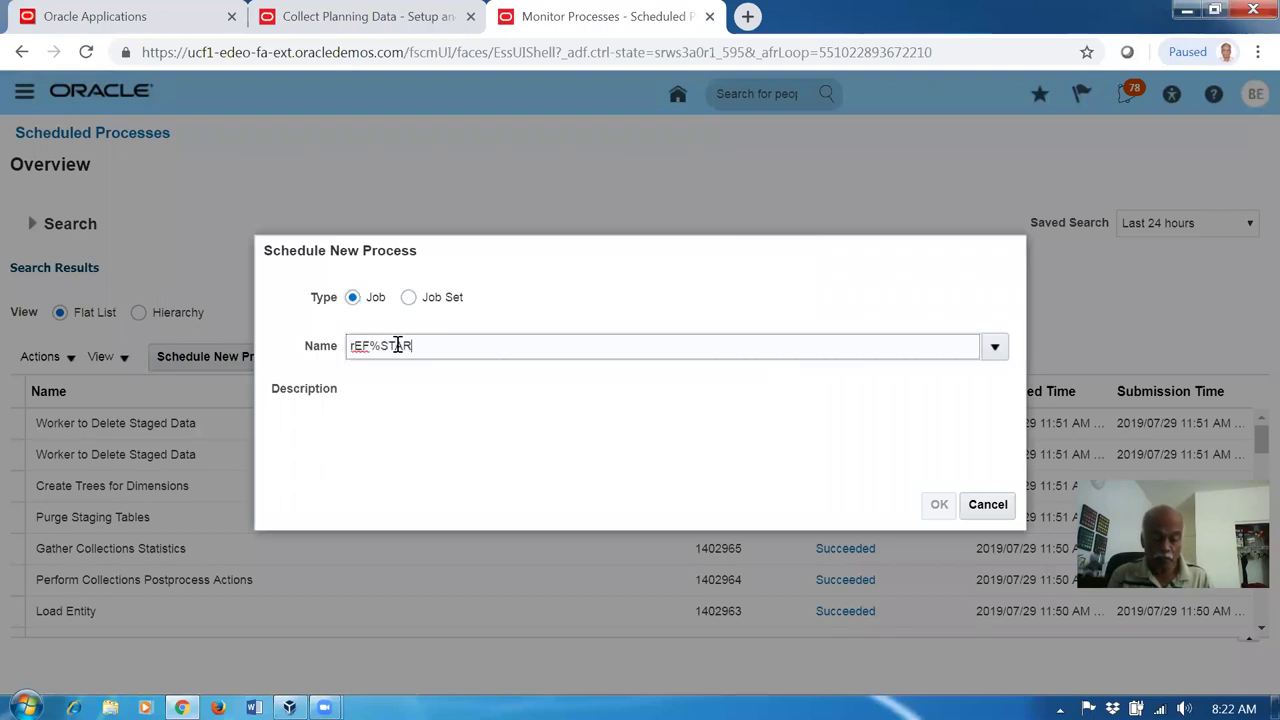
{"action": "key", "text": "Tab"}
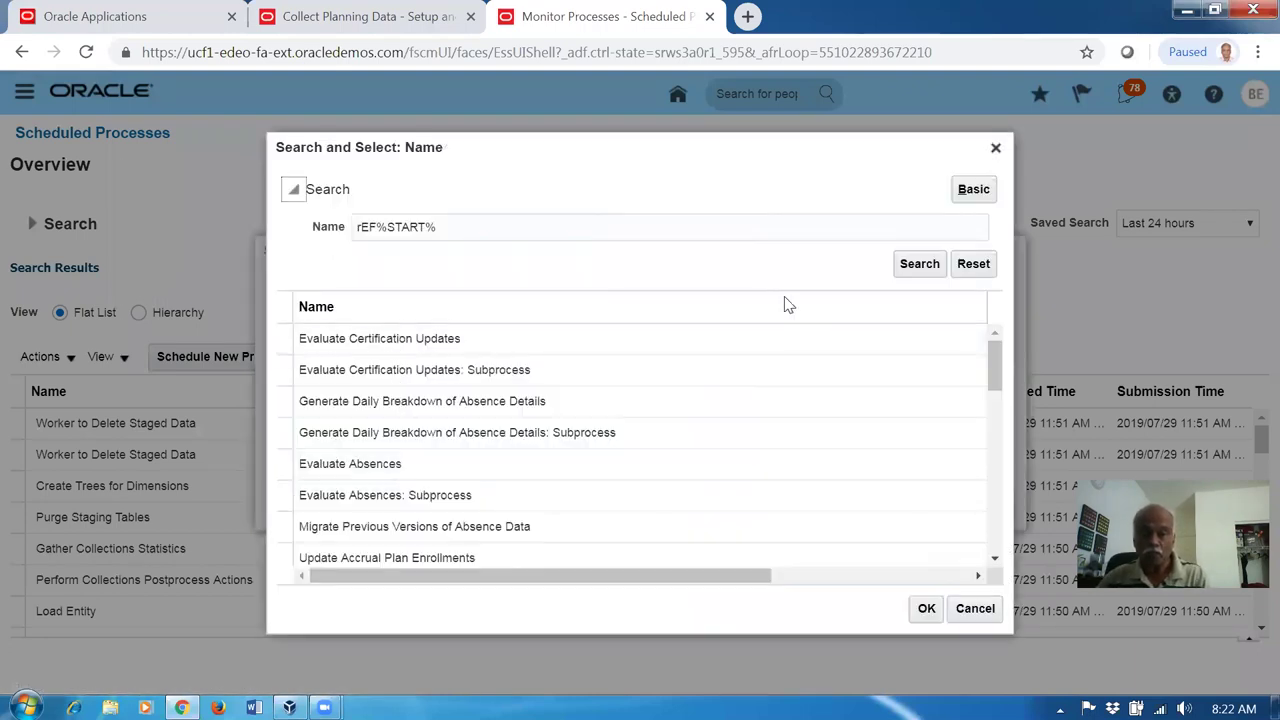
{"action": "left_click", "coordinate": [923, 261]}
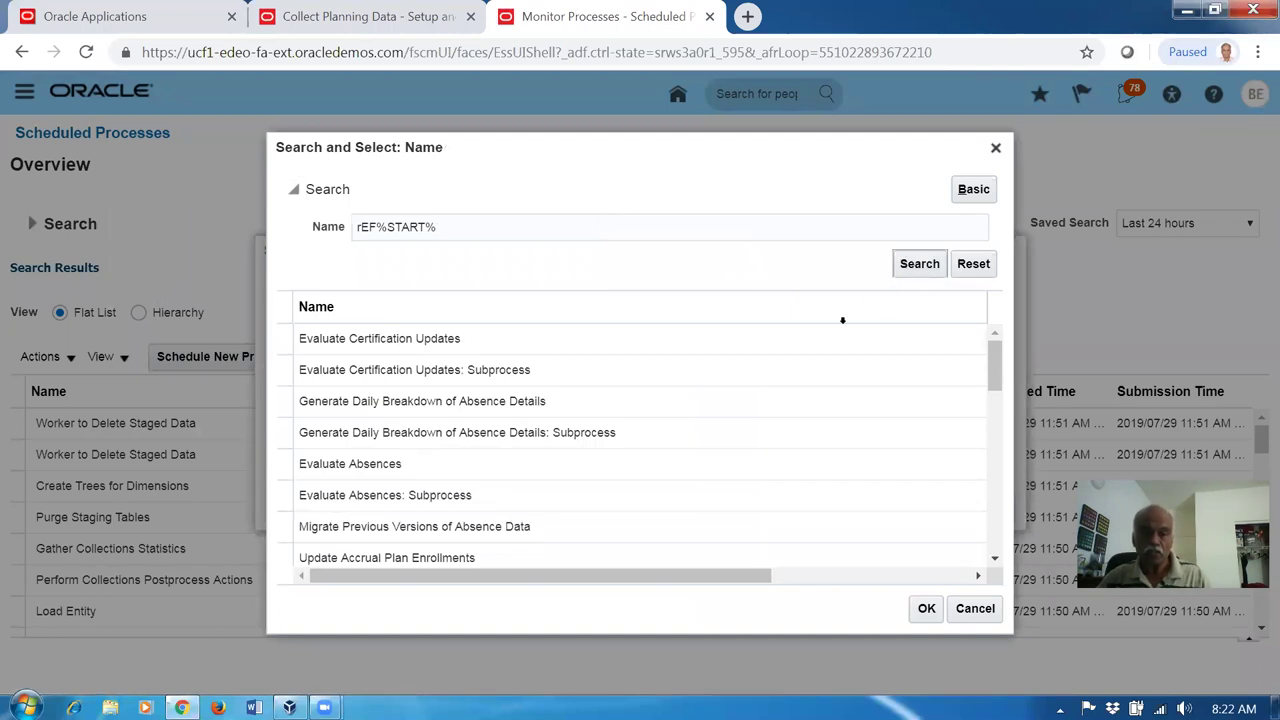
{"action": "left_click", "coordinate": [446, 338]}
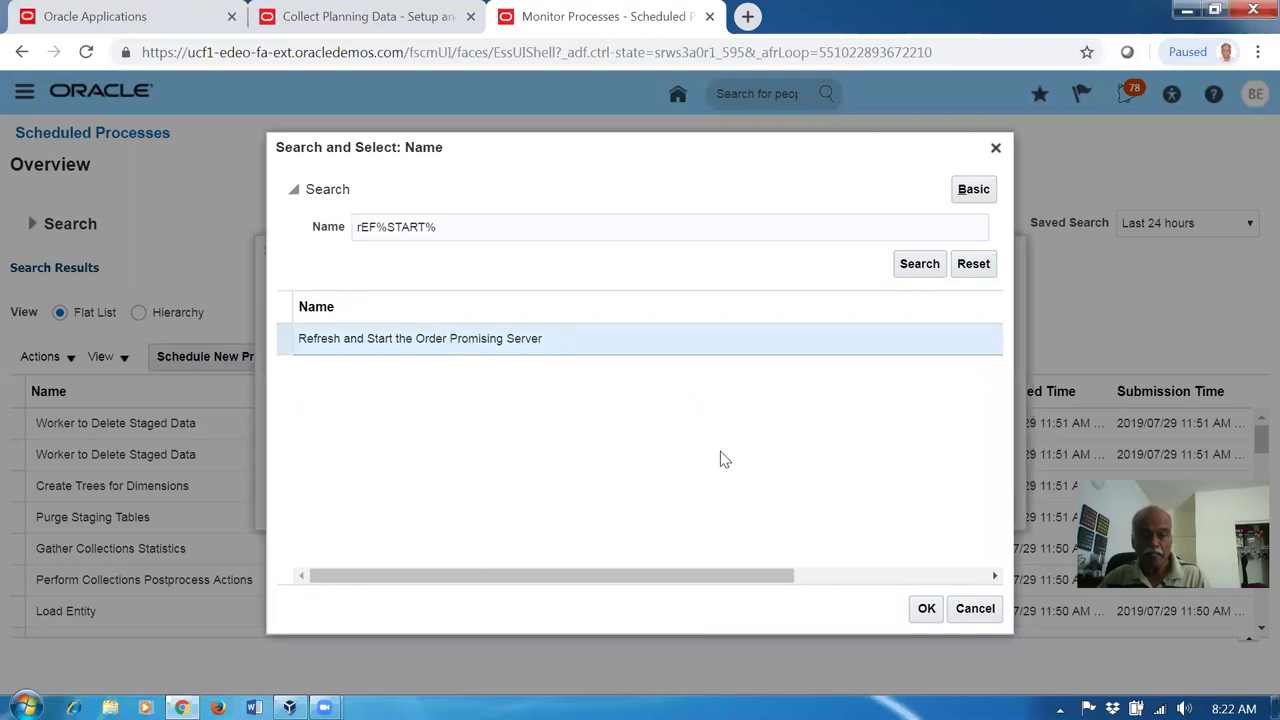
{"action": "left_click", "coordinate": [927, 608]}
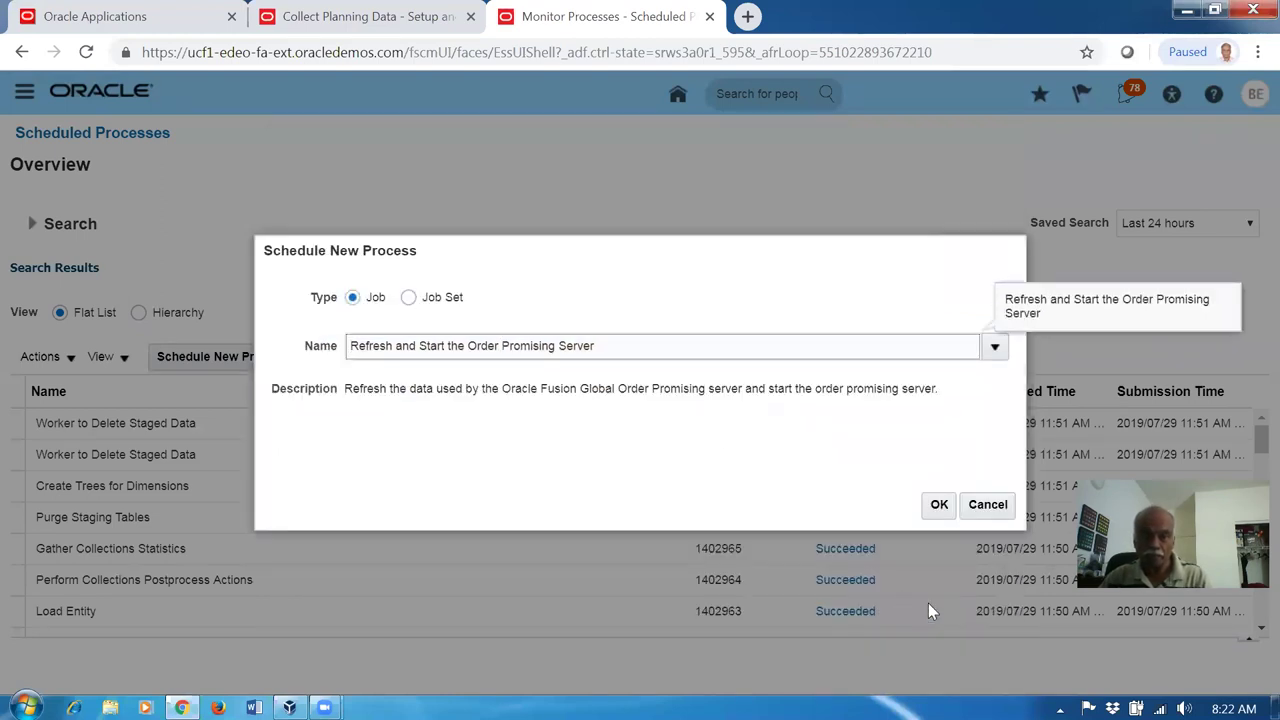
{"action": "left_click", "coordinate": [939, 504]}
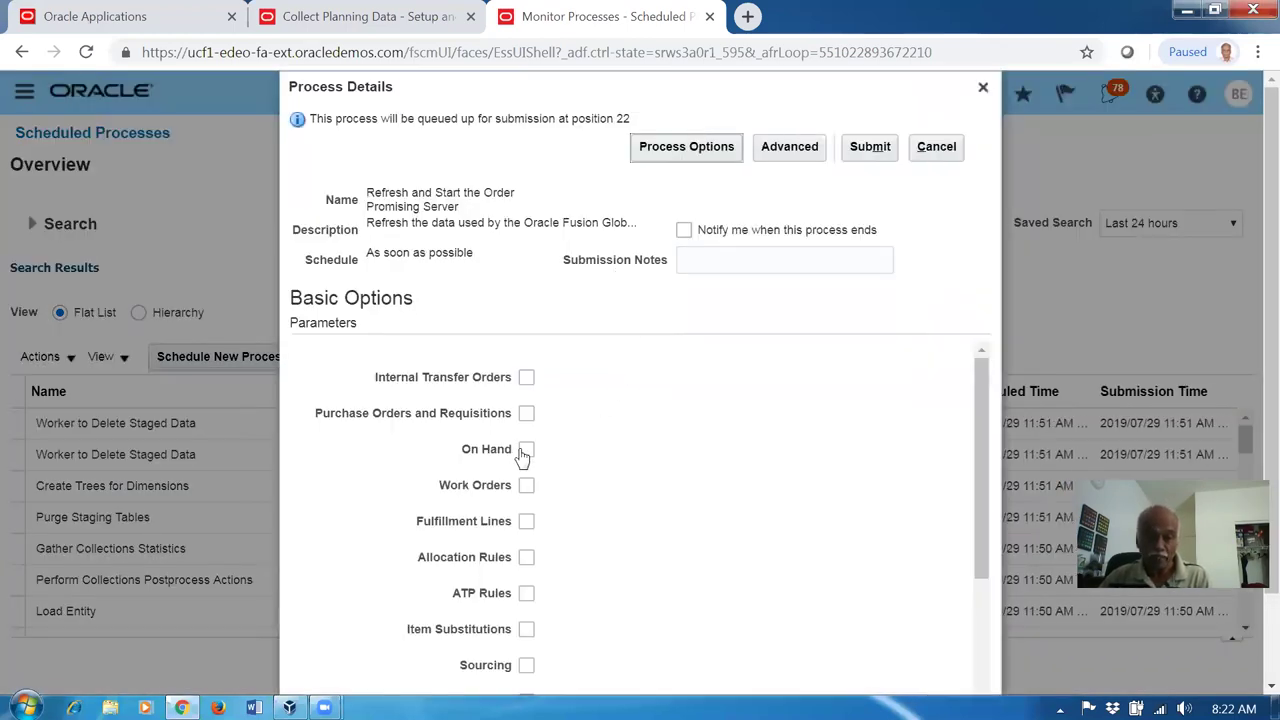
Step: Include On Hand, Allocation Rules, ATP Rules, Sourcing, Items and Organizations in the order promising server refresh
{"action": "left_click", "coordinate": [524, 453]}
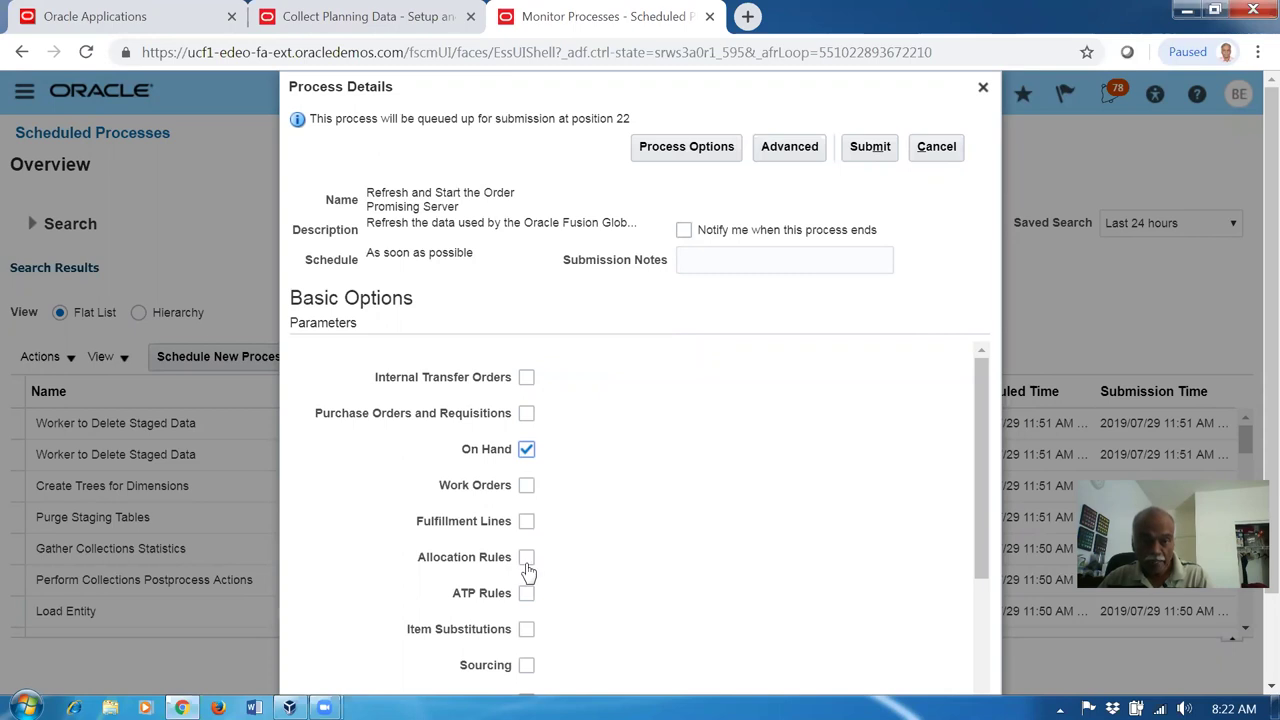
{"action": "left_click", "coordinate": [526, 558]}
{"action": "left_click", "coordinate": [526, 593]}
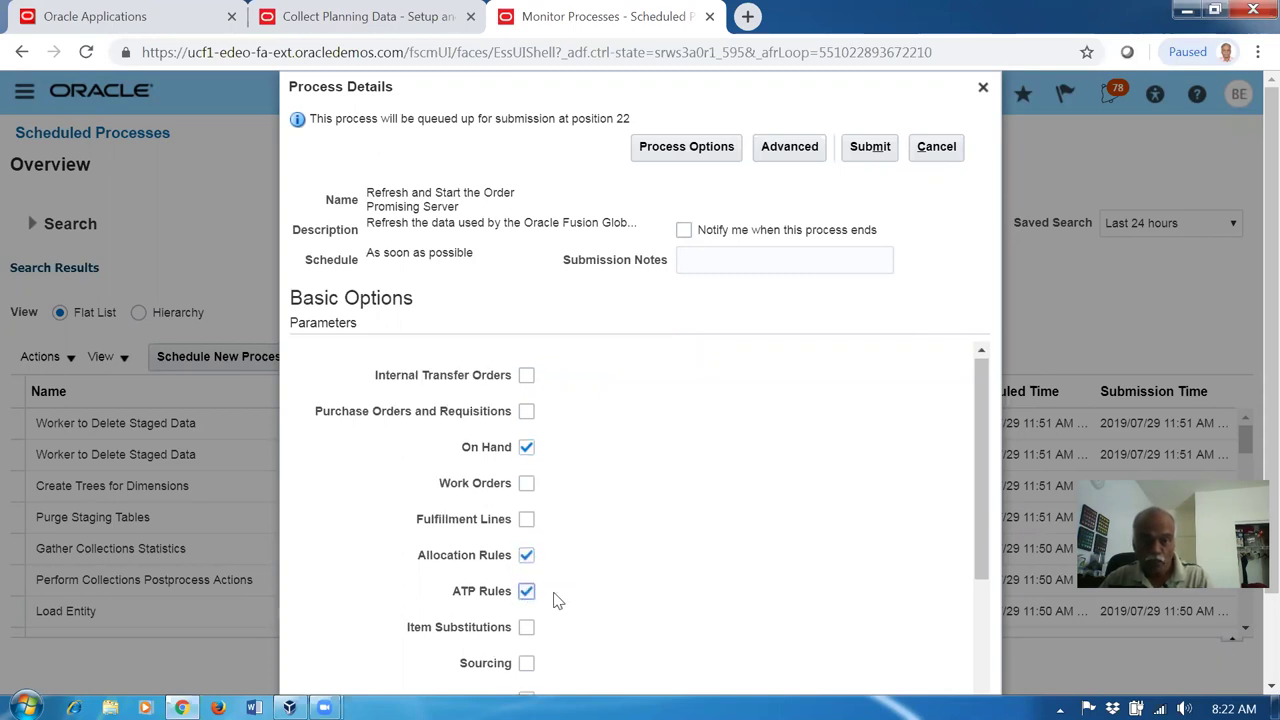
{"action": "scroll", "coordinate": [557, 600], "scroll_direction": "down", "scroll_amount": 1}
{"action": "left_click", "coordinate": [527, 570]}
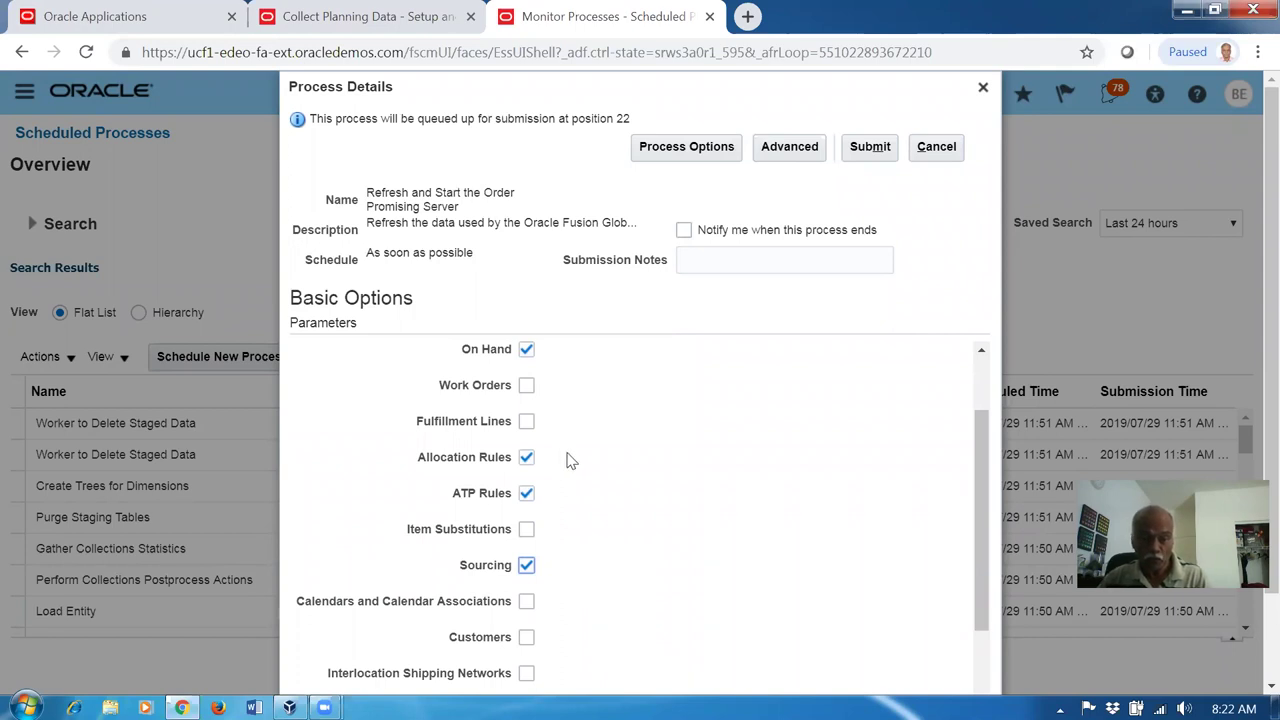
{"action": "scroll", "coordinate": [565, 485], "scroll_direction": "down", "scroll_amount": 1}
{"action": "left_click", "coordinate": [527, 610]}
{"action": "left_click", "coordinate": [527, 645]}
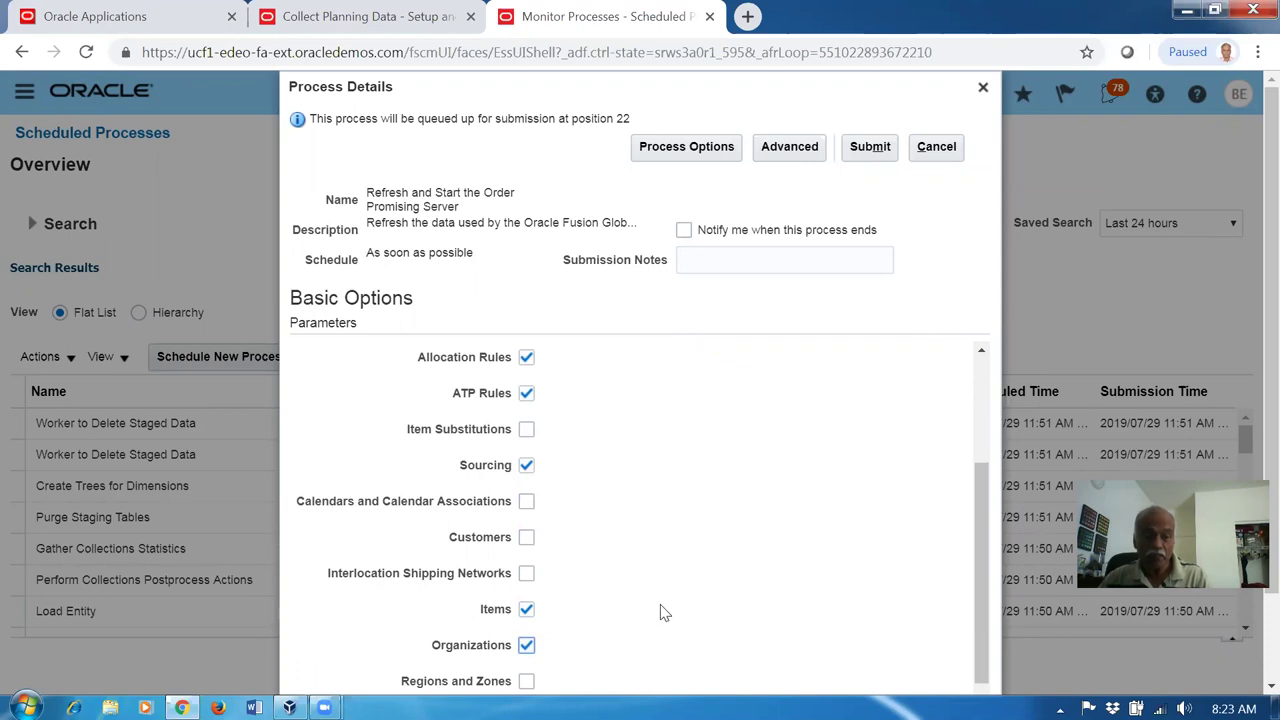
Step: Also include Work Orders, Fulfillment Lines, Item Substitutions, and Calendars and Calendar Associations in the refresh parameters
{"action": "scroll", "coordinate": [665, 612], "scroll_direction": "down", "scroll_amount": 1}
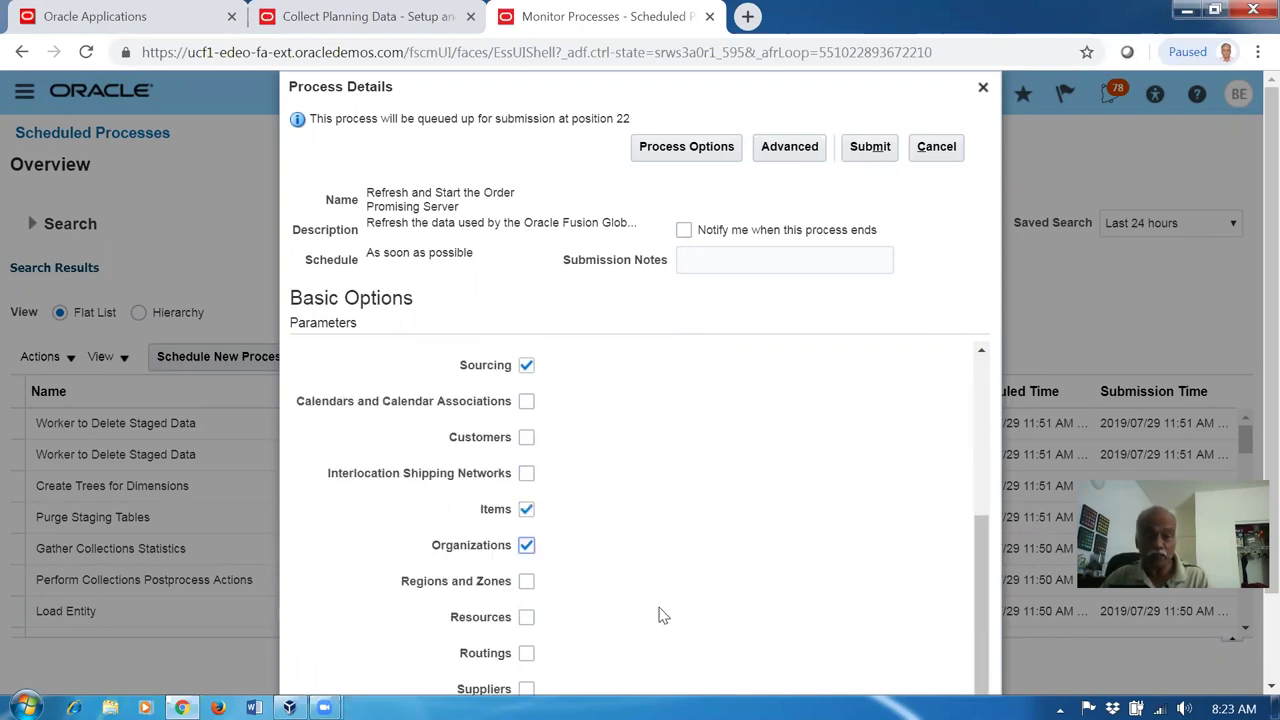
{"action": "scroll", "coordinate": [660, 615], "scroll_direction": "up", "scroll_amount": 2}
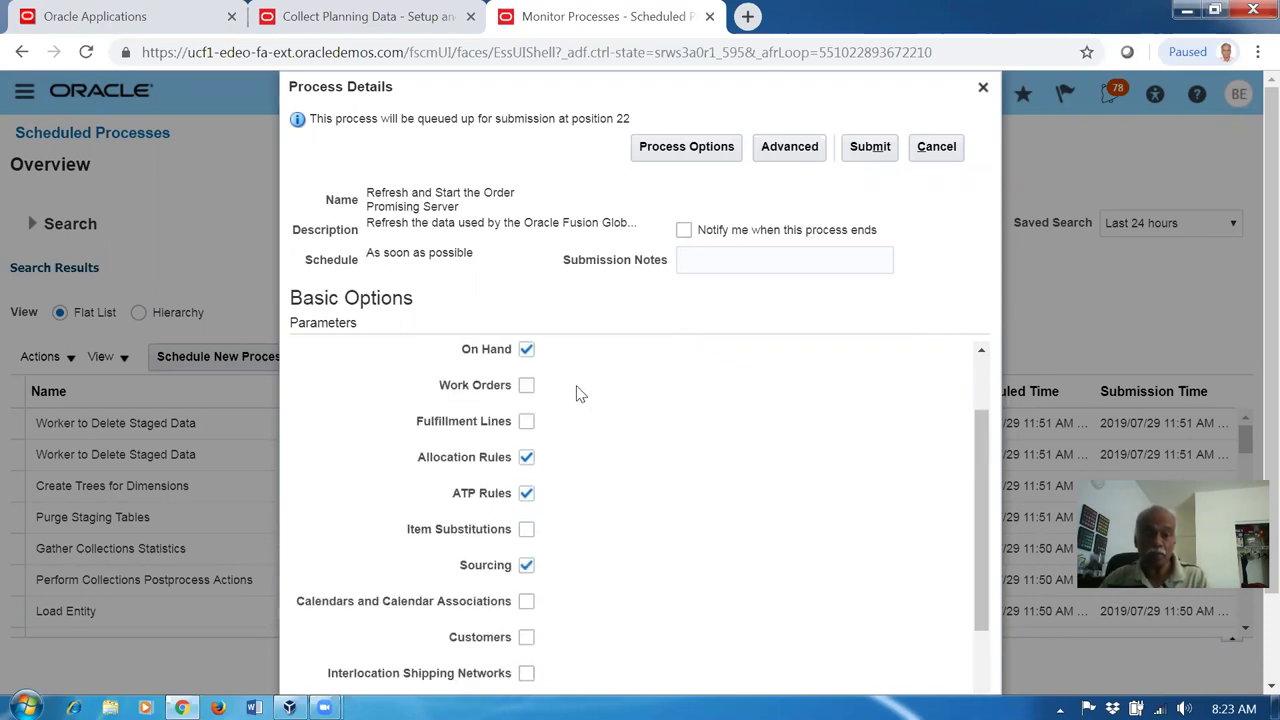
{"action": "left_click", "coordinate": [526, 385]}
{"action": "left_click", "coordinate": [526, 421]}
{"action": "left_click", "coordinate": [527, 529]}
{"action": "left_click", "coordinate": [527, 601]}
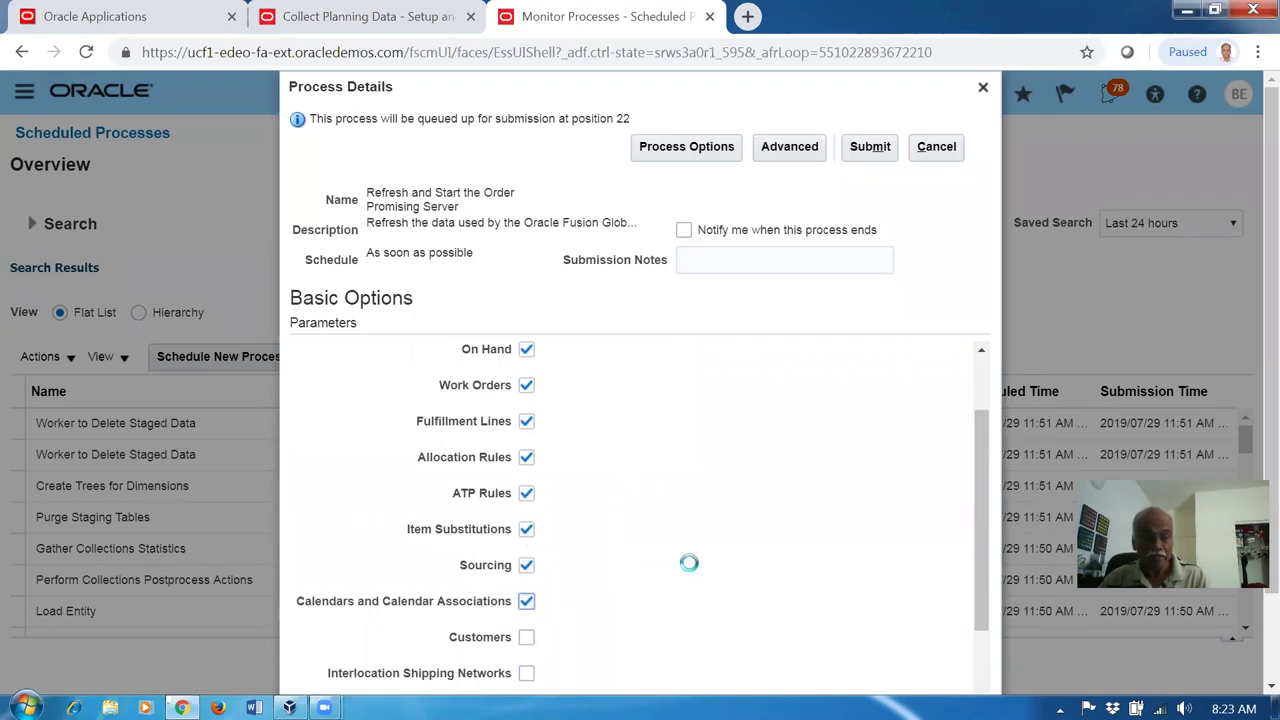
Step: Include Customers, Interlocation Shipping Networks, Regions and Zones, Resources, Routings, Suppliers and UOM in the refresh parameters
{"action": "scroll", "coordinate": [689, 563], "scroll_direction": "down", "scroll_amount": 2}
{"action": "left_click", "coordinate": [526, 537]}
{"action": "left_click", "coordinate": [524, 578]}
{"action": "scroll", "coordinate": [570, 584], "scroll_direction": "down", "scroll_amount": 4}
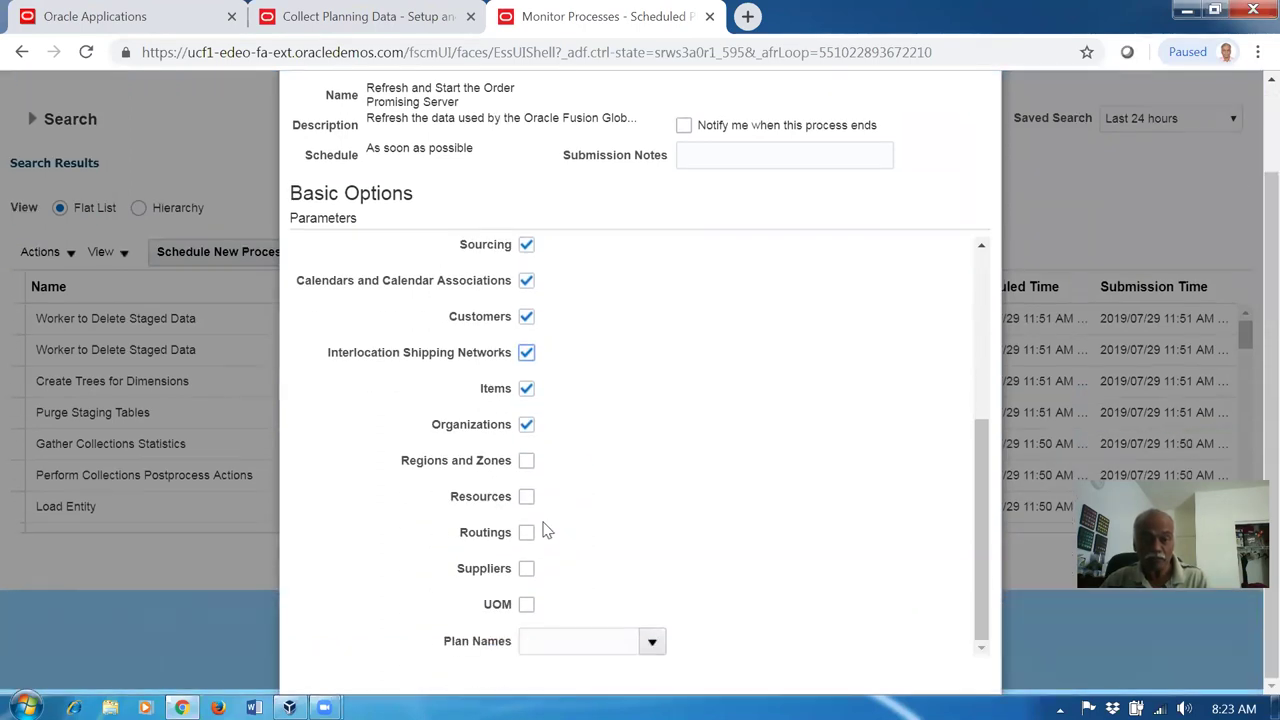
{"action": "left_click", "coordinate": [526, 463]}
{"action": "left_click", "coordinate": [526, 498]}
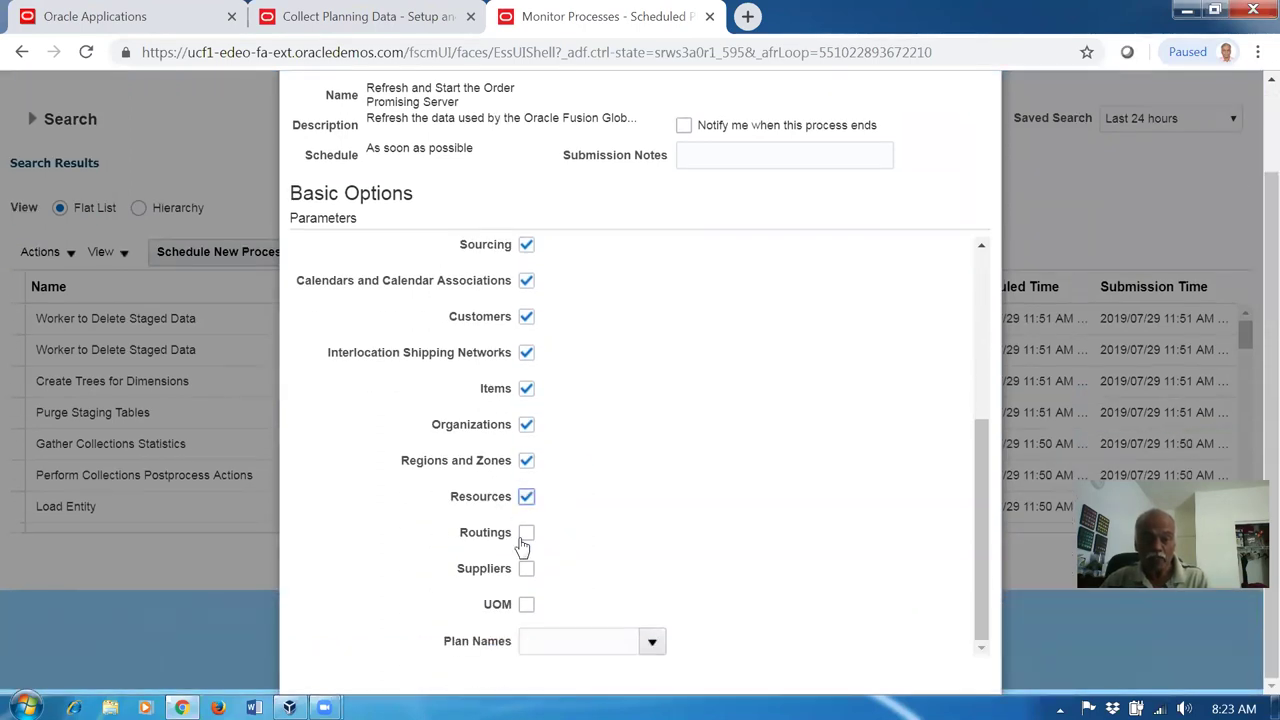
{"action": "left_click", "coordinate": [527, 537]}
{"action": "left_click", "coordinate": [526, 570]}
{"action": "left_click", "coordinate": [526, 605]}
Step: Include Internal Transfer Orders and Purchase Orders and Requisitions in the refresh, and submit the process
{"action": "scroll", "coordinate": [850, 535], "scroll_direction": "up", "scroll_amount": 3}
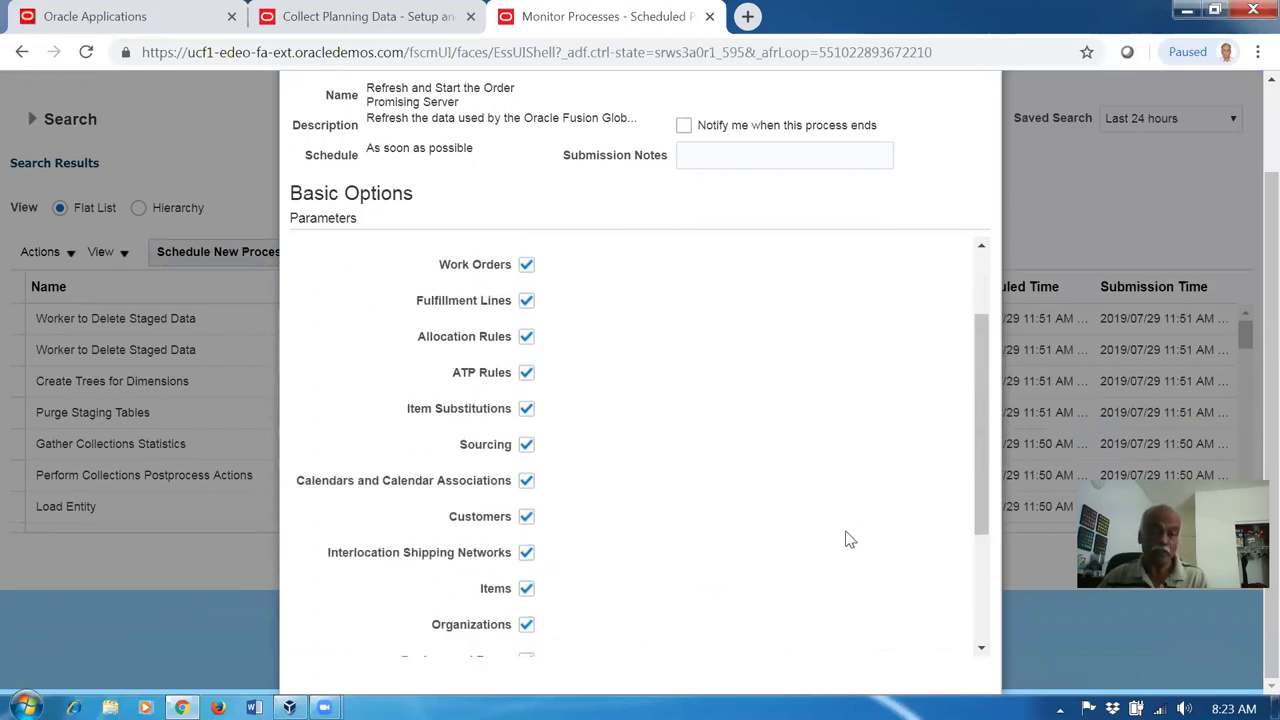
{"action": "scroll", "coordinate": [847, 540], "scroll_direction": "up", "scroll_amount": 2}
{"action": "left_click", "coordinate": [525, 273]}
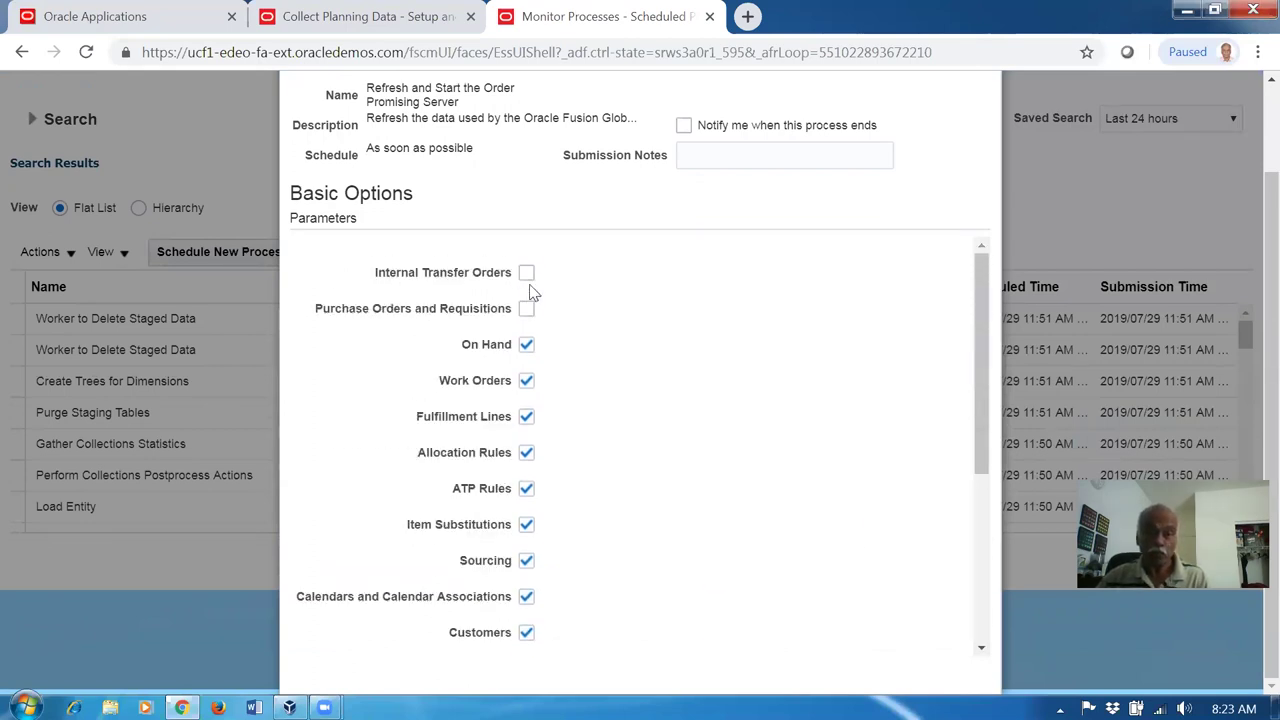
{"action": "left_click", "coordinate": [526, 308]}
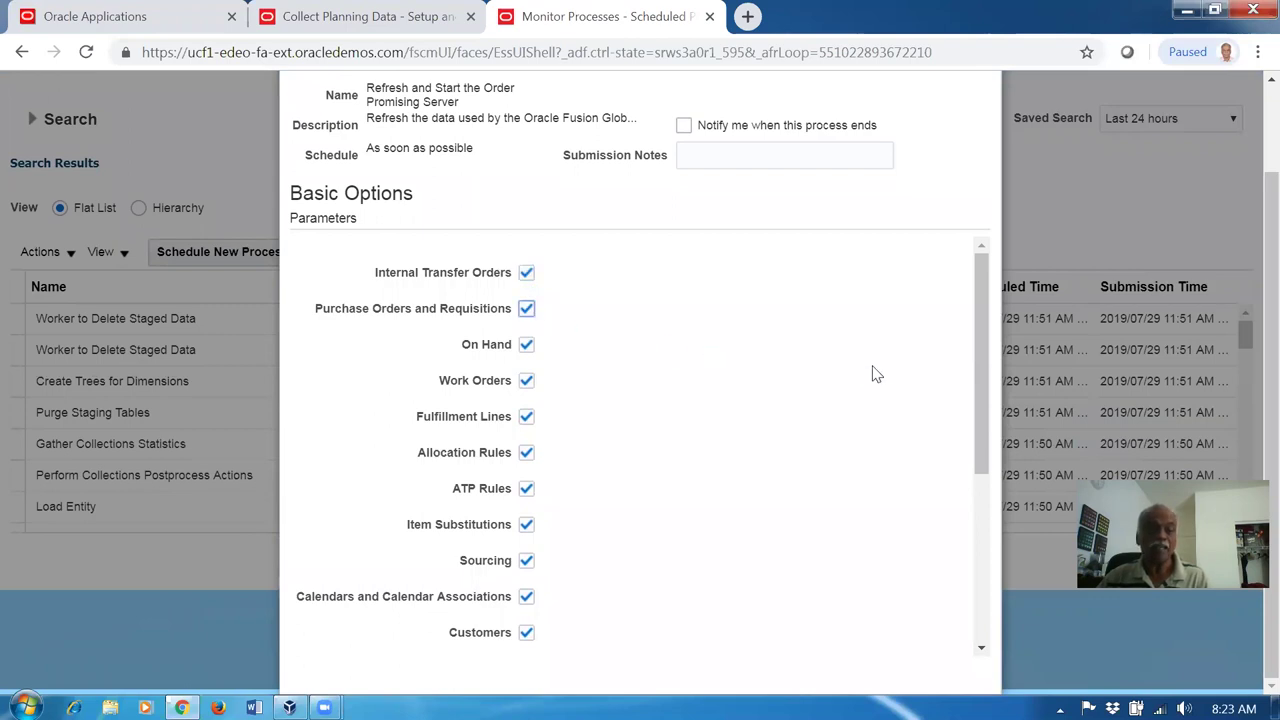
{"action": "scroll", "coordinate": [872, 372], "scroll_direction": "up", "scroll_amount": 1}
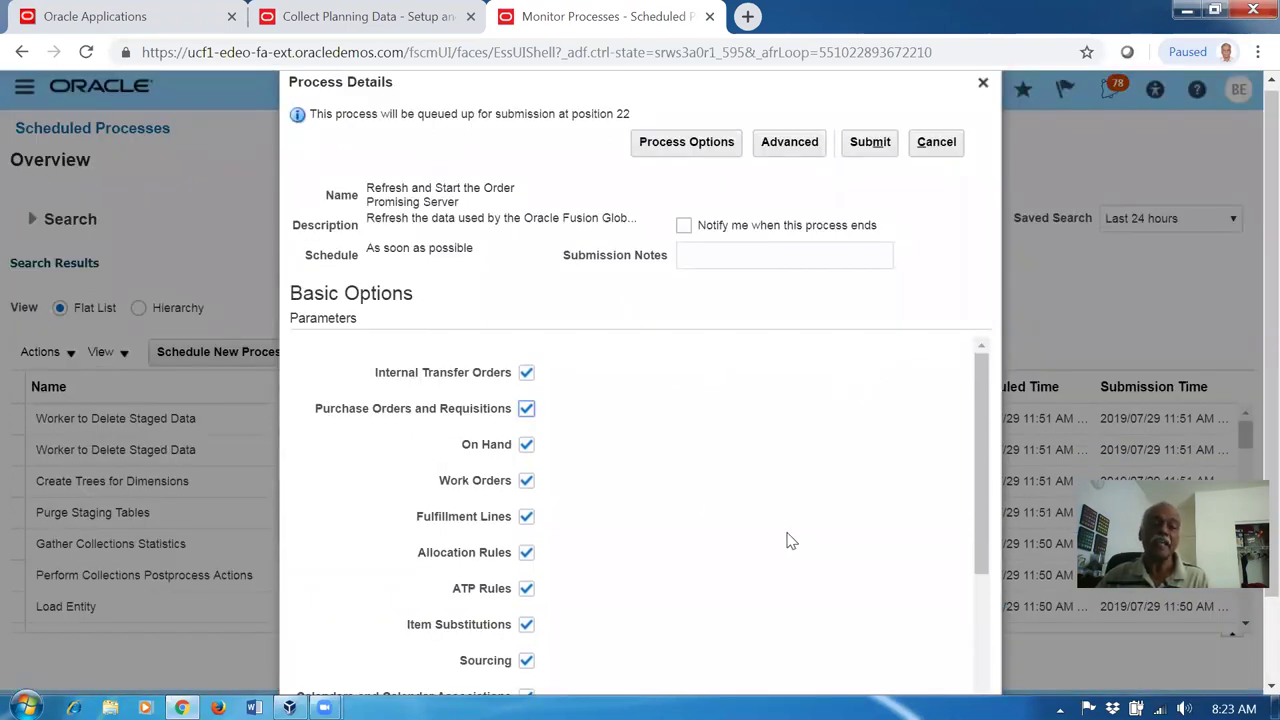
{"action": "left_click", "coordinate": [882, 148]}
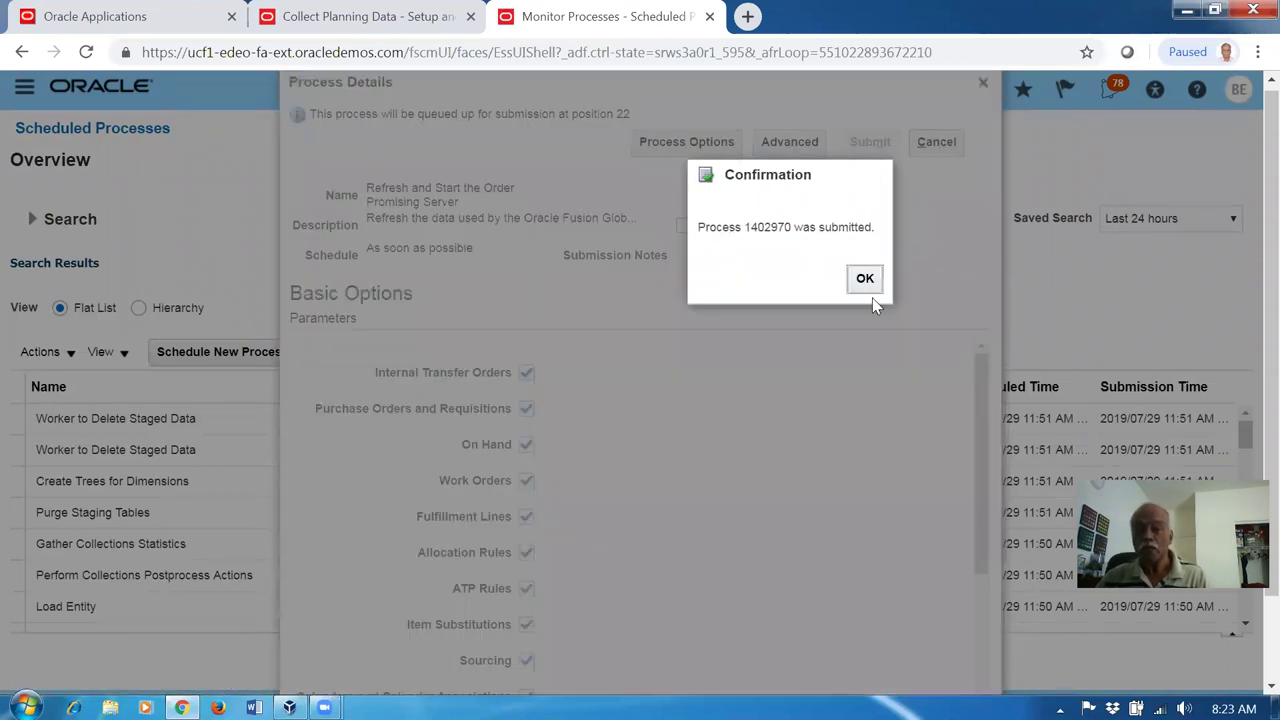
{"action": "left_click", "coordinate": [866, 282]}
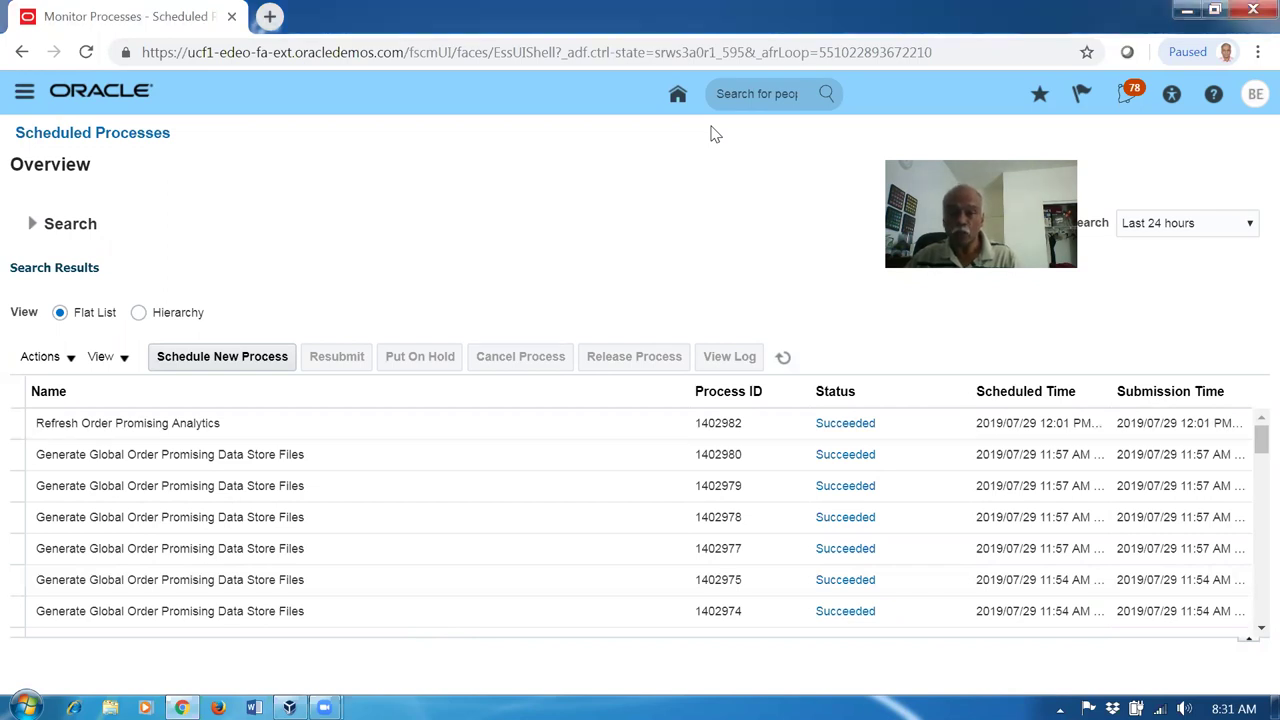
Step: Sign out of Oracle Applications Cloud, confirm the single sign-off, and sign in again
{"action": "left_click", "coordinate": [1255, 94]}
{"action": "left_click", "coordinate": [1221, 141]}
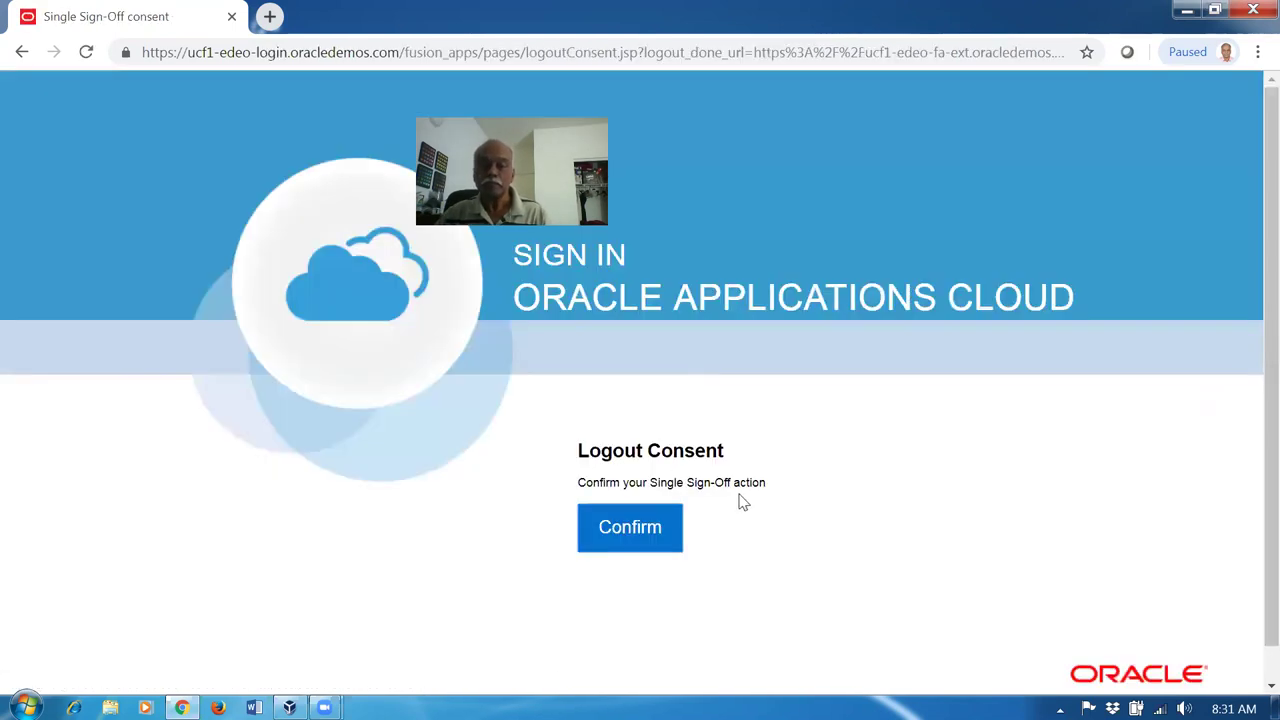
{"action": "left_click", "coordinate": [651, 531]}
{"action": "left_click", "coordinate": [560, 595]}
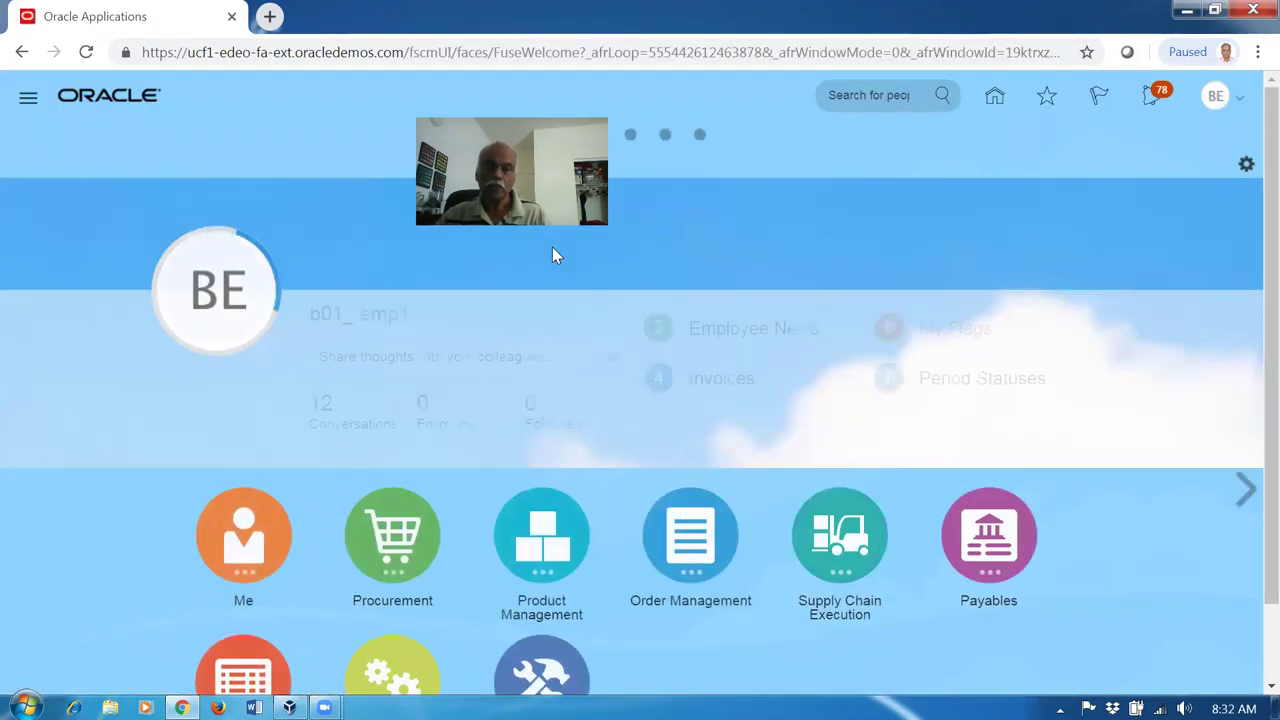
Step: Open Purchase Requisitions from the Procurement area and start entering a new requisition line
{"action": "left_click", "coordinate": [402, 548]}
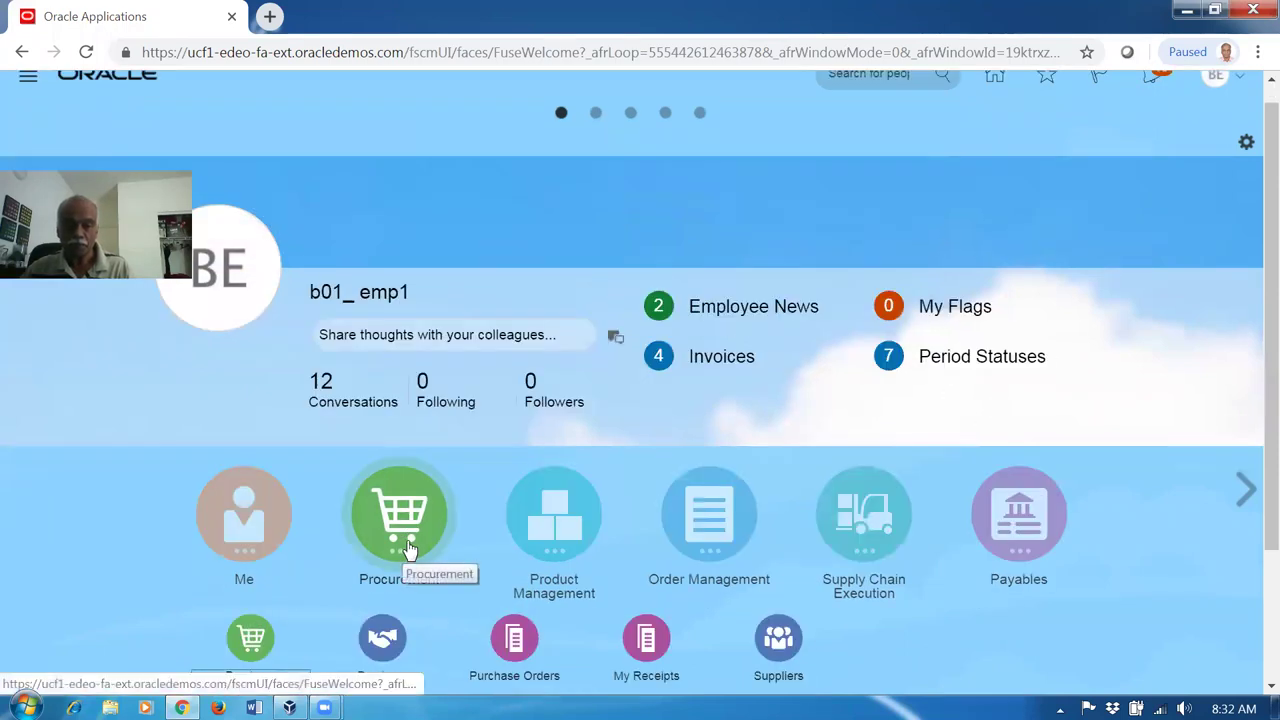
{"action": "scroll", "coordinate": [455, 633], "scroll_direction": "down", "scroll_amount": 2}
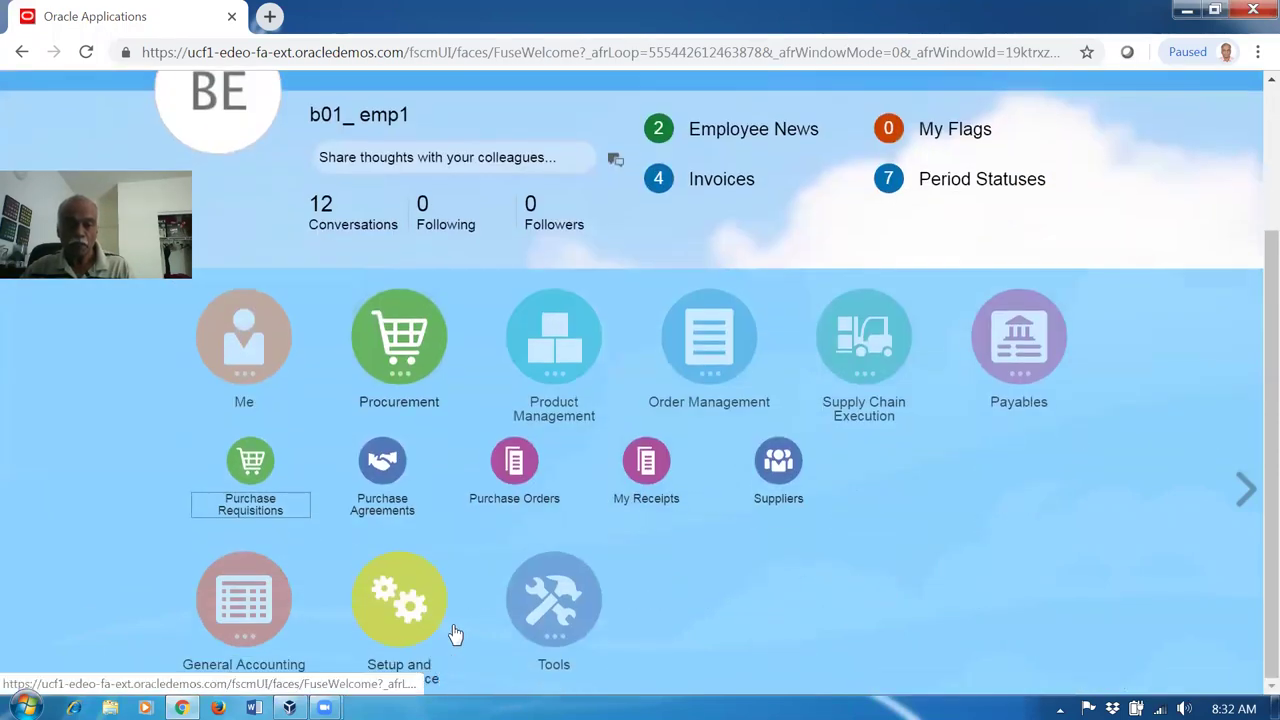
{"action": "left_click", "coordinate": [251, 465]}
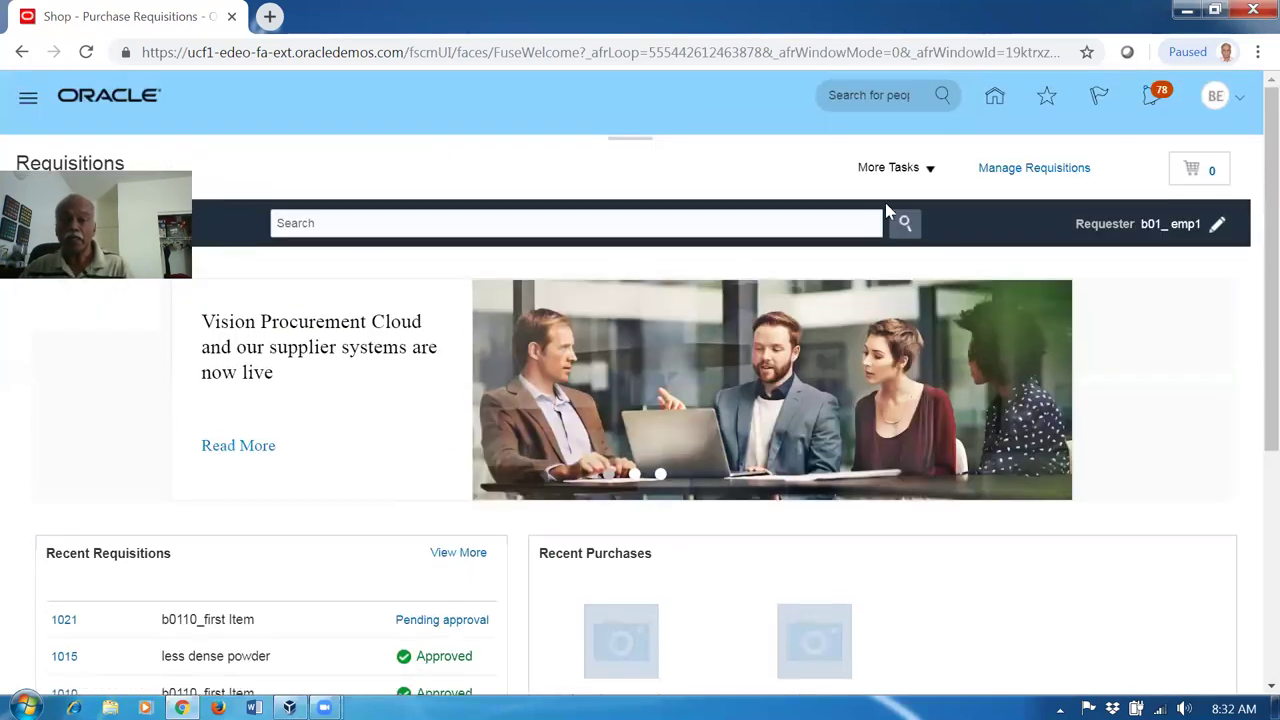
{"action": "left_click", "coordinate": [888, 168]}
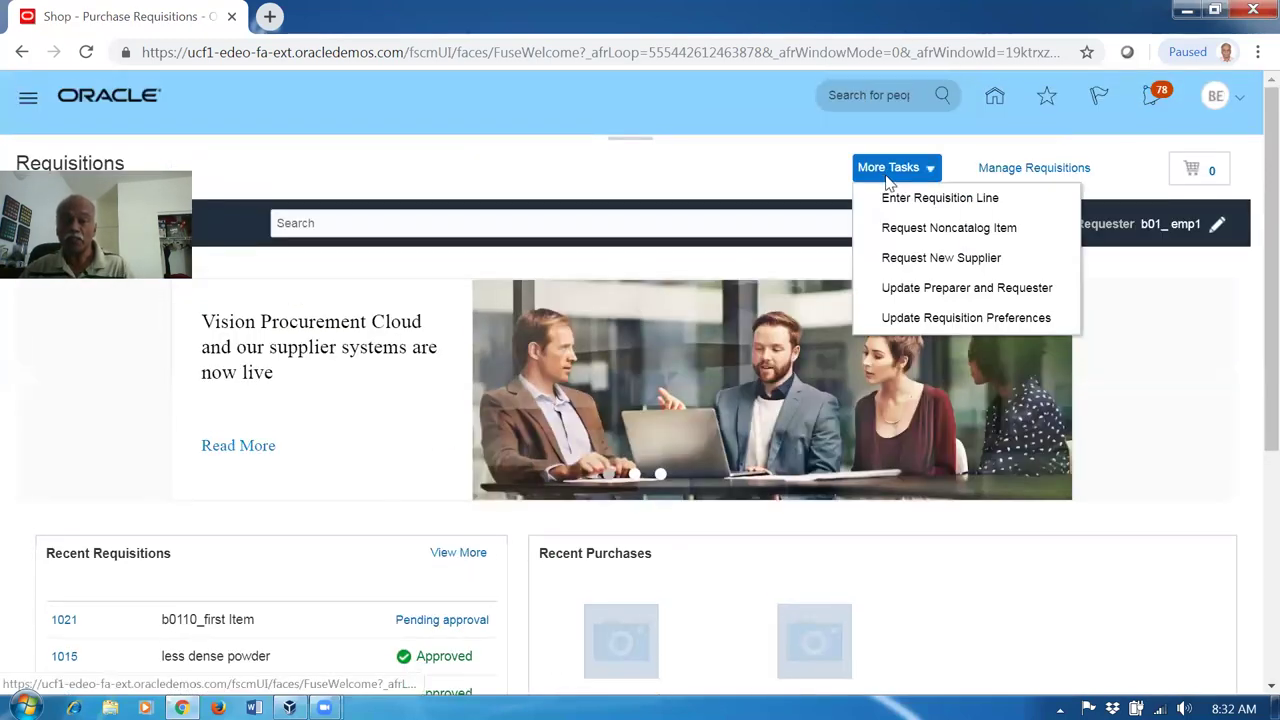
{"action": "left_click", "coordinate": [895, 195]}
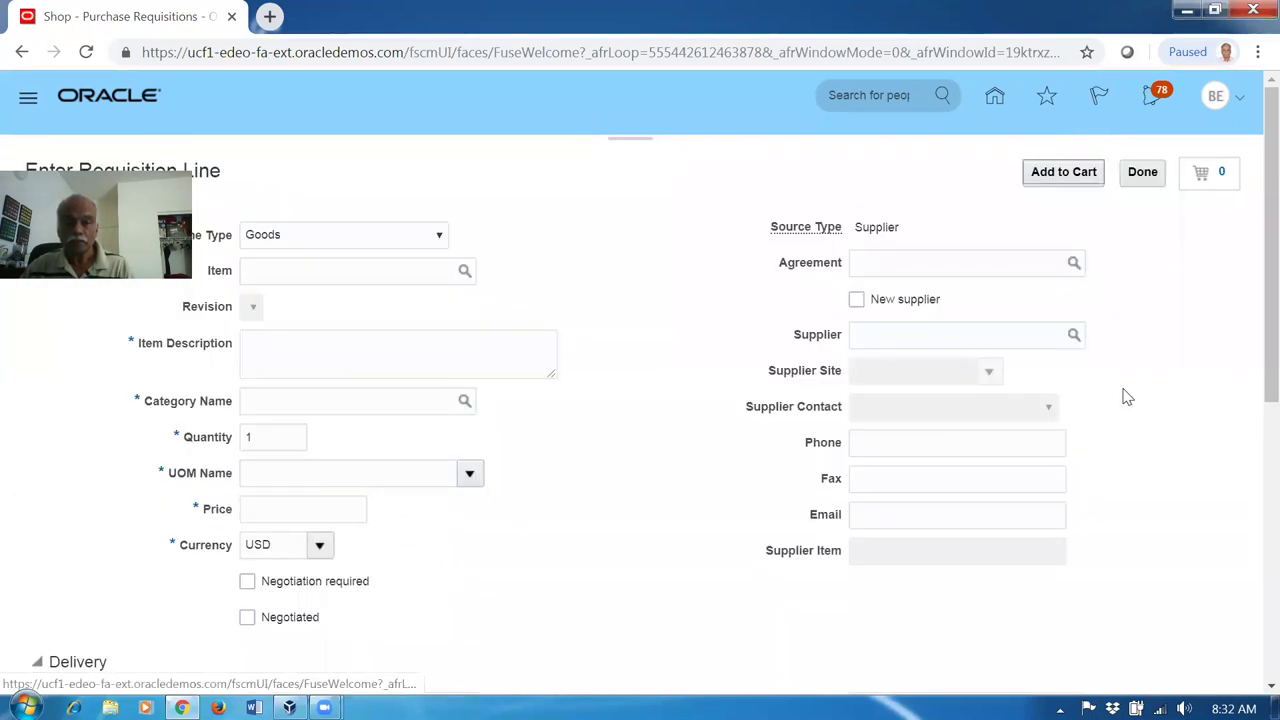
Step: Enter item b01_cost_test on the requisition line, check its source and delivery details, and add it to the cart
{"action": "left_click", "coordinate": [311, 268]}
{"action": "type", "text": "b01_cost_test"}
{"action": "key", "text": "Tab"}
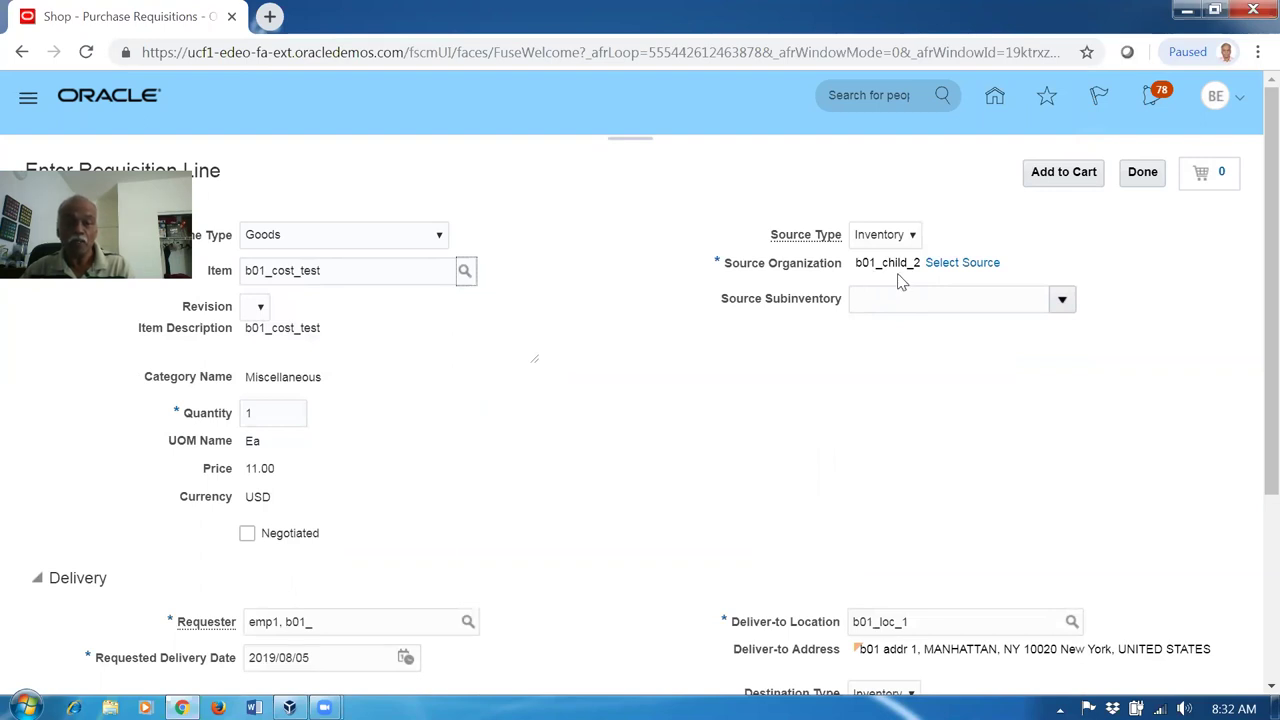
{"action": "left_click", "coordinate": [897, 305]}
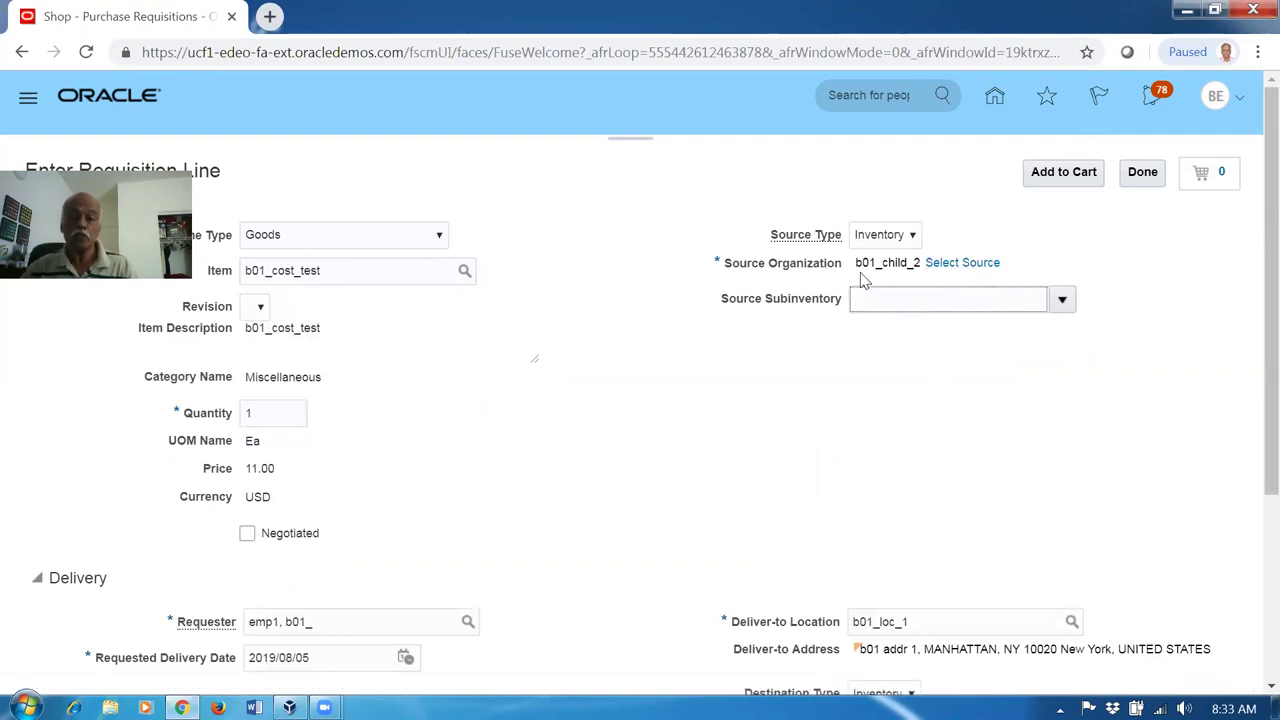
{"action": "scroll", "coordinate": [1248, 260], "scroll_direction": "down", "scroll_amount": 3}
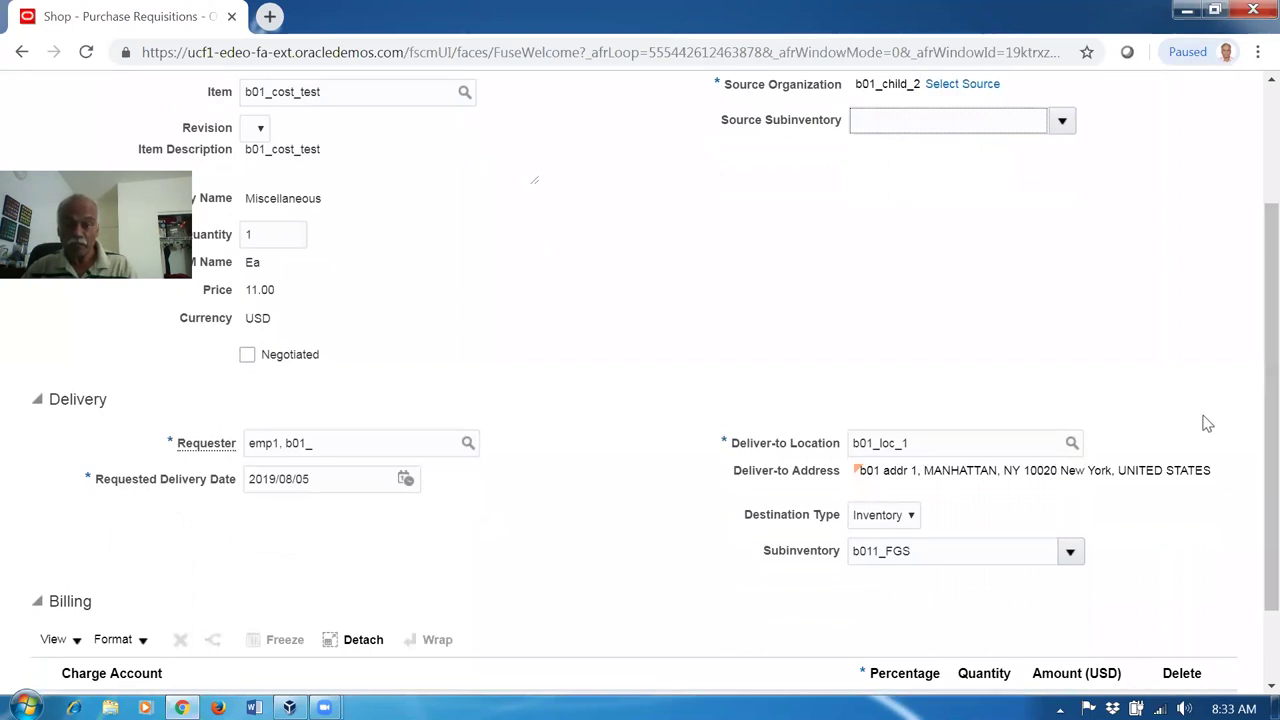
{"action": "scroll", "coordinate": [1248, 503], "scroll_direction": "down", "scroll_amount": 1}
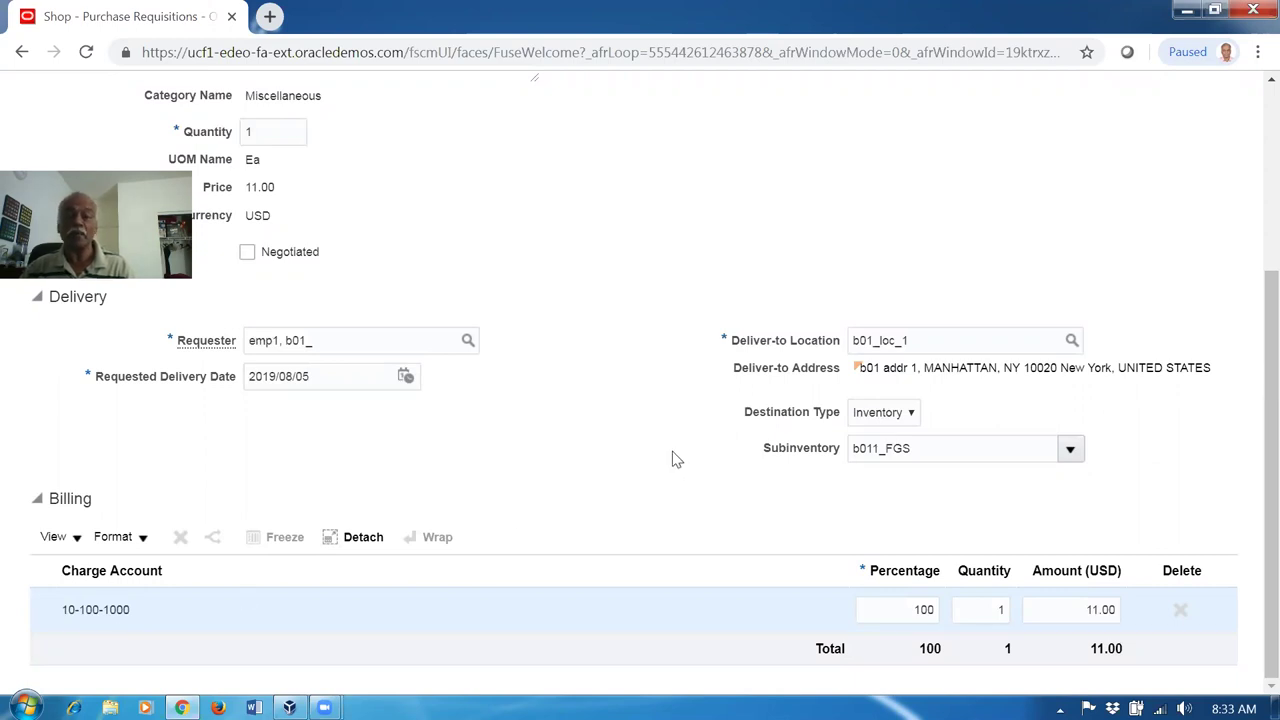
{"action": "scroll", "coordinate": [673, 461], "scroll_direction": "up", "scroll_amount": 3}
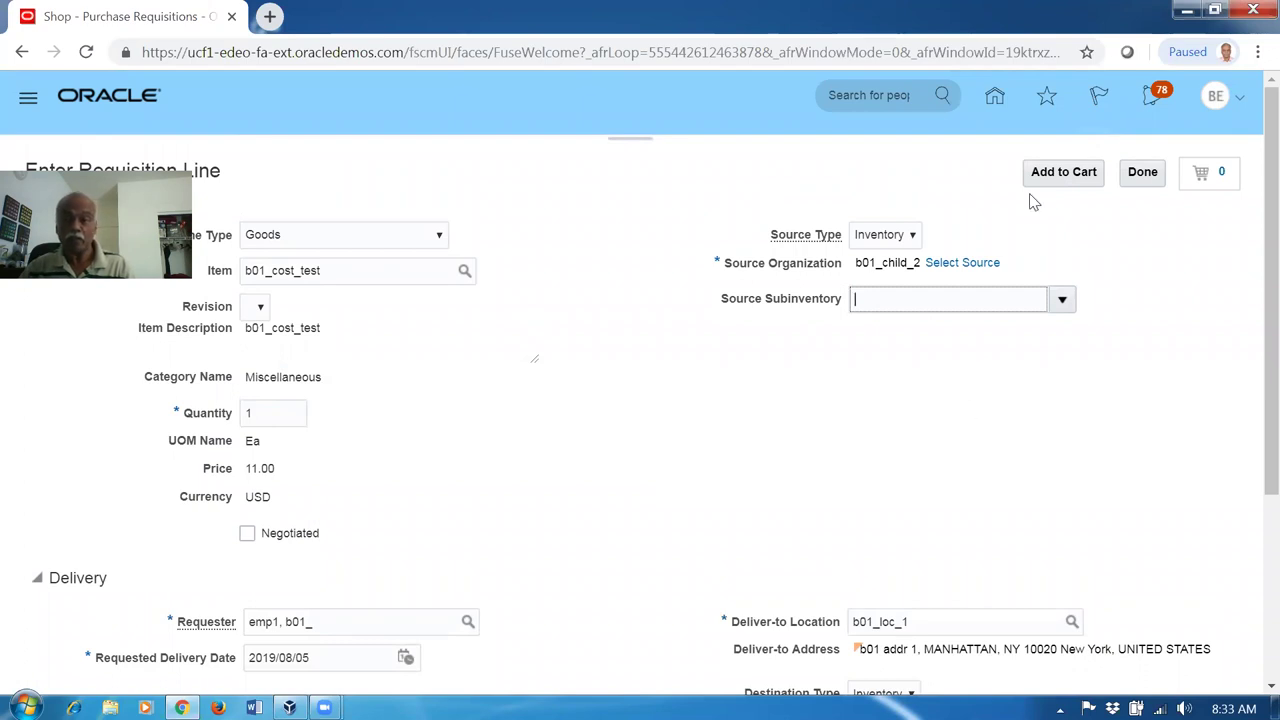
{"action": "left_click", "coordinate": [1056, 176]}
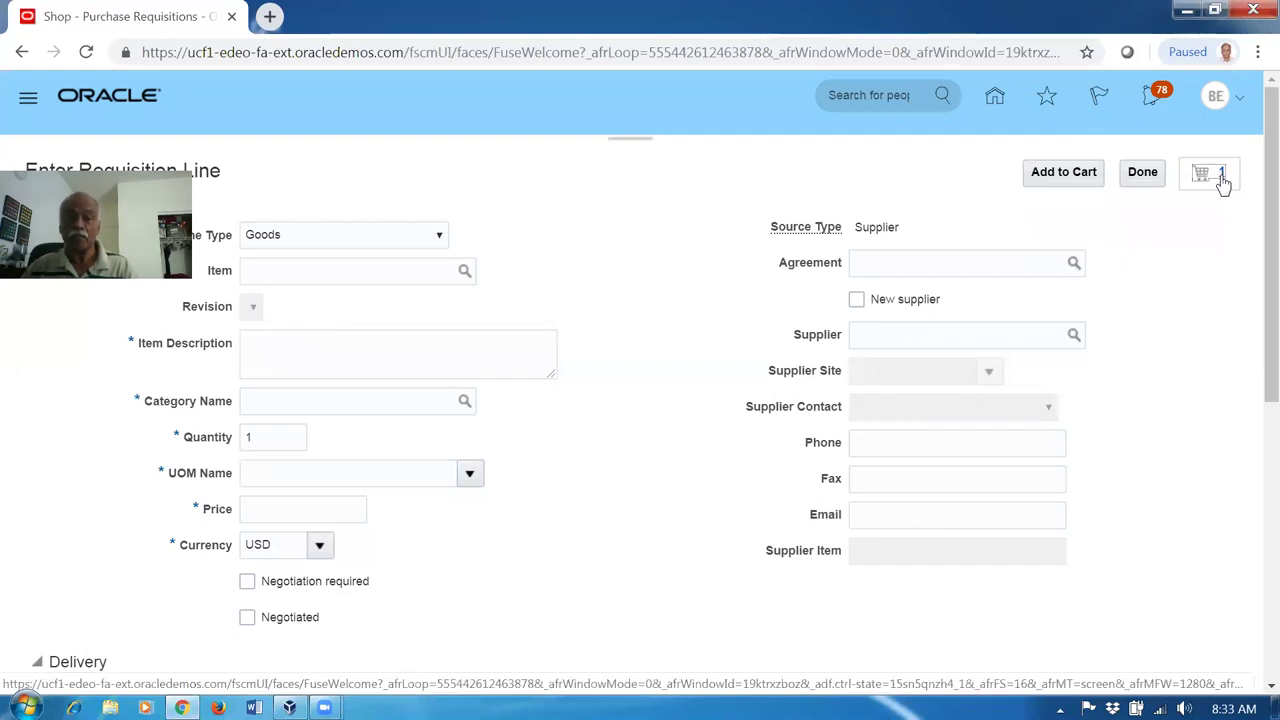
Step: Open the cart's contents for review and examine the requisition's approval stages and participants
{"action": "left_click", "coordinate": [1222, 184]}
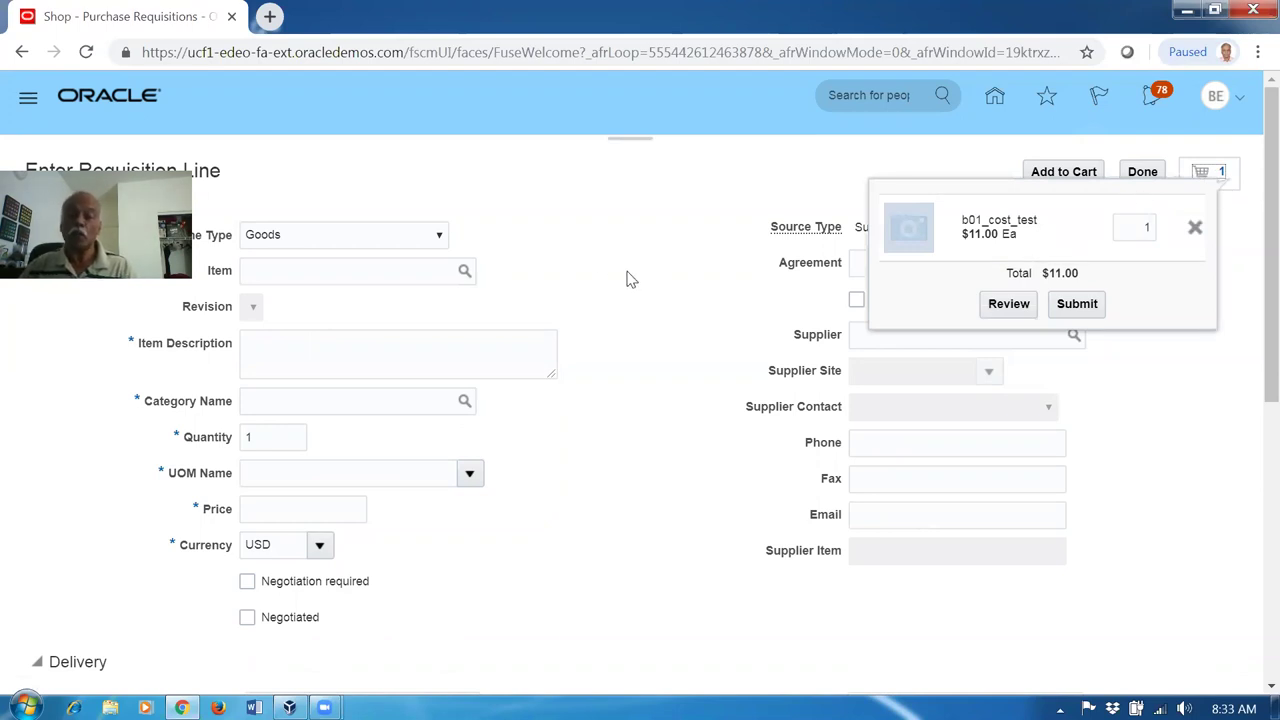
{"action": "left_click", "coordinate": [1009, 305]}
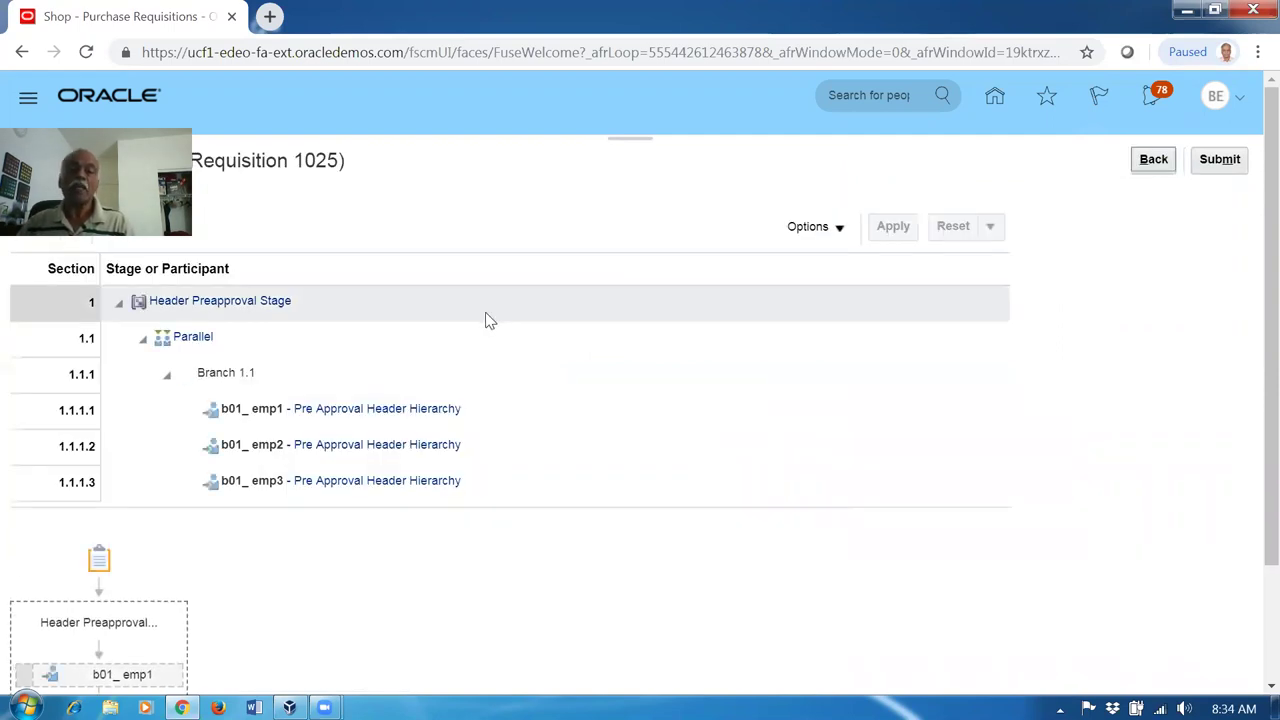
{"action": "scroll", "coordinate": [474, 345], "scroll_direction": "down", "scroll_amount": 2}
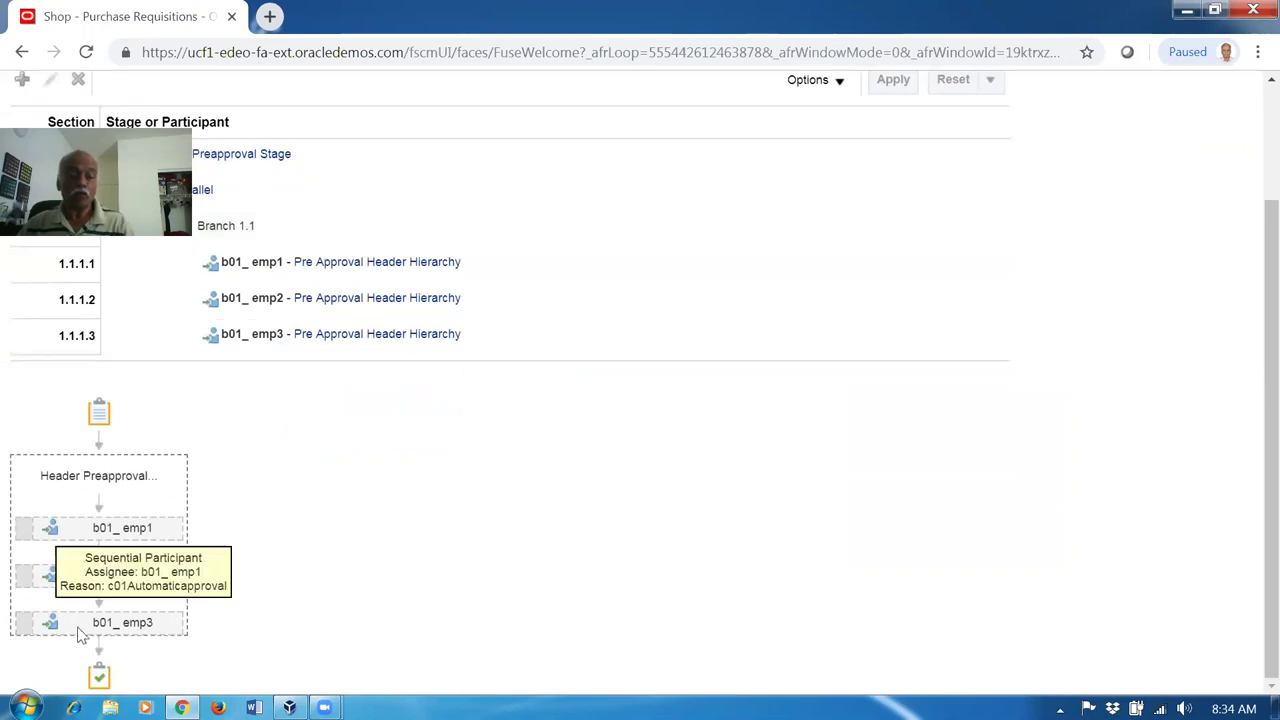
Step: Duplicate the requisition's browser tab and open the task search of Setup and Maintenance in the copy
{"action": "right_click", "coordinate": [146, 14]}
{"action": "left_click", "coordinate": [217, 89]}
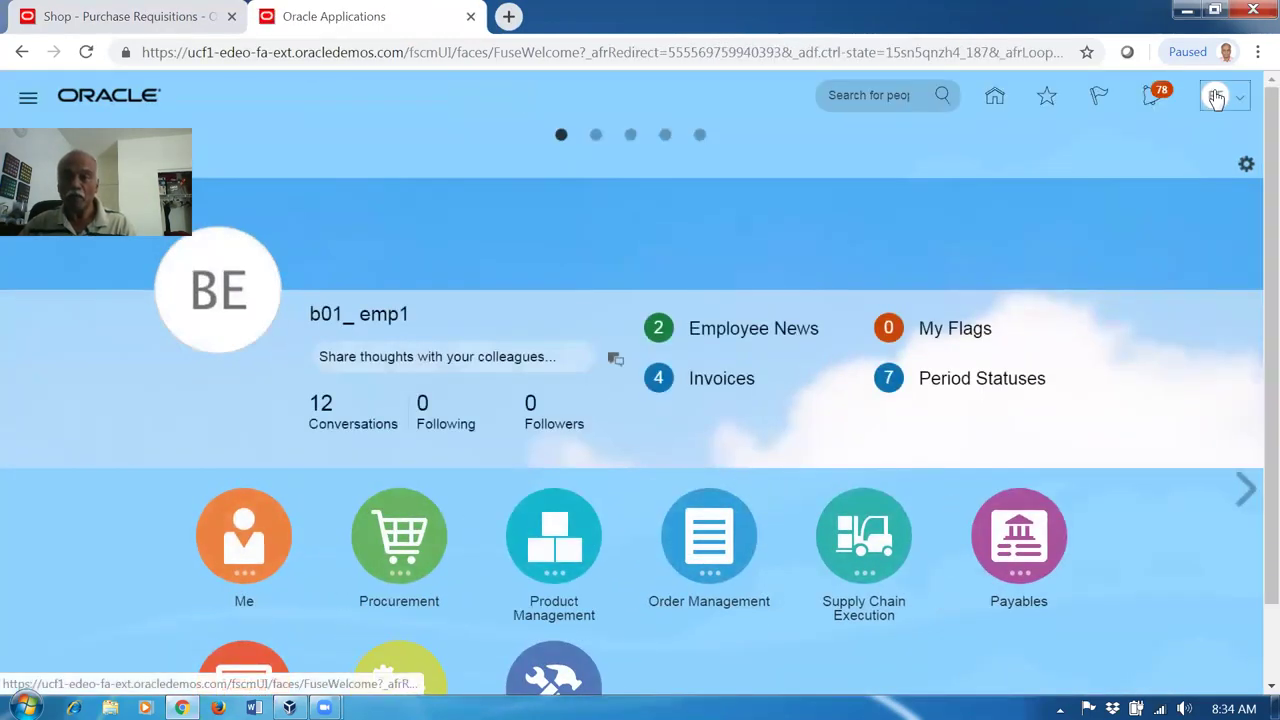
{"action": "left_click", "coordinate": [1216, 97]}
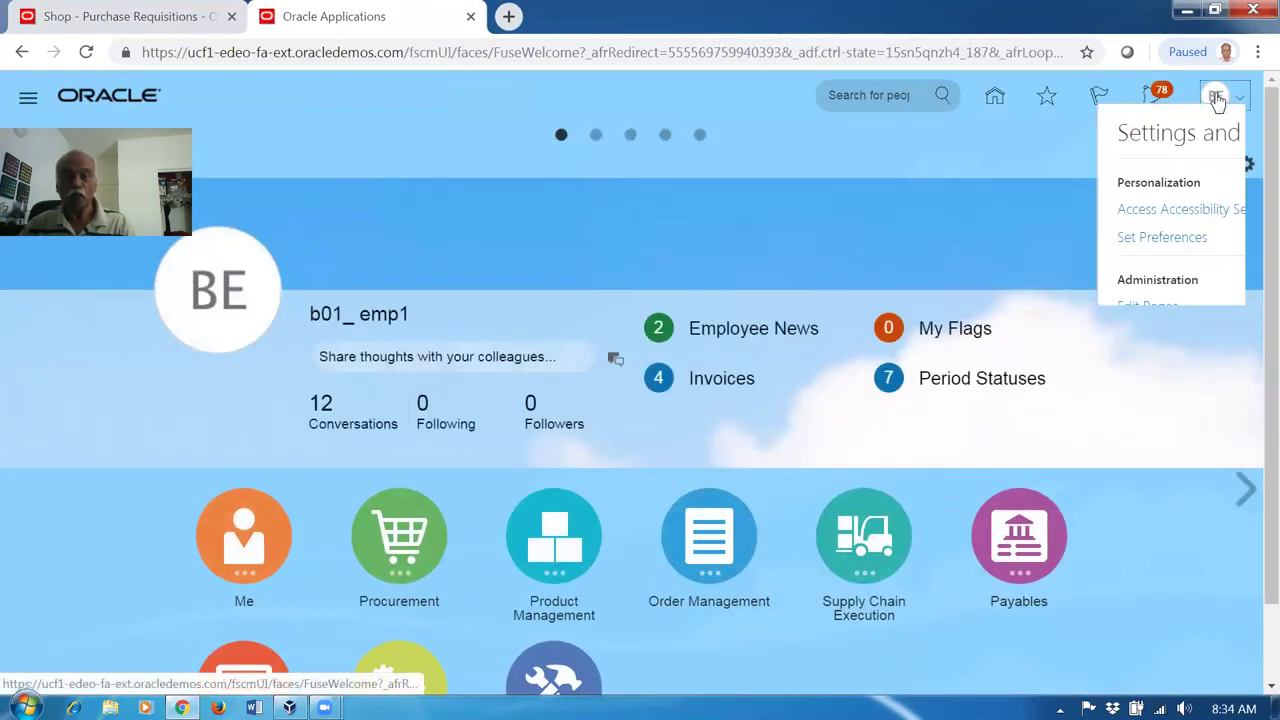
{"action": "left_click", "coordinate": [936, 421]}
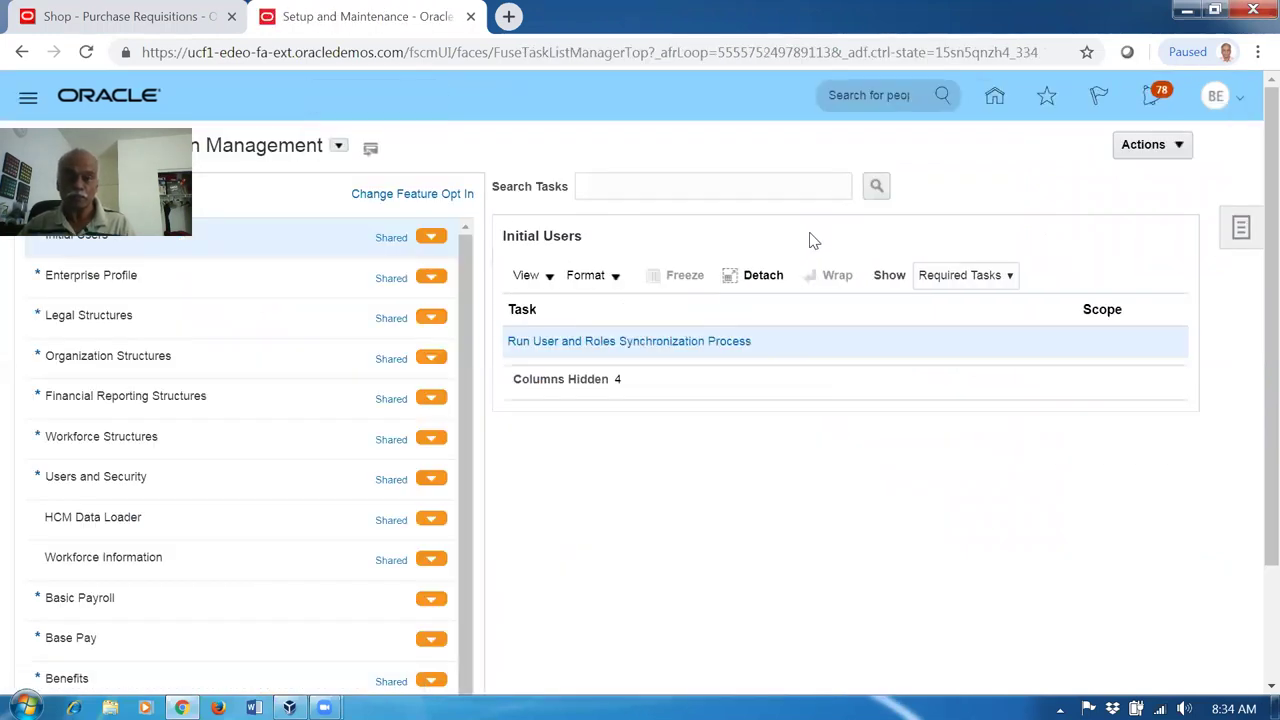
{"action": "left_click", "coordinate": [1238, 229]}
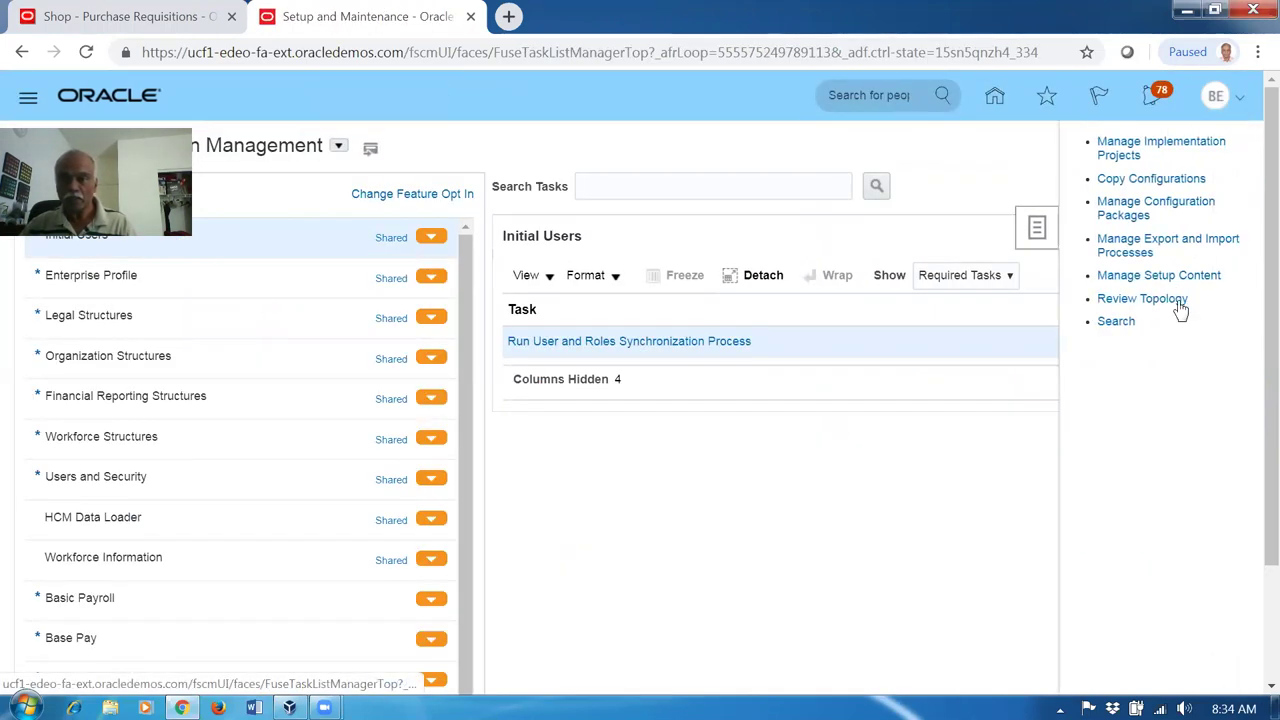
{"action": "left_click", "coordinate": [1110, 328]}
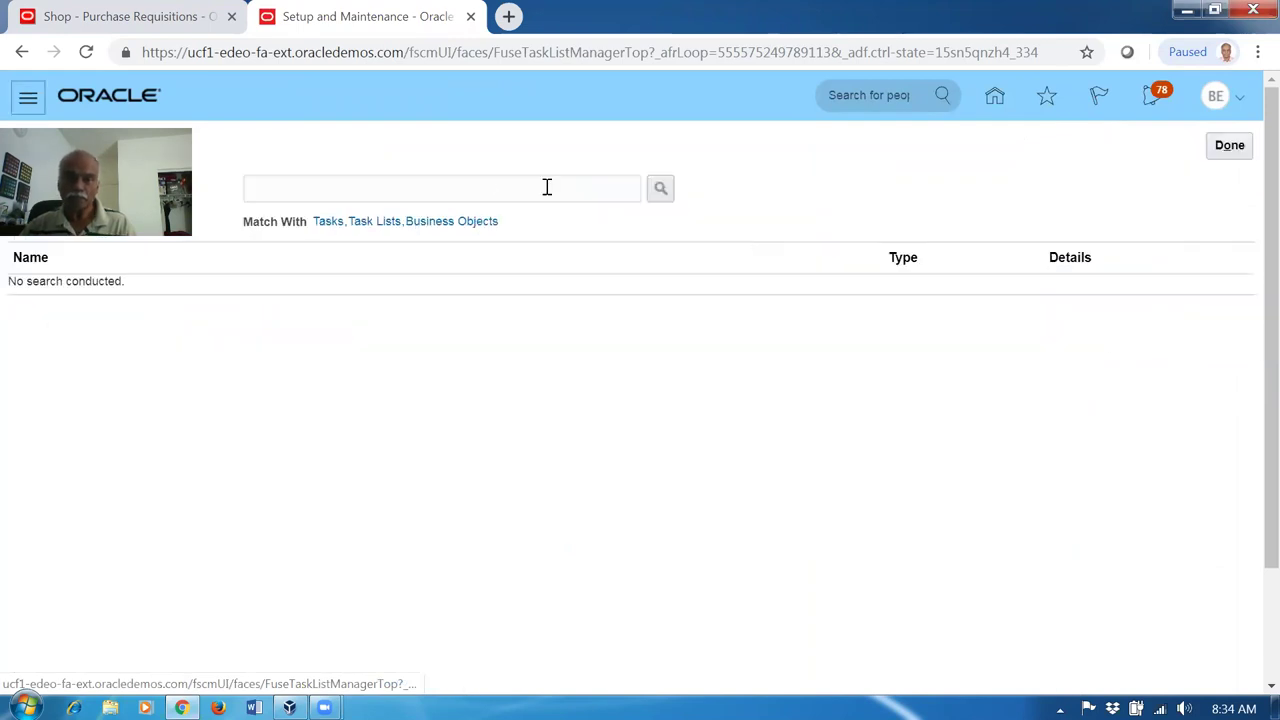
Step: Search the setup tasks for man%req%app% and open Manage Requisition Approvals
{"action": "left_click", "coordinate": [500, 187]}
{"action": "type", "text": "man%req%"}
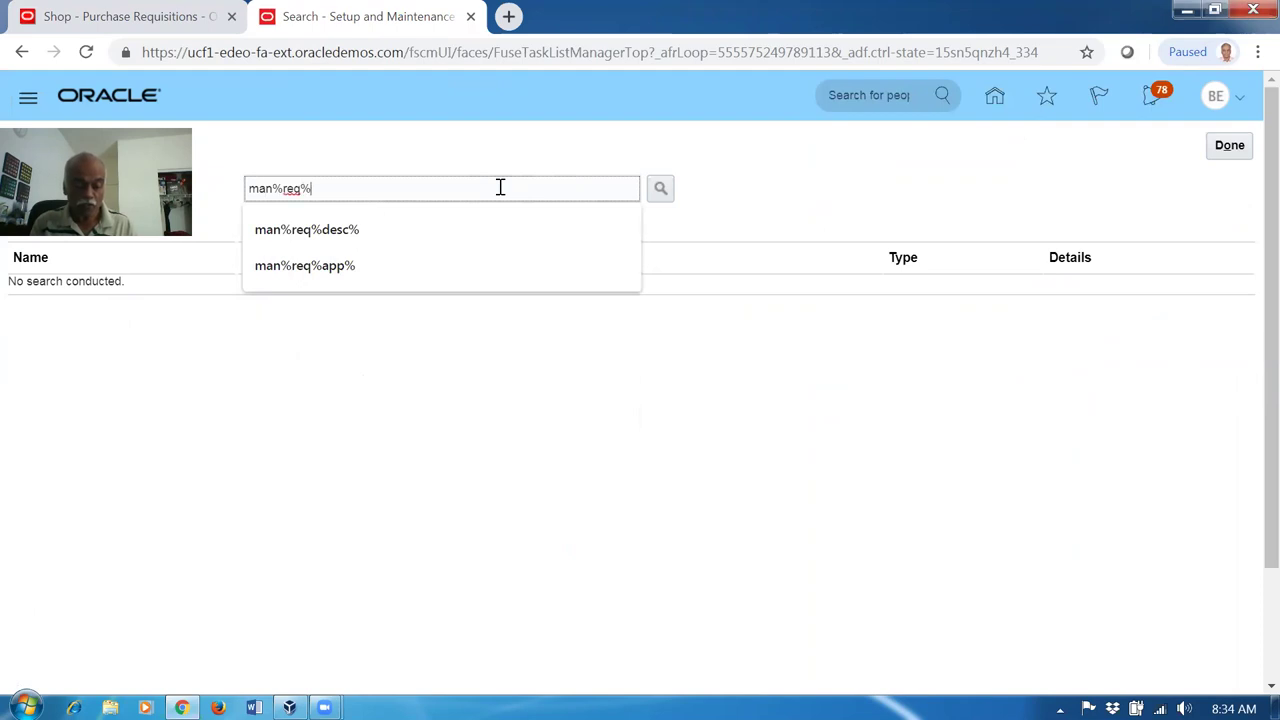
{"action": "type", "text": "app%"}
{"action": "key", "text": "Return"}
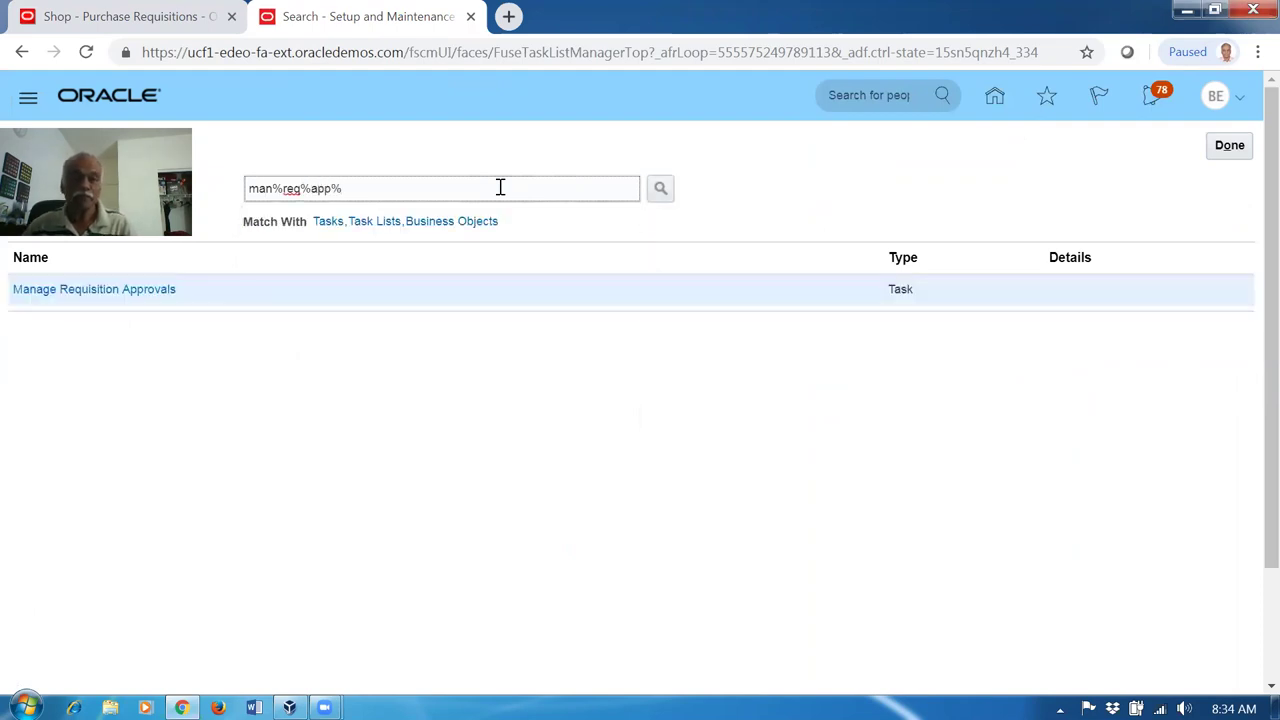
{"action": "left_click", "coordinate": [125, 292]}
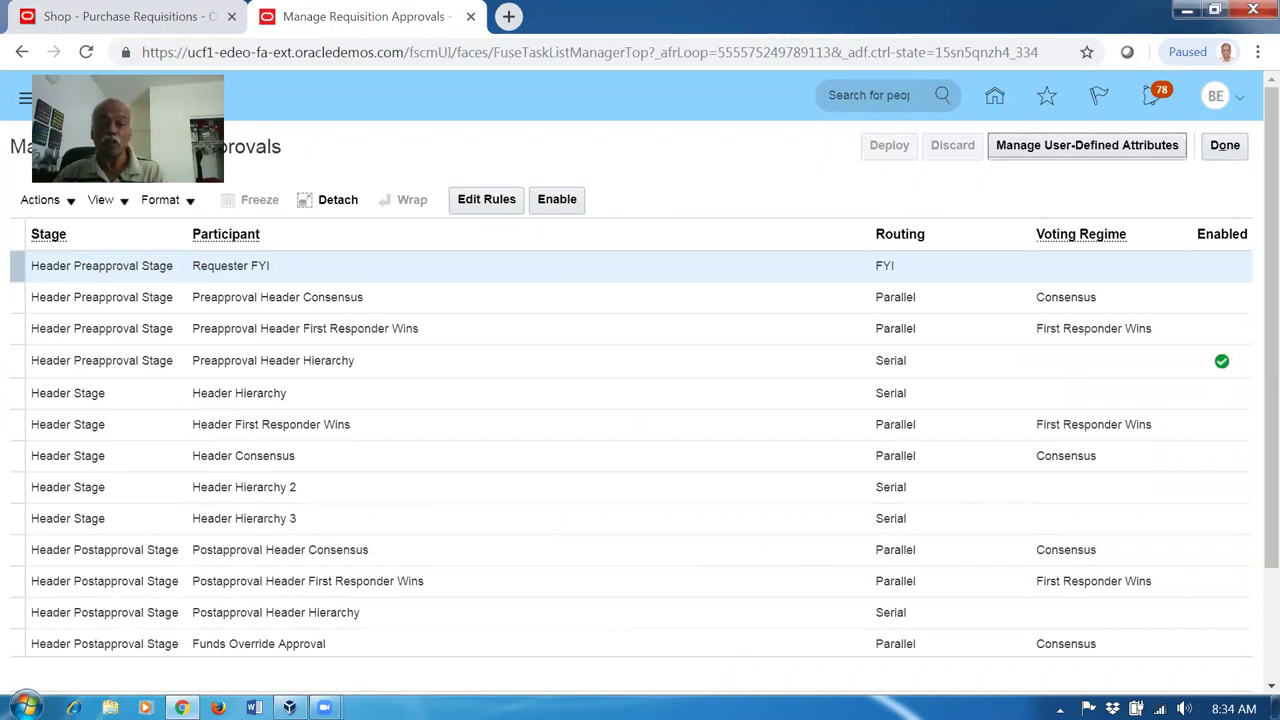
Step: In the Preapproval Header Hierarchy rules, set Action 1 of the c01 Automatic approval rule to Automatic with the outcome Approved
{"action": "left_click", "coordinate": [614, 374]}
{"action": "left_click", "coordinate": [466, 201]}
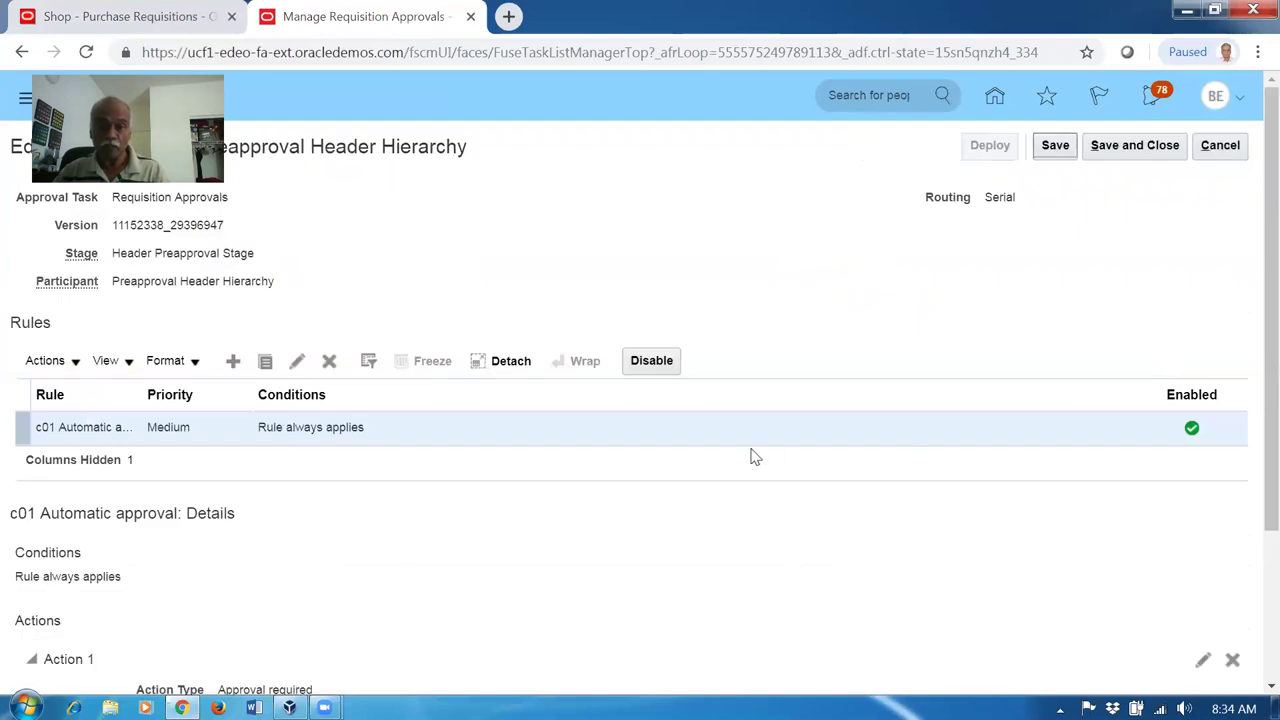
{"action": "left_click", "coordinate": [610, 432]}
{"action": "scroll", "coordinate": [1250, 268], "scroll_direction": "down", "scroll_amount": 2}
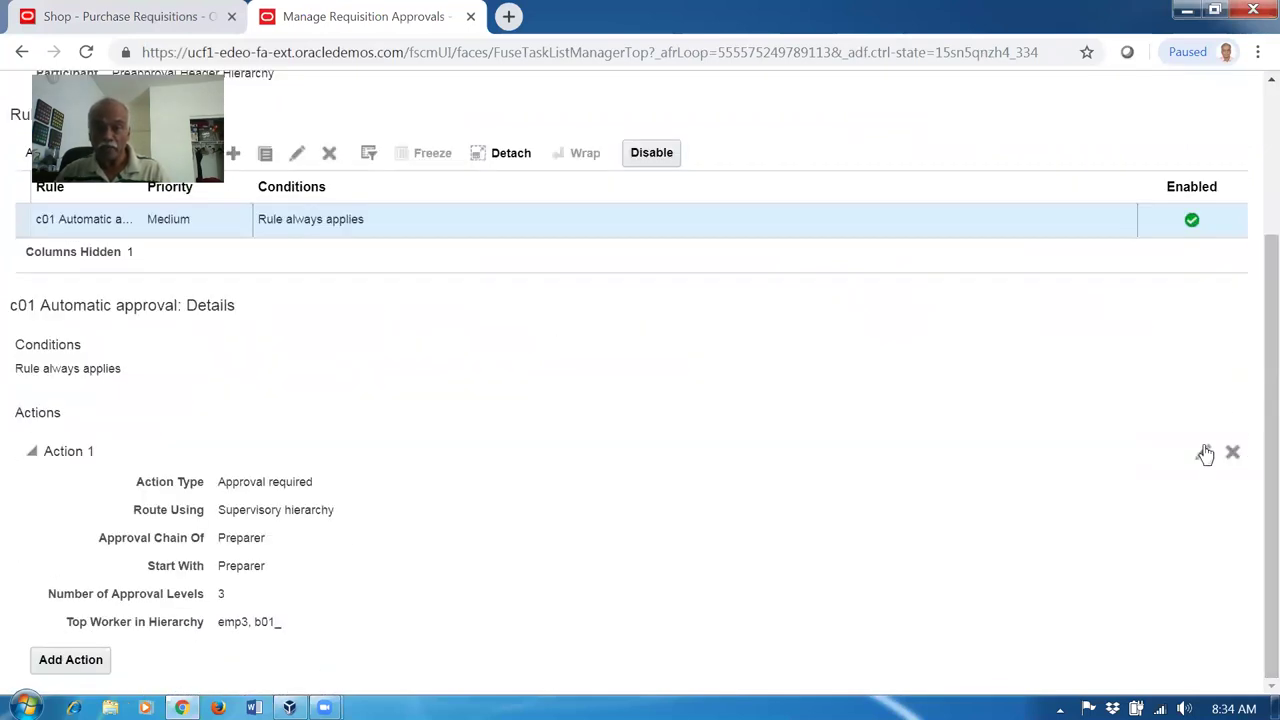
{"action": "left_click", "coordinate": [1205, 453]}
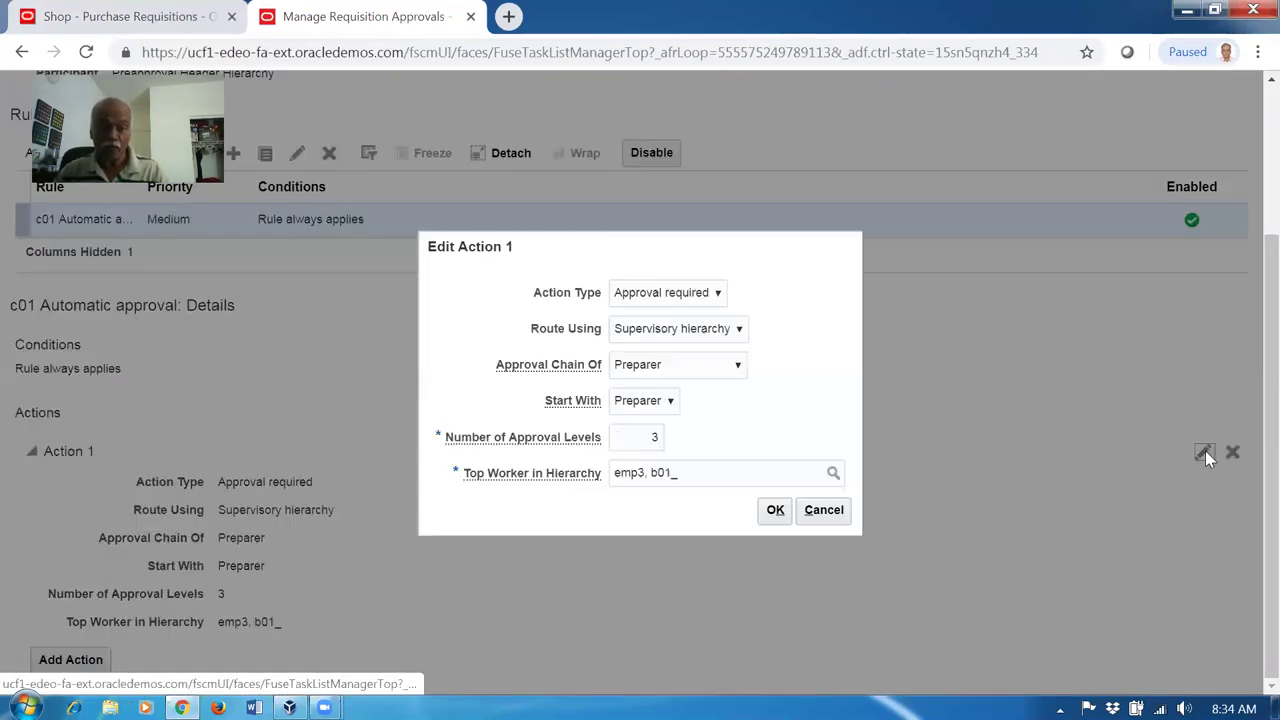
{"action": "left_click", "coordinate": [683, 294]}
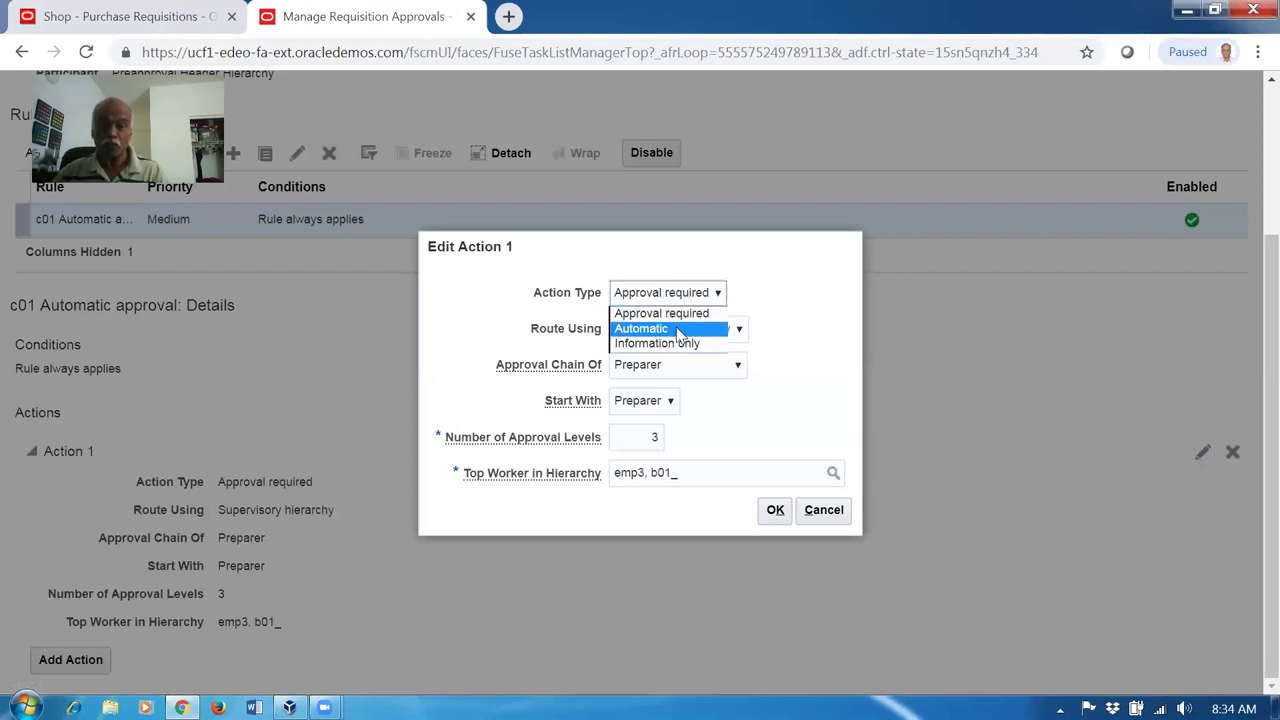
{"action": "left_click", "coordinate": [680, 330]}
{"action": "left_click", "coordinate": [678, 438]}
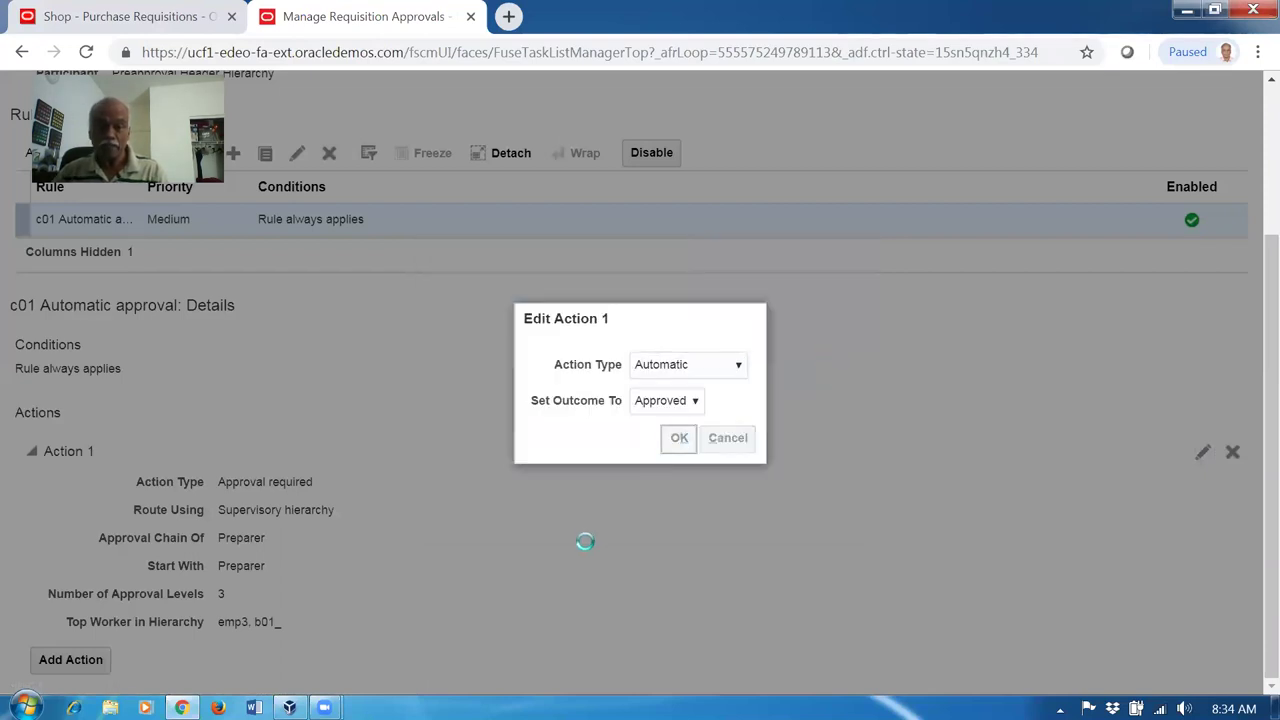
Step: Save the edited Preapproval Header Hierarchy rule and deploy the updated approval rules
{"action": "scroll", "coordinate": [508, 530], "scroll_direction": "up", "scroll_amount": 1}
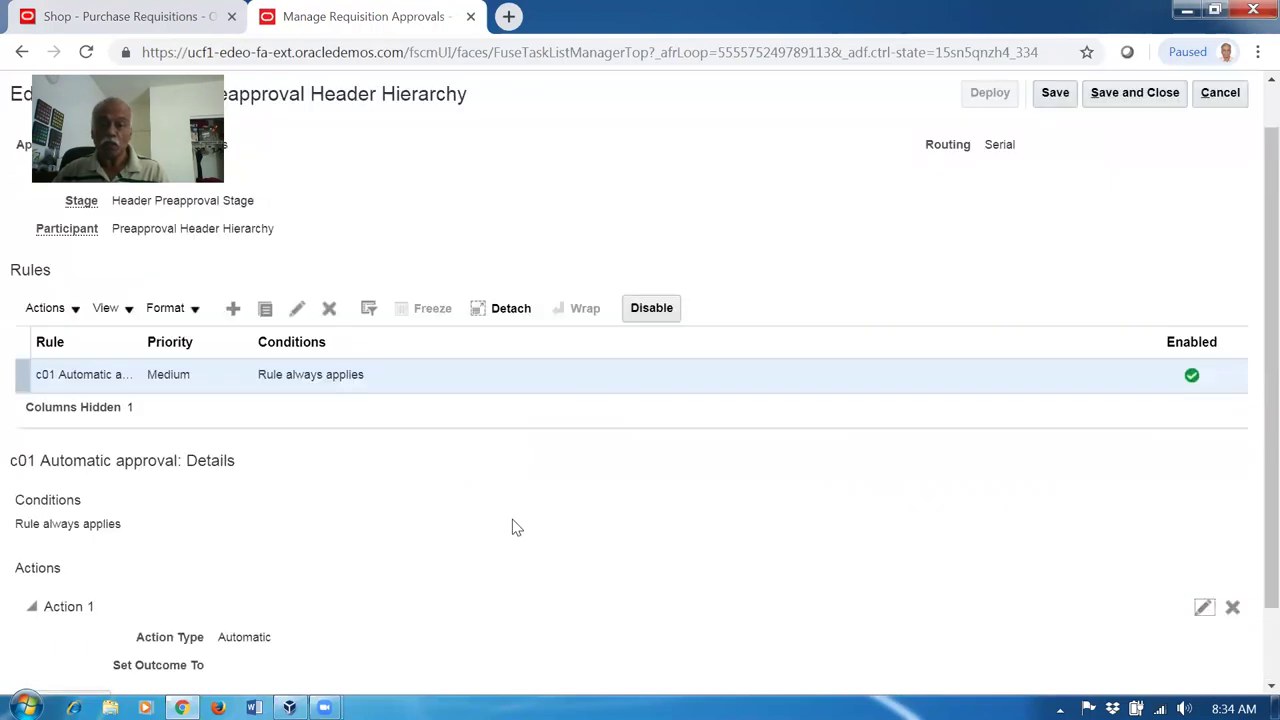
{"action": "scroll", "coordinate": [512, 527], "scroll_direction": "up", "scroll_amount": 1}
{"action": "left_click", "coordinate": [1057, 145]}
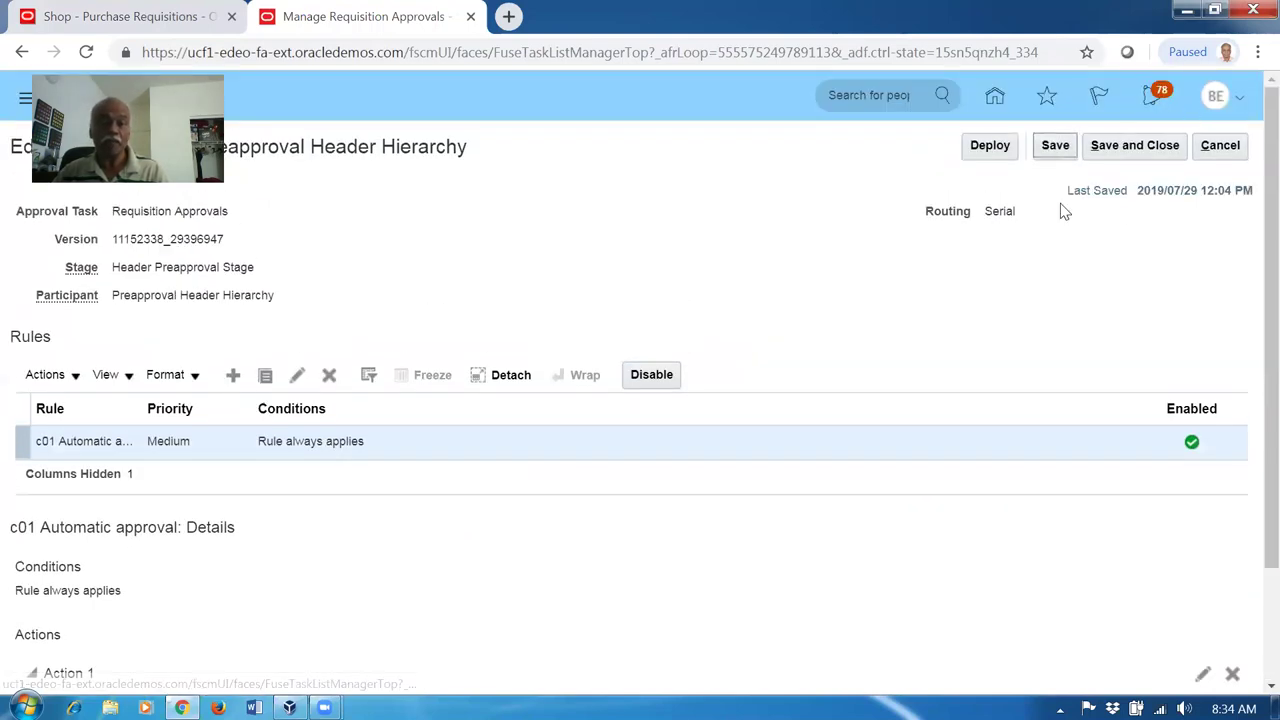
{"action": "left_click", "coordinate": [995, 150]}
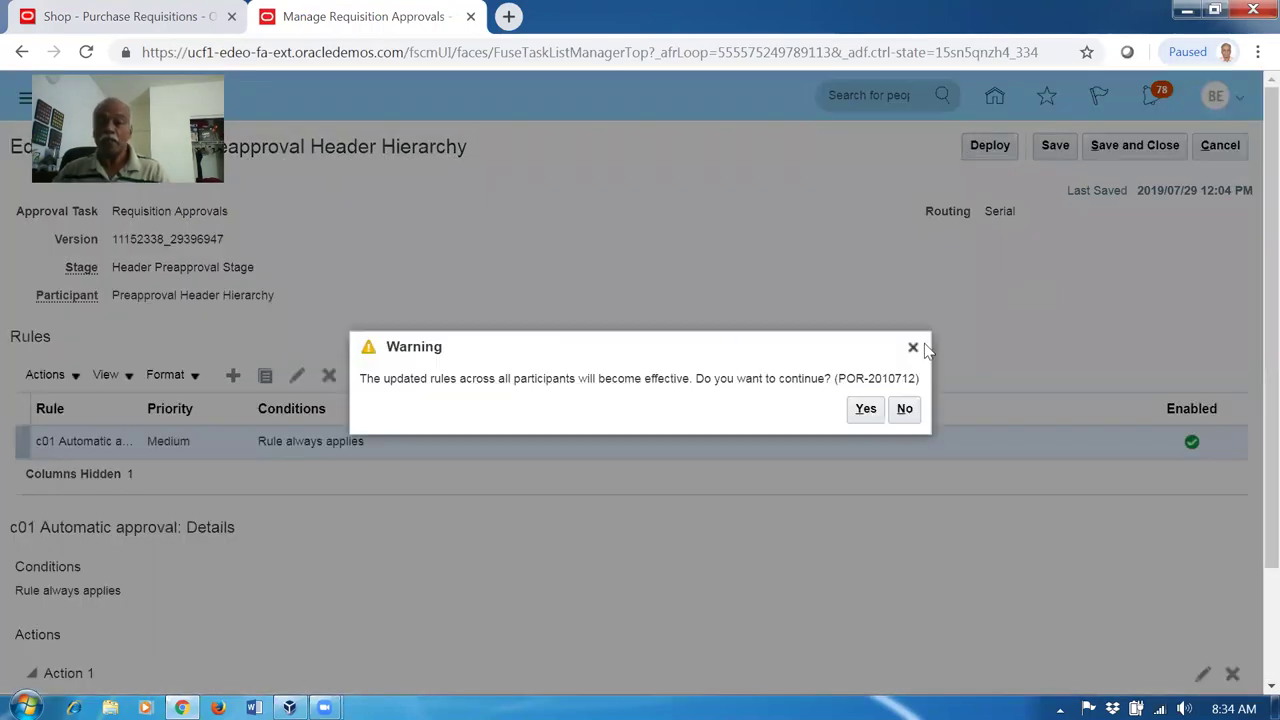
{"action": "left_click", "coordinate": [866, 408]}
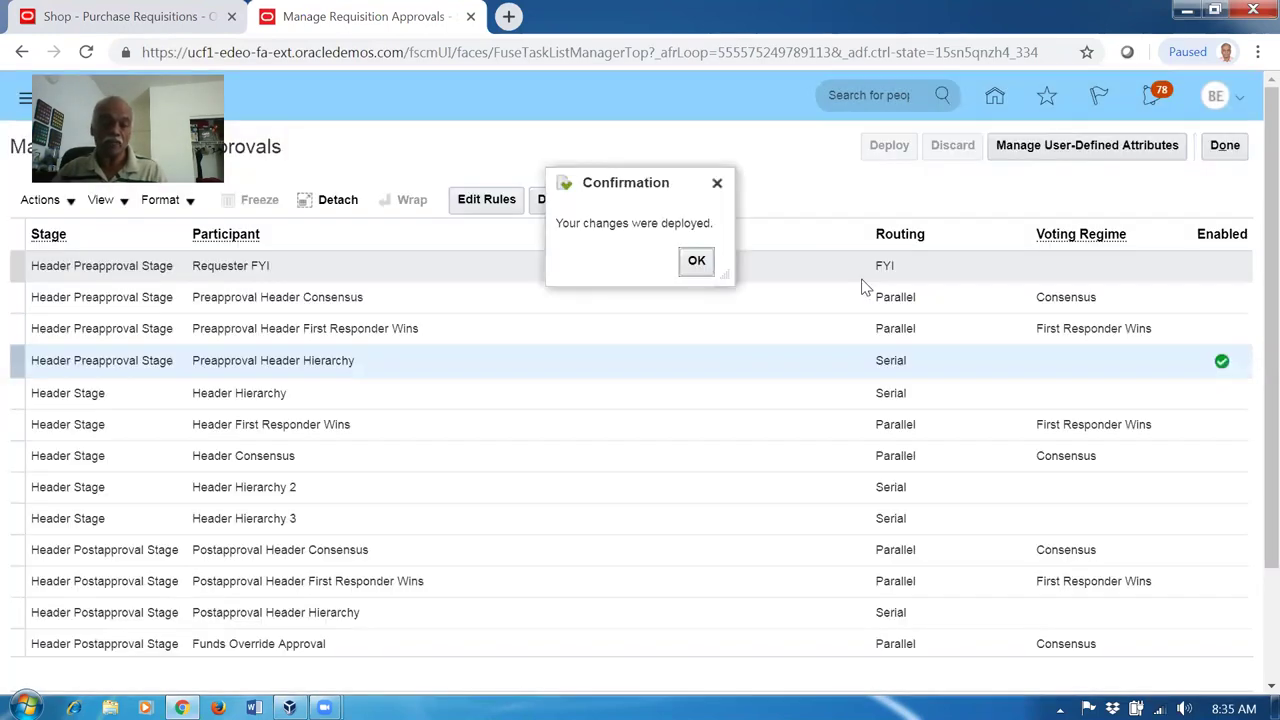
{"action": "left_click", "coordinate": [698, 263]}
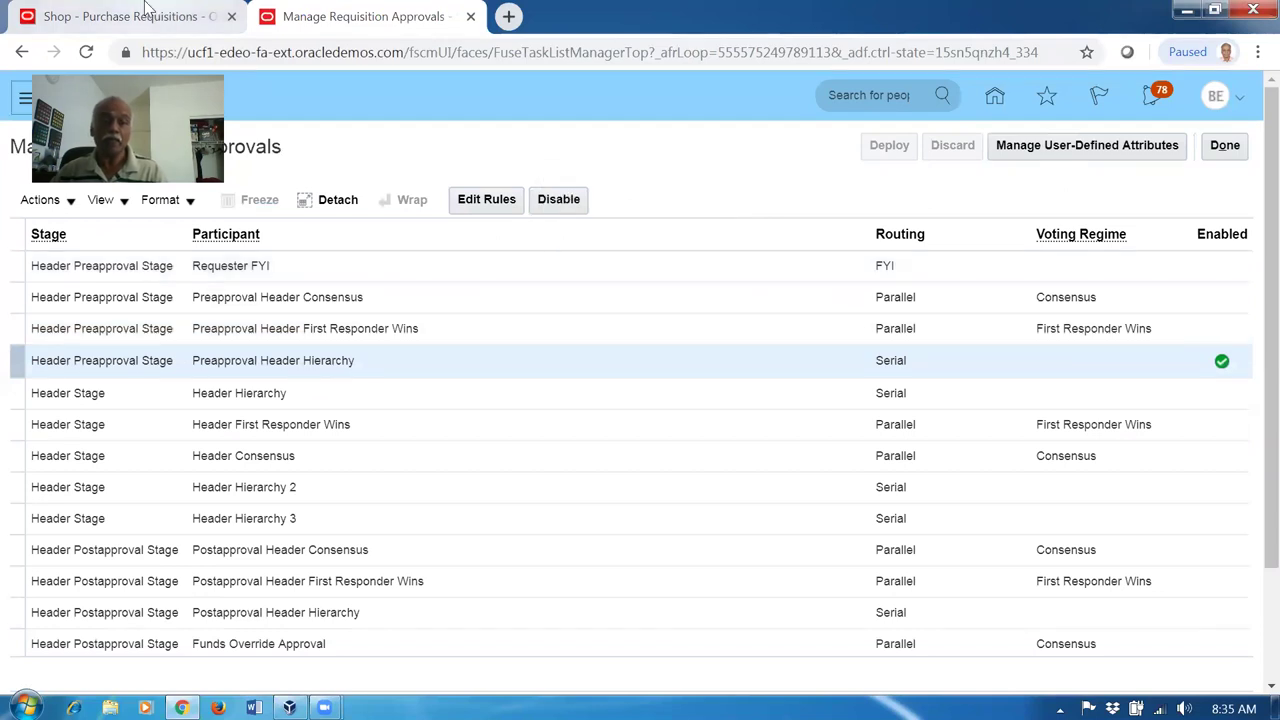
Step: Return to the requisition's approvals page, check the listed approvers, and go back to the previous page
{"action": "left_click", "coordinate": [140, 16]}
{"action": "scroll", "coordinate": [1034, 371], "scroll_direction": "up", "scroll_amount": 2}
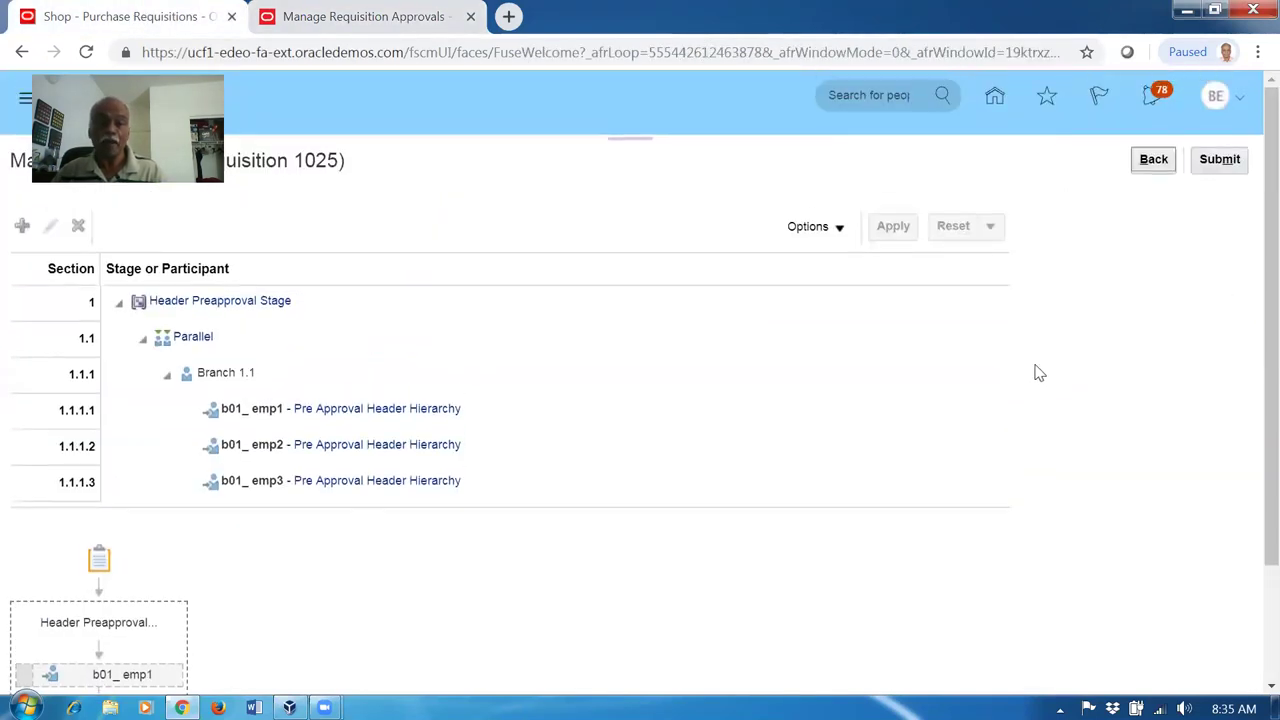
{"action": "scroll", "coordinate": [140, 450], "scroll_direction": "down", "scroll_amount": 2}
{"action": "scroll", "coordinate": [900, 450], "scroll_direction": "up", "scroll_amount": 2}
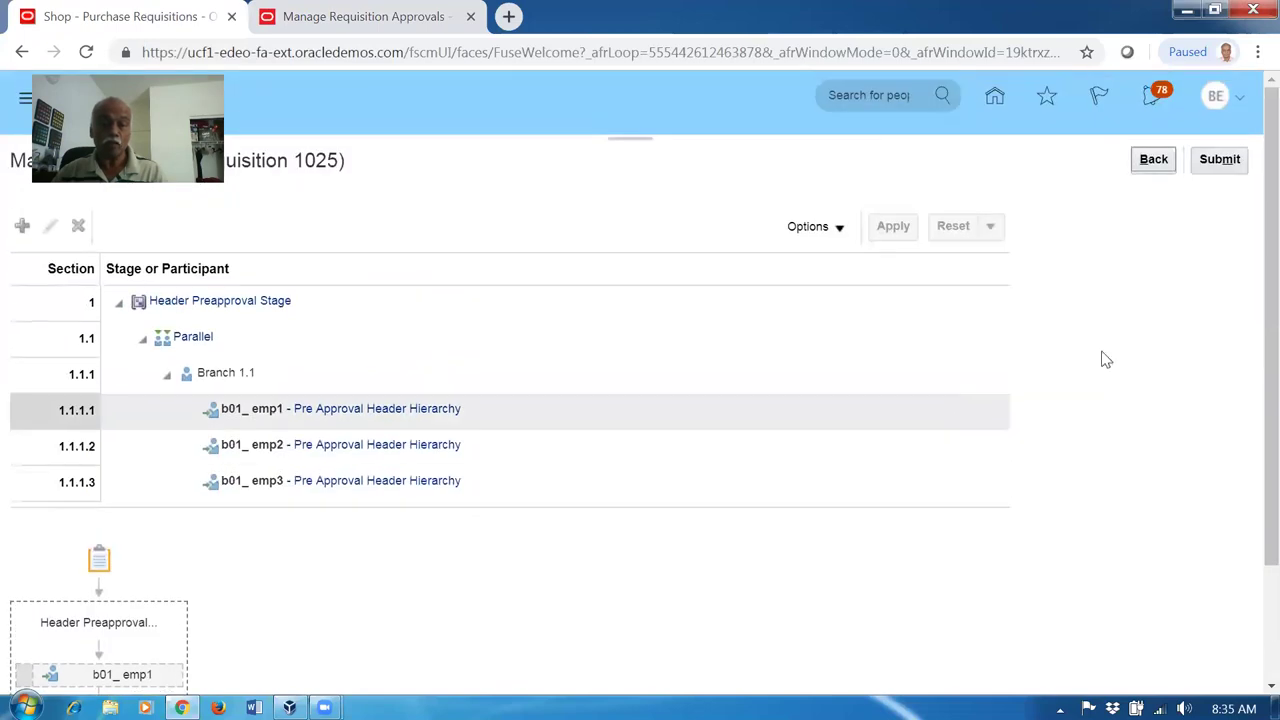
{"action": "left_click", "coordinate": [1153, 160]}
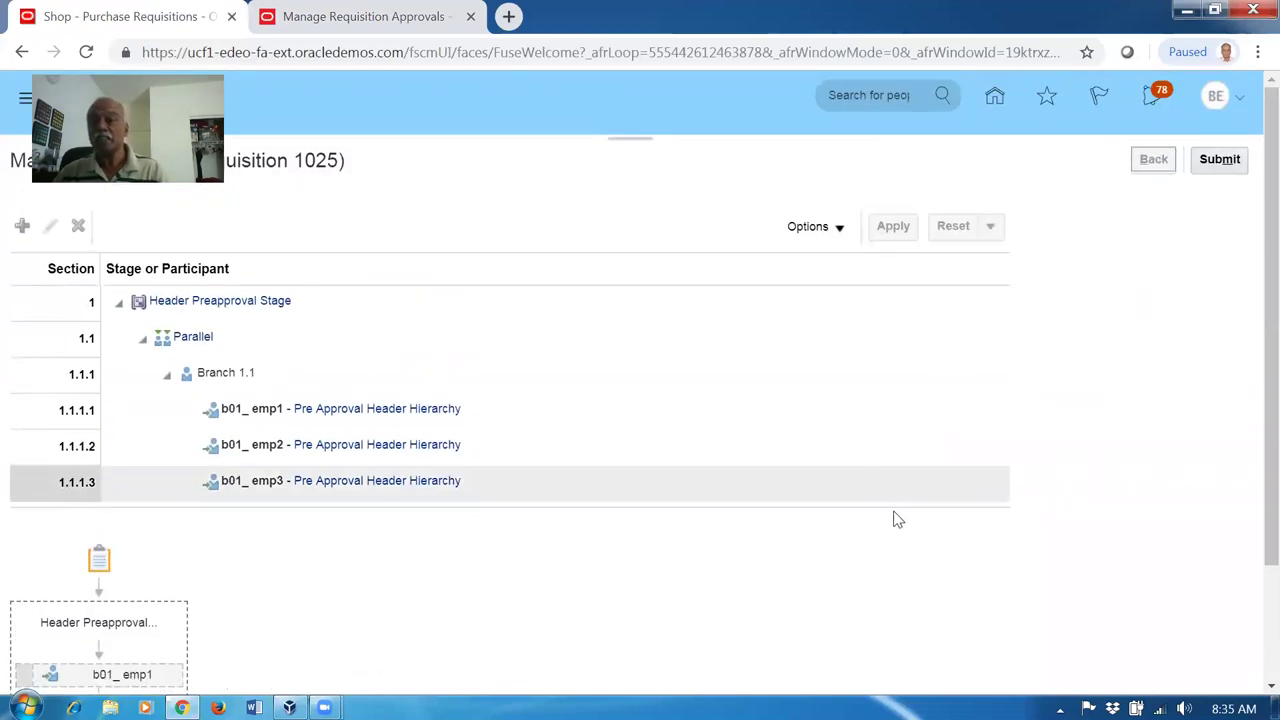
Step: Reload the b01_cost_test requisition's approvals, submit the requisition, and close the confirmation
{"action": "left_click", "coordinate": [1137, 160]}
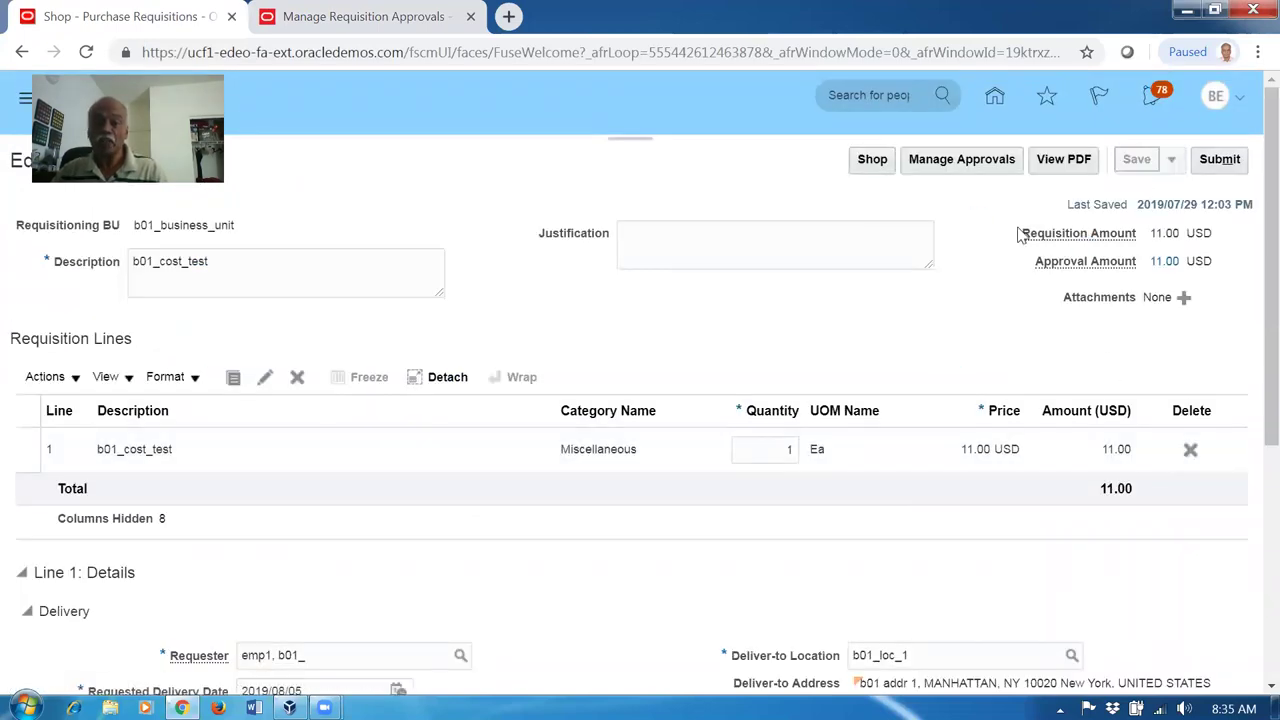
{"action": "left_click", "coordinate": [960, 163]}
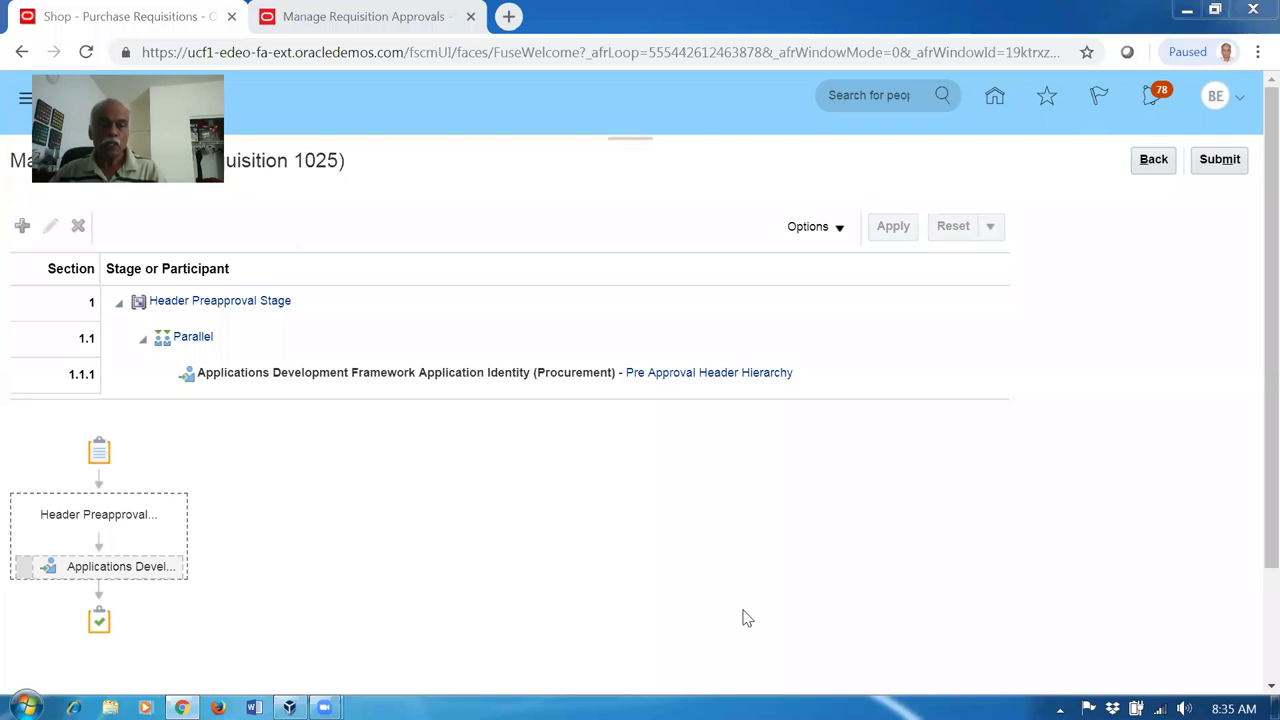
{"action": "left_click", "coordinate": [1228, 165]}
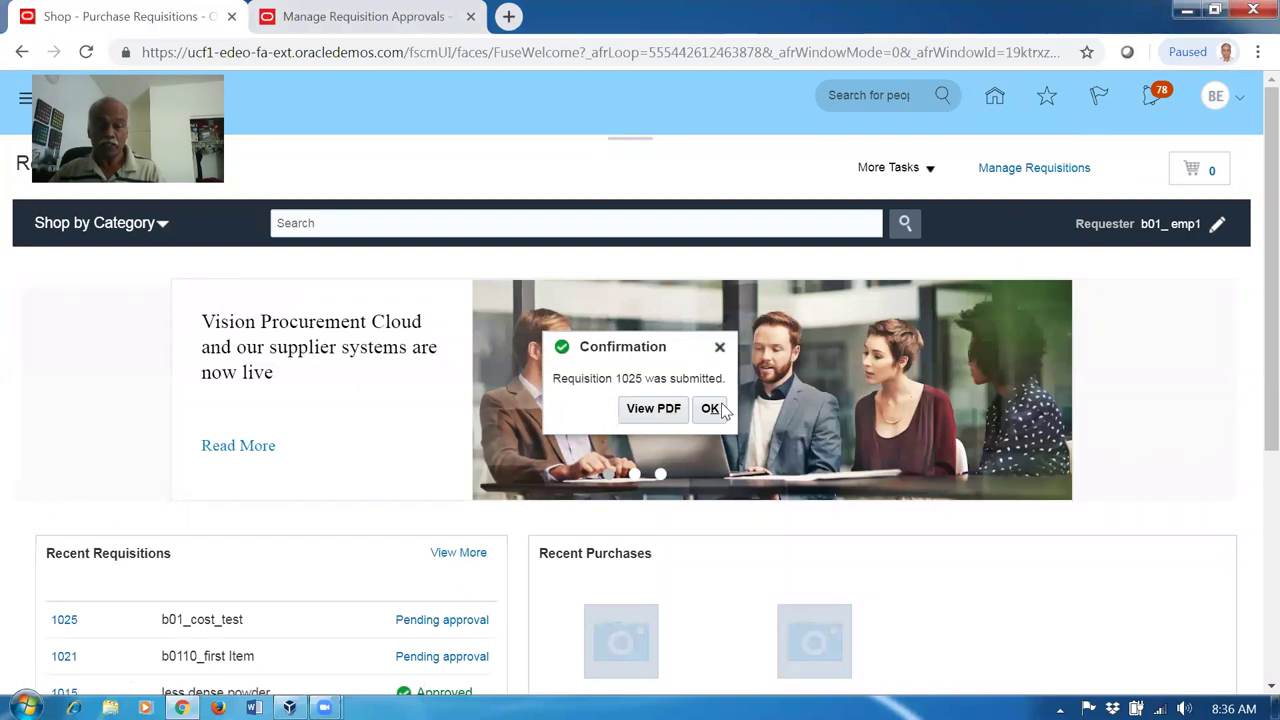
{"action": "left_click", "coordinate": [720, 411]}
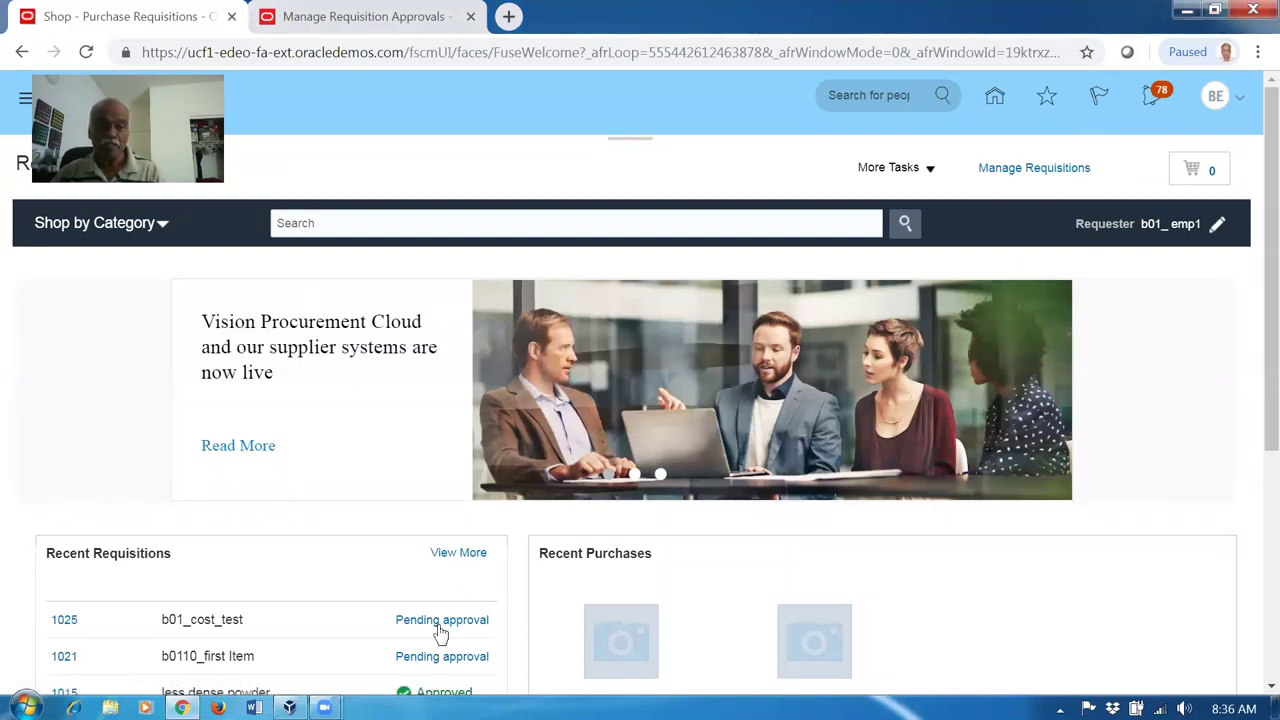
Step: Open the submitted b01_cost_test requisition, check its line's approval status, and return to the recent requisitions
{"action": "left_click", "coordinate": [65, 627]}
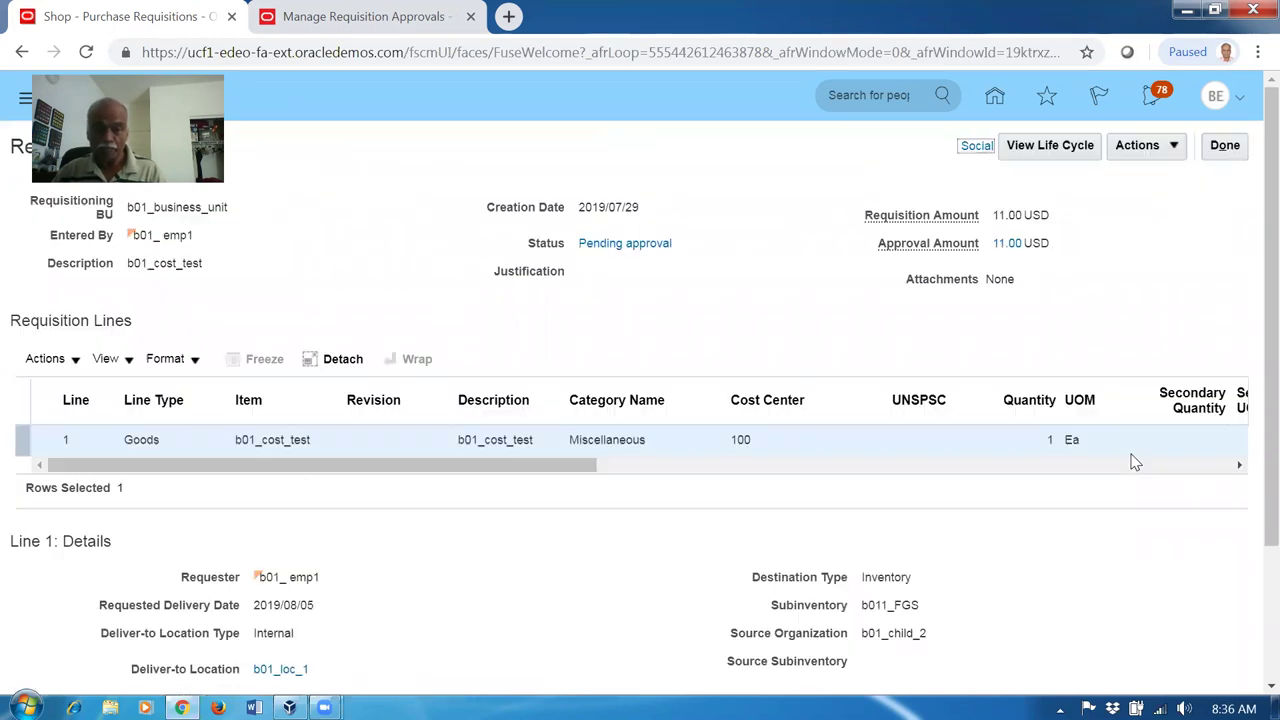
{"action": "left_click_drag", "start_coordinate": [480, 470], "coordinate": [888, 468]}
{"action": "left_click", "coordinate": [916, 442]}
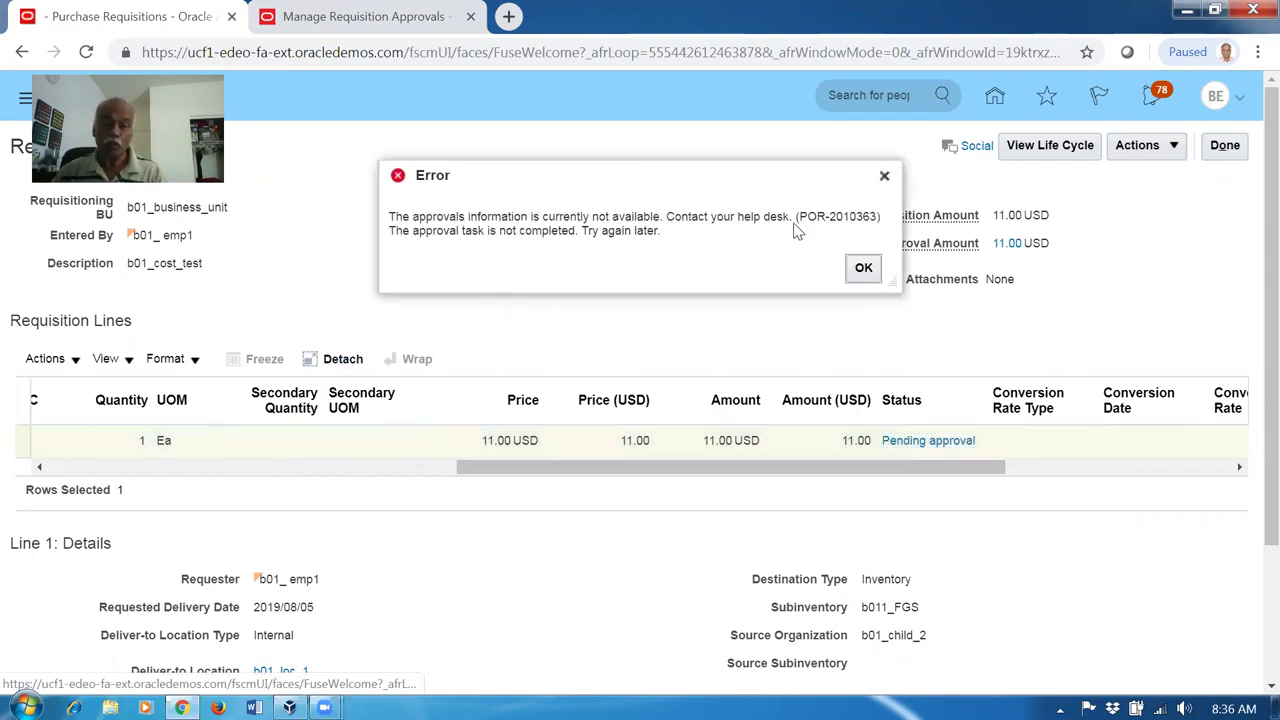
{"action": "left_click", "coordinate": [862, 268]}
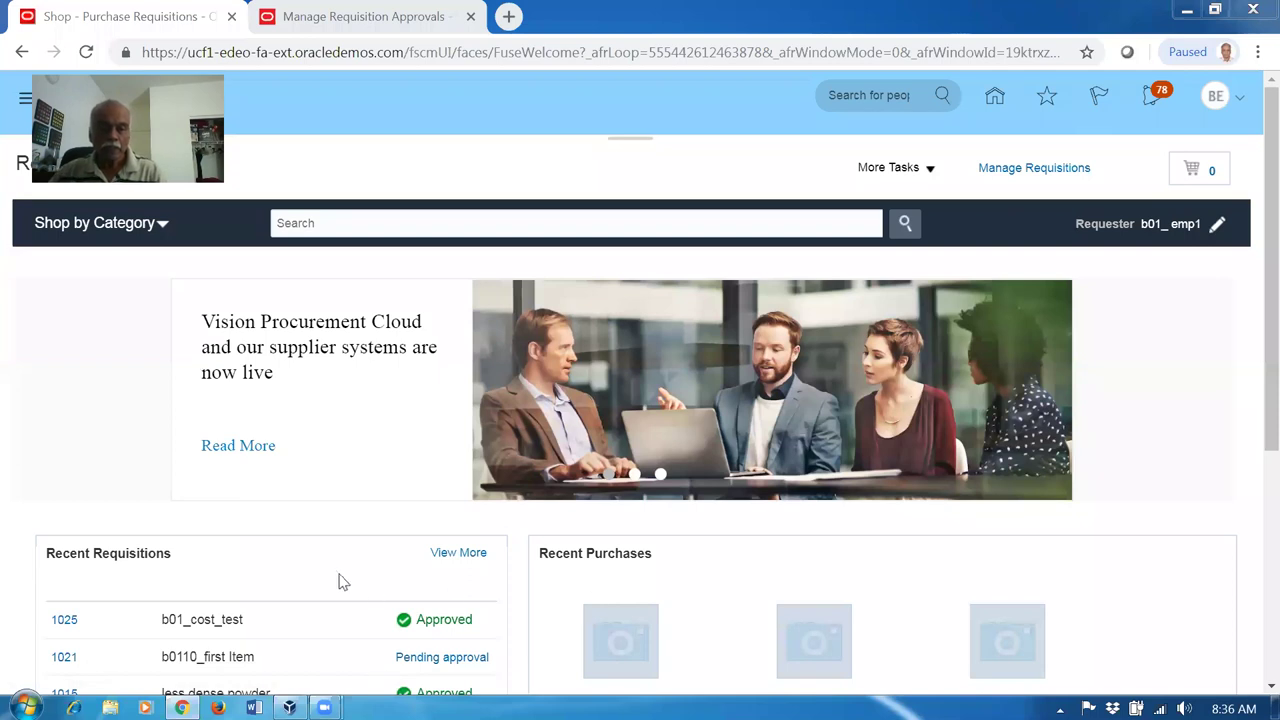
Step: Reopen the b01_cost_test requisition, review its status, delivery and billing details, and return to the requisitions overview
{"action": "left_click", "coordinate": [59, 622]}
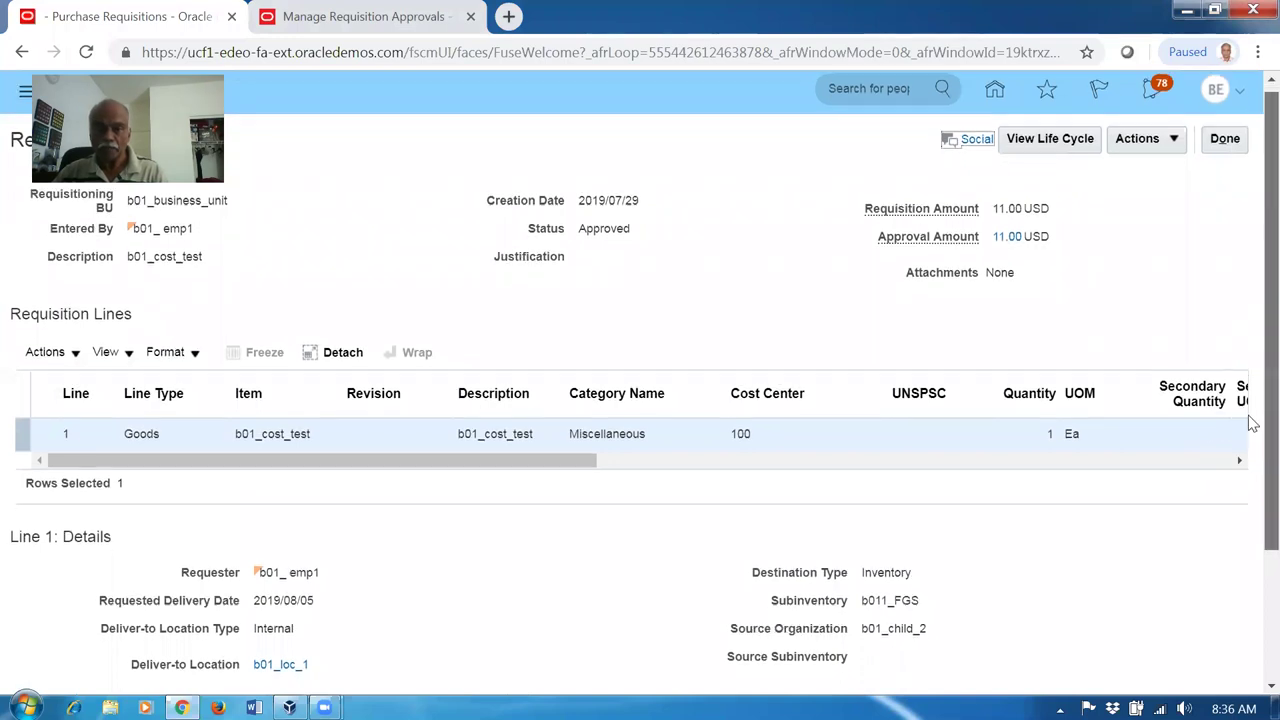
{"action": "scroll", "coordinate": [1252, 495], "scroll_direction": "down", "scroll_amount": 2}
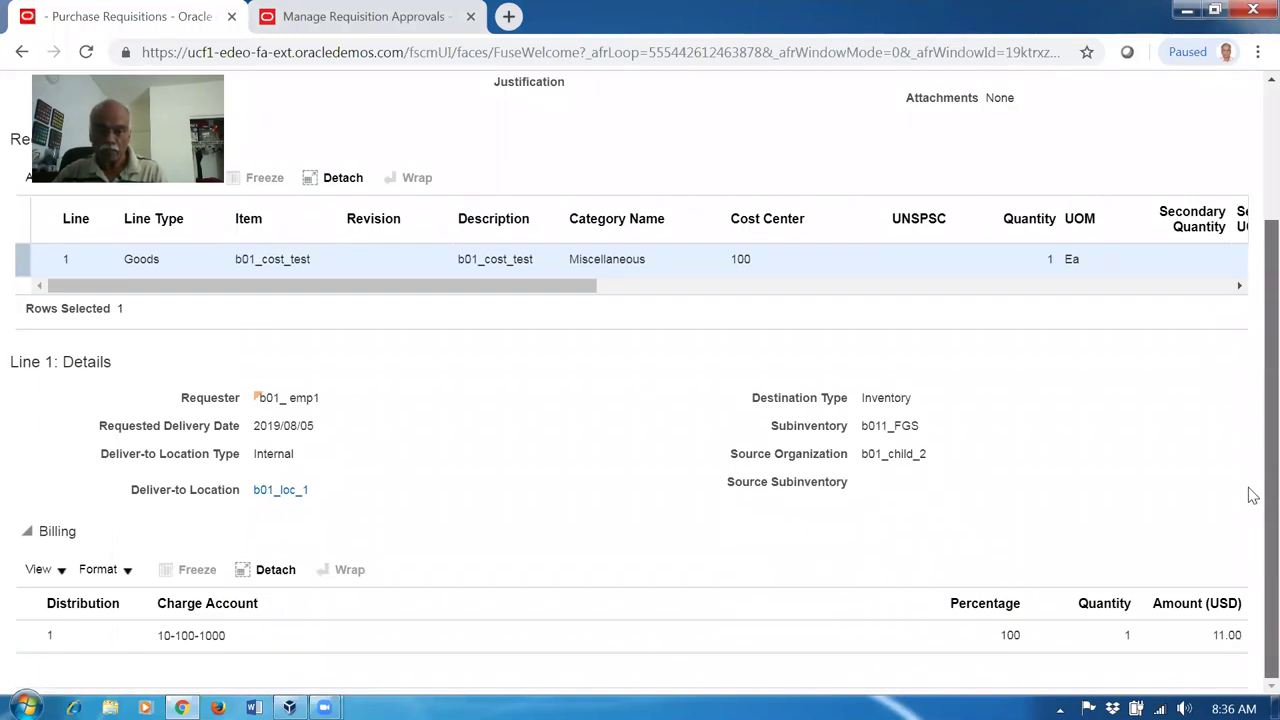
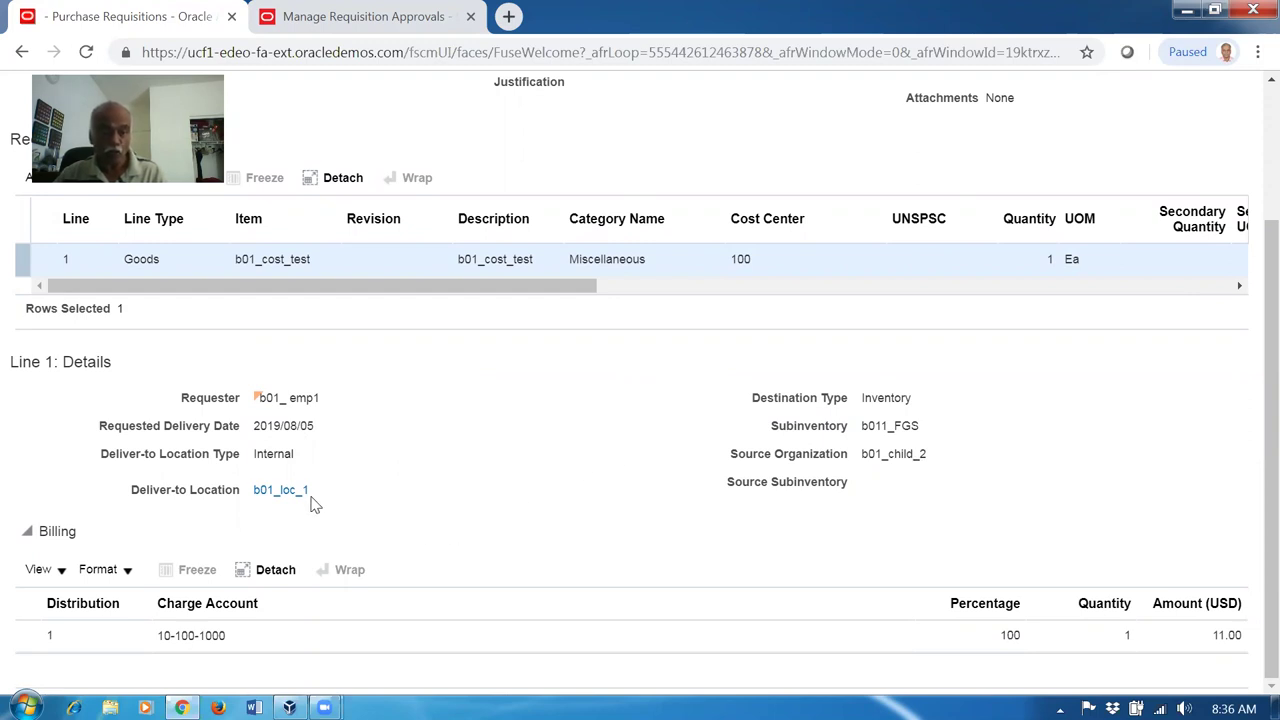
{"action": "scroll", "coordinate": [405, 510], "scroll_direction": "up", "scroll_amount": 2}
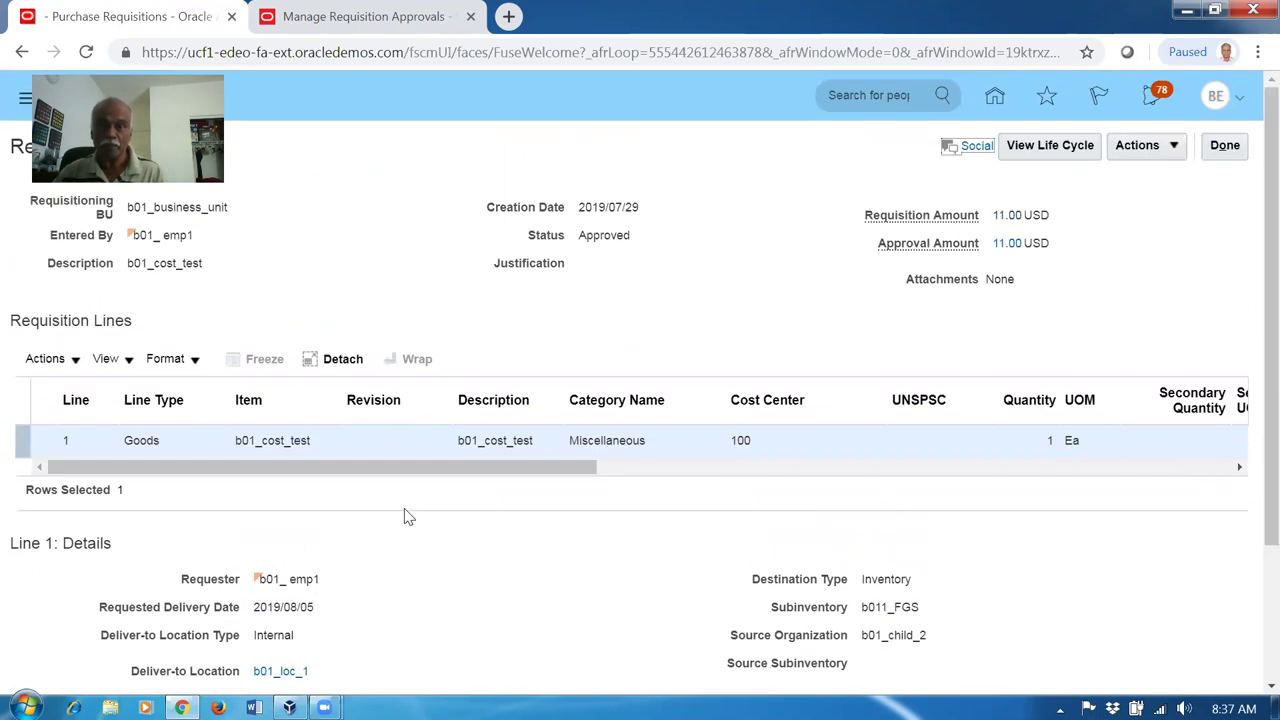
{"action": "left_click", "coordinate": [1160, 148]}
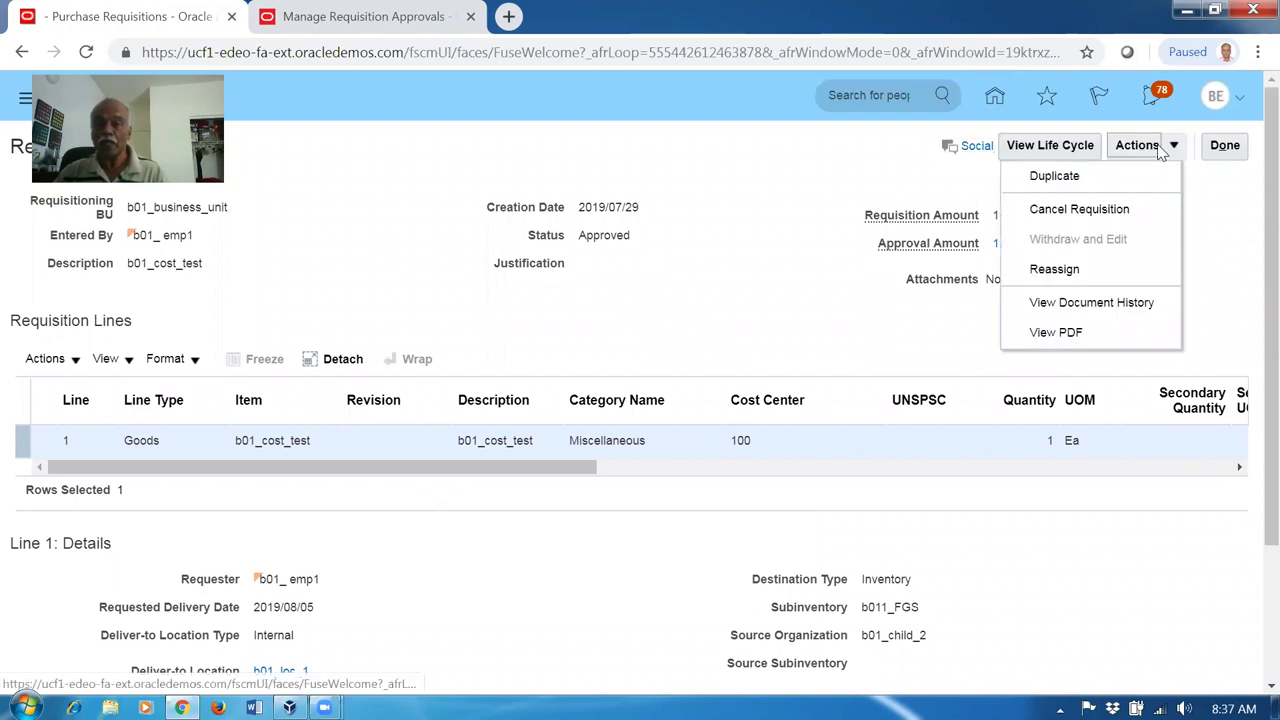
{"action": "left_click", "coordinate": [1224, 149]}
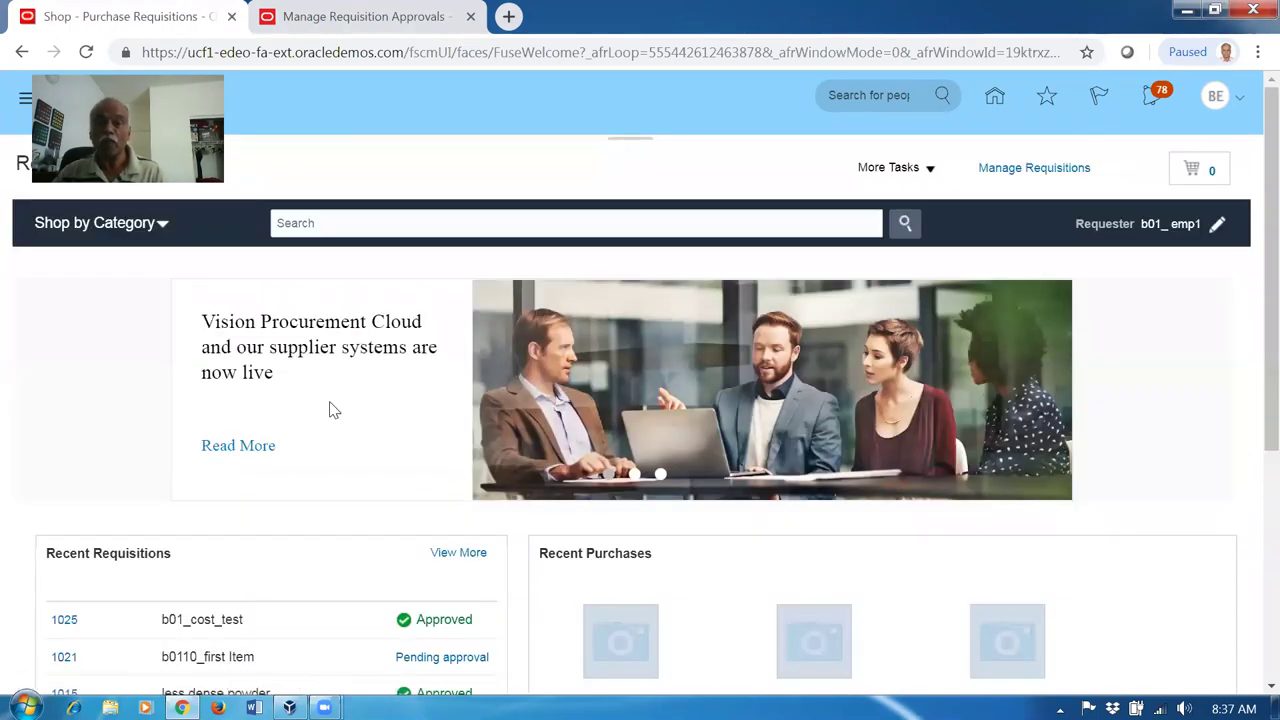
Step: Go to Inventory Management under Supply Chain Execution and open the Manage Transfer Orders task
{"action": "left_click", "coordinate": [995, 97]}
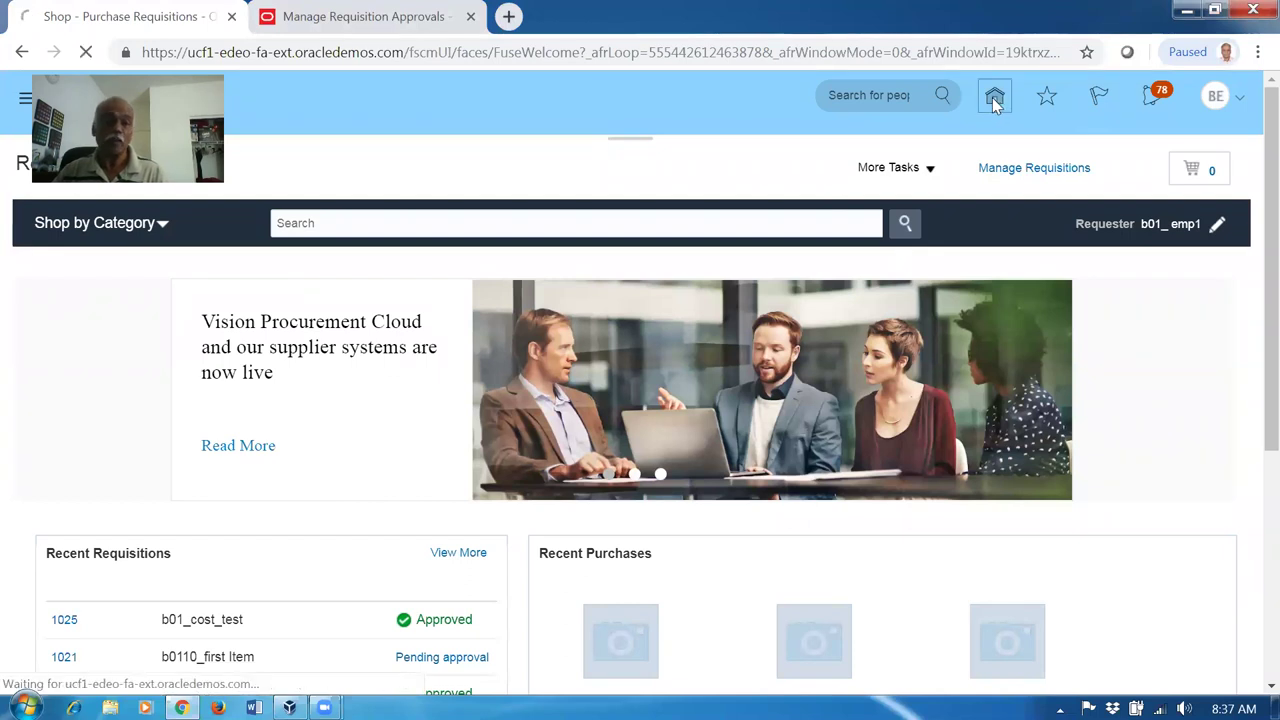
{"action": "scroll", "coordinate": [550, 352], "scroll_direction": "down", "scroll_amount": 2}
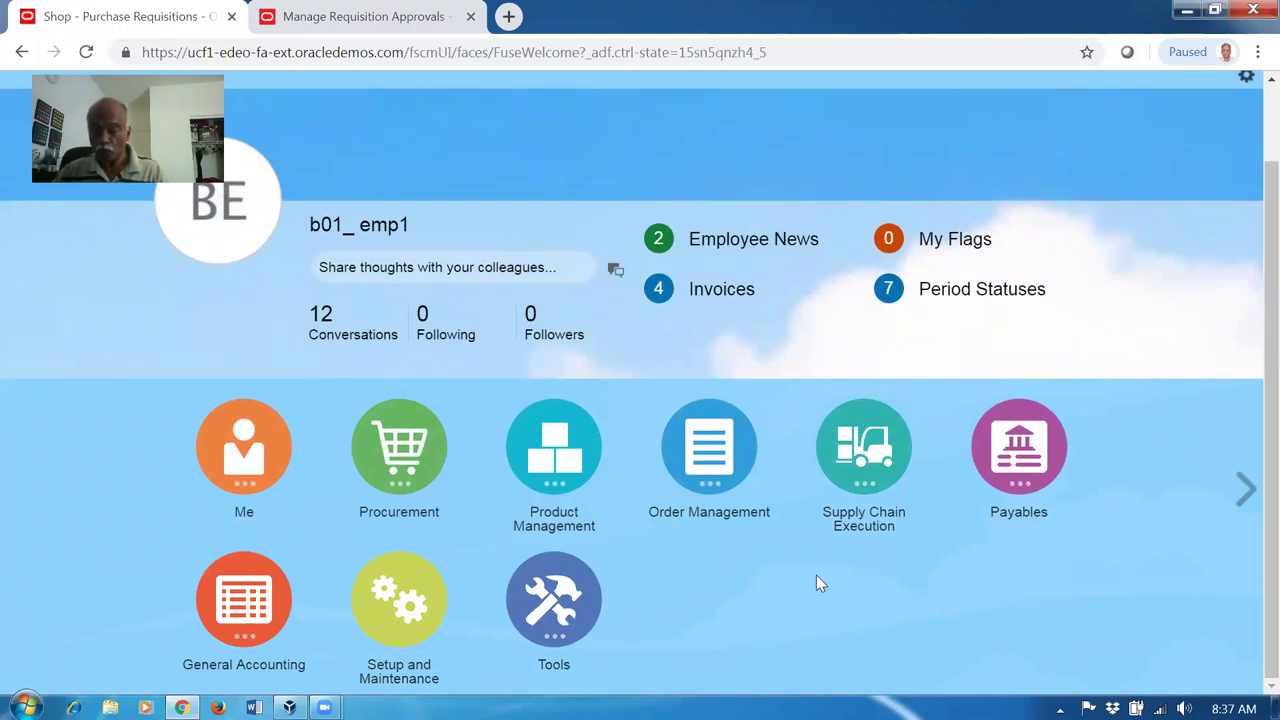
{"action": "left_click", "coordinate": [880, 463]}
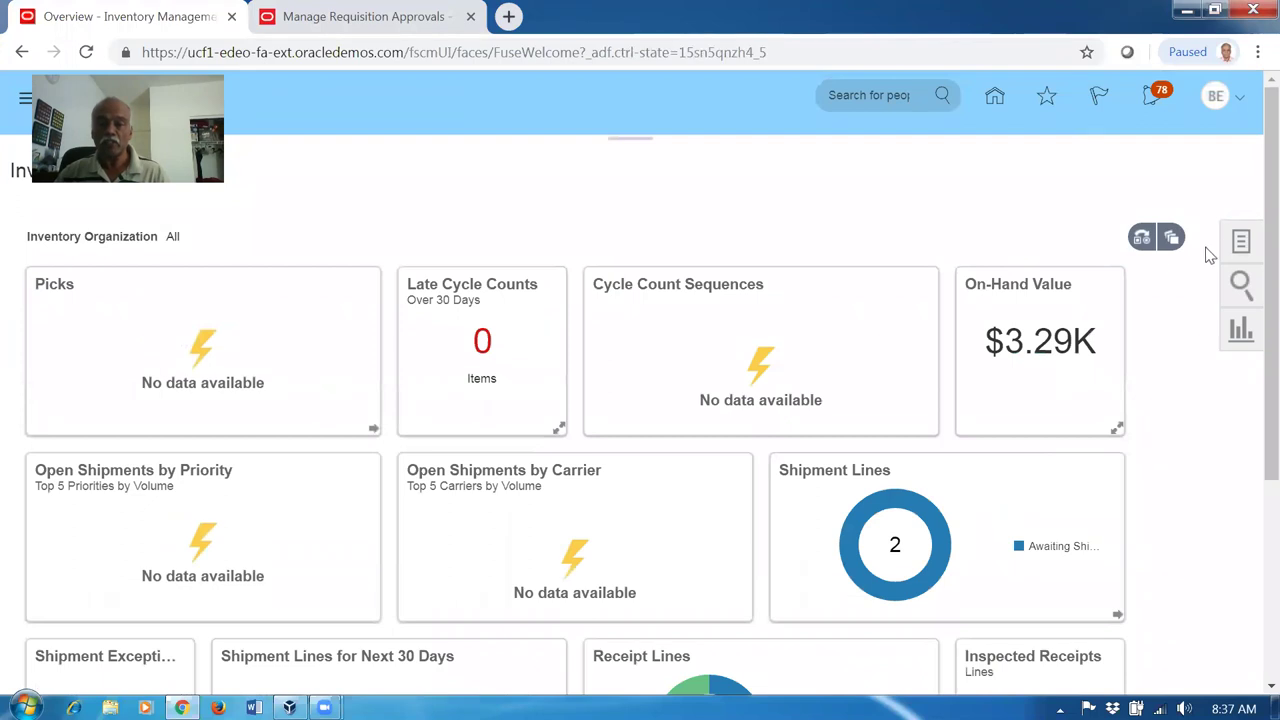
{"action": "left_click", "coordinate": [1247, 249]}
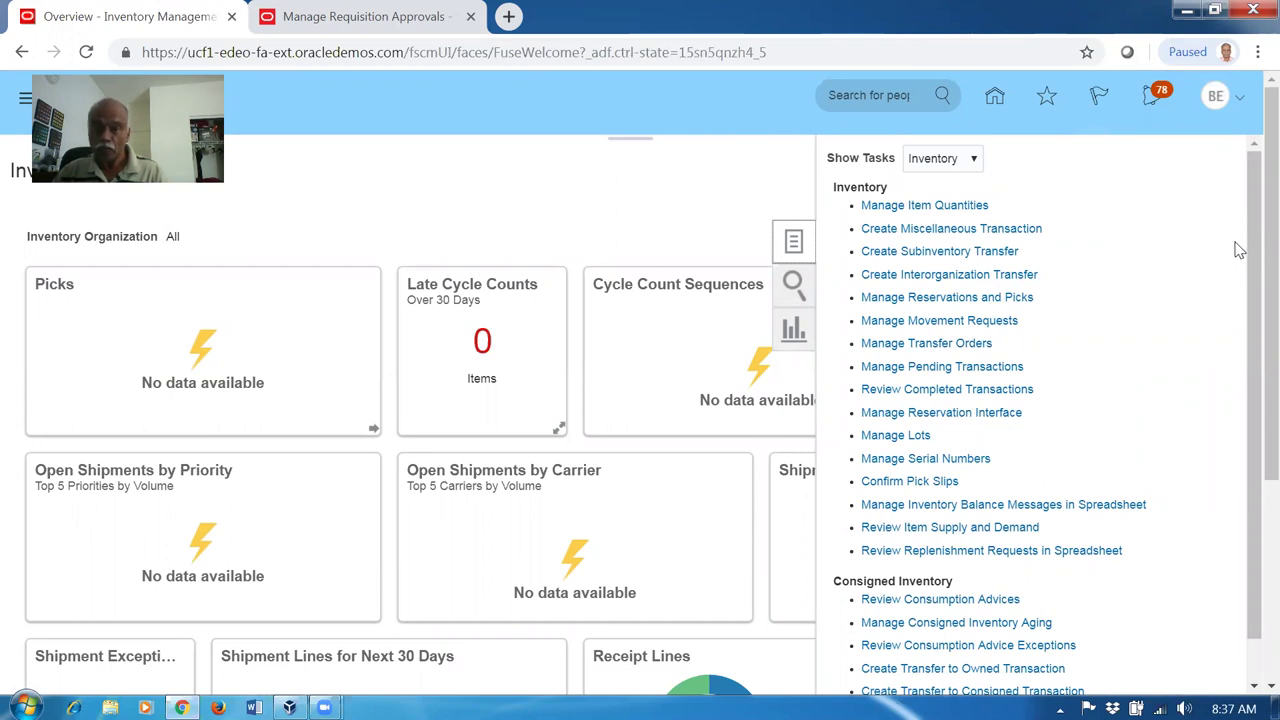
{"action": "left_click", "coordinate": [950, 346]}
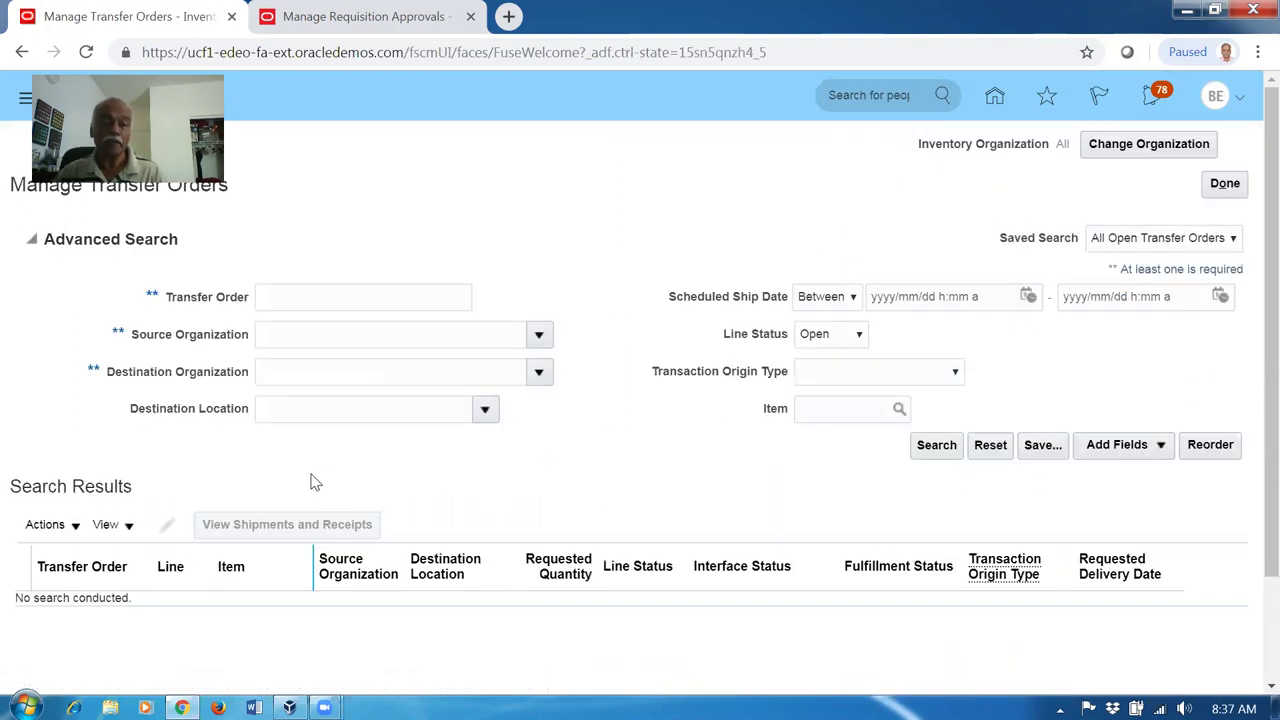
Step: Search the open transfer orders for destination organization B011 and rerun the search to refresh the list
{"action": "left_click", "coordinate": [336, 372]}
{"action": "type", "text": "B011"}
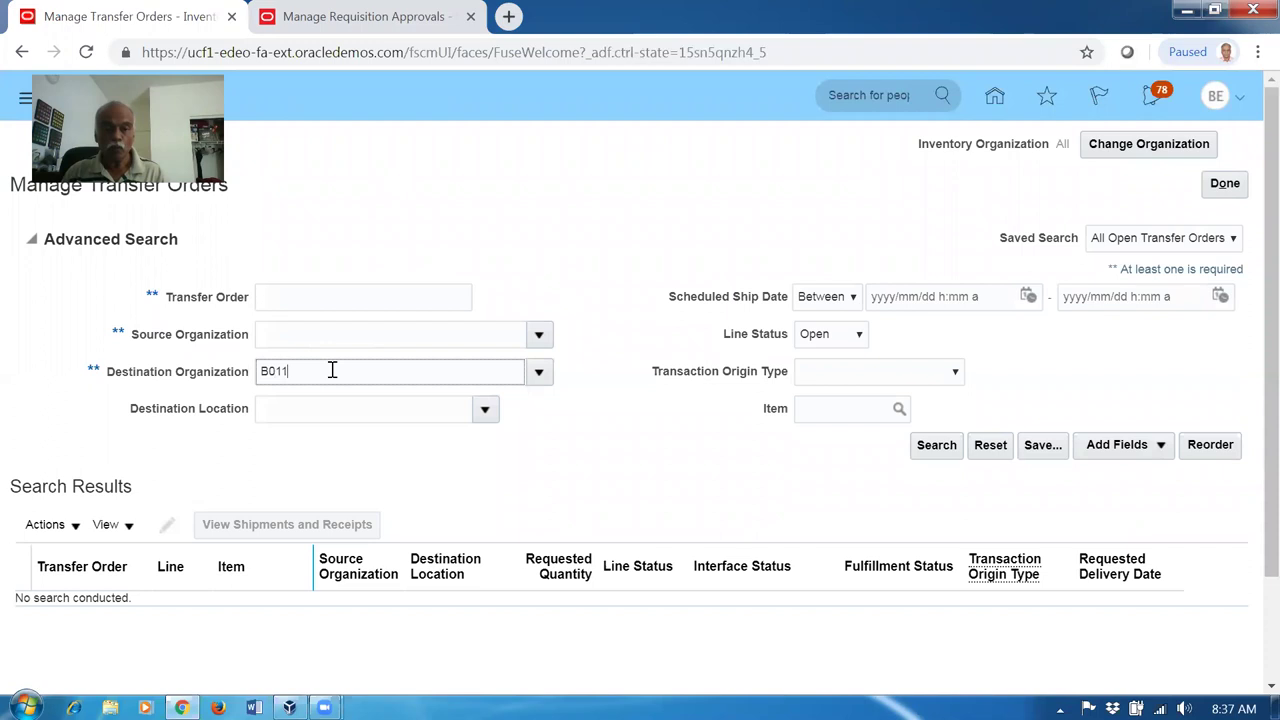
{"action": "key", "text": "Tab"}
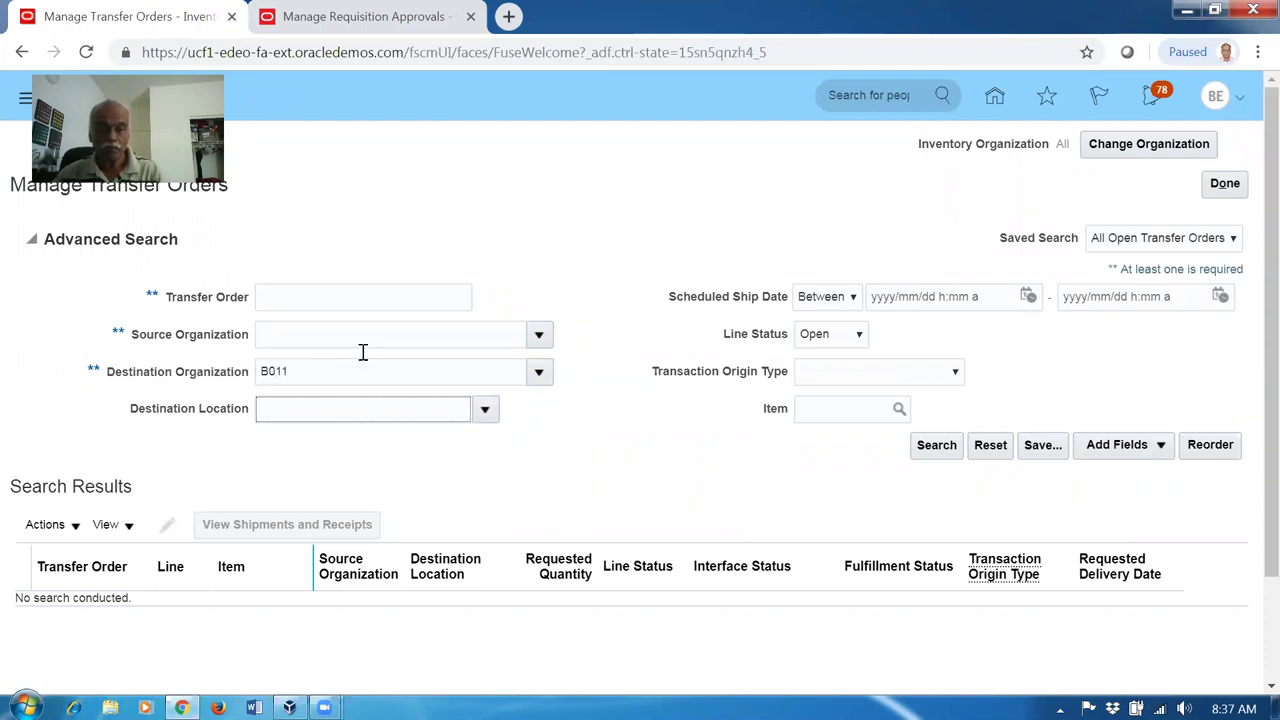
{"action": "left_click", "coordinate": [932, 450]}
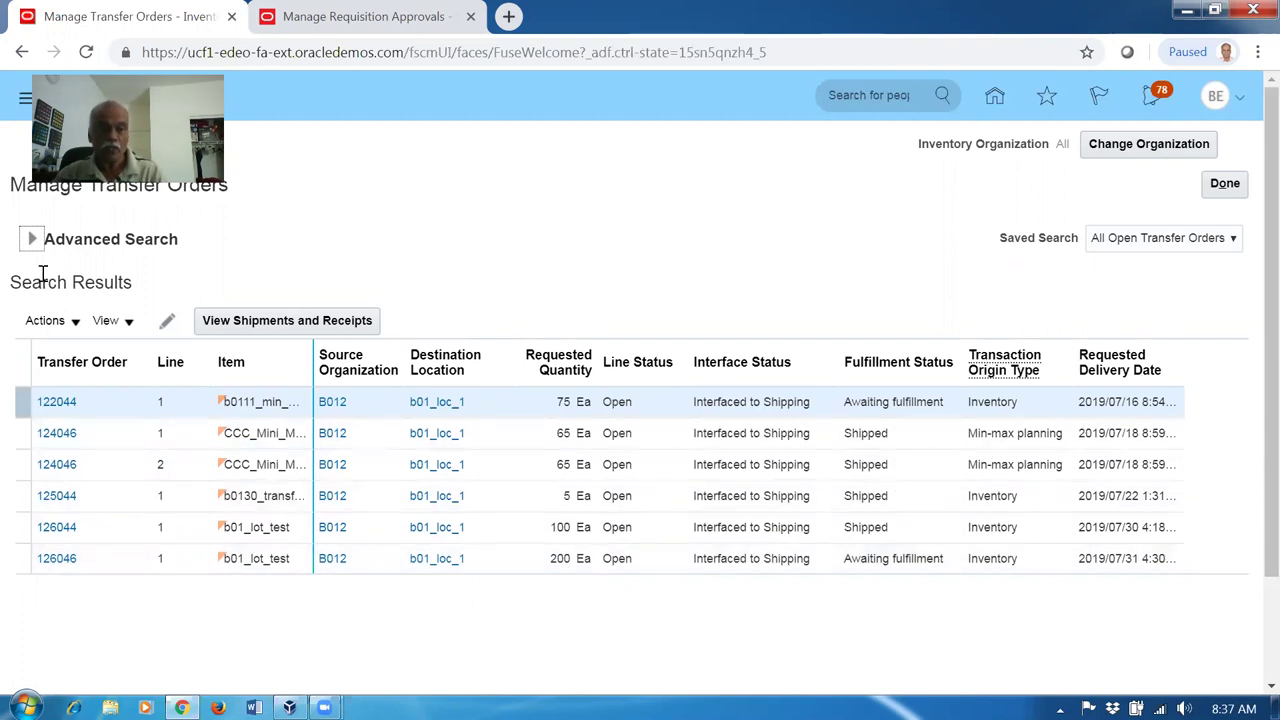
{"action": "left_click", "coordinate": [32, 239]}
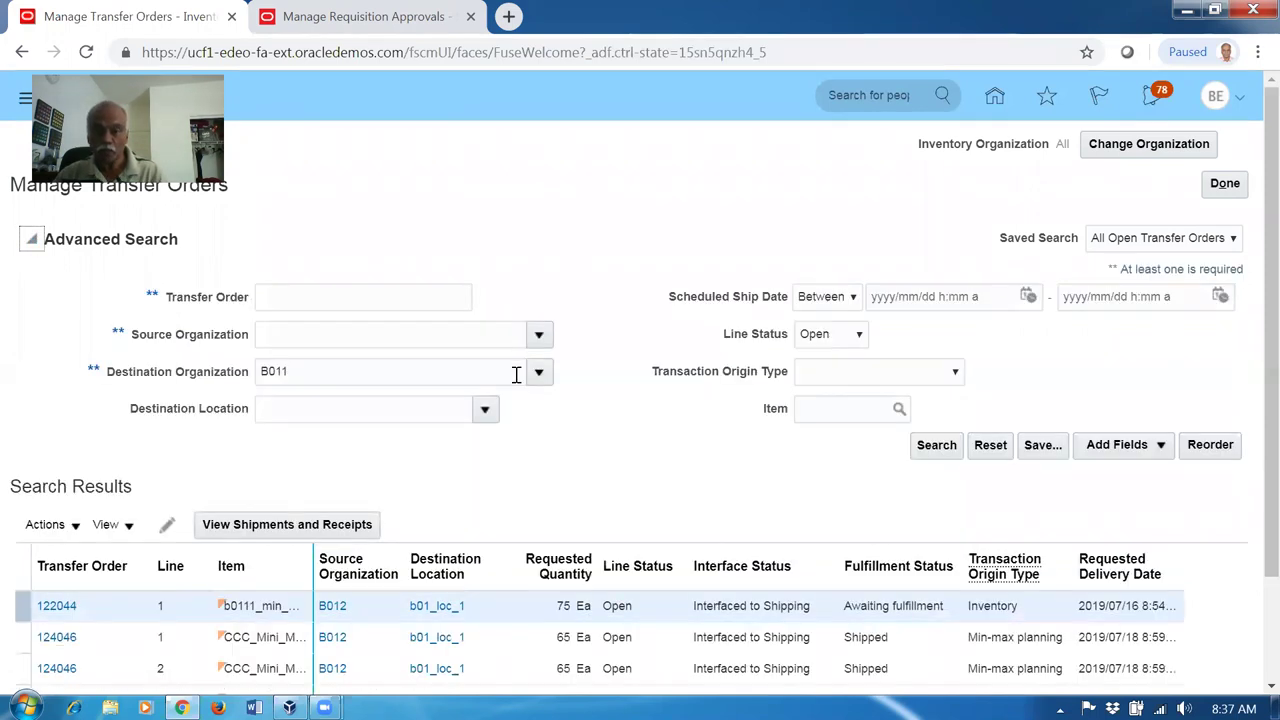
{"action": "left_click", "coordinate": [946, 452]}
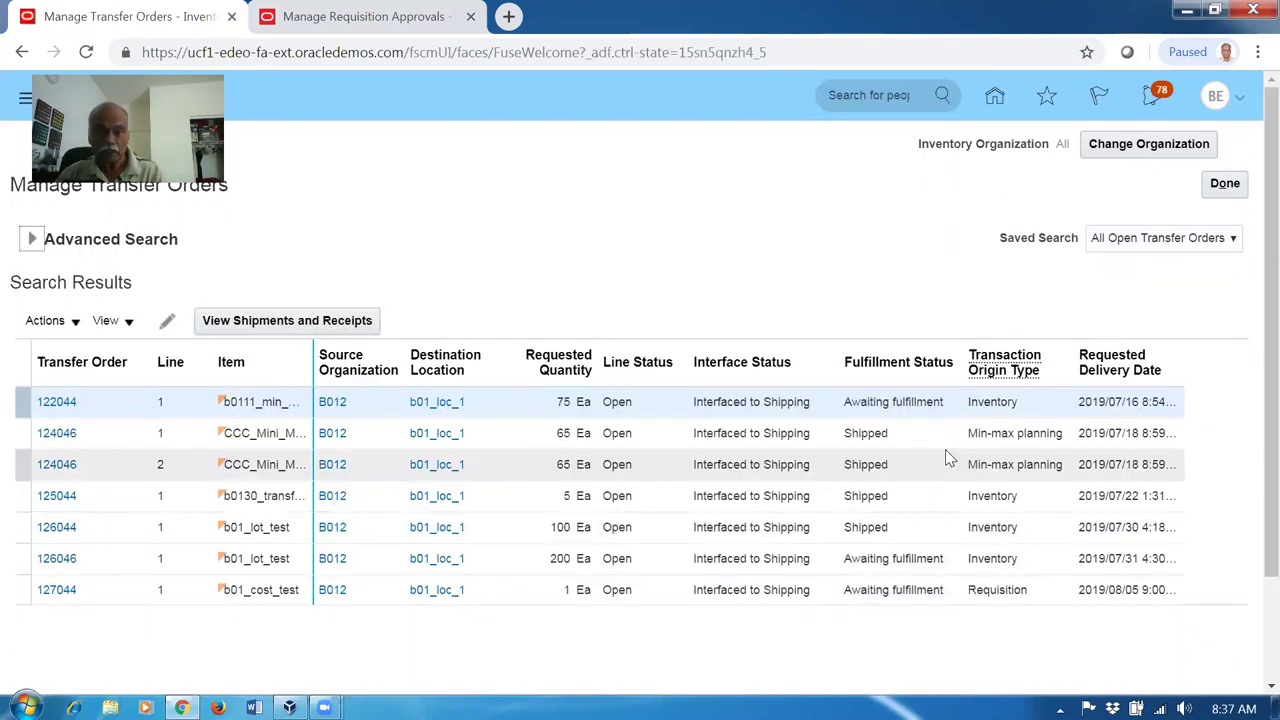
Step: Open the b01_cost_test transfer order, review its line and billing details, and view its shipments and receipts
{"action": "left_click", "coordinate": [491, 598]}
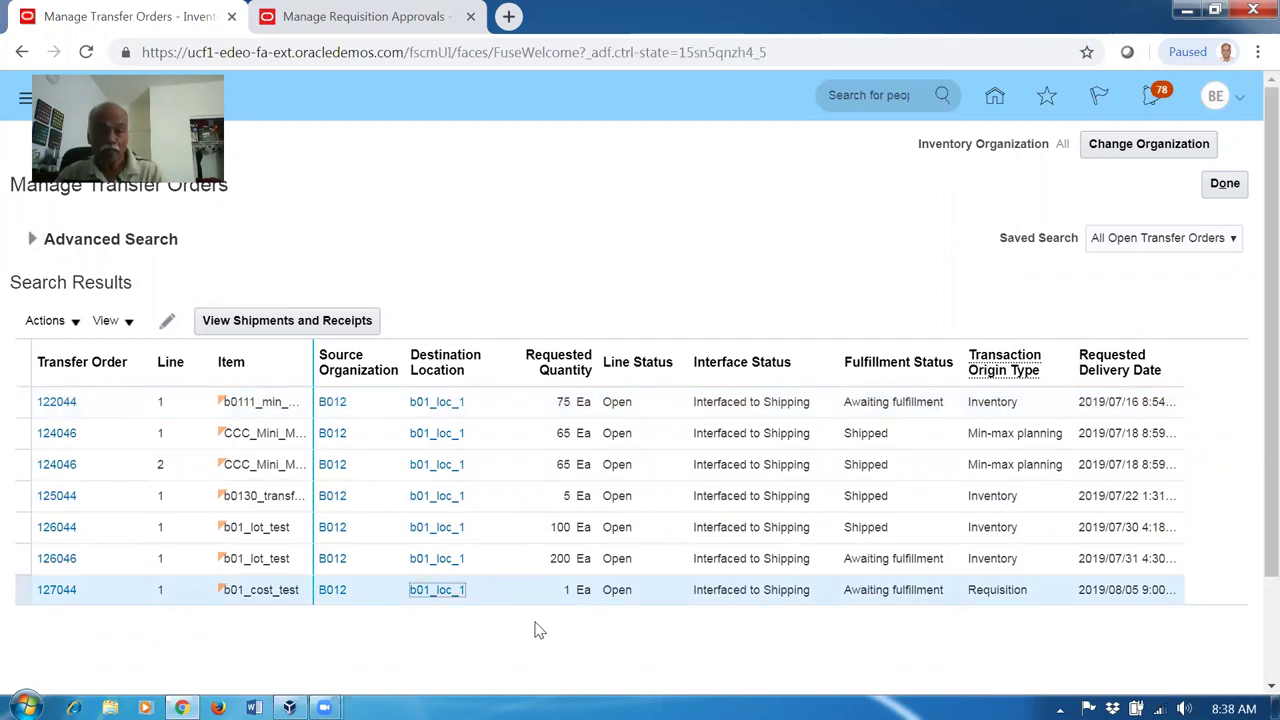
{"action": "left_click", "coordinate": [50, 592]}
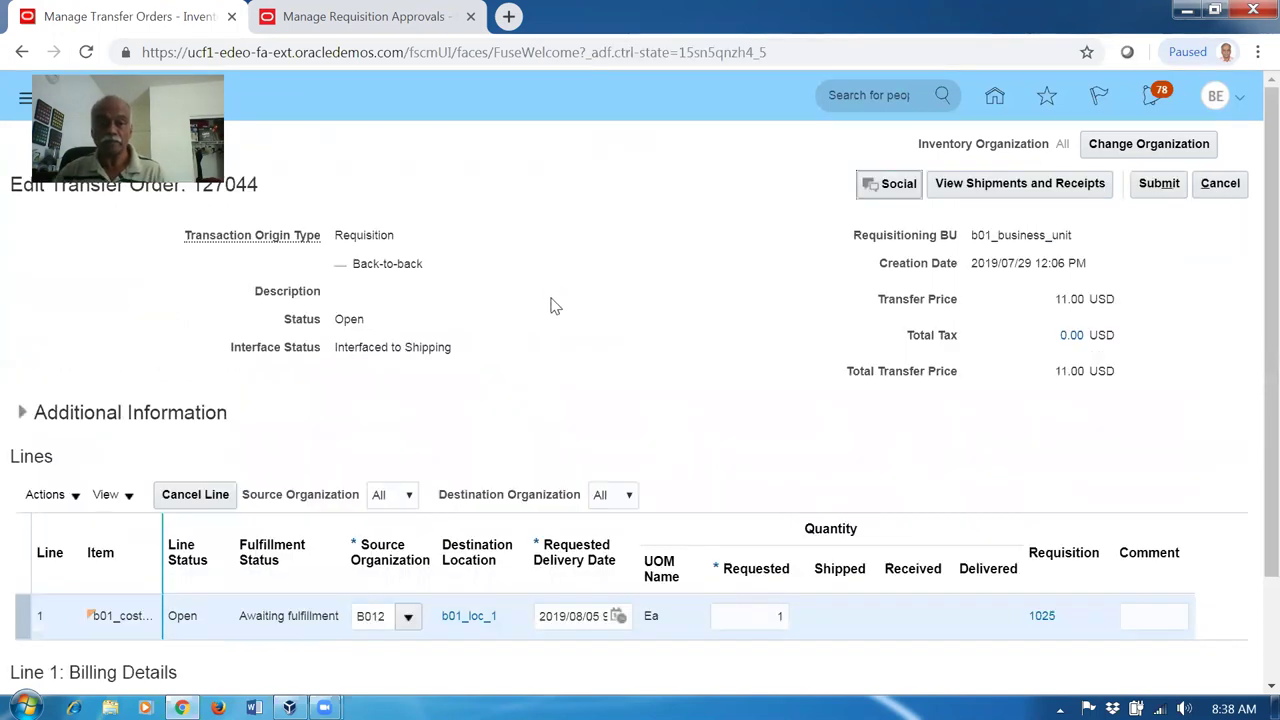
{"action": "scroll", "coordinate": [553, 306], "scroll_direction": "down", "scroll_amount": 2}
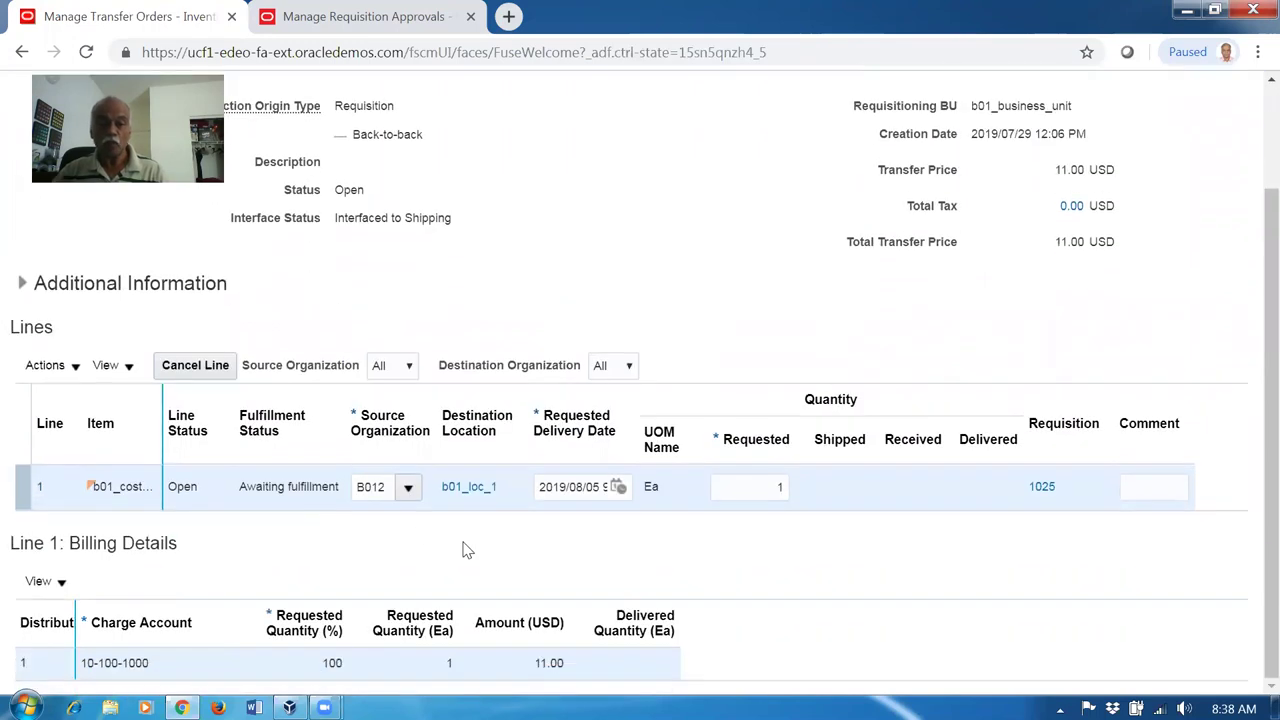
{"action": "scroll", "coordinate": [490, 552], "scroll_direction": "up", "scroll_amount": 2}
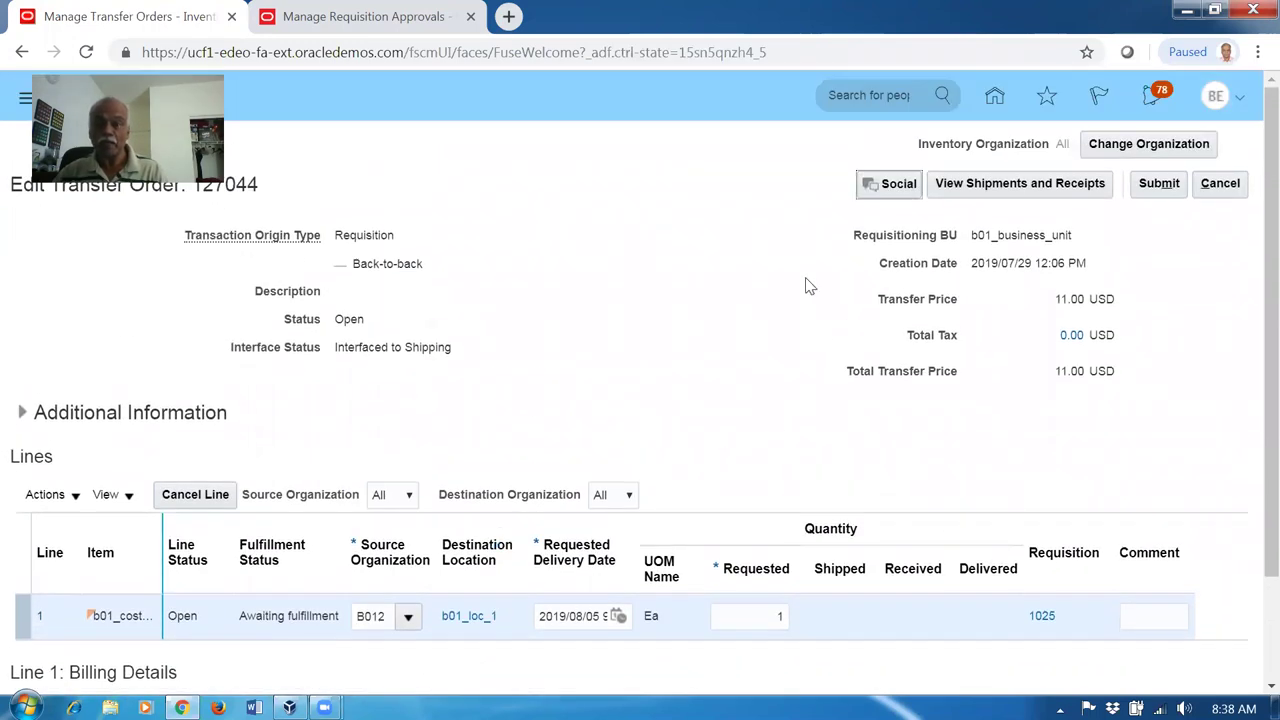
{"action": "left_click", "coordinate": [1015, 186]}
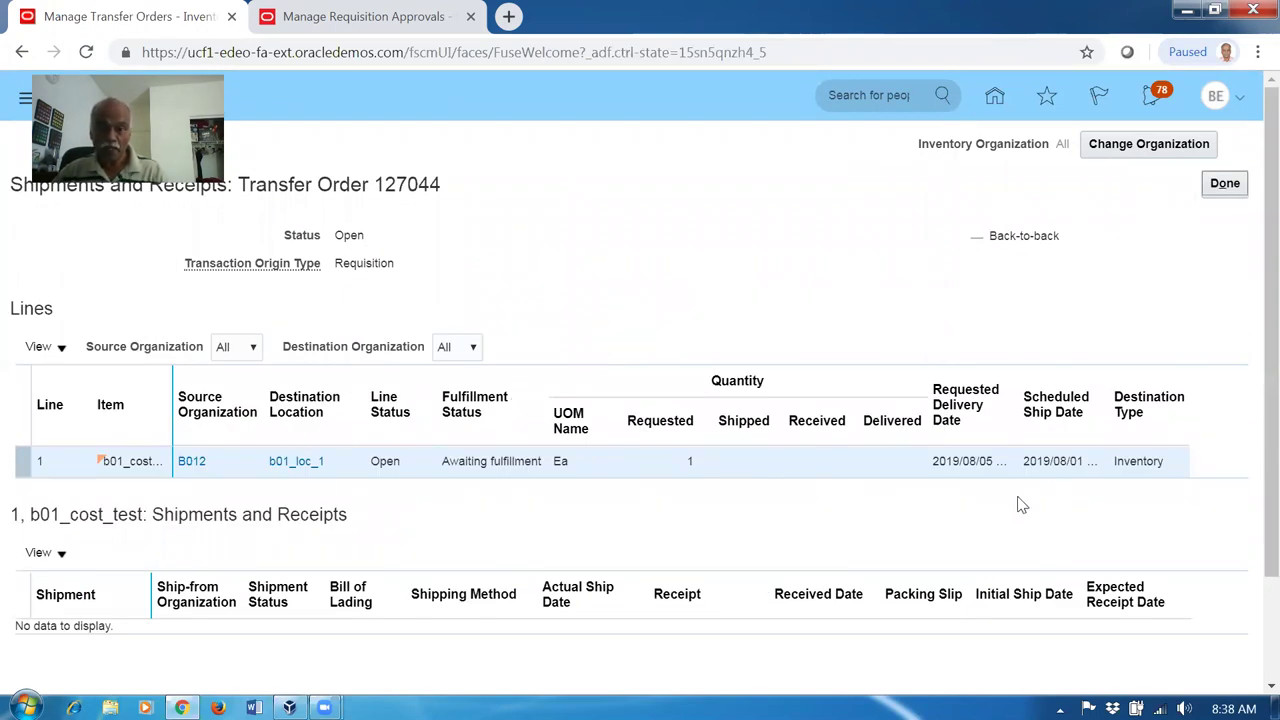
{"action": "scroll", "coordinate": [800, 480], "scroll_direction": "down", "scroll_amount": 2}
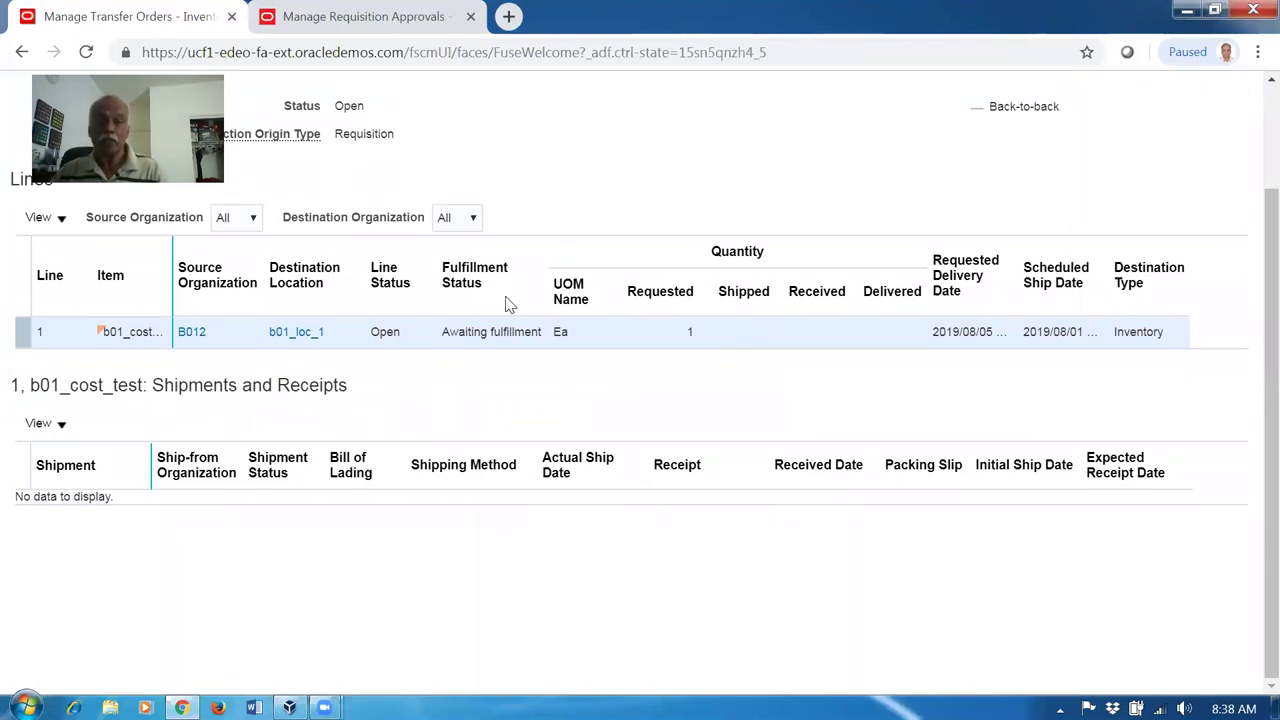
Step: Duplicate the Manage Requisition Approvals browser tab and go to Inventory Management under Supply Chain Execution in the copy
{"action": "left_click", "coordinate": [380, 18]}
{"action": "right_click", "coordinate": [386, 22]}
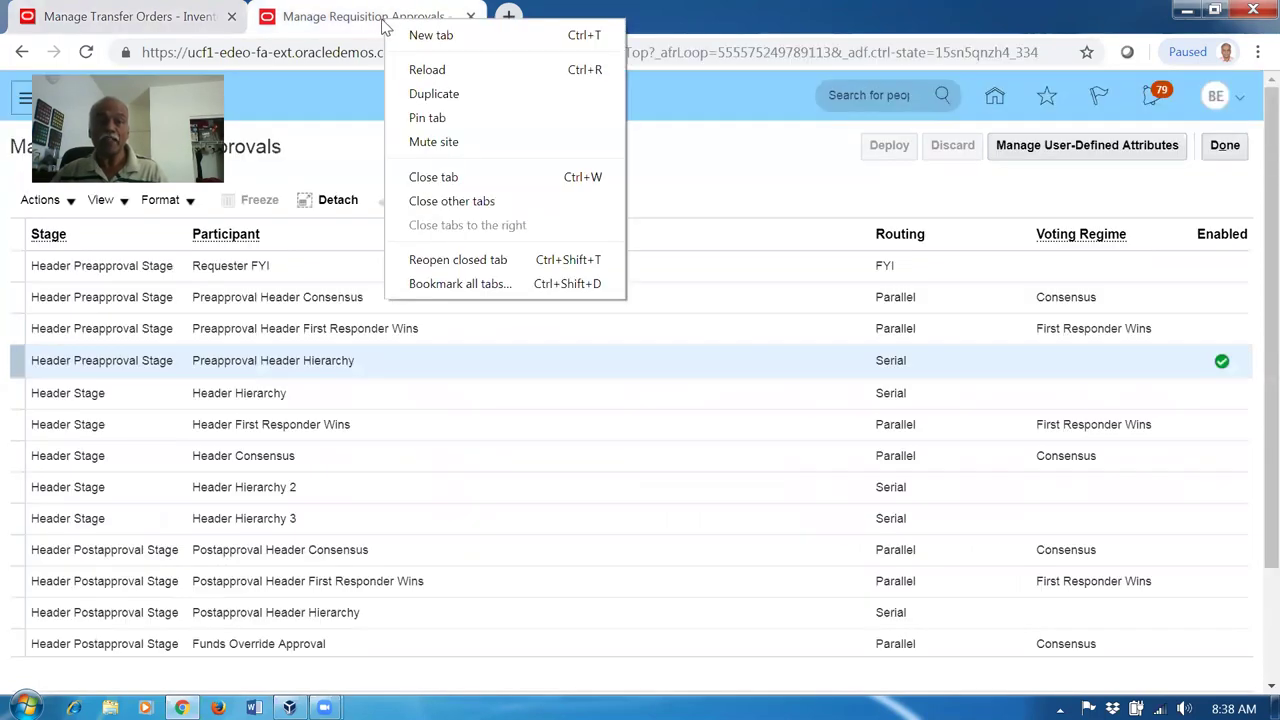
{"action": "left_click", "coordinate": [420, 100]}
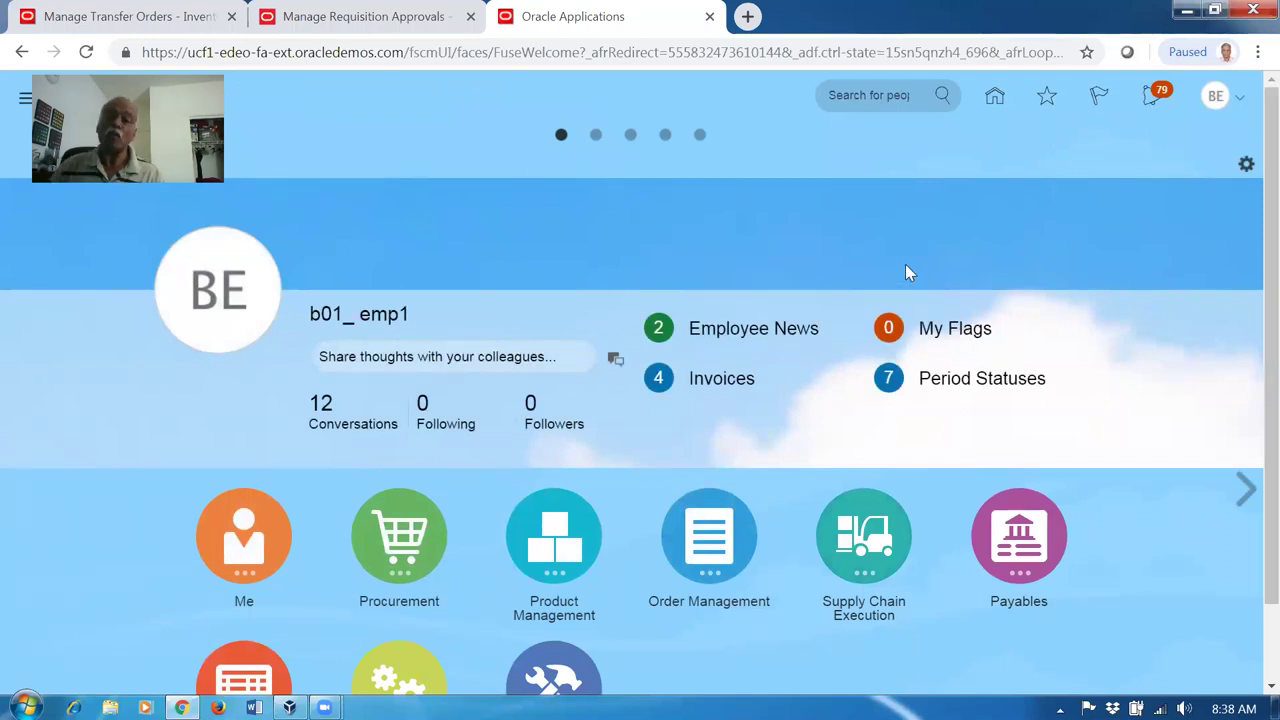
{"action": "scroll", "coordinate": [1000, 400], "scroll_direction": "down", "scroll_amount": 2}
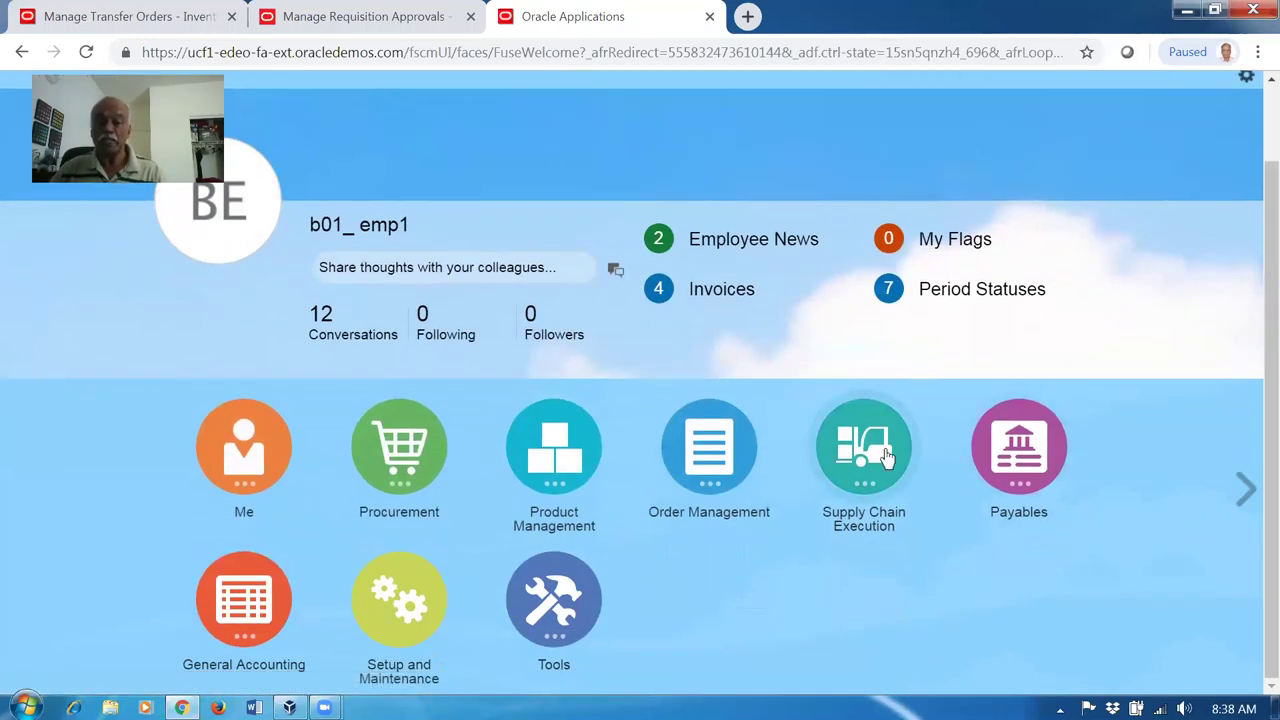
{"action": "left_click", "coordinate": [887, 455]}
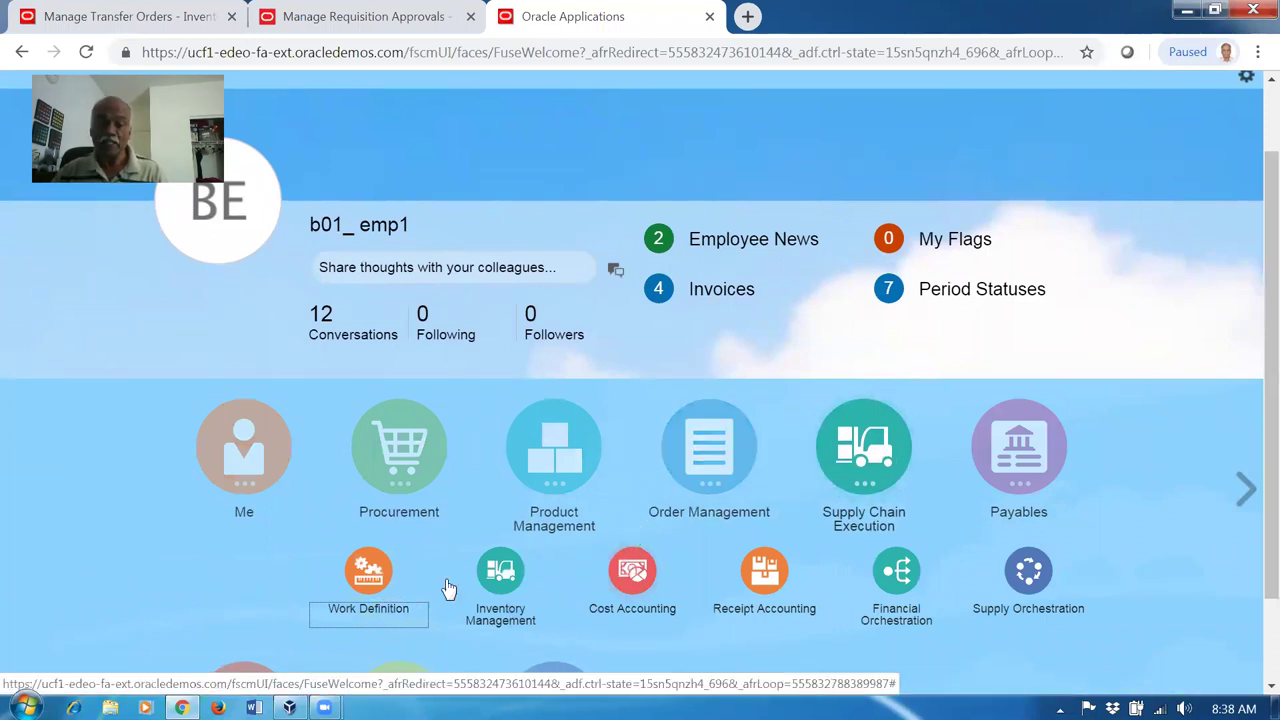
{"action": "left_click", "coordinate": [500, 572]}
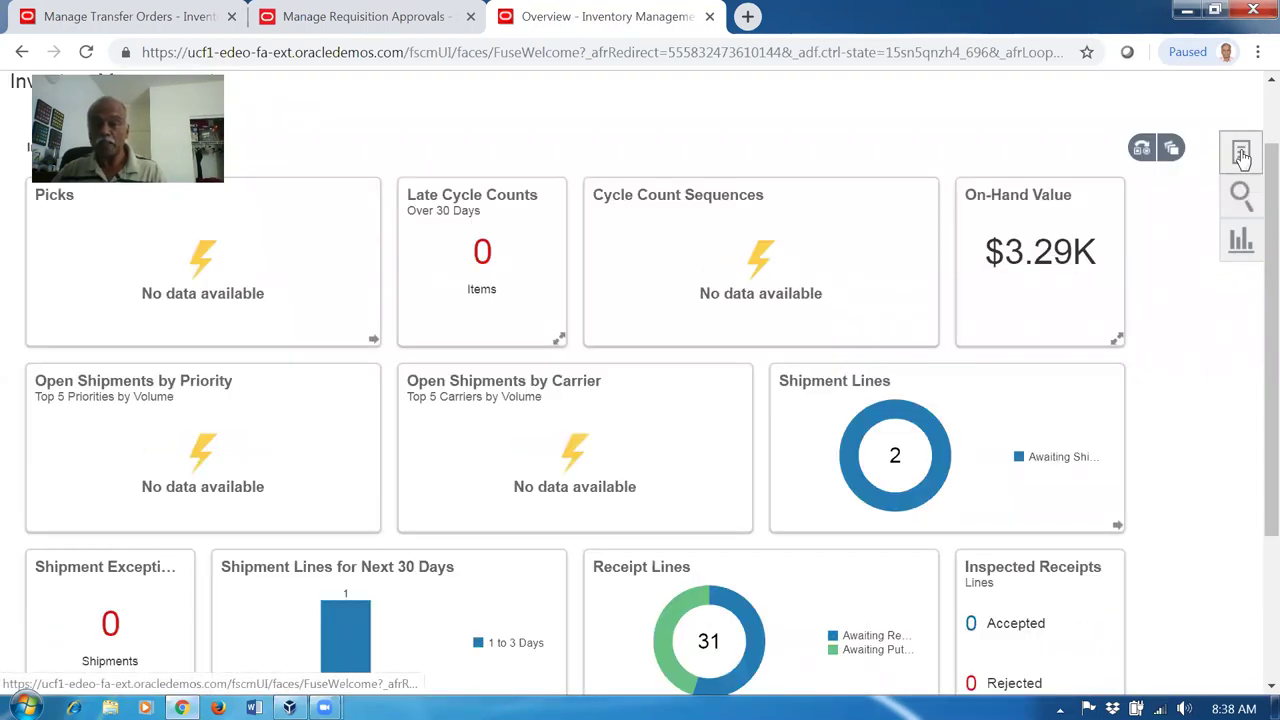
Step: Show the Shipments tasks and open the Manage Shipment Lines task
{"action": "left_click", "coordinate": [1241, 153]}
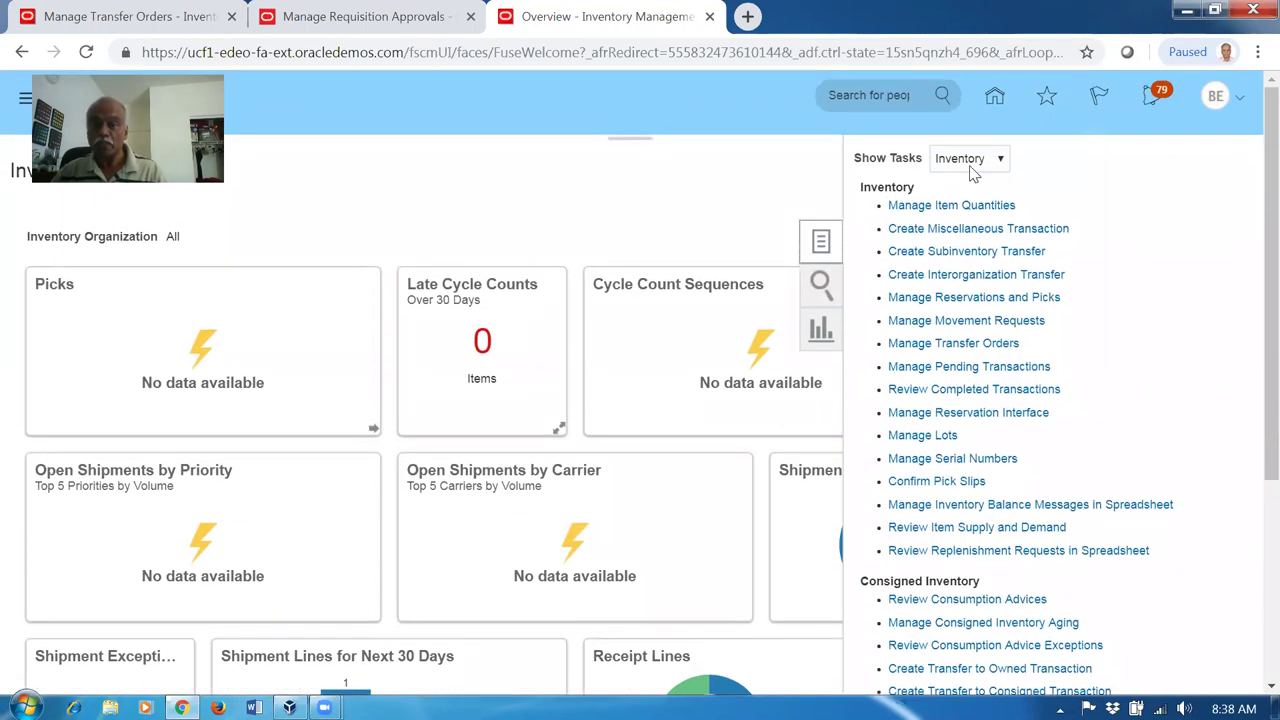
{"action": "left_click", "coordinate": [970, 166]}
{"action": "left_click", "coordinate": [966, 208]}
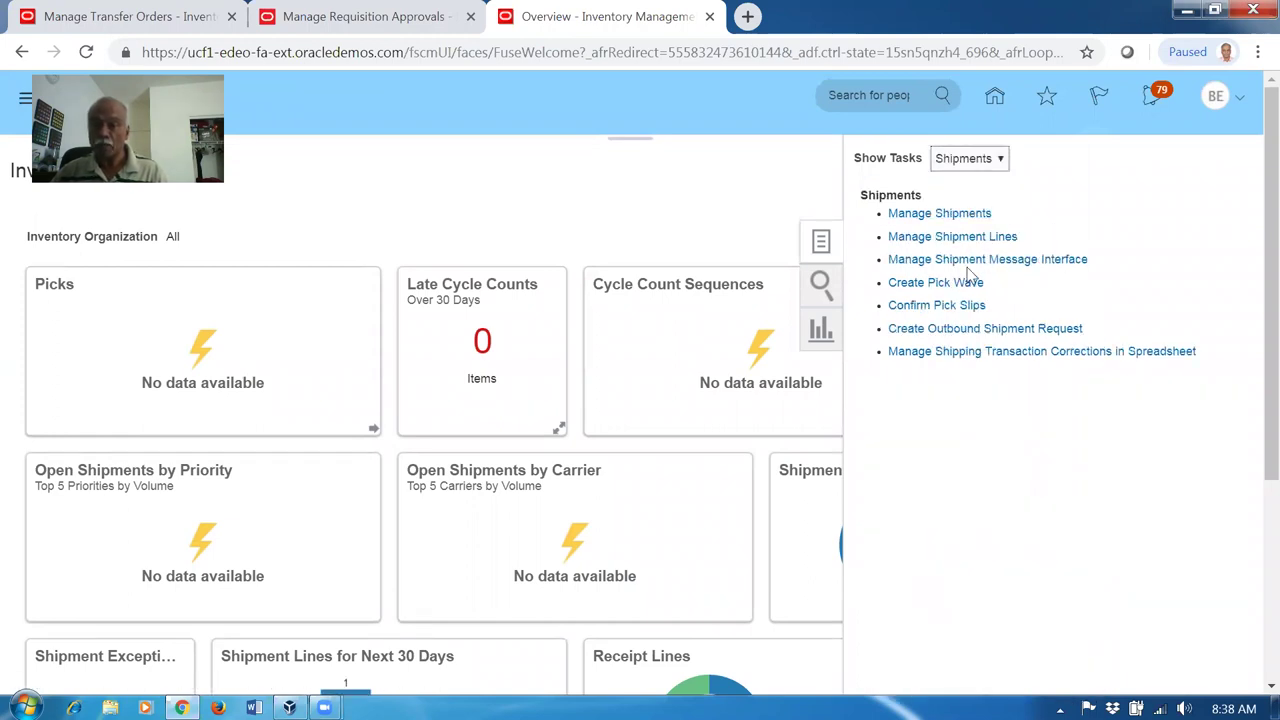
{"action": "left_click", "coordinate": [952, 238]}
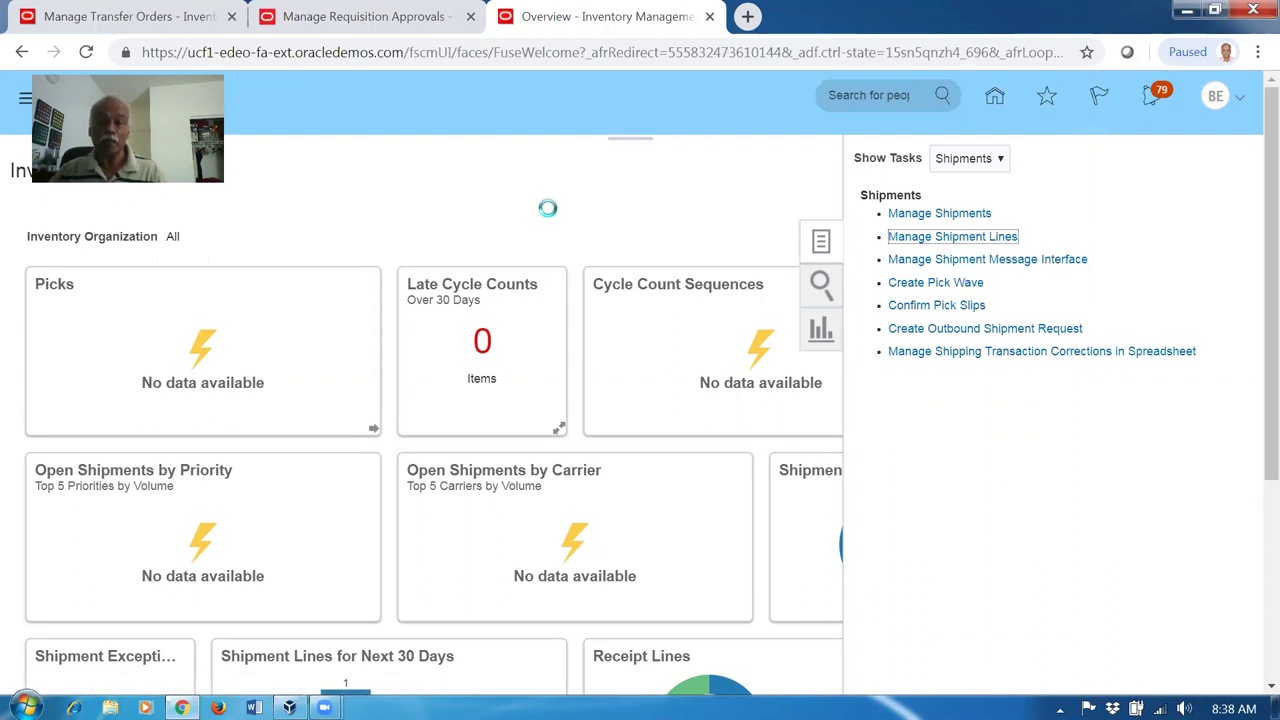
Step: Look up the b01_cost_test transfer order's number and enter it as the Order criterion in the shipment lines search
{"action": "left_click", "coordinate": [373, 27]}
{"action": "left_click", "coordinate": [150, 27]}
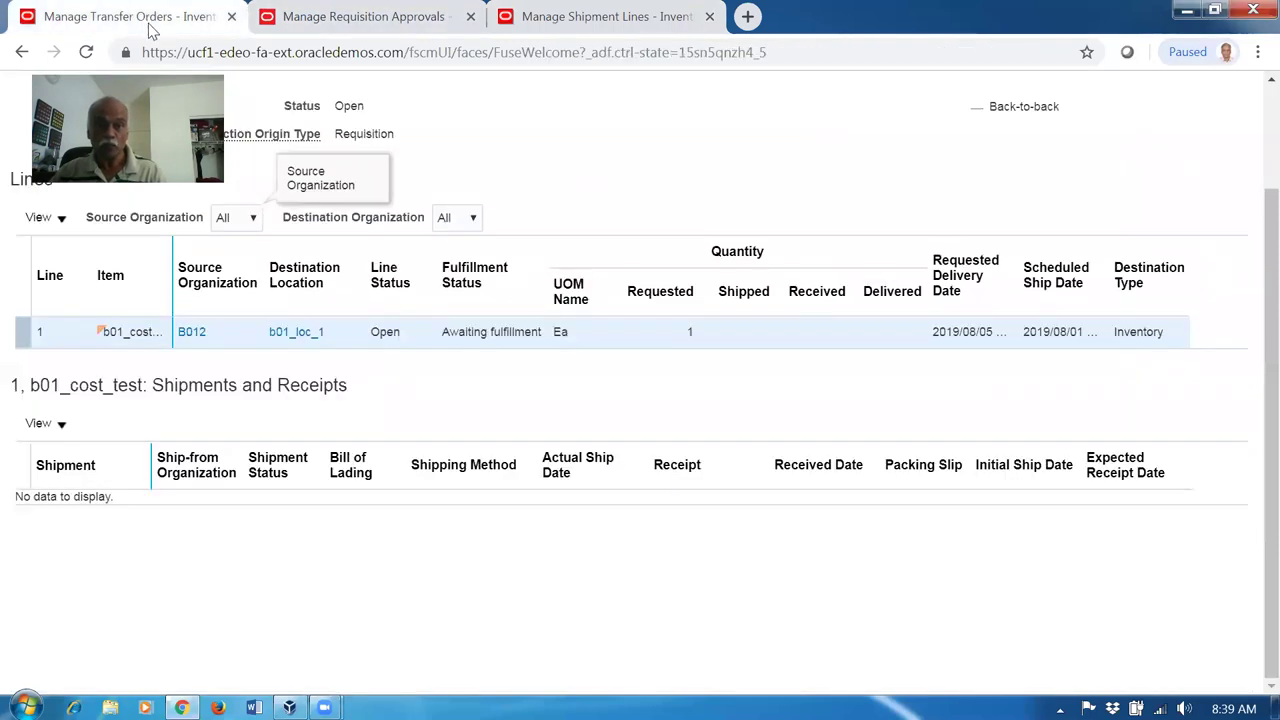
{"action": "scroll", "coordinate": [365, 449], "scroll_direction": "up", "scroll_amount": 3}
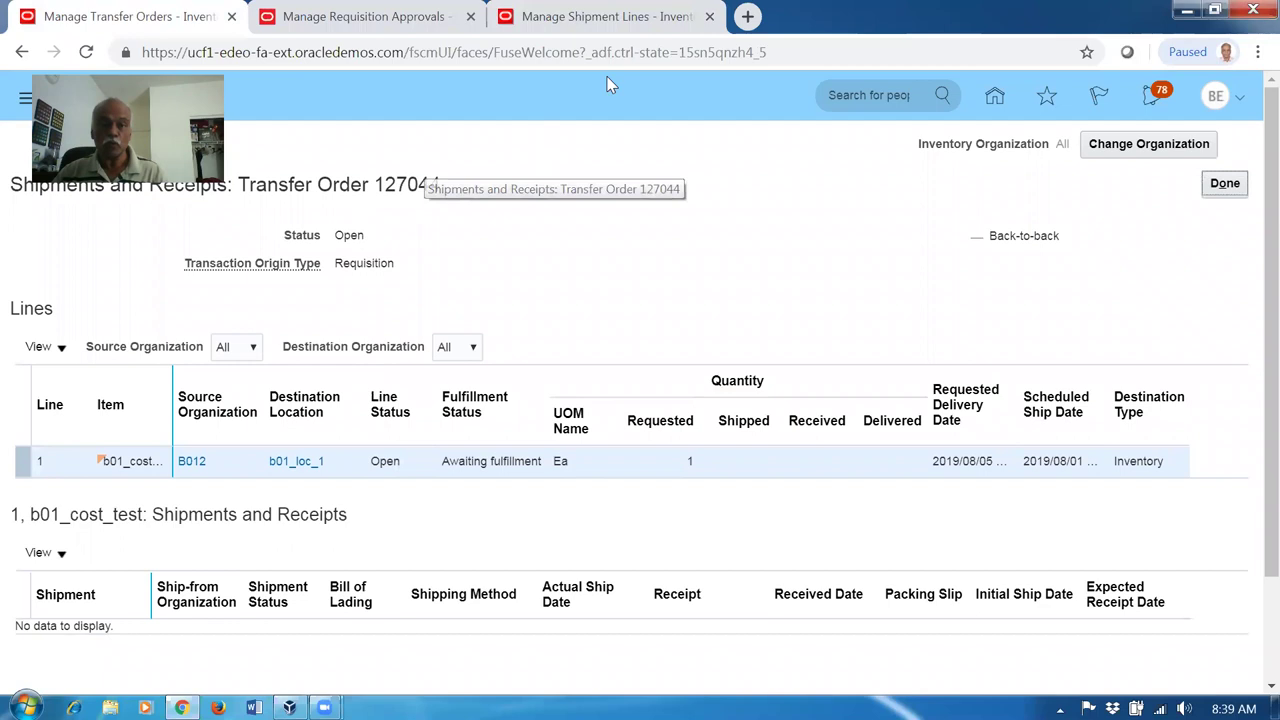
{"action": "left_click", "coordinate": [600, 28]}
{"action": "left_click", "coordinate": [373, 290]}
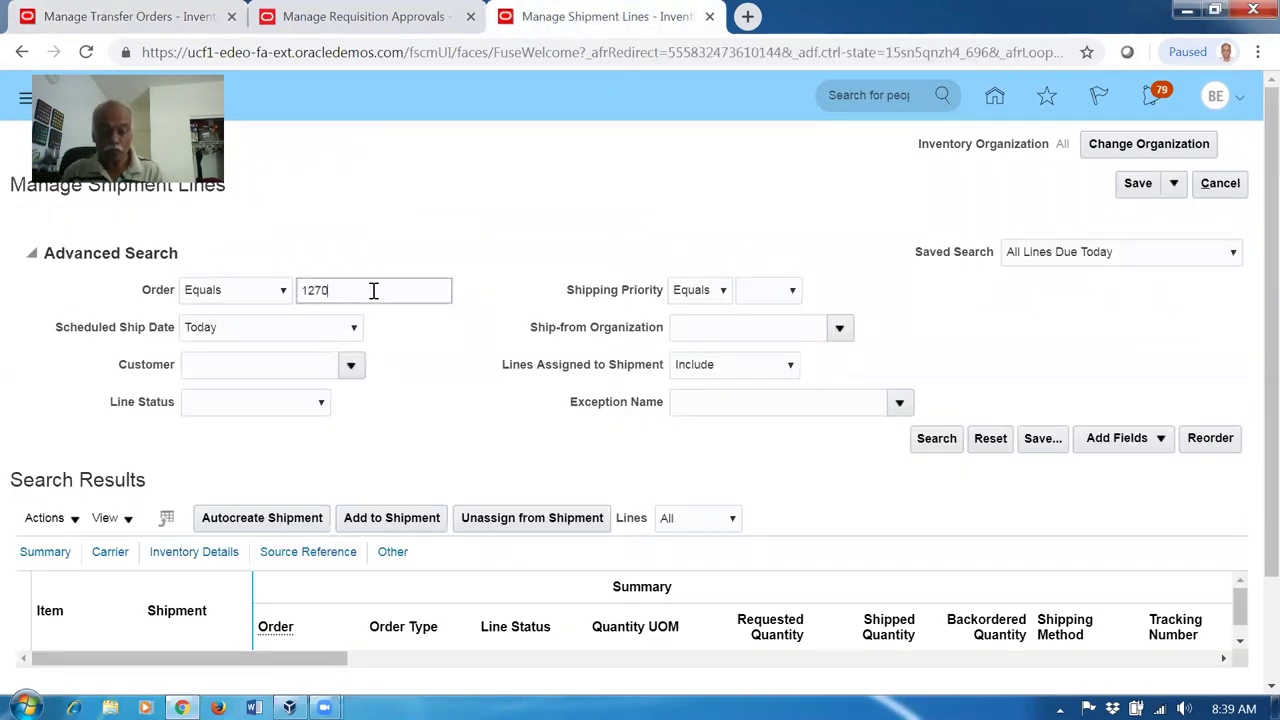
{"action": "key", "text": "Tab"}
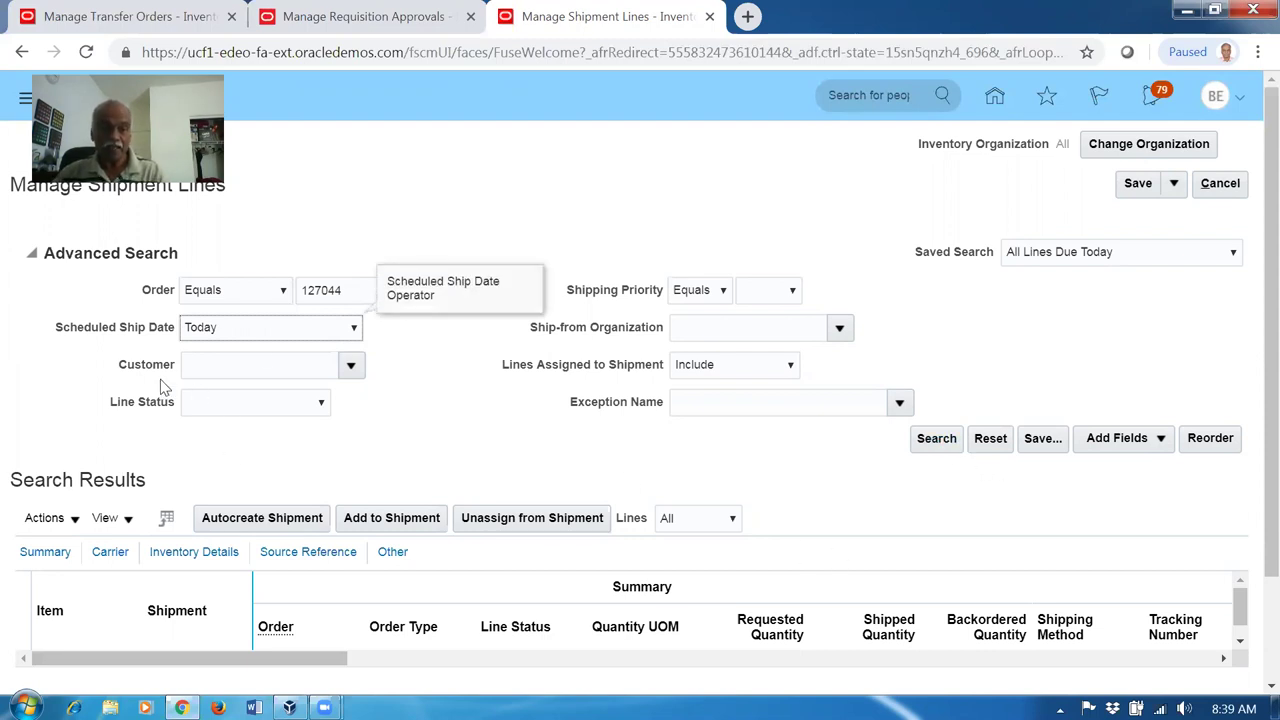
Step: Try searching the order's shipment lines with Scheduled Ship Date set to Before 2019/07/30 3:09 AM
{"action": "left_click", "coordinate": [281, 334]}
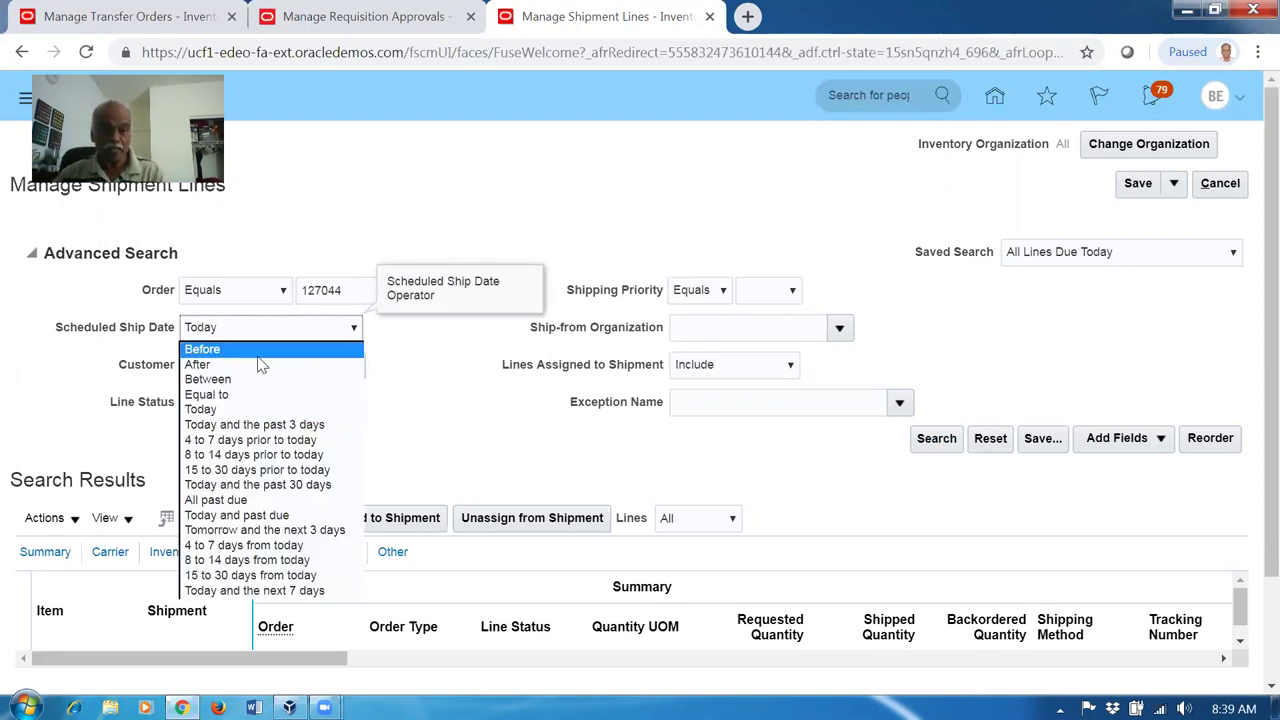
{"action": "left_click", "coordinate": [262, 349]}
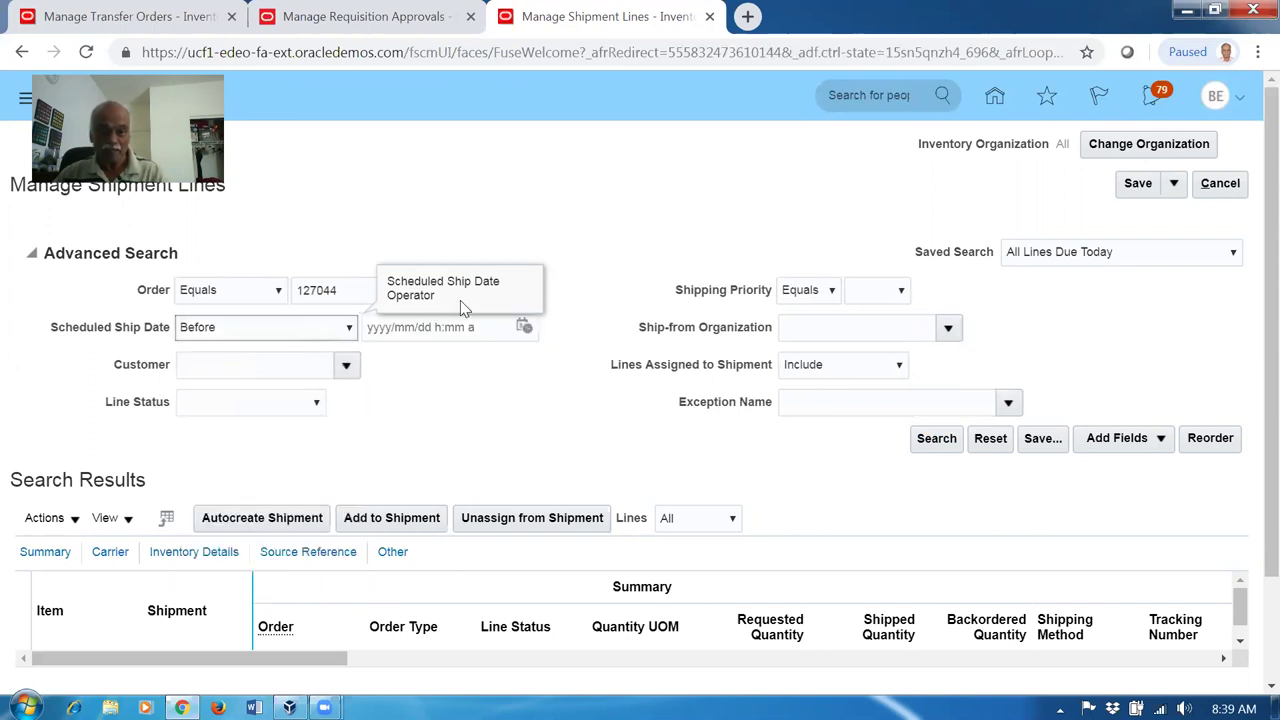
{"action": "left_click", "coordinate": [523, 328]}
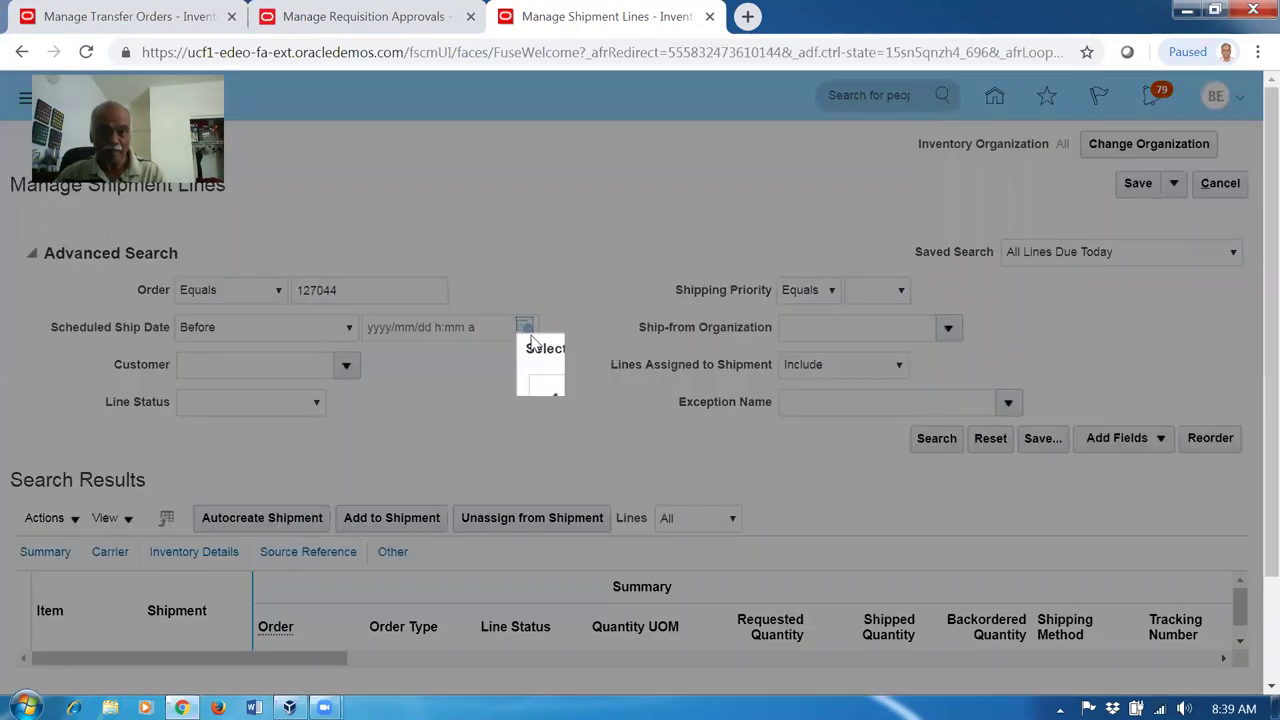
{"action": "left_click", "coordinate": [622, 578]}
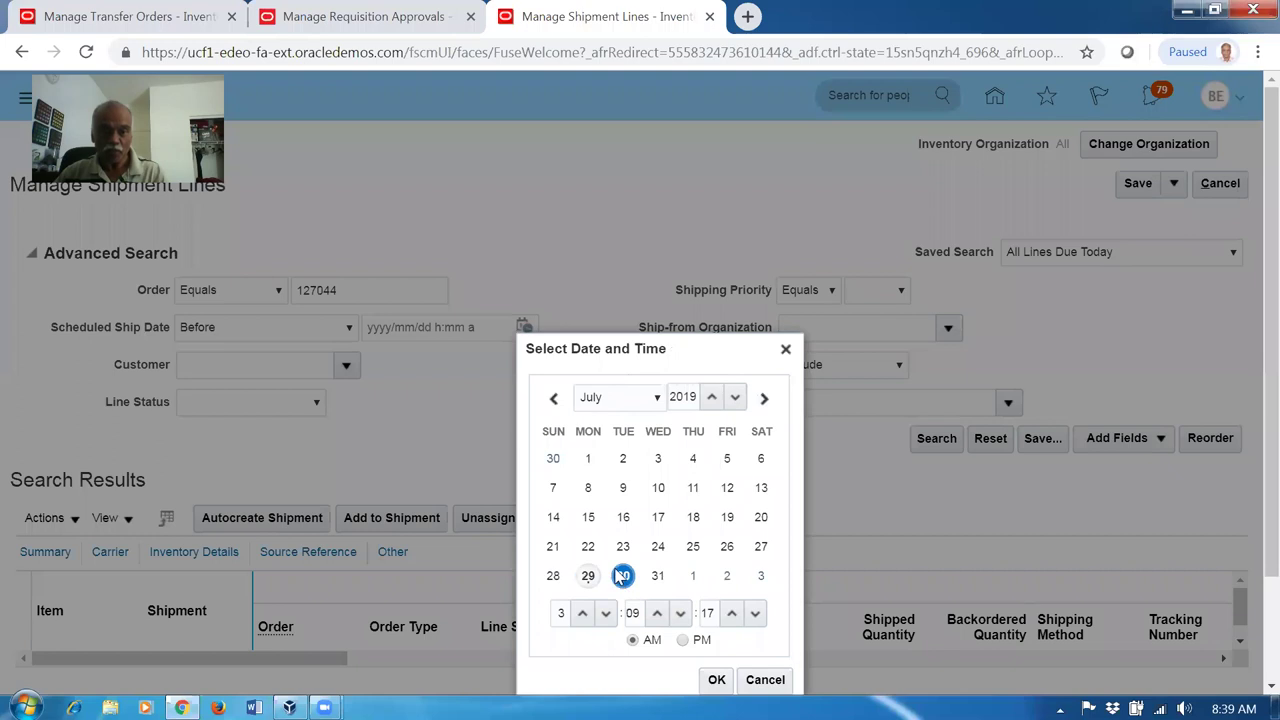
{"action": "left_click", "coordinate": [716, 679]}
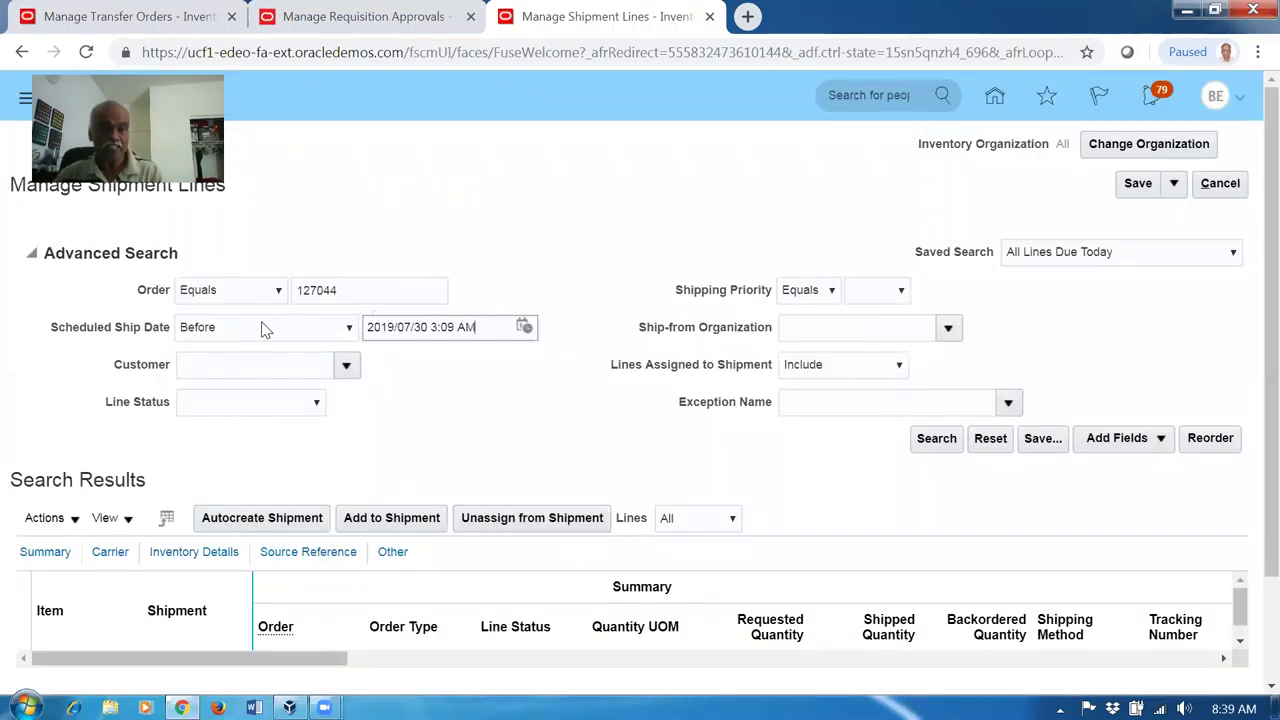
{"action": "left_click", "coordinate": [953, 442]}
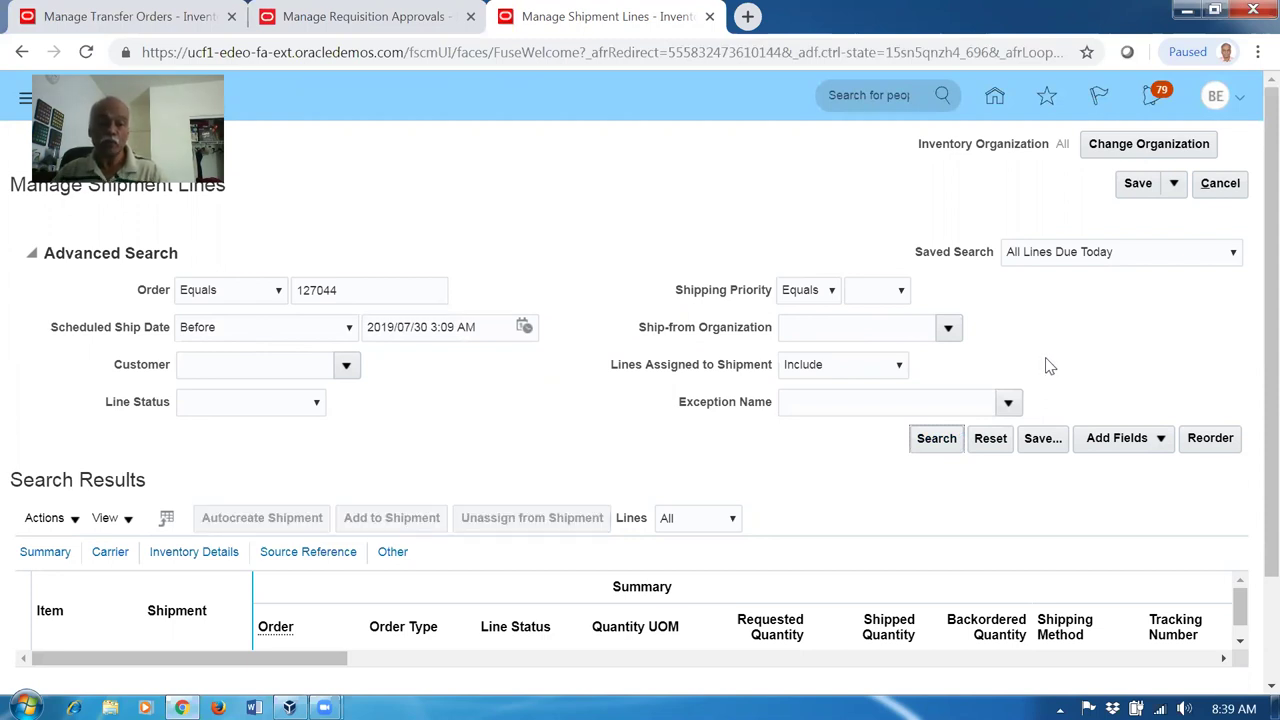
{"action": "scroll", "coordinate": [1043, 370], "scroll_direction": "down", "scroll_amount": 1}
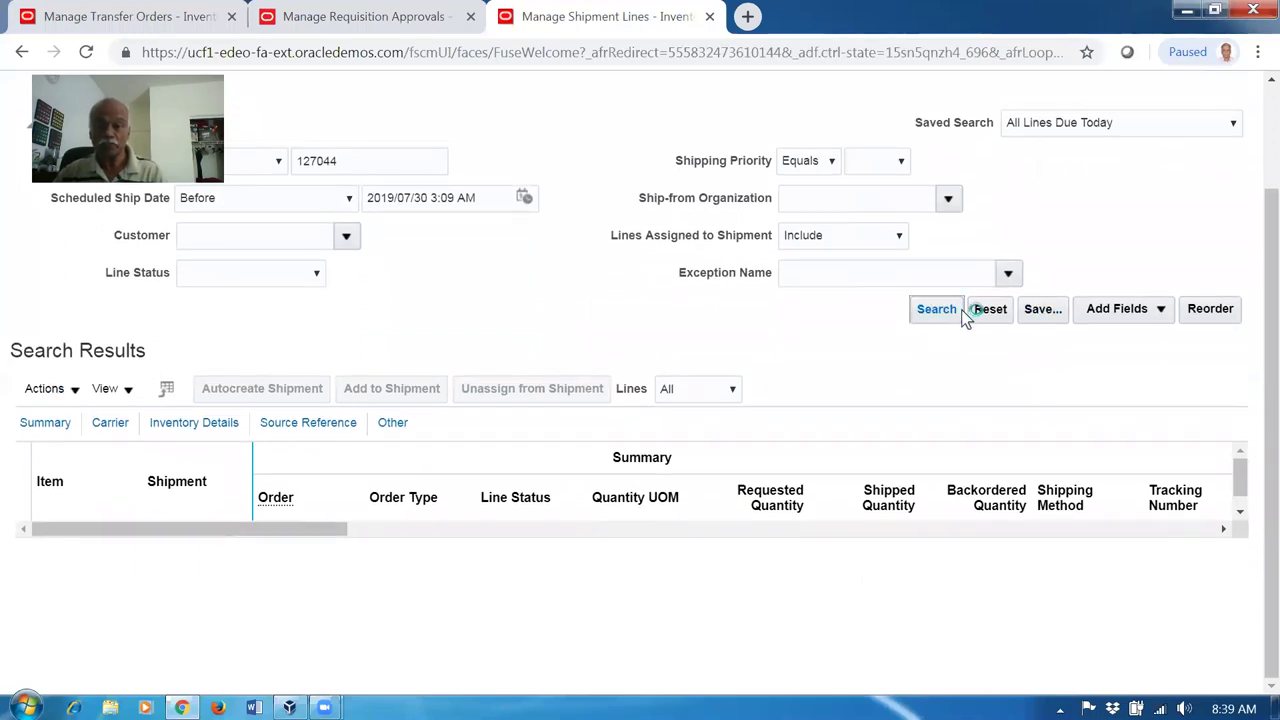
{"action": "scroll", "coordinate": [660, 365], "scroll_direction": "up", "scroll_amount": 1}
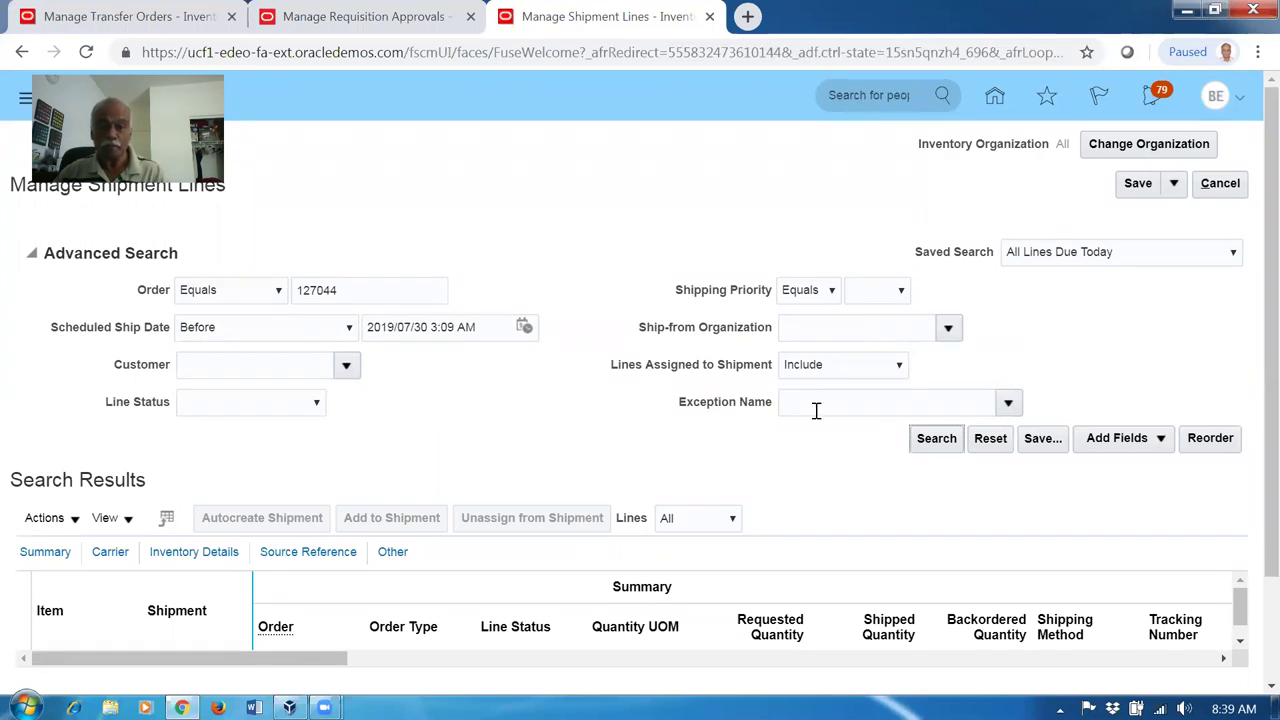
{"action": "left_click", "coordinate": [935, 441]}
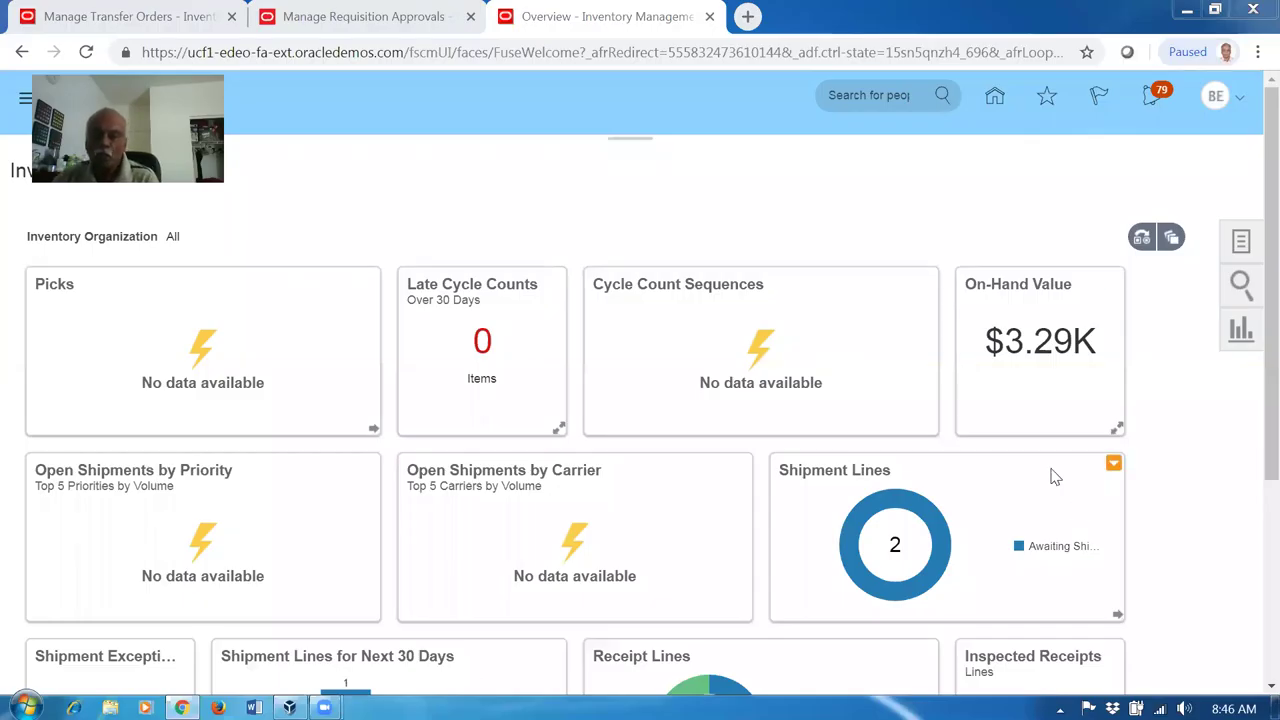
Step: Reopen Manage Shipment Lines and set the Scheduled Ship Date criterion to Before 2019/08/03 3:16 AM
{"action": "left_click", "coordinate": [1240, 243]}
{"action": "left_click", "coordinate": [915, 237]}
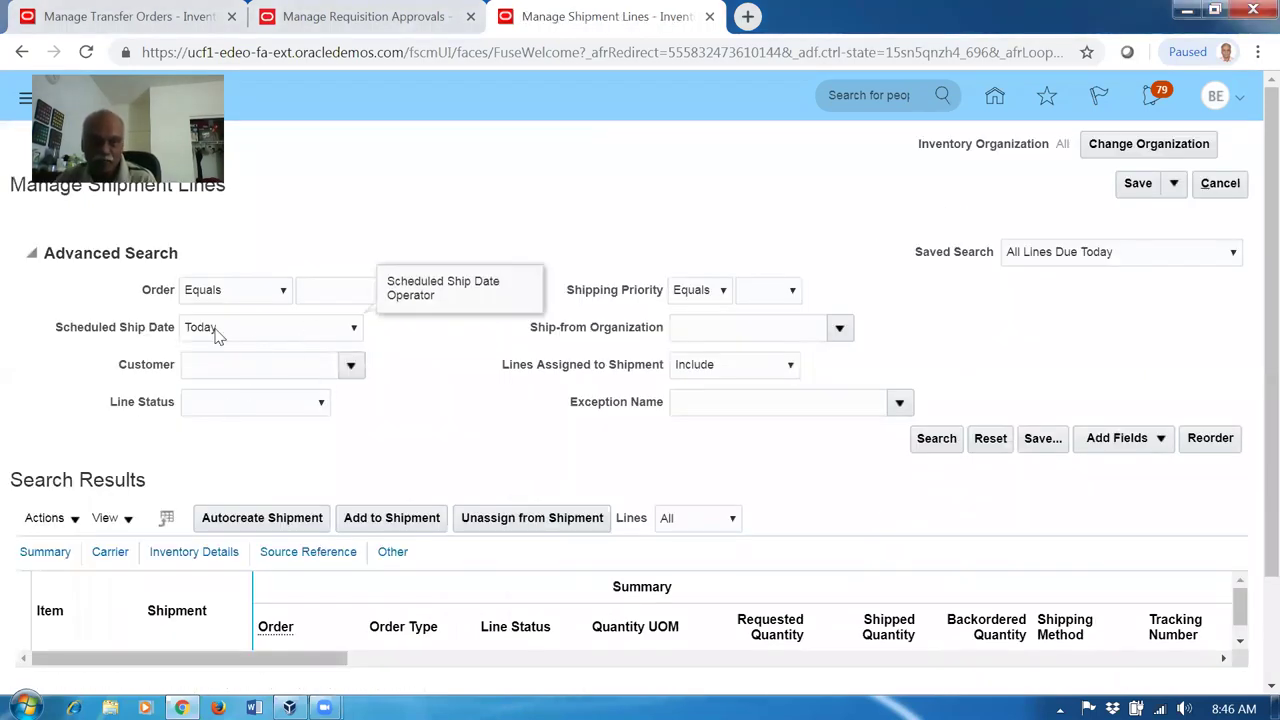
{"action": "left_click", "coordinate": [218, 330]}
{"action": "key", "text": "Escape"}
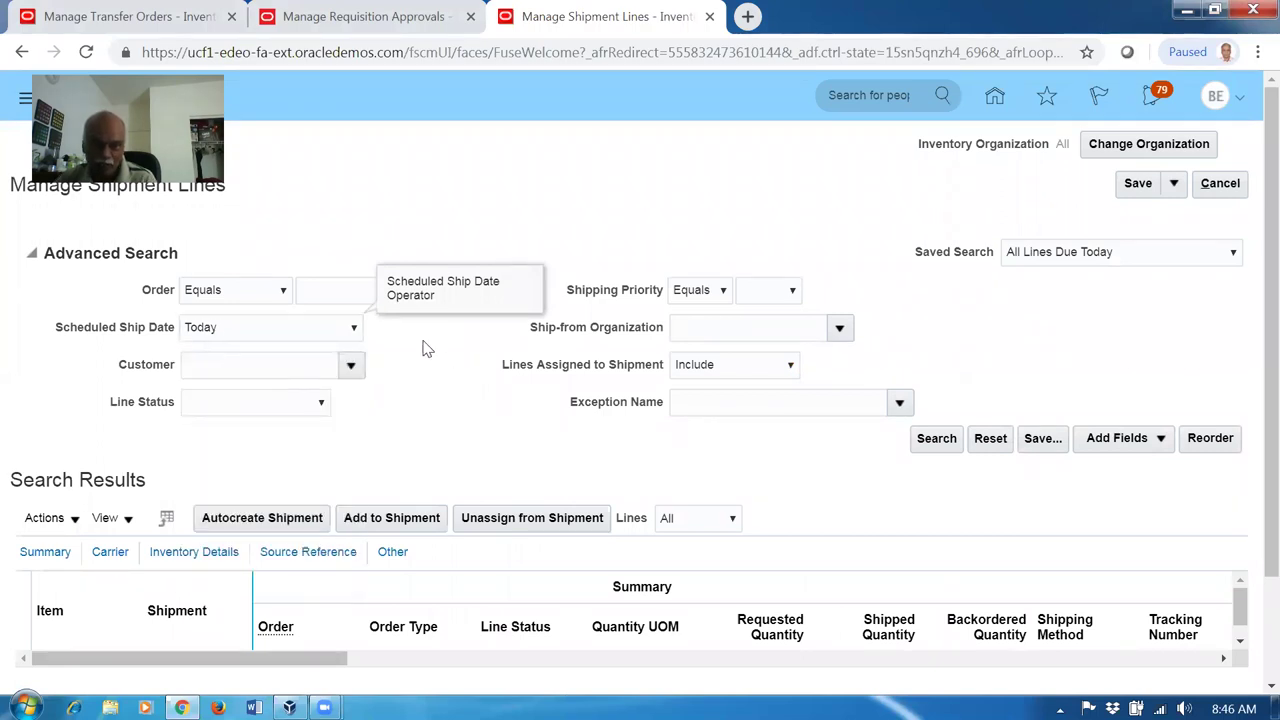
{"action": "left_click", "coordinate": [297, 336]}
{"action": "left_click", "coordinate": [289, 347]}
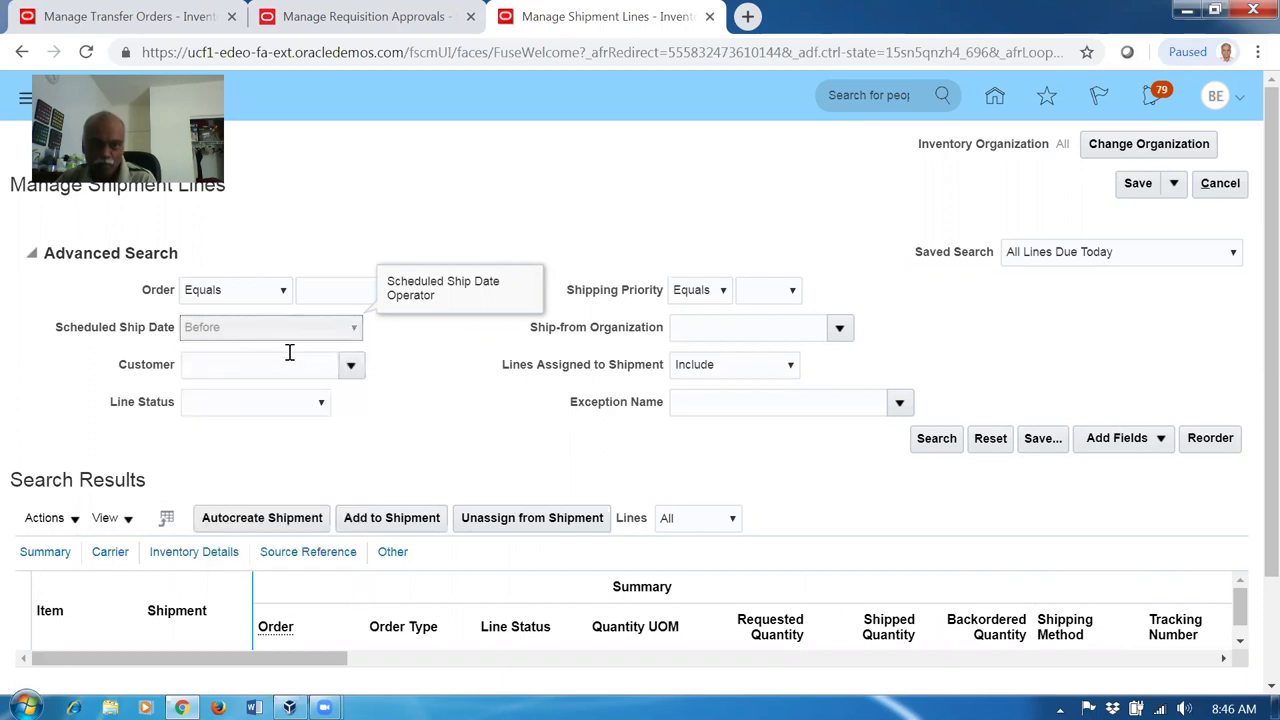
{"action": "left_click", "coordinate": [524, 327]}
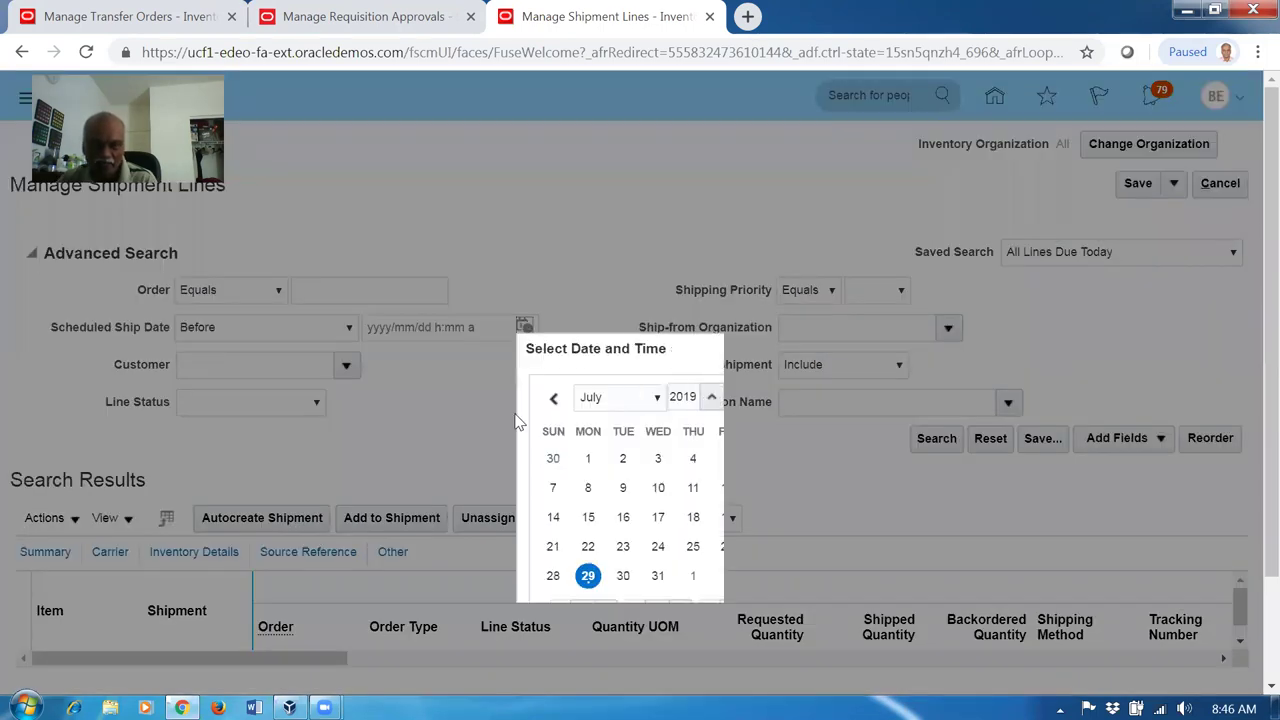
{"action": "left_click", "coordinate": [760, 576]}
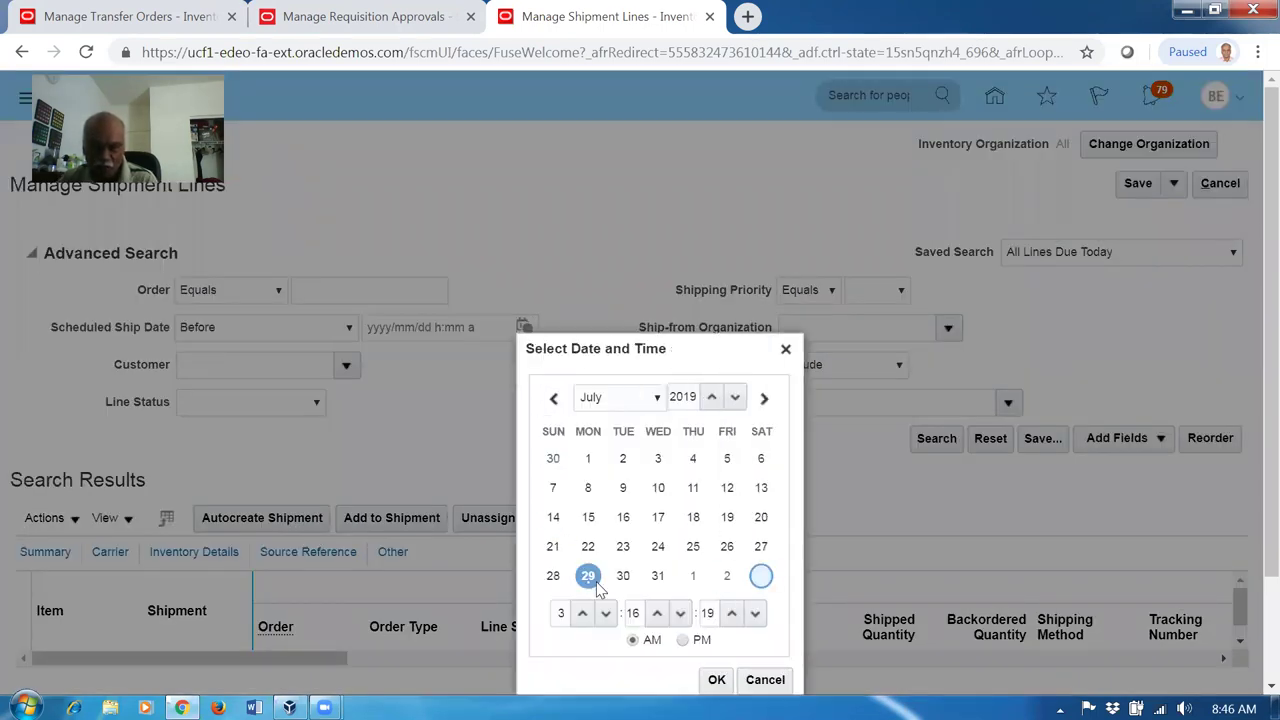
{"action": "left_click", "coordinate": [716, 679]}
Step: Search the shipment lines for the transfer order's number and open the b01_cost_test line
{"action": "left_click", "coordinate": [317, 292]}
{"action": "left_click", "coordinate": [395, 20]}
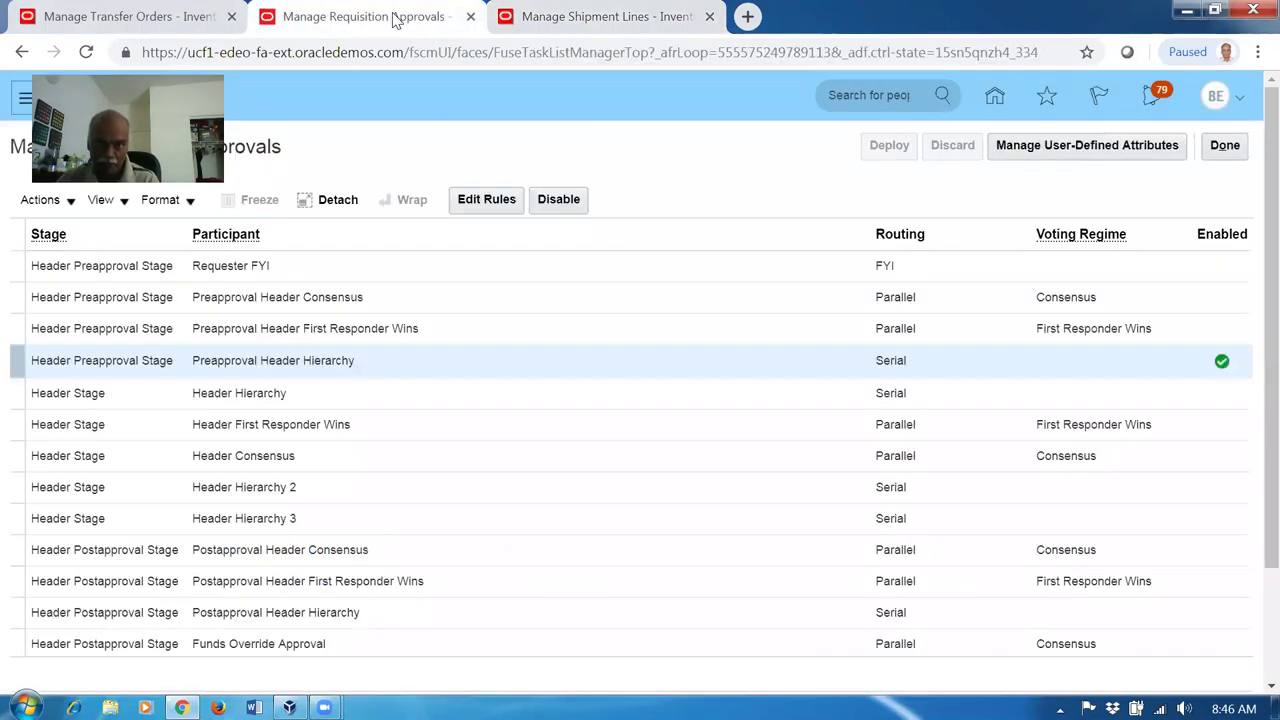
{"action": "left_click", "coordinate": [165, 20]}
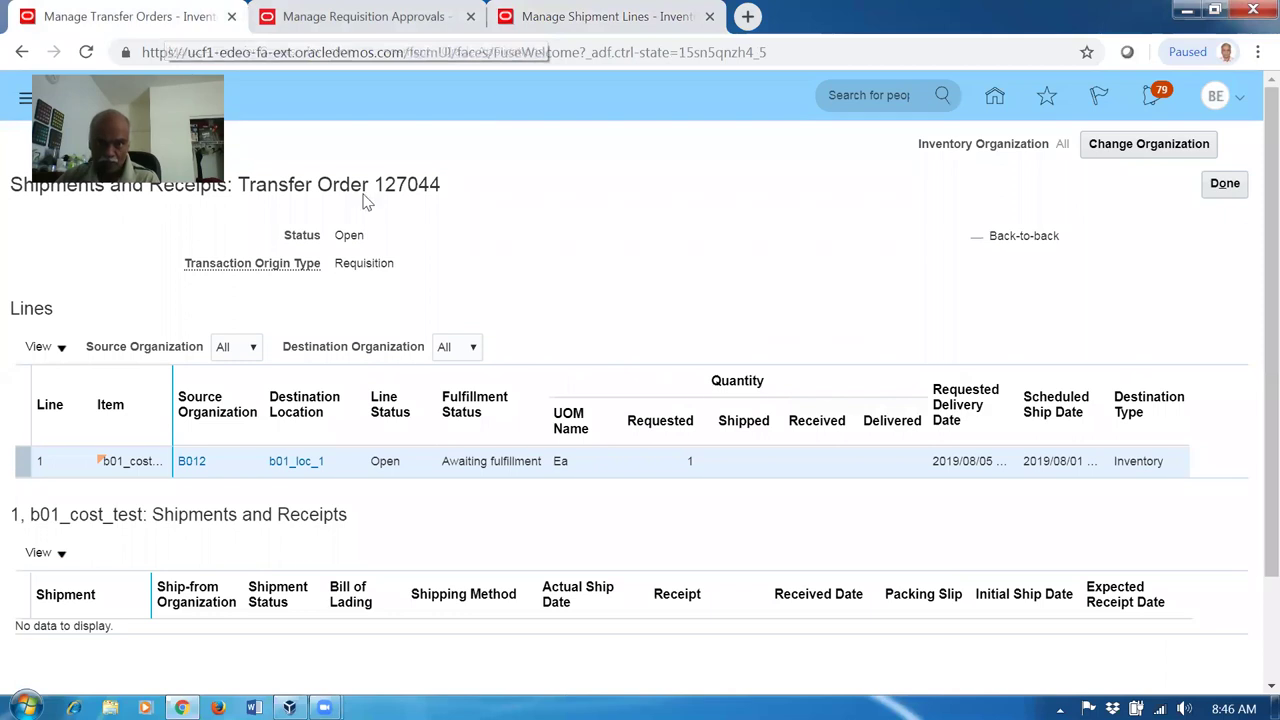
{"action": "left_click", "coordinate": [605, 16]}
{"action": "type", "text": "127044"}
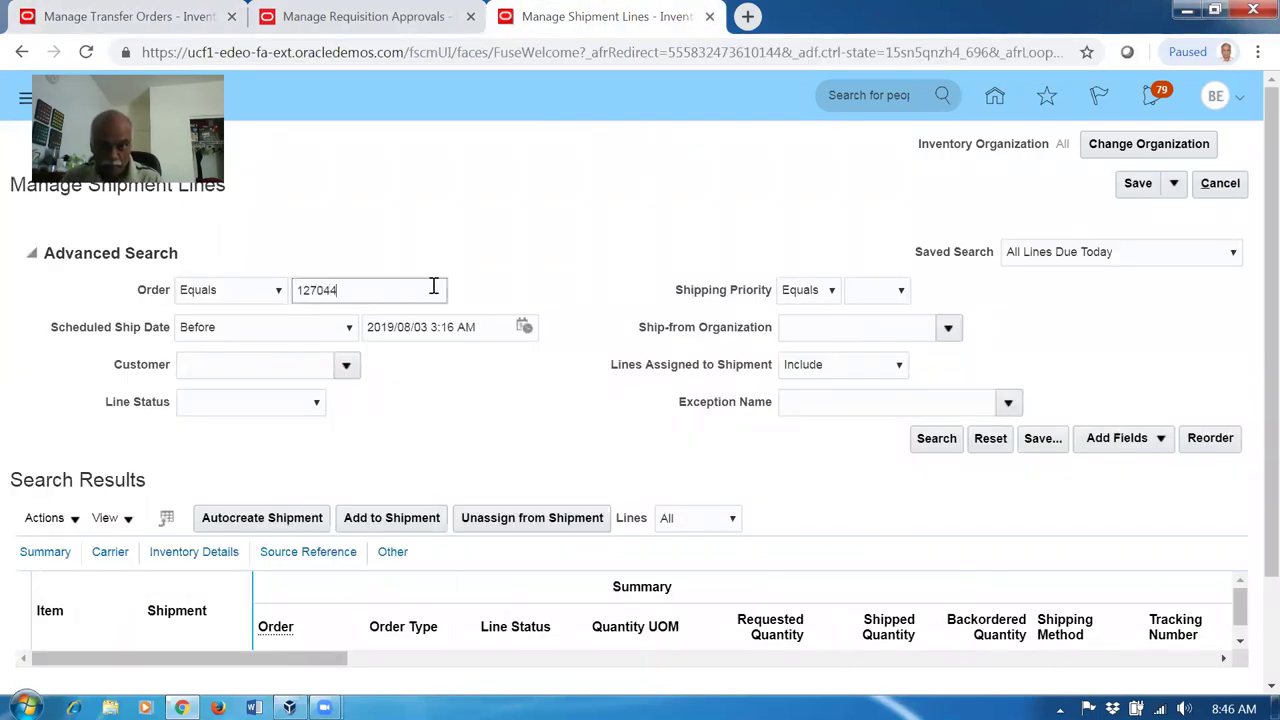
{"action": "left_click", "coordinate": [937, 438]}
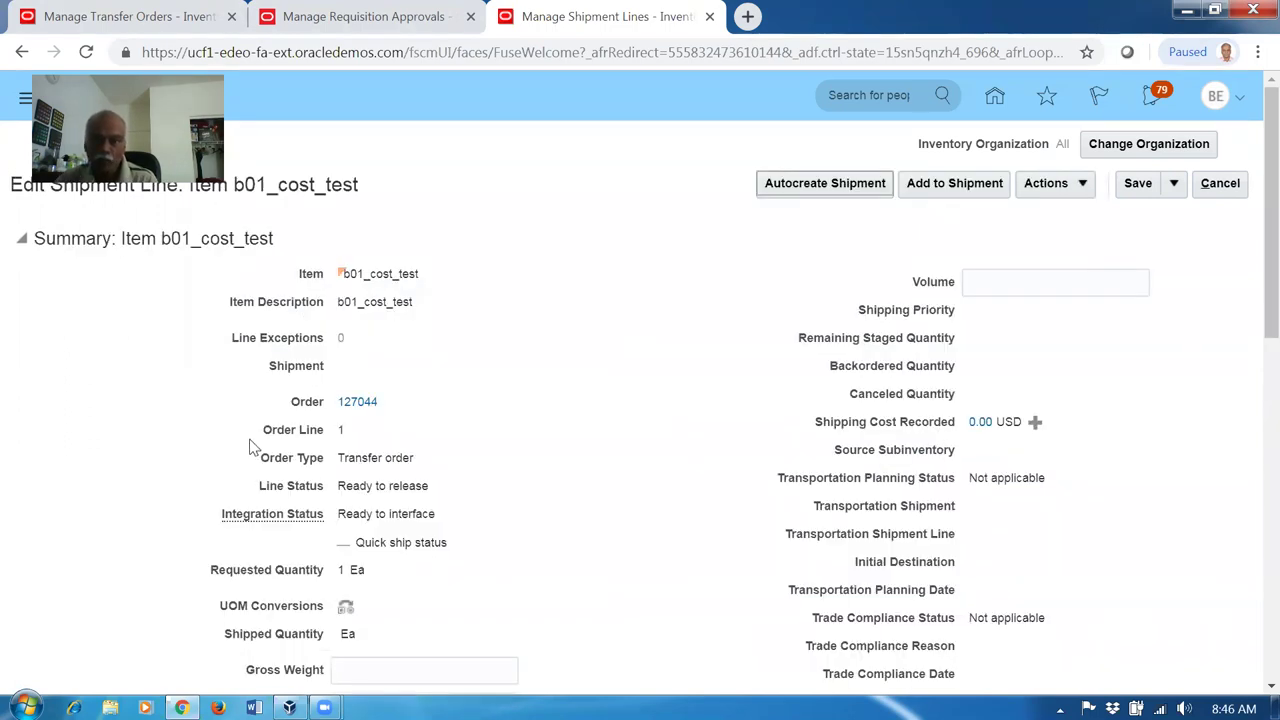
Step: Submit a pick release request for the b01_cost_test shipment line and review the line's details and status
{"action": "scroll", "coordinate": [480, 467], "scroll_direction": "down", "scroll_amount": 3}
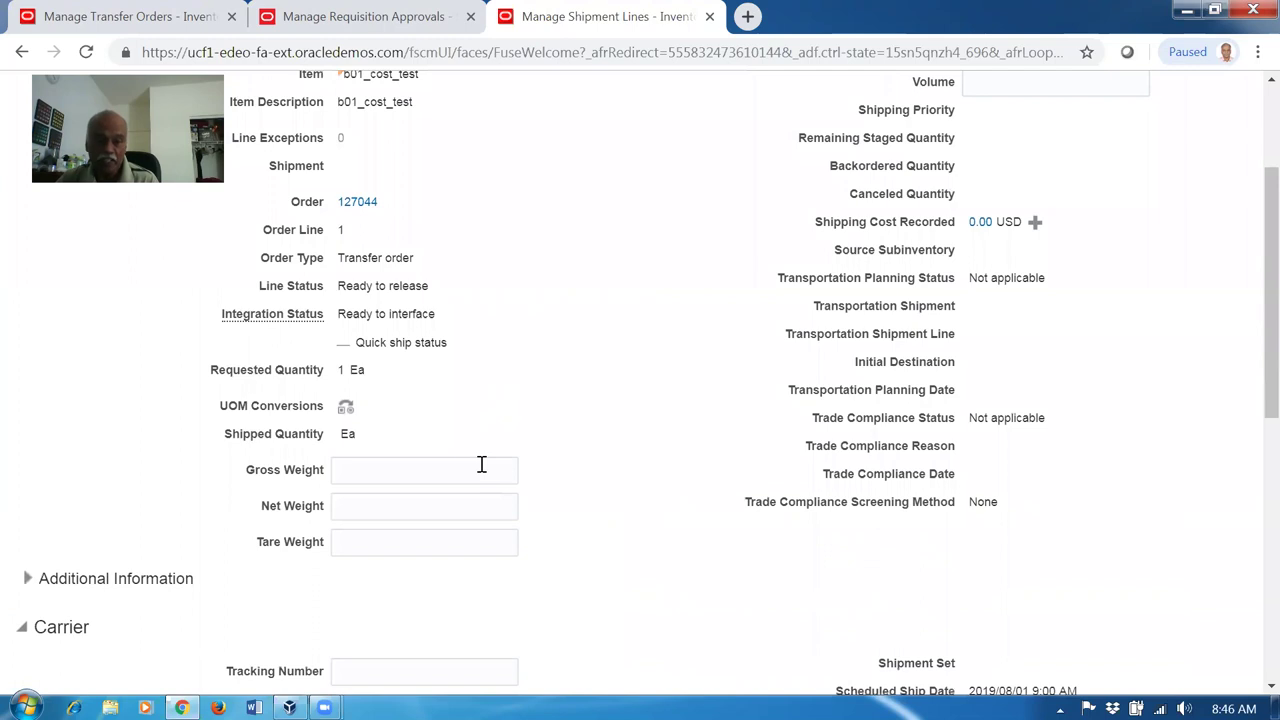
{"action": "scroll", "coordinate": [480, 463], "scroll_direction": "up", "scroll_amount": 3}
{"action": "left_click", "coordinate": [1040, 184]}
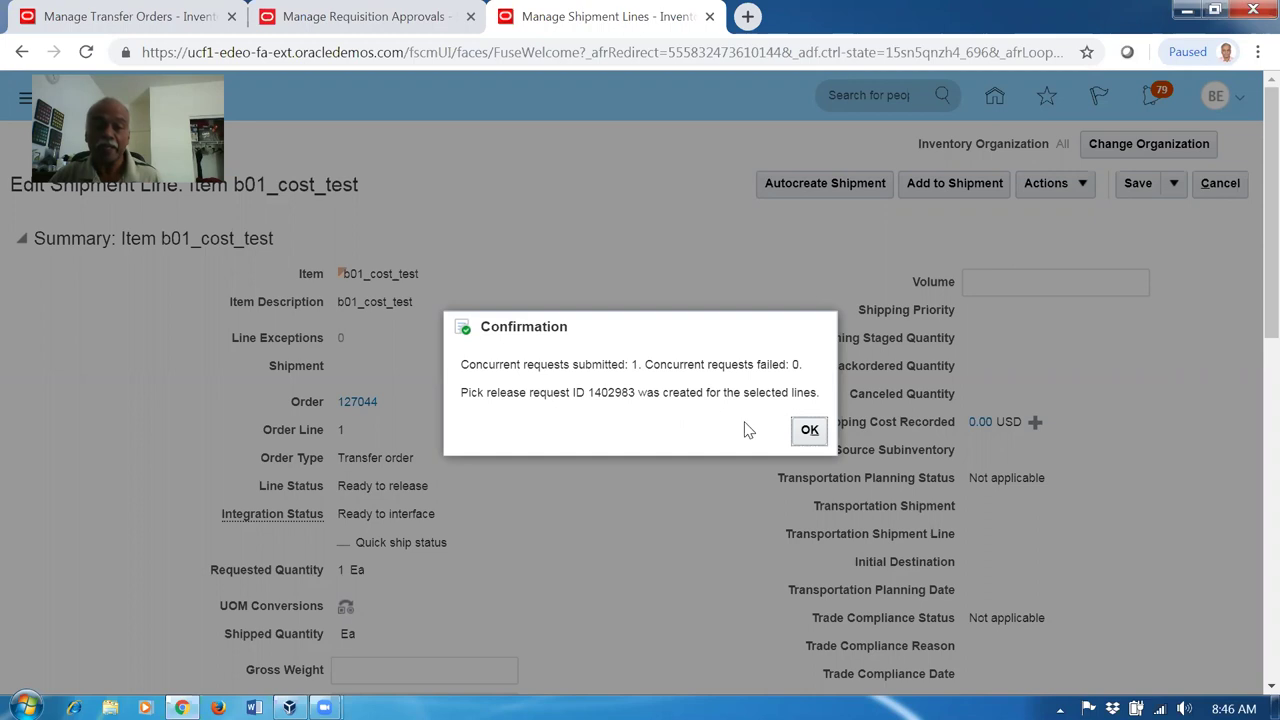
{"action": "key", "text": "Return"}
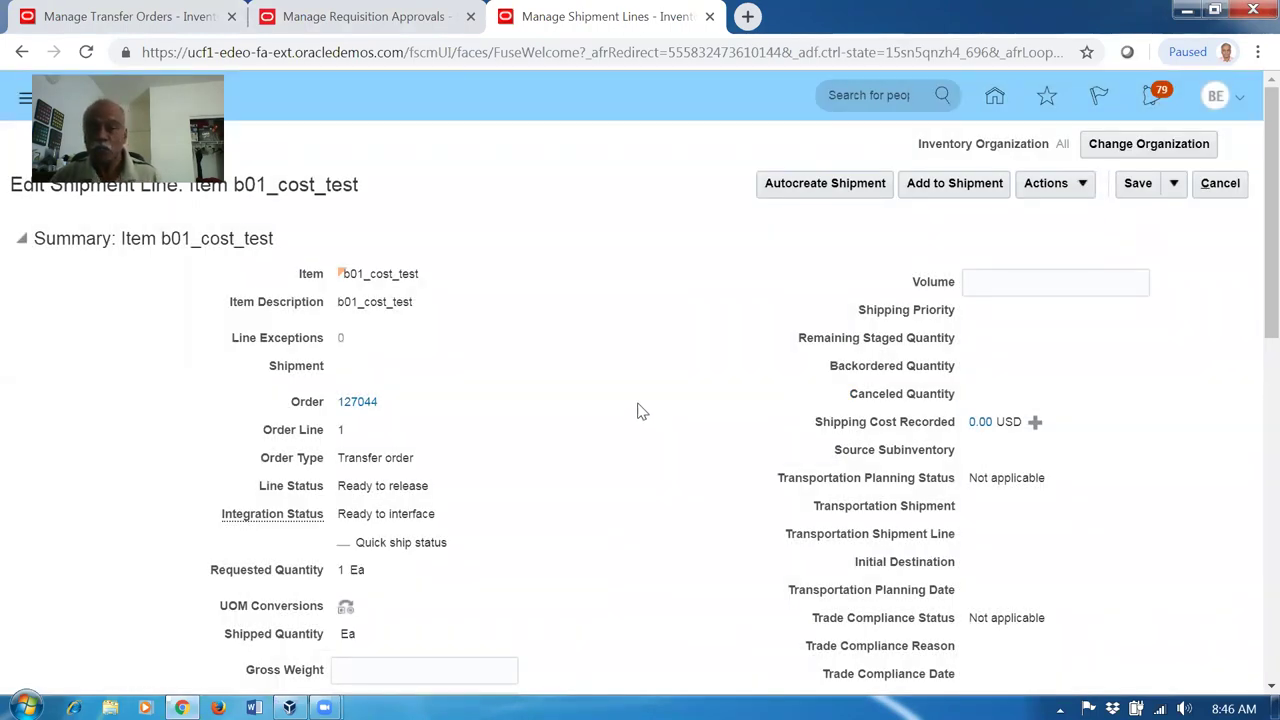
{"action": "scroll", "coordinate": [570, 421], "scroll_direction": "down", "scroll_amount": 3}
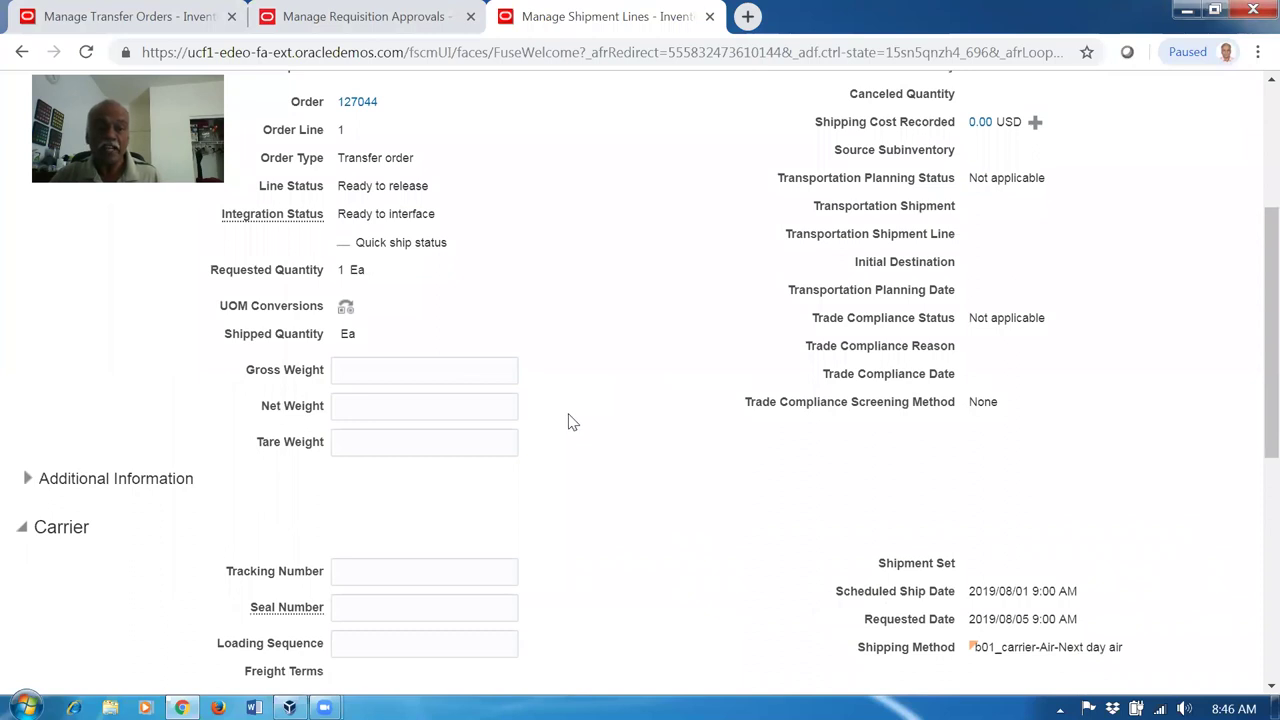
{"action": "scroll", "coordinate": [570, 421], "scroll_direction": "up", "scroll_amount": 2}
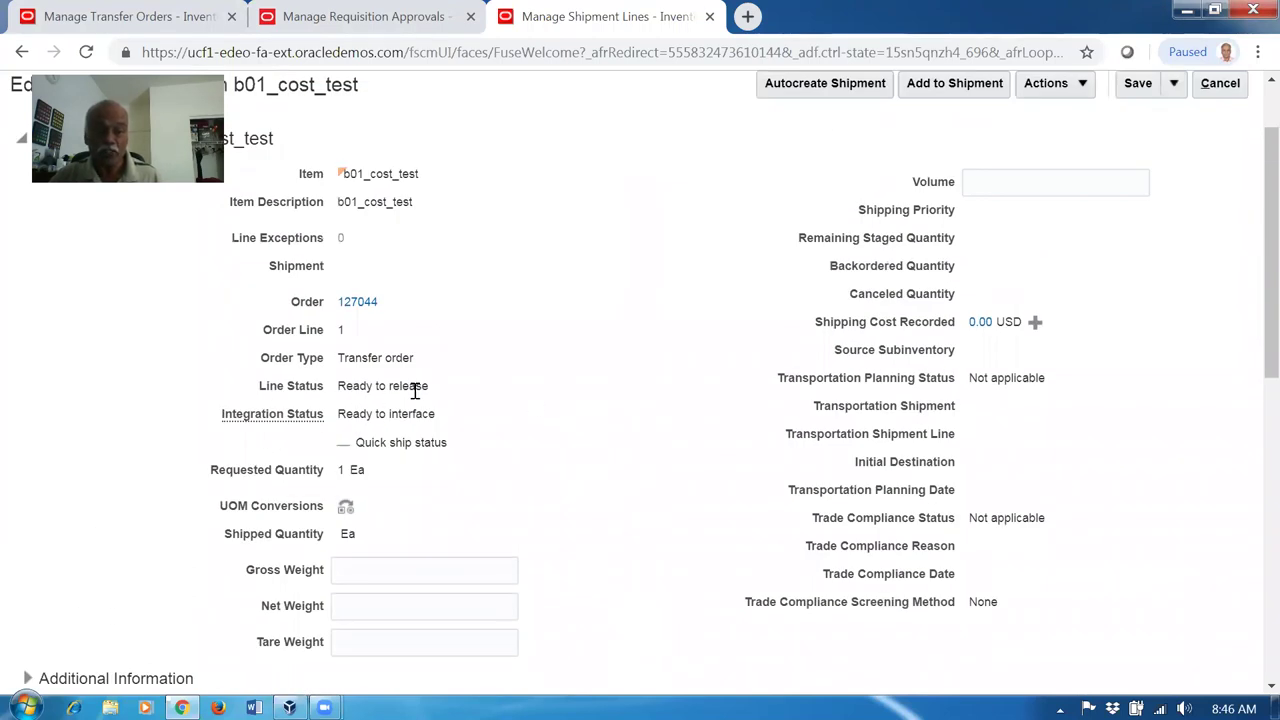
Step: Save and close the b01_cost_test shipment line, and reload the transfer order's Shipments and Receipts page to check the shipment
{"action": "left_click", "coordinate": [1174, 83]}
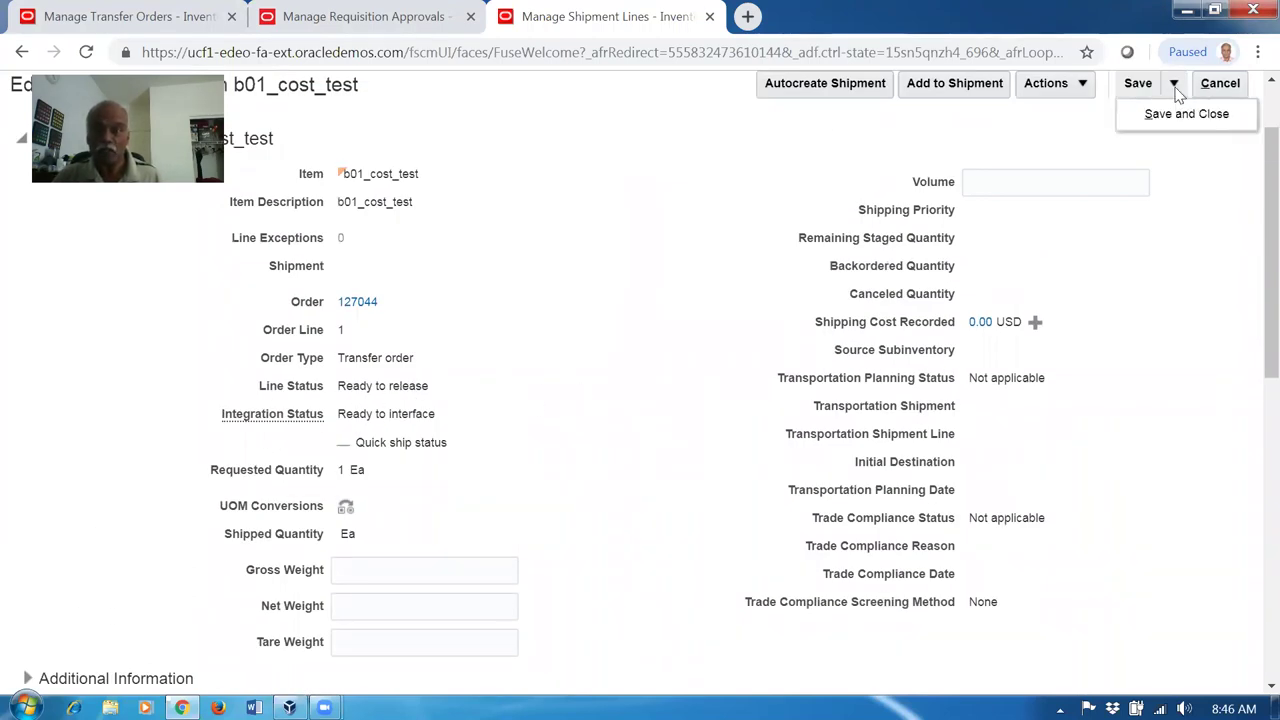
{"action": "left_click", "coordinate": [1172, 115]}
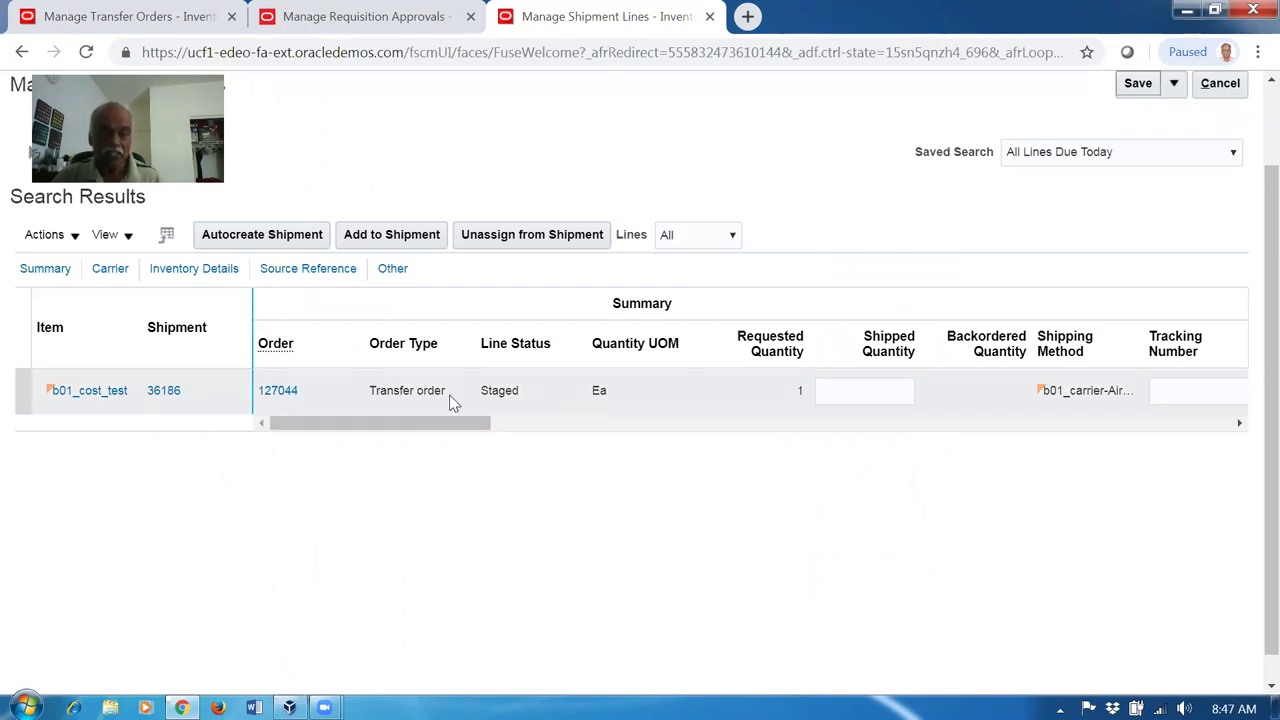
{"action": "left_click", "coordinate": [150, 20]}
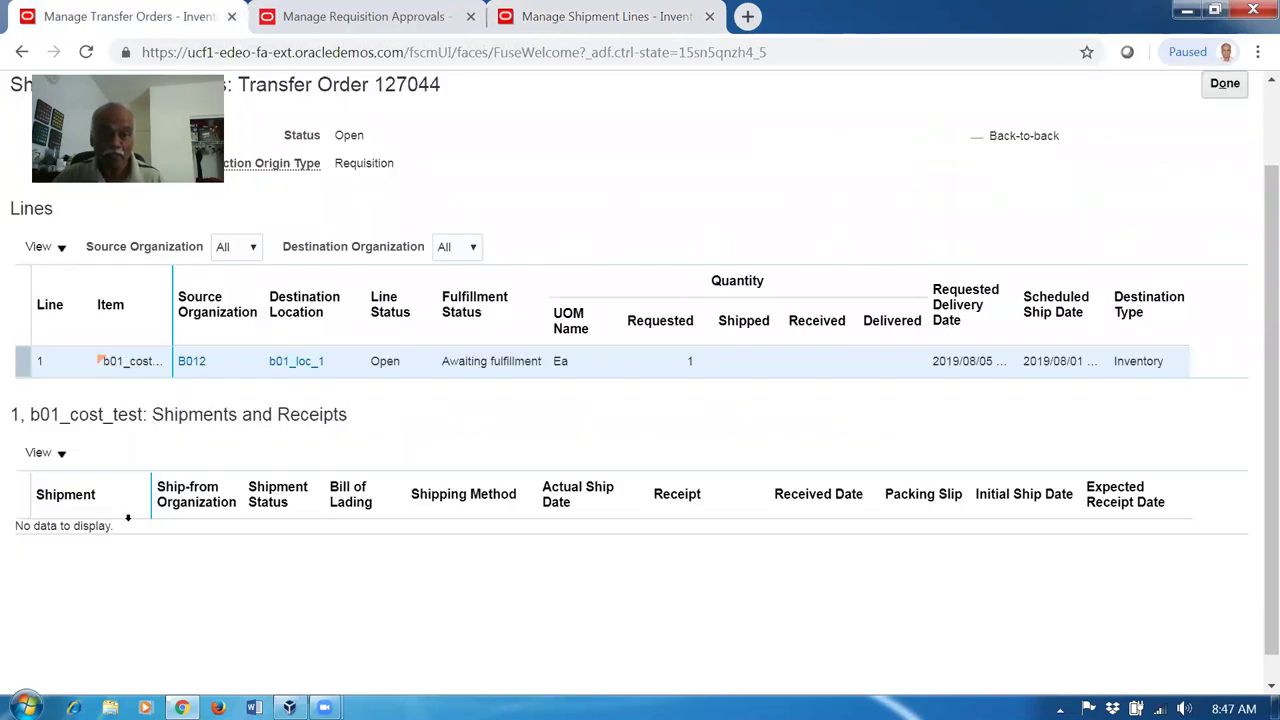
{"action": "left_click", "coordinate": [1223, 186]}
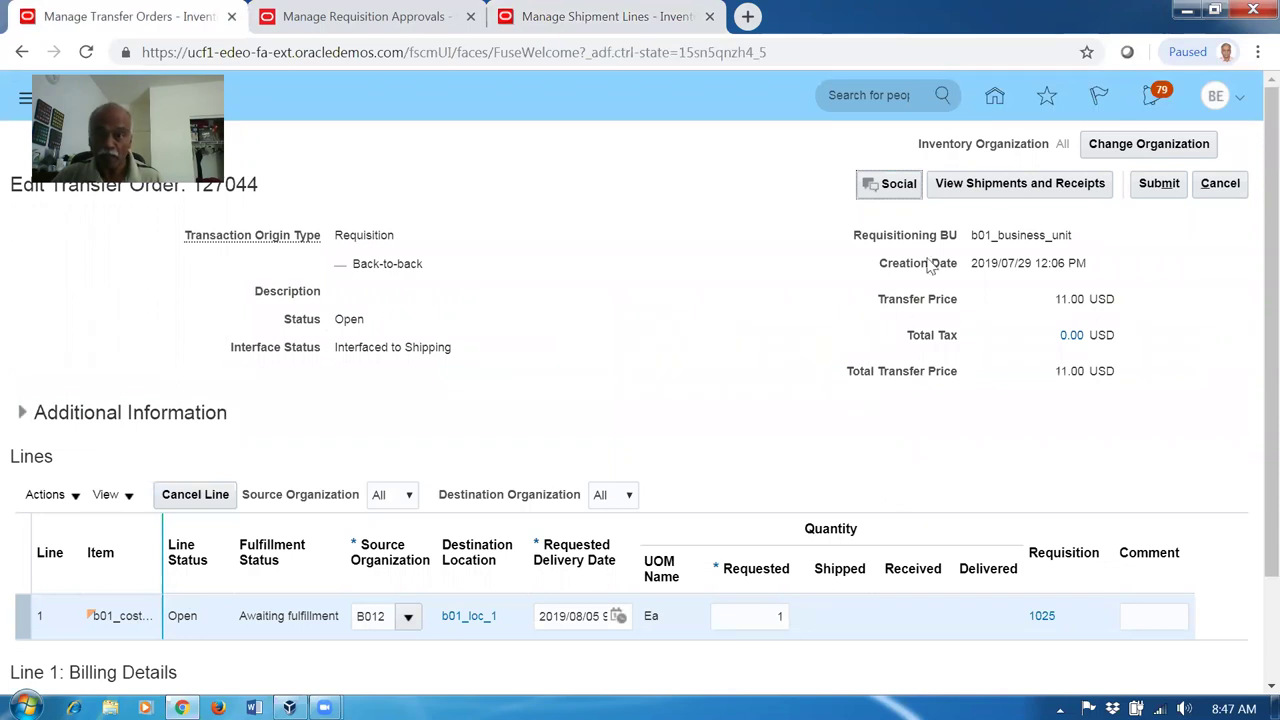
{"action": "left_click", "coordinate": [1014, 186]}
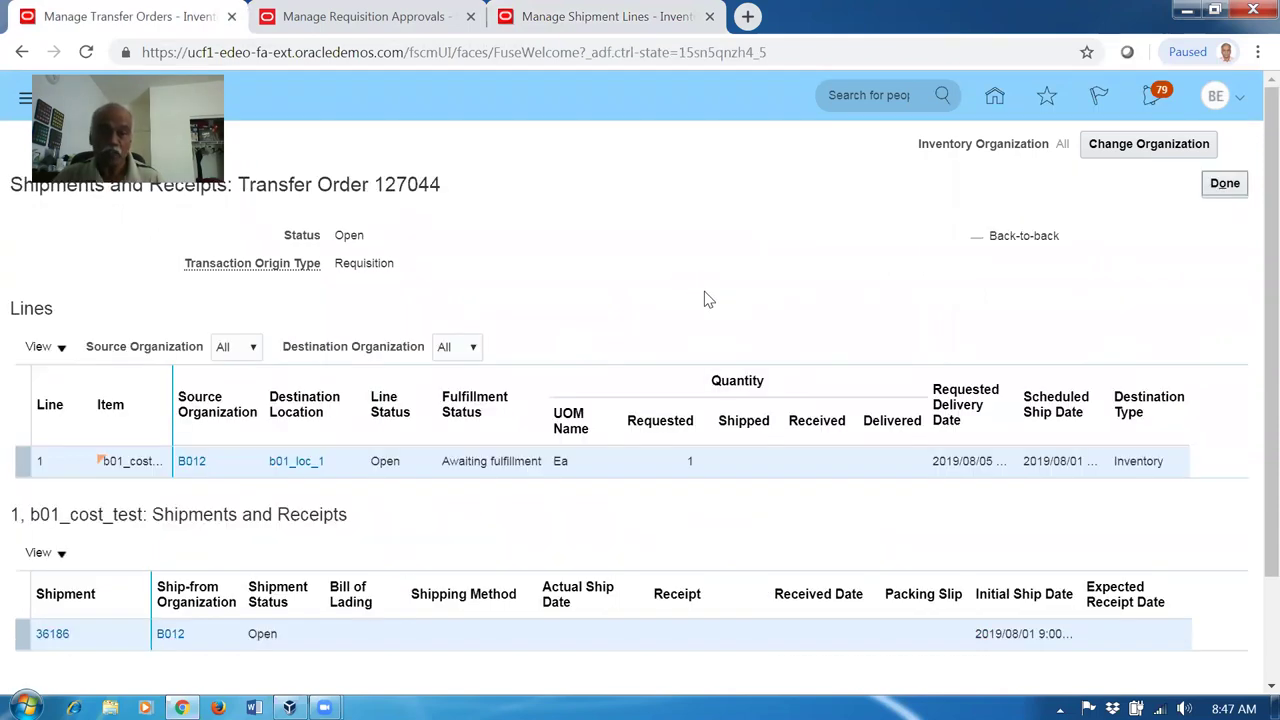
{"action": "scroll", "coordinate": [704, 291], "scroll_direction": "down", "scroll_amount": 2}
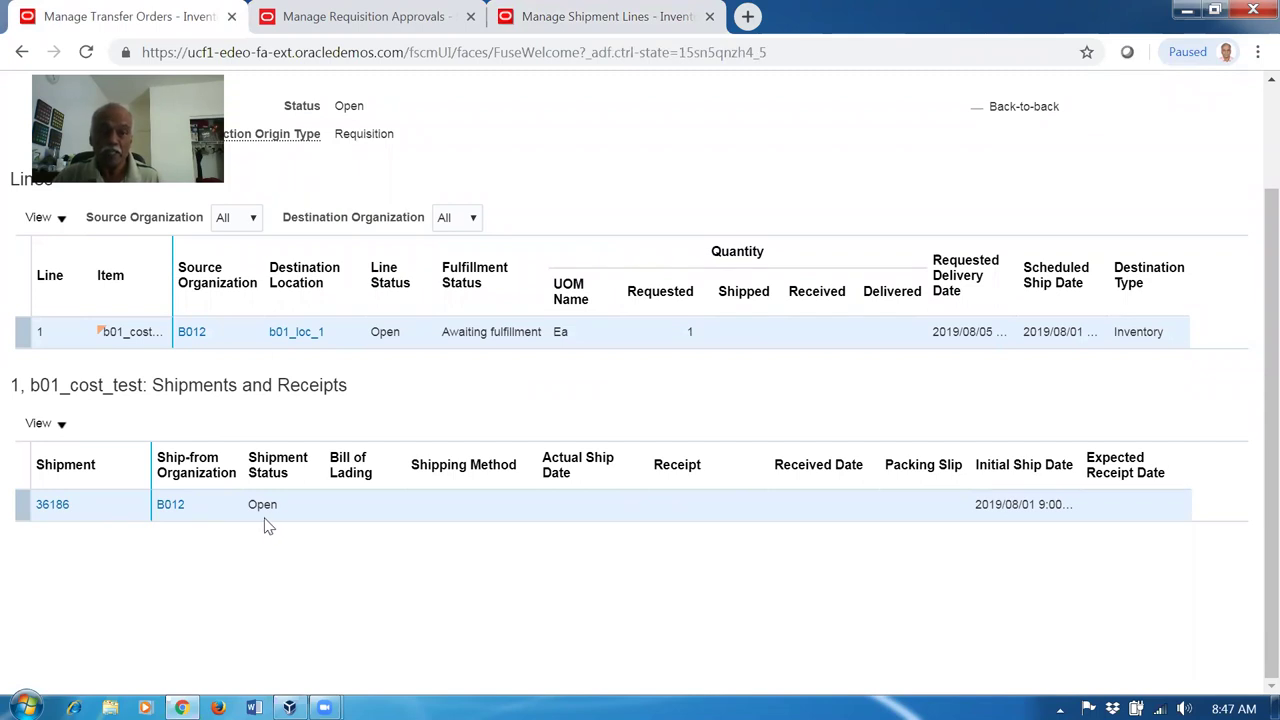
Step: Open the shipment from the b01_cost_test line in Manage Shipment Lines and set the line's Shipped Quantity to 1
{"action": "left_click", "coordinate": [567, 17]}
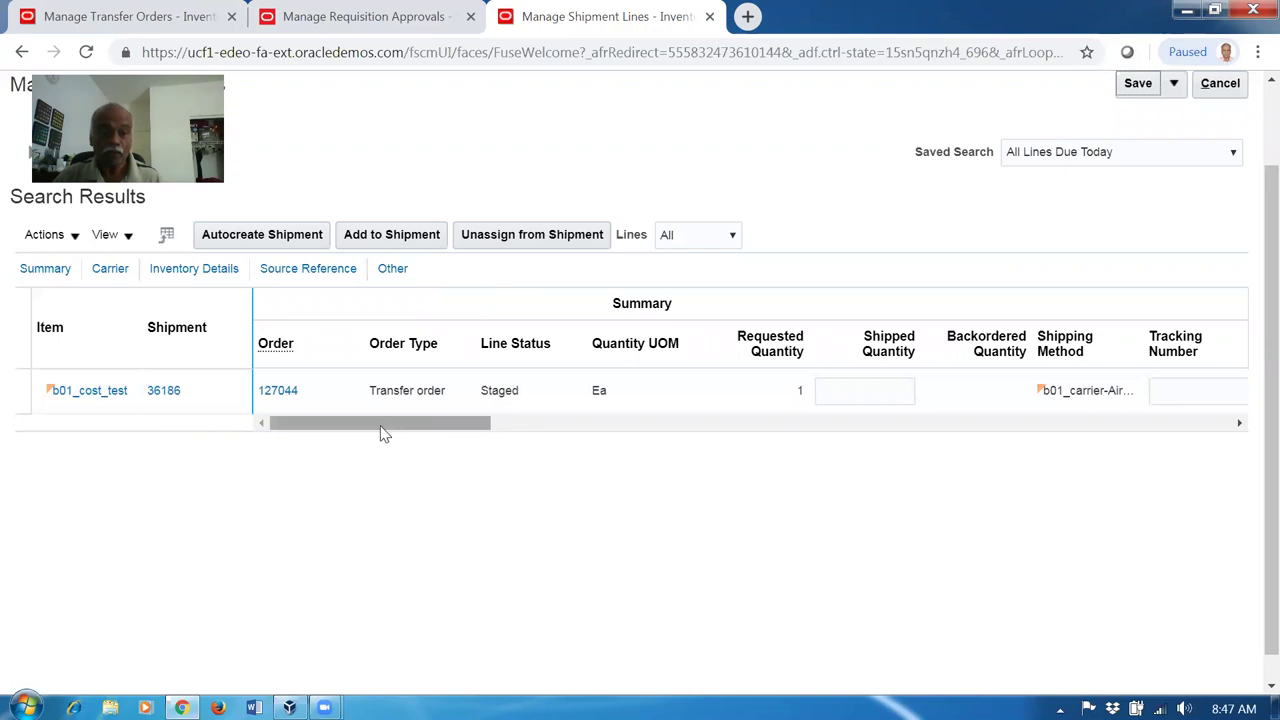
{"action": "left_click", "coordinate": [164, 392]}
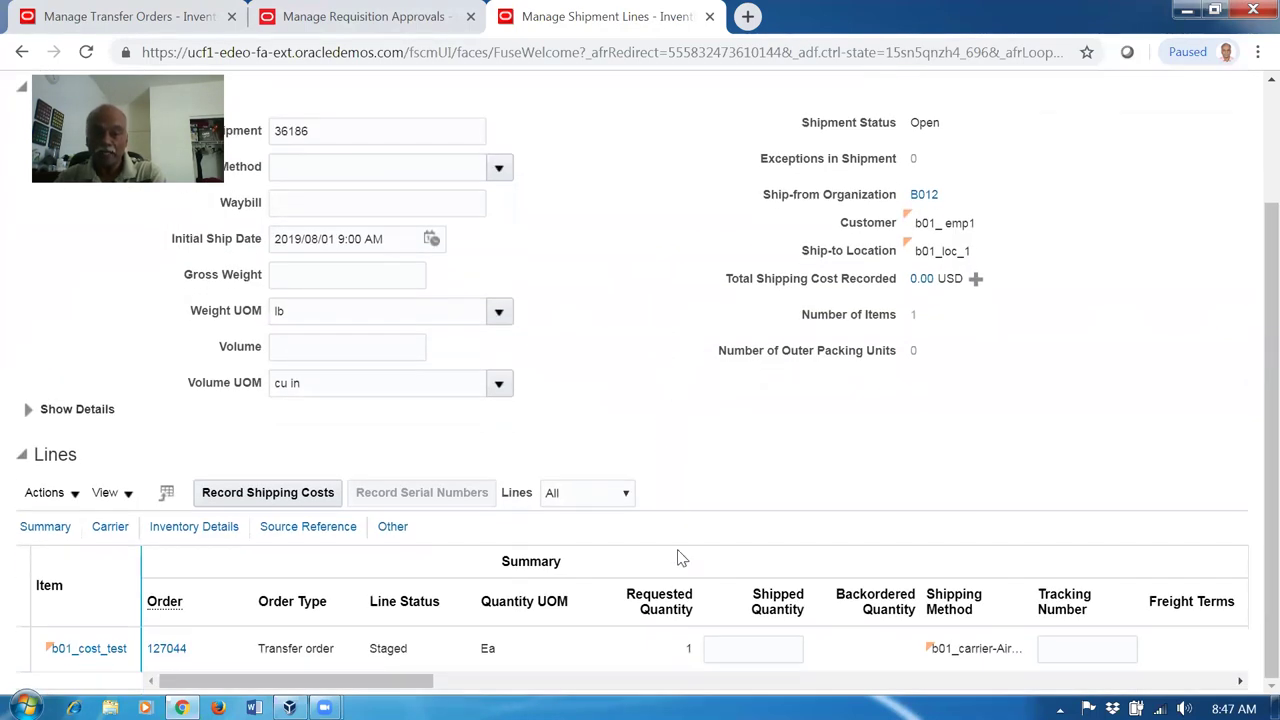
{"action": "scroll", "coordinate": [742, 648], "scroll_direction": "down", "scroll_amount": 1}
{"action": "left_click", "coordinate": [754, 649]}
{"action": "type", "text": "1"}
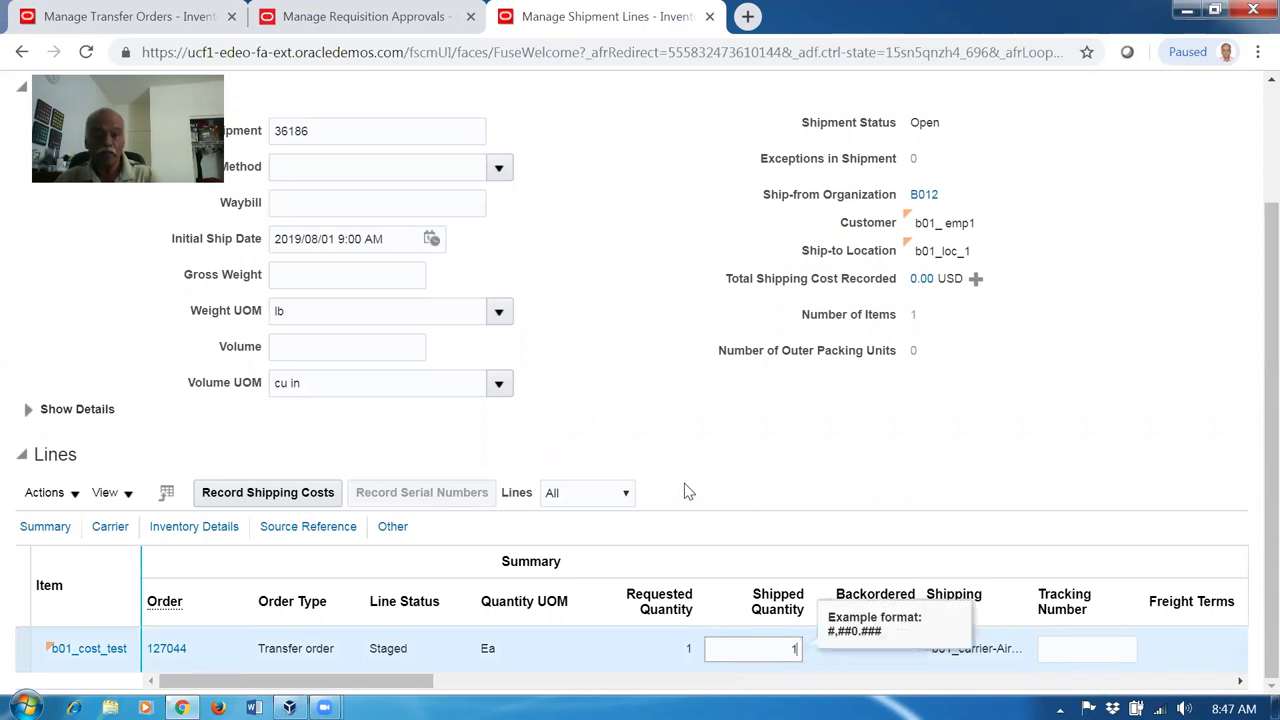
{"action": "left_click", "coordinate": [684, 472]}
Step: Try to ship confirm the shipment with the Shipping Method left blank
{"action": "left_click", "coordinate": [293, 320]}
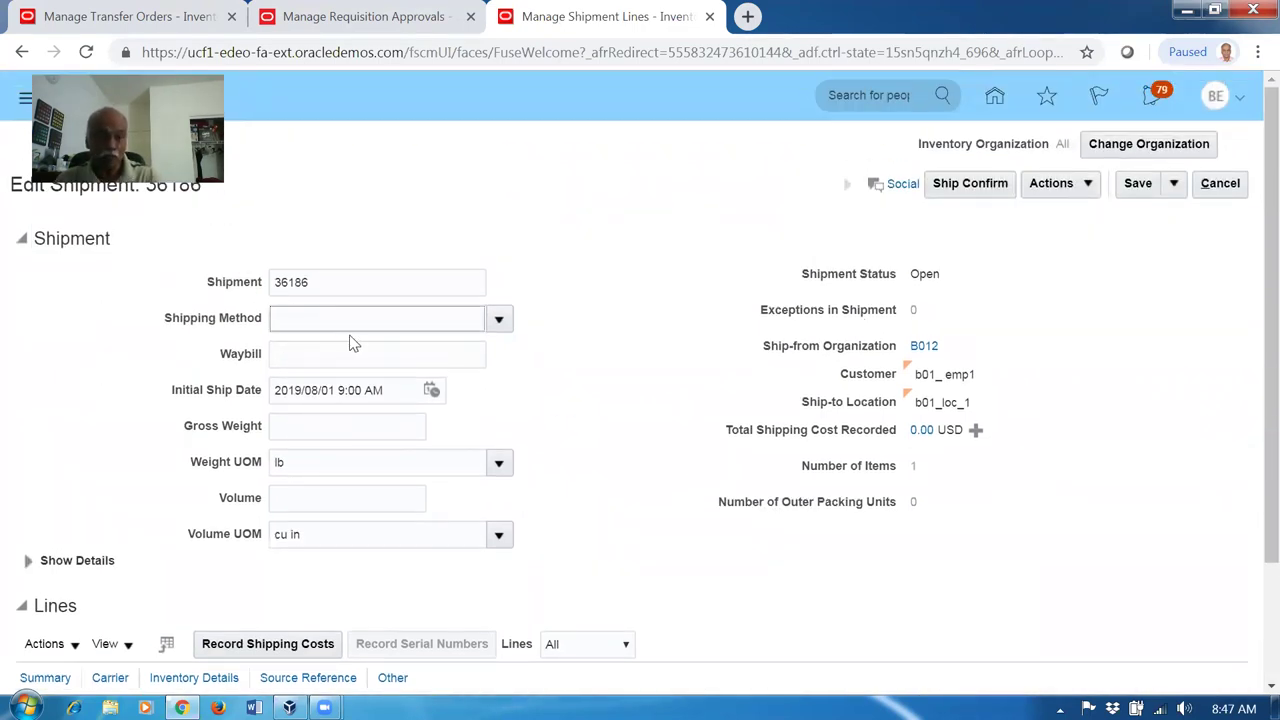
{"action": "left_click", "coordinate": [985, 192]}
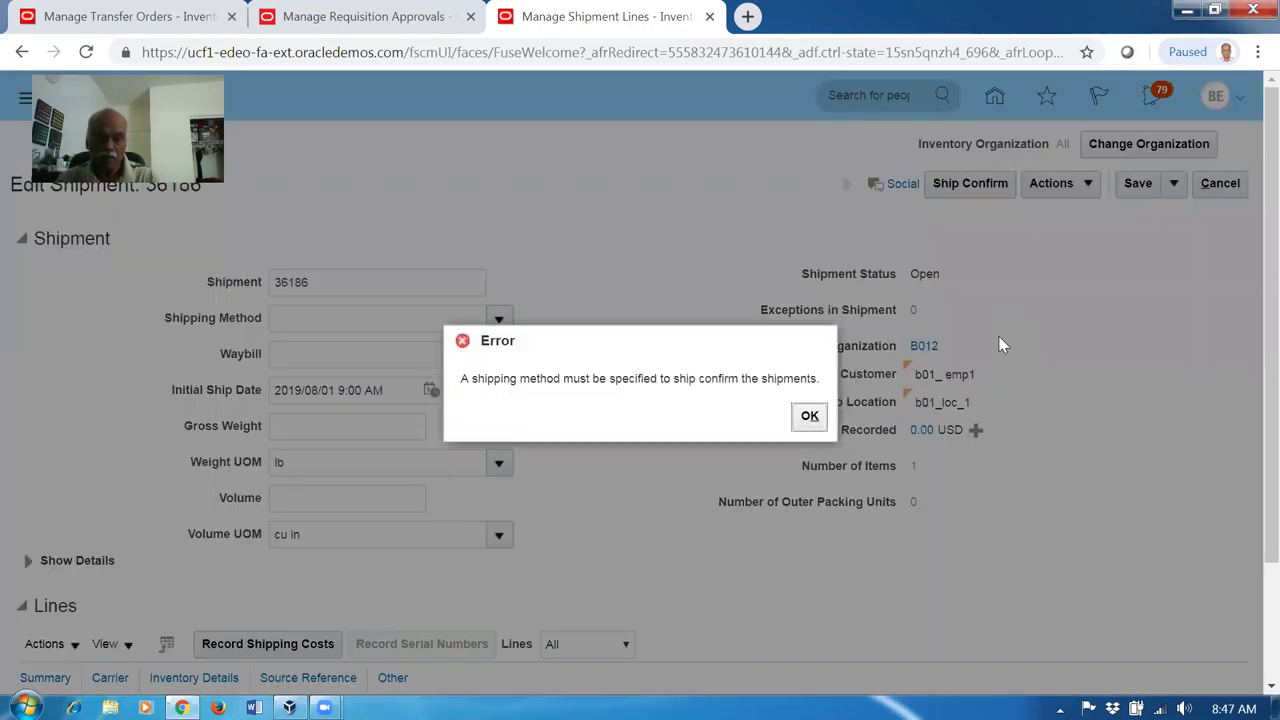
{"action": "left_click", "coordinate": [808, 415]}
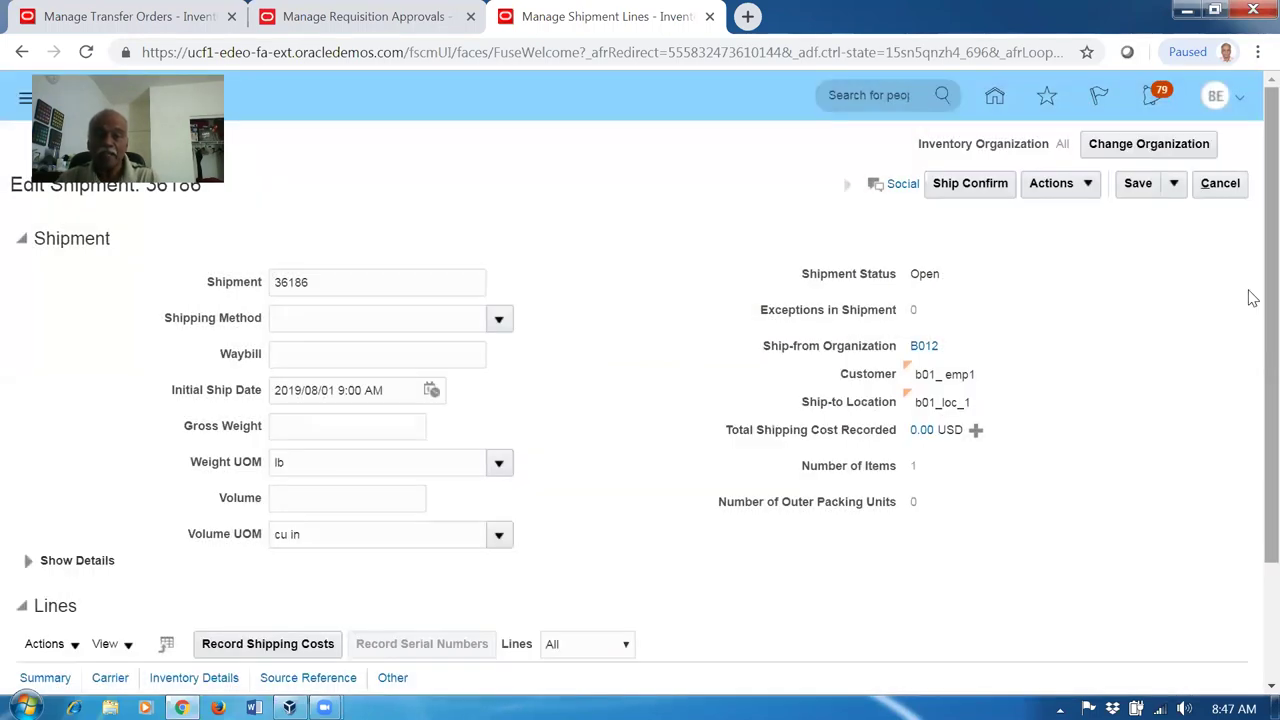
Step: Set the shipment's Shipping Method to b01_carrier-Air-Next day air and ship confirm it, accepting the weight and volume warnings
{"action": "scroll", "coordinate": [1250, 414], "scroll_direction": "down", "scroll_amount": 3}
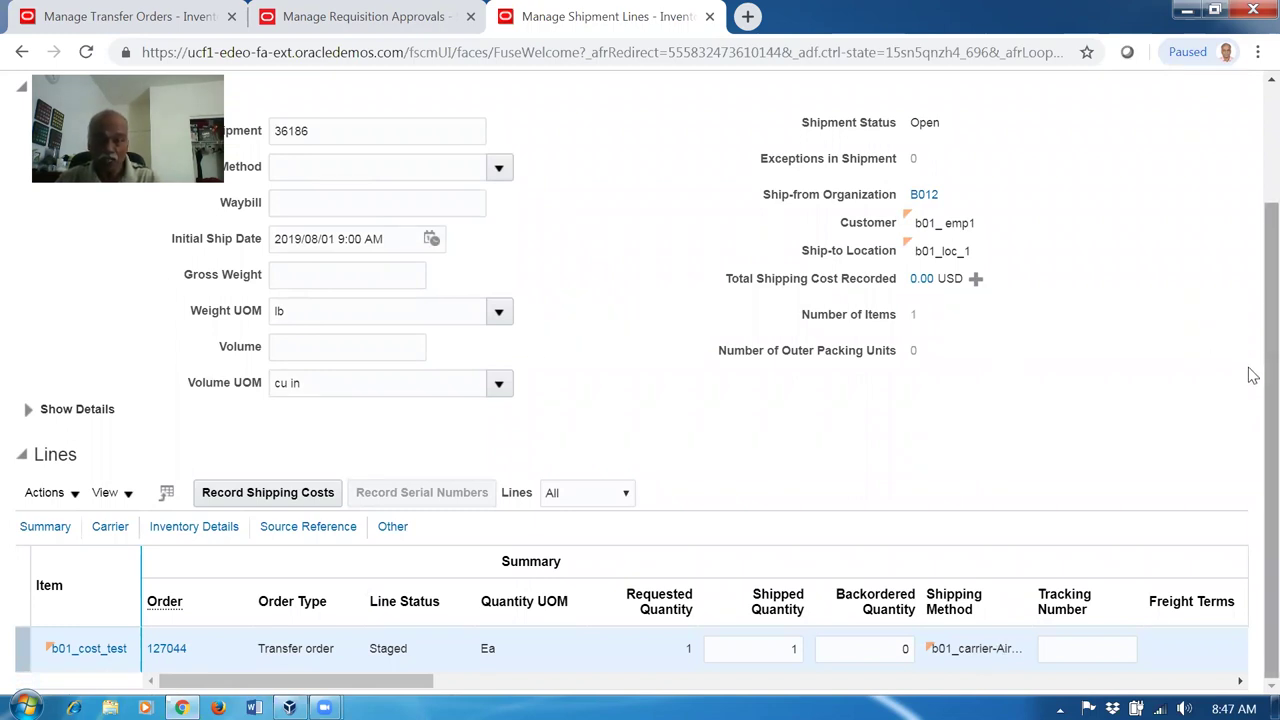
{"action": "scroll", "coordinate": [1253, 375], "scroll_direction": "up", "scroll_amount": 3}
{"action": "left_click", "coordinate": [415, 314]}
{"action": "type", "text": "b01"}
{"action": "key", "text": "Tab"}
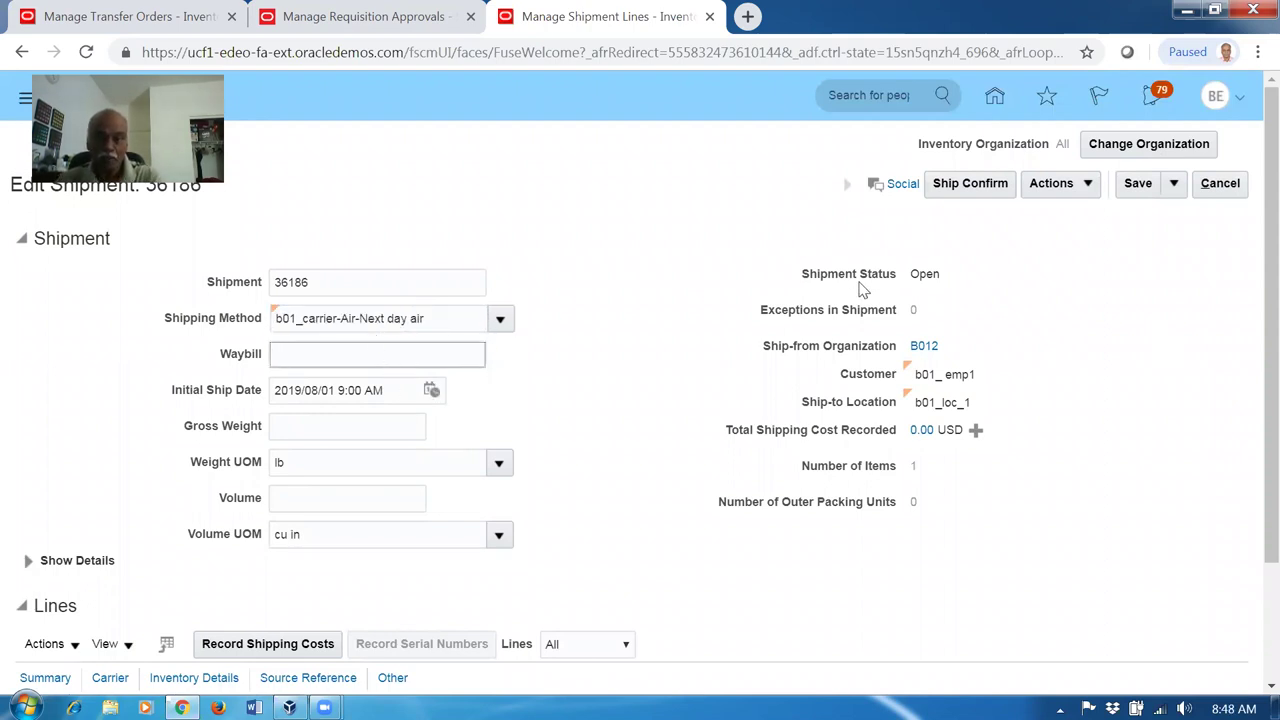
{"action": "left_click", "coordinate": [980, 186]}
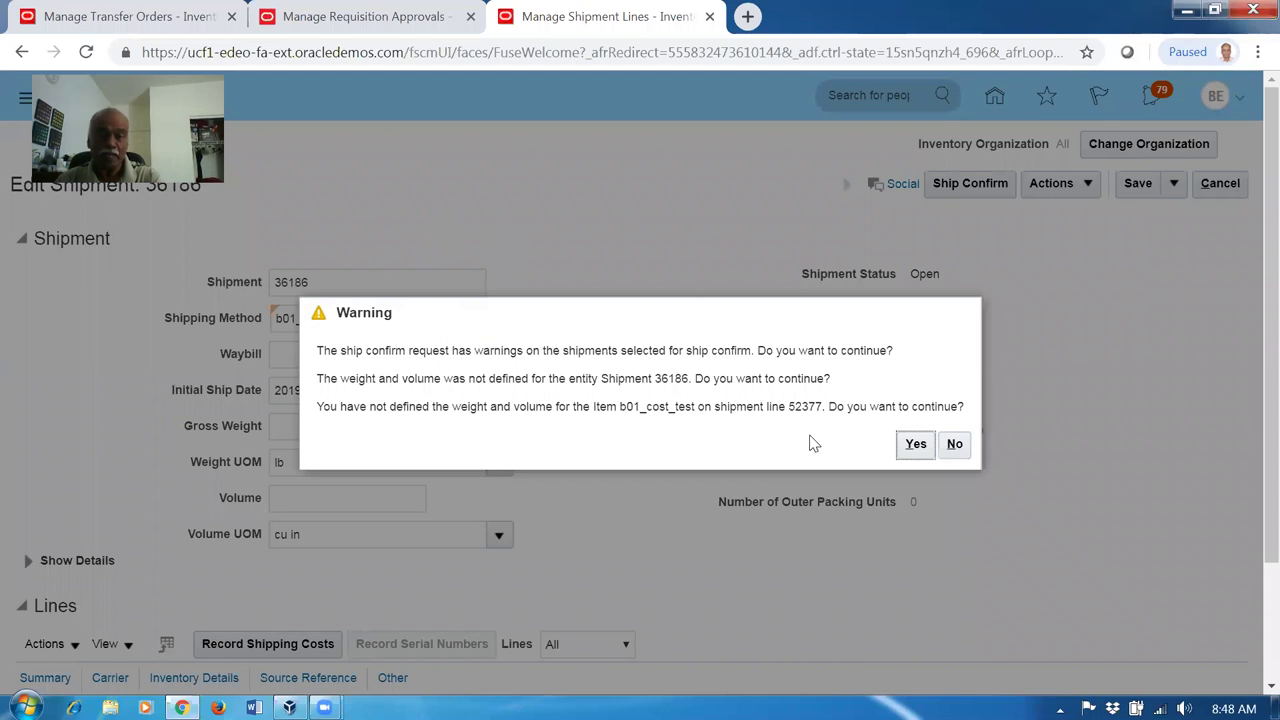
{"action": "left_click", "coordinate": [904, 448]}
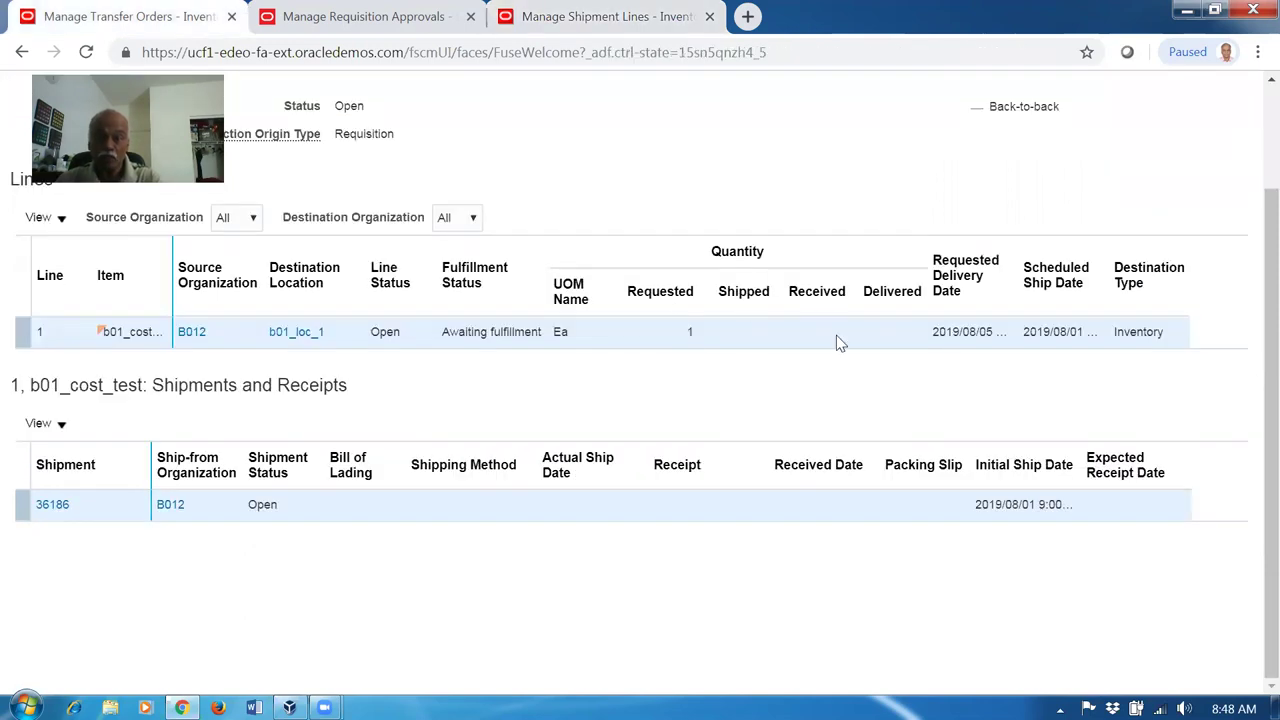
Step: Reload the transfer order's Shipments and Receipts page to examine its fulfillment and shipment details, and check the current date in the system calendar
{"action": "scroll", "coordinate": [1068, 168], "scroll_direction": "up", "scroll_amount": 2}
{"action": "left_click", "coordinate": [1225, 183]}
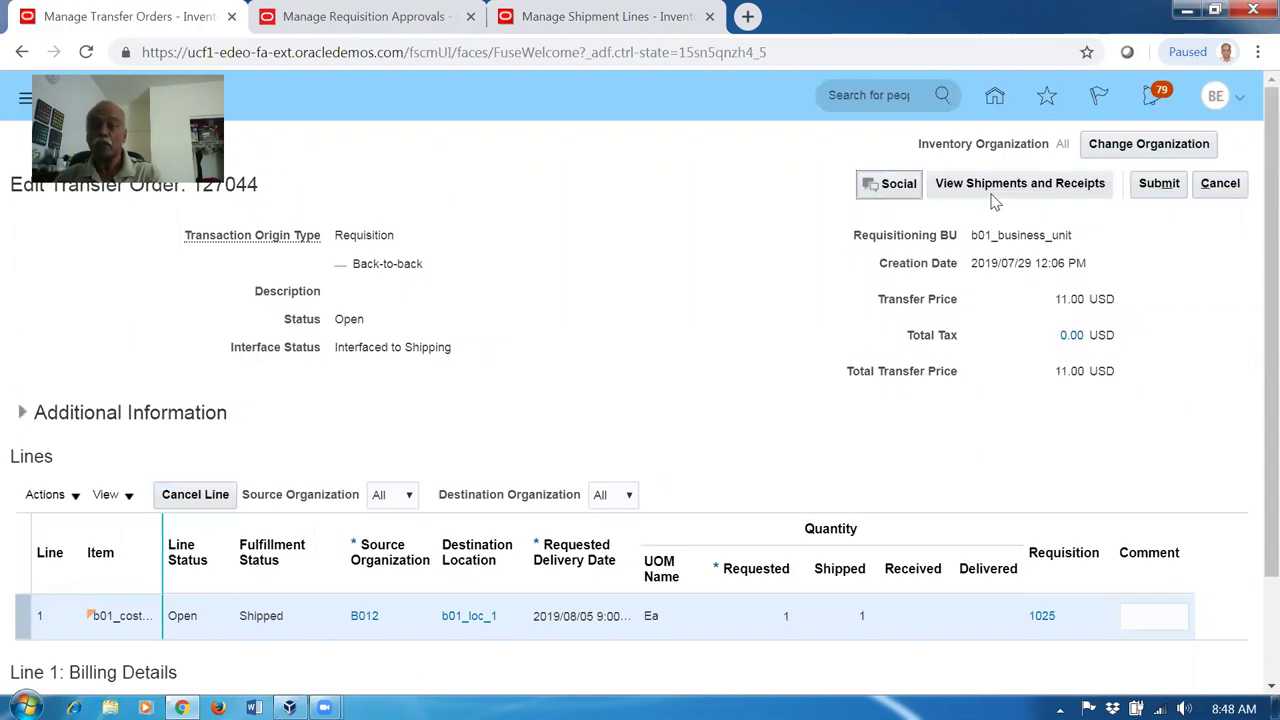
{"action": "left_click", "coordinate": [990, 190]}
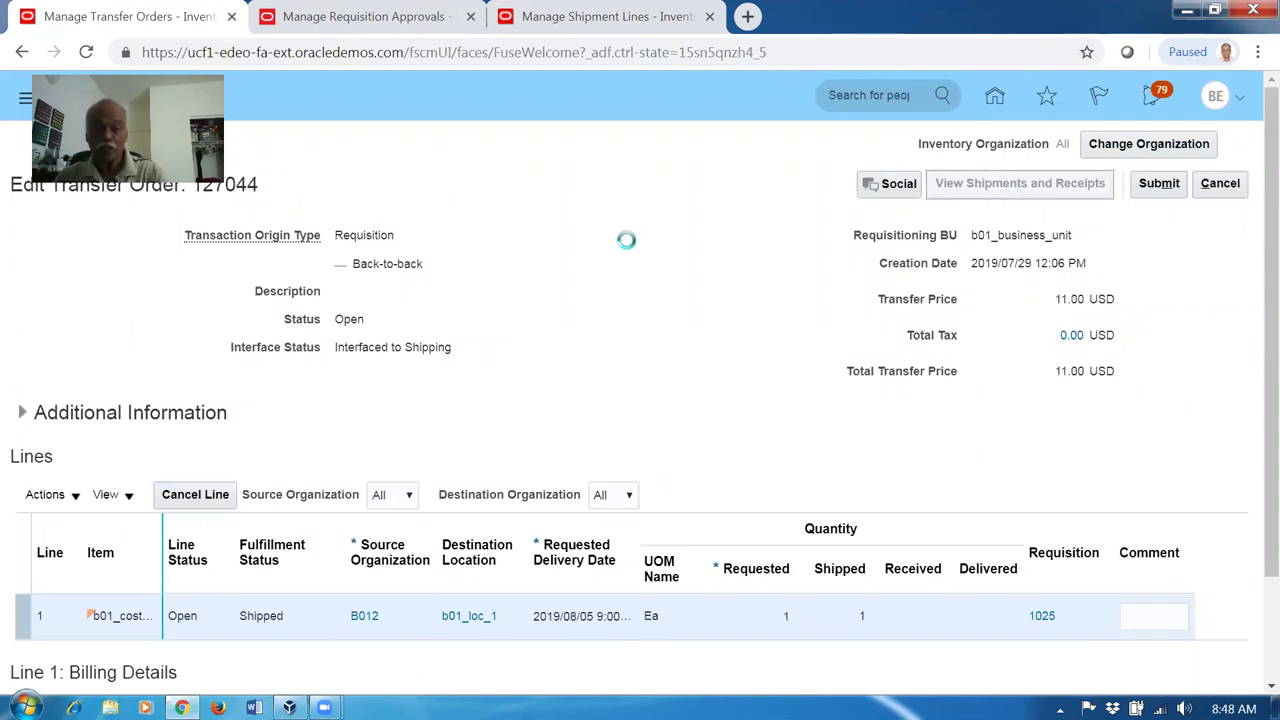
{"action": "scroll", "coordinate": [630, 242], "scroll_direction": "down", "scroll_amount": 1}
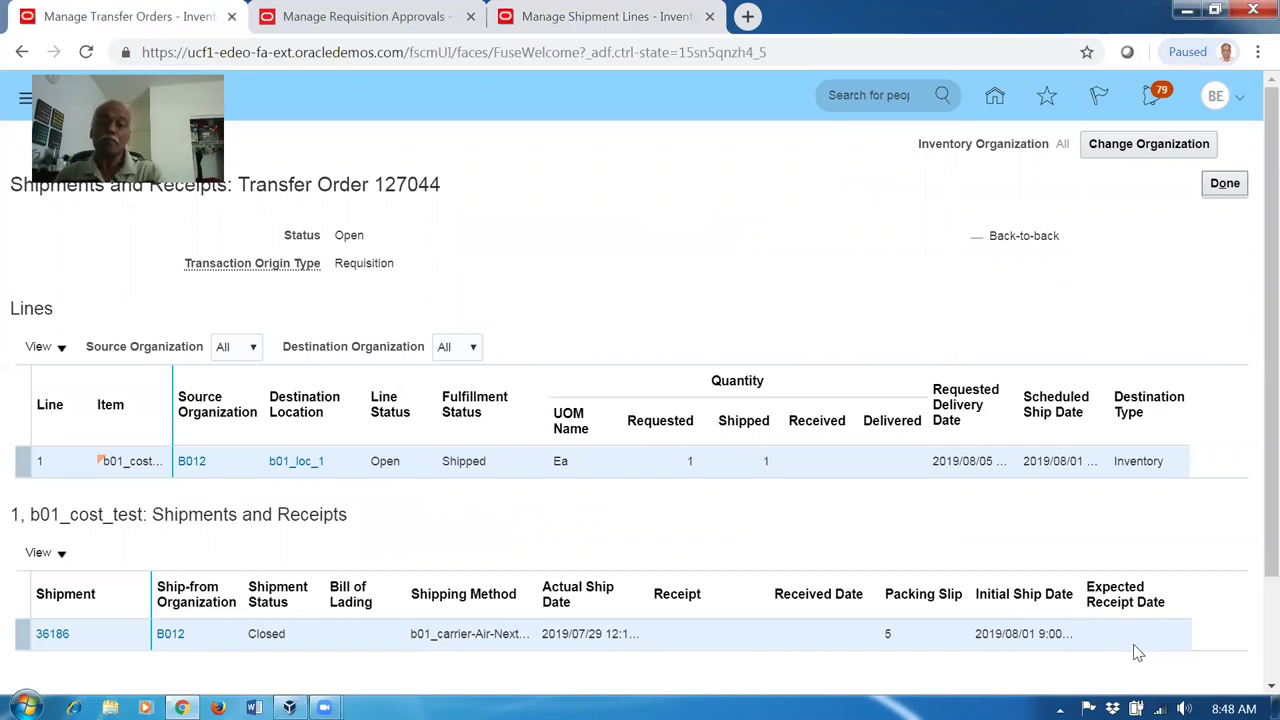
{"action": "left_click", "coordinate": [1224, 185]}
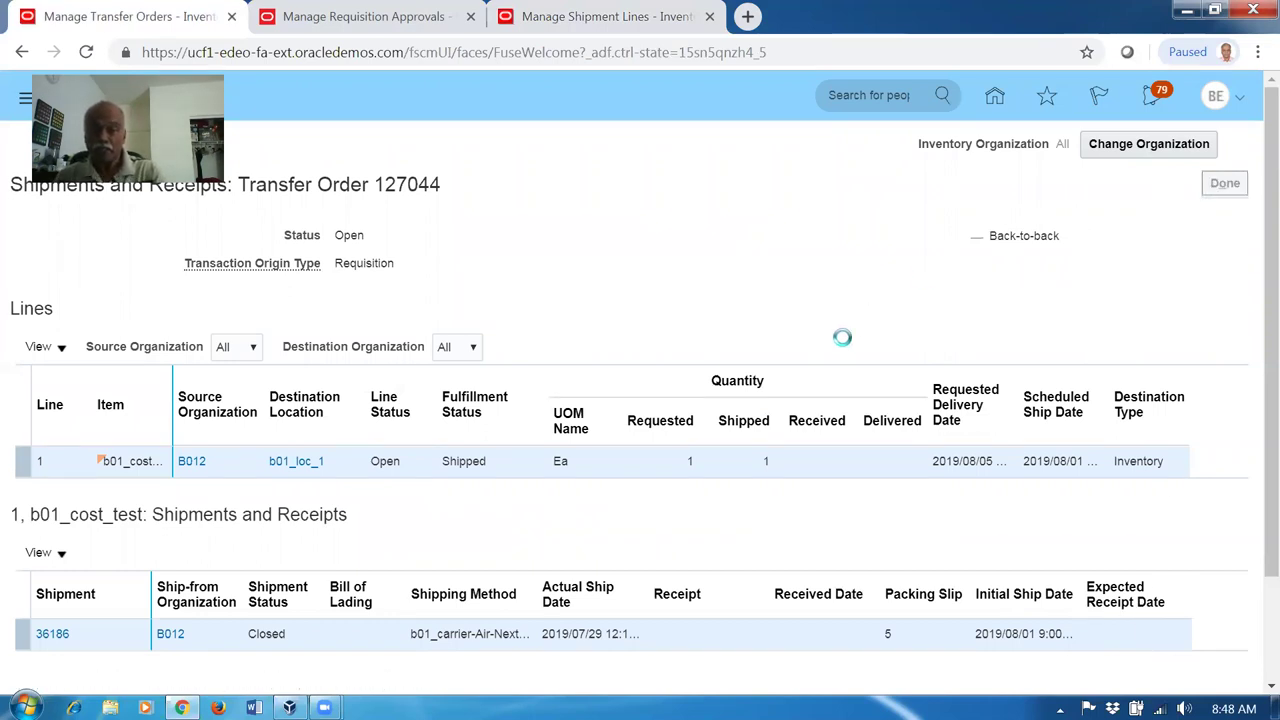
{"action": "left_click", "coordinate": [1003, 186]}
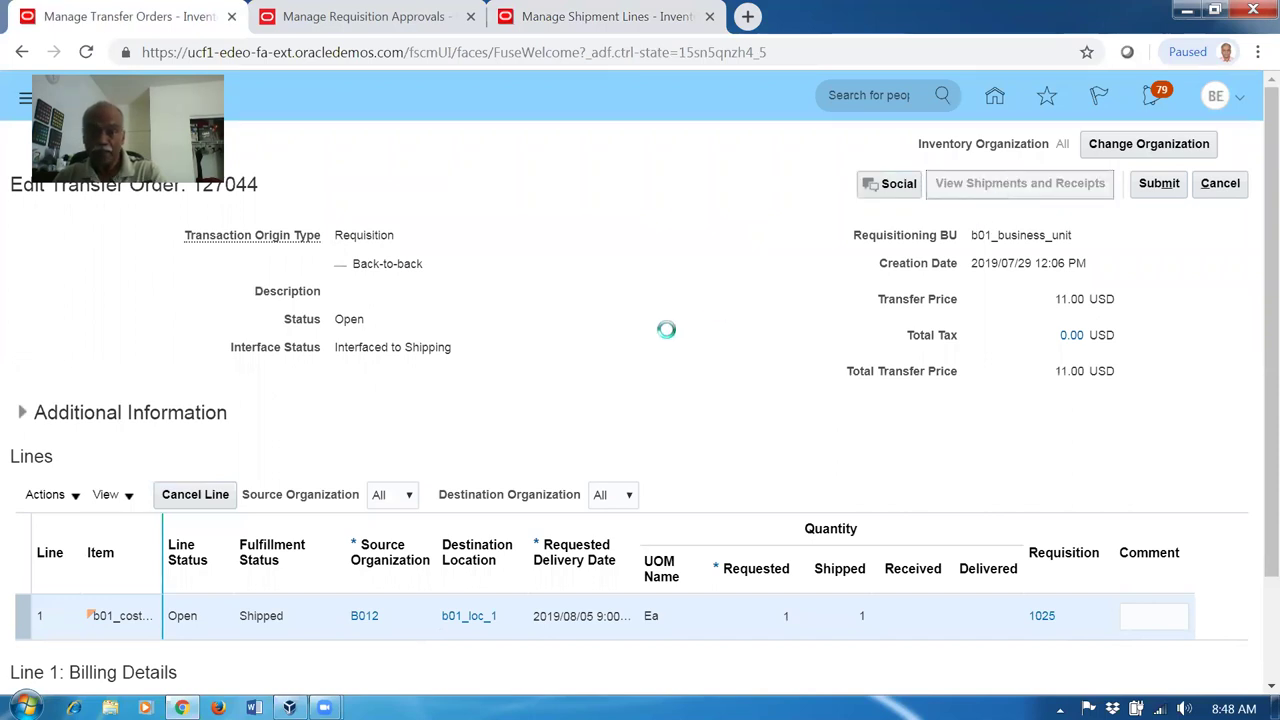
{"action": "scroll", "coordinate": [668, 345], "scroll_direction": "down", "scroll_amount": 3}
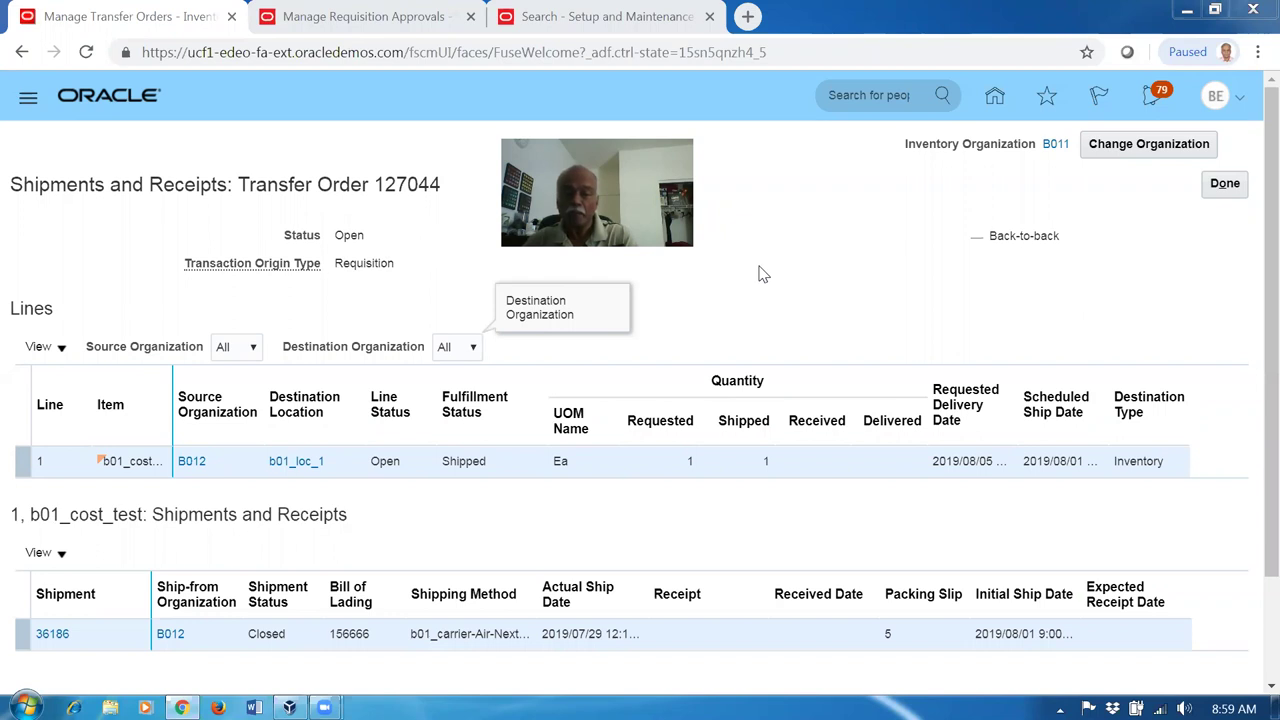
{"action": "left_click", "coordinate": [1234, 709]}
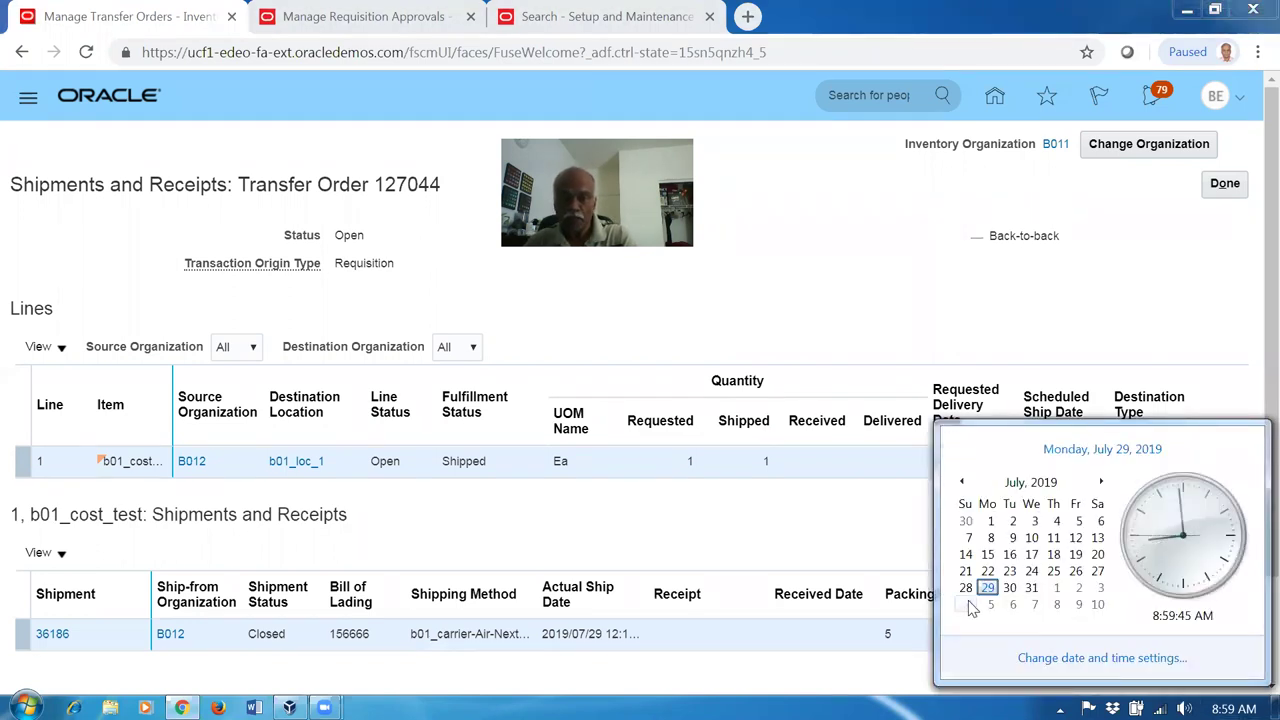
{"action": "left_click", "coordinate": [829, 328]}
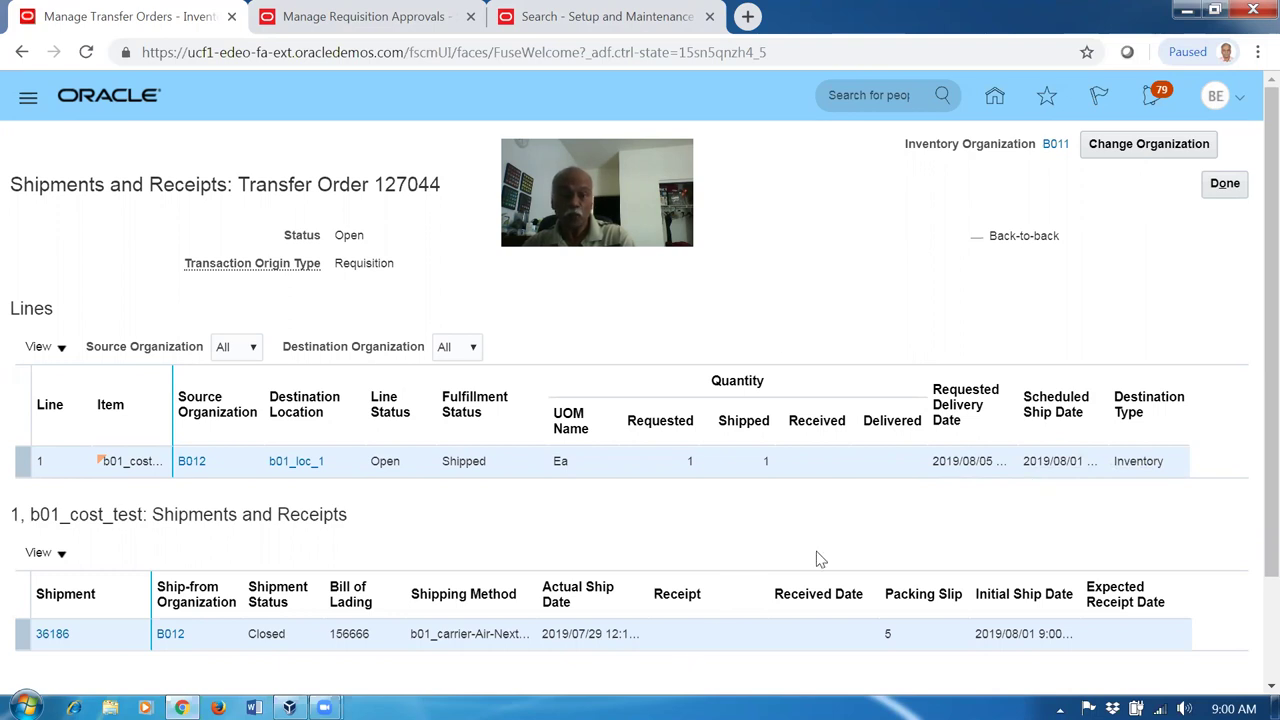
Step: Duplicate the Setup and Maintenance browser tab and open the Setup and Maintenance search in the duplicate
{"action": "right_click", "coordinate": [622, 14]}
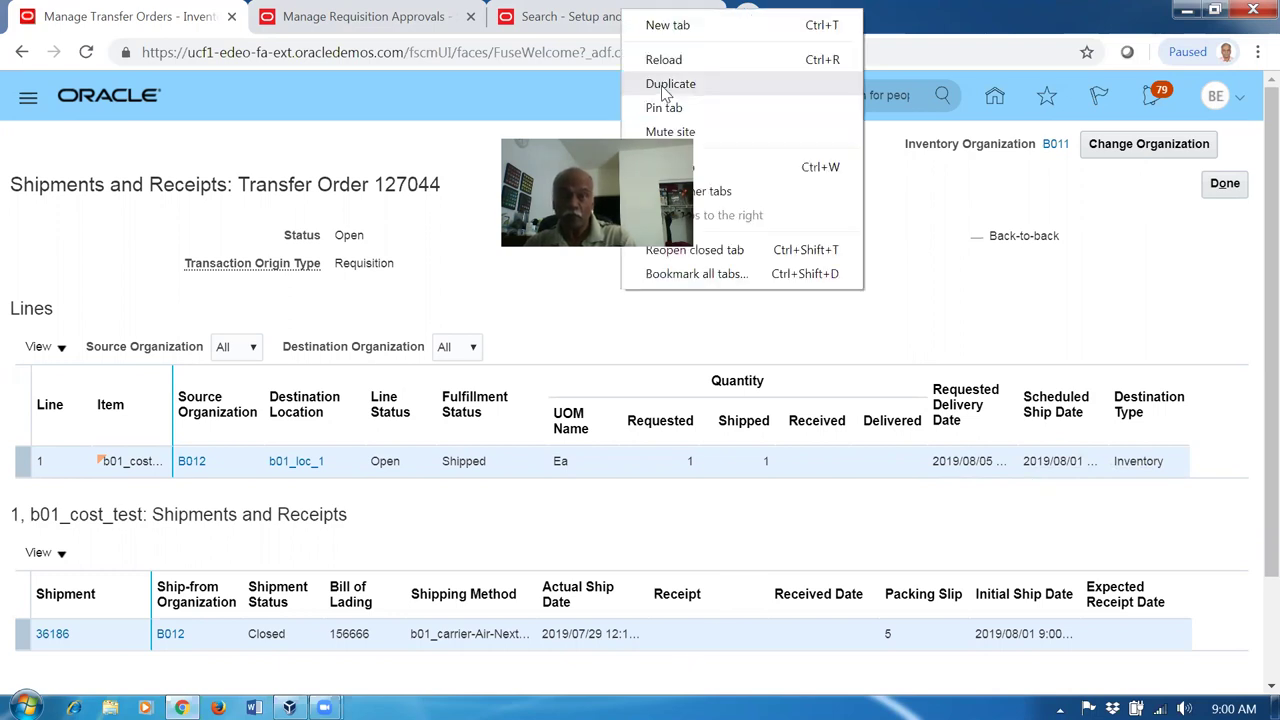
{"action": "left_click", "coordinate": [665, 85]}
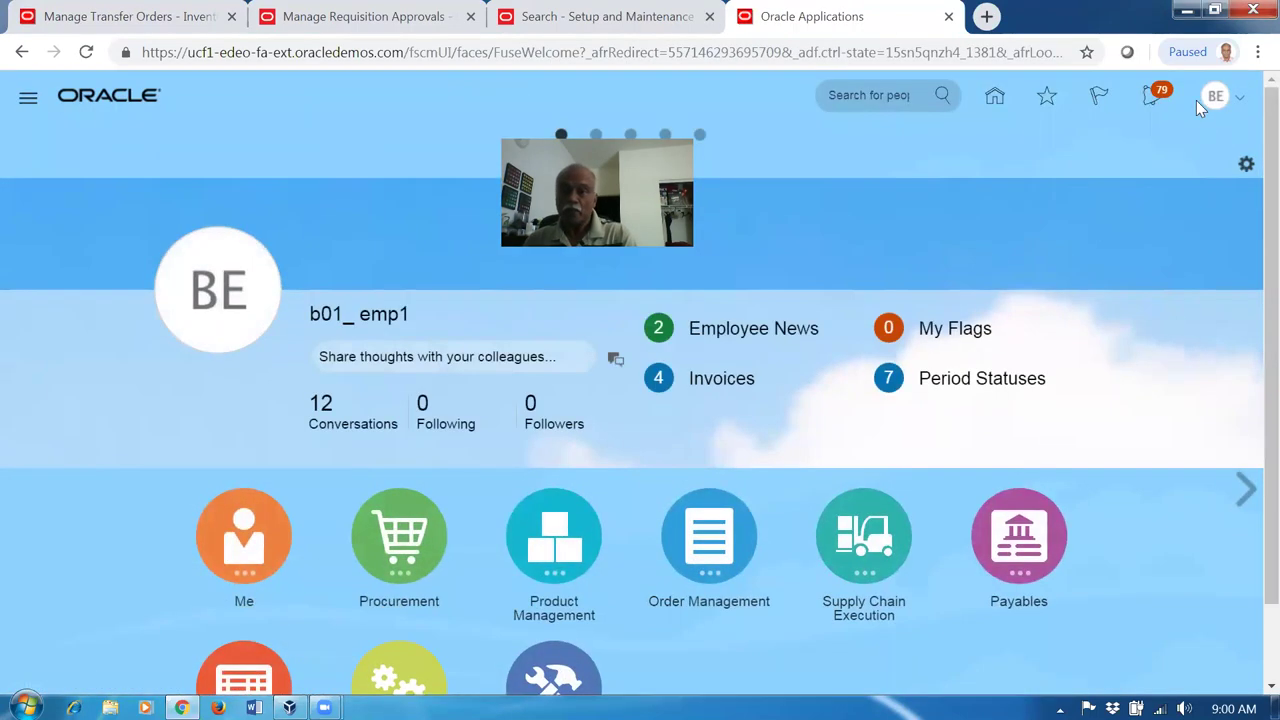
{"action": "left_click", "coordinate": [1209, 100]}
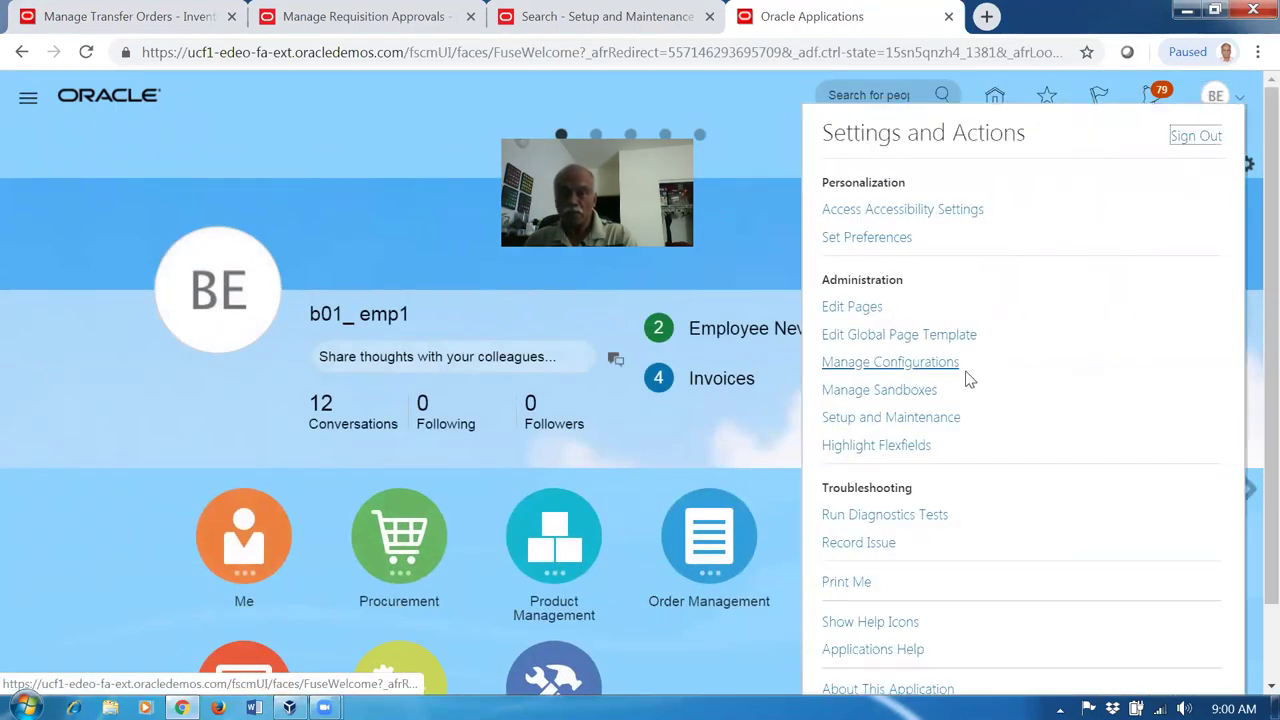
{"action": "left_click", "coordinate": [924, 418]}
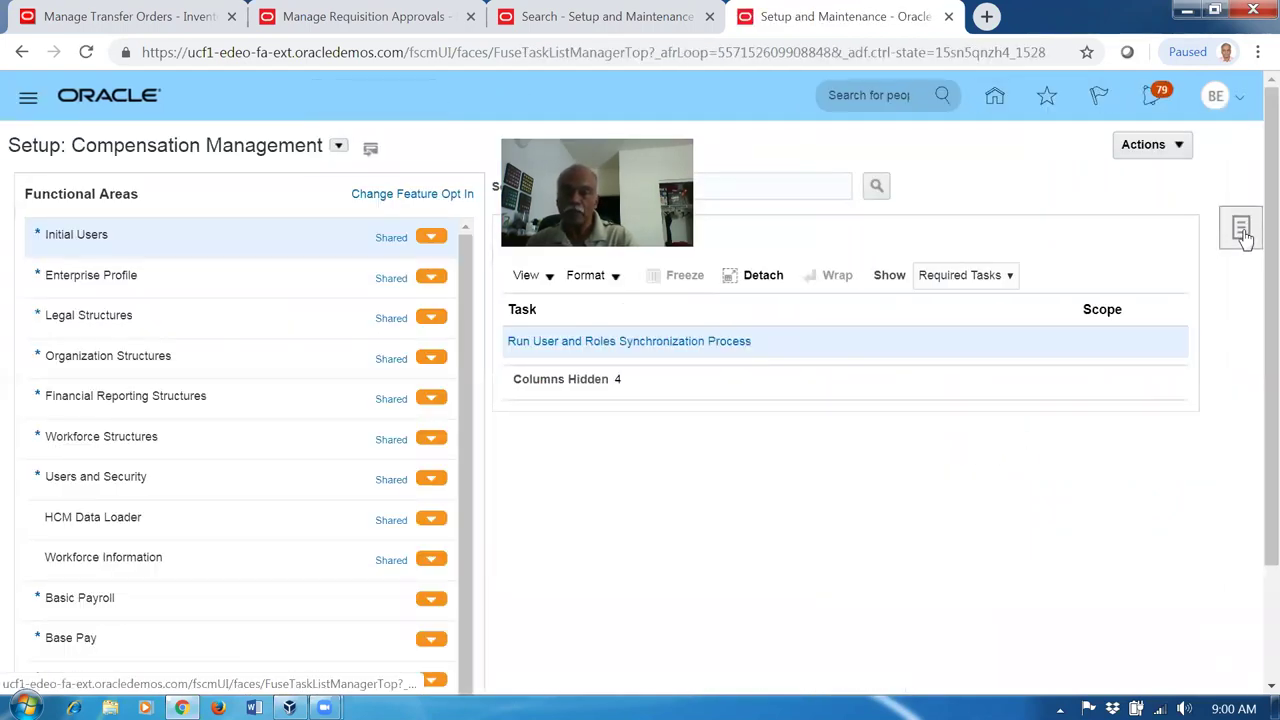
{"action": "left_click", "coordinate": [1241, 230]}
{"action": "left_click", "coordinate": [1103, 327]}
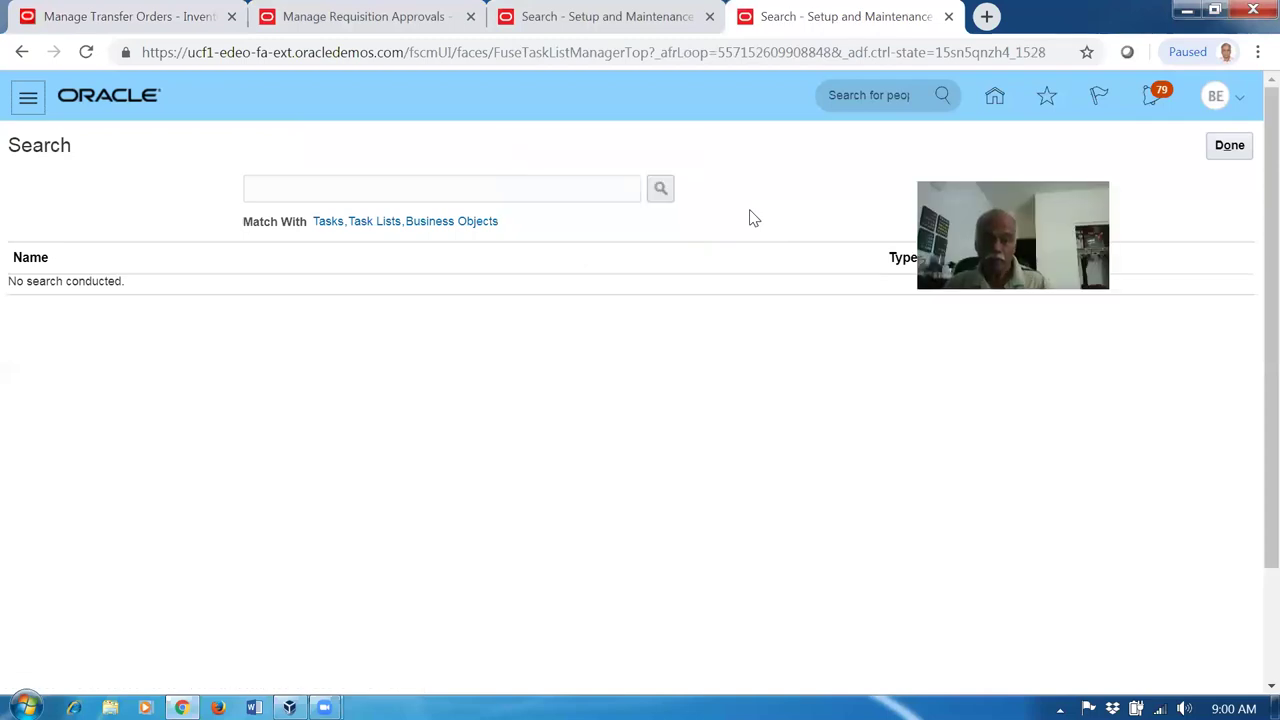
Step: Search the setup tasks for man%trans%time% and open Manage Transit Times
{"action": "left_click", "coordinate": [415, 189]}
{"action": "type", "text": "man%"}
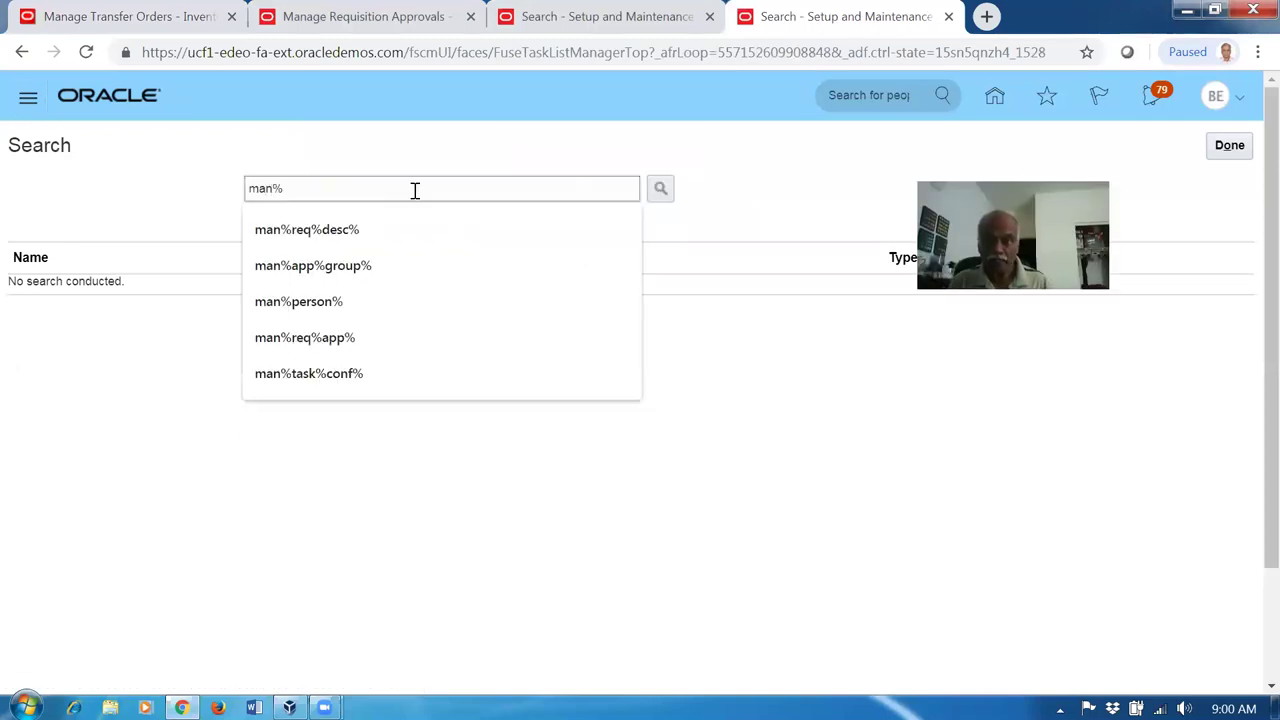
{"action": "type", "text": "trans"}
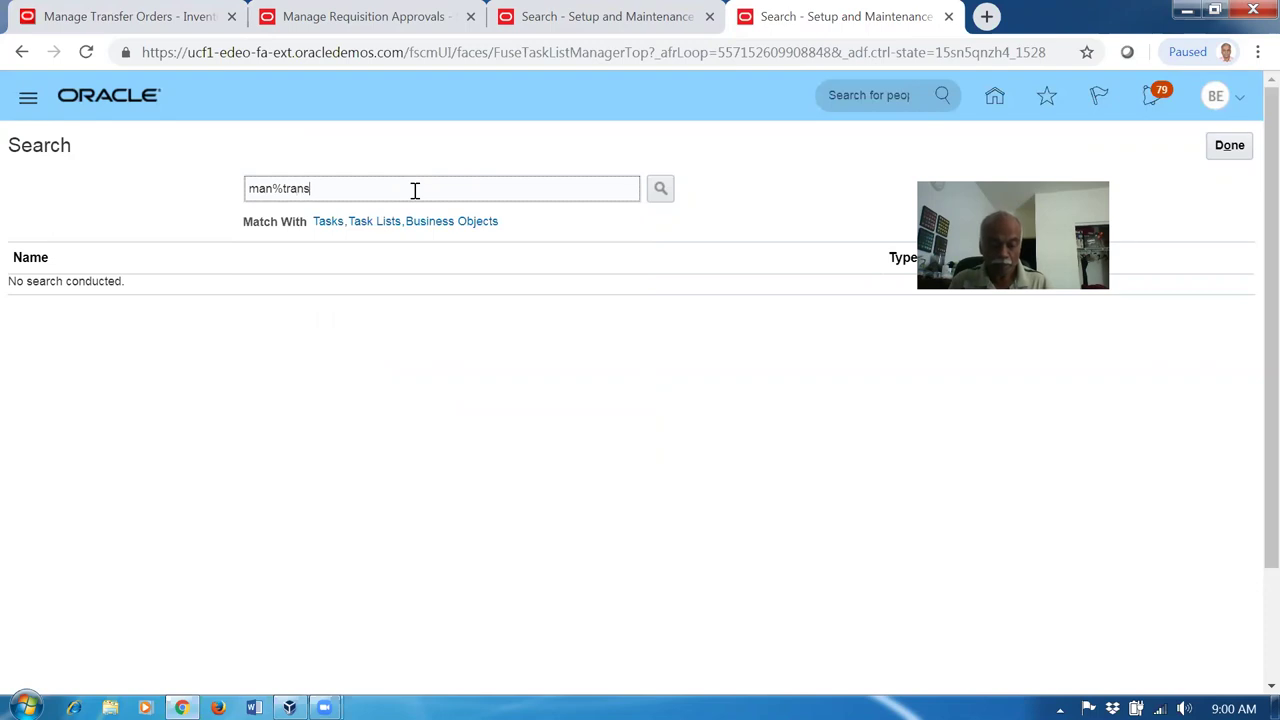
{"action": "type", "text": "%time%"}
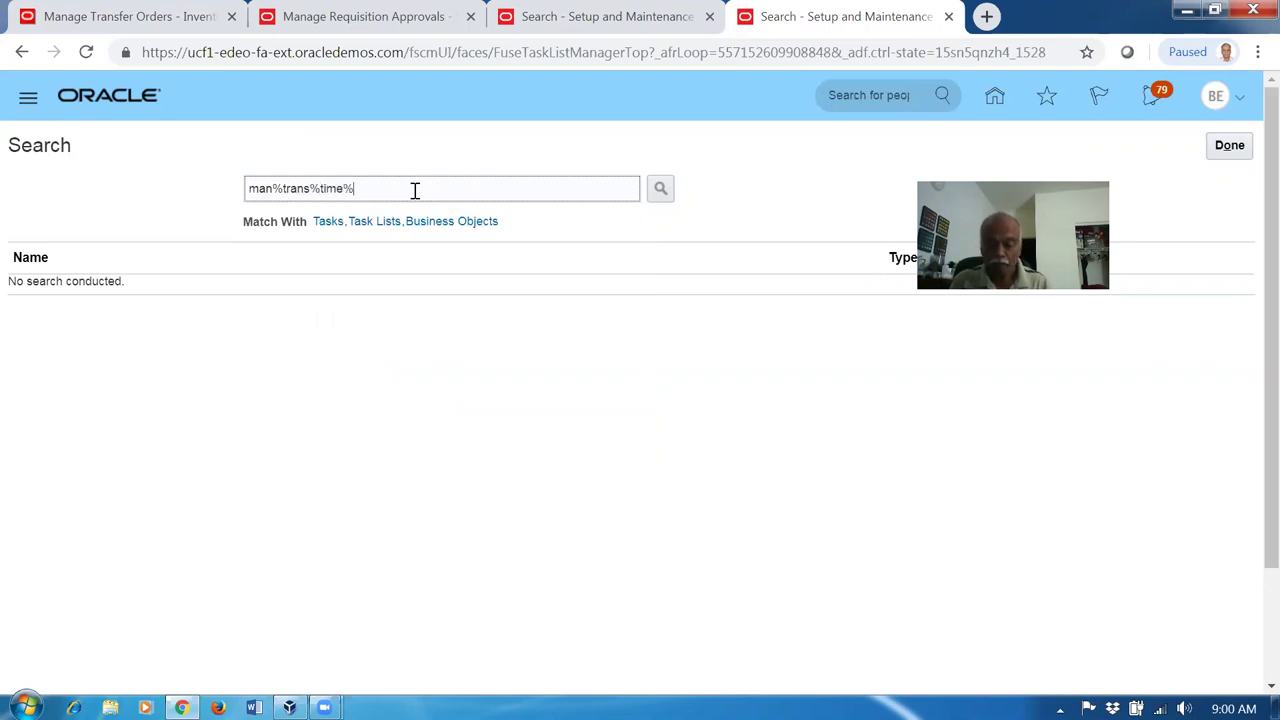
{"action": "key", "text": "Return"}
{"action": "left_click", "coordinate": [50, 289]}
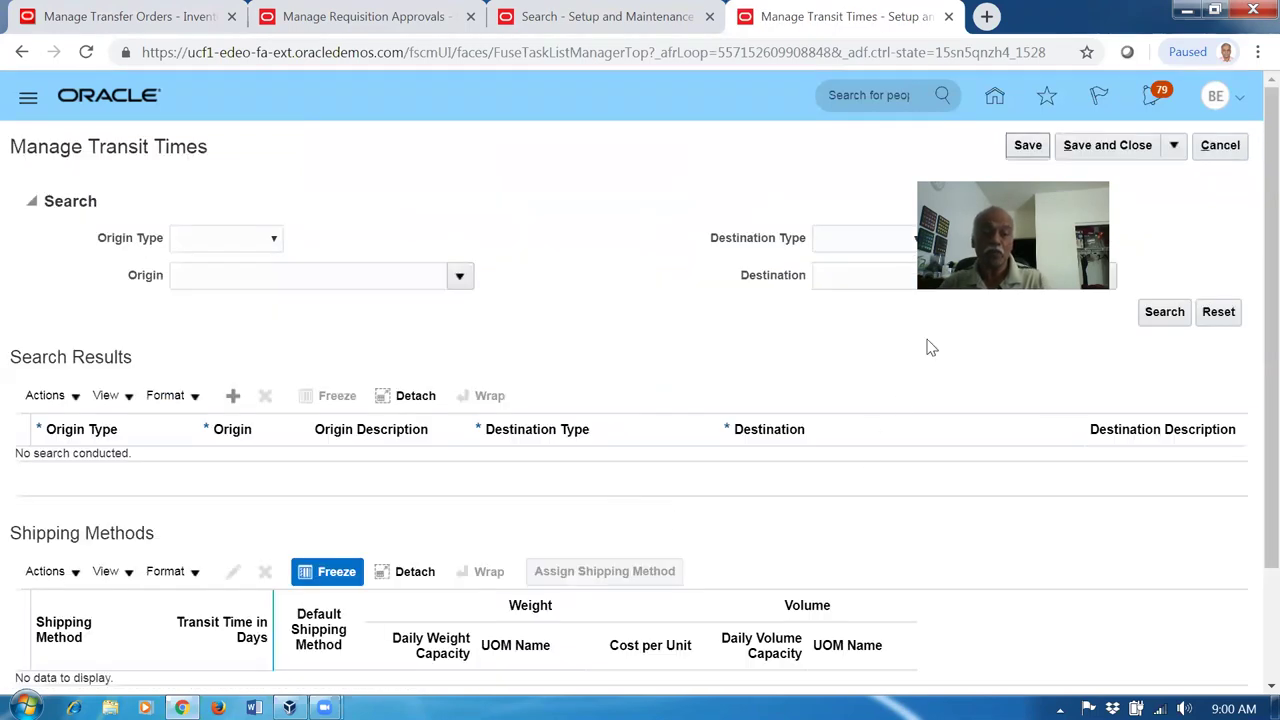
Step: Search the transit times for the internal location origin b01_loc_2
{"action": "left_click", "coordinate": [233, 242]}
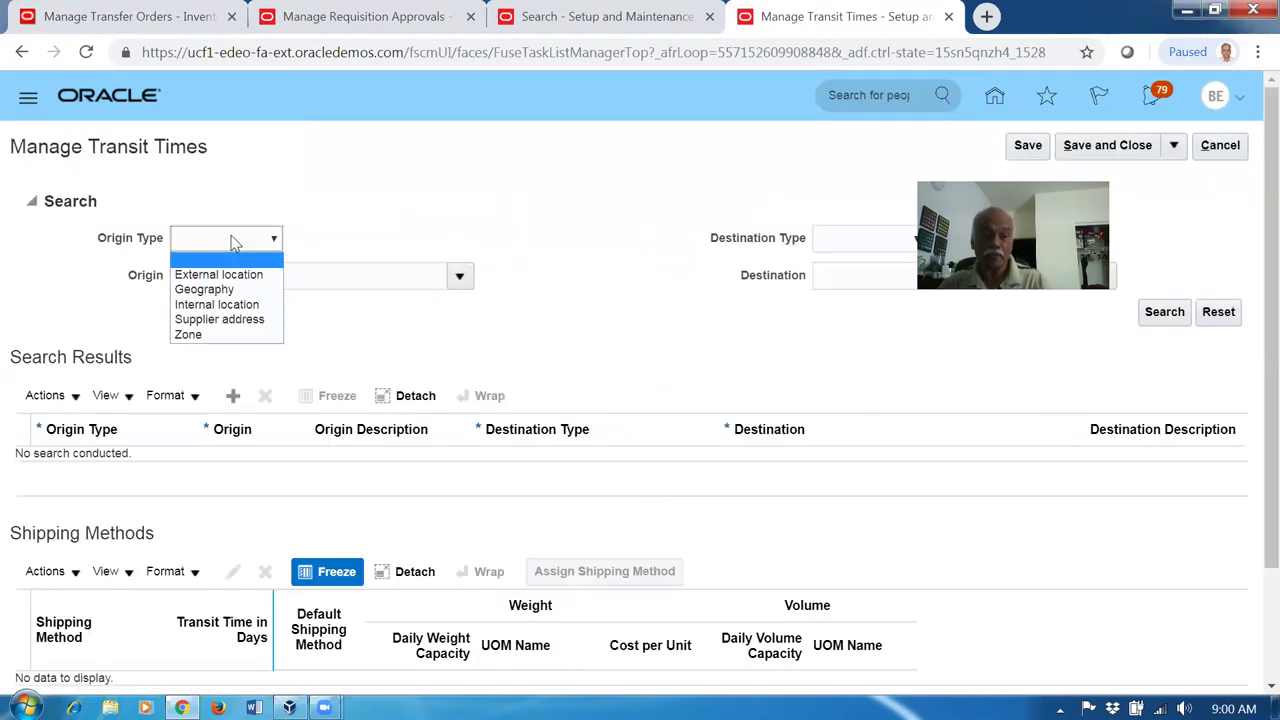
{"action": "left_click", "coordinate": [220, 306]}
{"action": "left_click", "coordinate": [270, 282]}
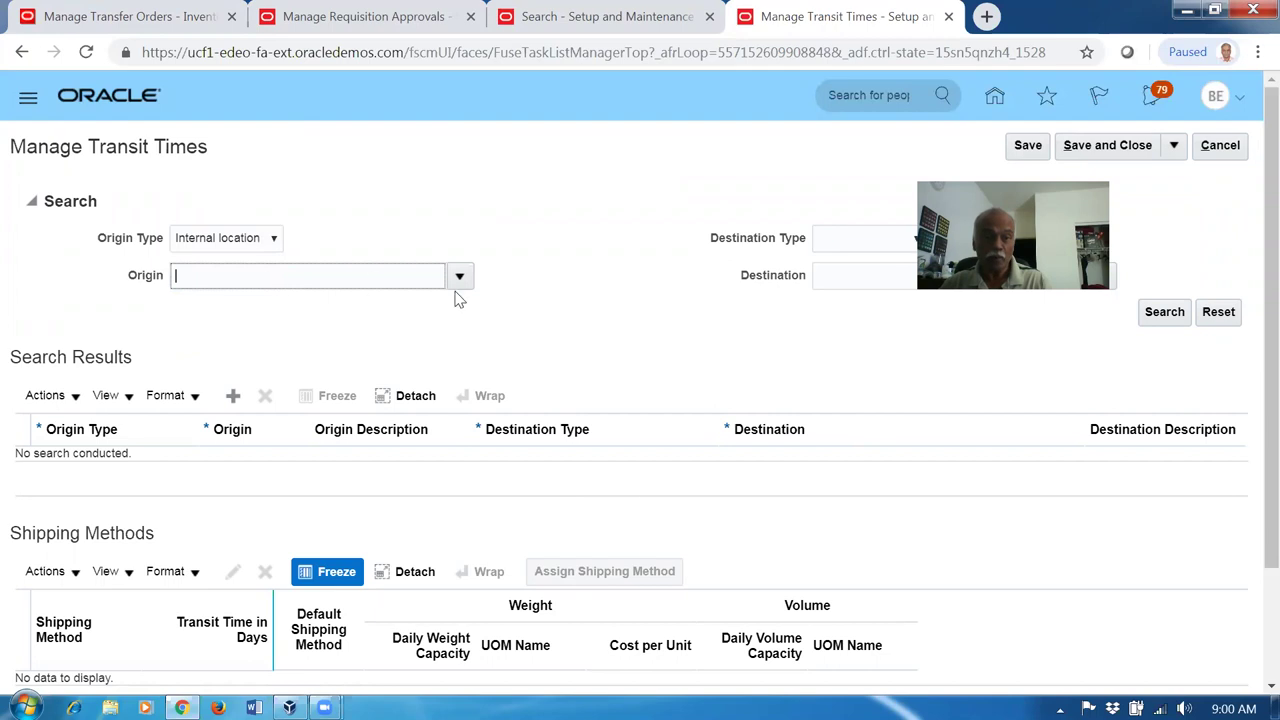
{"action": "type", "text": "b01"}
{"action": "key", "text": "Tab"}
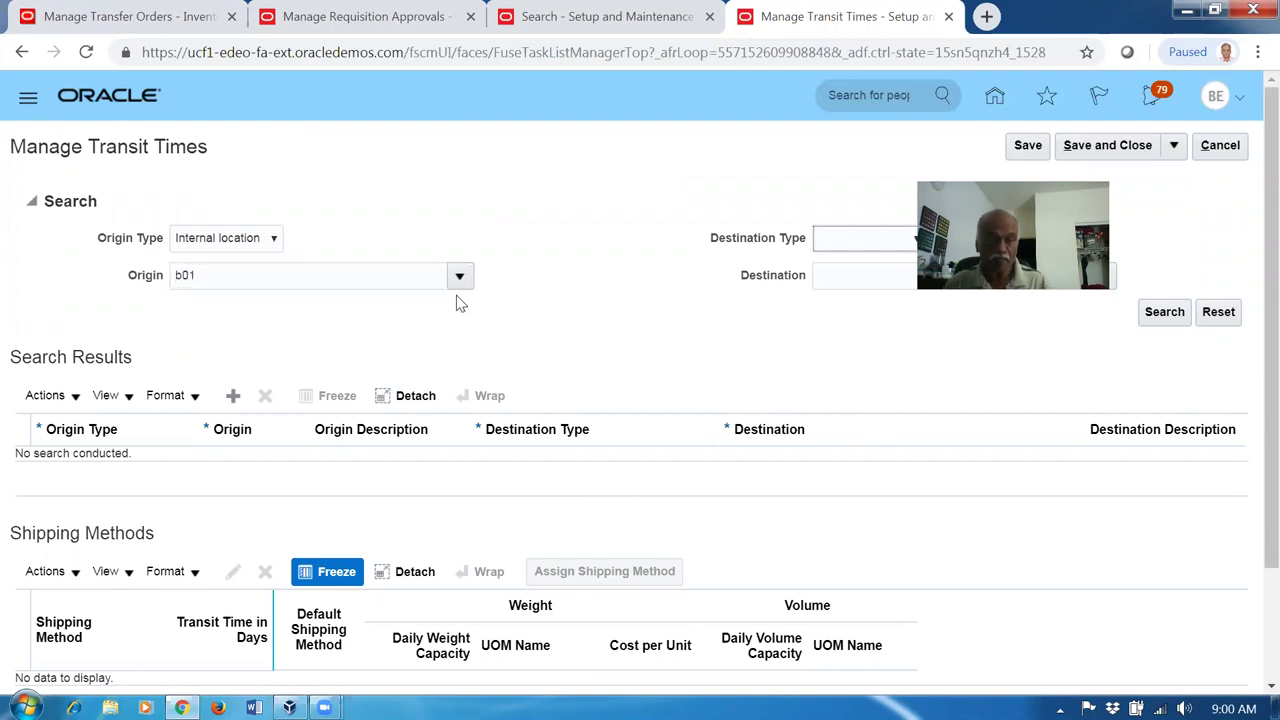
{"action": "left_click", "coordinate": [660, 478]}
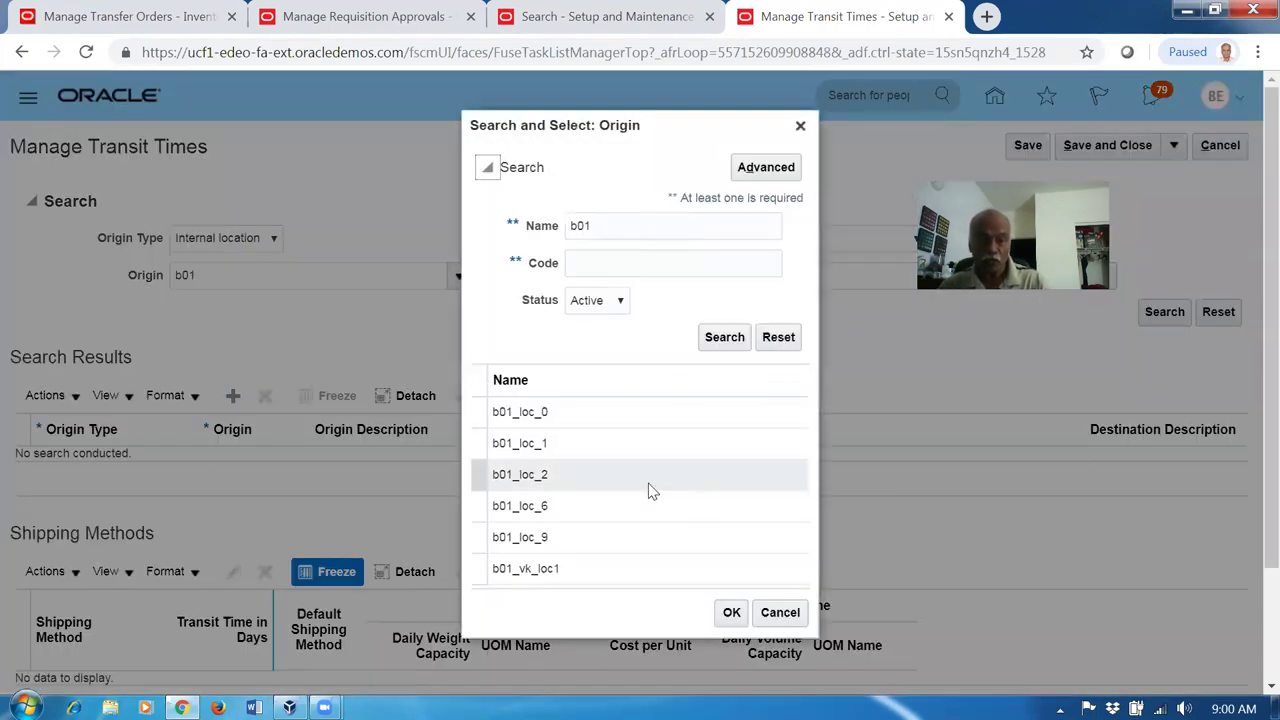
{"action": "left_click", "coordinate": [731, 610]}
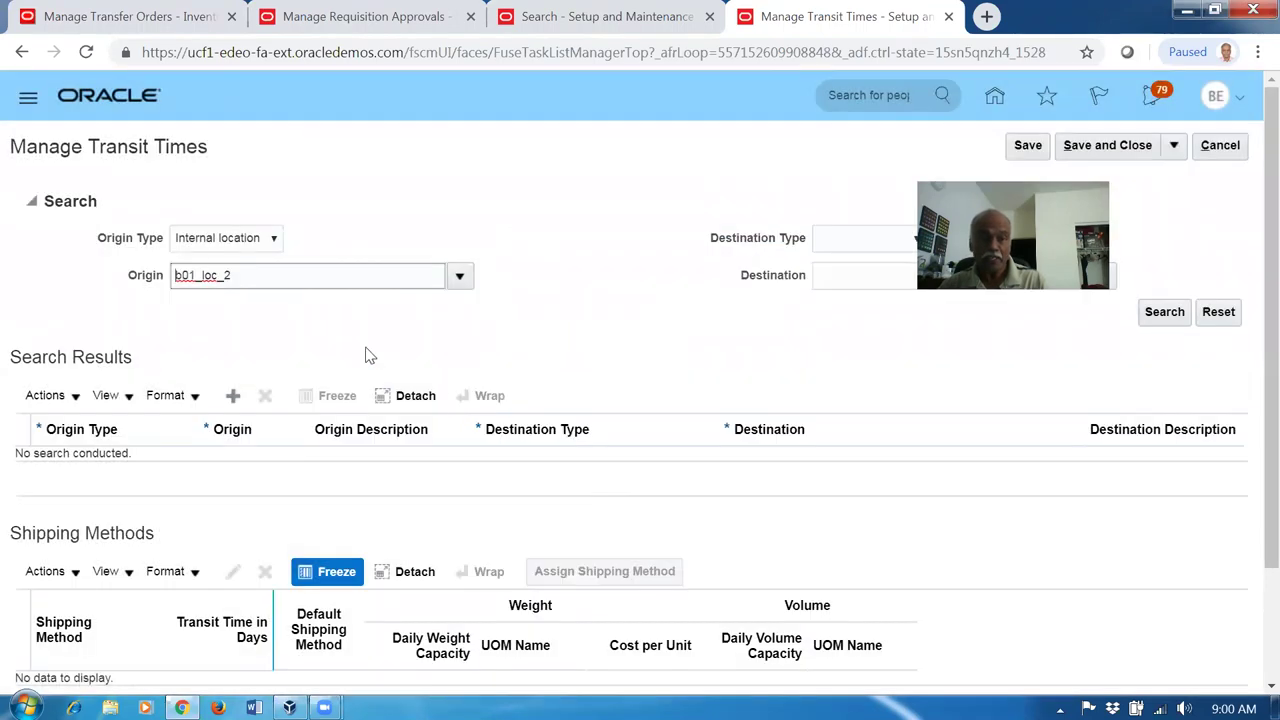
{"action": "left_click", "coordinate": [1182, 316]}
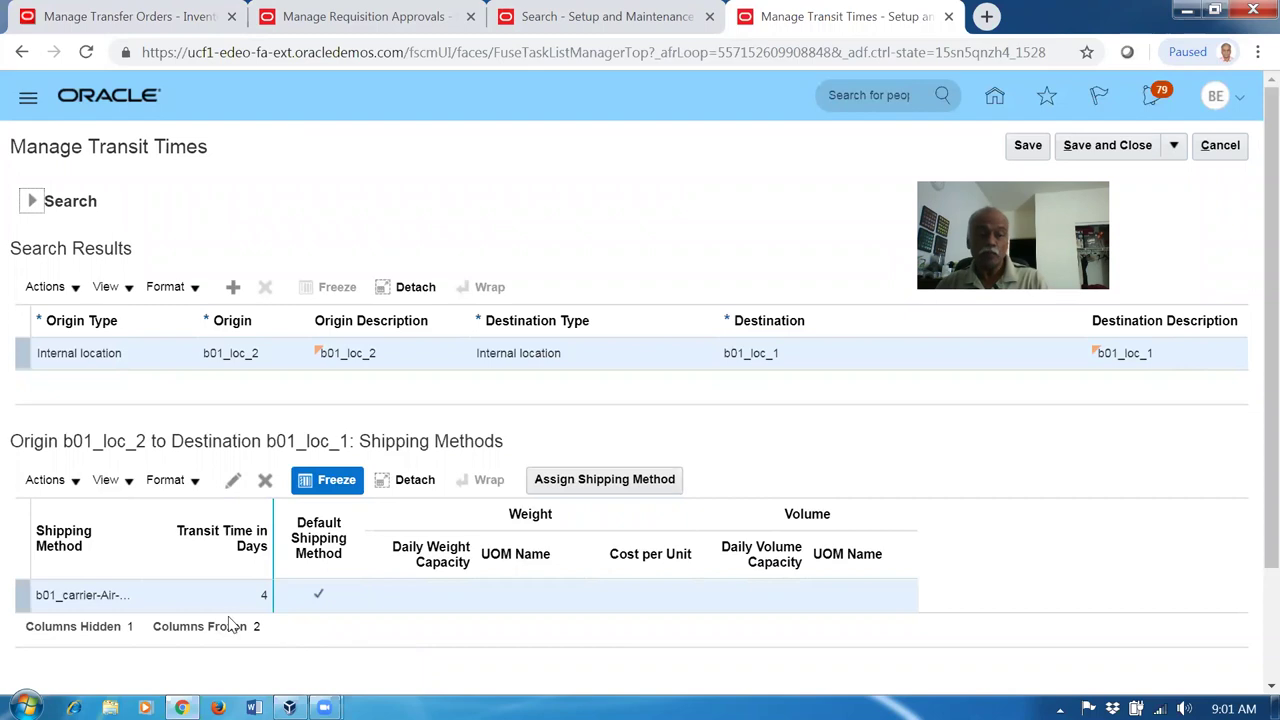
Step: Set the transit time of the b01_carrier-Air-Next day air assignment from b01_loc_2 to b01_loc_1 to 1 day
{"action": "left_click", "coordinate": [215, 607]}
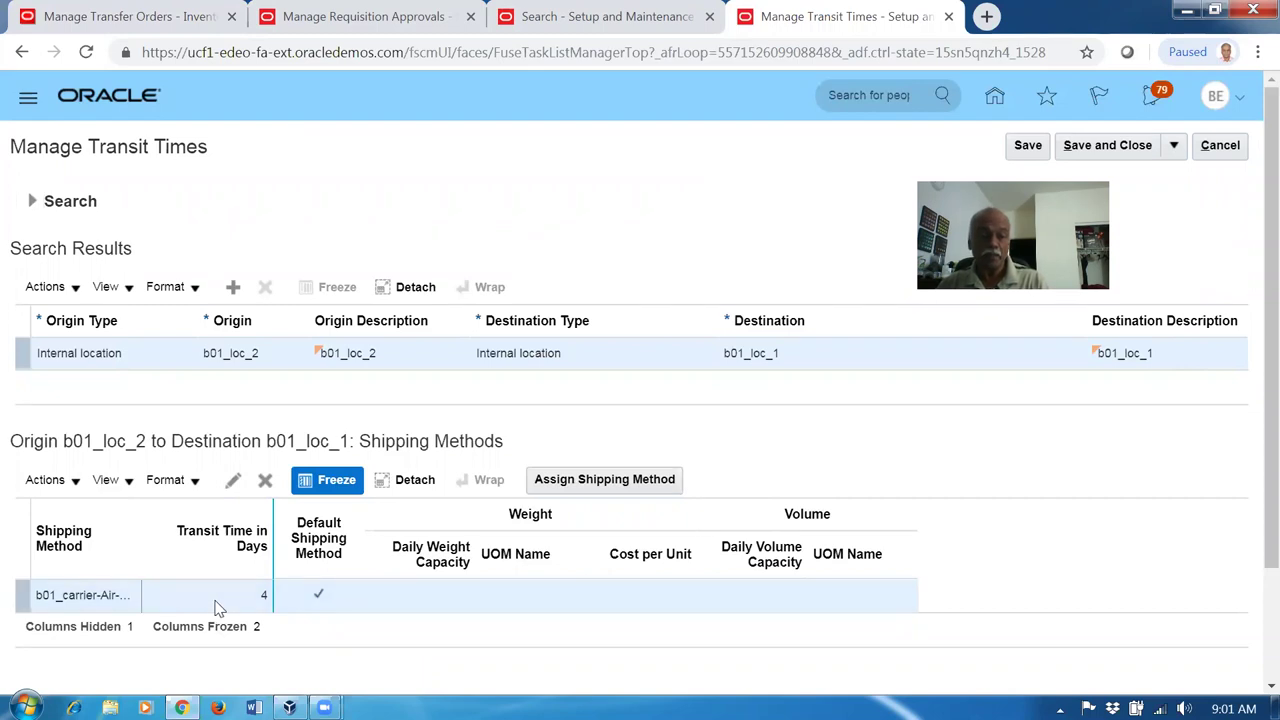
{"action": "left_click", "coordinate": [234, 482]}
{"action": "left_click", "coordinate": [235, 483]}
{"action": "triple_click", "coordinate": [628, 210]}
{"action": "type", "text": "1"}
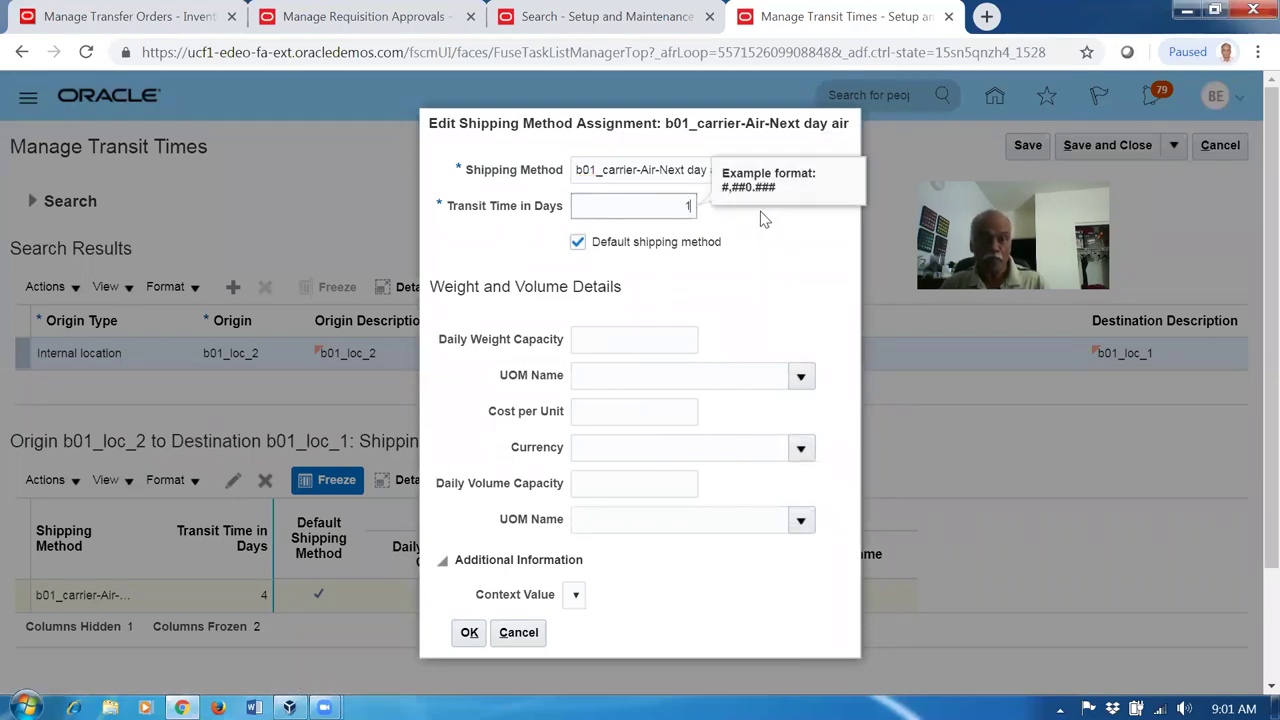
{"action": "left_click", "coordinate": [752, 288]}
{"action": "left_click", "coordinate": [469, 632]}
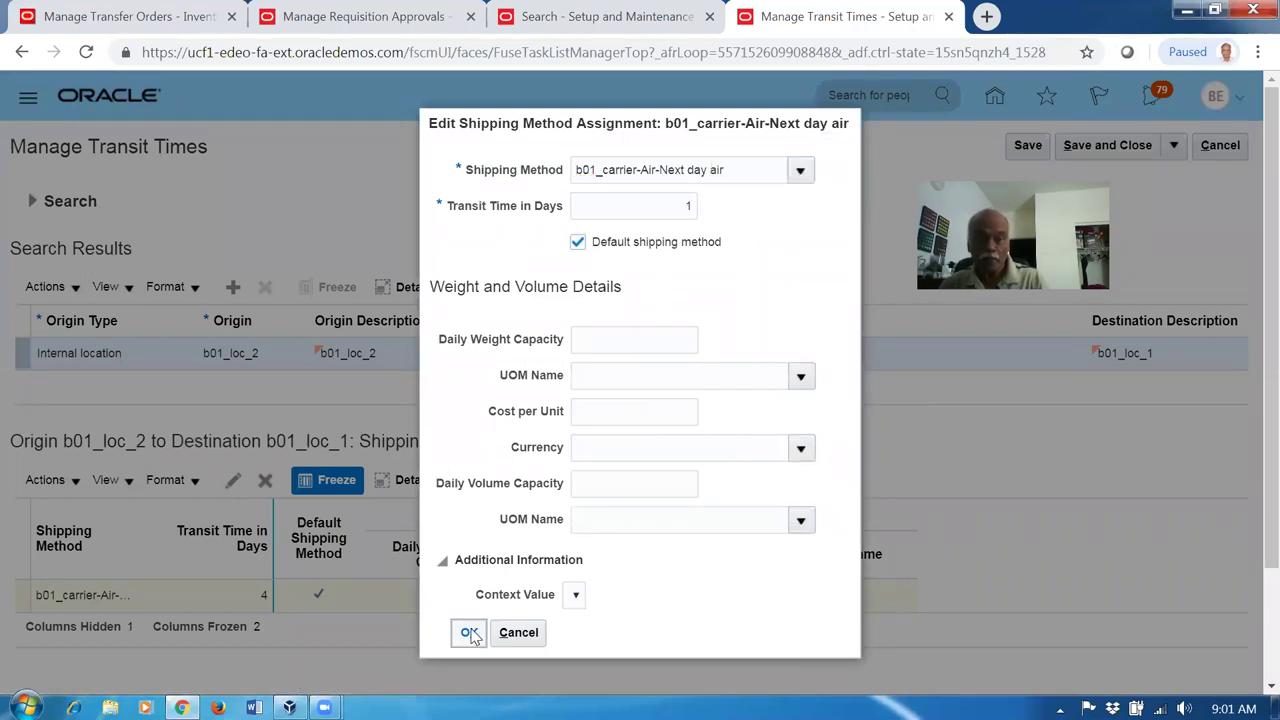
Step: Check the transfer order's ship and expected receipt dates, and return to Setup and Maintenance to leave the task search
{"action": "left_click", "coordinate": [105, 33]}
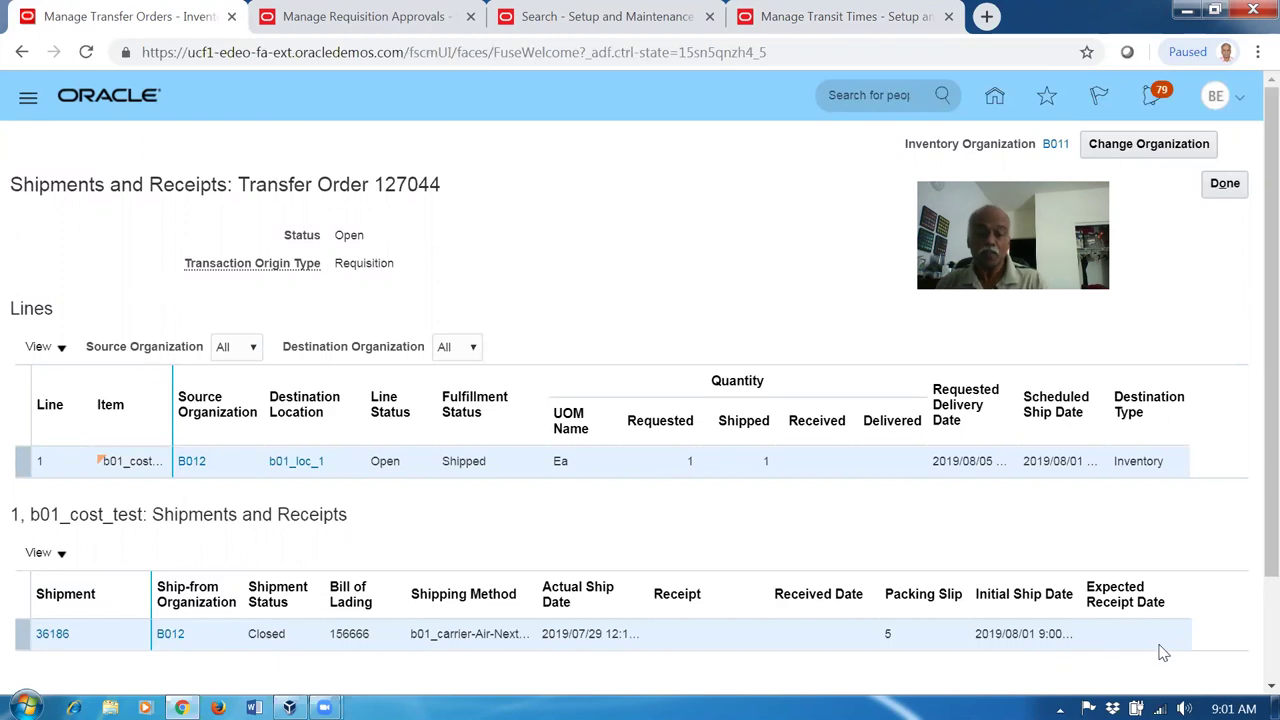
{"action": "left_click", "coordinate": [880, 16]}
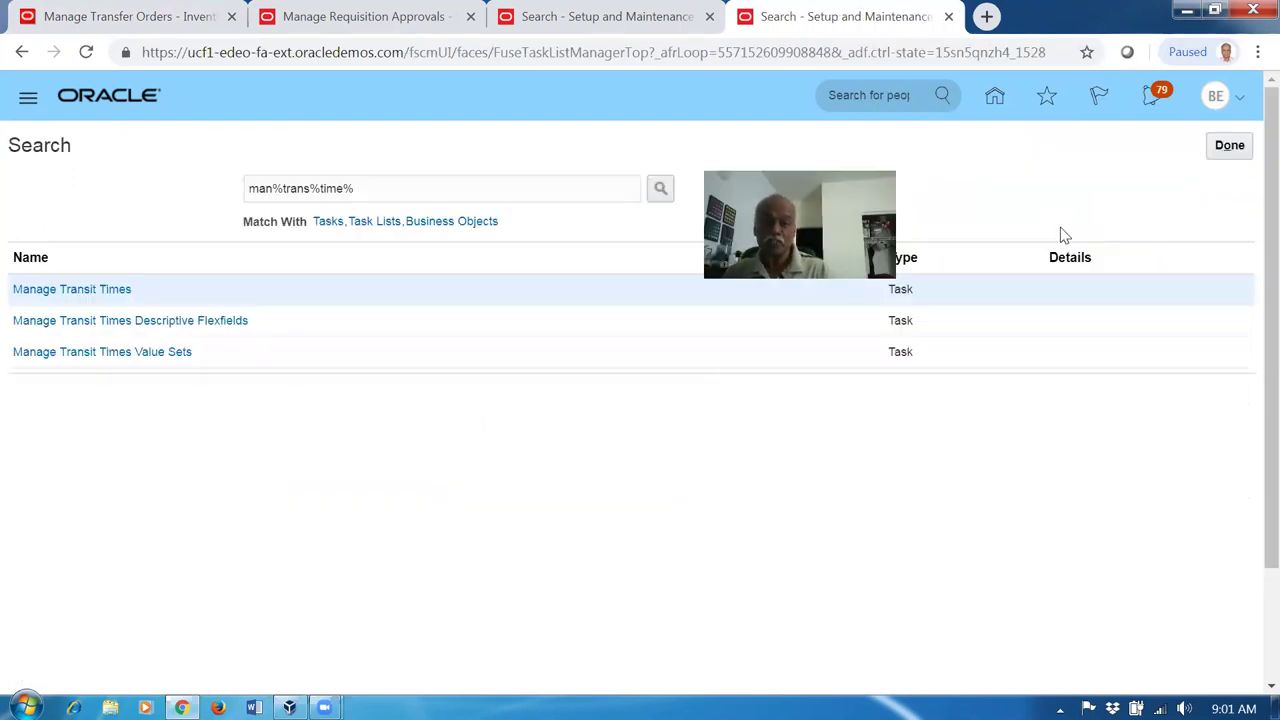
{"action": "left_click", "coordinate": [1229, 147]}
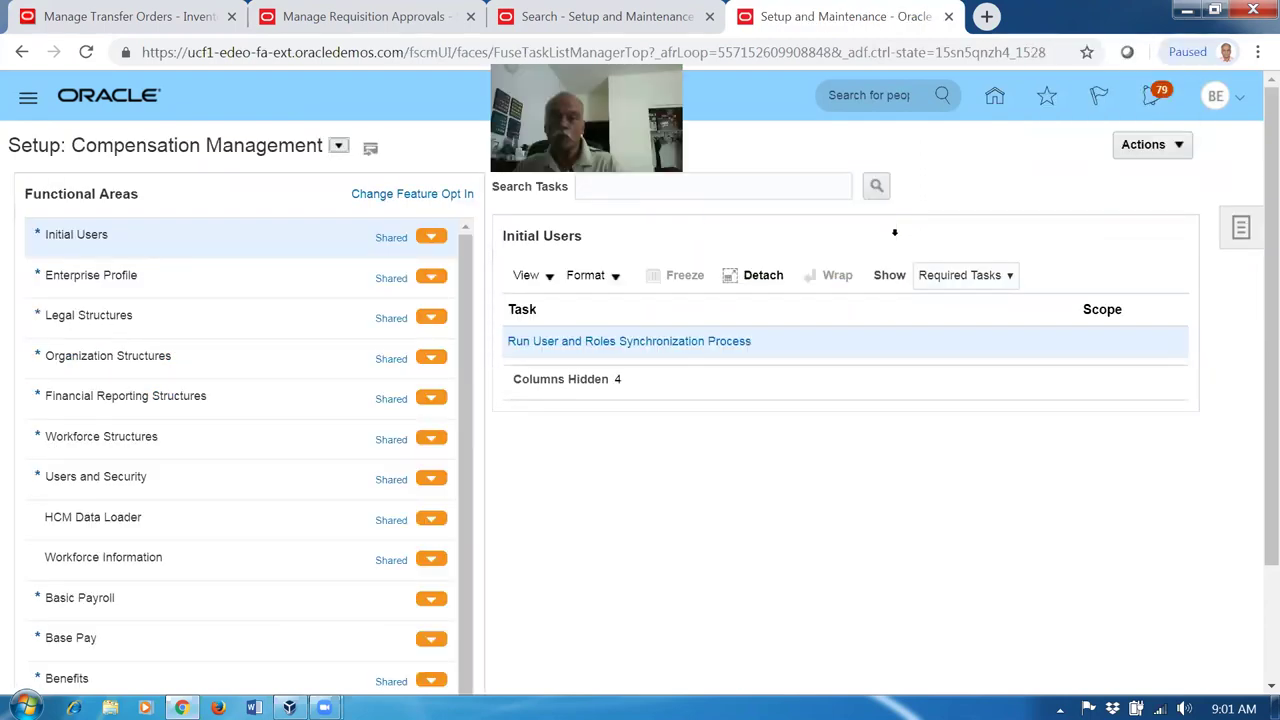
Step: Return to the home page and open Purchase Requisitions in Procurement
{"action": "left_click", "coordinate": [993, 97]}
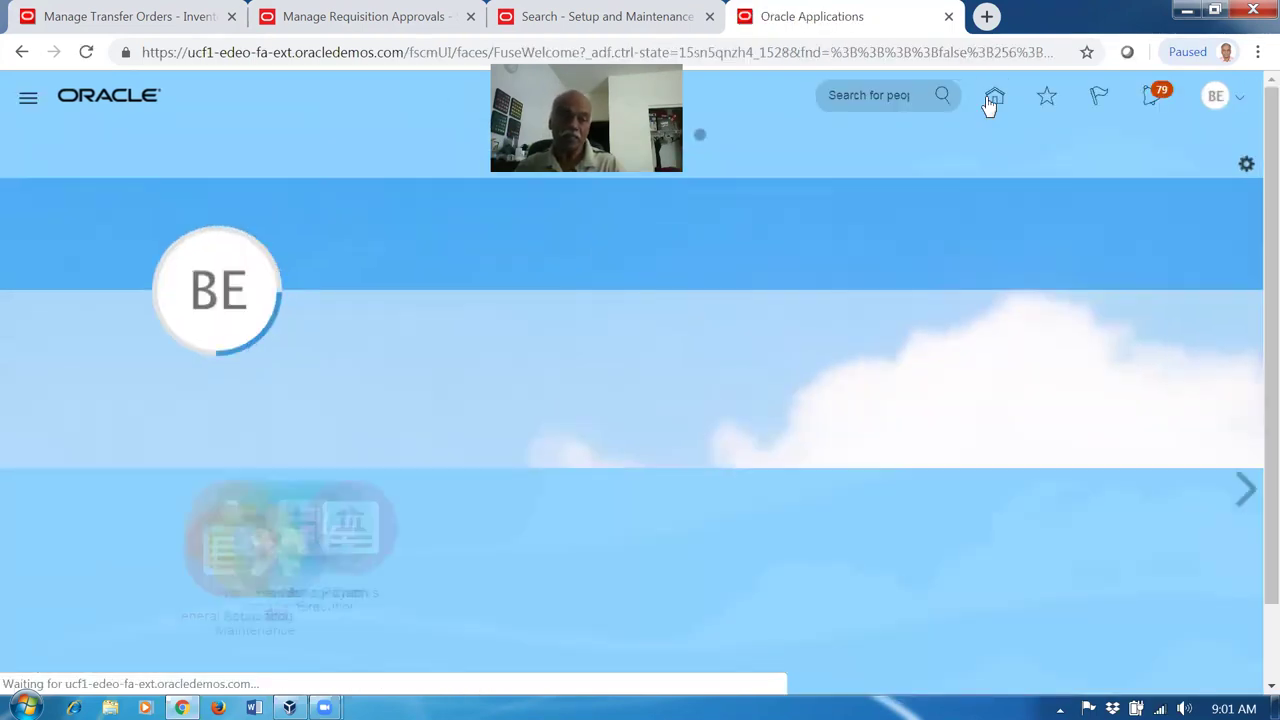
{"action": "scroll", "coordinate": [800, 440], "scroll_direction": "down", "scroll_amount": 2}
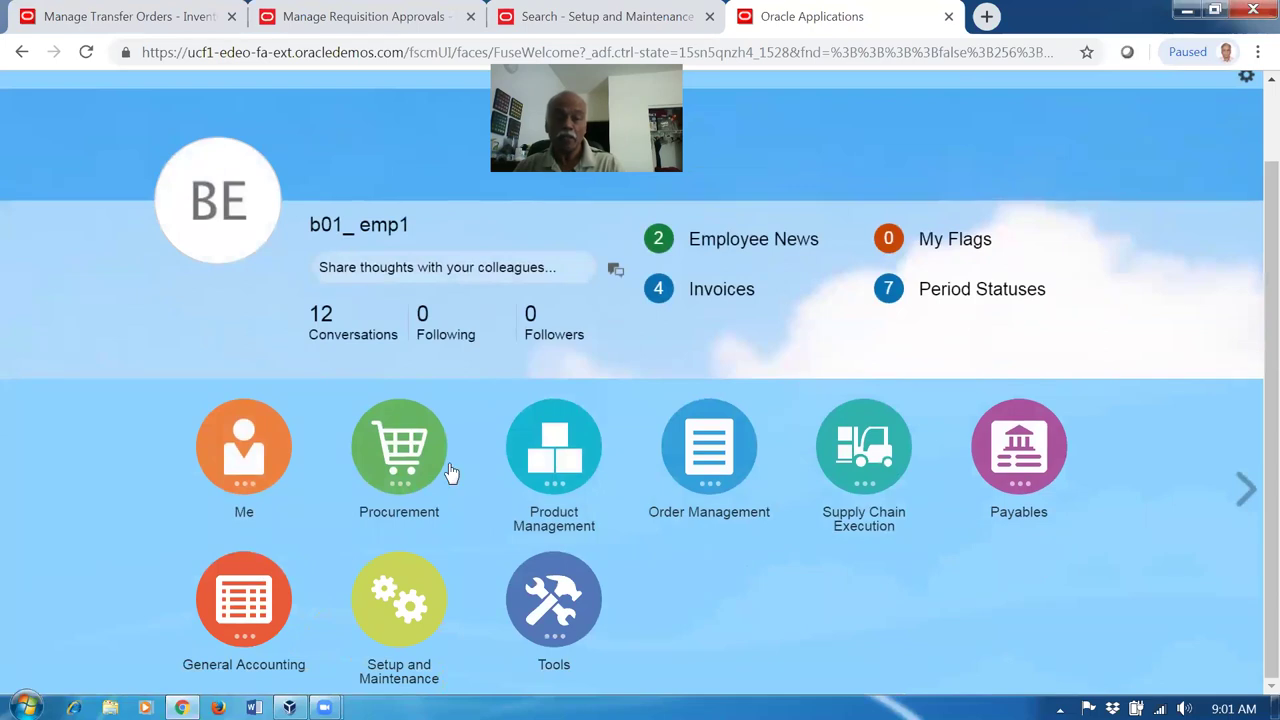
{"action": "left_click", "coordinate": [410, 476]}
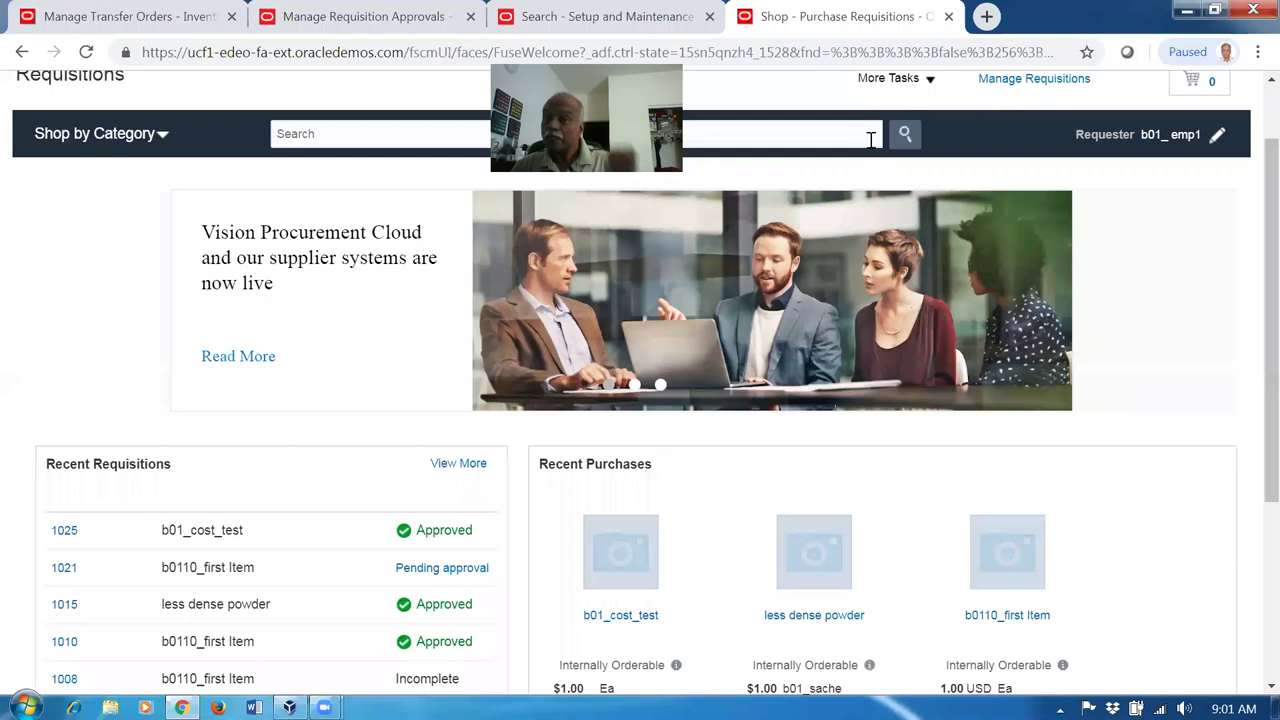
Step: Start a new requisition line and enter b01_cost_test as its item
{"action": "left_click", "coordinate": [889, 78]}
{"action": "left_click", "coordinate": [887, 109]}
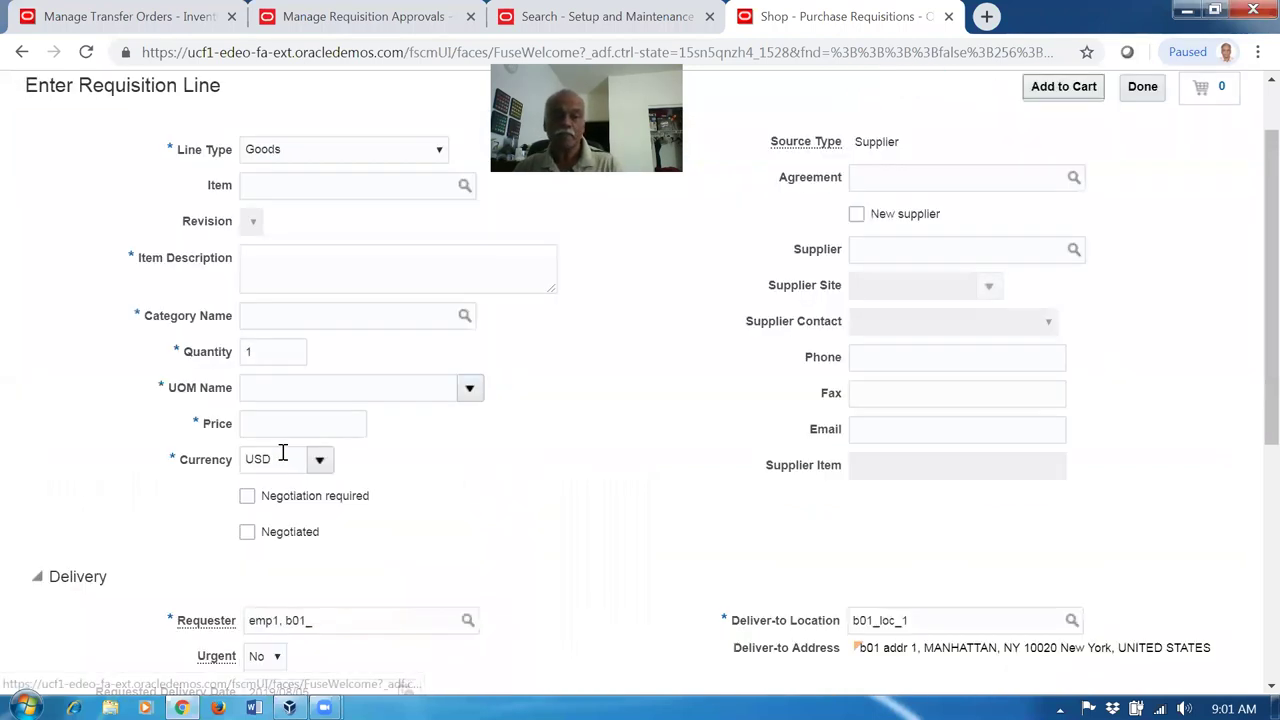
{"action": "left_click", "coordinate": [277, 185]}
{"action": "type", "text": "b01_cost_test"}
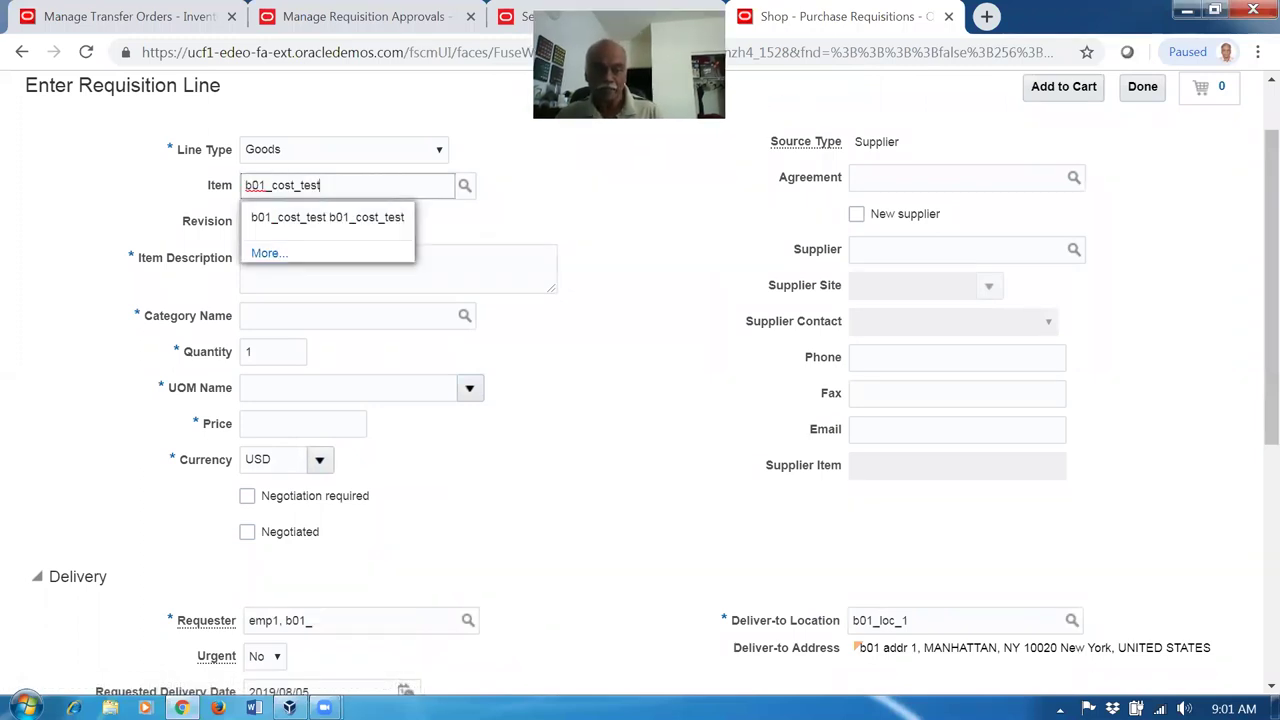
{"action": "key", "text": "Tab"}
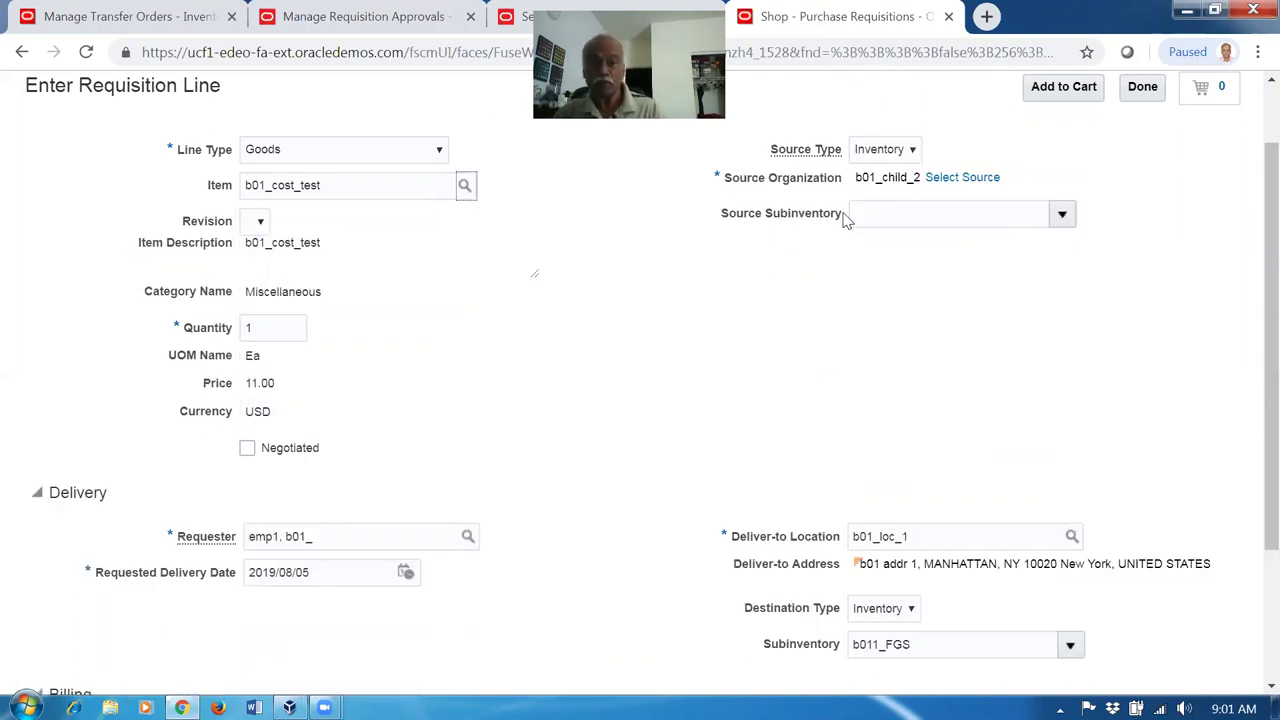
Step: Check today's date in the system calendar and set the line's Requested Delivery Date to 2019/07/29
{"action": "scroll", "coordinate": [737, 354], "scroll_direction": "down", "scroll_amount": 2}
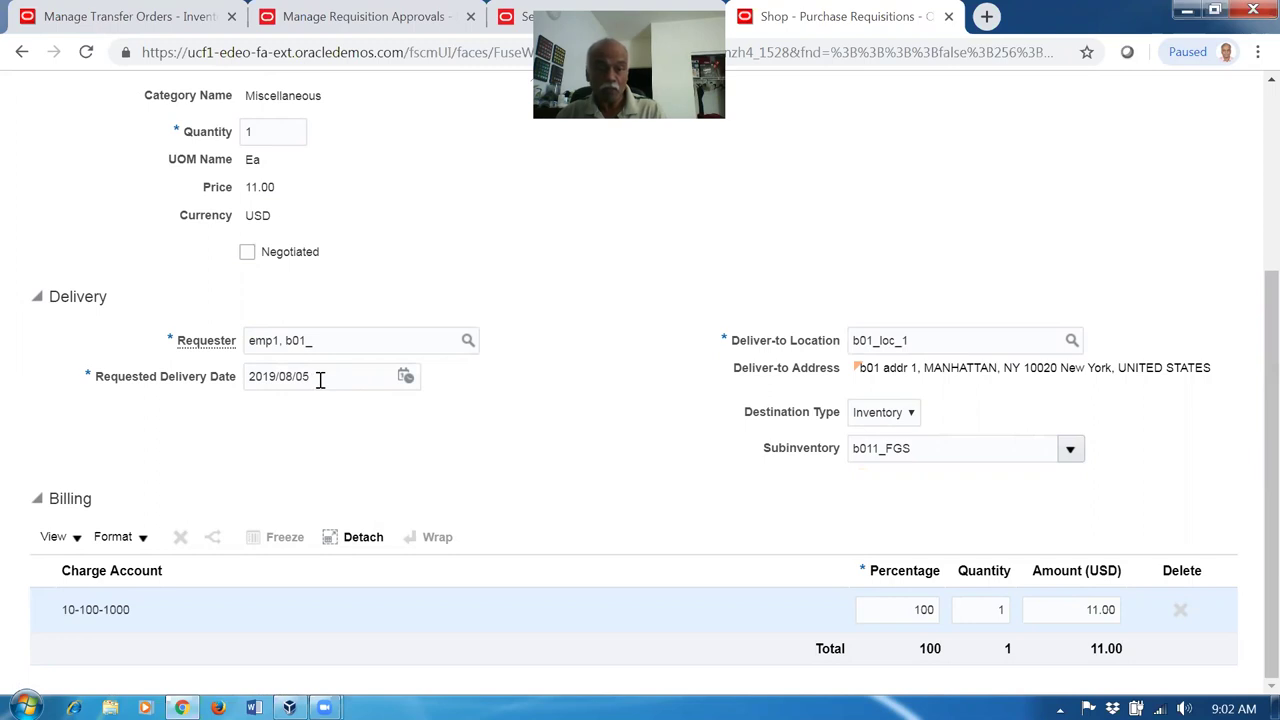
{"action": "left_click", "coordinate": [1233, 708]}
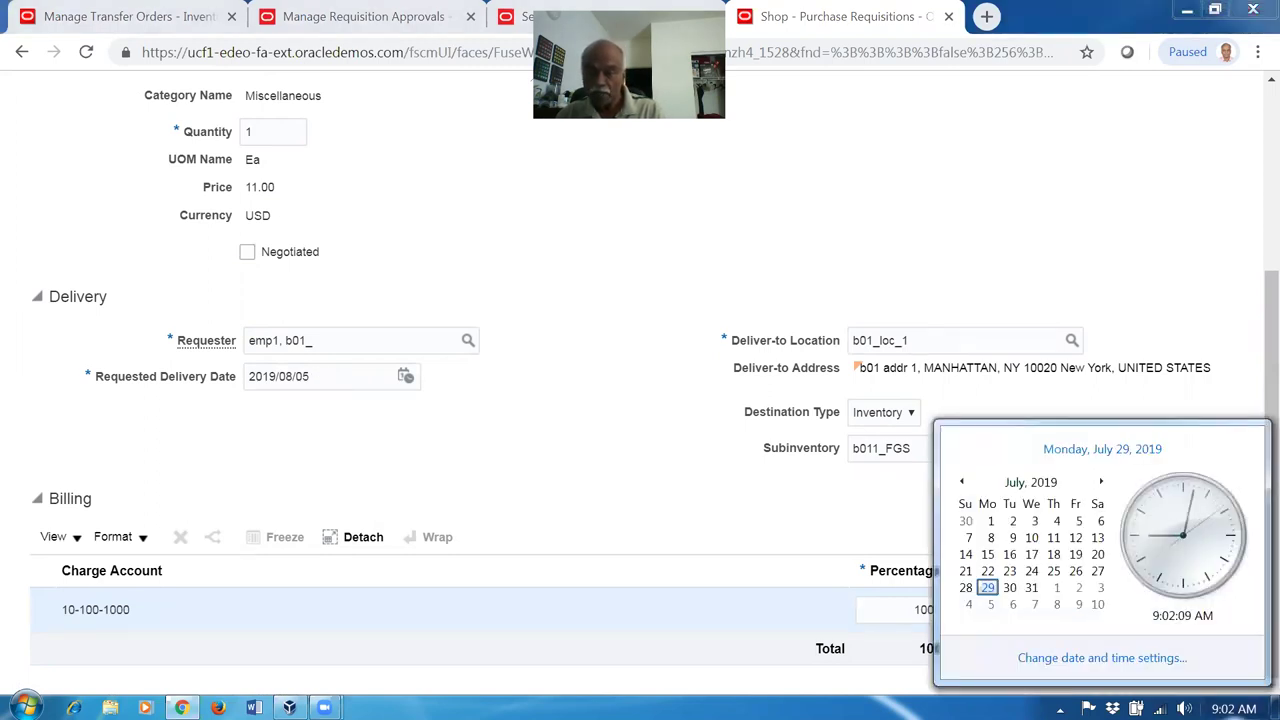
{"action": "left_click", "coordinate": [318, 378]}
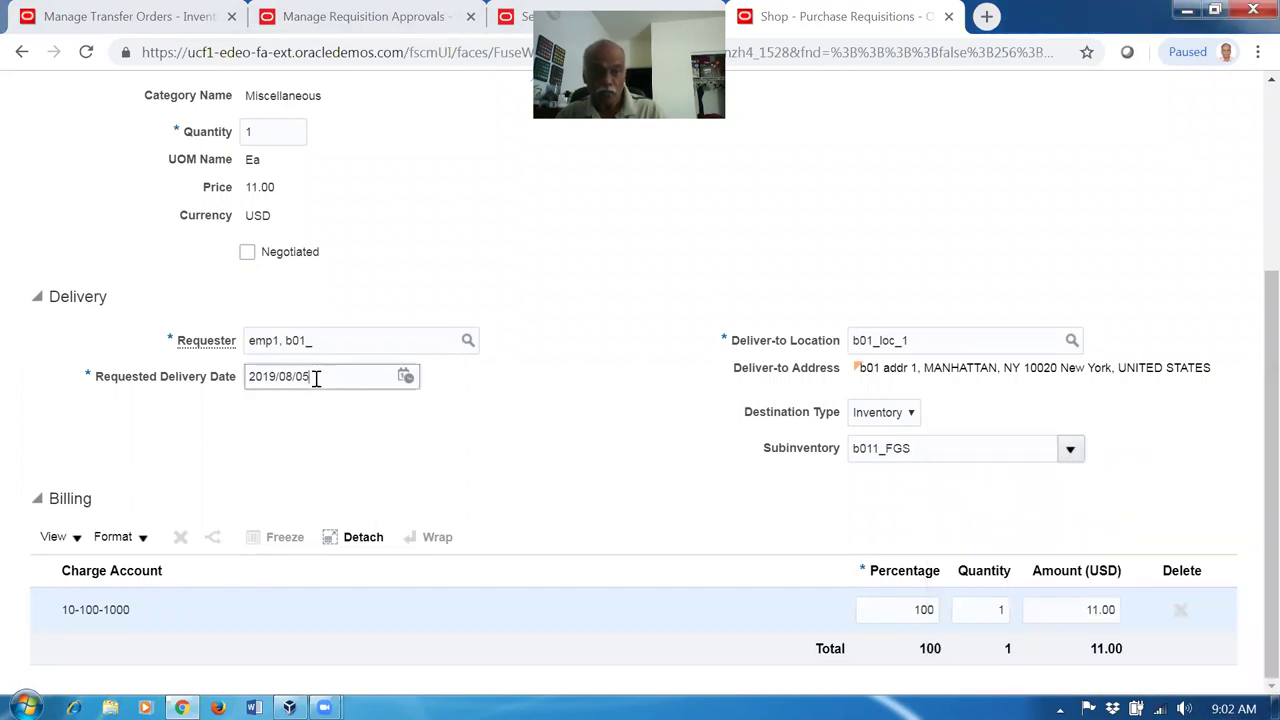
{"action": "left_click", "coordinate": [404, 376]}
{"action": "left_click", "coordinate": [476, 411]}
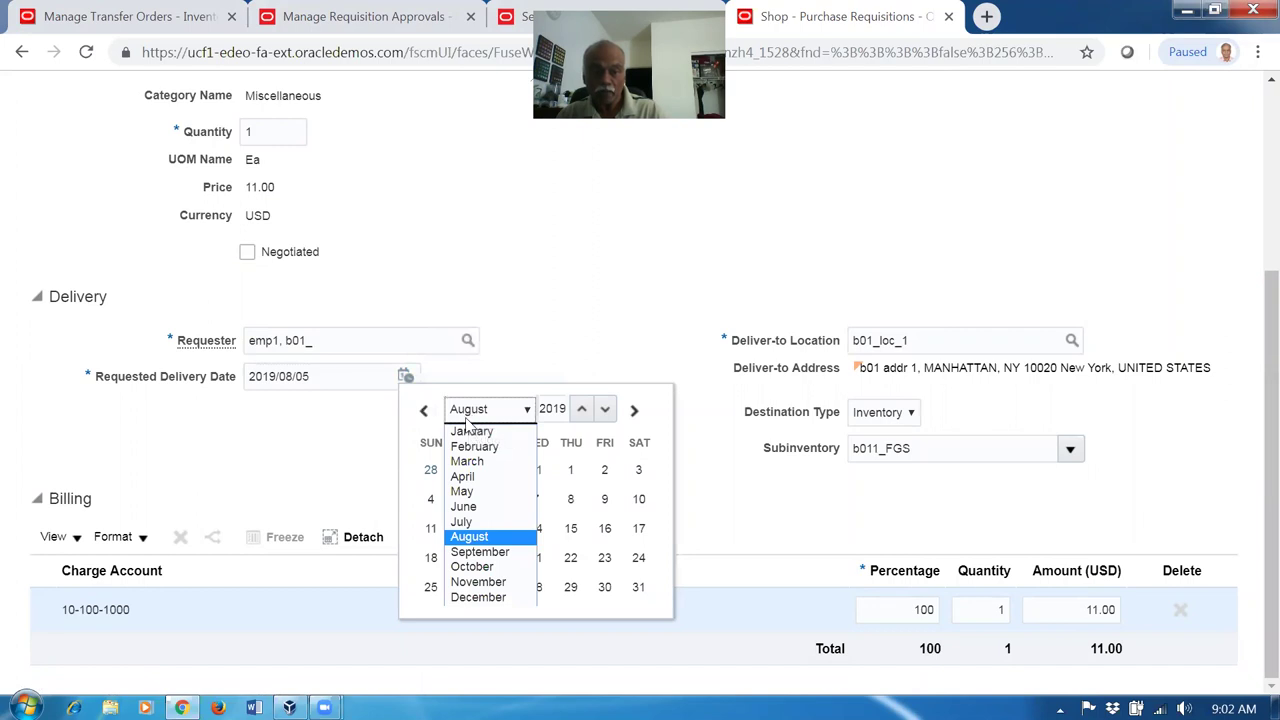
{"action": "left_click", "coordinate": [480, 522]}
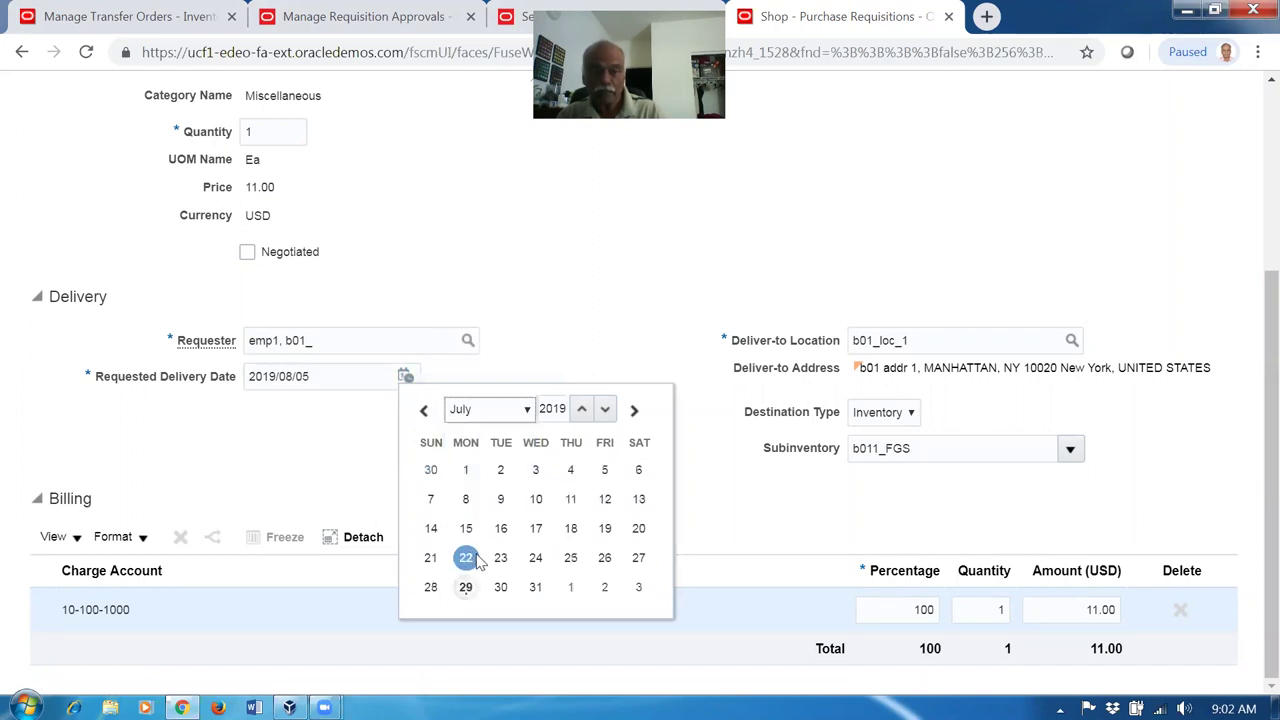
{"action": "left_click", "coordinate": [465, 587]}
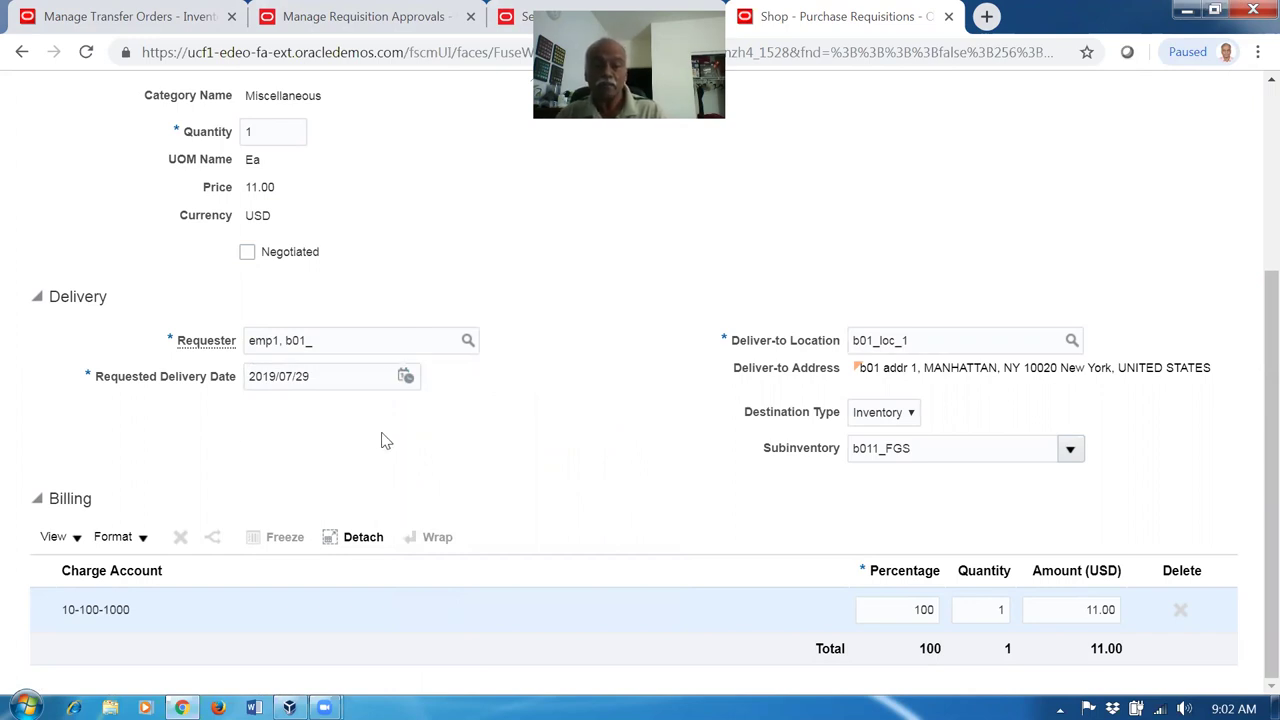
Step: Set the requisition line's quantity to 5 and add the line to the cart
{"action": "scroll", "coordinate": [385, 442], "scroll_direction": "up", "scroll_amount": 3}
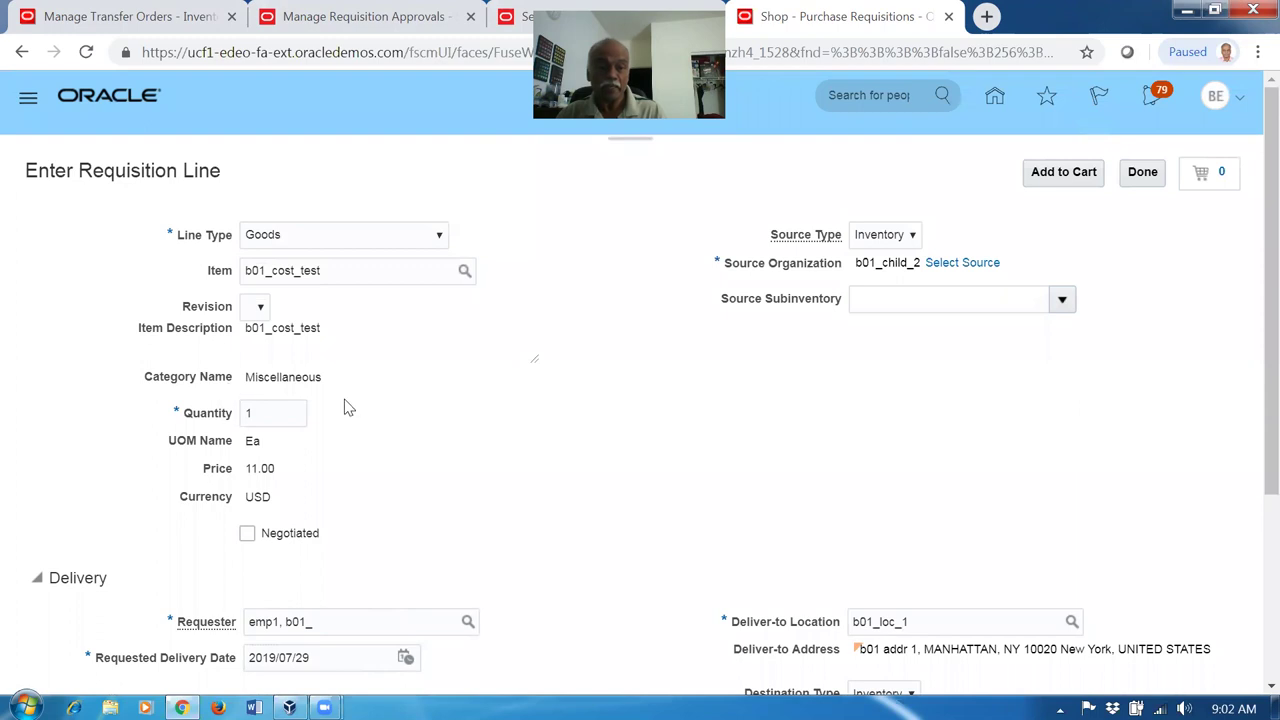
{"action": "double_click", "coordinate": [293, 412]}
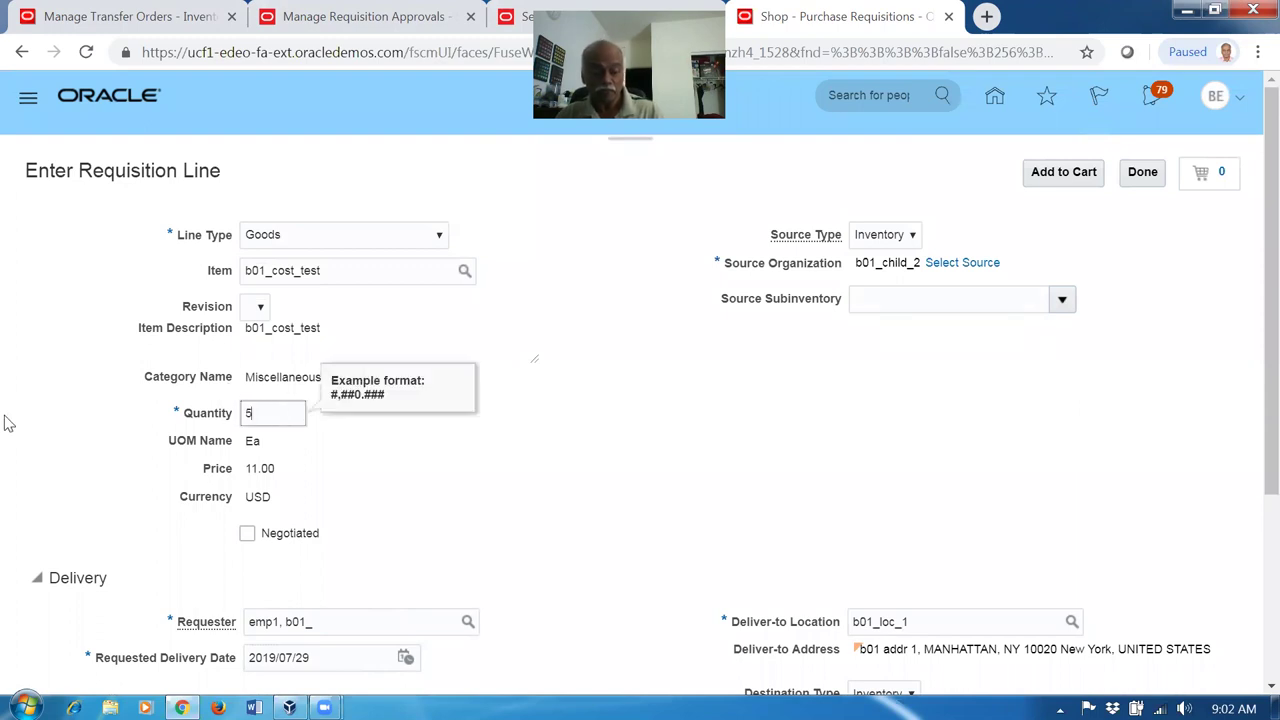
{"action": "type", "text": "5"}
{"action": "key", "text": "Tab"}
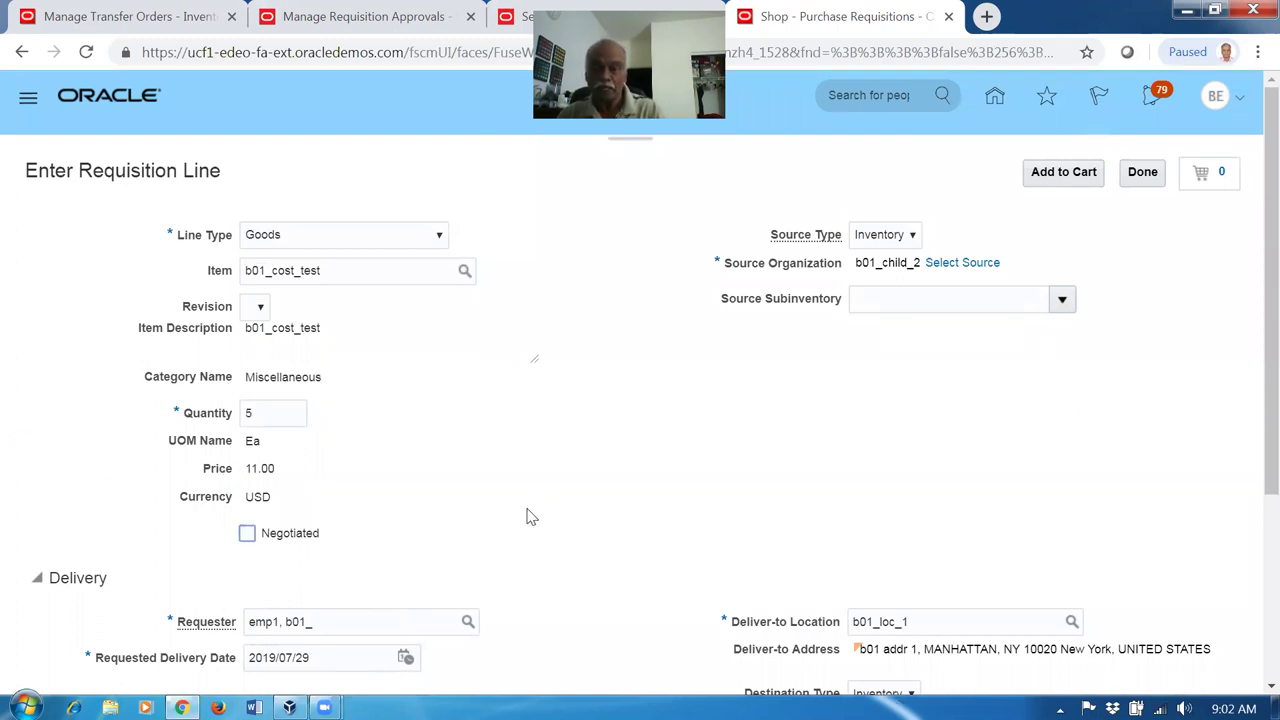
{"action": "left_click", "coordinate": [1070, 173]}
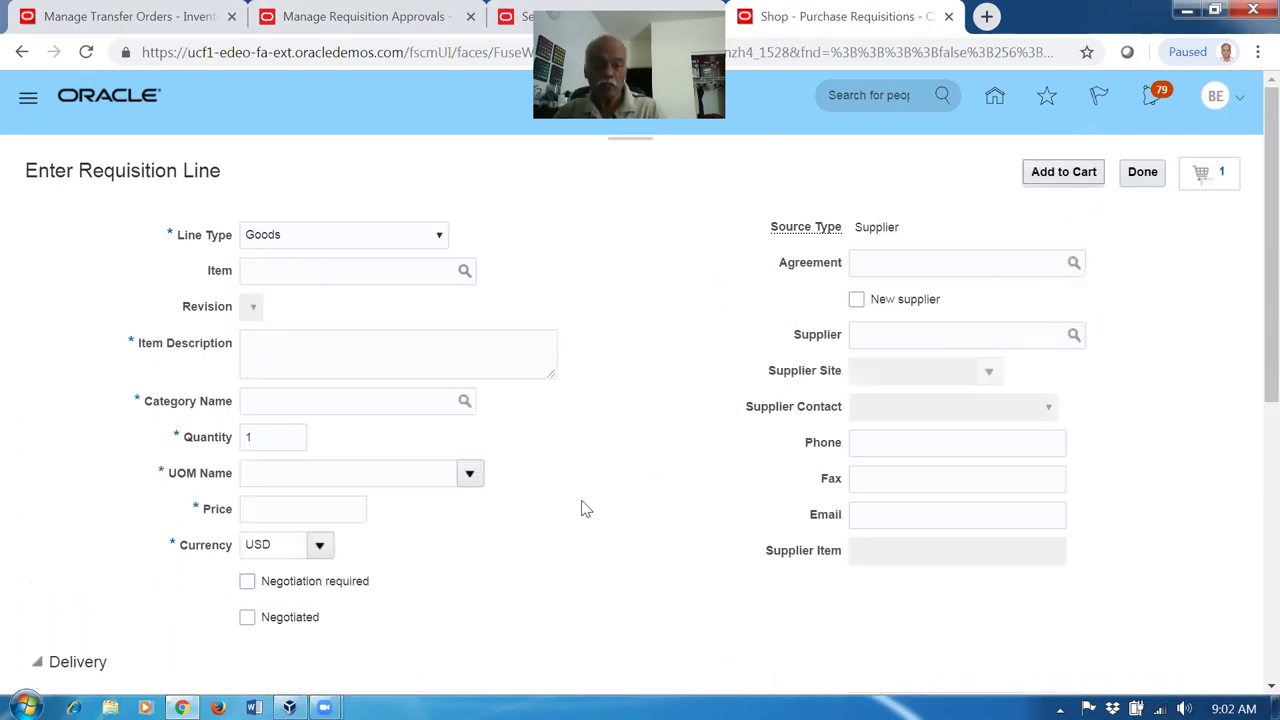
Step: Open the cart's requisition for review and examine the b01_cost_test line's delivery and billing details
{"action": "scroll", "coordinate": [557, 538], "scroll_direction": "down", "scroll_amount": 3}
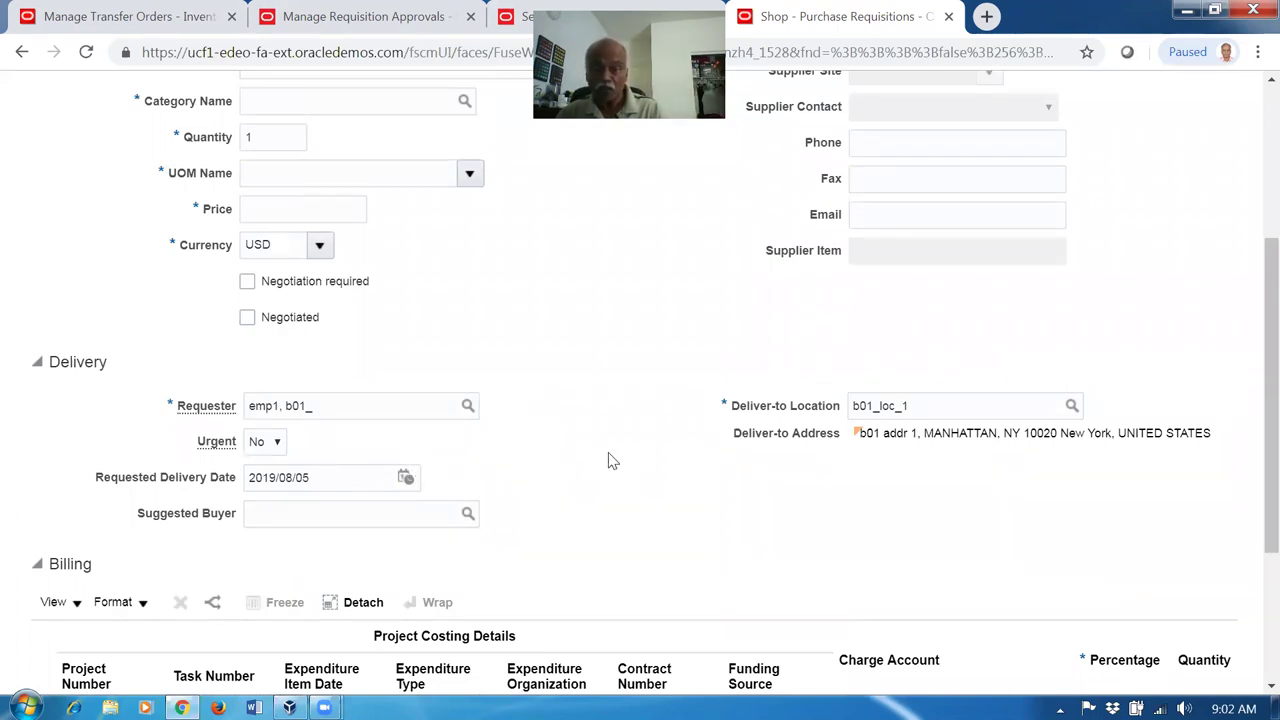
{"action": "scroll", "coordinate": [612, 460], "scroll_direction": "down", "scroll_amount": 2}
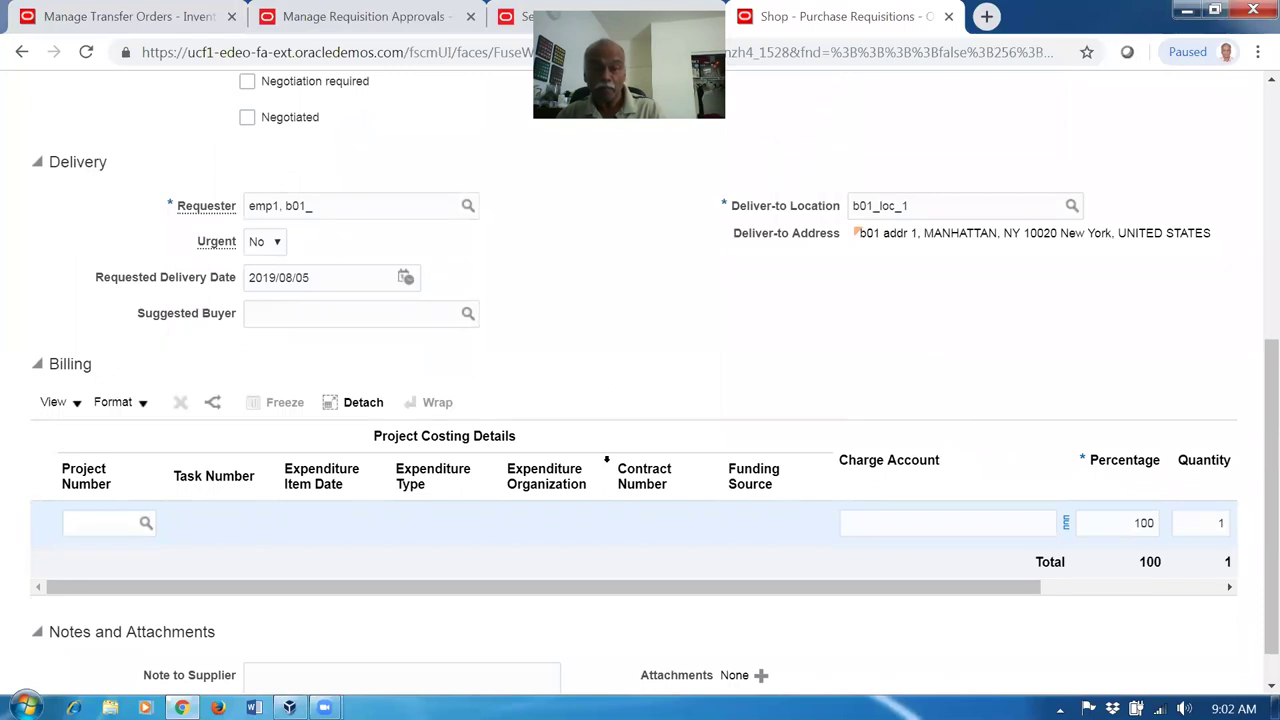
{"action": "scroll", "coordinate": [610, 462], "scroll_direction": "up", "scroll_amount": 5}
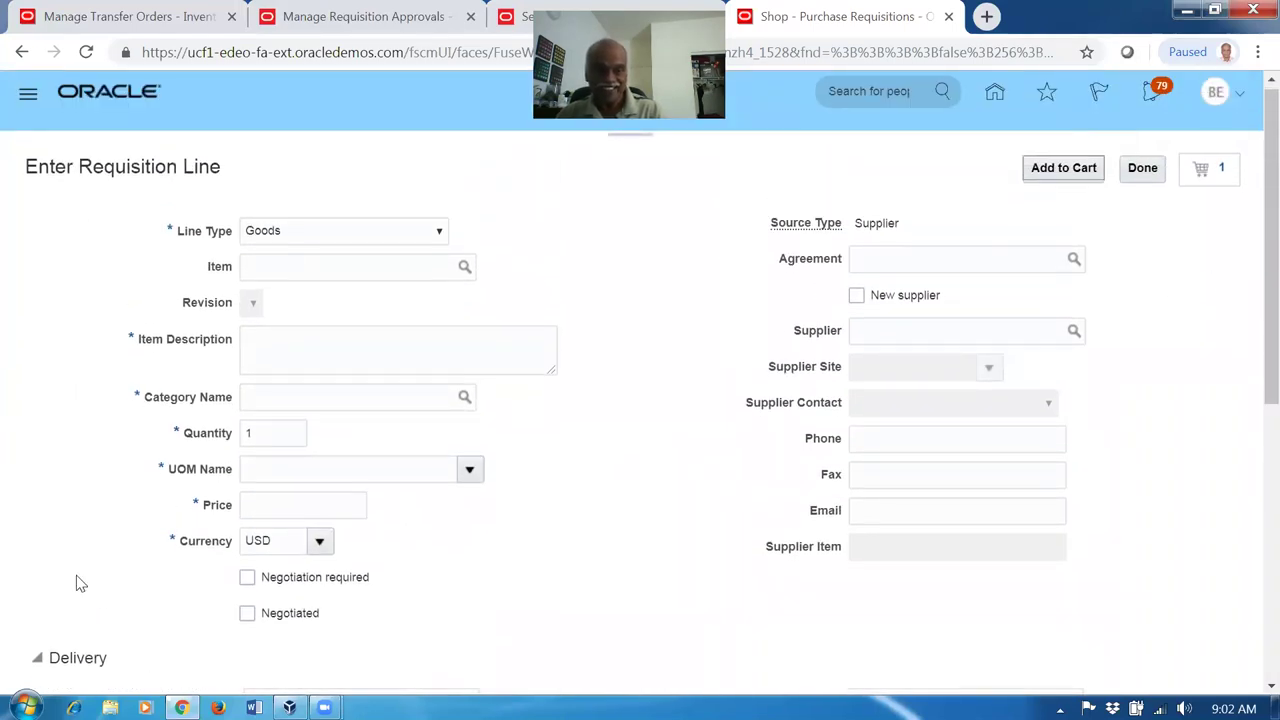
{"action": "scroll", "coordinate": [78, 582], "scroll_direction": "down", "scroll_amount": 4}
{"action": "scroll", "coordinate": [1252, 274], "scroll_direction": "up", "scroll_amount": 4}
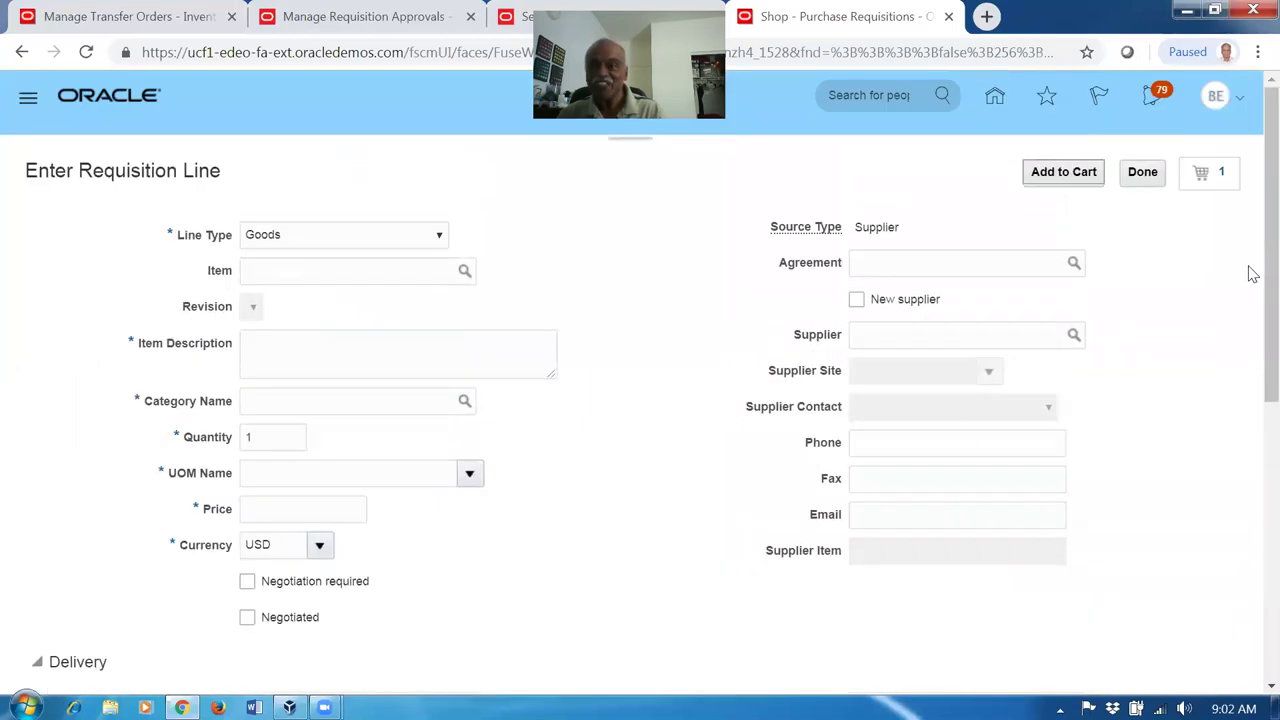
{"action": "left_click", "coordinate": [1222, 176]}
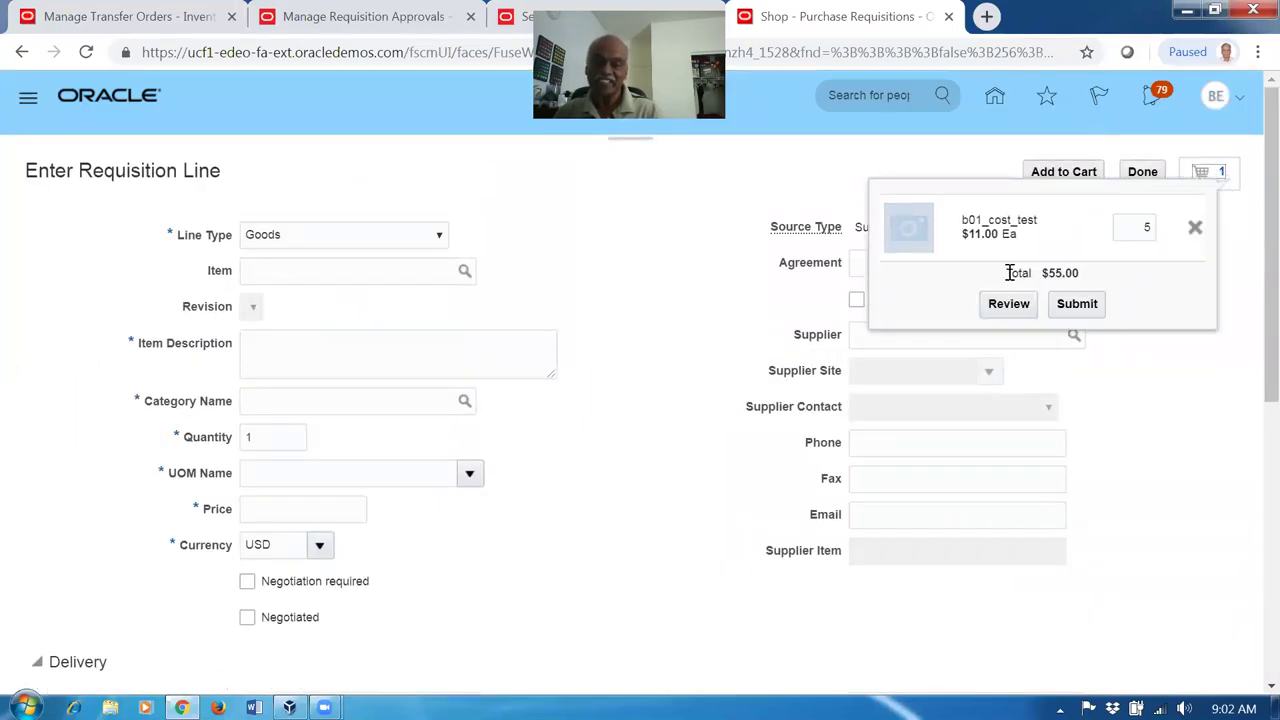
{"action": "left_click", "coordinate": [1005, 306]}
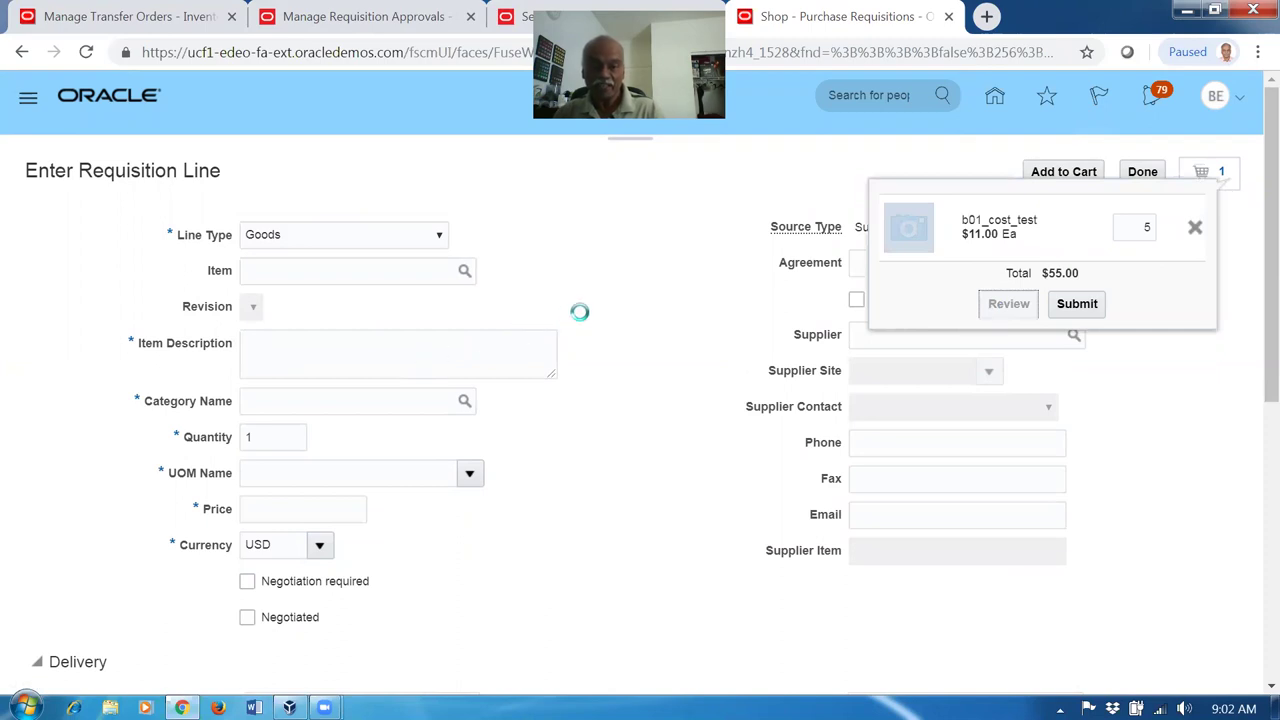
{"action": "scroll", "coordinate": [578, 324], "scroll_direction": "down", "scroll_amount": 3}
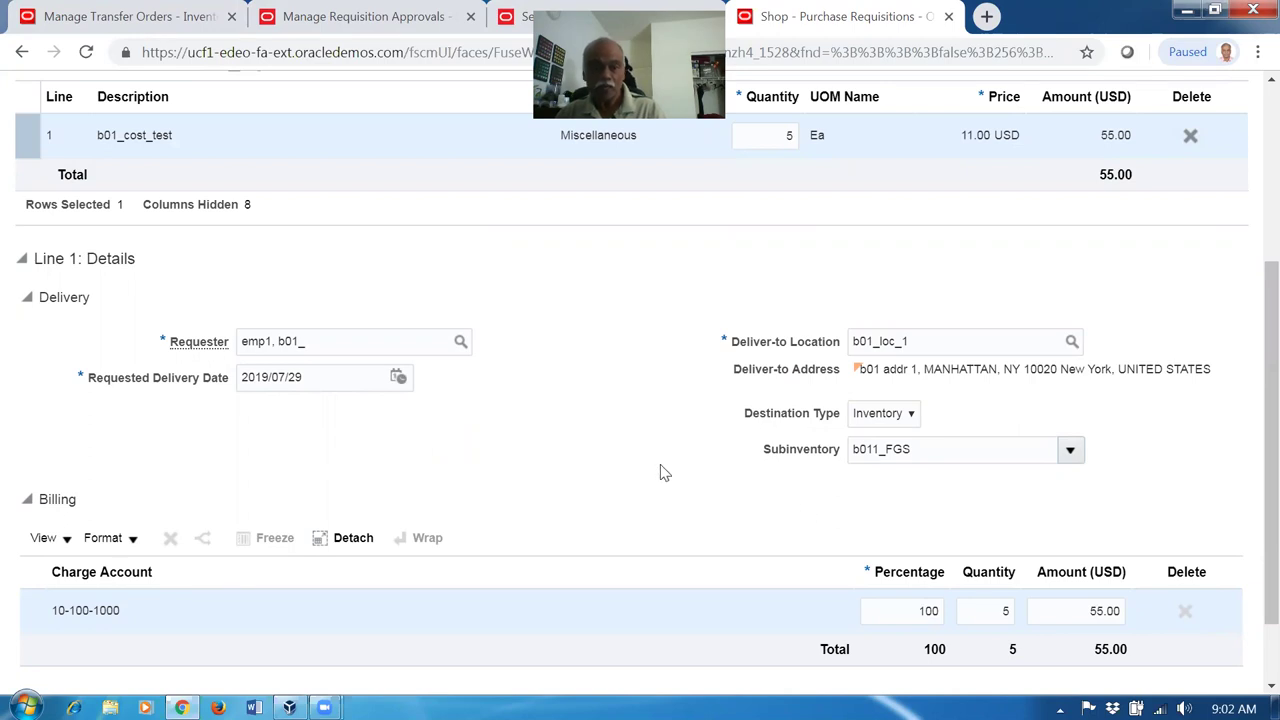
Step: Submit the b01_cost_test requisition for 5 units and dismiss the confirmation
{"action": "scroll", "coordinate": [660, 468], "scroll_direction": "up", "scroll_amount": 3}
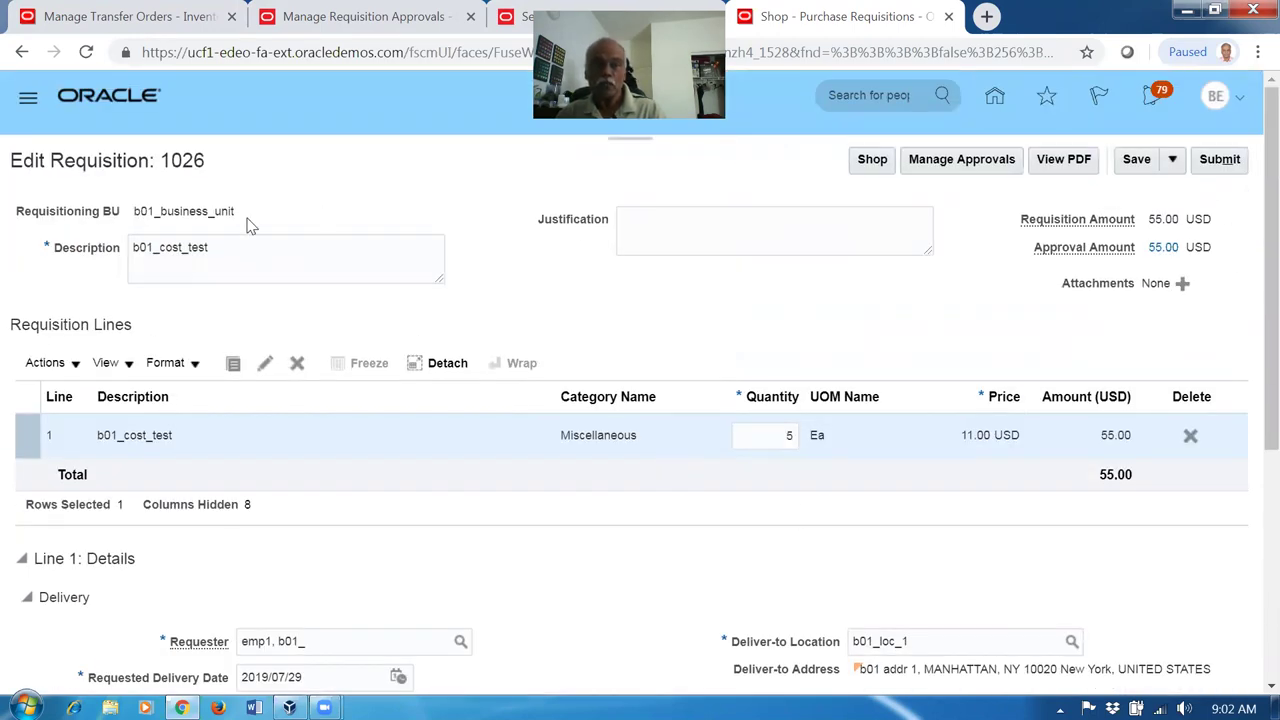
{"action": "left_click", "coordinate": [1222, 162]}
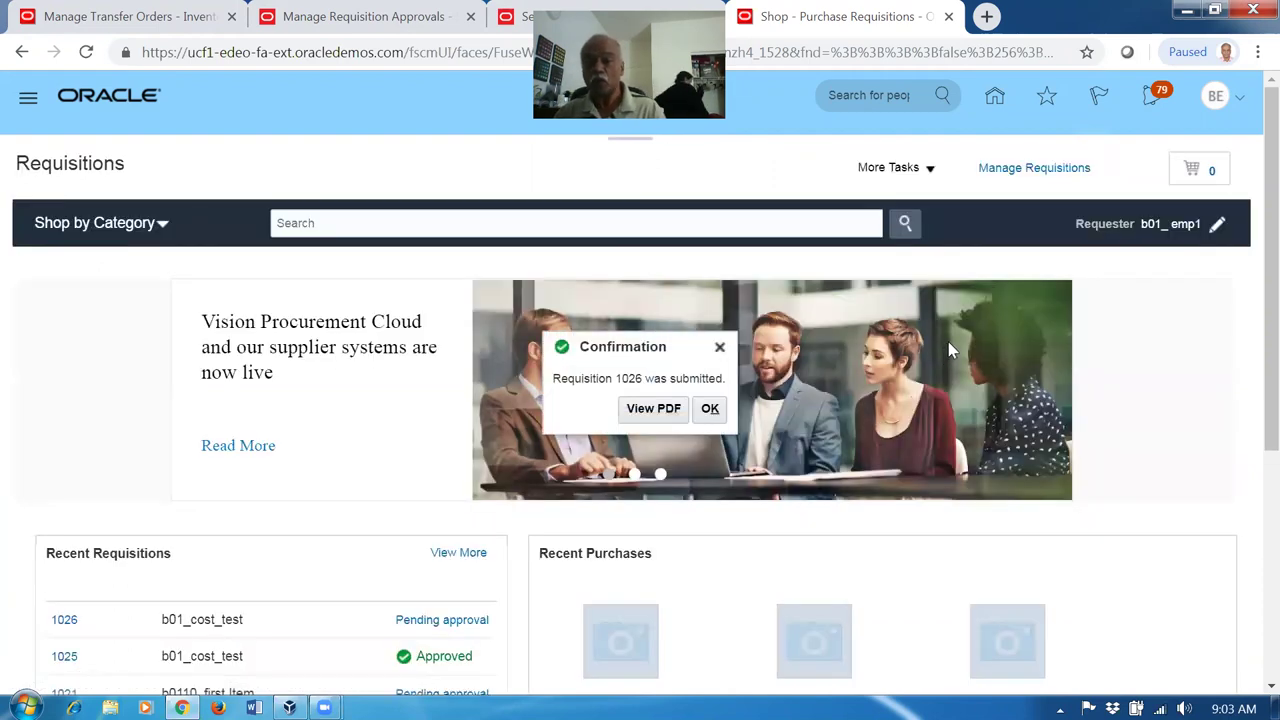
{"action": "left_click", "coordinate": [709, 410]}
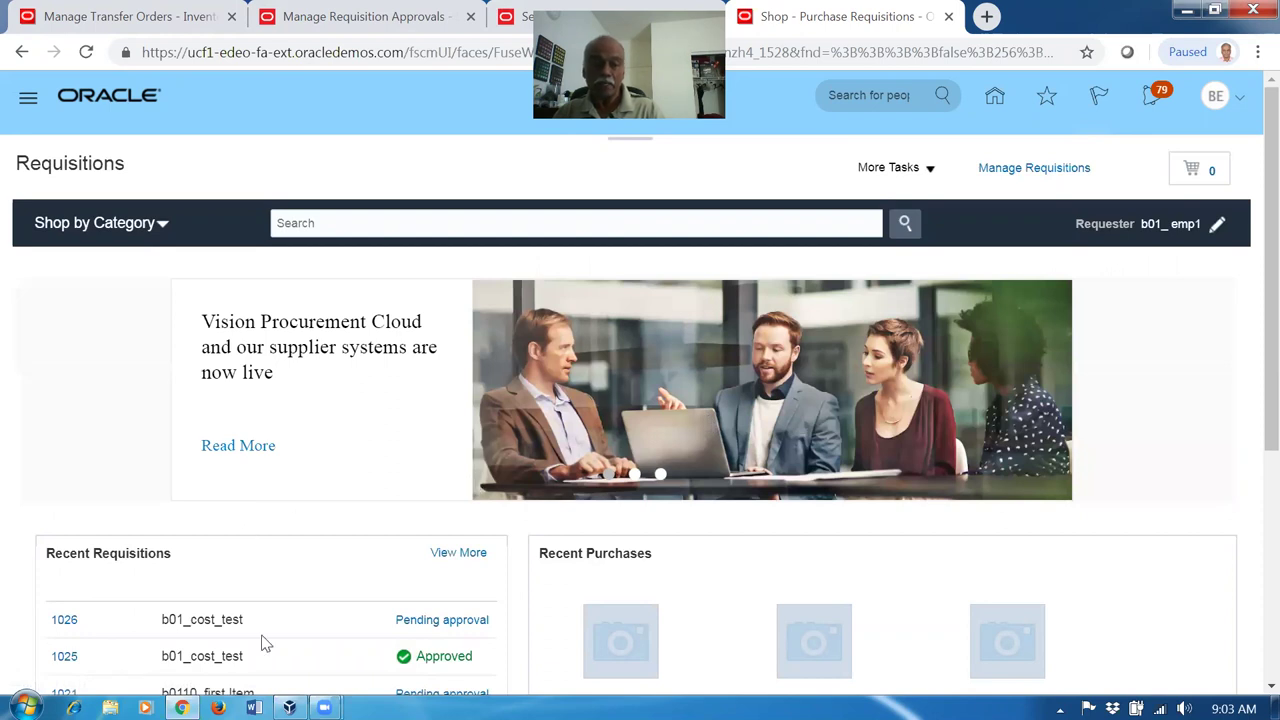
Step: Open the newly submitted b01_cost_test requisition, examine its line and approval details, and return to the requisitions overview
{"action": "left_click", "coordinate": [430, 621]}
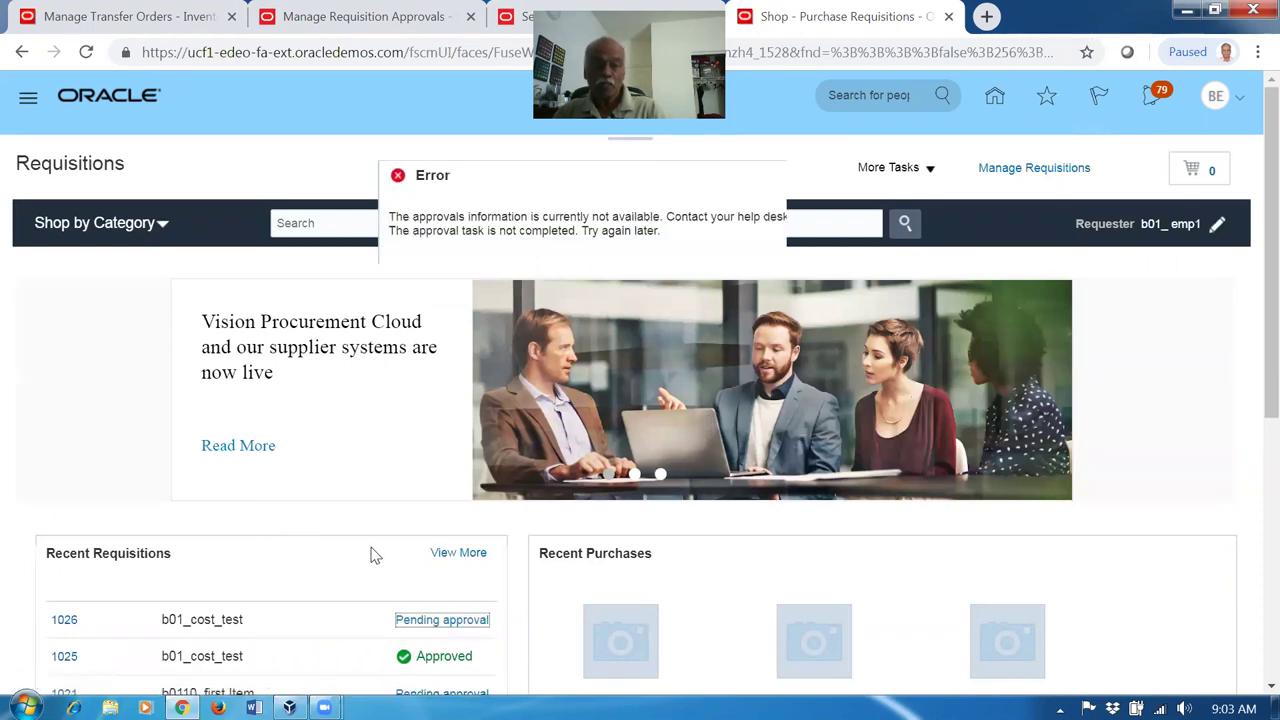
{"action": "left_click", "coordinate": [862, 268]}
{"action": "left_click", "coordinate": [62, 621]}
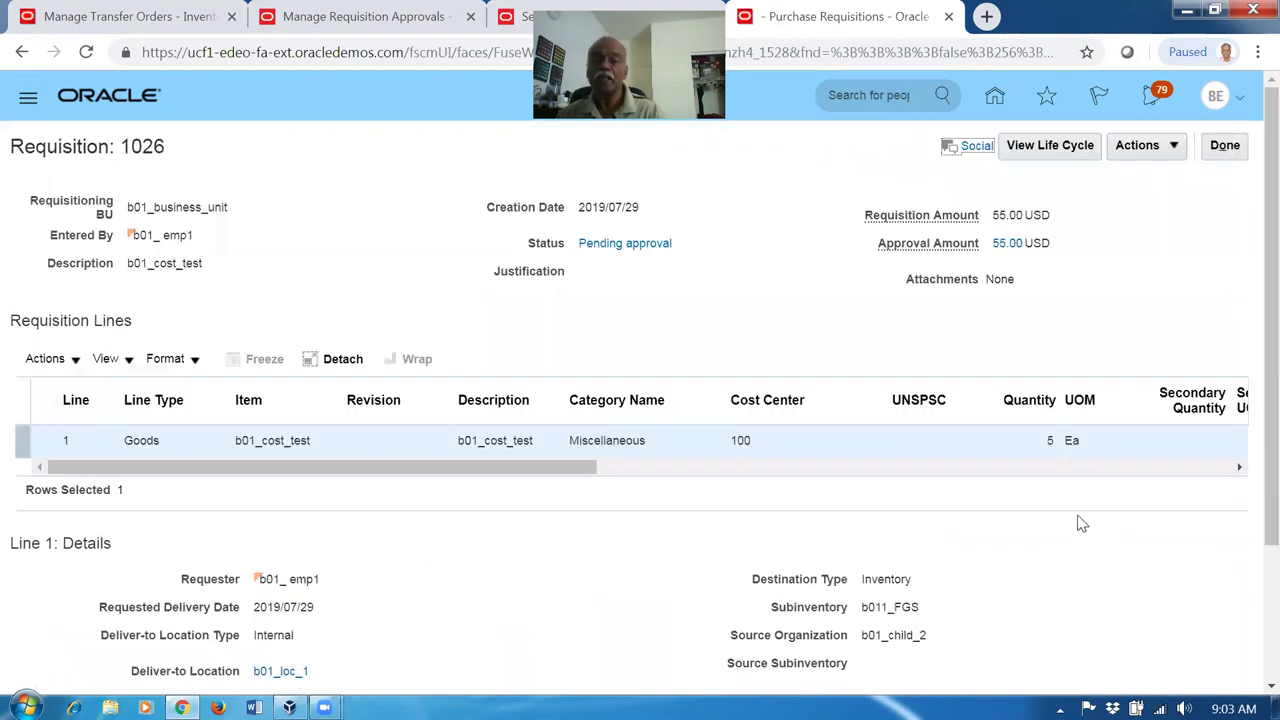
{"action": "left_click_drag", "start_coordinate": [508, 472], "coordinate": [896, 496]}
{"action": "left_click", "coordinate": [973, 445]}
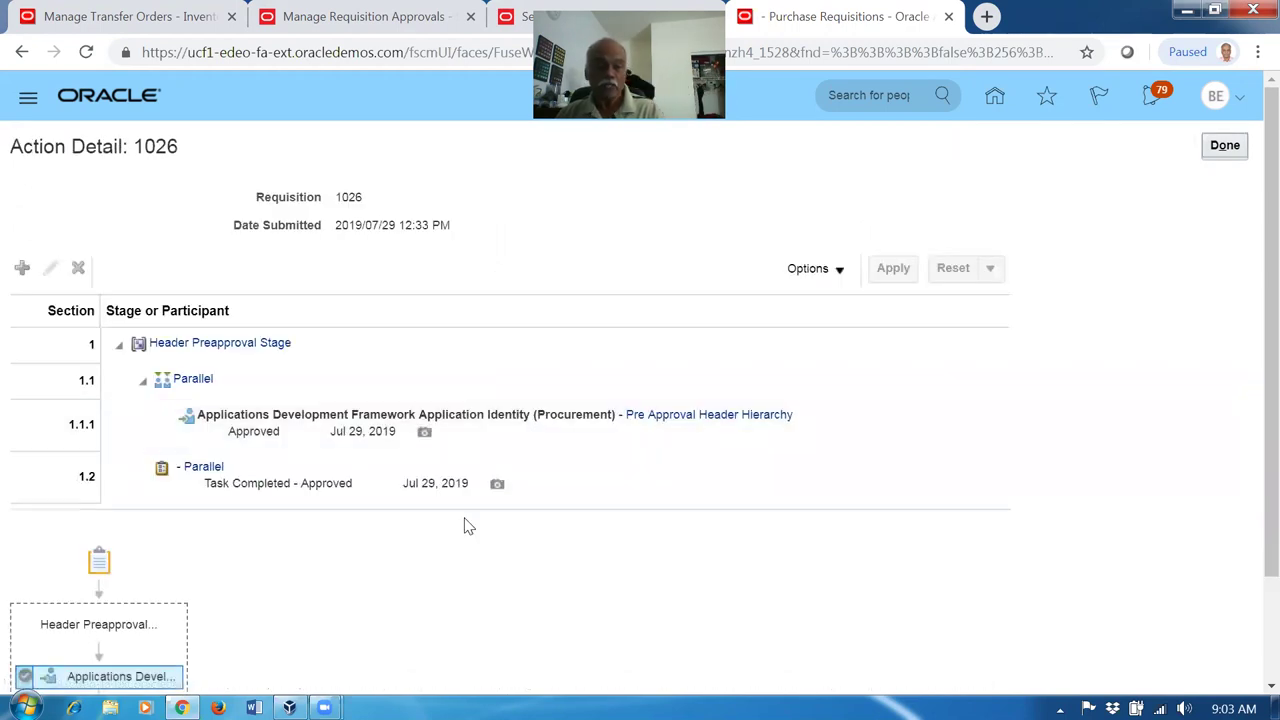
{"action": "scroll", "coordinate": [430, 540], "scroll_direction": "down", "scroll_amount": 1}
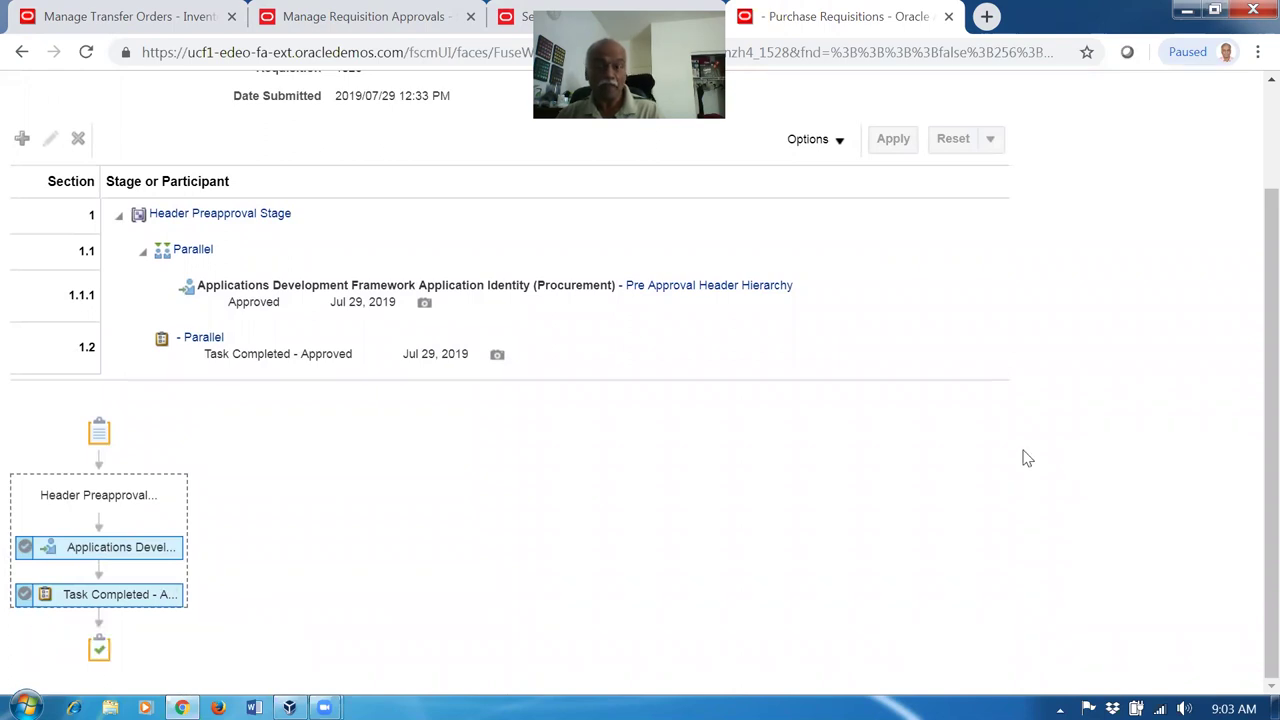
{"action": "scroll", "coordinate": [1045, 435], "scroll_direction": "up", "scroll_amount": 2}
{"action": "left_click", "coordinate": [1238, 150]}
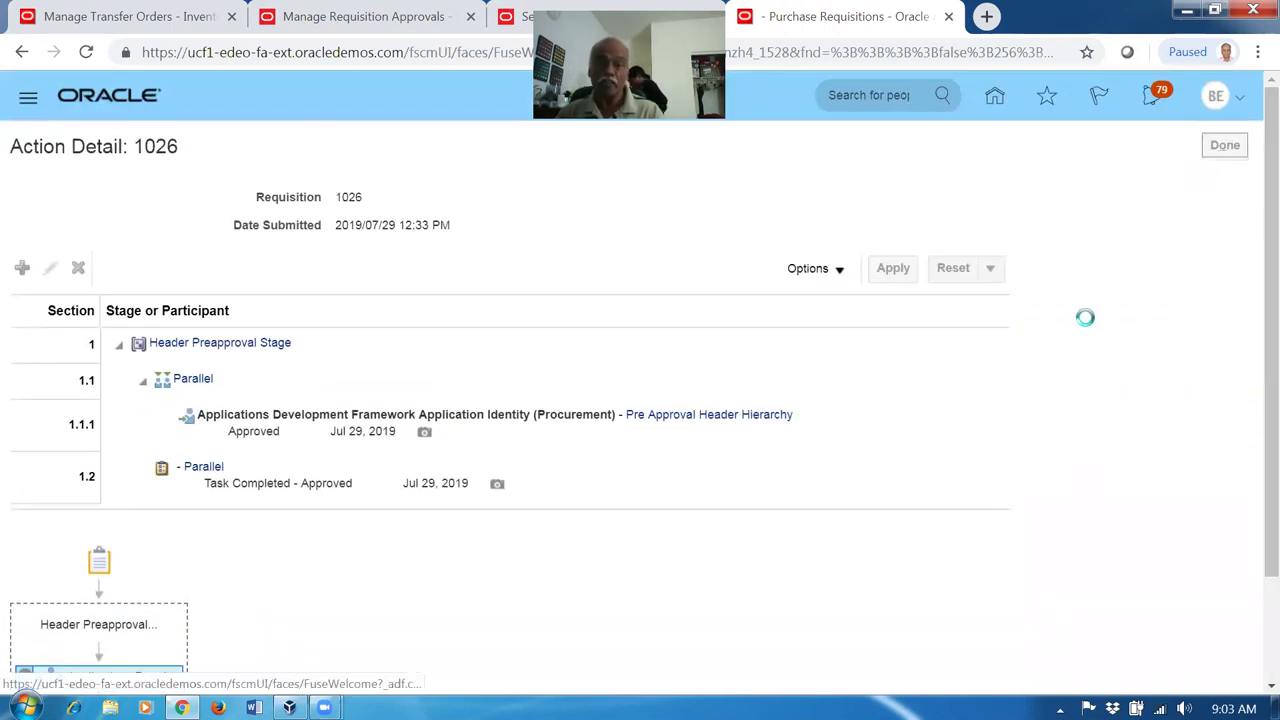
{"action": "left_click", "coordinate": [1214, 152]}
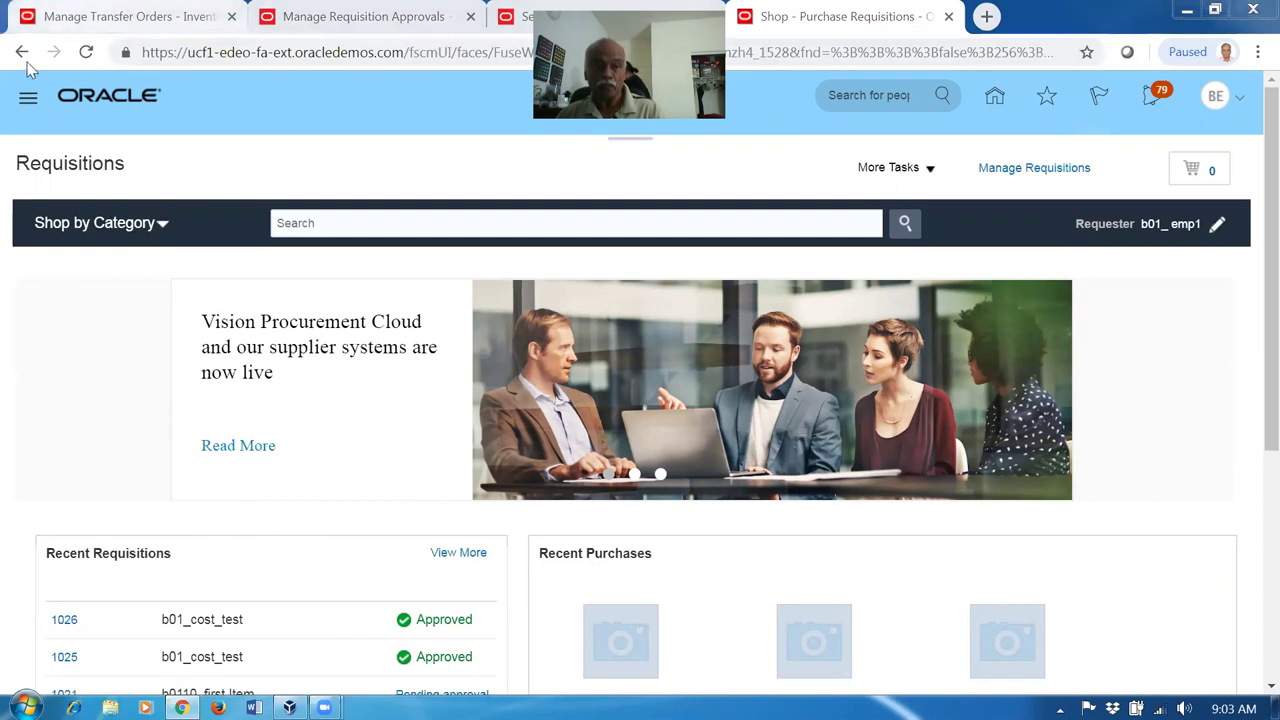
Step: Leave the earlier b01_cost_test transfer order and search All Open Transfer Orders again for the new requisition's order
{"action": "key", "text": "ctrl+1"}
{"action": "left_click", "coordinate": [1236, 188]}
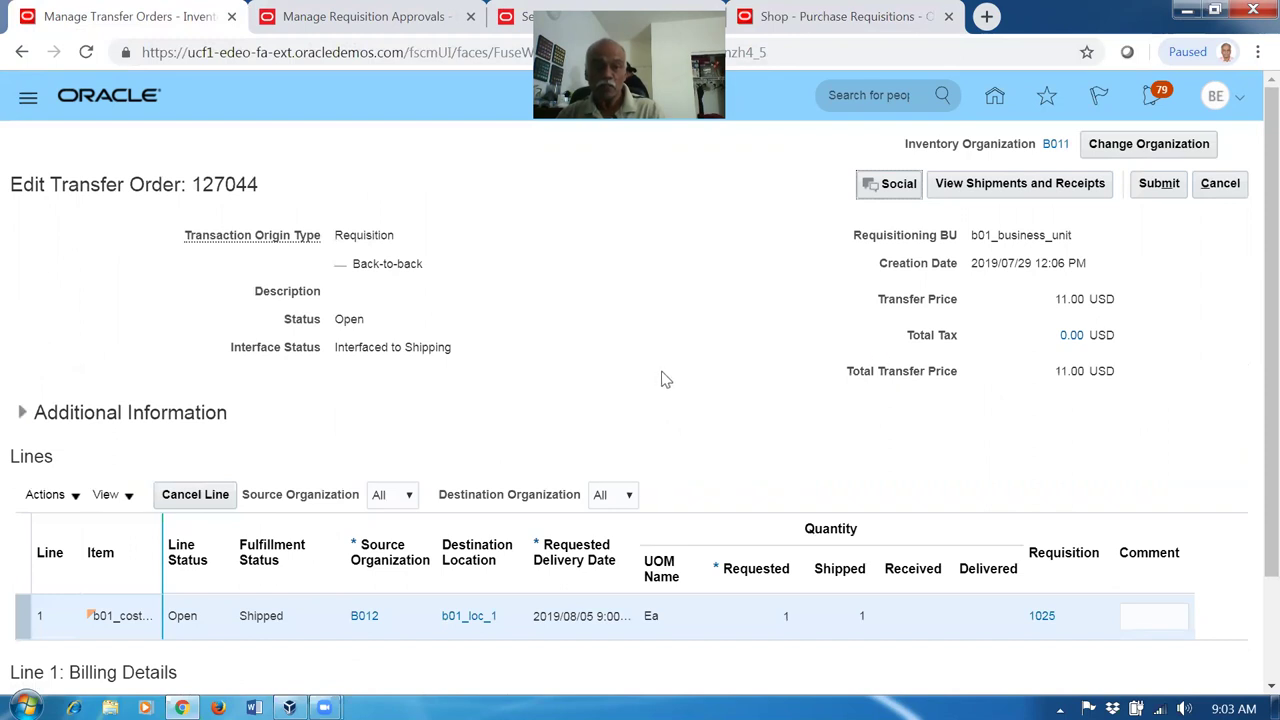
{"action": "left_click", "coordinate": [1222, 185]}
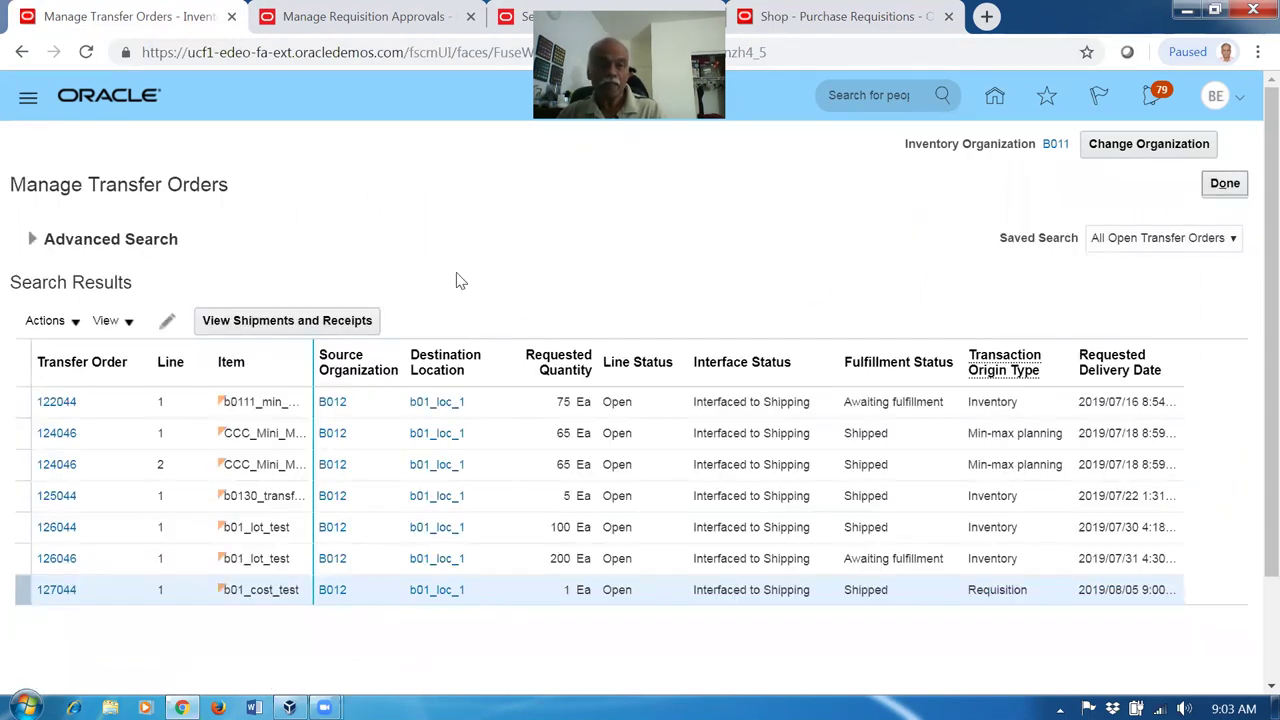
{"action": "left_click", "coordinate": [32, 239]}
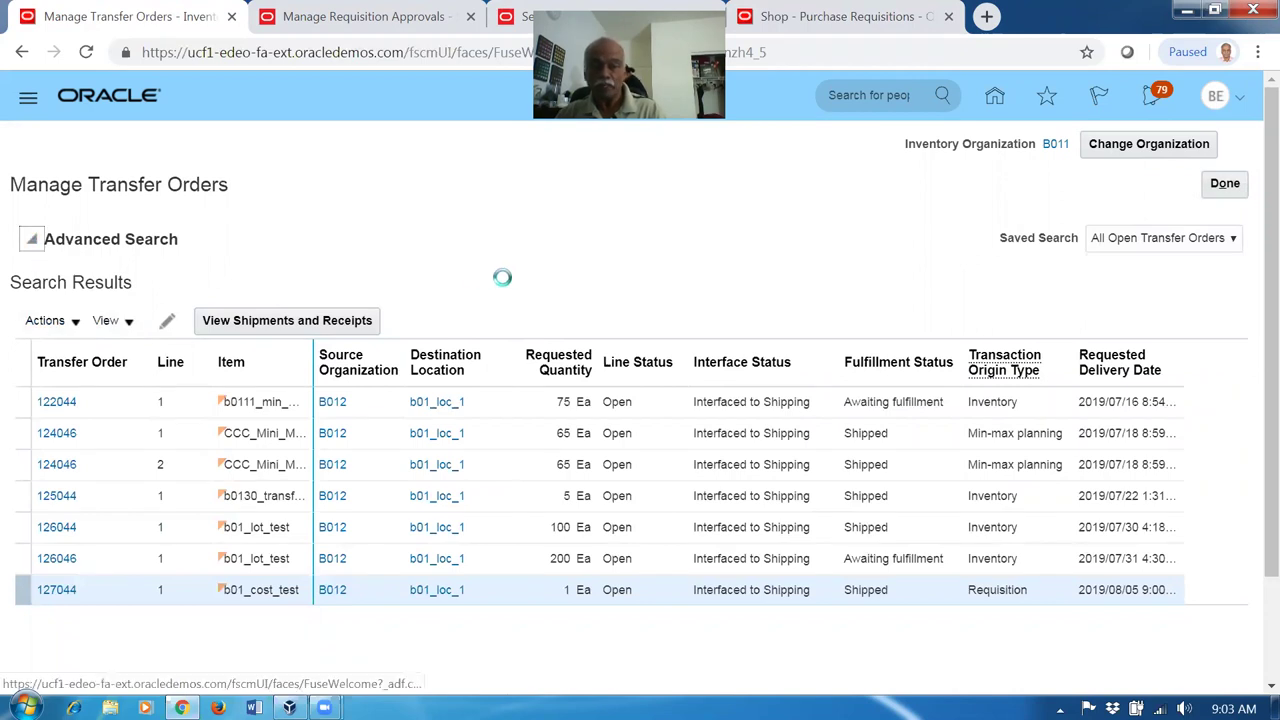
{"action": "left_click", "coordinate": [935, 446]}
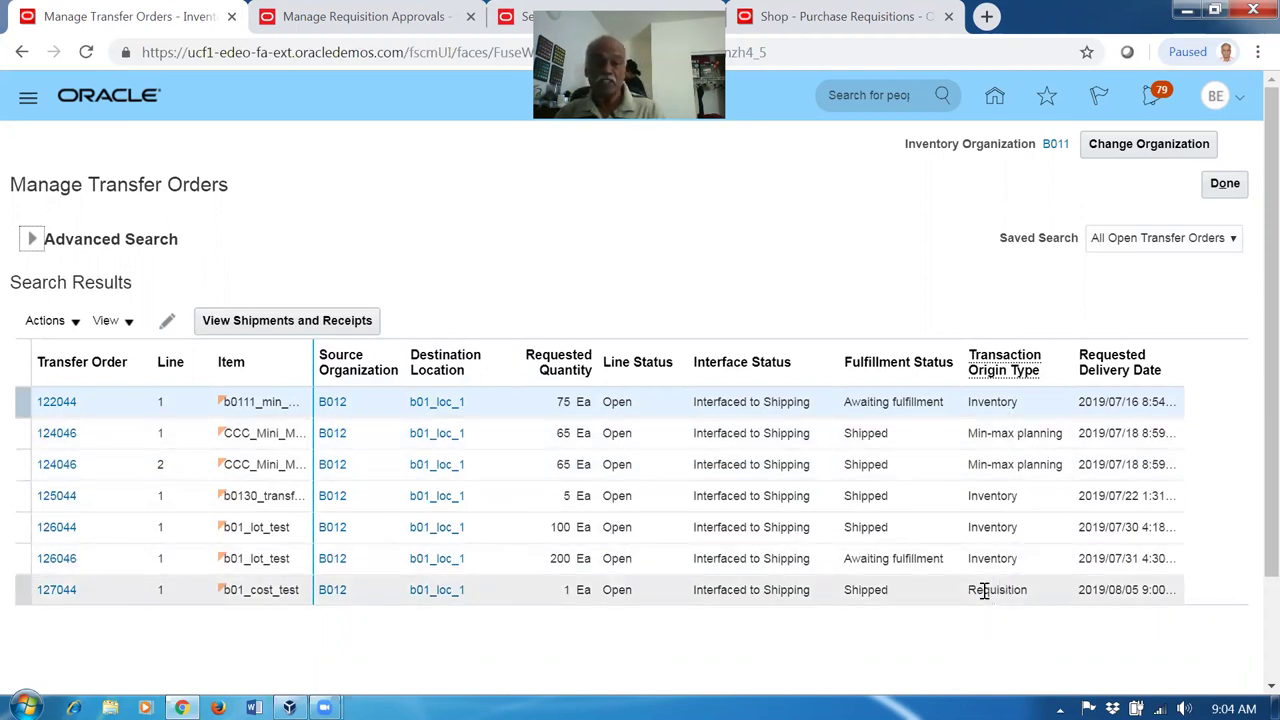
{"action": "left_click", "coordinate": [29, 240]}
{"action": "left_click", "coordinate": [922, 448]}
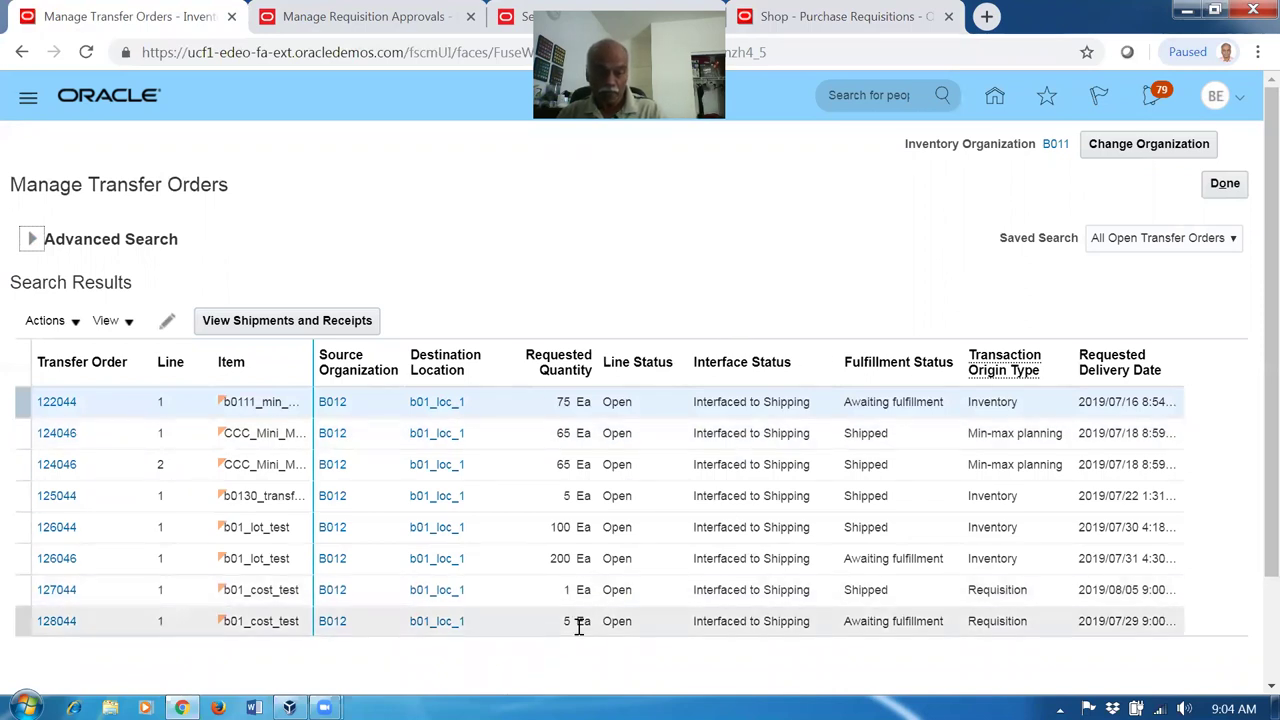
Step: Open the transfer order for 5 units of b01_cost_test and examine its shipments, receipts and scheduled dates
{"action": "left_click", "coordinate": [52, 621]}
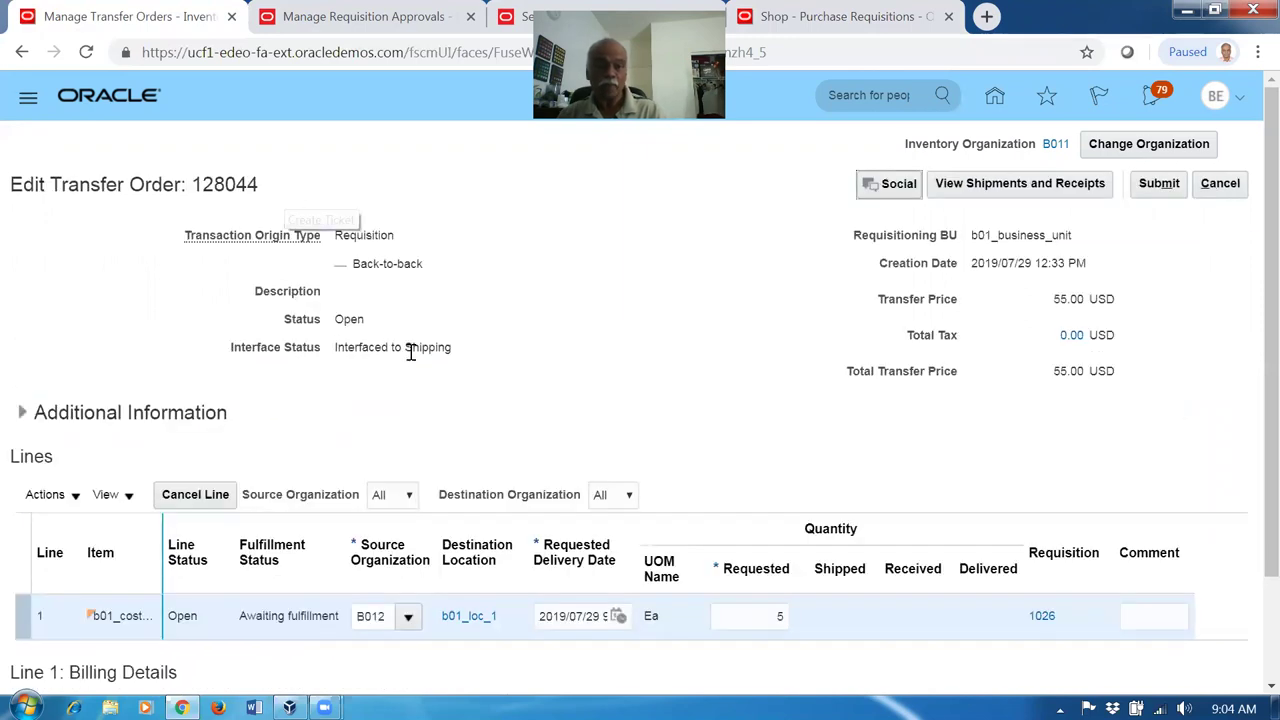
{"action": "left_click", "coordinate": [985, 189]}
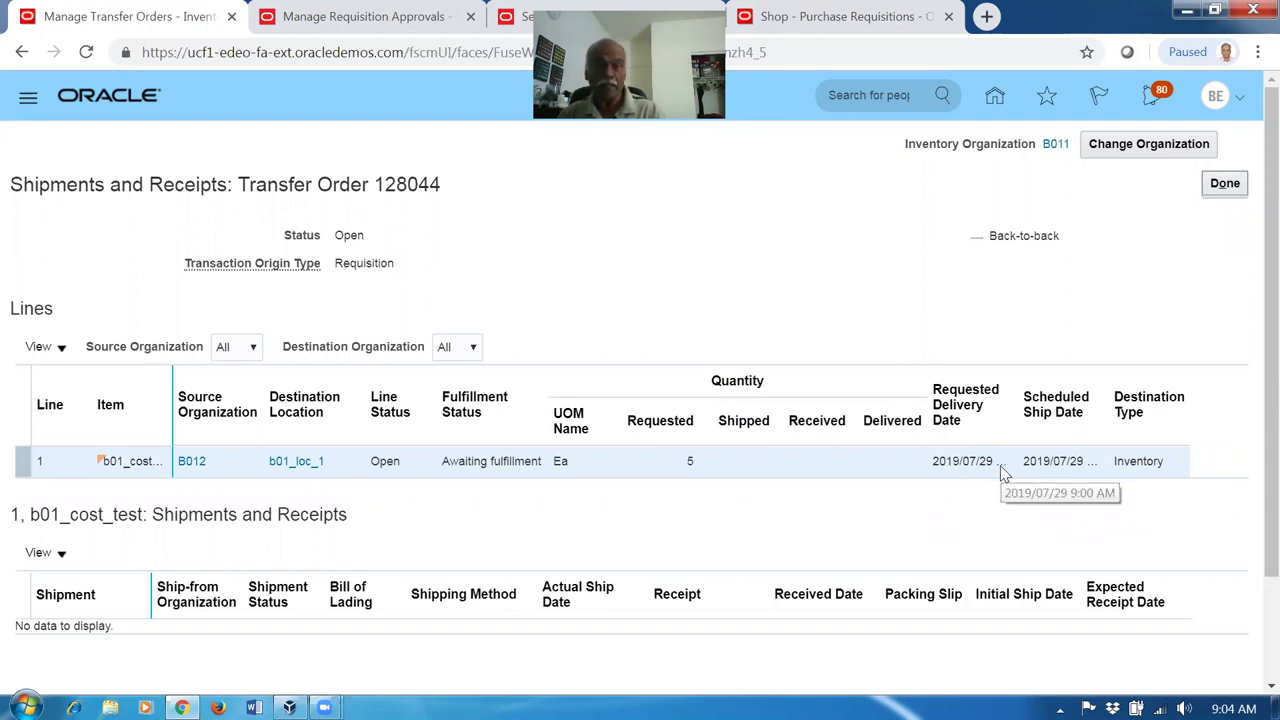
Step: Open Manage Shipment Lines in Inventory Management's Shipments tasks, checking the new transfer order's number for the search
{"action": "left_click", "coordinate": [826, 17]}
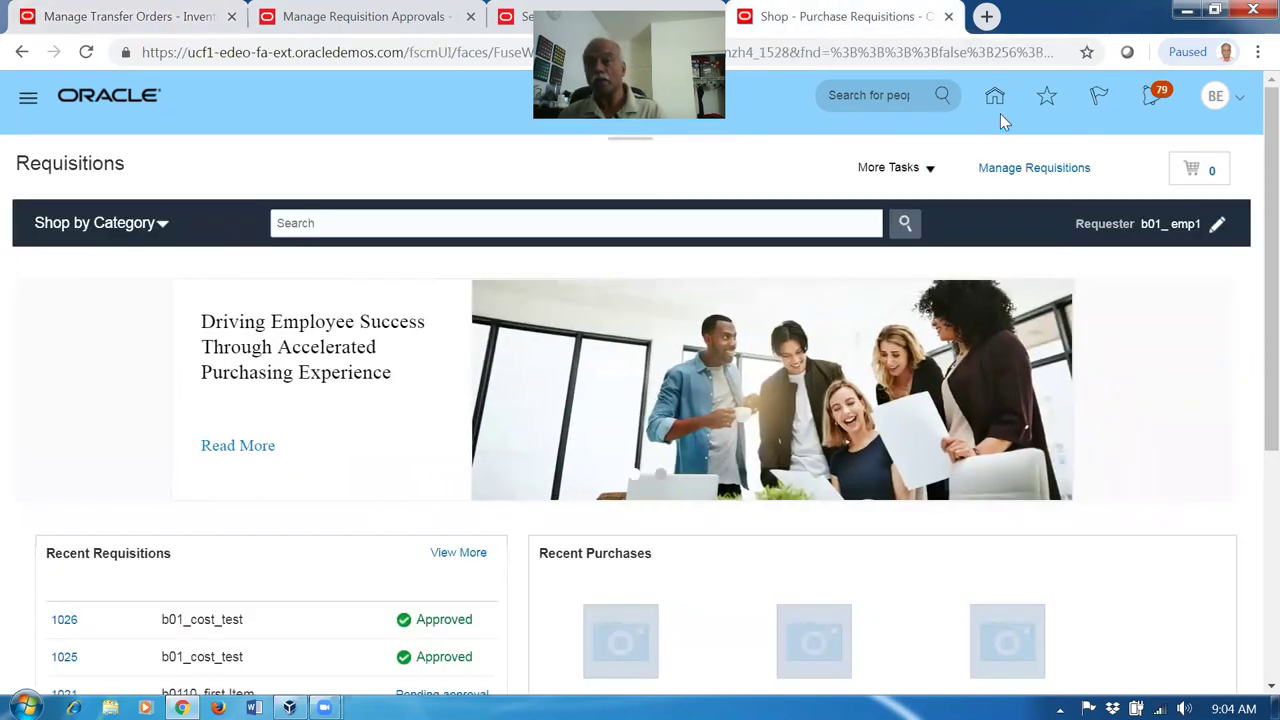
{"action": "left_click", "coordinate": [990, 98]}
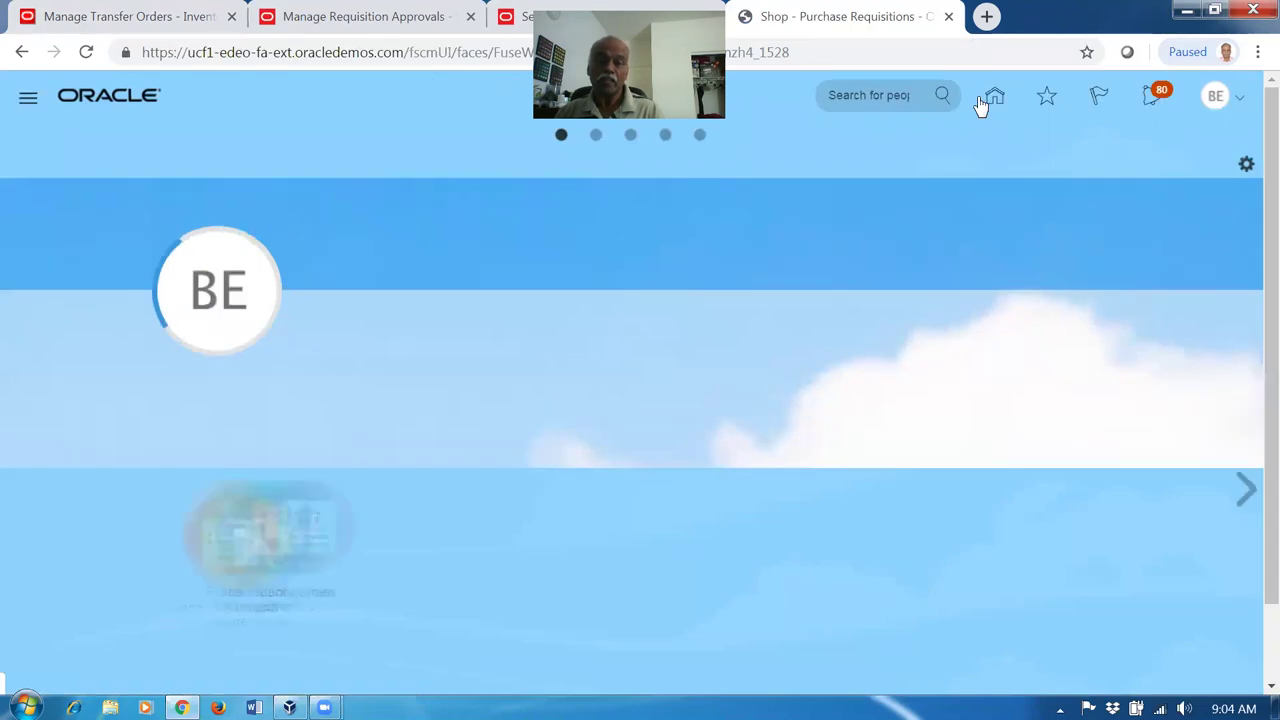
{"action": "left_click", "coordinate": [868, 506]}
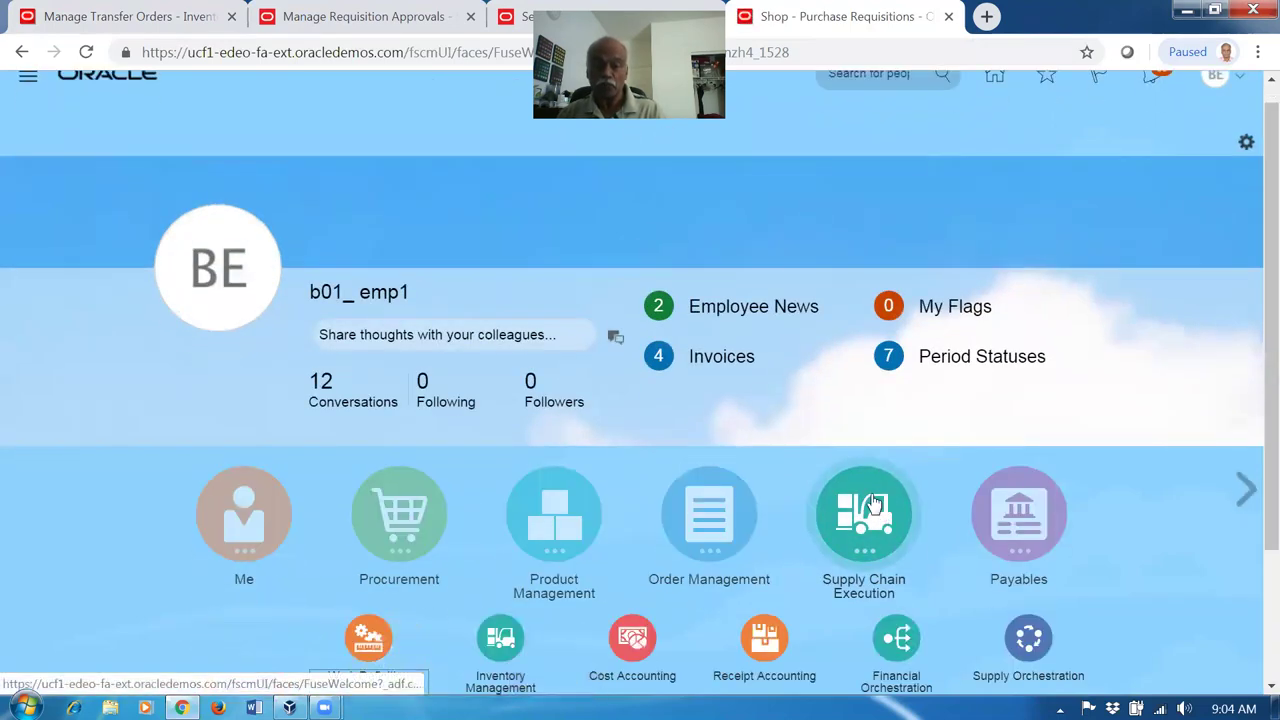
{"action": "left_click", "coordinate": [522, 474]}
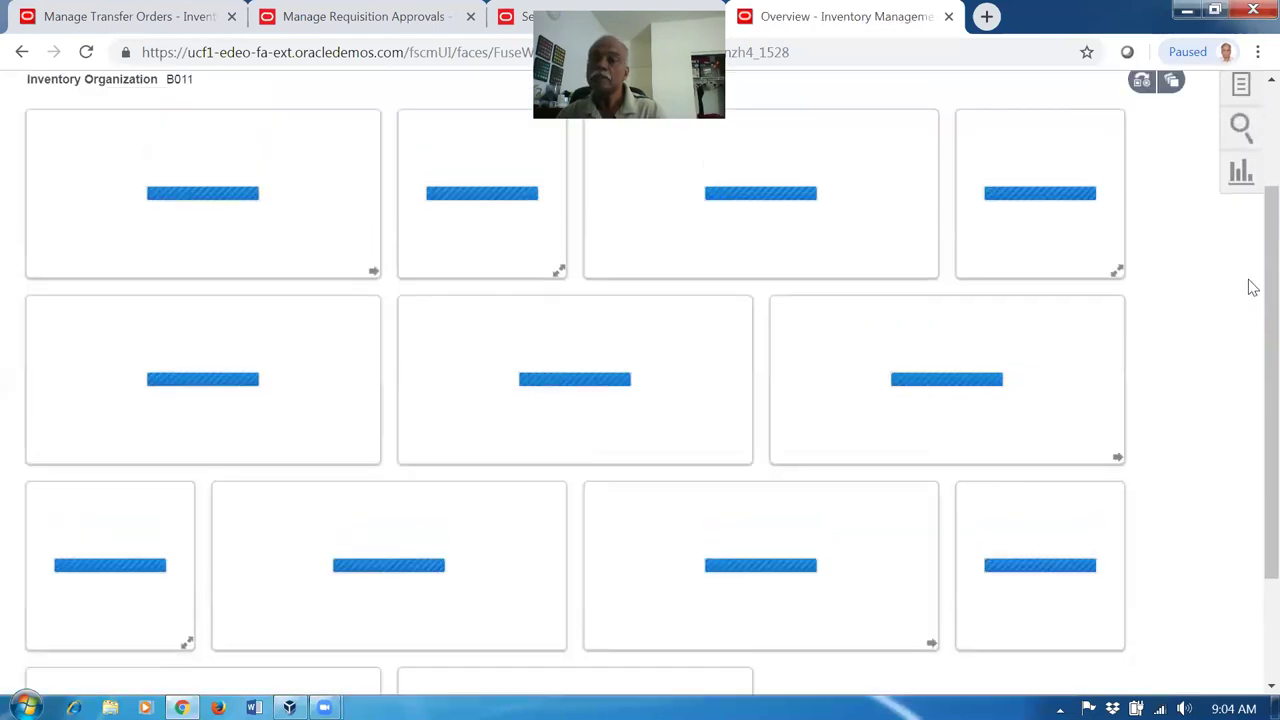
{"action": "left_click", "coordinate": [1241, 242]}
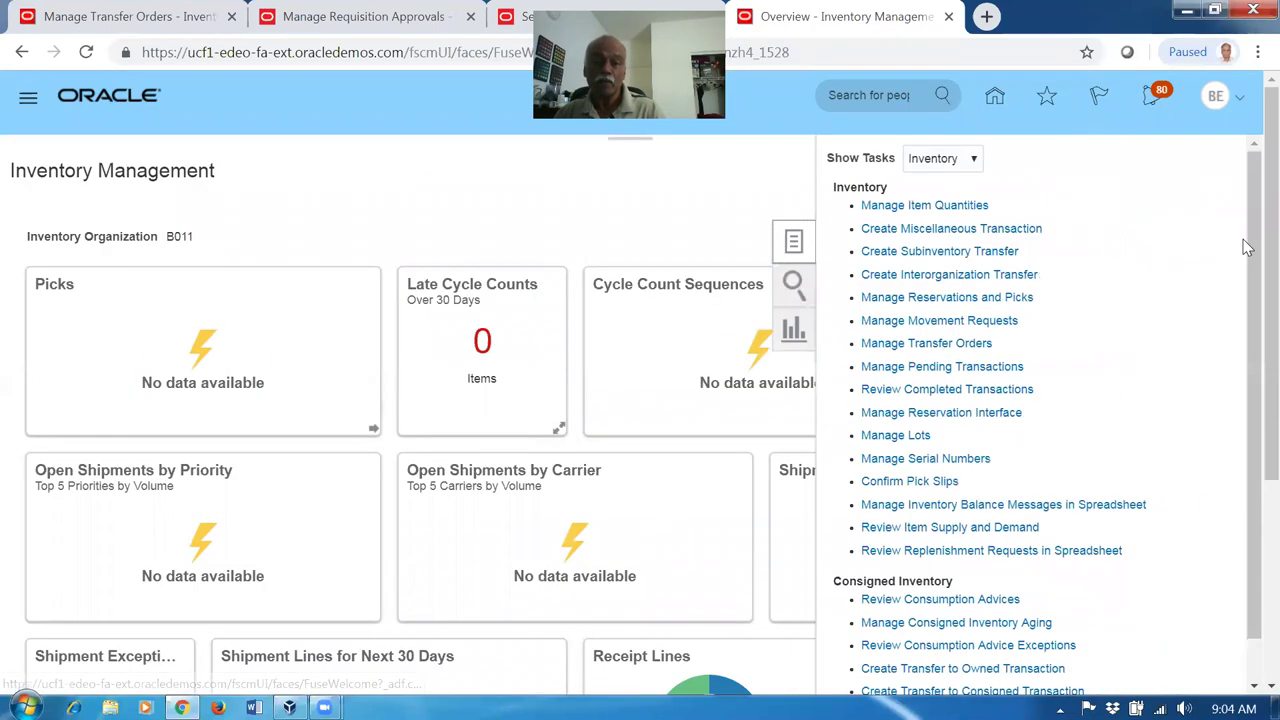
{"action": "left_click", "coordinate": [932, 164]}
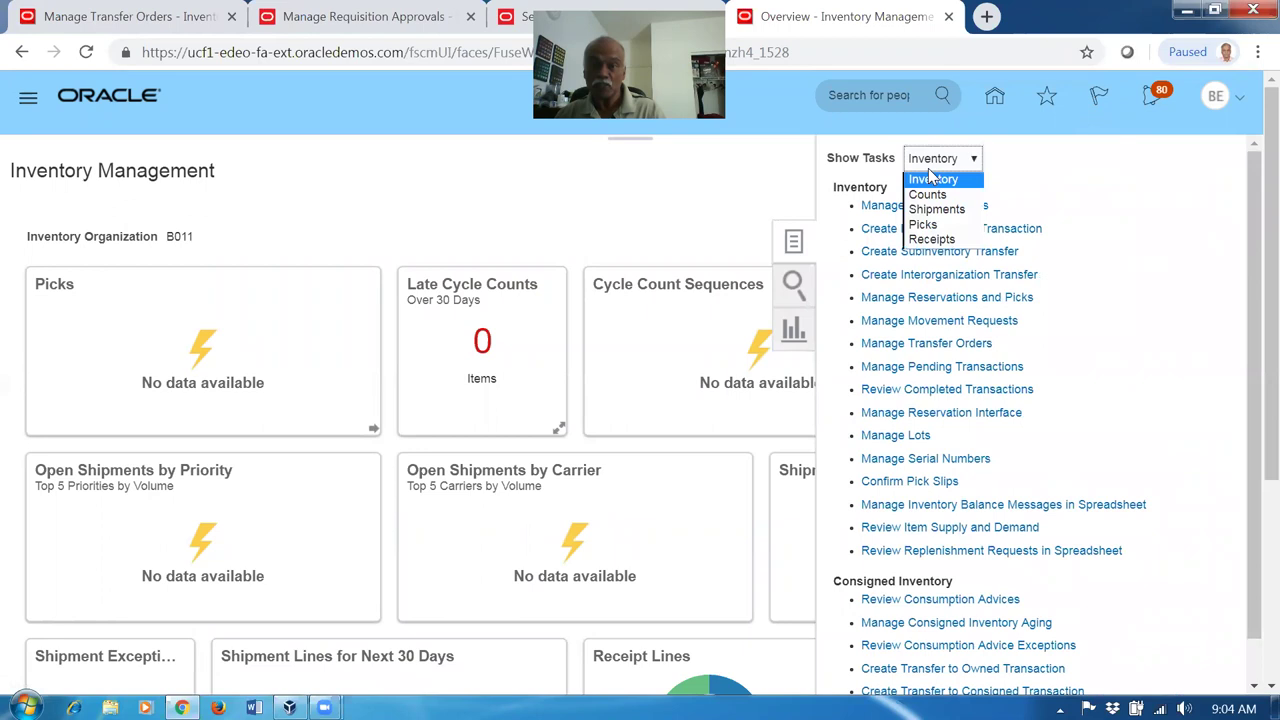
{"action": "left_click", "coordinate": [936, 209]}
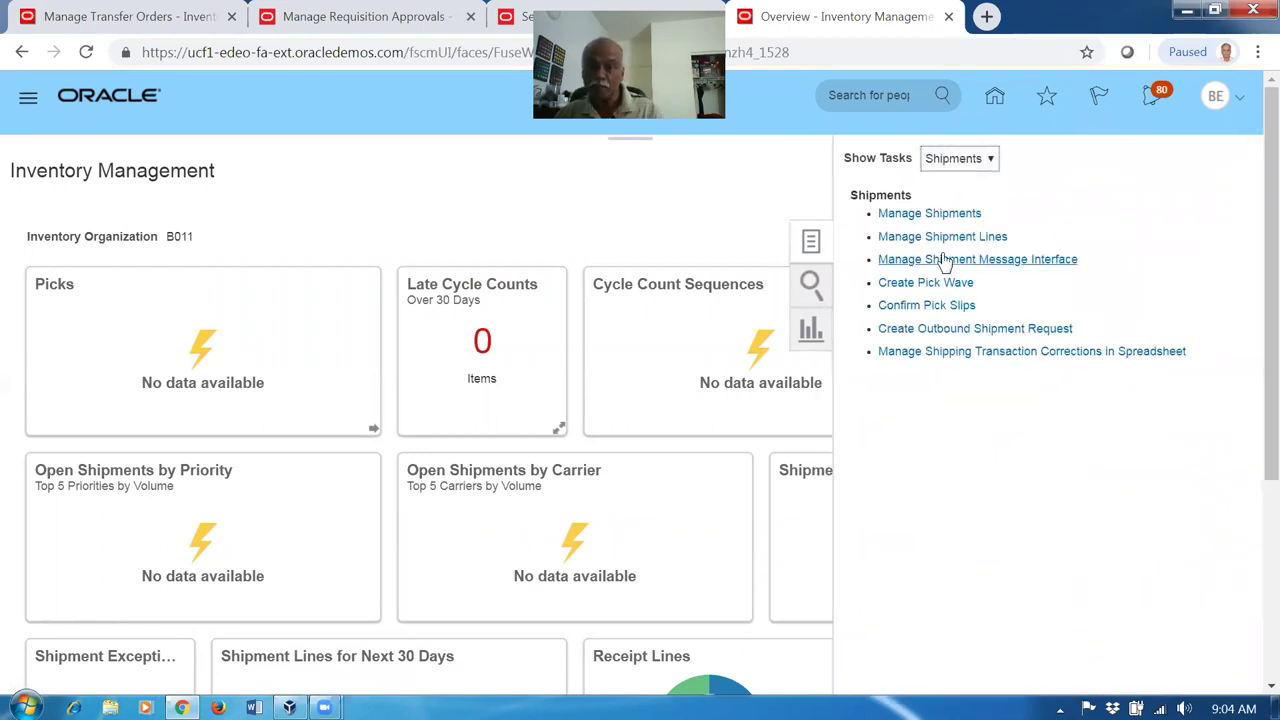
{"action": "left_click", "coordinate": [122, 16]}
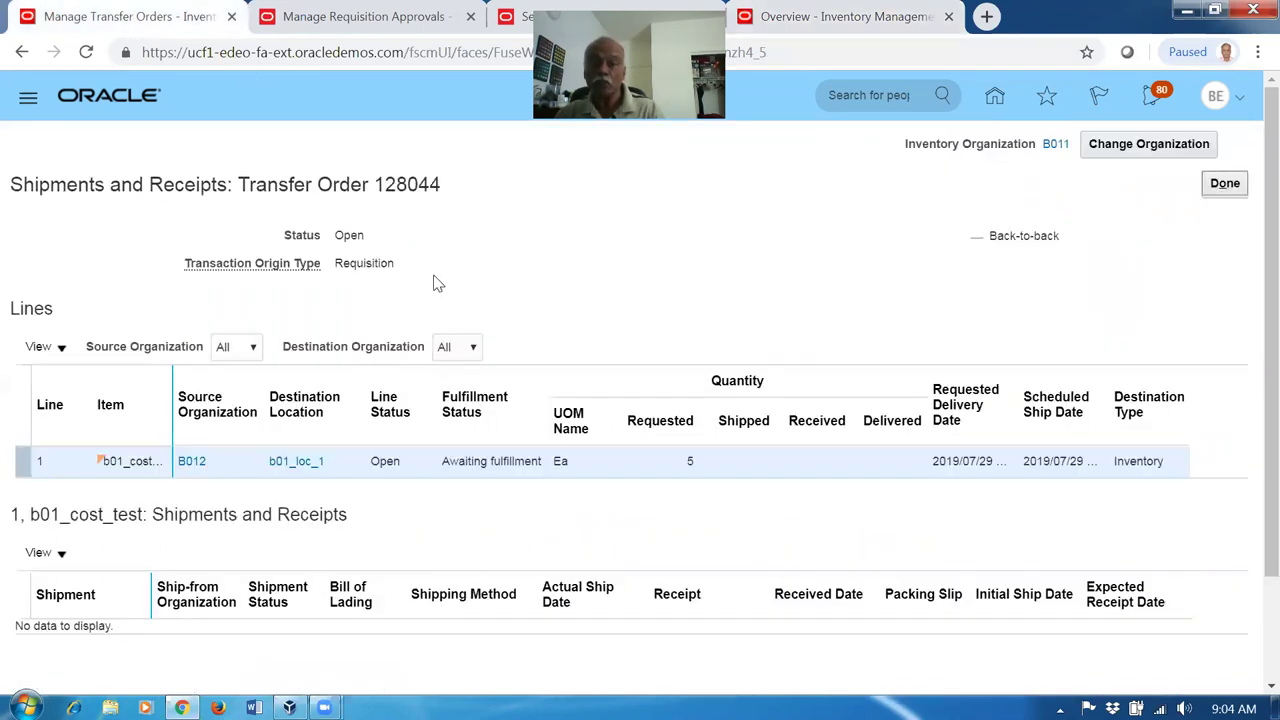
{"action": "left_click", "coordinate": [845, 16]}
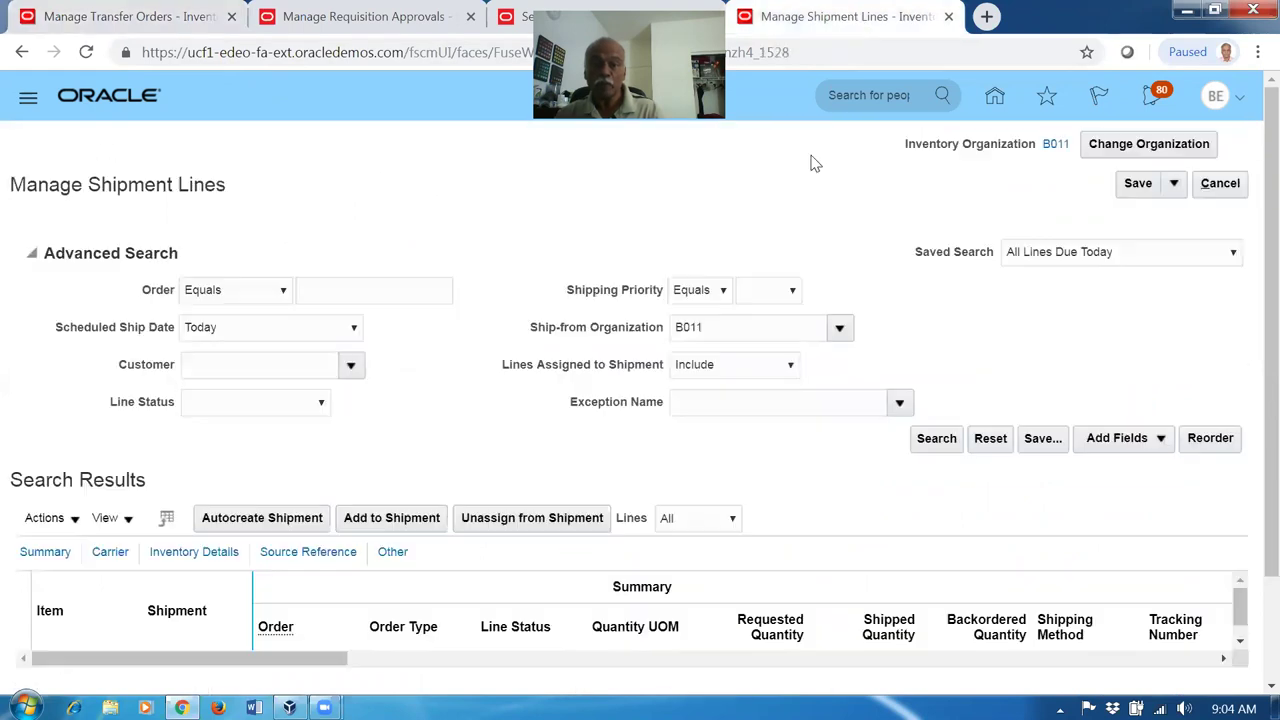
Step: Search B011's shipment lines by the new transfer order's number, with the Scheduled Ship Date set to Today
{"action": "left_click", "coordinate": [372, 289]}
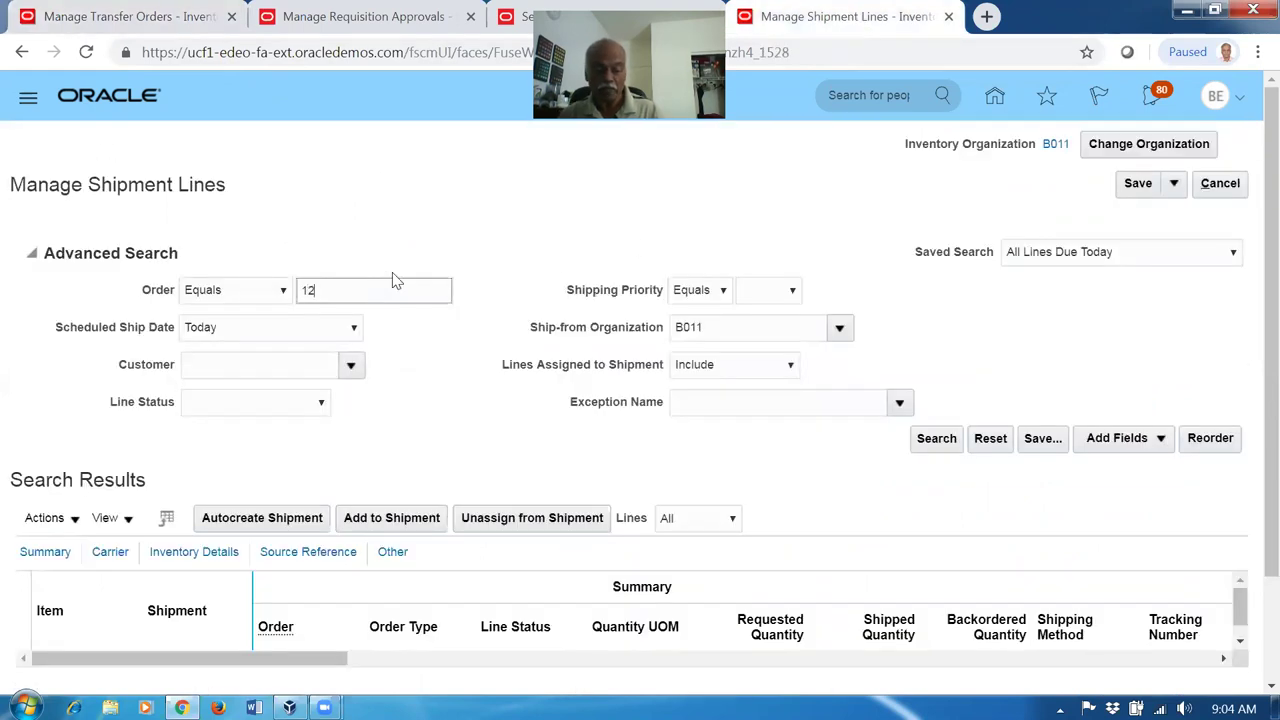
{"action": "key", "text": "Tab"}
{"action": "left_click", "coordinate": [237, 329]}
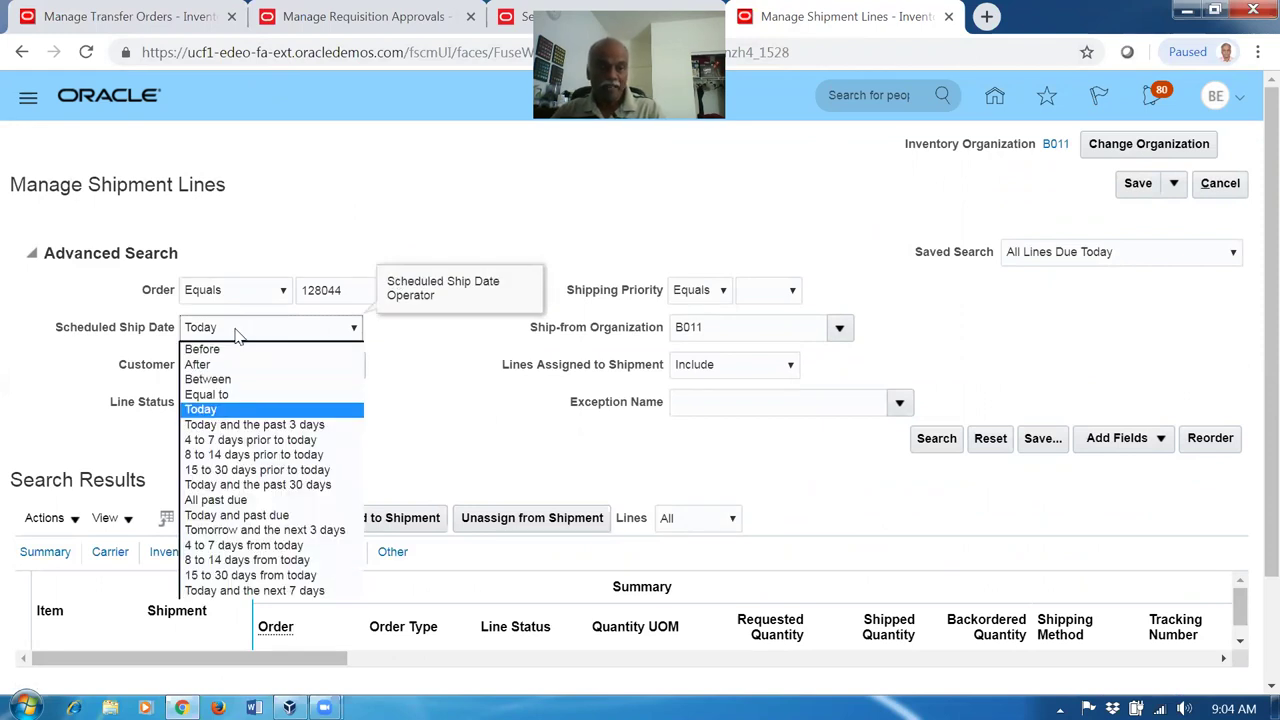
{"action": "left_click", "coordinate": [230, 349]}
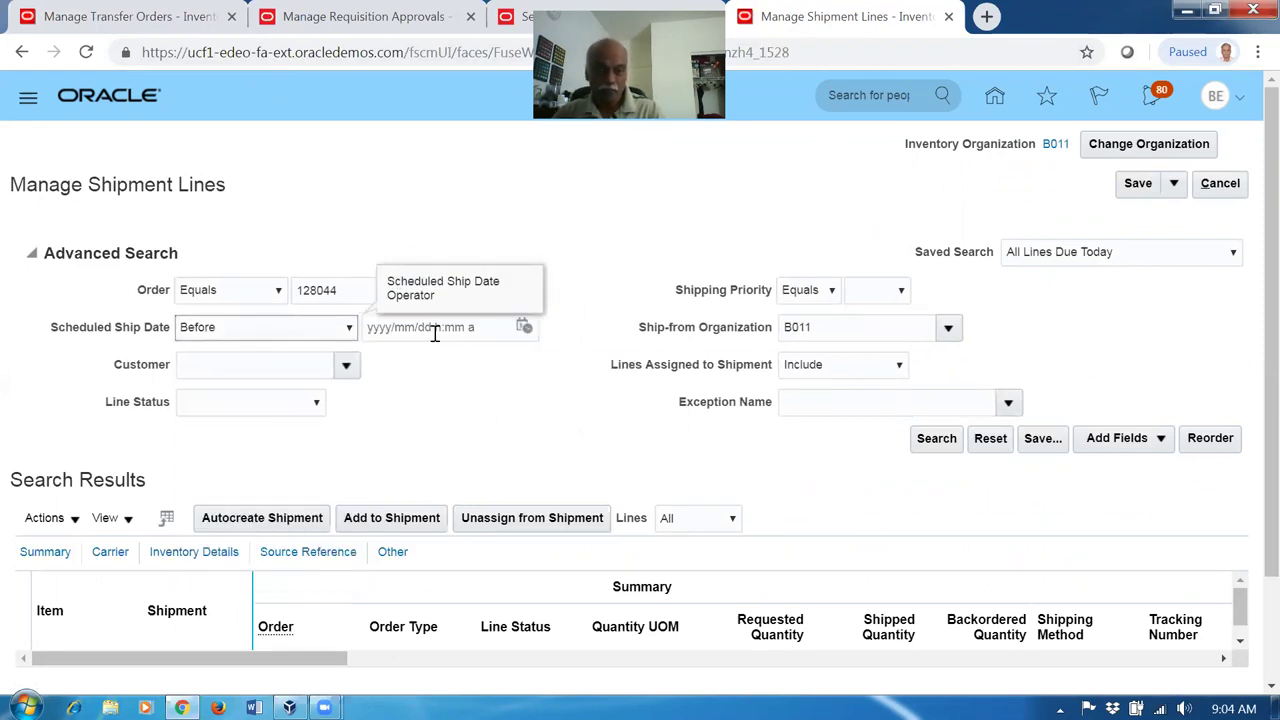
{"action": "left_click", "coordinate": [435, 330]}
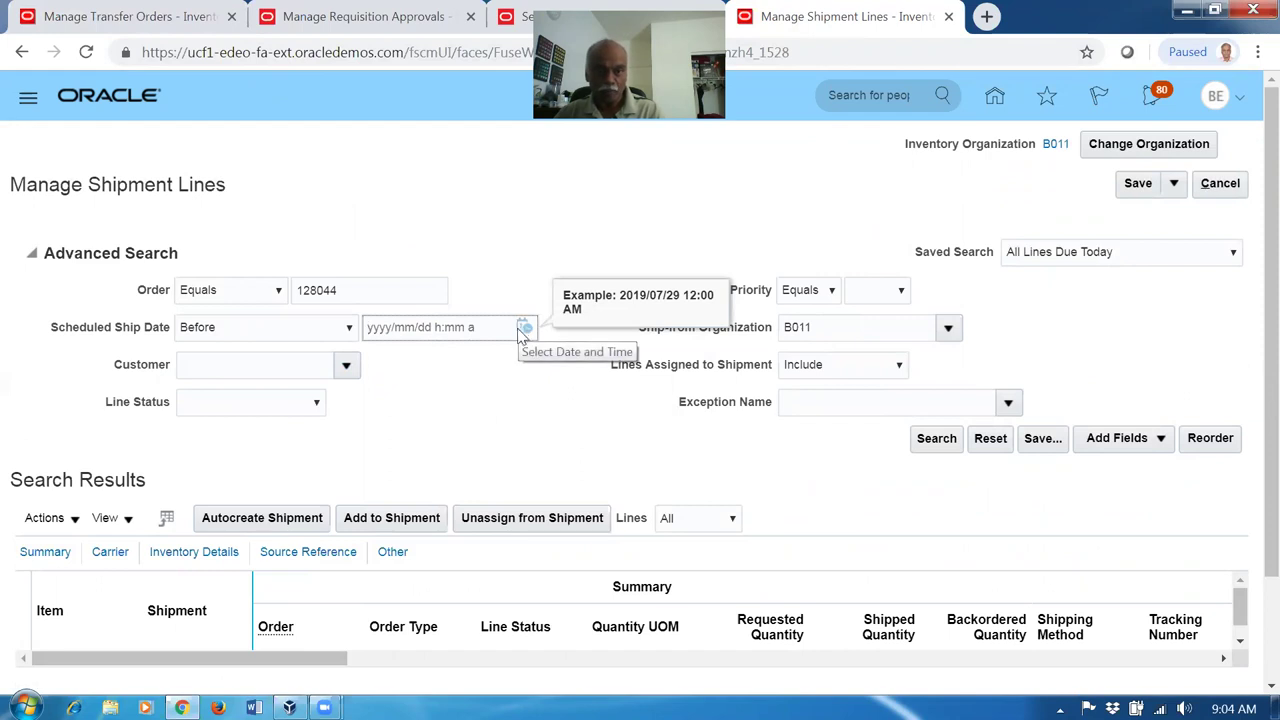
{"action": "left_click", "coordinate": [316, 331]}
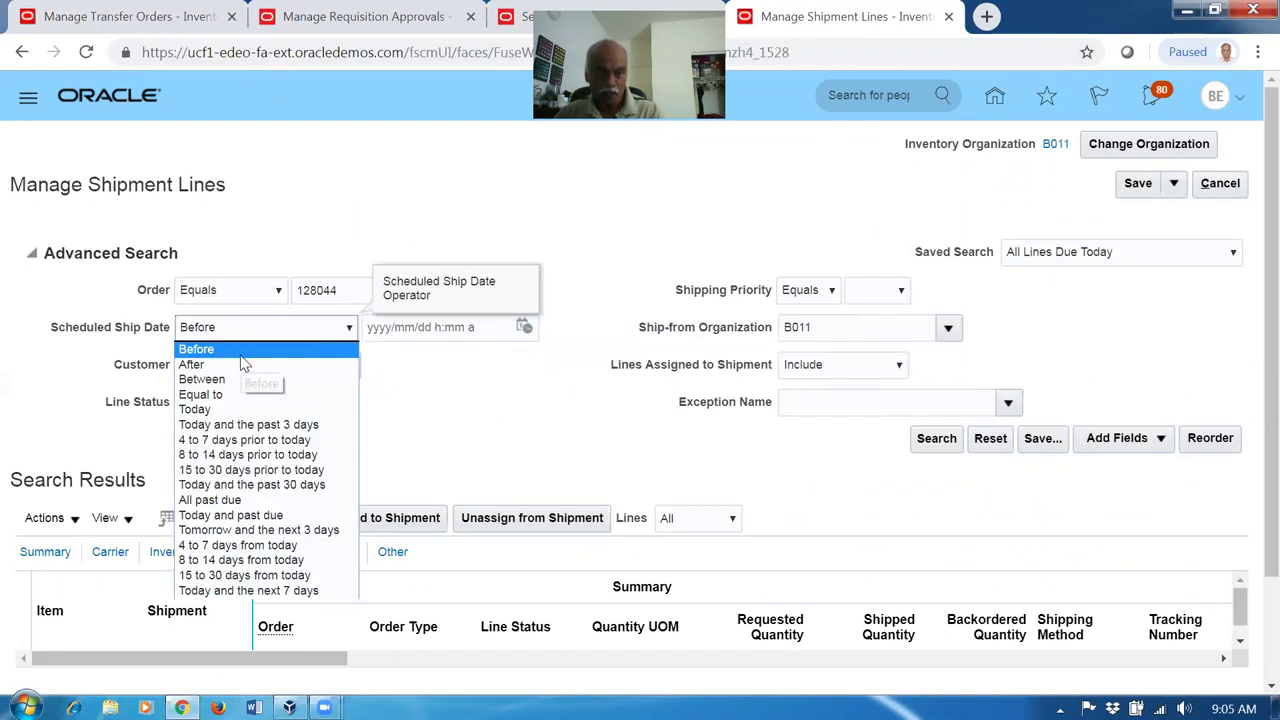
{"action": "left_click", "coordinate": [228, 409]}
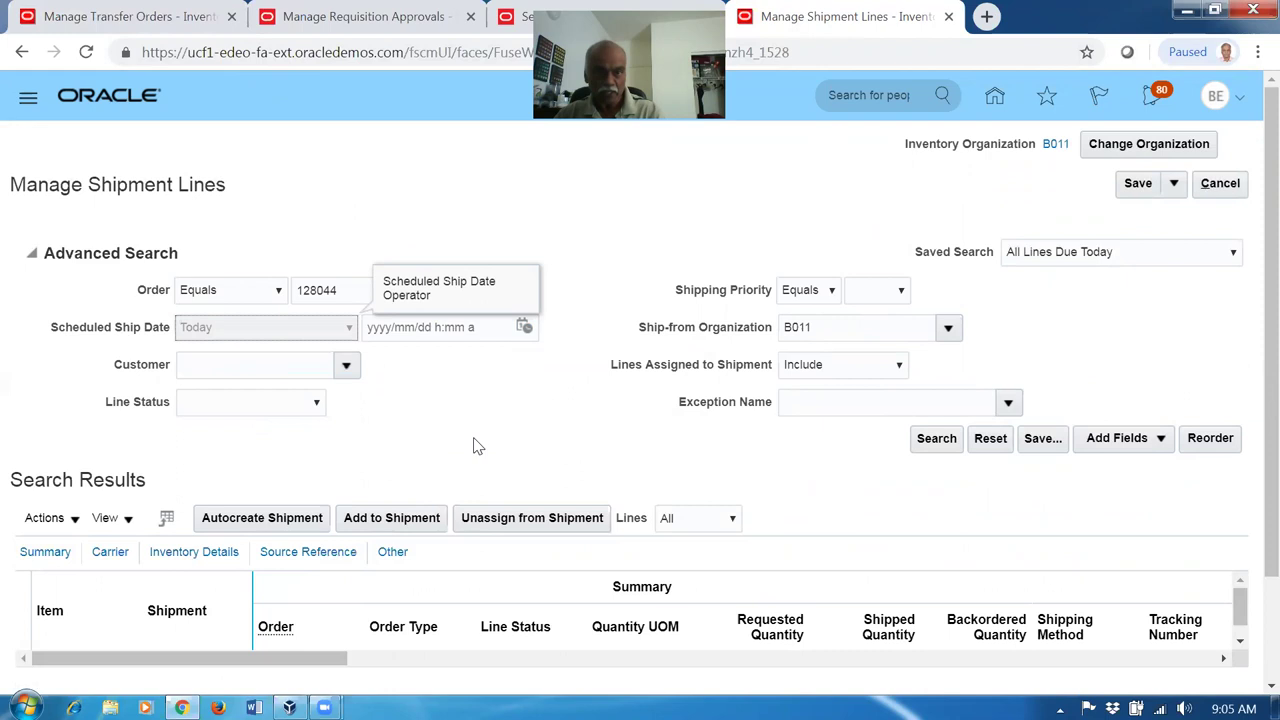
{"action": "left_click", "coordinate": [922, 440]}
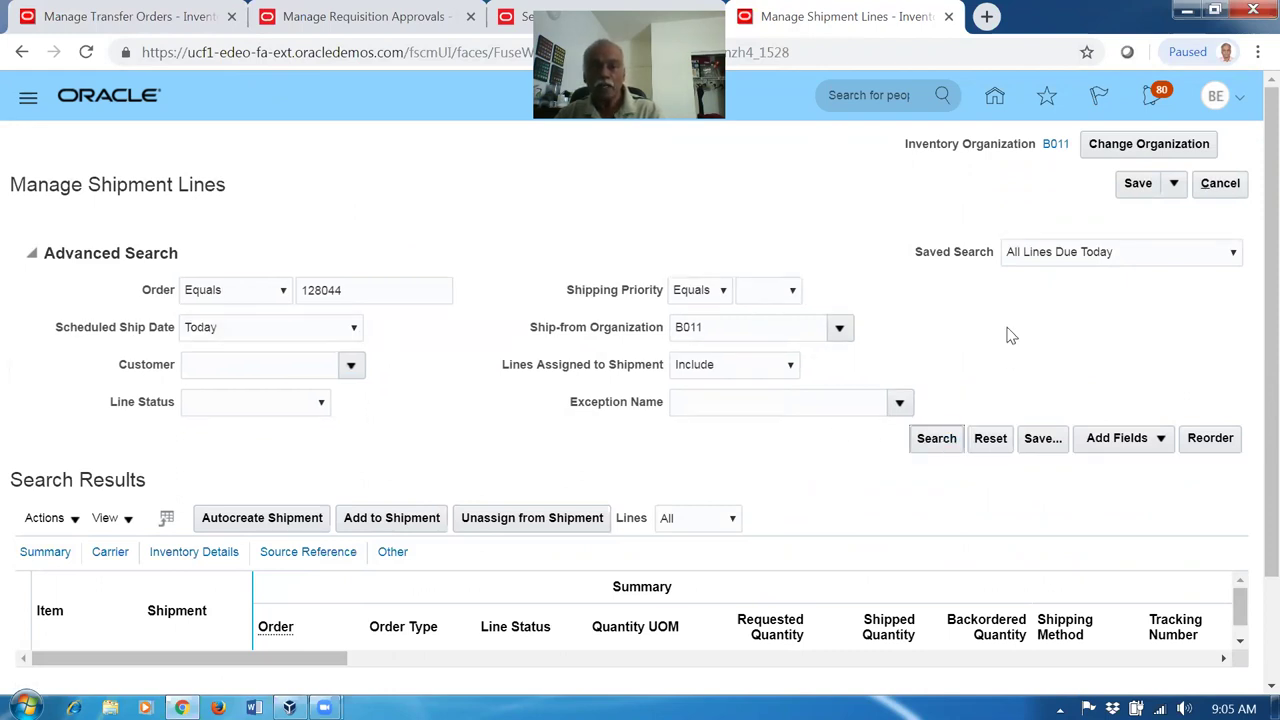
Step: Change the inventory organization to B012
{"action": "left_click", "coordinate": [1140, 143]}
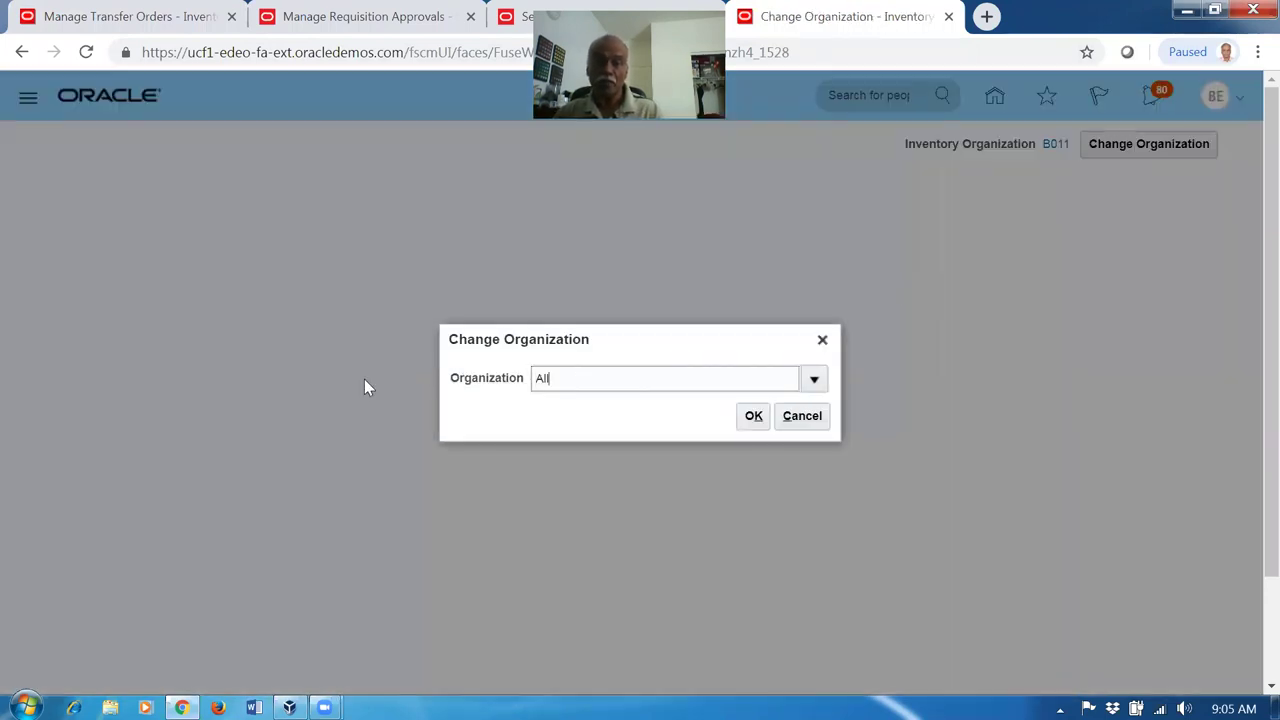
{"action": "type", "text": "B012"}
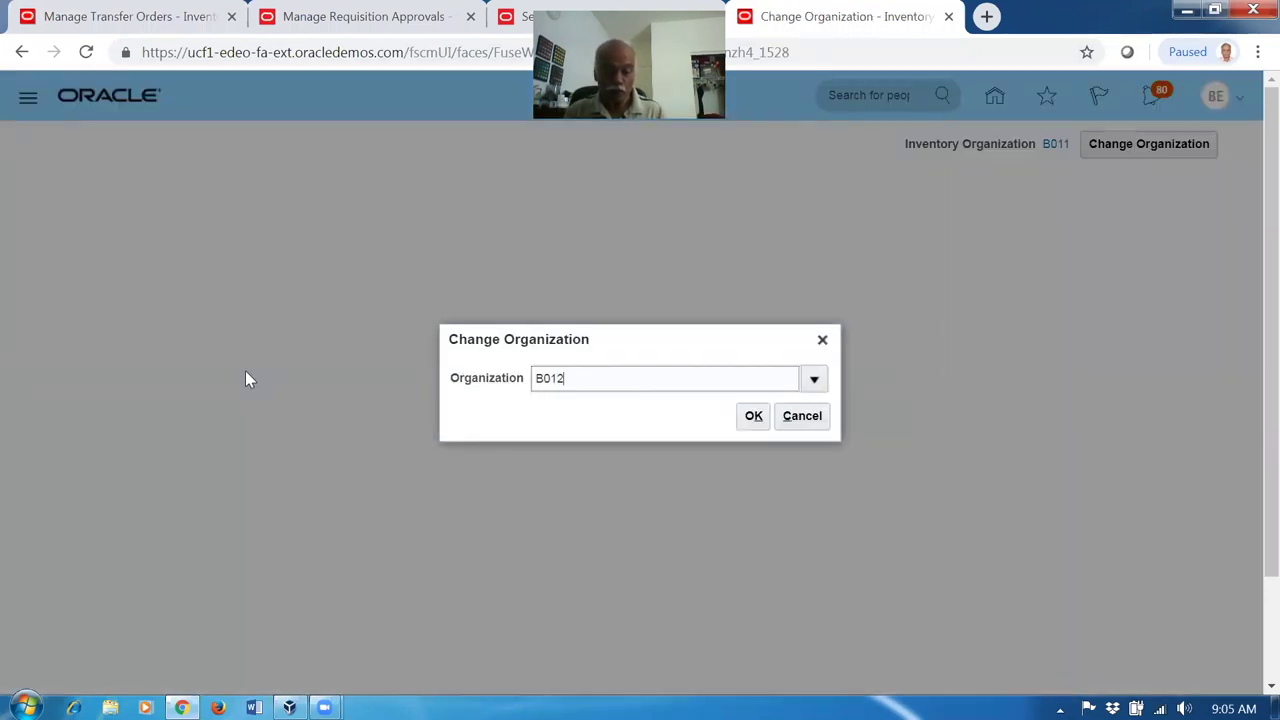
{"action": "left_click", "coordinate": [757, 423]}
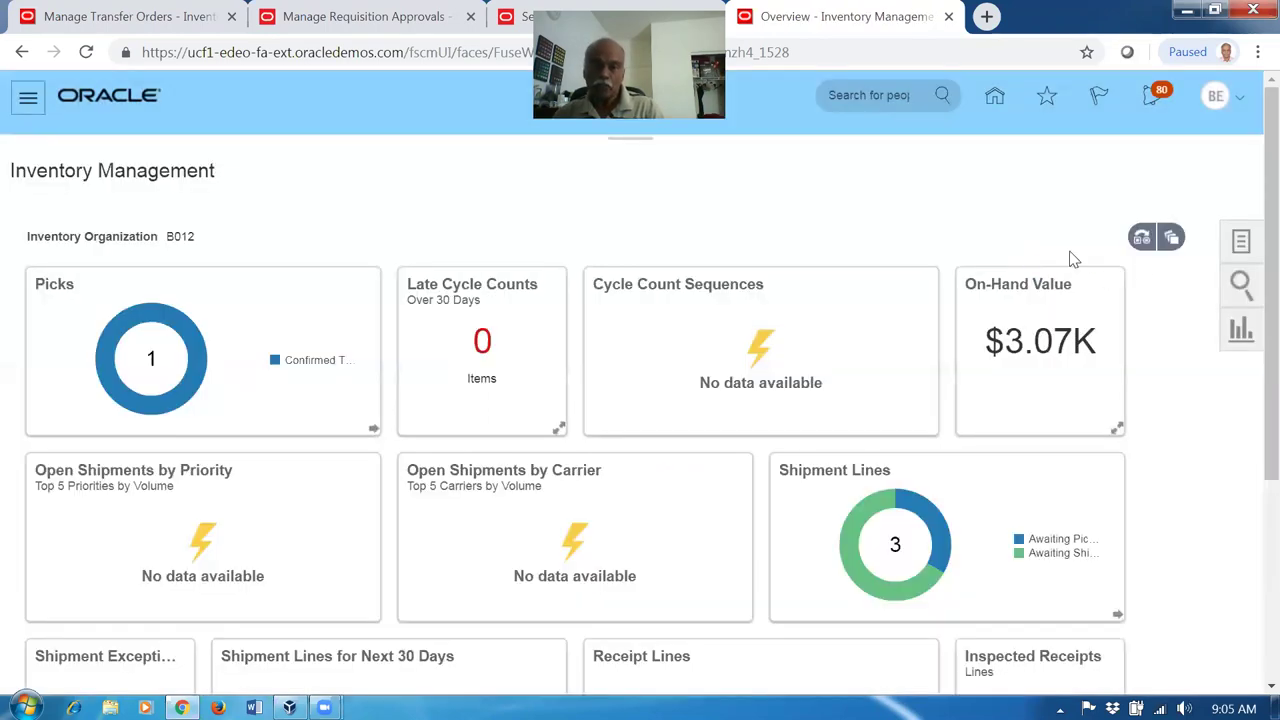
Step: Open Manage Shipment Lines for B012 and search by the new transfer order's number, with Scheduled Ship Date set to Today
{"action": "left_click", "coordinate": [1240, 245]}
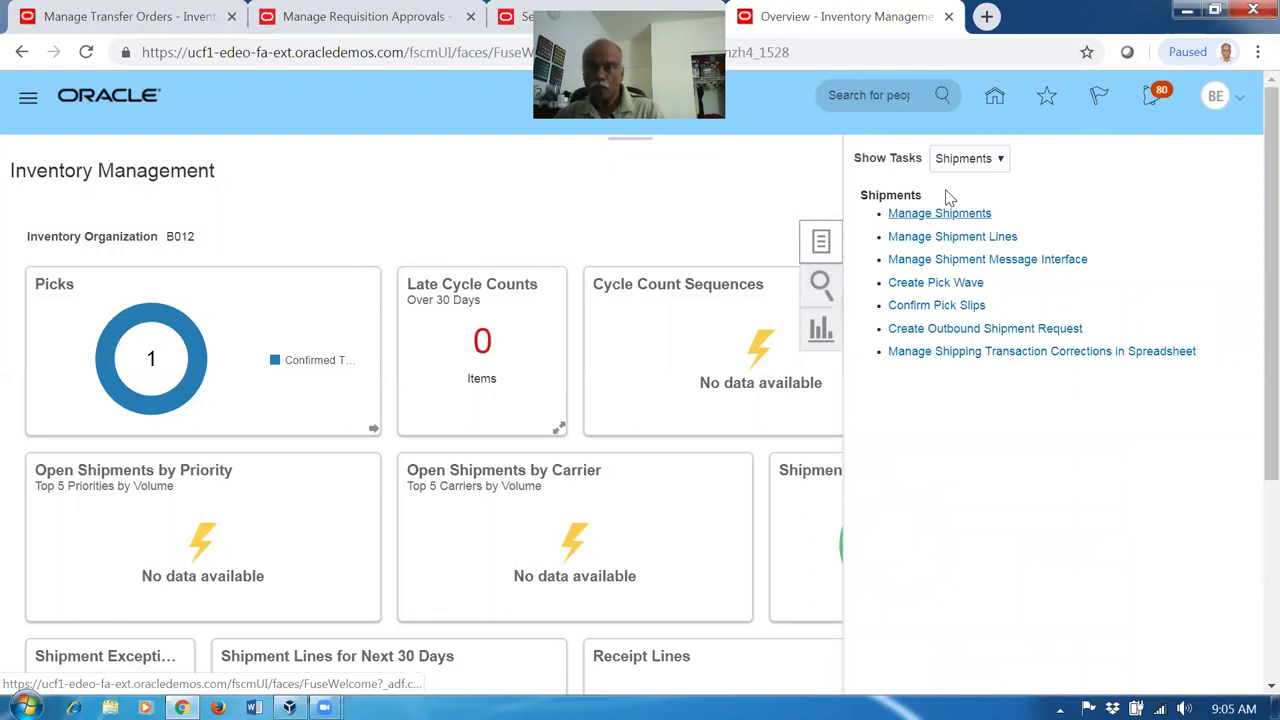
{"action": "left_click", "coordinate": [945, 237]}
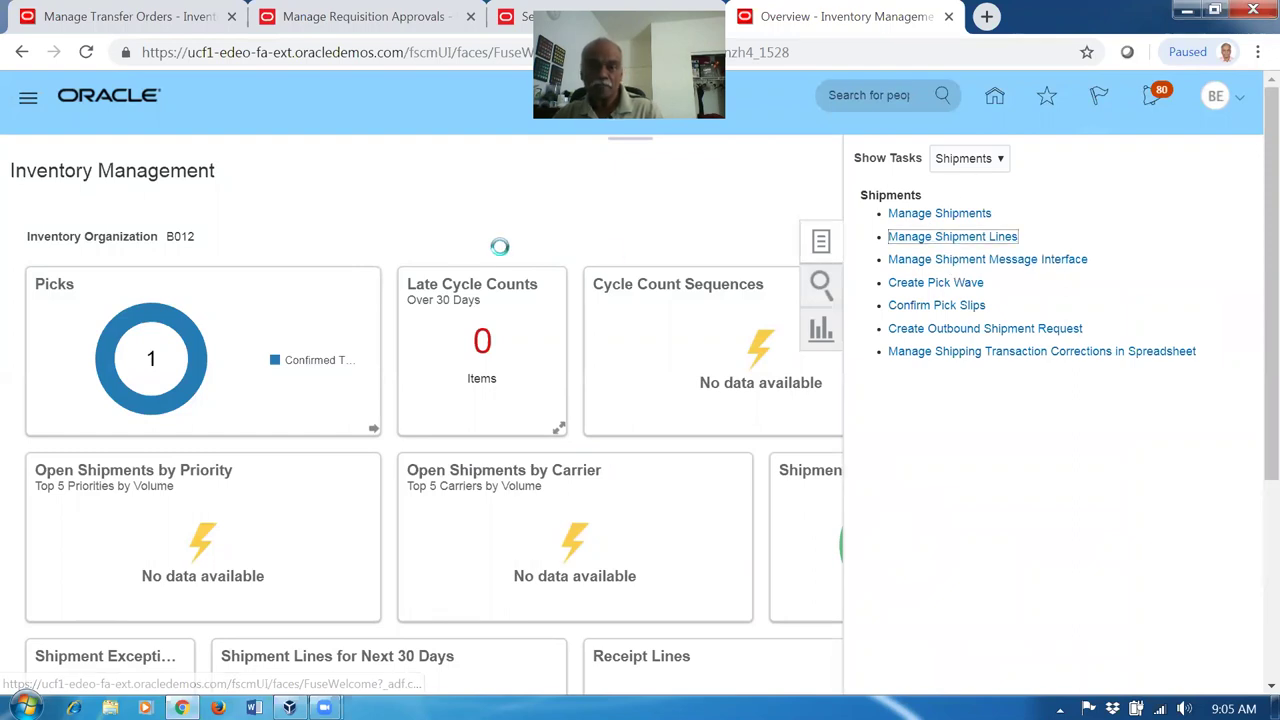
{"action": "left_click", "coordinate": [318, 288]}
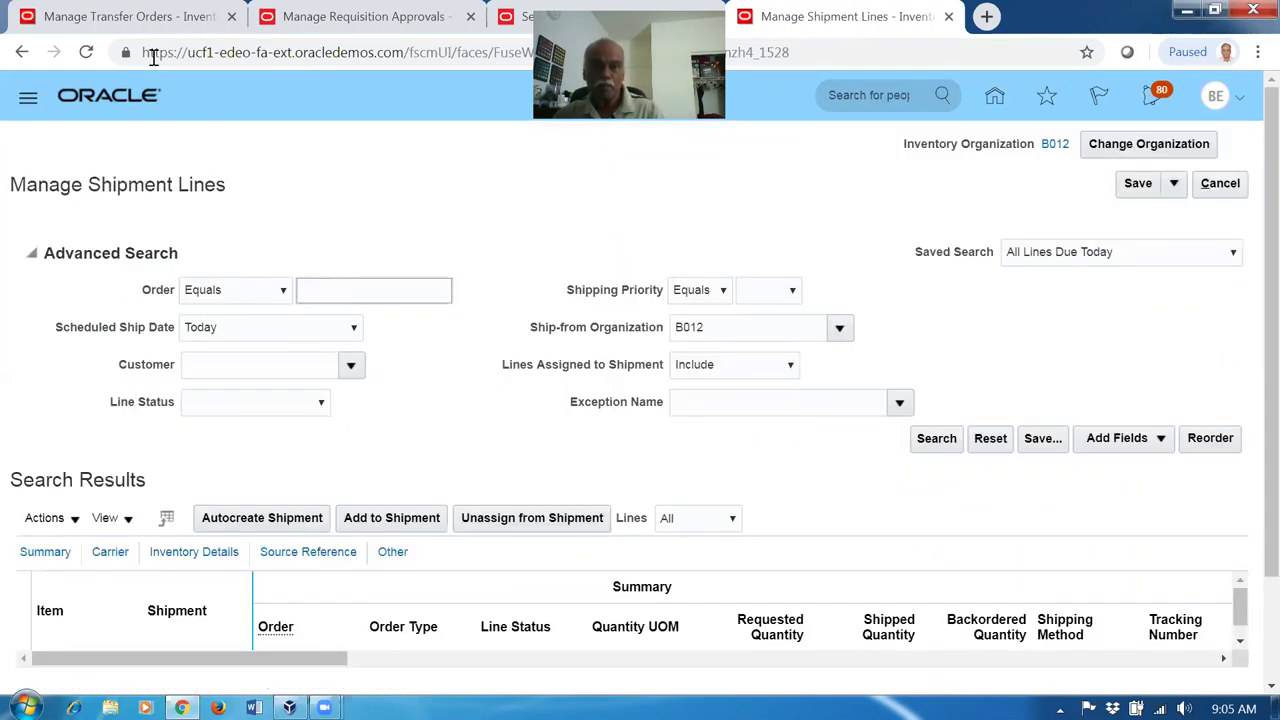
{"action": "key", "text": "ctrl+1"}
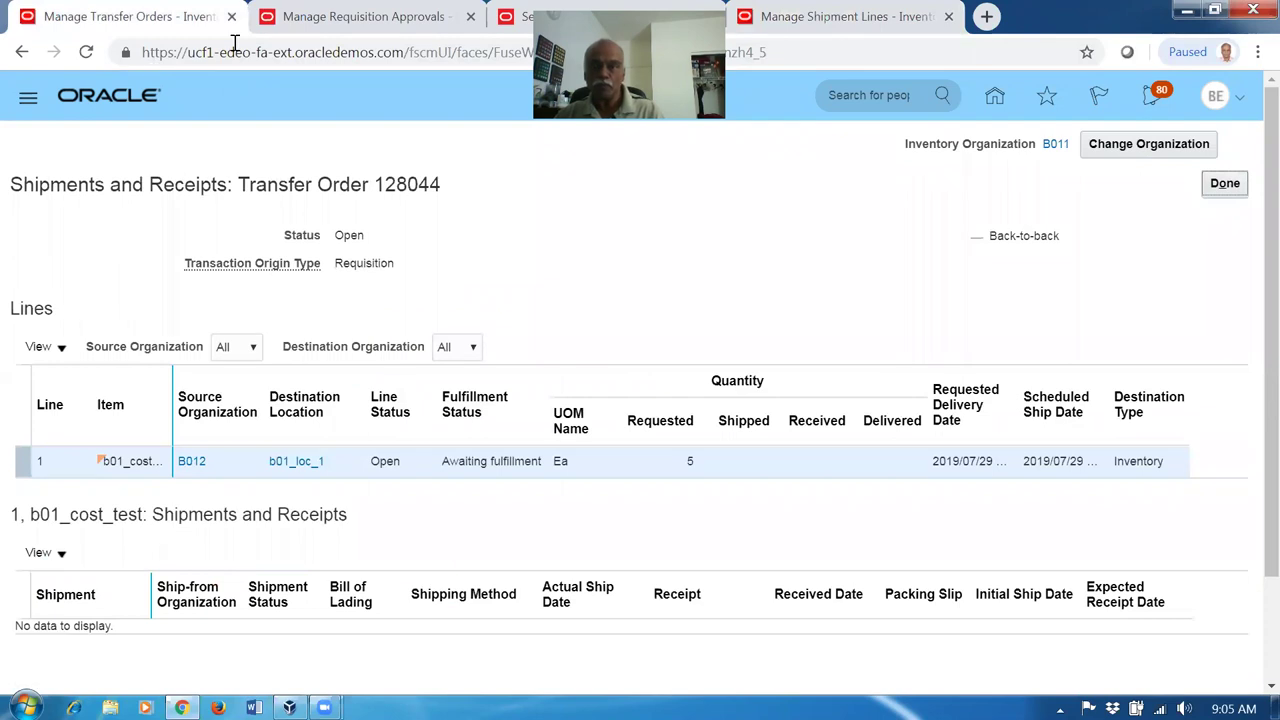
{"action": "left_click", "coordinate": [828, 17]}
{"action": "type", "text": "128044"}
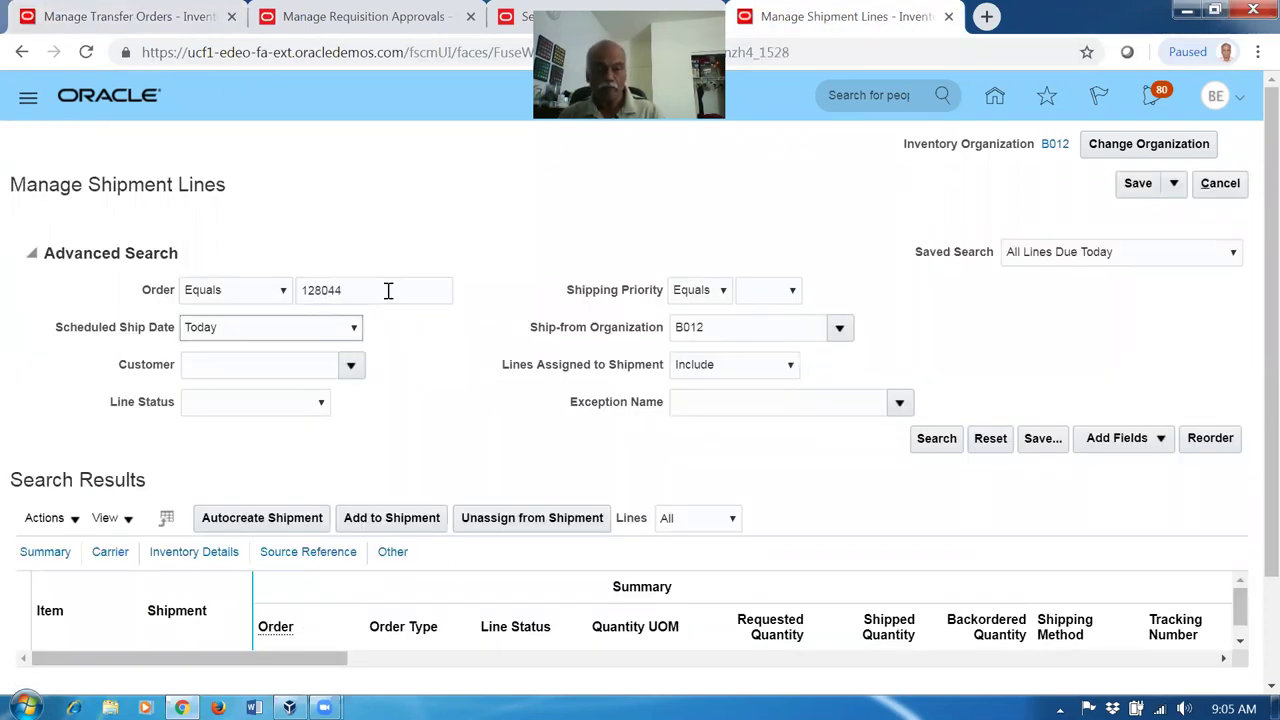
{"action": "left_click", "coordinate": [942, 446]}
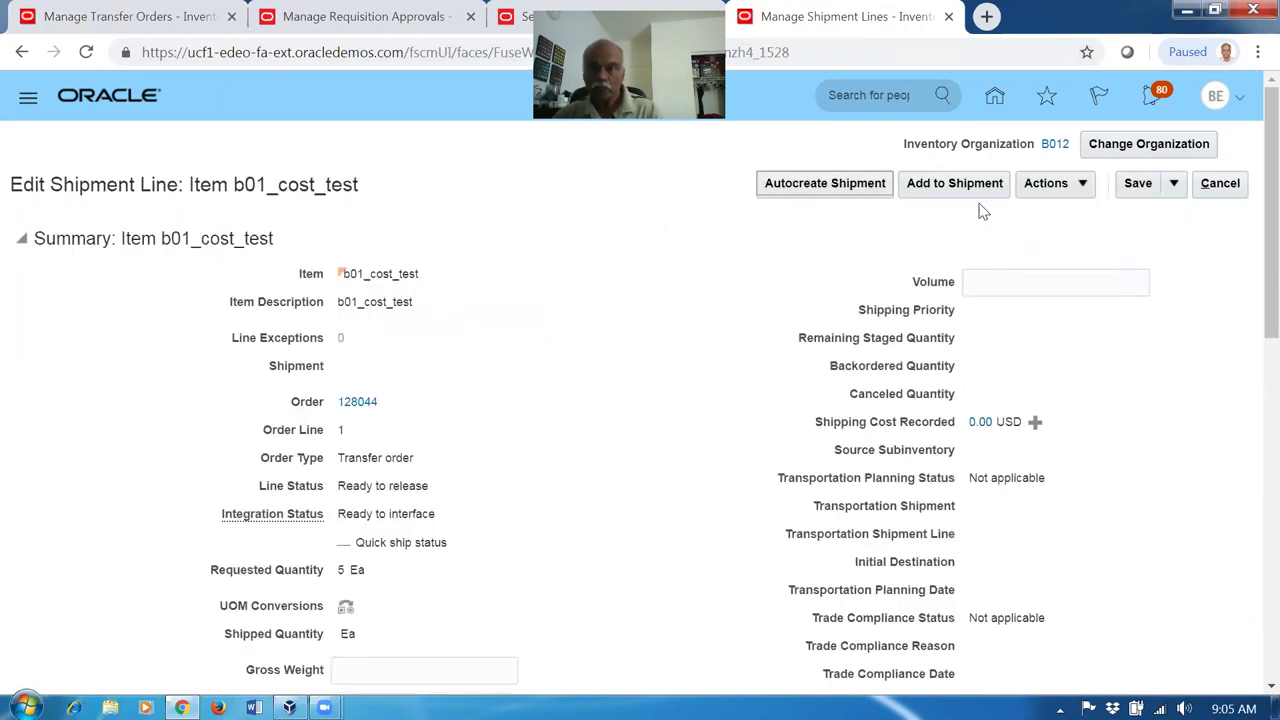
Step: Pick release the transfer order's b01_cost_test shipment line and check its line status
{"action": "left_click", "coordinate": [1046, 187]}
{"action": "left_click", "coordinate": [1064, 216]}
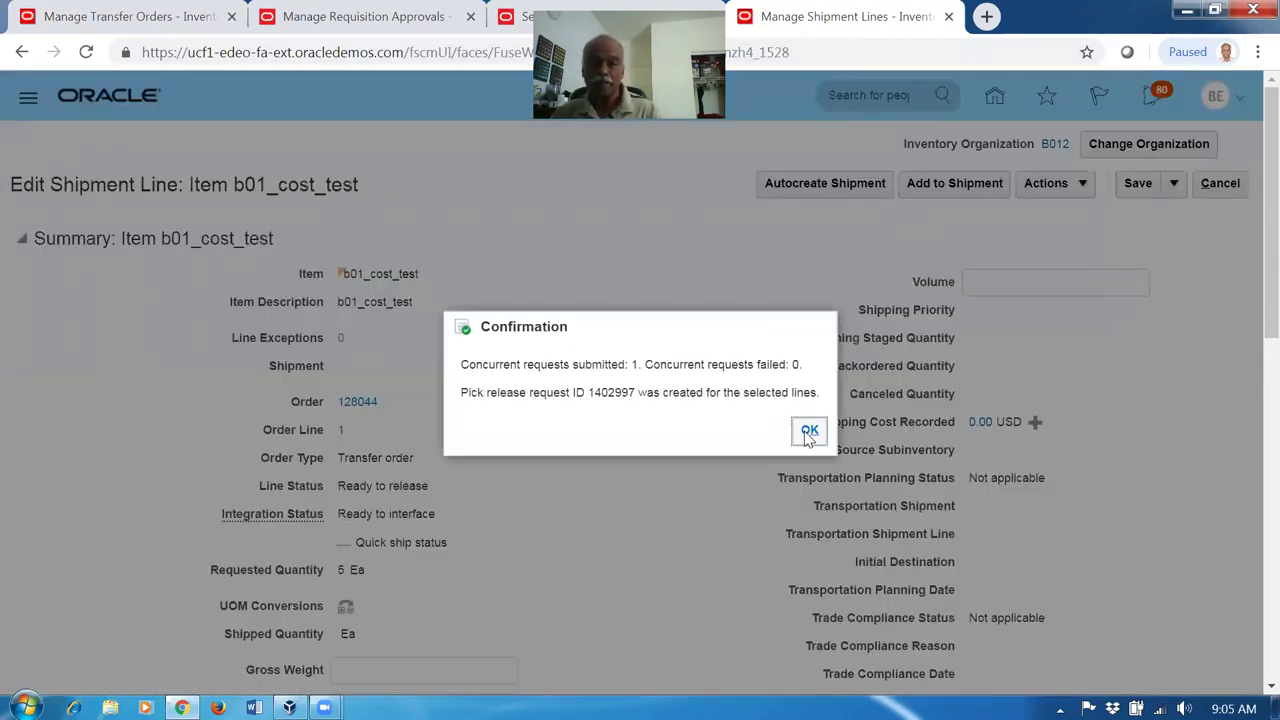
{"action": "left_click", "coordinate": [809, 431]}
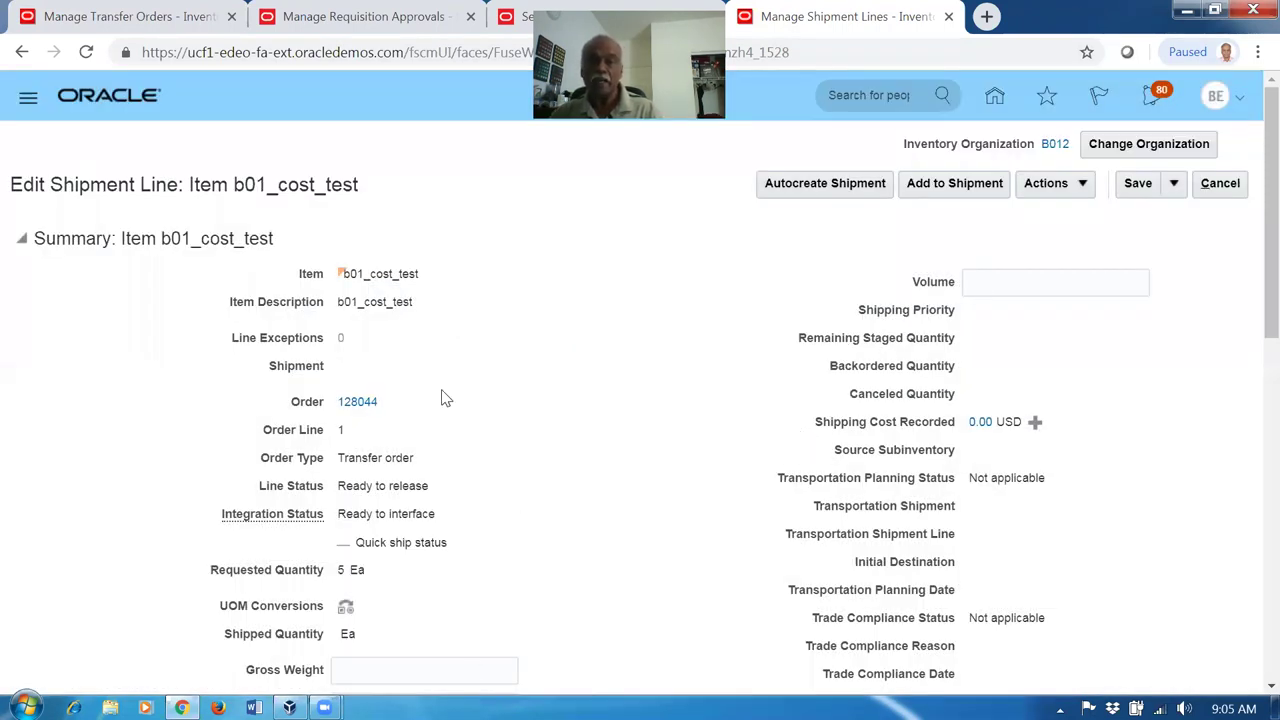
{"action": "scroll", "coordinate": [424, 484], "scroll_direction": "down", "scroll_amount": 2}
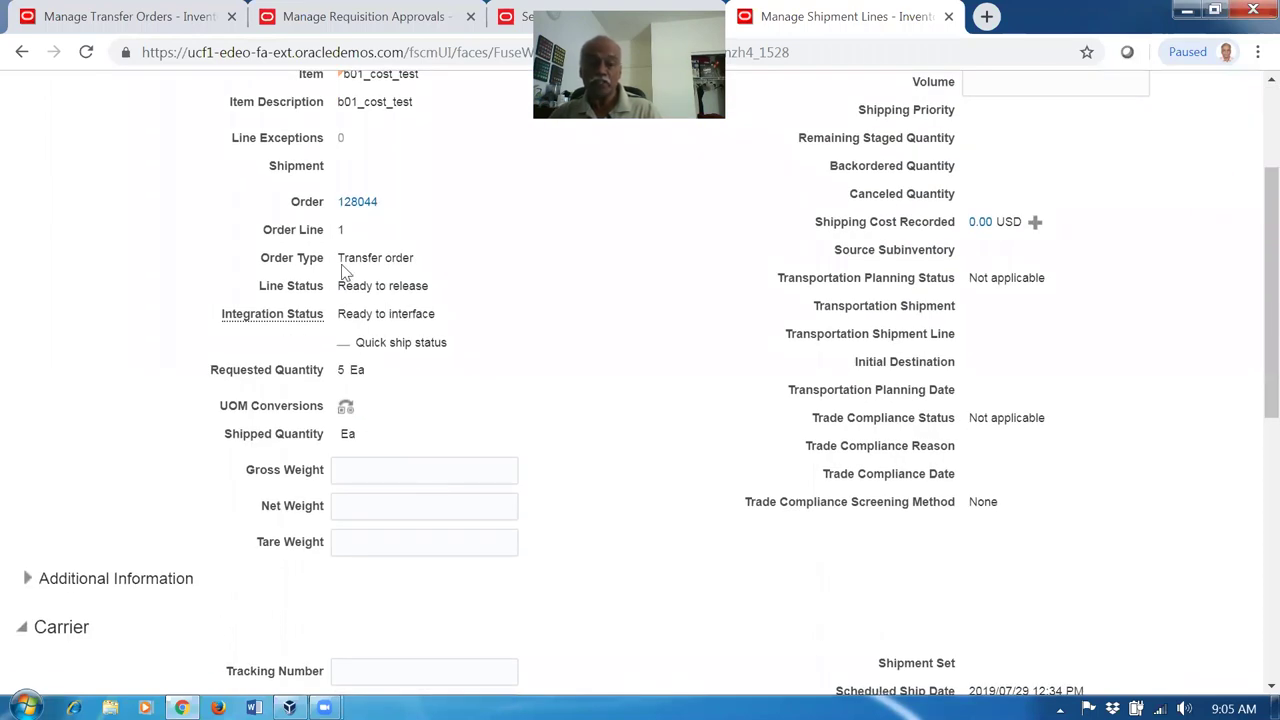
{"action": "left_click_drag", "start_coordinate": [347, 286], "coordinate": [403, 301]}
{"action": "left_click", "coordinate": [543, 348]}
{"action": "scroll", "coordinate": [722, 352], "scroll_direction": "up", "scroll_amount": 2}
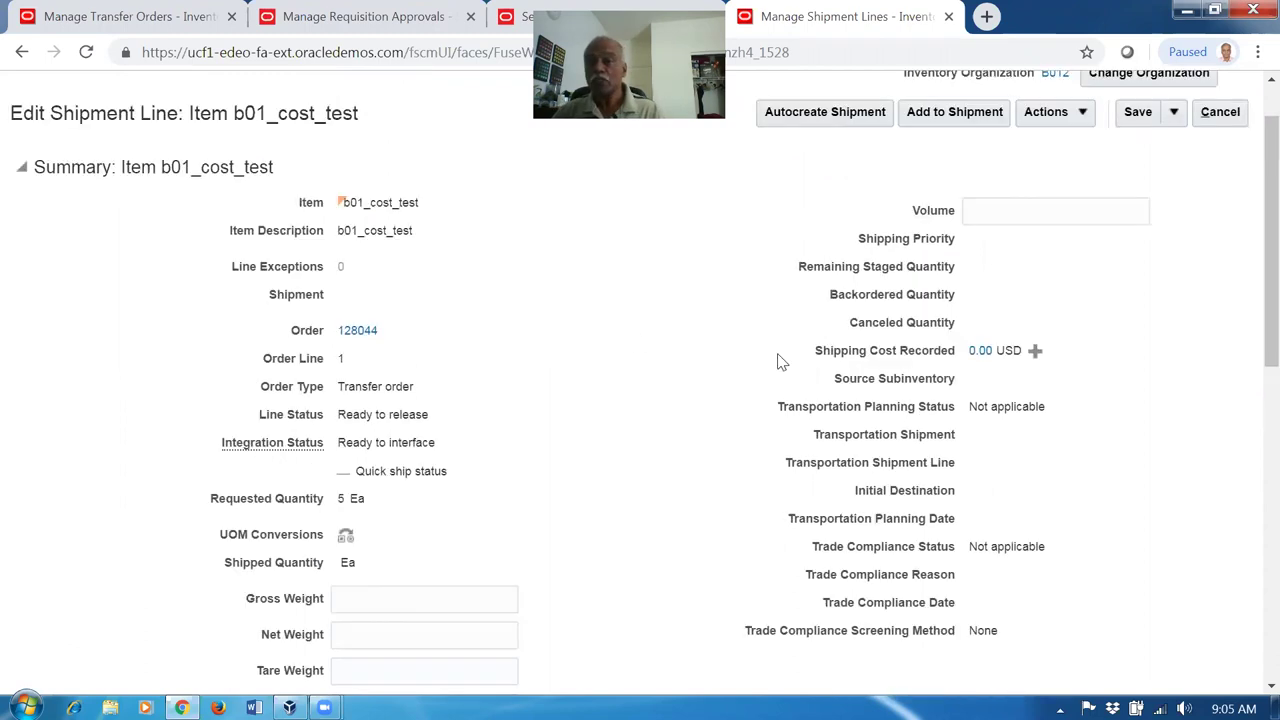
Step: Save and close the shipment line, rerun the transfer order search and open the line's shipment for editing
{"action": "left_click", "coordinate": [1176, 187]}
{"action": "left_click", "coordinate": [1185, 215]}
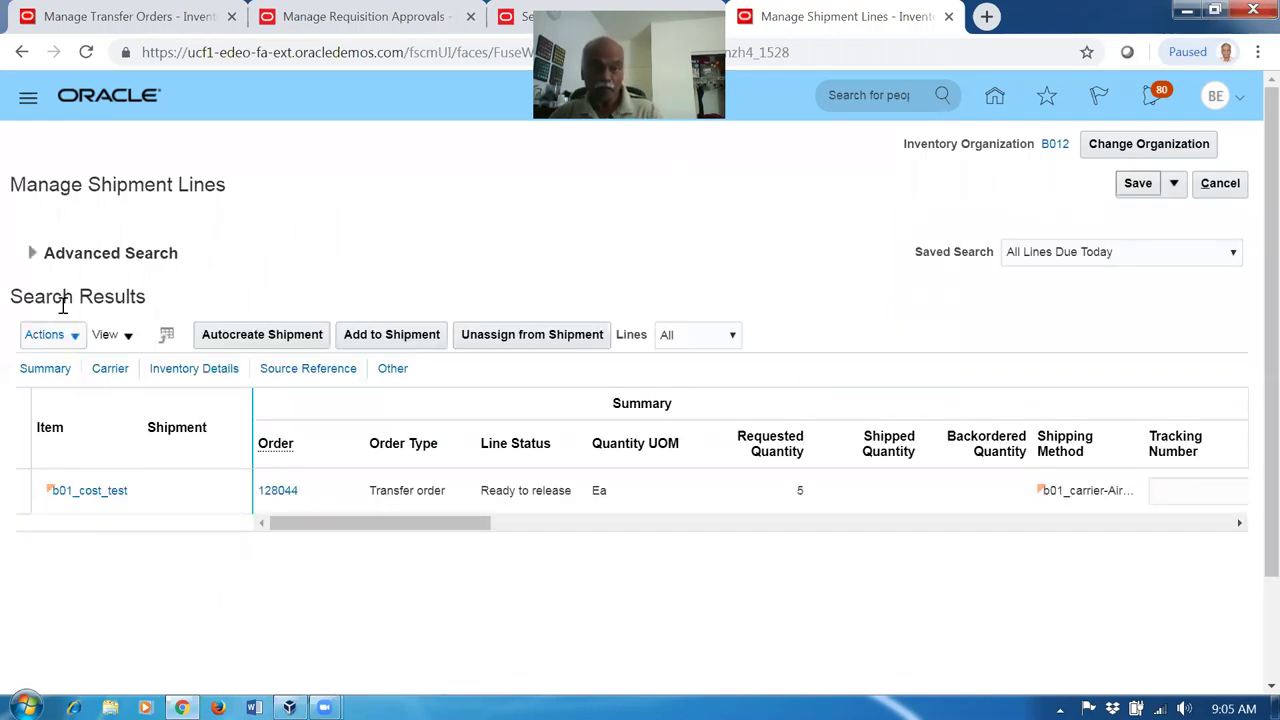
{"action": "left_click", "coordinate": [32, 254]}
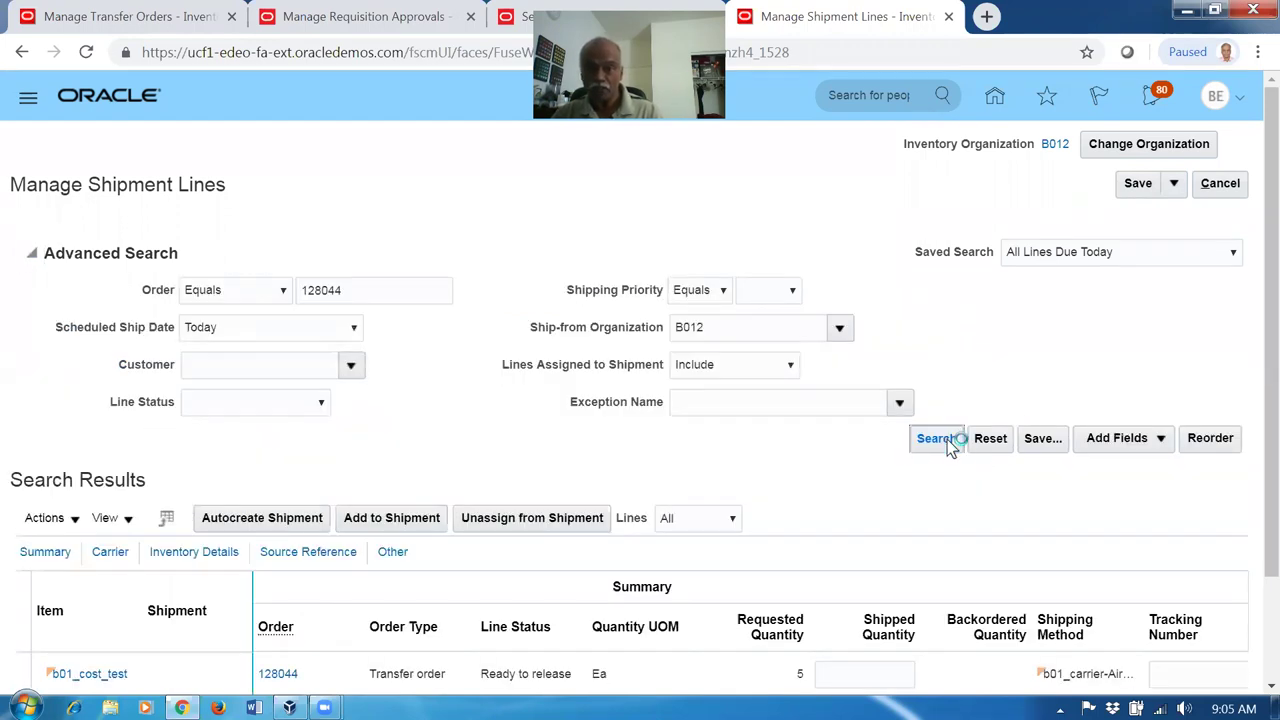
{"action": "left_click", "coordinate": [360, 285]}
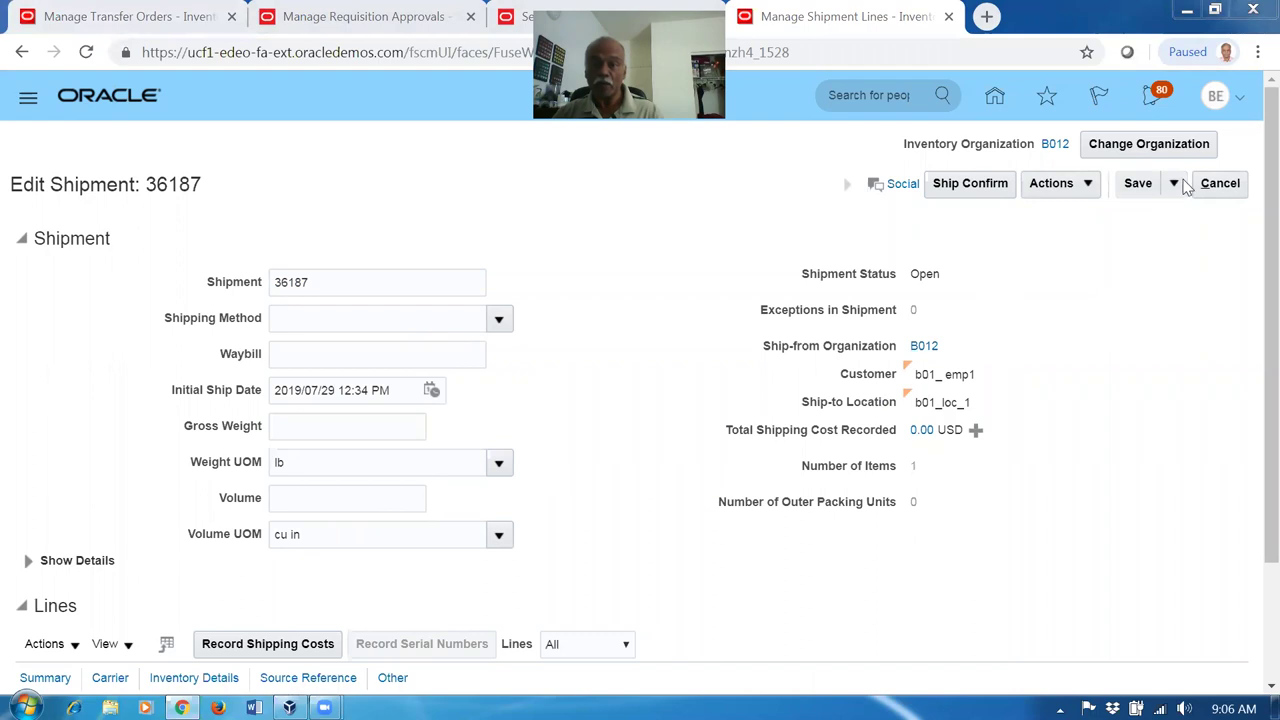
Step: Reload the transfer order's shipments and receipts and examine its shipment from B012
{"action": "left_click", "coordinate": [160, 20]}
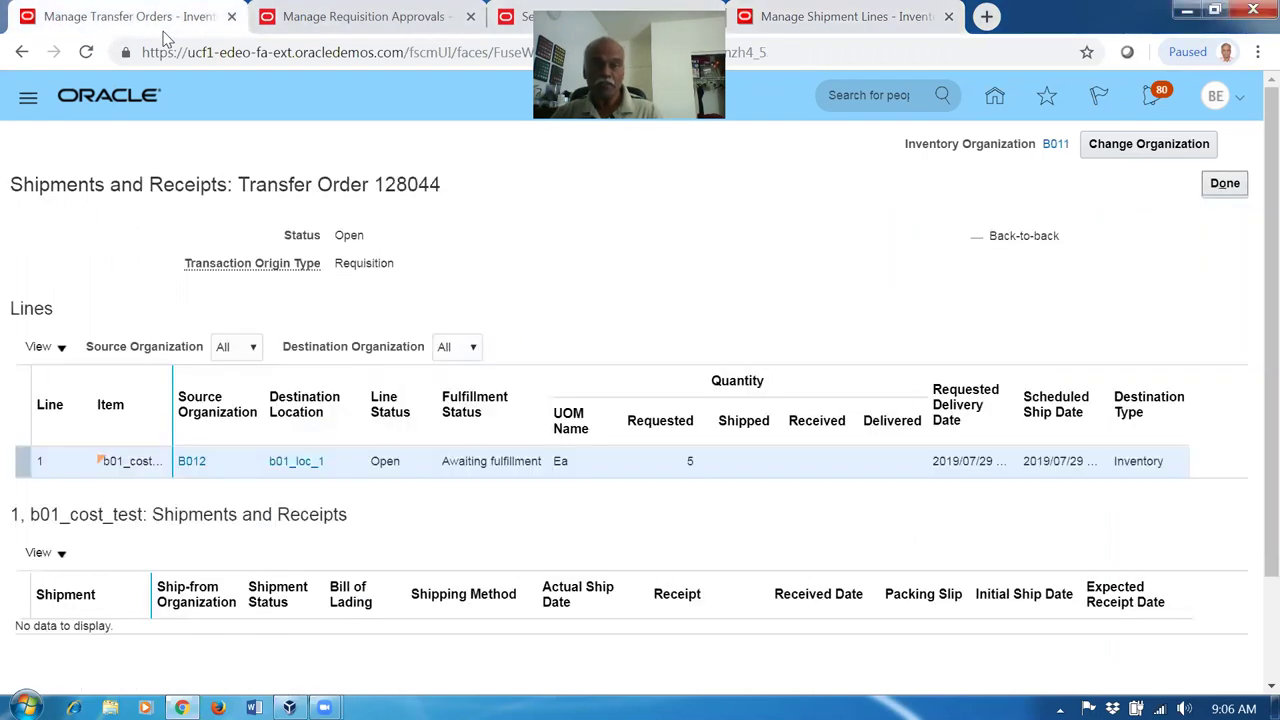
{"action": "left_click", "coordinate": [1234, 190]}
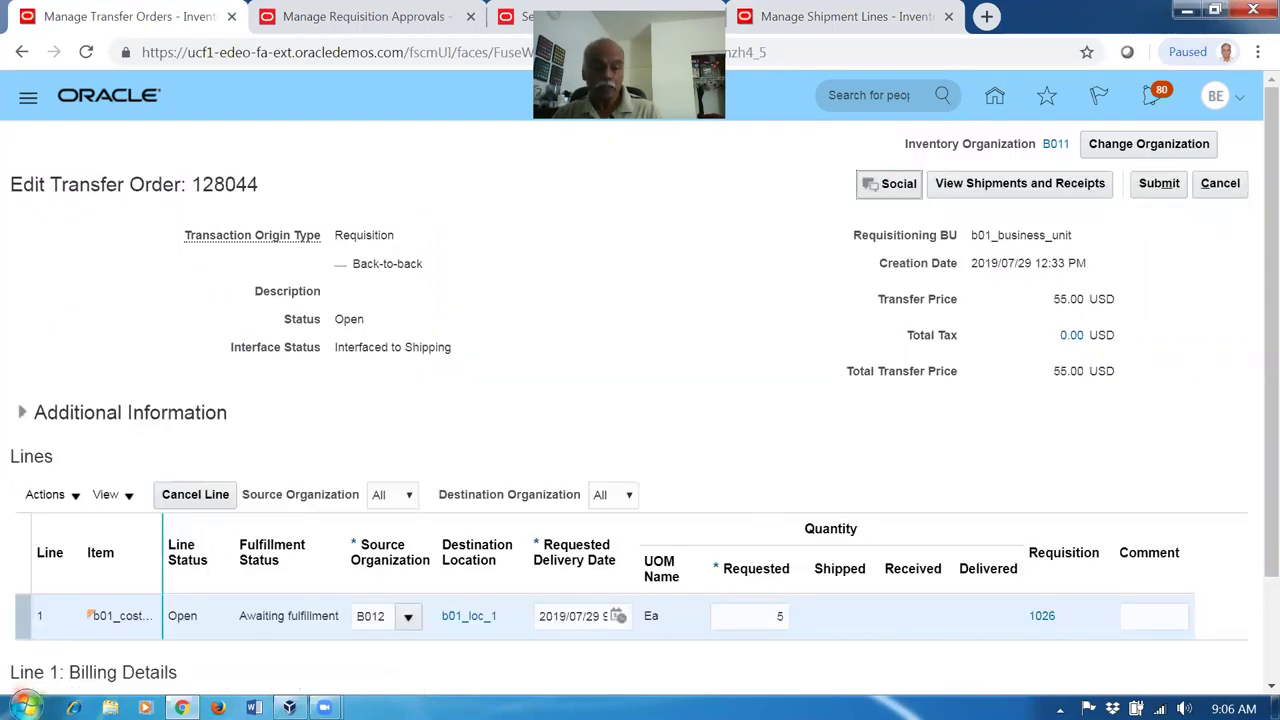
{"action": "left_click", "coordinate": [1062, 188]}
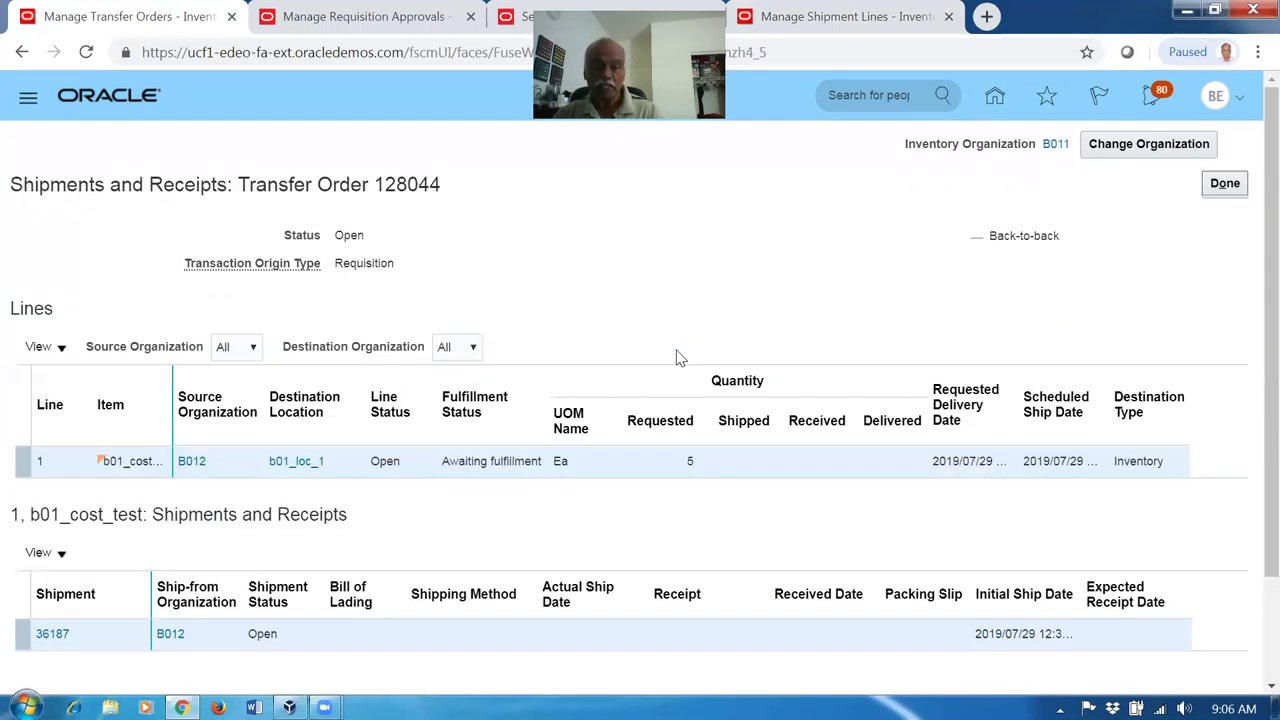
{"action": "scroll", "coordinate": [678, 357], "scroll_direction": "down", "scroll_amount": 1}
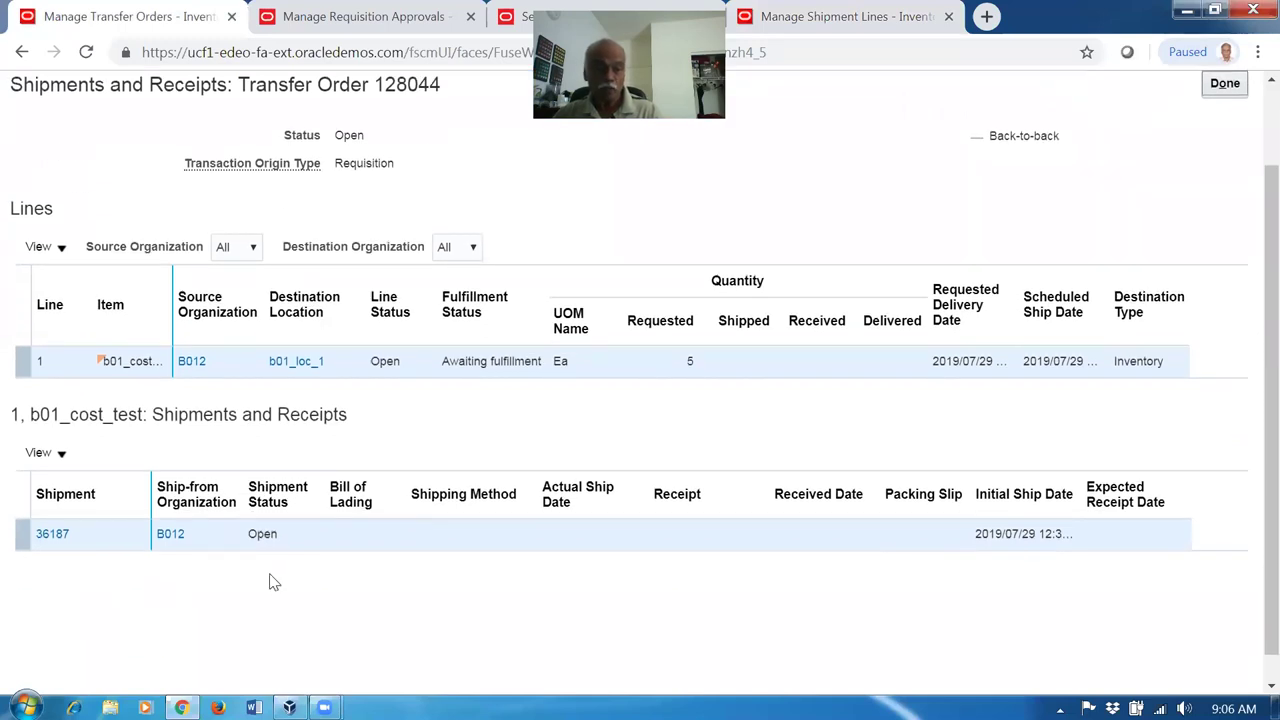
Step: Set the shipped quantity to 5 on the shipment's b01_cost_test line
{"action": "left_click", "coordinate": [836, 22]}
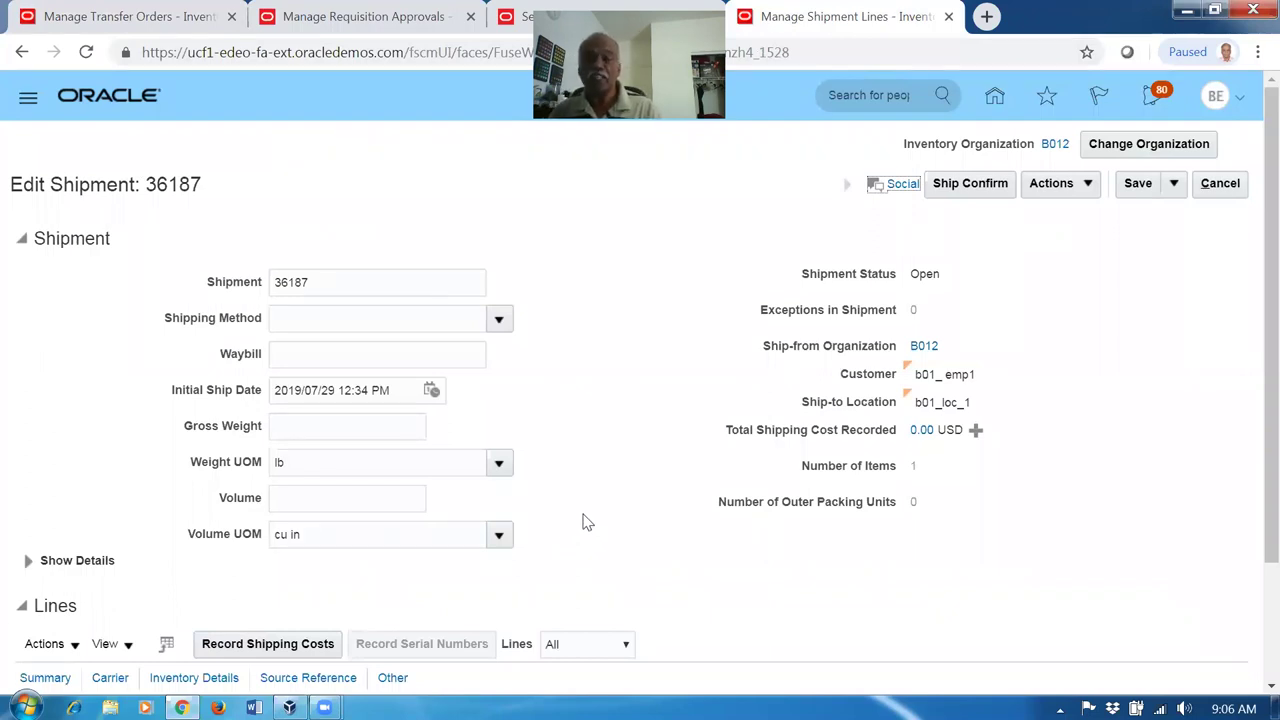
{"action": "scroll", "coordinate": [587, 522], "scroll_direction": "down", "scroll_amount": 2}
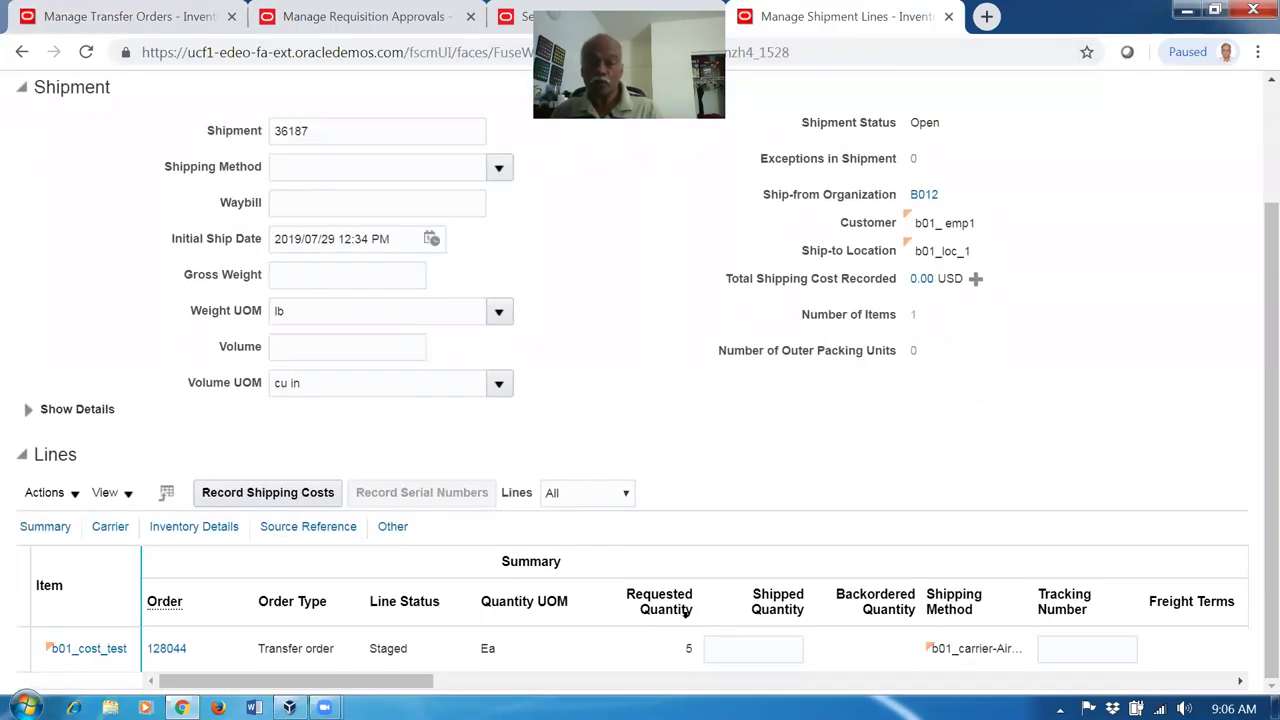
{"action": "left_click", "coordinate": [757, 646]}
{"action": "type", "text": "5"}
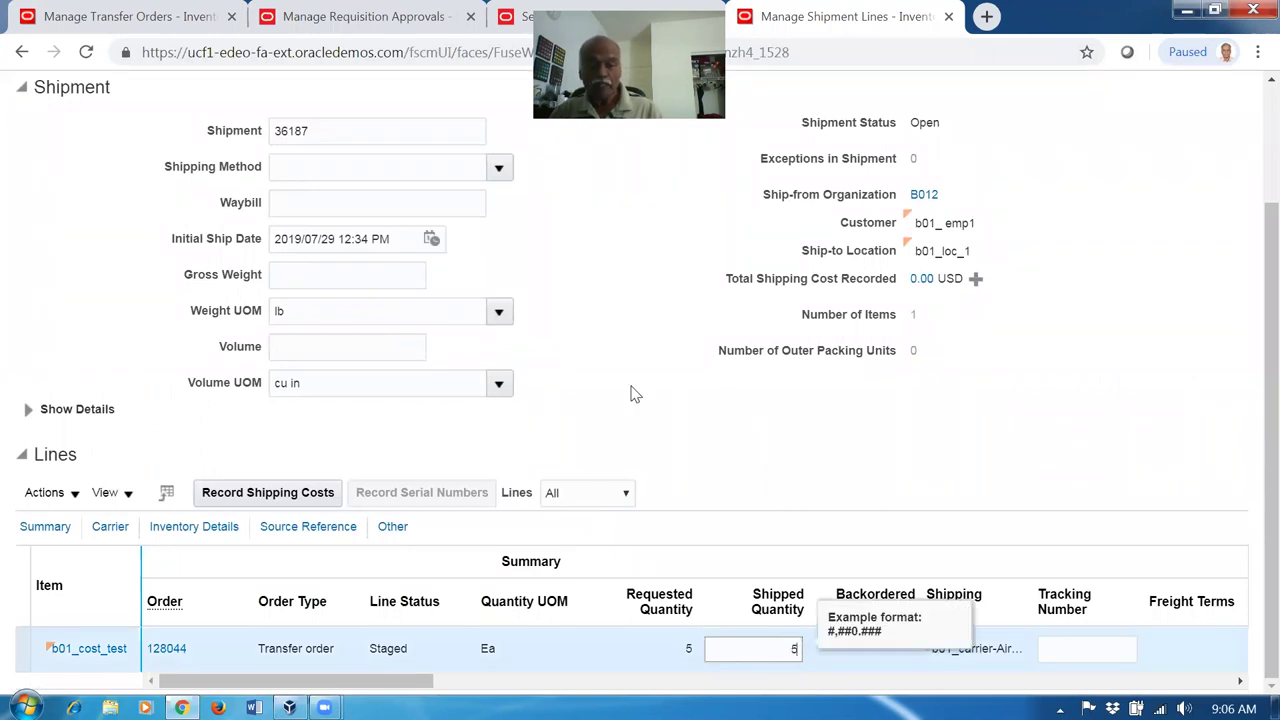
{"action": "left_click", "coordinate": [630, 394]}
Step: Set the shipment's shipping method to b01_carrier-Air-Next day air and check its line quantities
{"action": "scroll", "coordinate": [500, 370], "scroll_direction": "up", "scroll_amount": 2}
{"action": "left_click", "coordinate": [370, 318]}
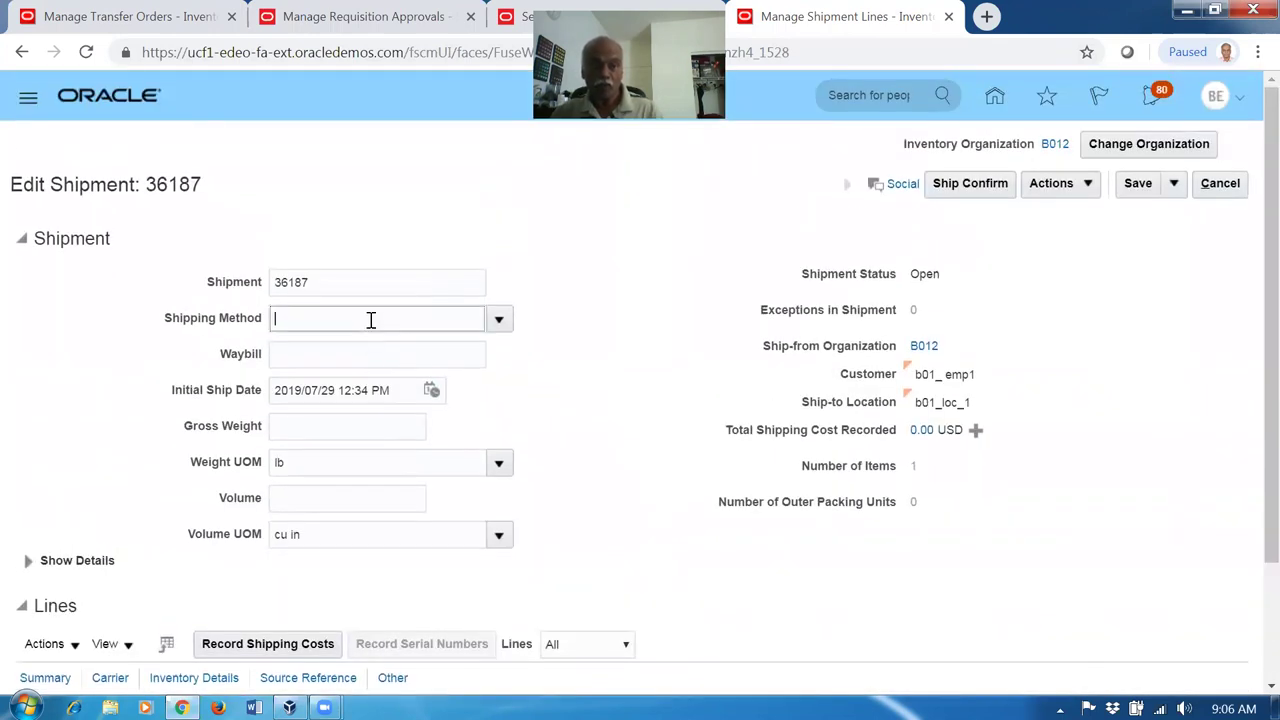
{"action": "type", "text": "b01"}
{"action": "key", "text": "Tab"}
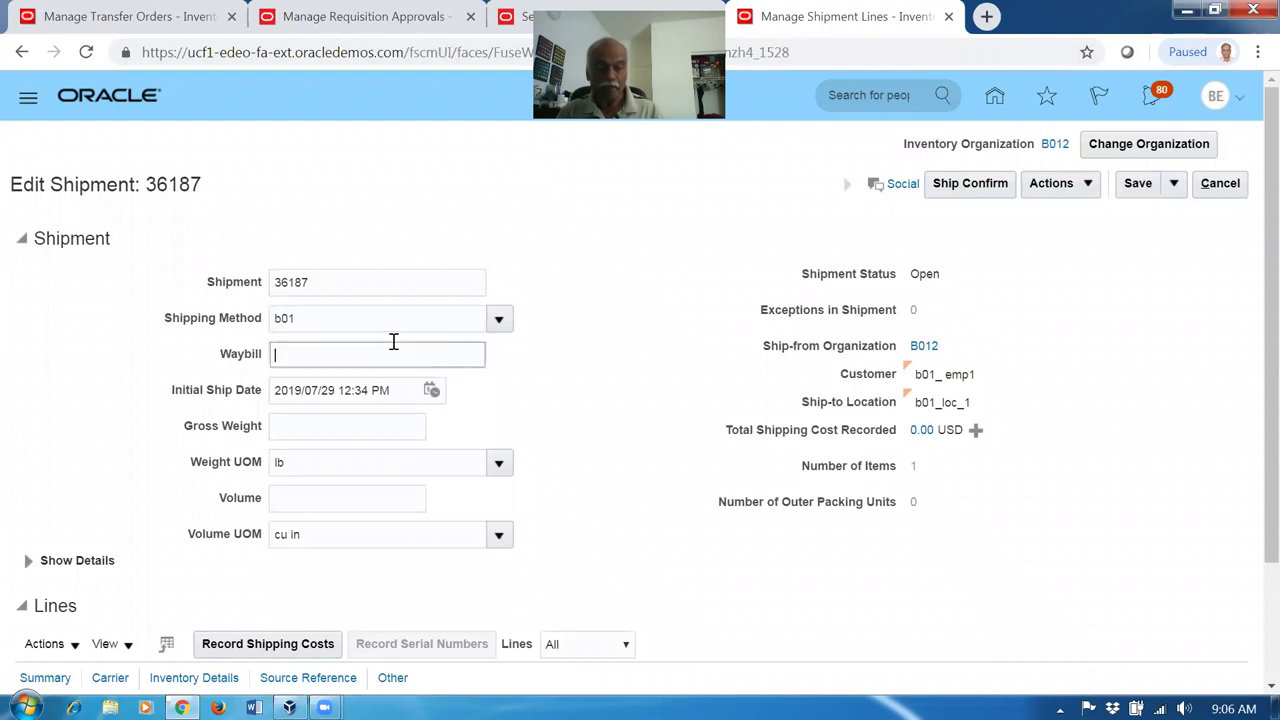
{"action": "left_click", "coordinate": [697, 388]}
{"action": "scroll", "coordinate": [689, 478], "scroll_direction": "down", "scroll_amount": 2}
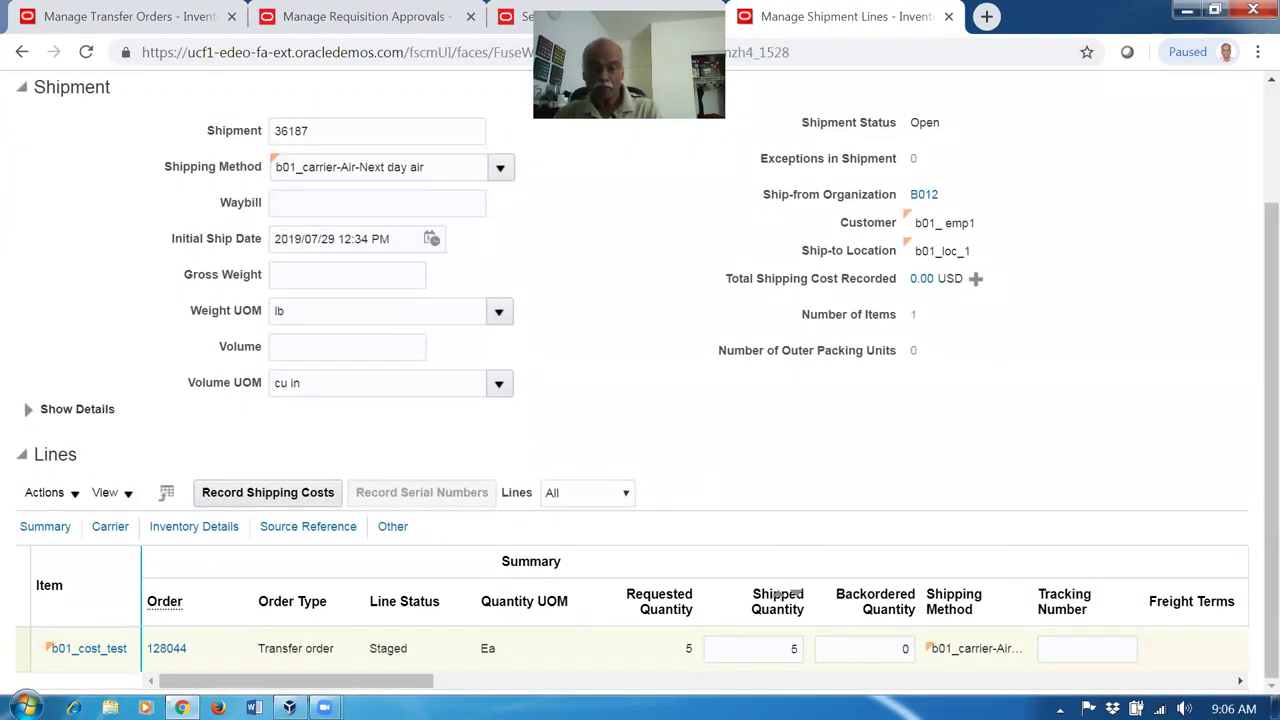
{"action": "scroll", "coordinate": [1045, 391], "scroll_direction": "up", "scroll_amount": 3}
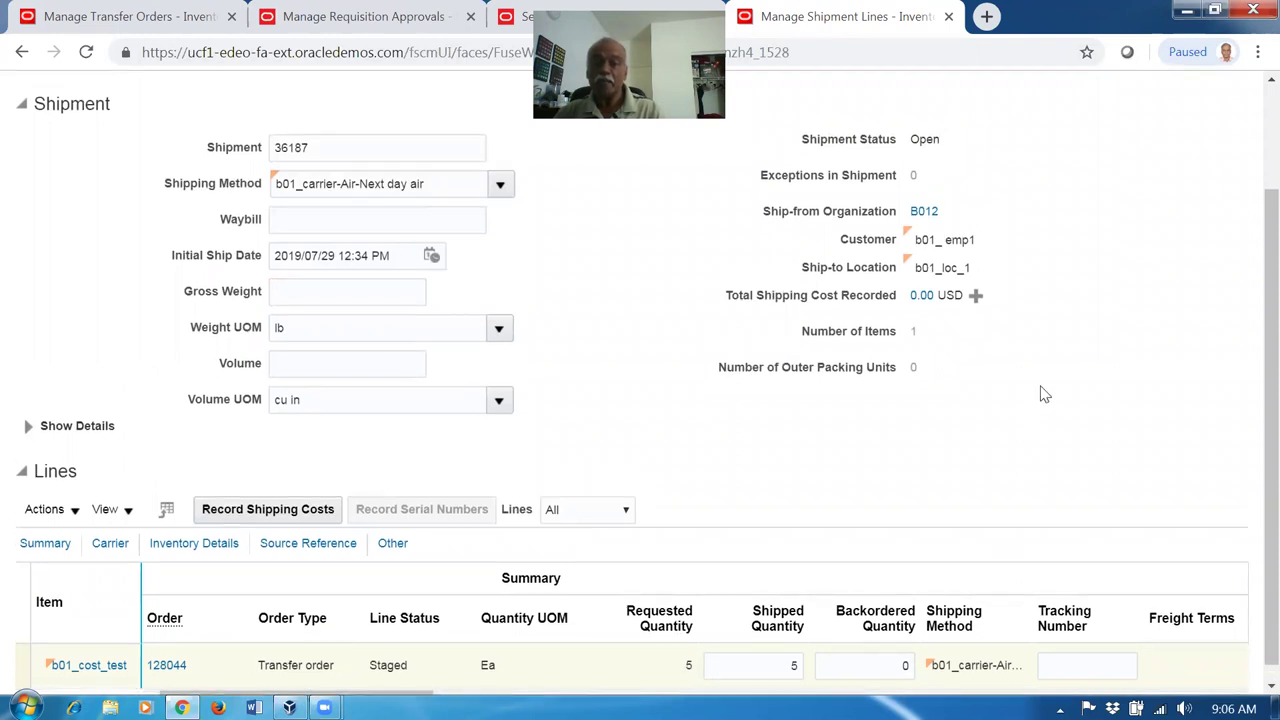
Step: Ship confirm the shipment without weight or volume, then save and close its shipment line
{"action": "left_click", "coordinate": [978, 183]}
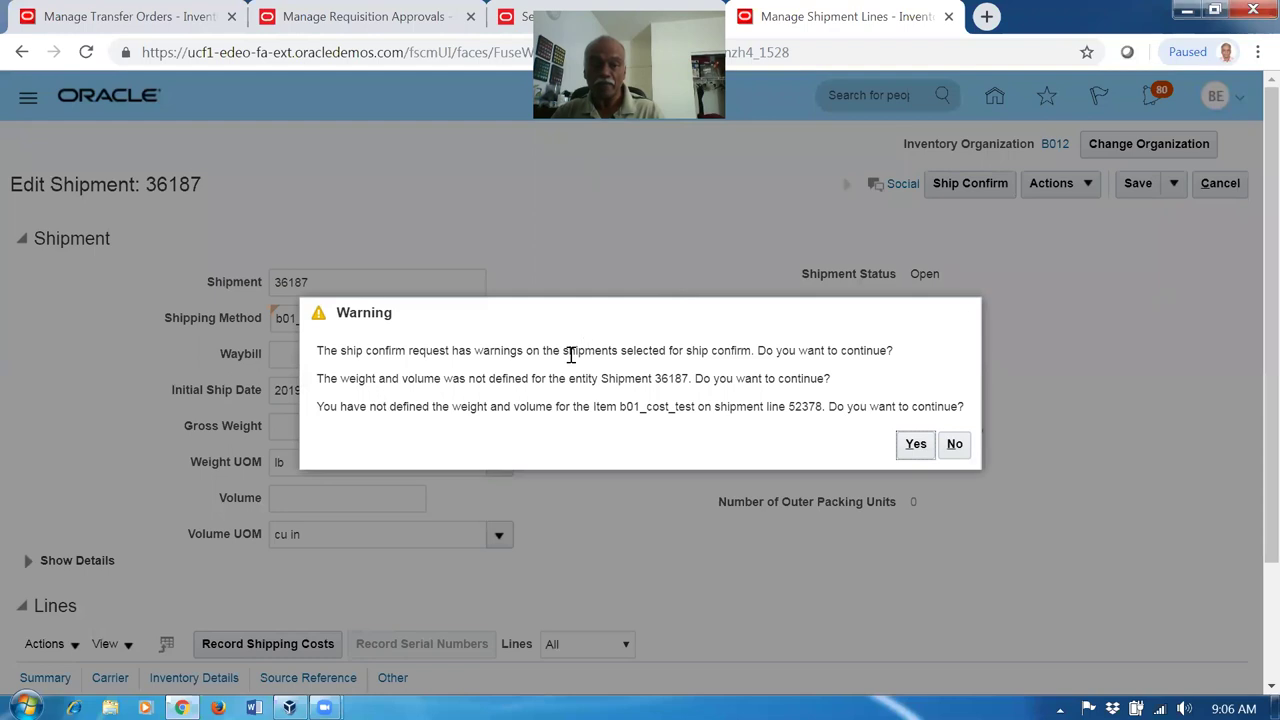
{"action": "left_click_drag", "start_coordinate": [567, 352], "coordinate": [583, 405]}
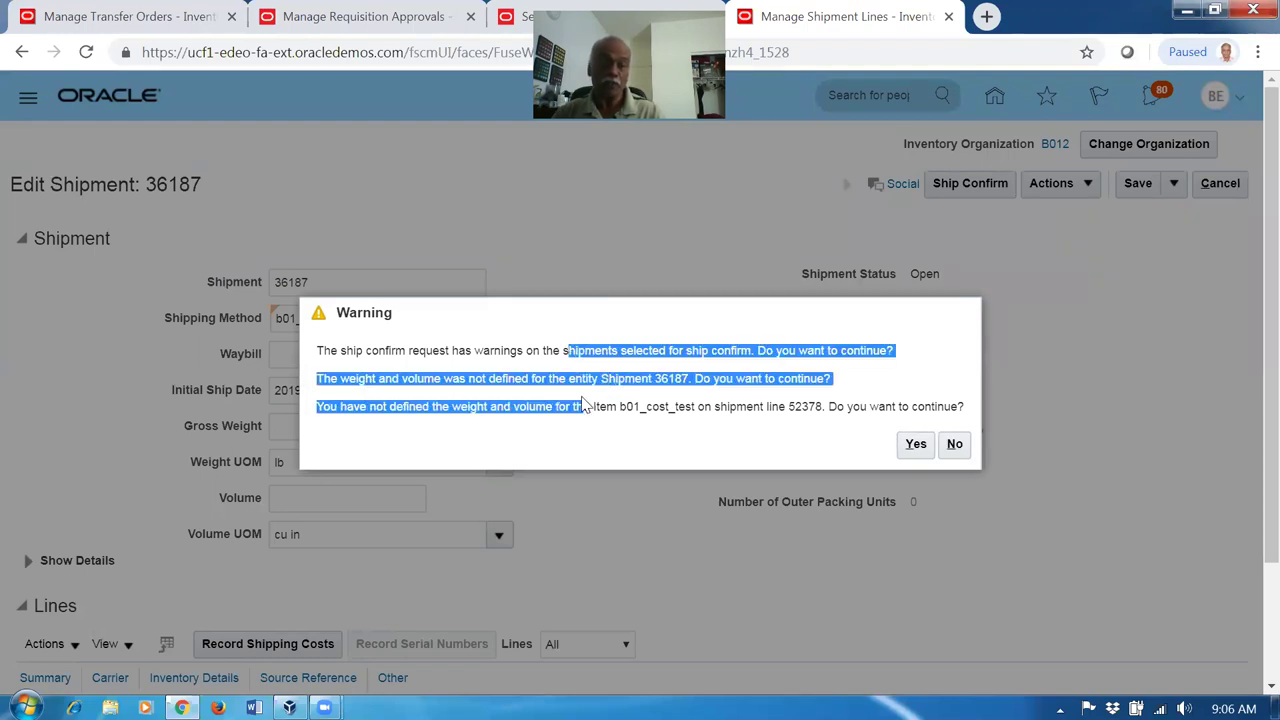
{"action": "left_click", "coordinate": [352, 383]}
{"action": "left_click", "coordinate": [914, 444]}
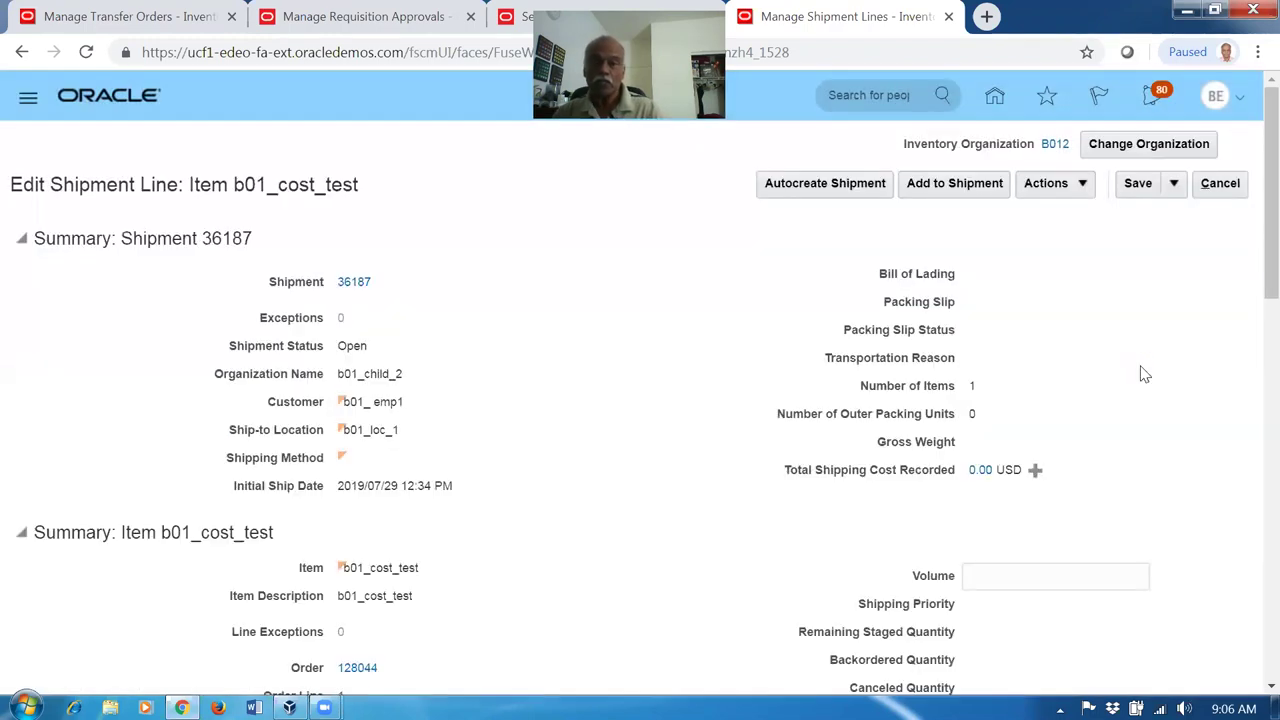
{"action": "left_click", "coordinate": [1174, 183]}
{"action": "left_click", "coordinate": [1188, 212]}
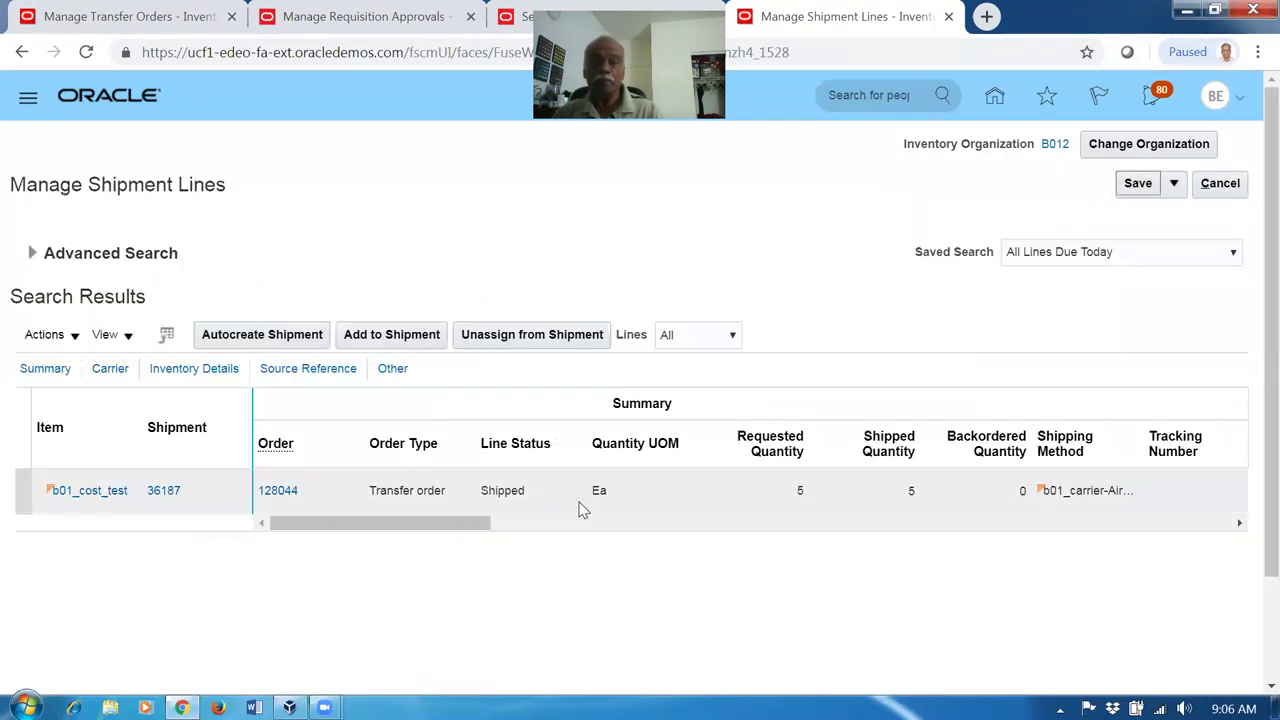
Step: Refresh the transfer order's shipments and receipts to check its fulfillment status, shipped quantity and shipping details
{"action": "left_click", "coordinate": [112, 28]}
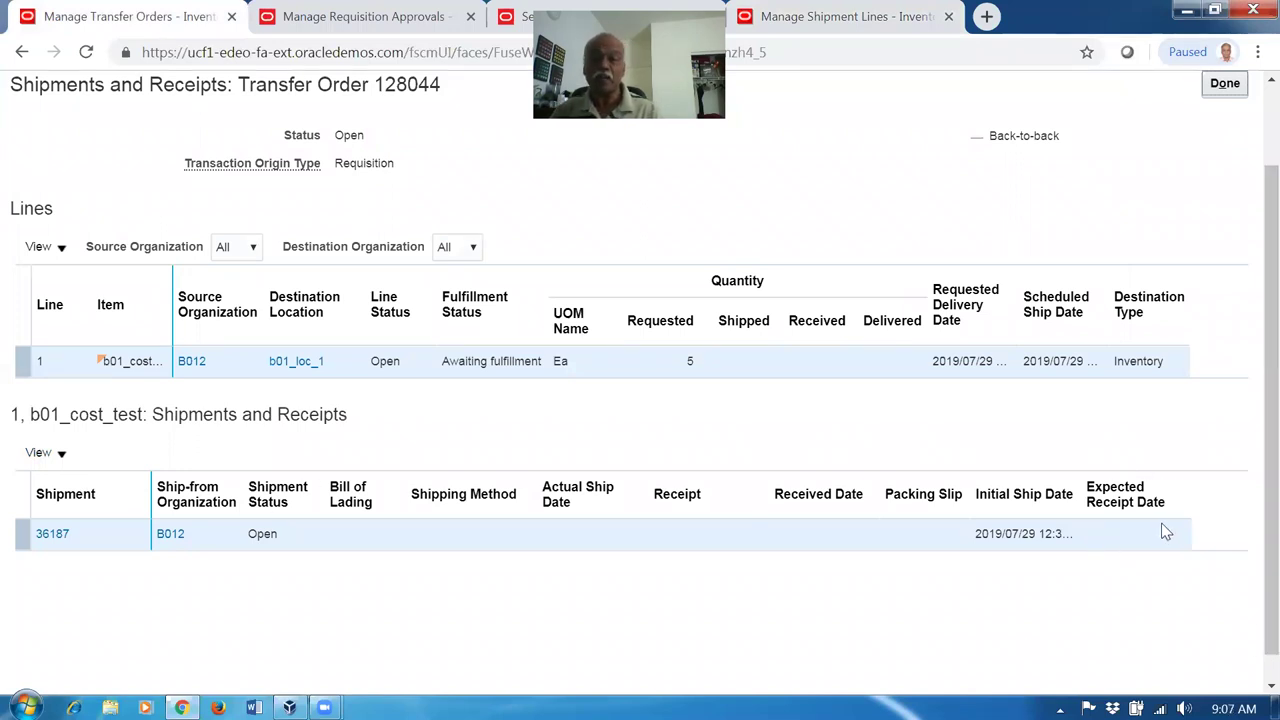
{"action": "scroll", "coordinate": [1161, 530], "scroll_direction": "up", "scroll_amount": 2}
{"action": "left_click", "coordinate": [1232, 184]}
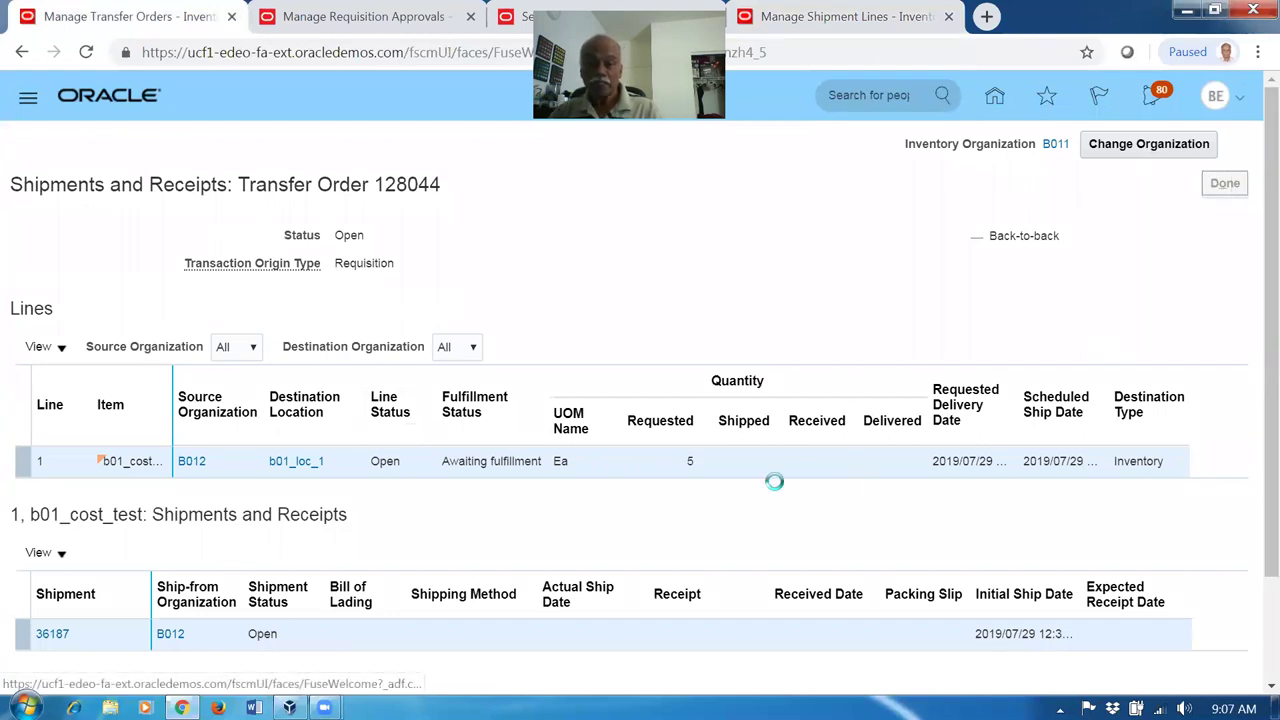
{"action": "left_click", "coordinate": [1056, 190]}
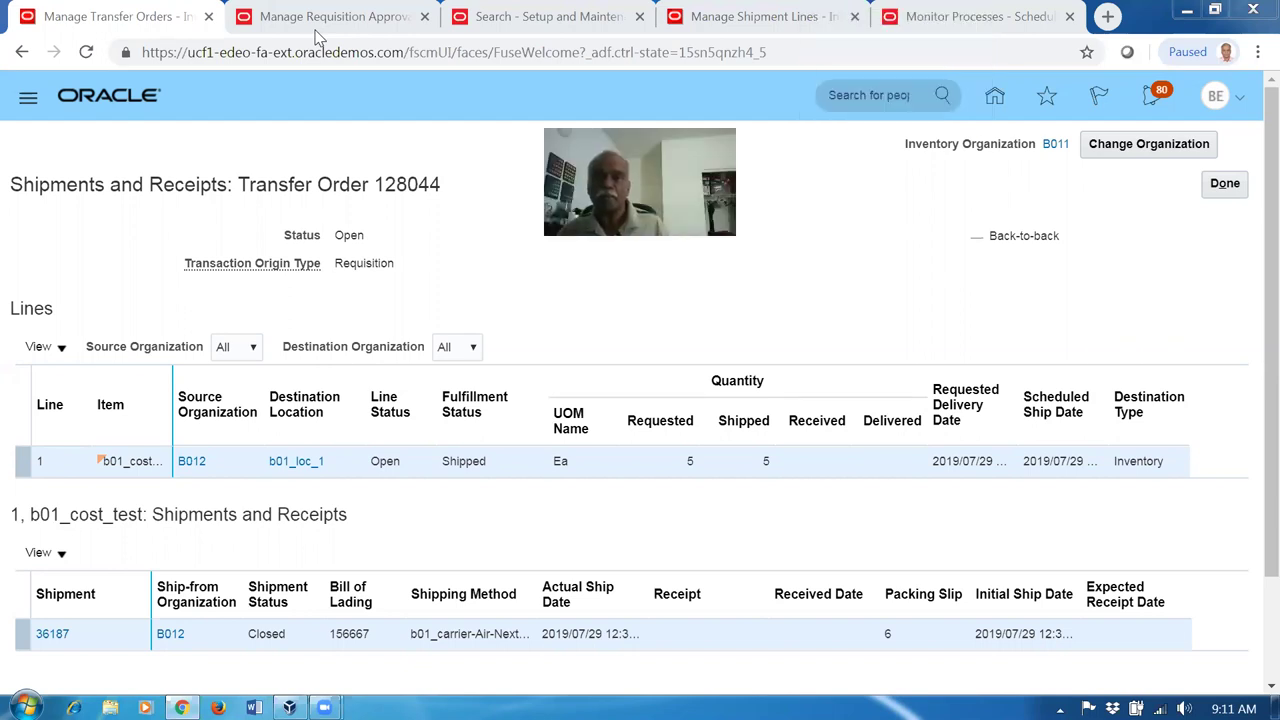
Step: Set up a new Send Shipment Advice process with 36187, the transfer order's shipment, as the From Shipment
{"action": "key", "text": "ctrl+5"}
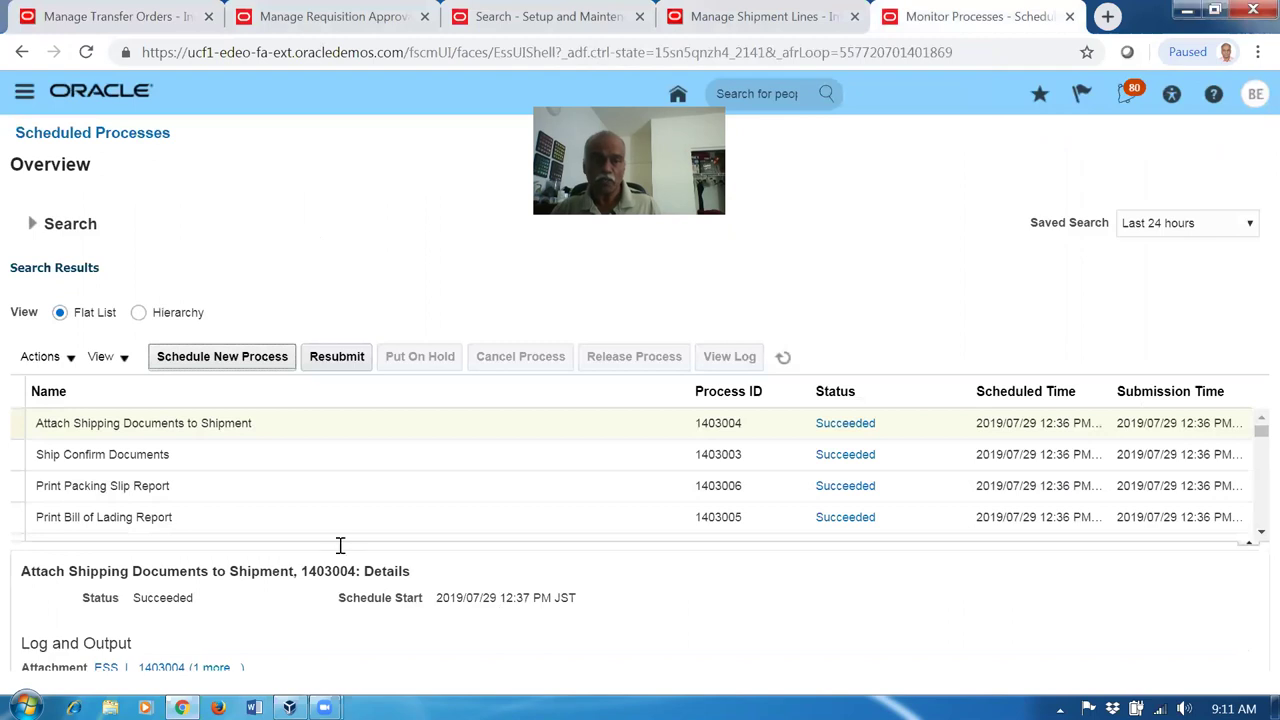
{"action": "left_click", "coordinate": [220, 358]}
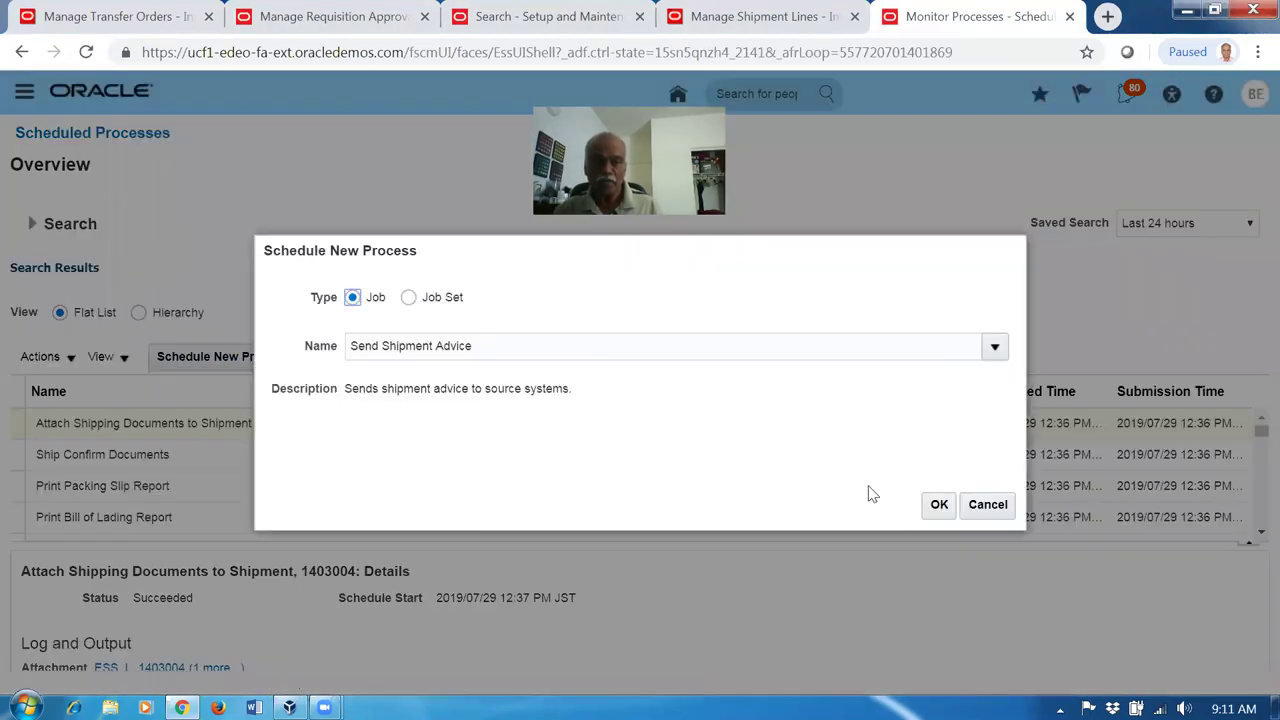
{"action": "left_click", "coordinate": [937, 504]}
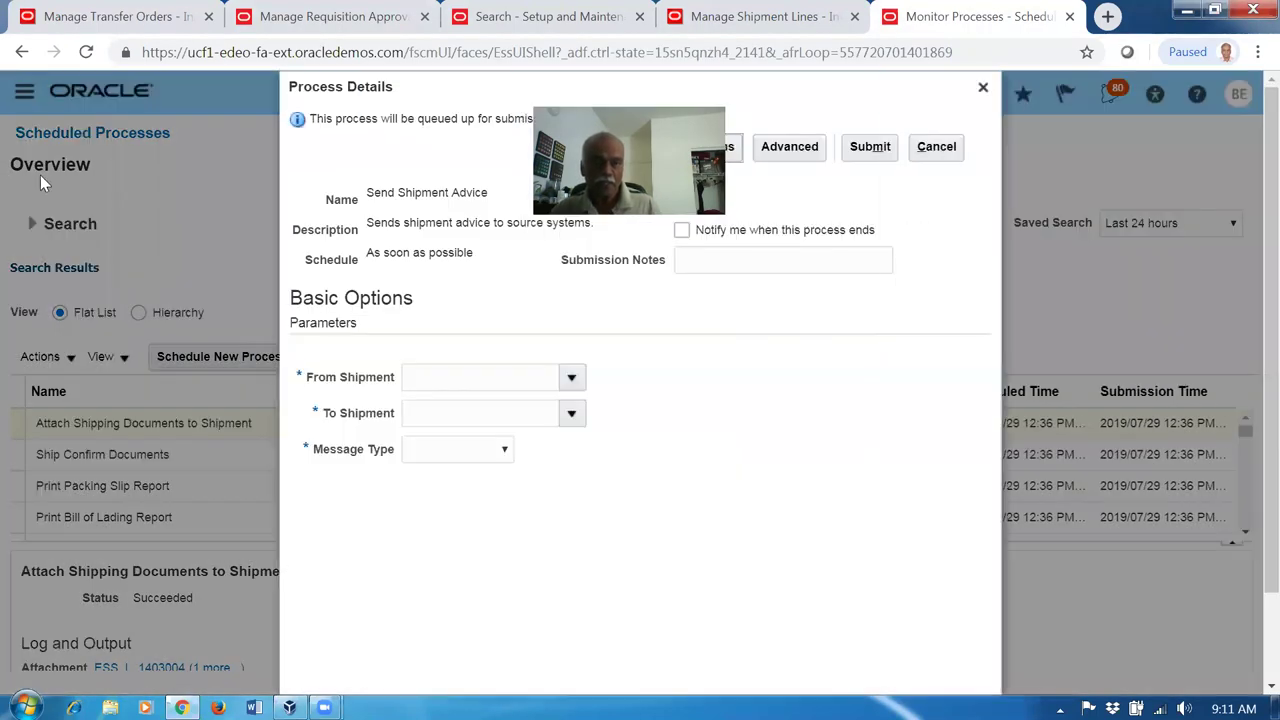
{"action": "left_click", "coordinate": [72, 22]}
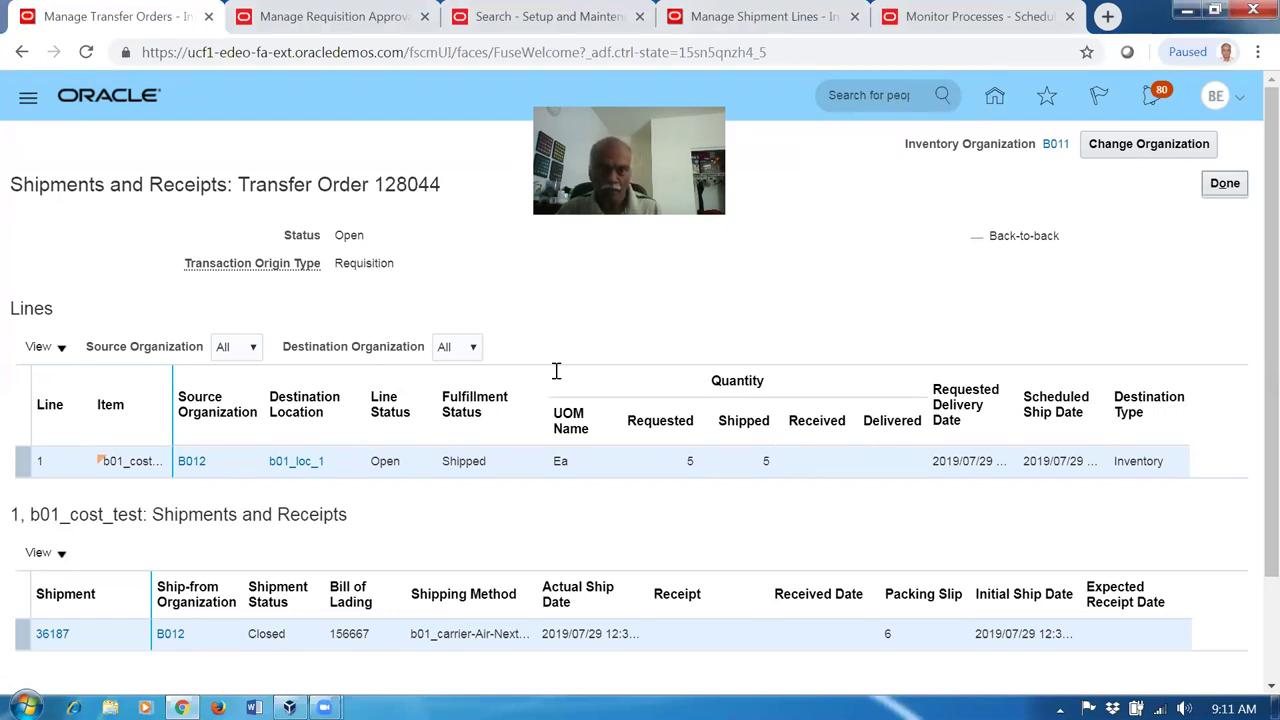
{"action": "key", "text": "ctrl+shift+Tab"}
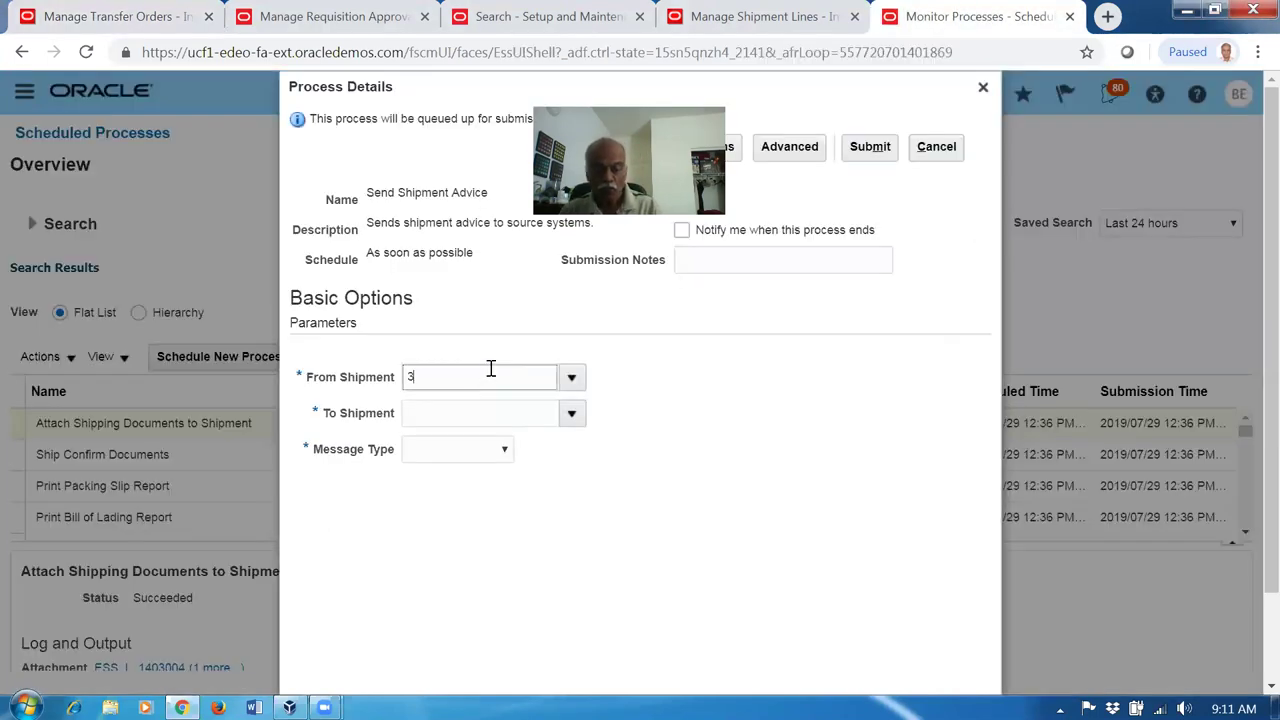
{"action": "key", "text": "Tab"}
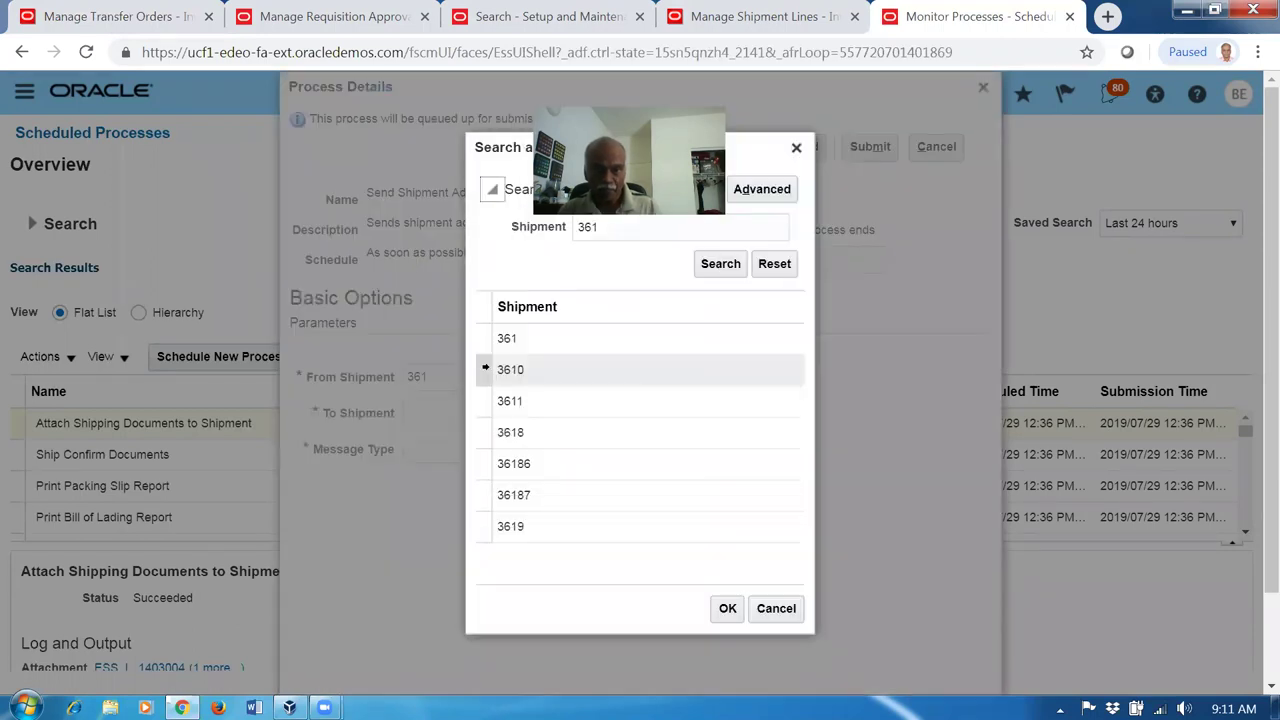
{"action": "left_click", "coordinate": [597, 498]}
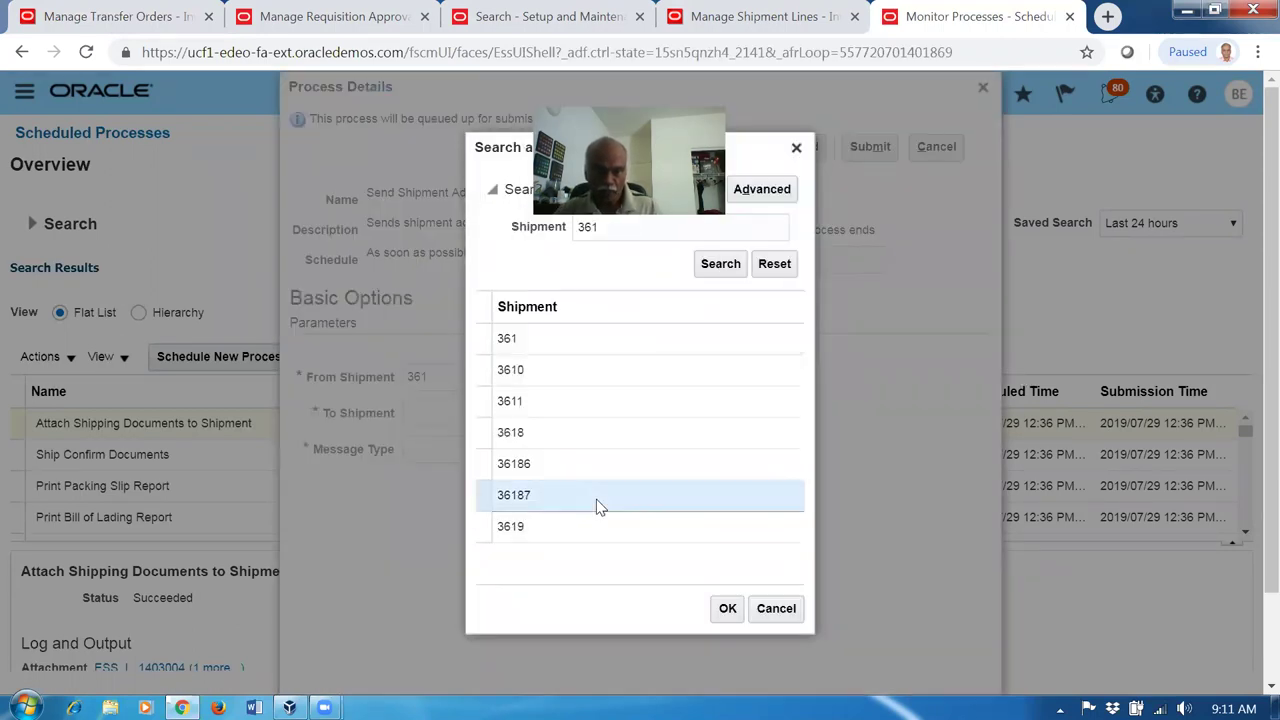
{"action": "left_click", "coordinate": [728, 610]}
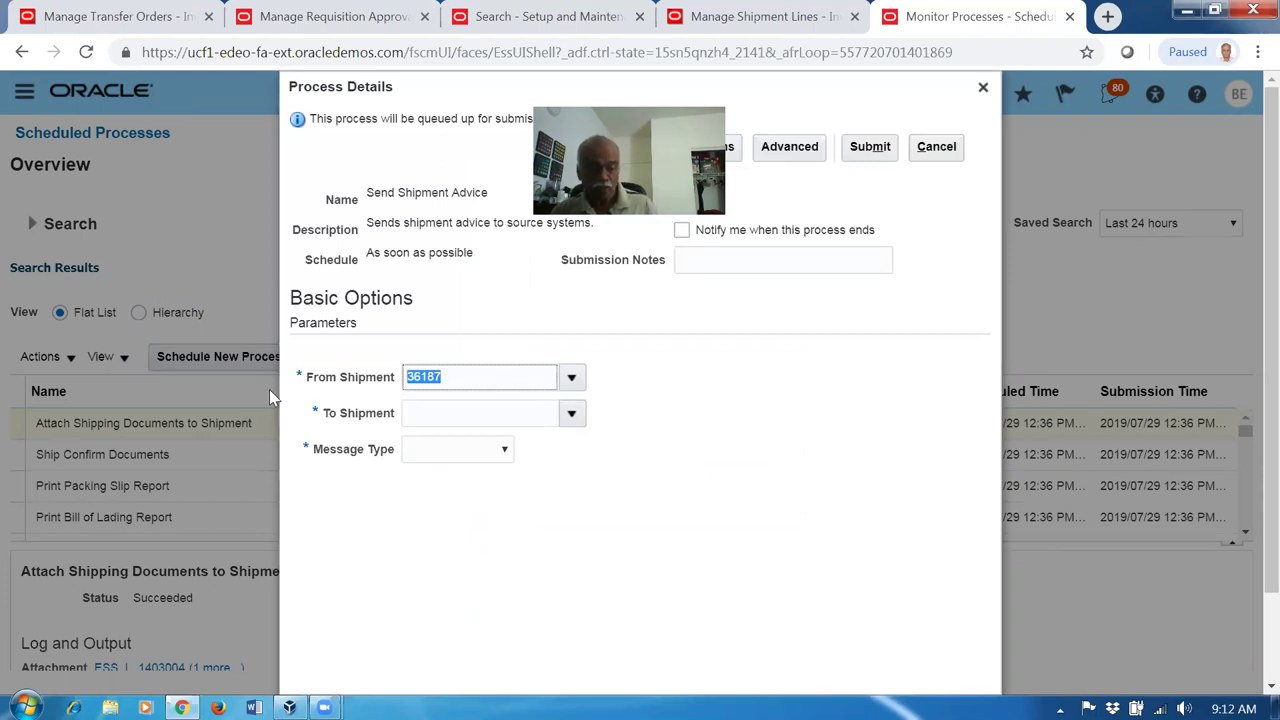
Step: Set To Shipment to 36187 and the message type to Shipment advice, submit the process and refresh the process list
{"action": "left_click", "coordinate": [437, 413]}
{"action": "type", "text": "36187"}
{"action": "left_click", "coordinate": [471, 455]}
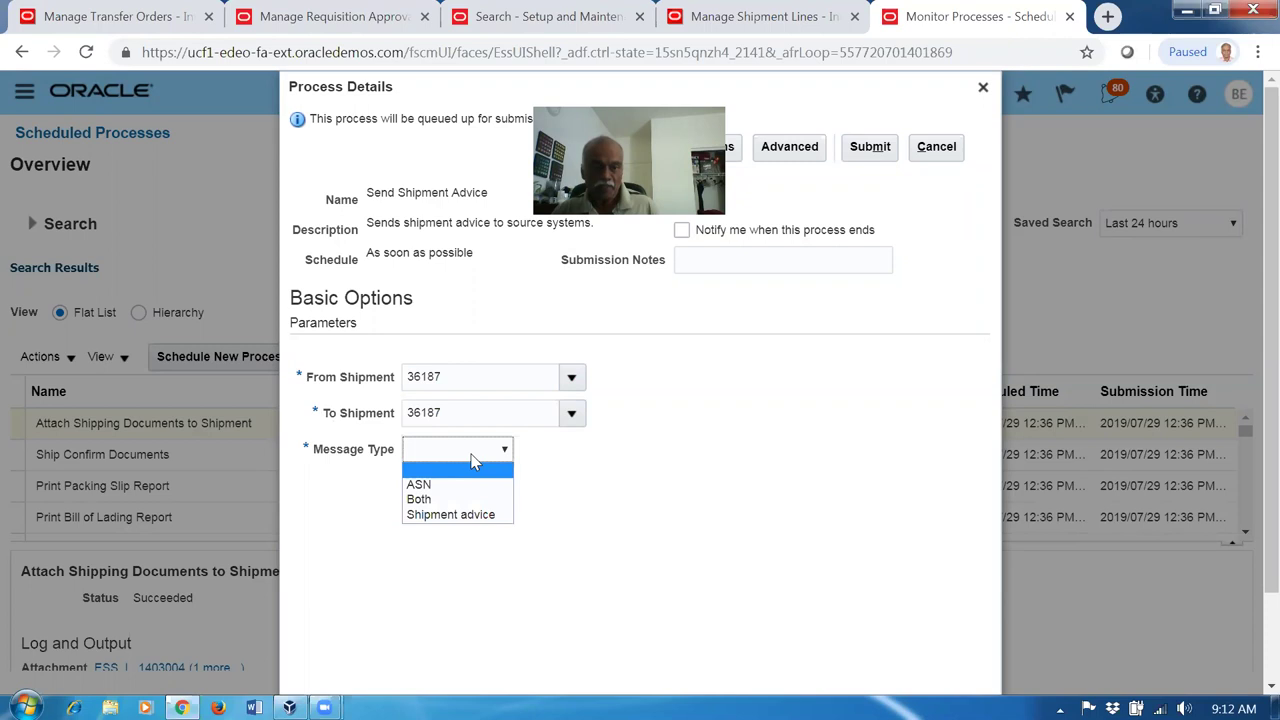
{"action": "left_click", "coordinate": [463, 515]}
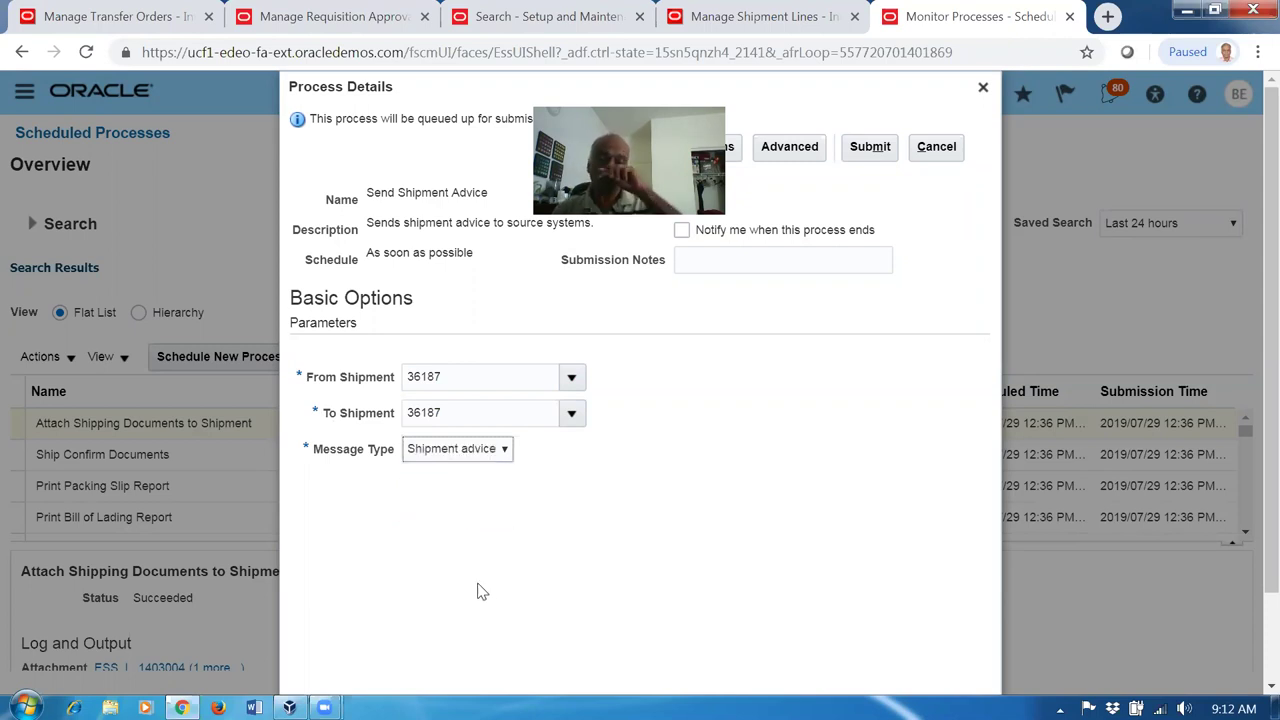
{"action": "left_click", "coordinate": [871, 148]}
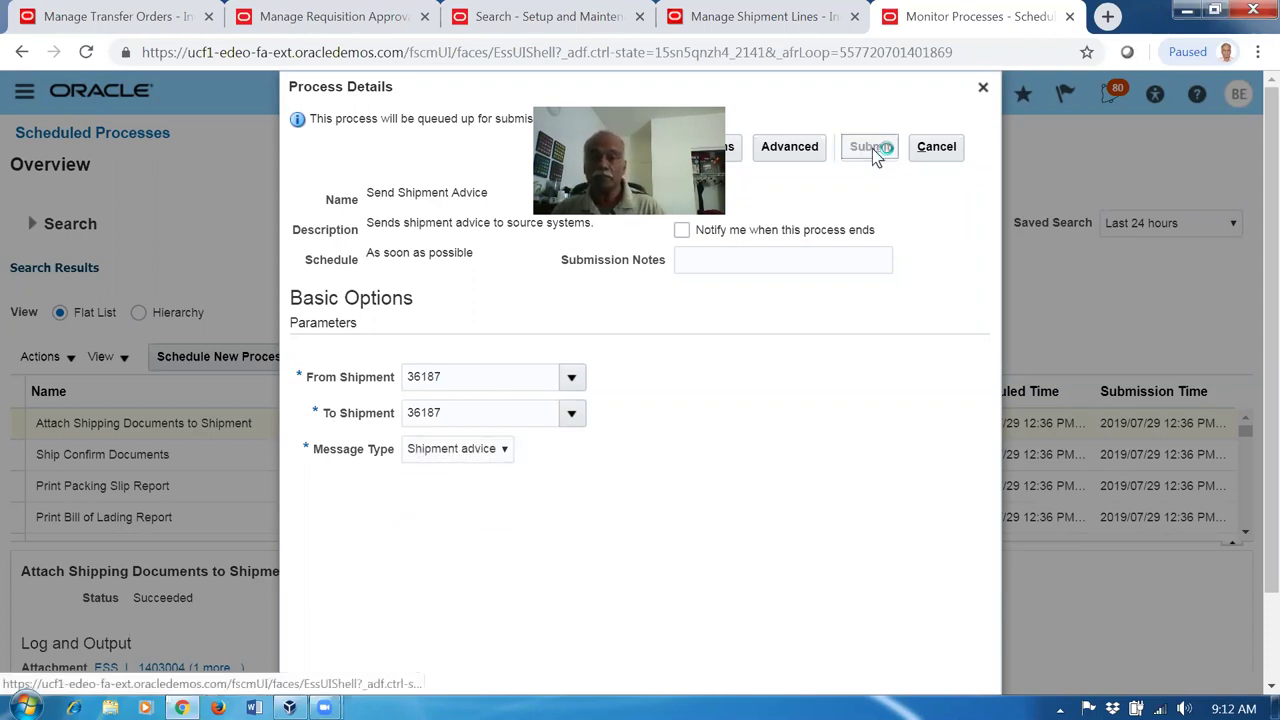
{"action": "left_click", "coordinate": [862, 284]}
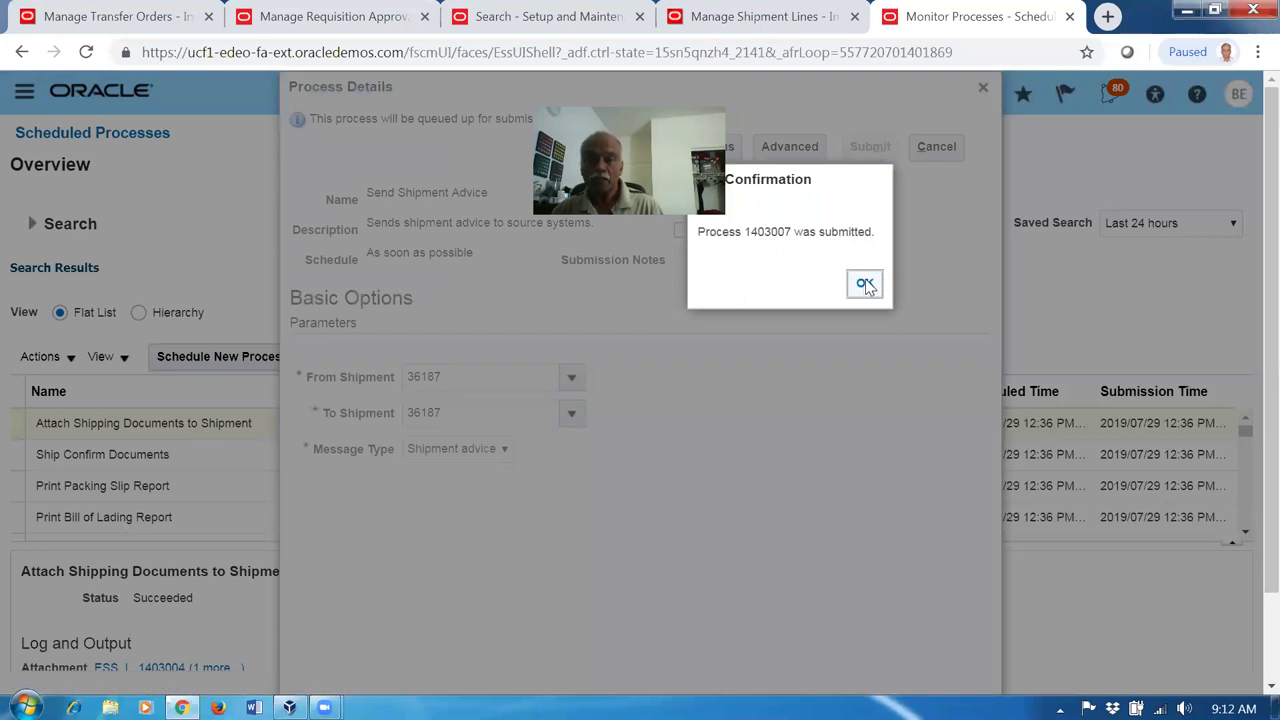
{"action": "left_click", "coordinate": [785, 360]}
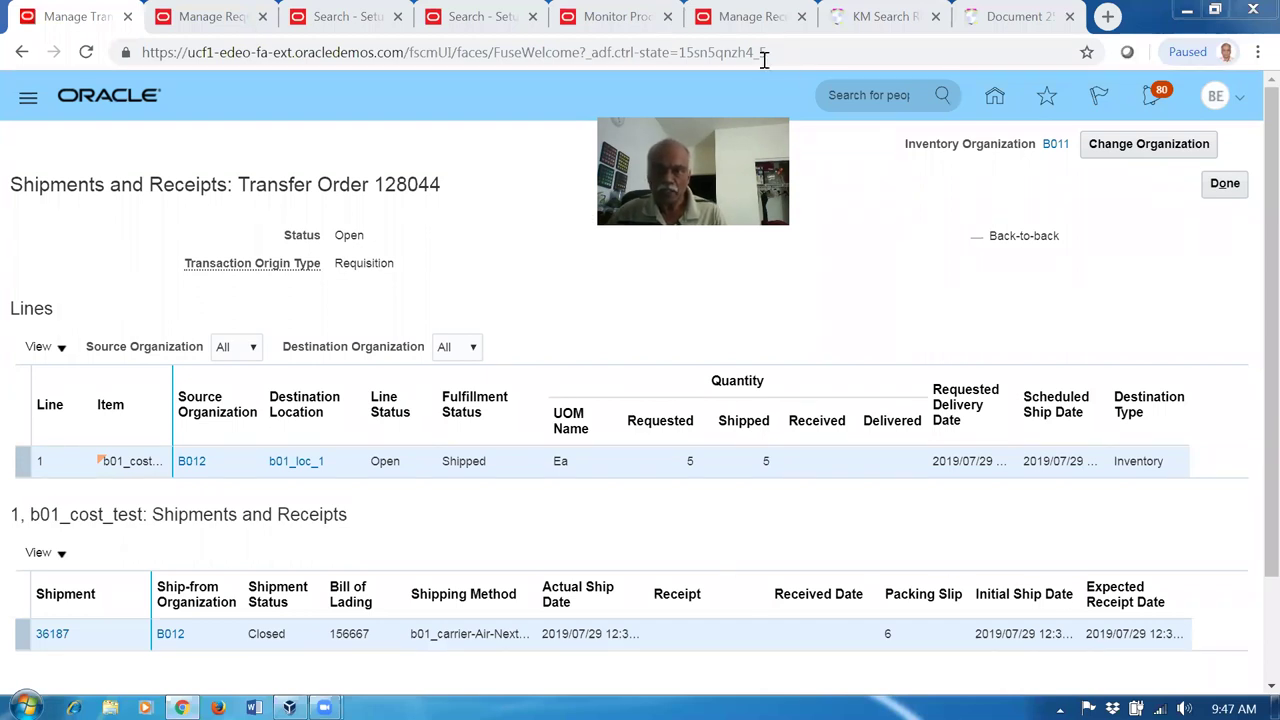
Step: Check the Manage Shipment Interface and Send Shipment Advice runs against the transfer order's shipment details
{"action": "left_click", "coordinate": [625, 17]}
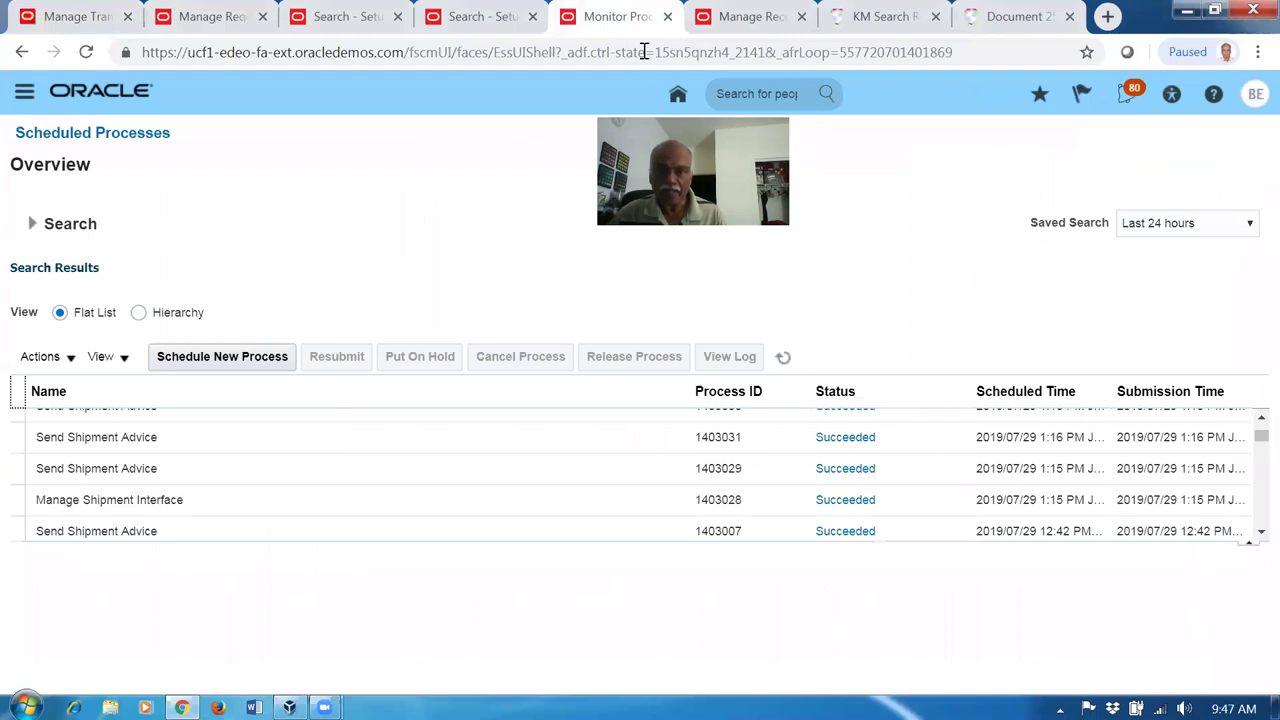
{"action": "left_click", "coordinate": [232, 499]}
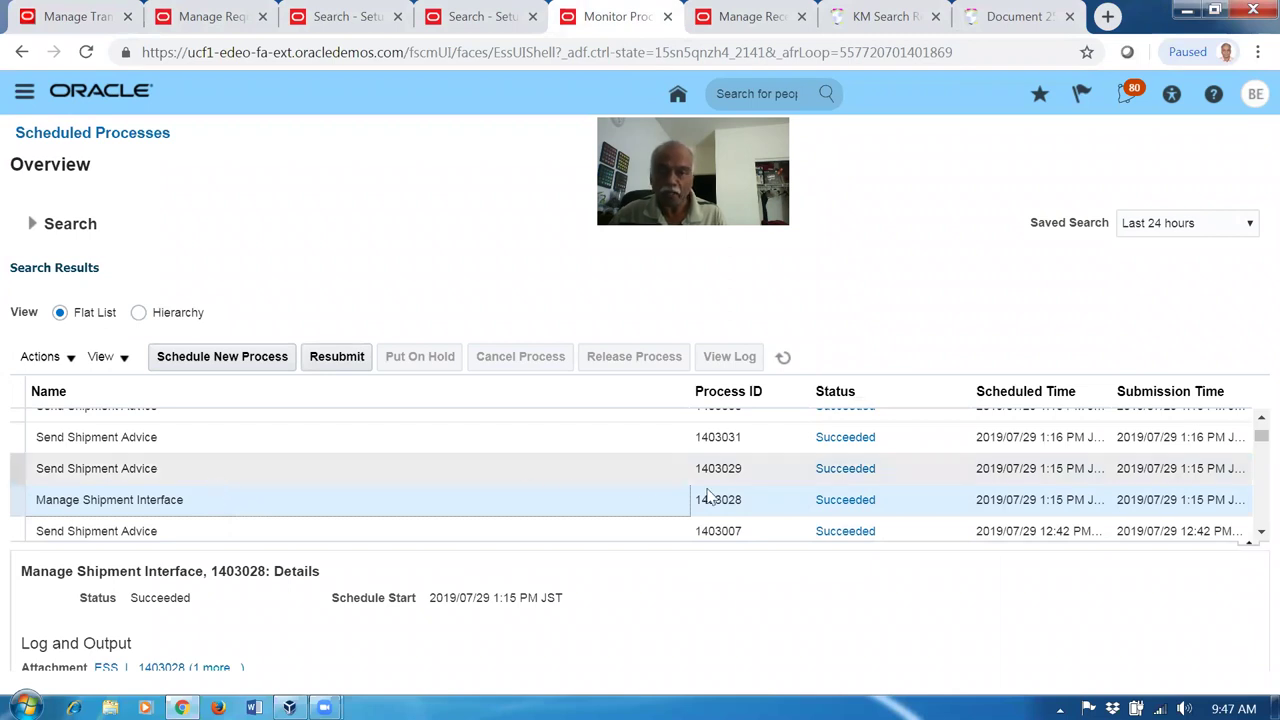
{"action": "left_click", "coordinate": [1254, 420]}
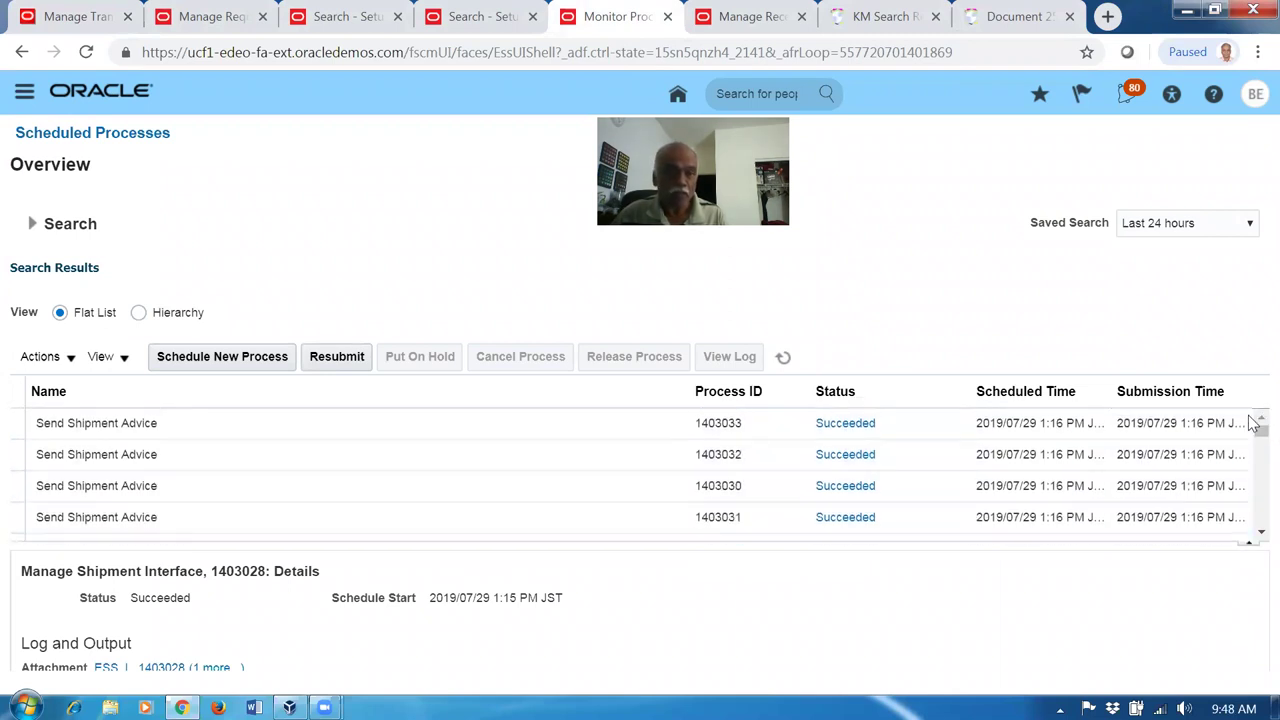
{"action": "left_click", "coordinate": [62, 30]}
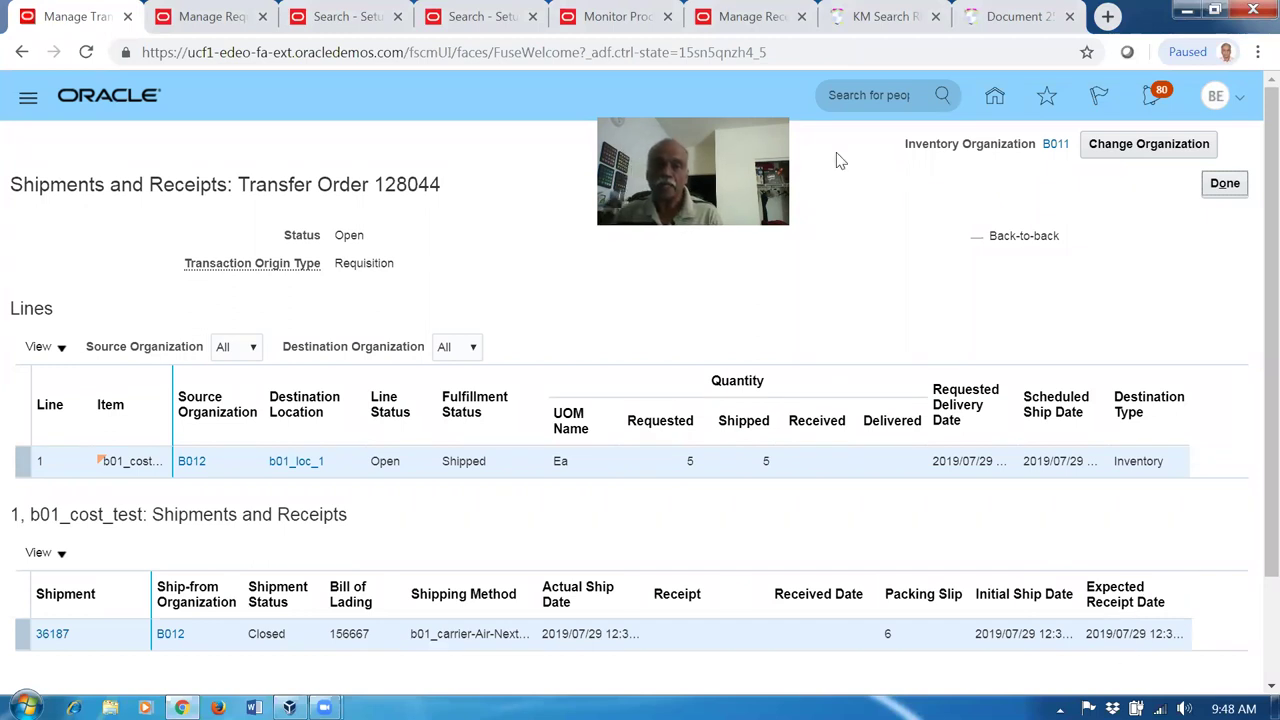
{"action": "key", "text": "ctrl+5"}
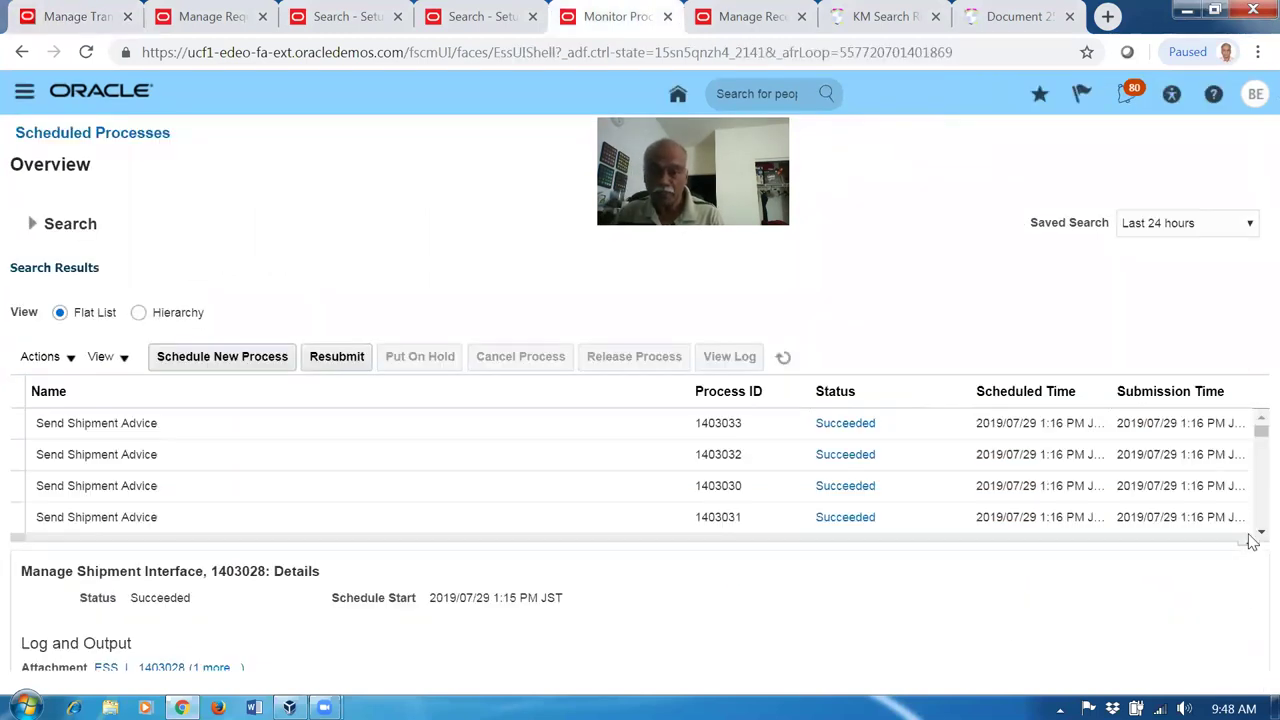
{"action": "scroll", "coordinate": [1252, 536], "scroll_direction": "down", "scroll_amount": 2}
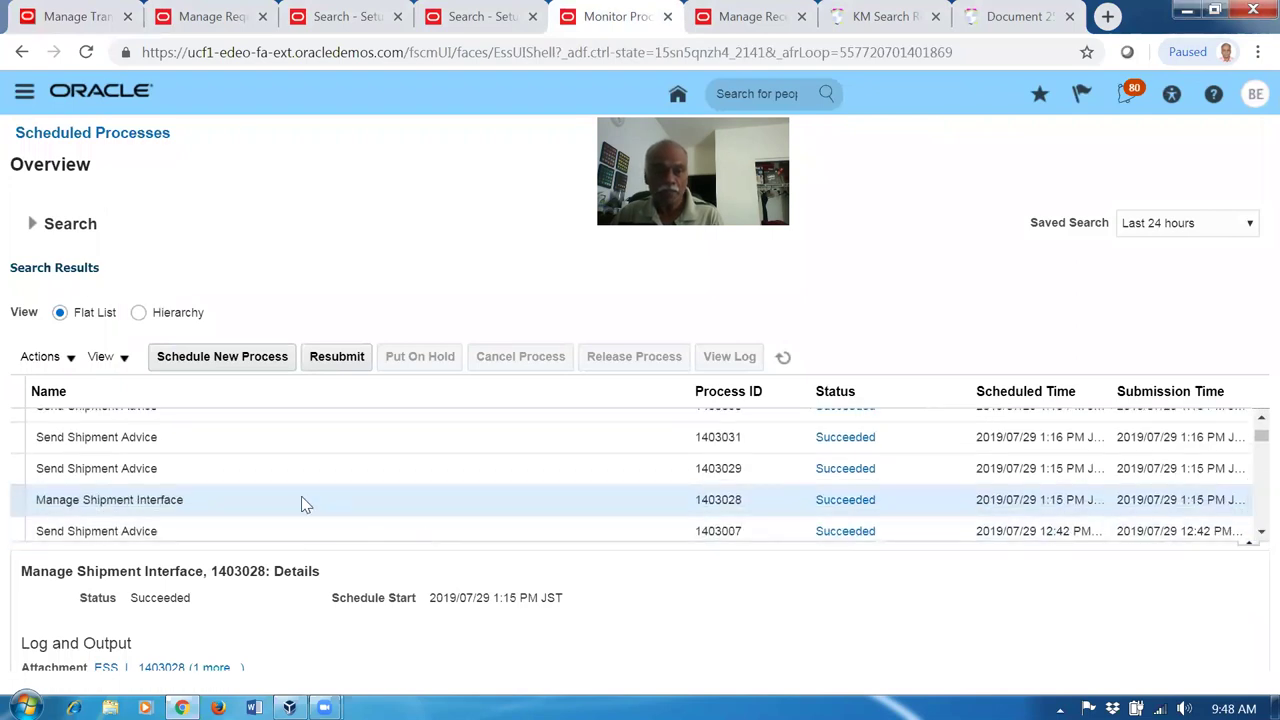
Step: Fill in a Manage Shipment Interface process with mode All and ship-from organization B012, and cancel it without submitting
{"action": "left_click", "coordinate": [229, 361]}
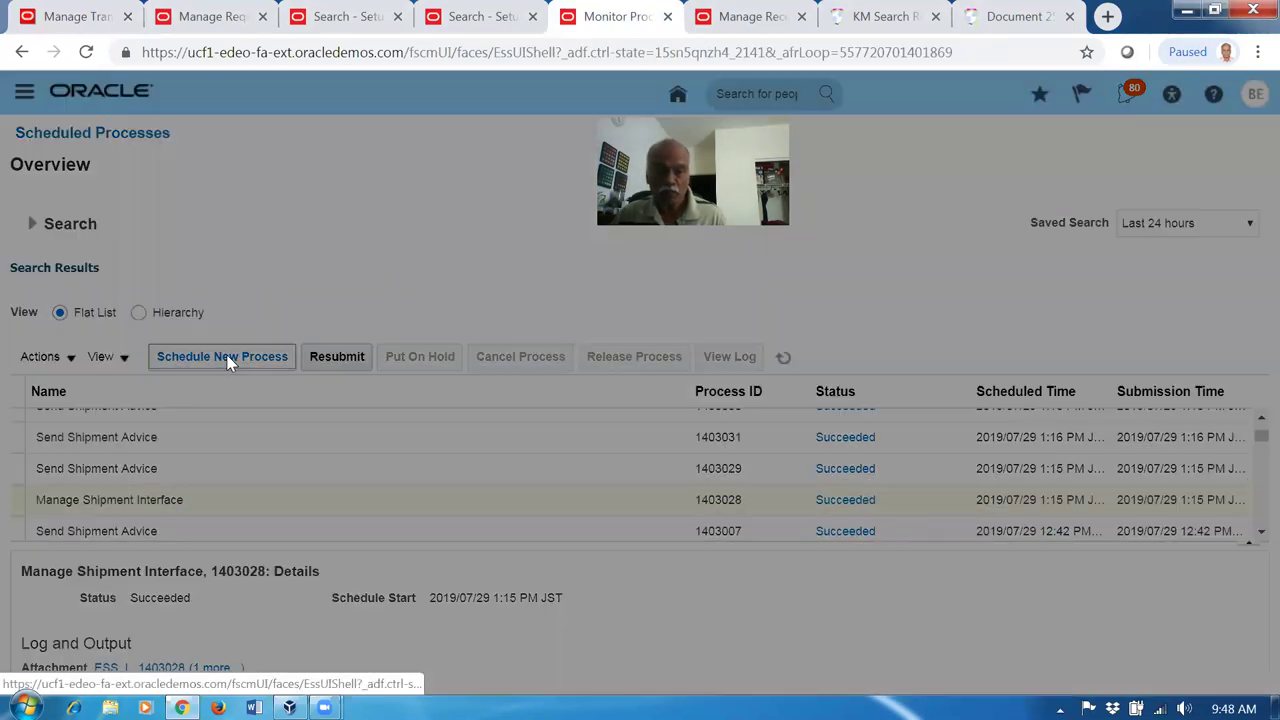
{"action": "left_click", "coordinate": [940, 507]}
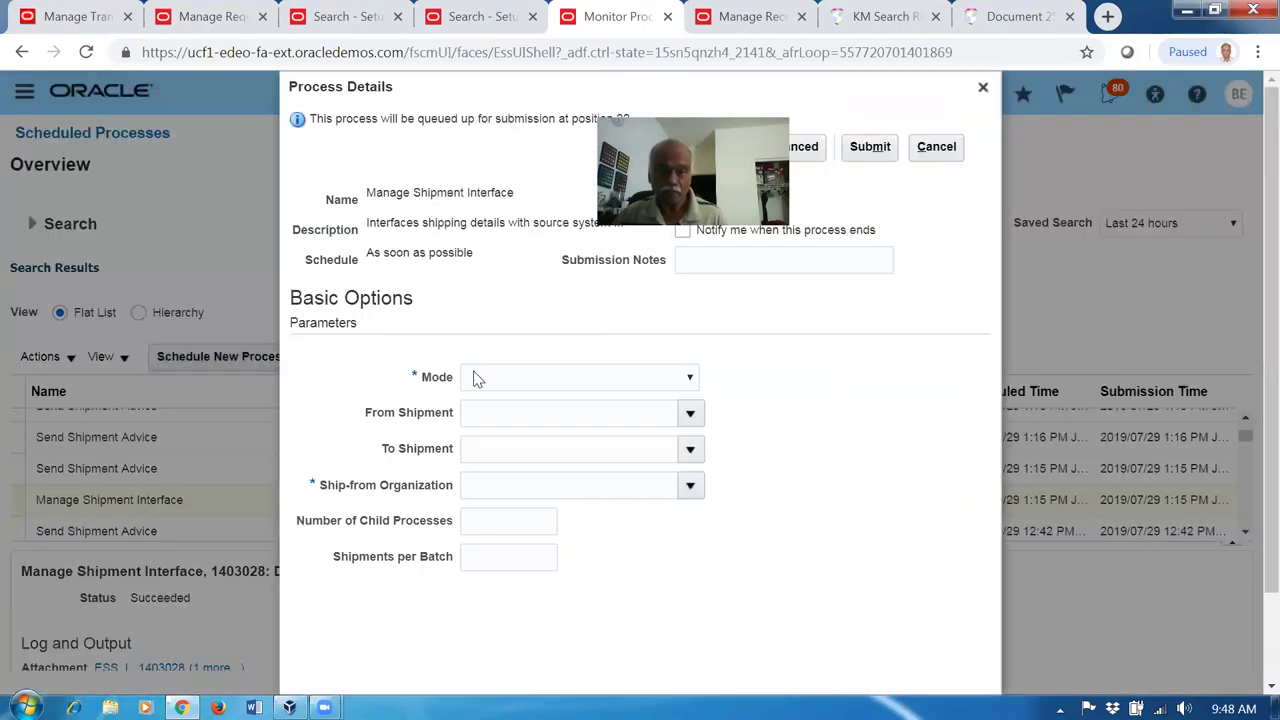
{"action": "left_click", "coordinate": [484, 380]}
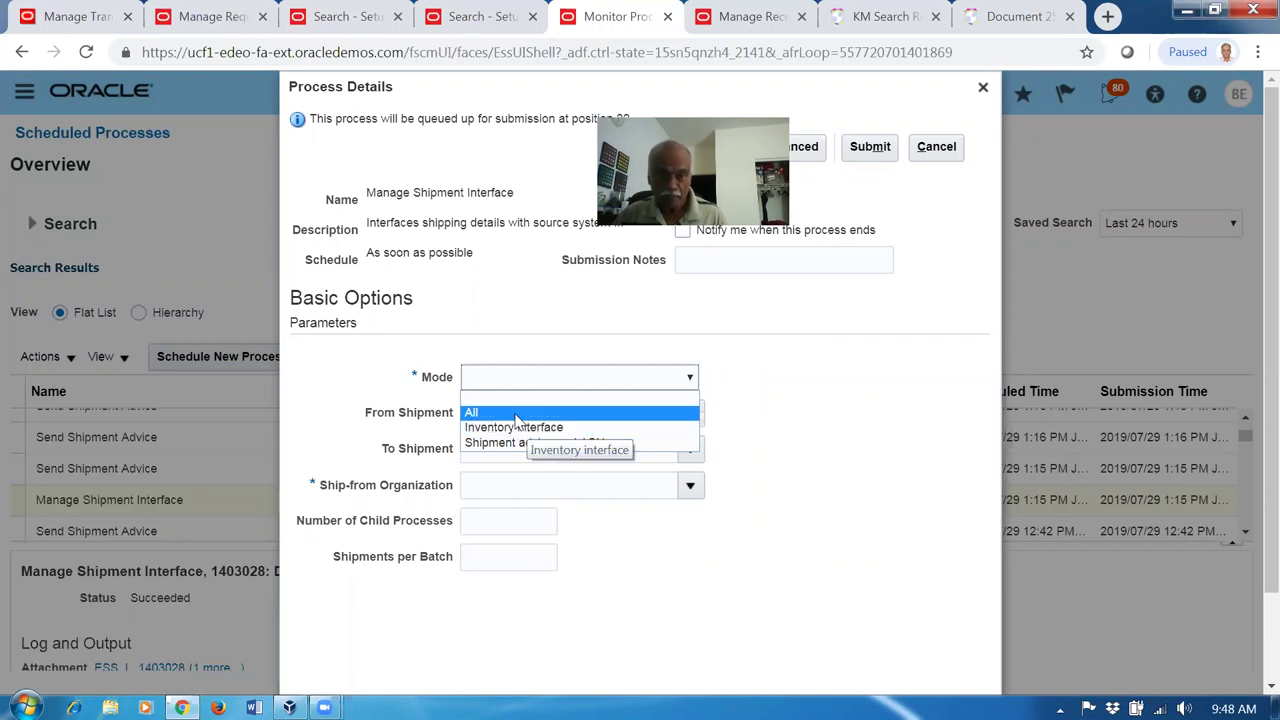
{"action": "left_click", "coordinate": [514, 414]}
{"action": "left_click", "coordinate": [543, 488]}
{"action": "type", "text": "B012"}
{"action": "key", "text": "Tab"}
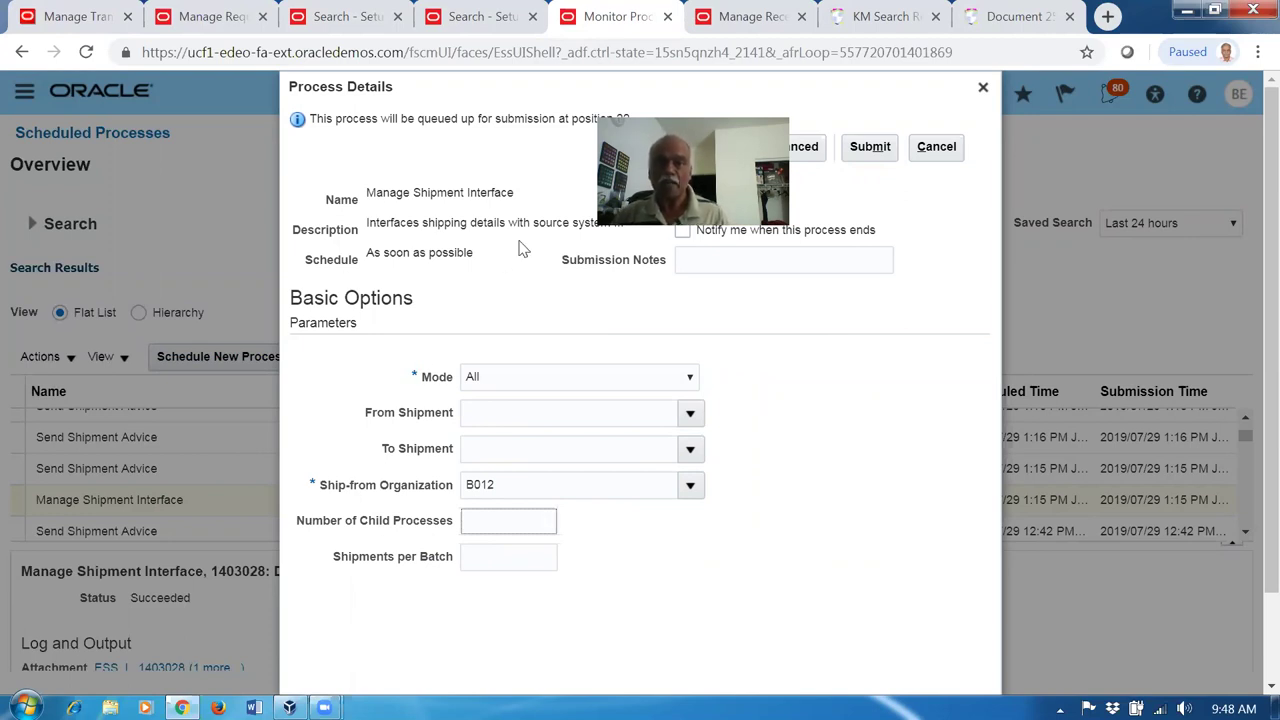
{"action": "left_click", "coordinate": [936, 146]}
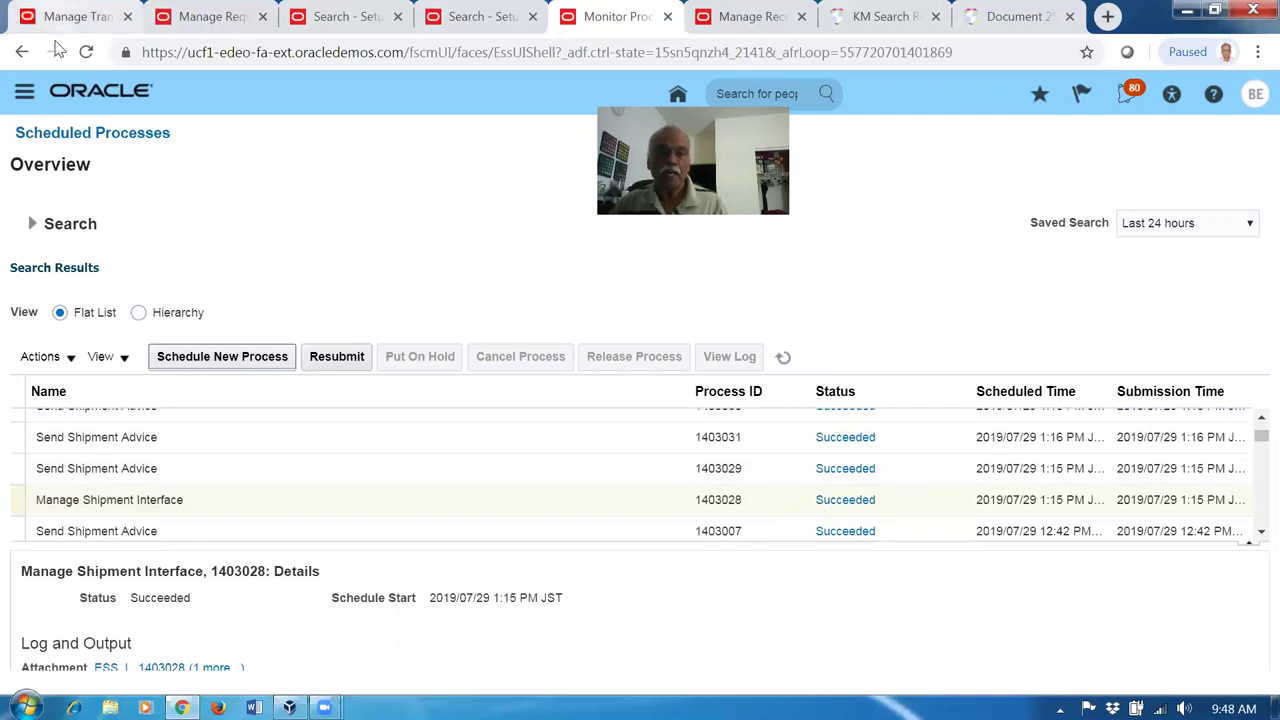
Step: Check the transfer order's expected receipt date, and close the support document and knowledge search pages
{"action": "left_click", "coordinate": [75, 16]}
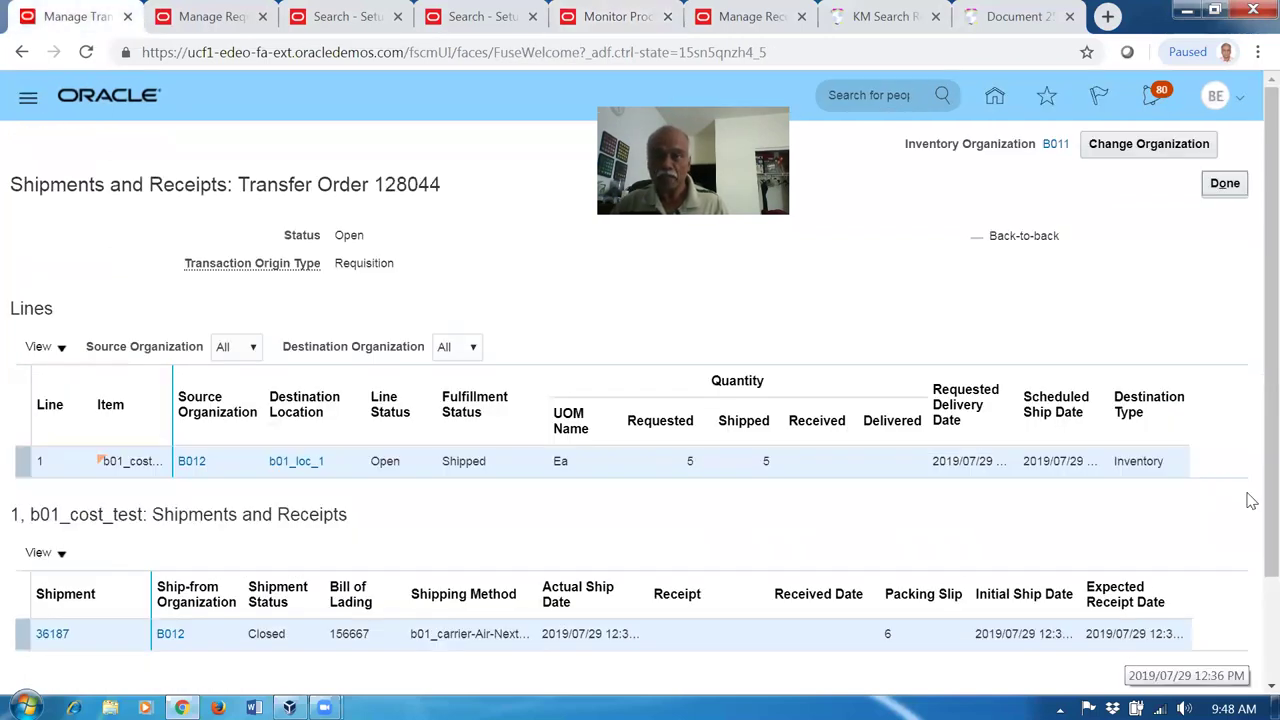
{"action": "left_click", "coordinate": [1000, 16]}
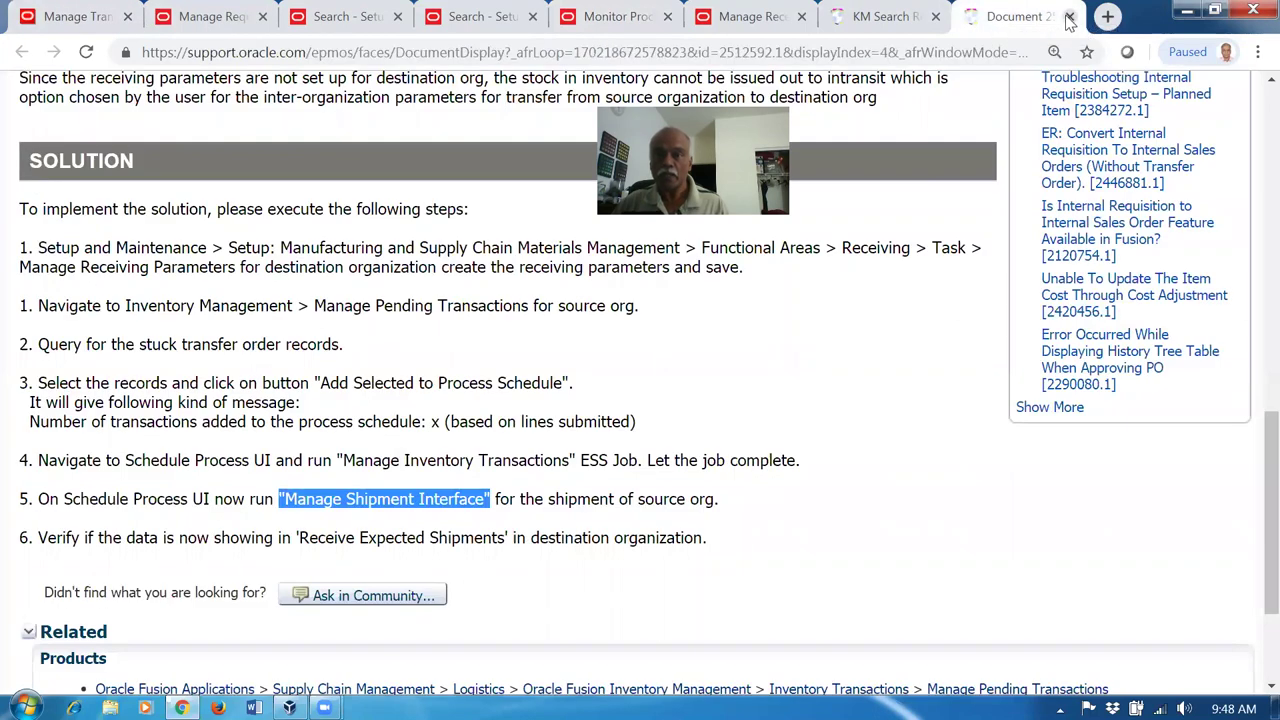
{"action": "left_click", "coordinate": [1070, 17]}
{"action": "left_click", "coordinate": [1068, 17]}
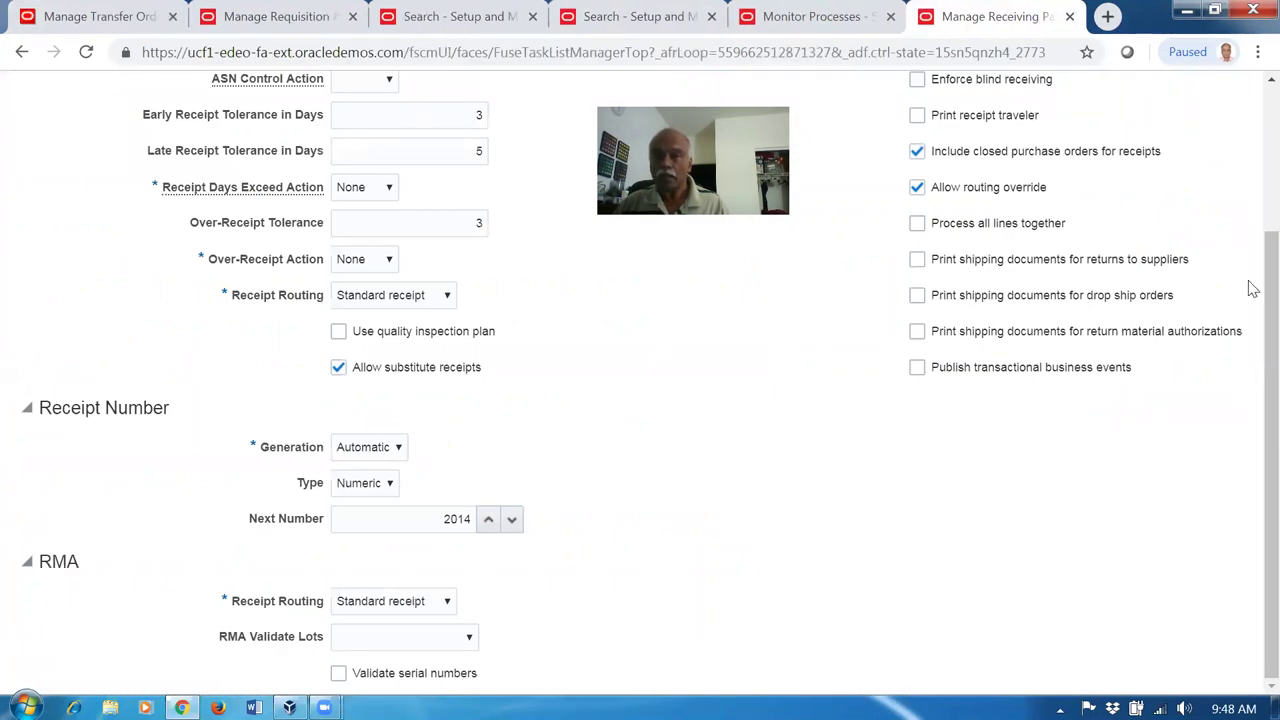
Step: Leave B011's receiving parameters without saving and open Inventory Management under Supply Chain Execution
{"action": "scroll", "coordinate": [1250, 212], "scroll_direction": "up", "scroll_amount": 2}
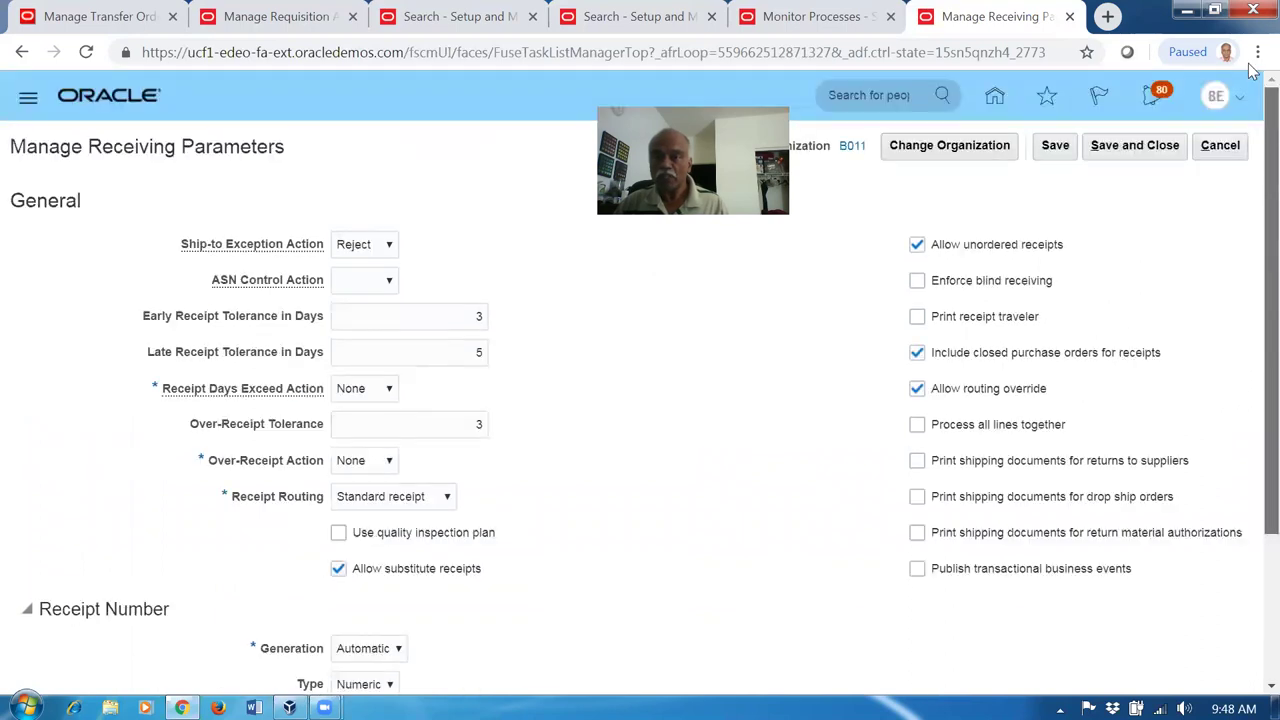
{"action": "left_click", "coordinate": [1224, 146]}
{"action": "left_click", "coordinate": [997, 101]}
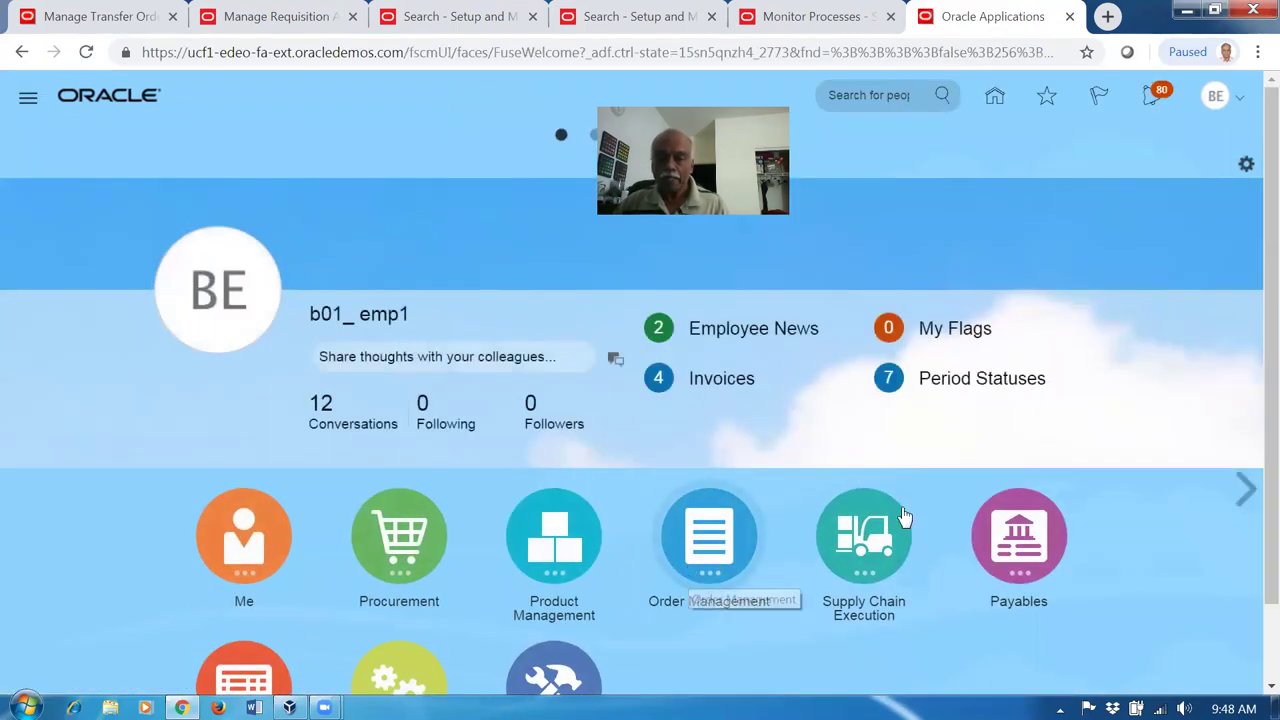
{"action": "left_click", "coordinate": [864, 535]}
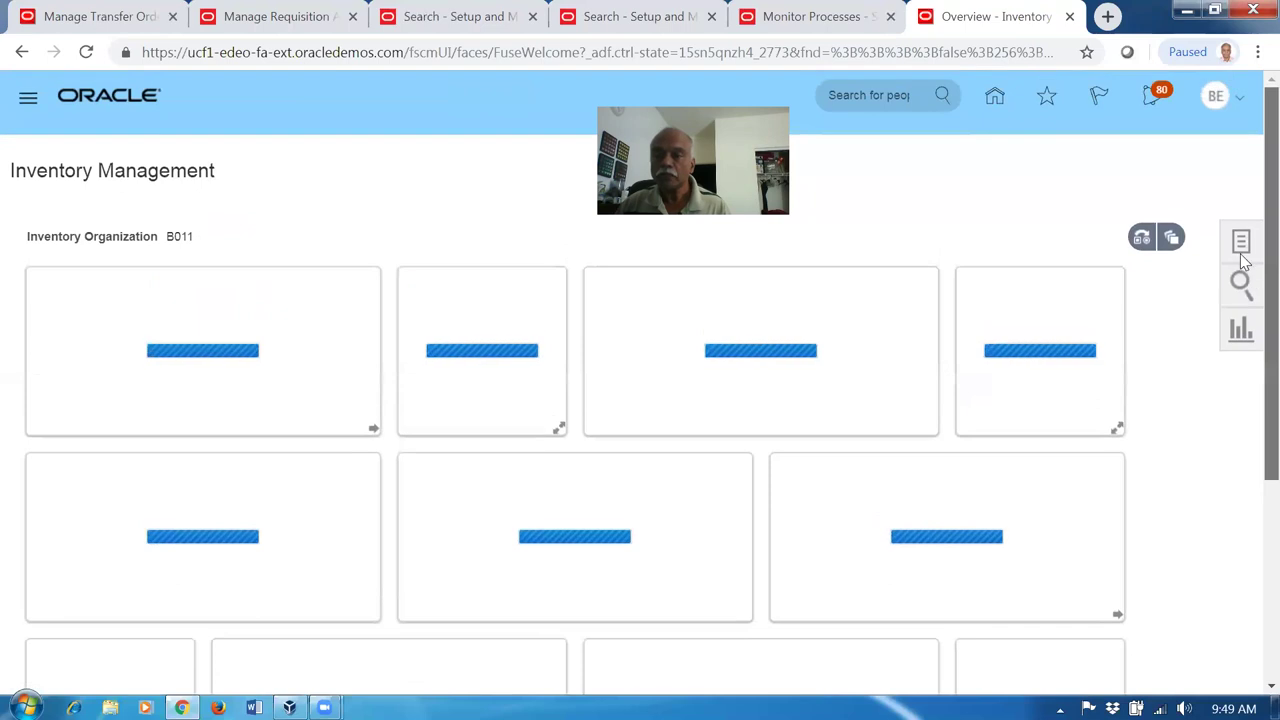
Step: Open the Receive Expected Shipments task for inventory organization B011
{"action": "left_click", "coordinate": [1240, 243]}
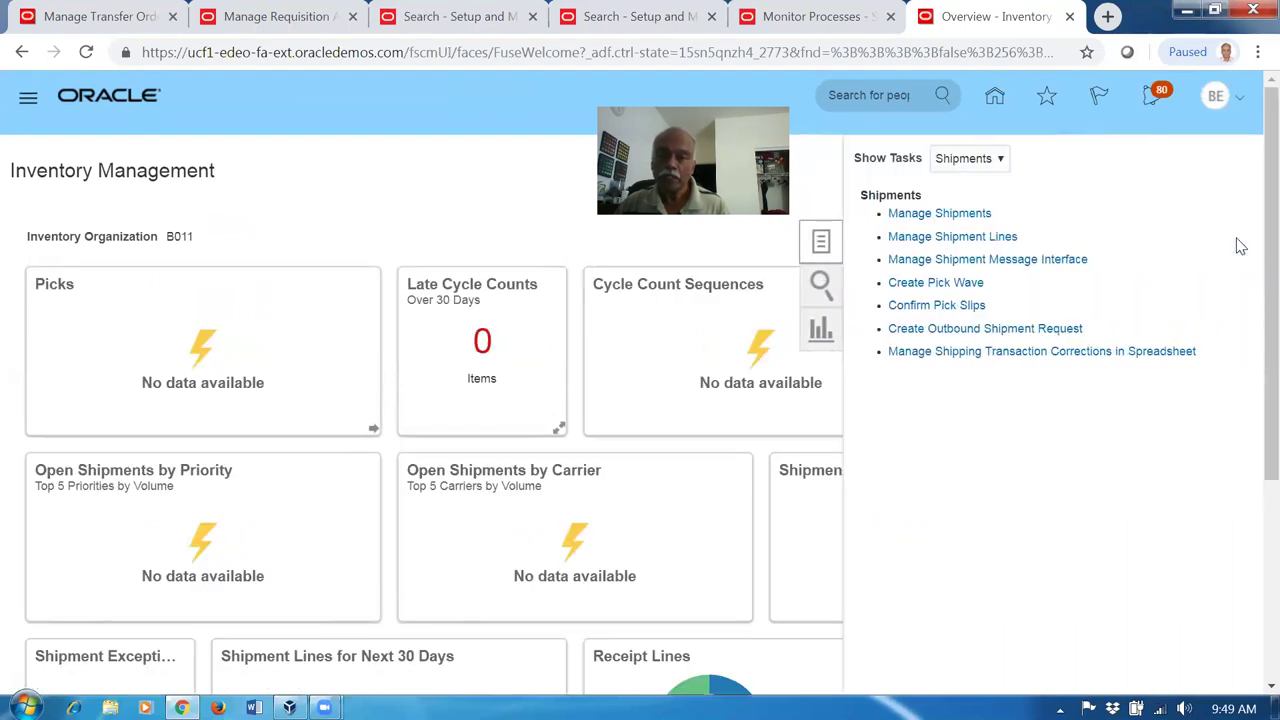
{"action": "left_click", "coordinate": [990, 163]}
{"action": "left_click", "coordinate": [984, 239]}
{"action": "left_click", "coordinate": [997, 209]}
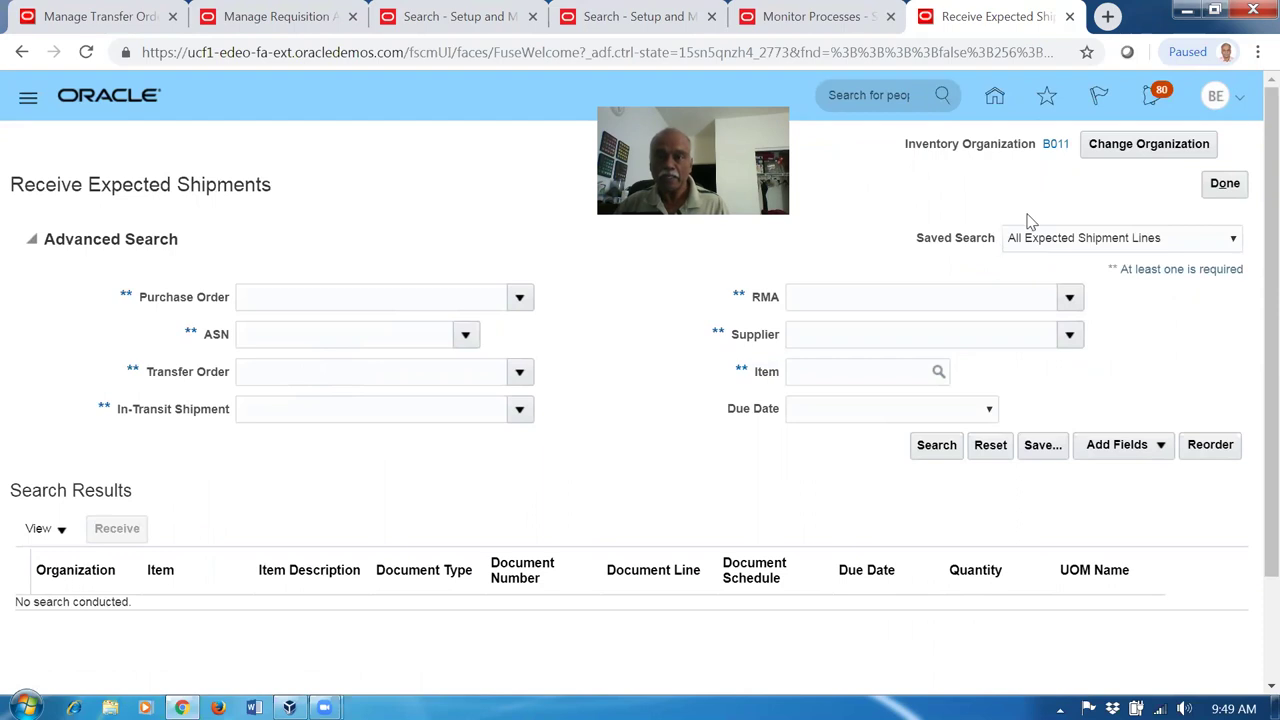
Step: Look over B011's Inventory Management dashboard, and return to the Receive Expected Shipments task
{"action": "left_click", "coordinate": [1224, 183]}
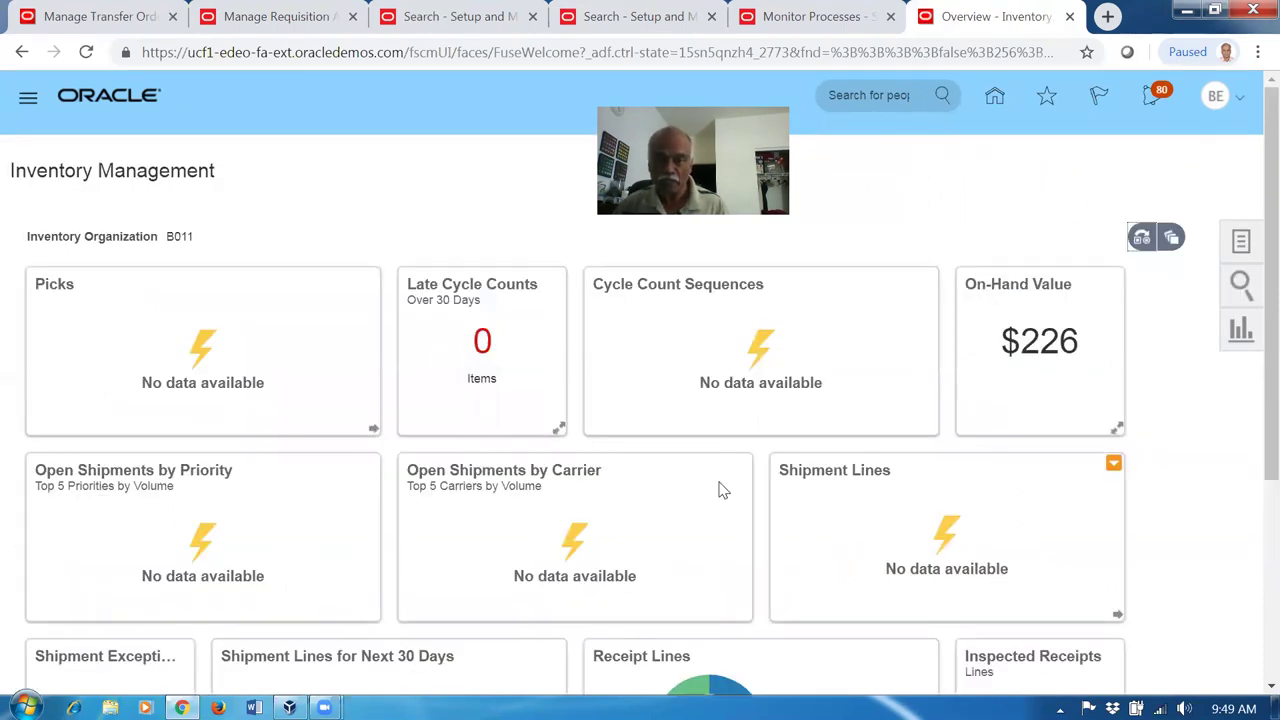
{"action": "scroll", "coordinate": [632, 549], "scroll_direction": "down", "scroll_amount": 1}
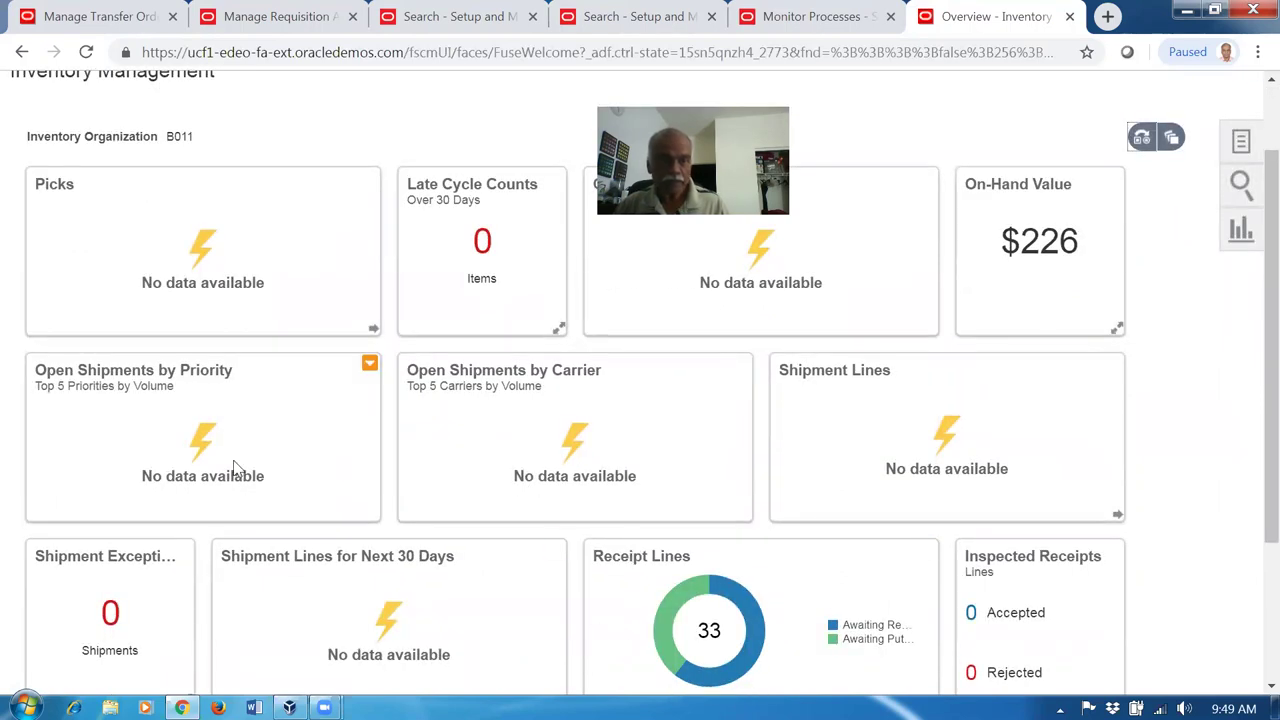
{"action": "scroll", "coordinate": [235, 472], "scroll_direction": "down", "scroll_amount": 2}
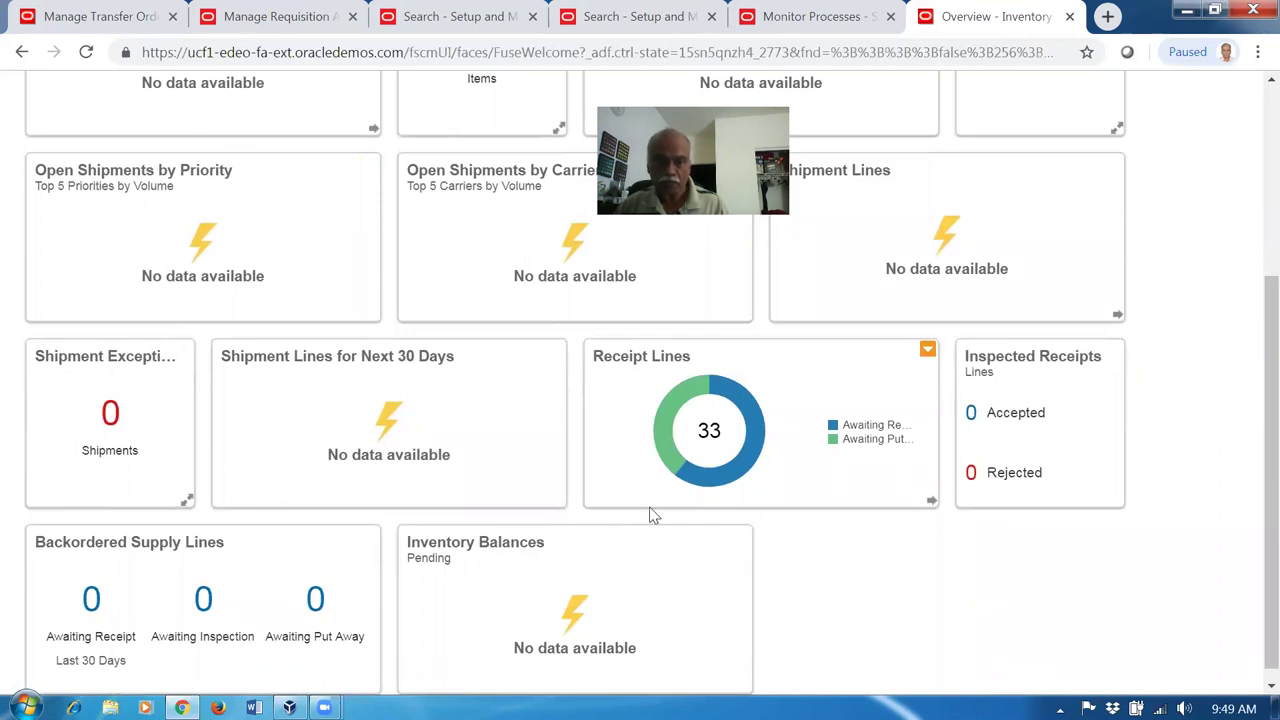
{"action": "scroll", "coordinate": [337, 552], "scroll_direction": "up", "scroll_amount": 3}
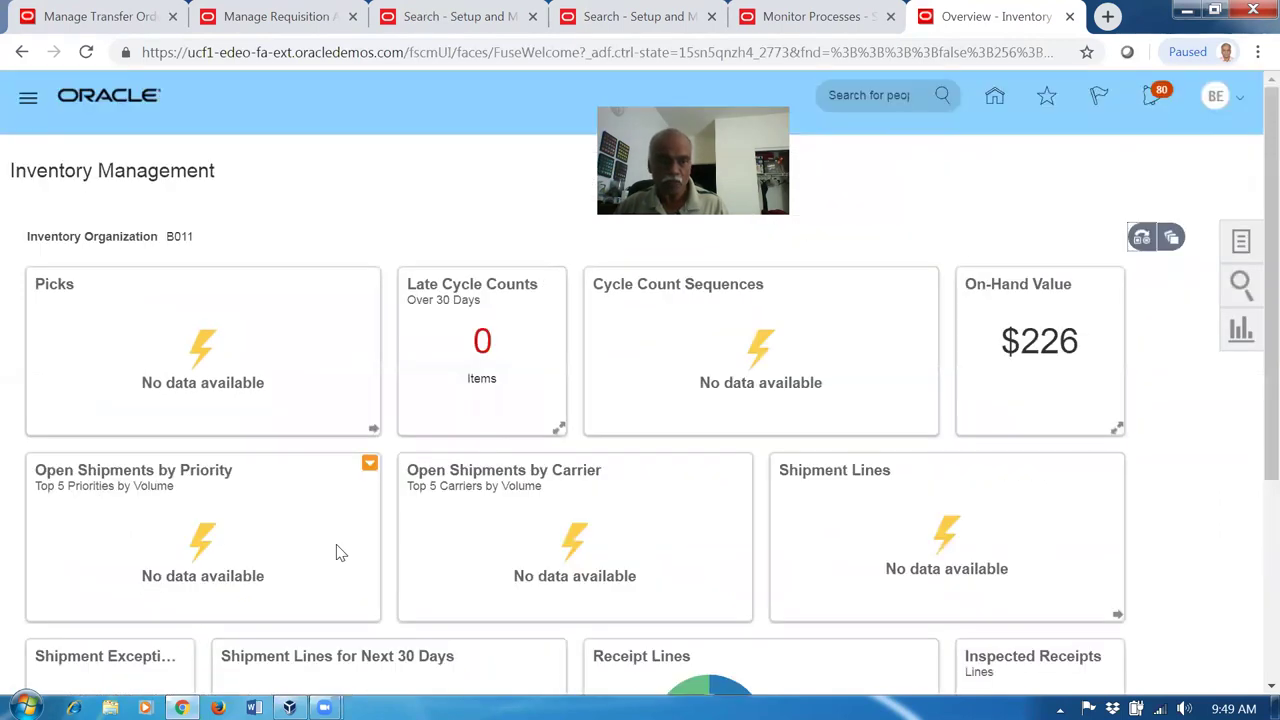
{"action": "left_click", "coordinate": [1240, 243]}
{"action": "left_click", "coordinate": [985, 206]}
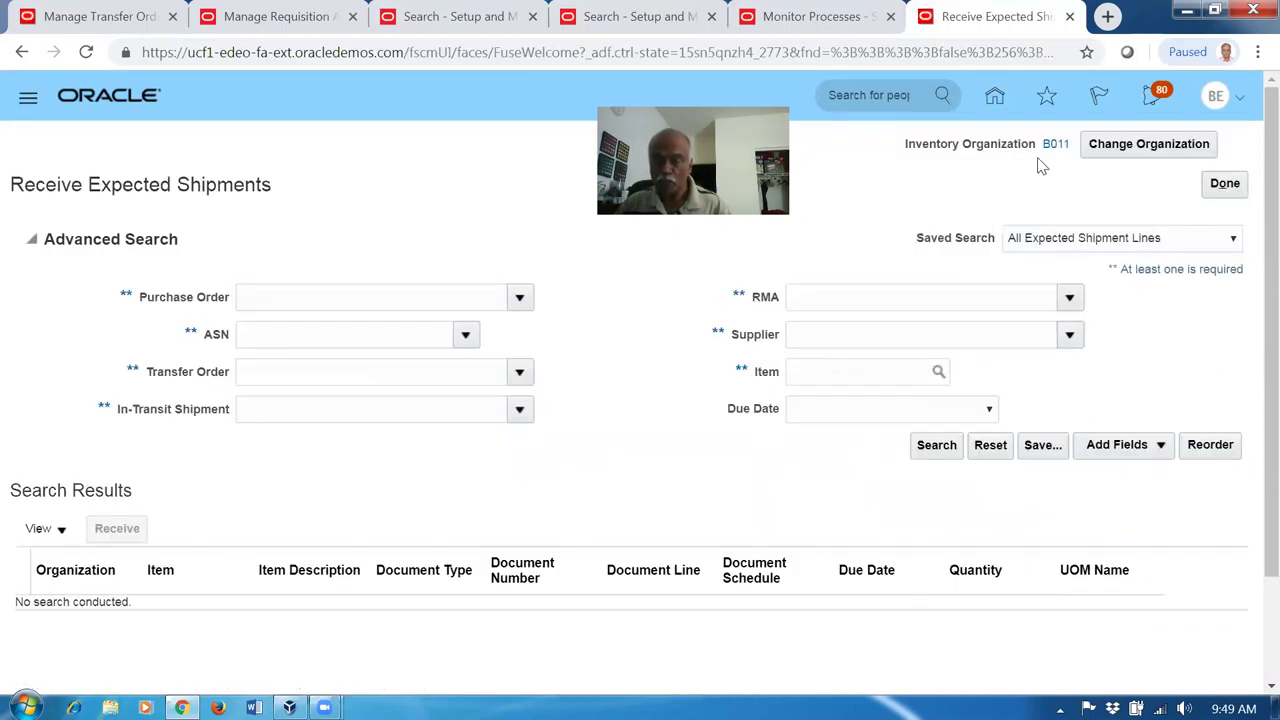
Step: Search B011's expected shipments by the transfer order's number, and compare the line with the order's shipments and receipts
{"action": "left_click", "coordinate": [339, 372]}
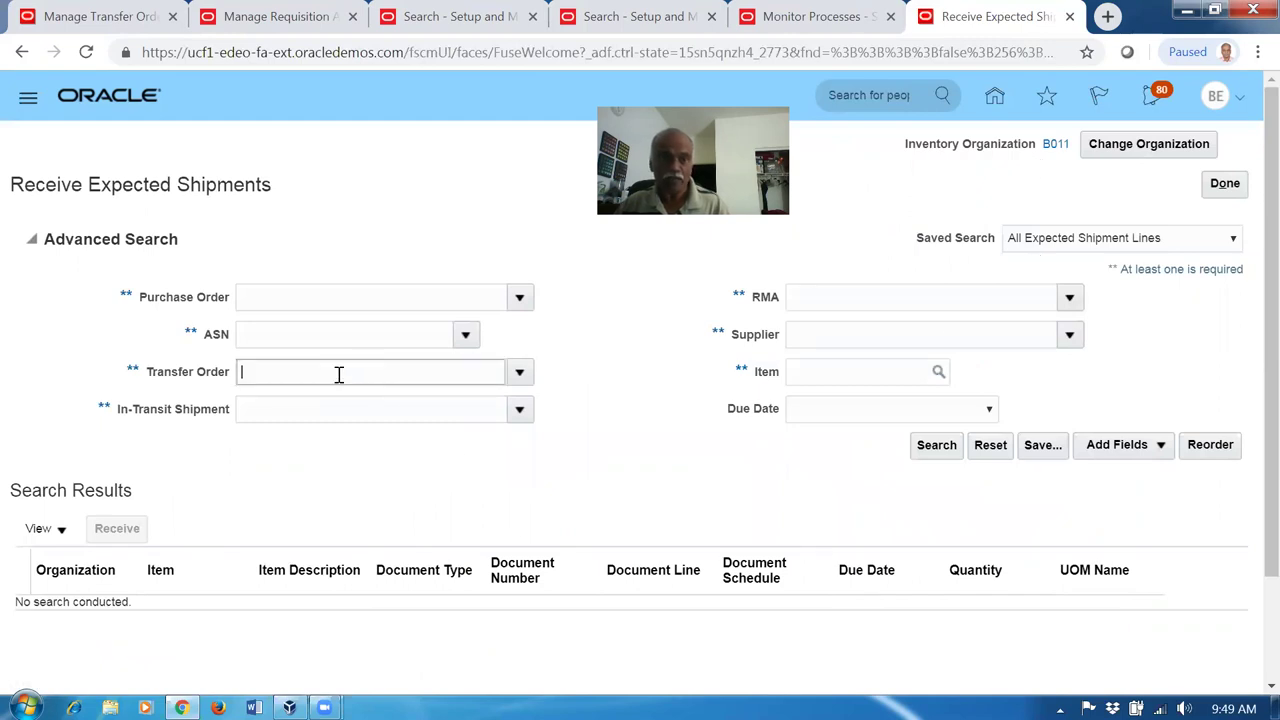
{"action": "key", "text": "ctrl+1"}
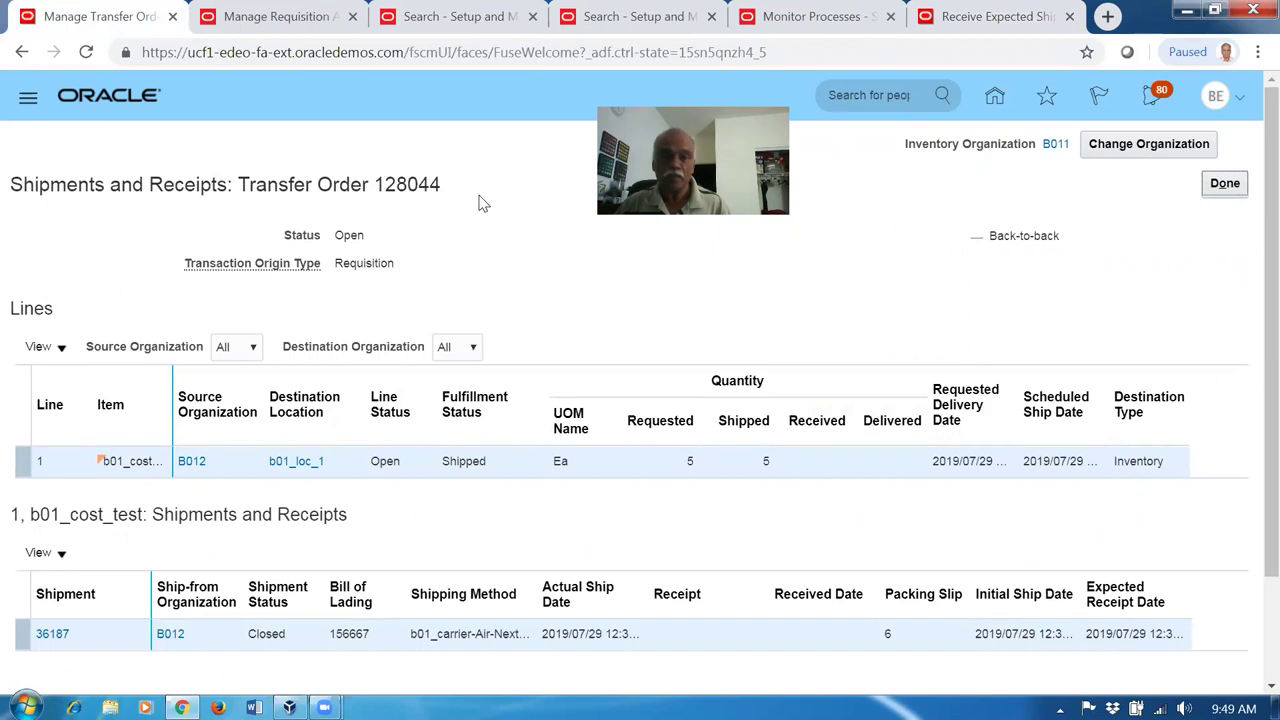
{"action": "key", "text": "ctrl+6"}
{"action": "left_click", "coordinate": [424, 400]}
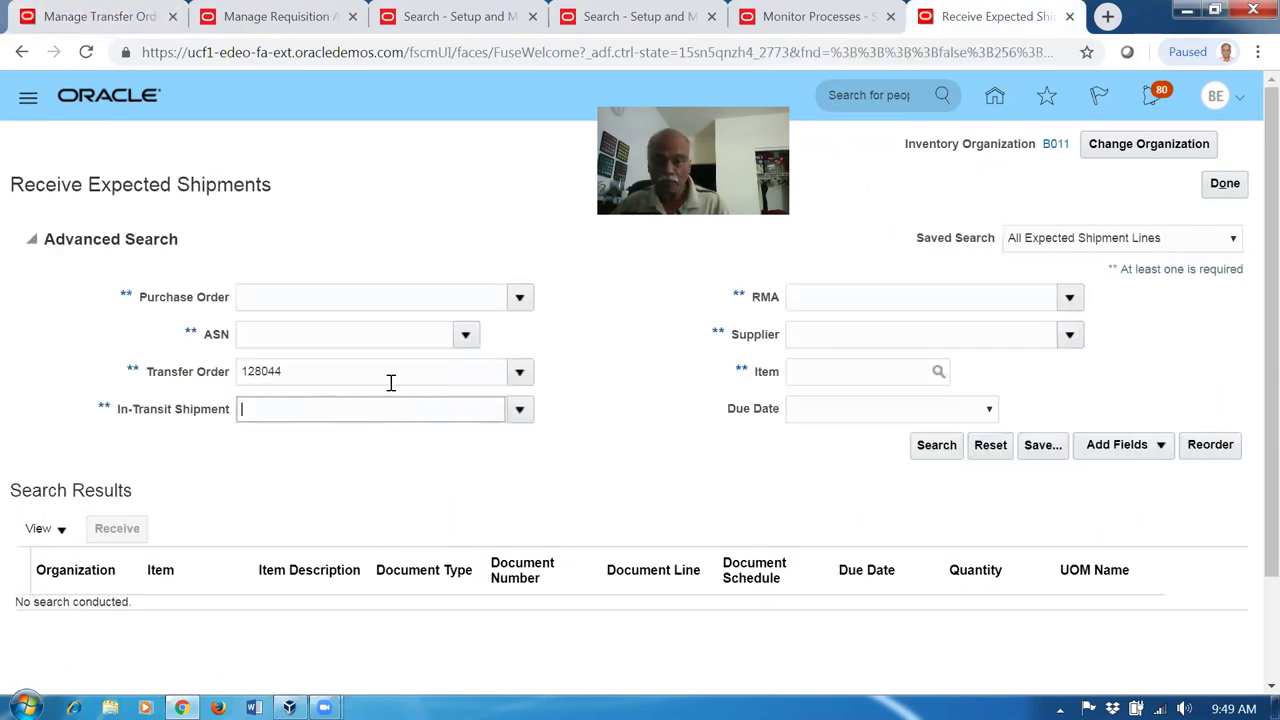
{"action": "left_click", "coordinate": [944, 447]}
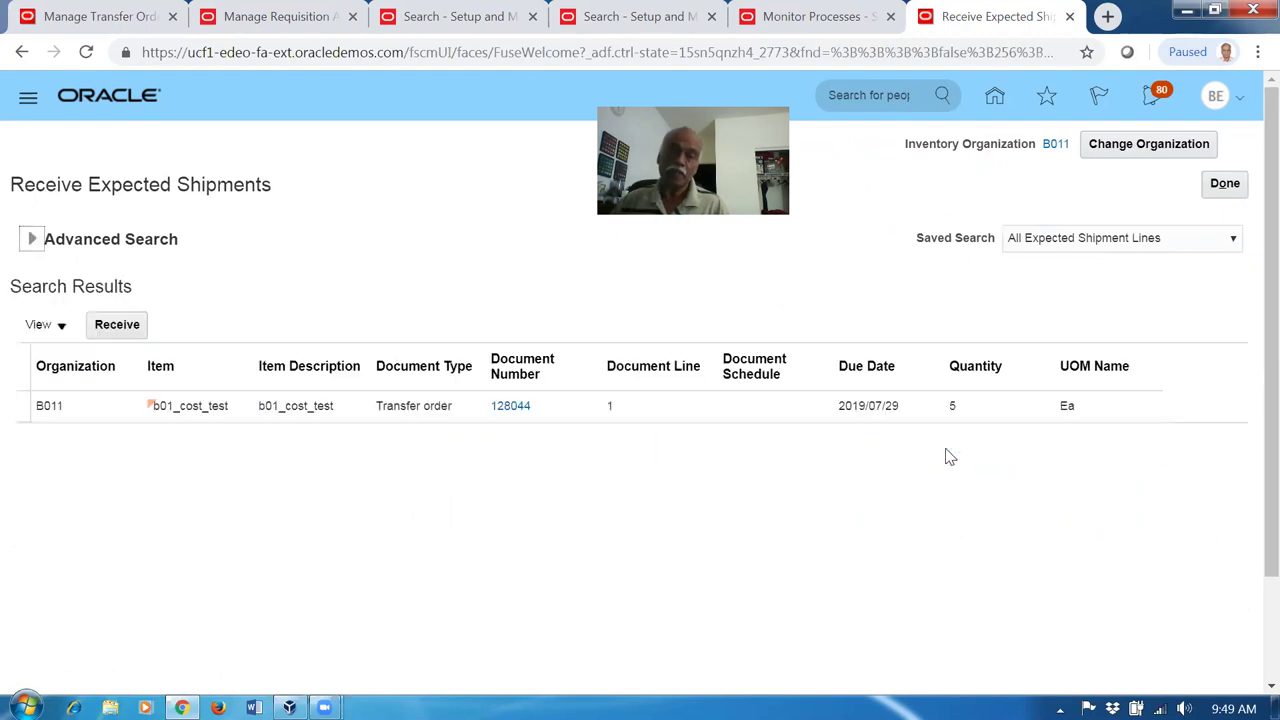
{"action": "left_click", "coordinate": [112, 20]}
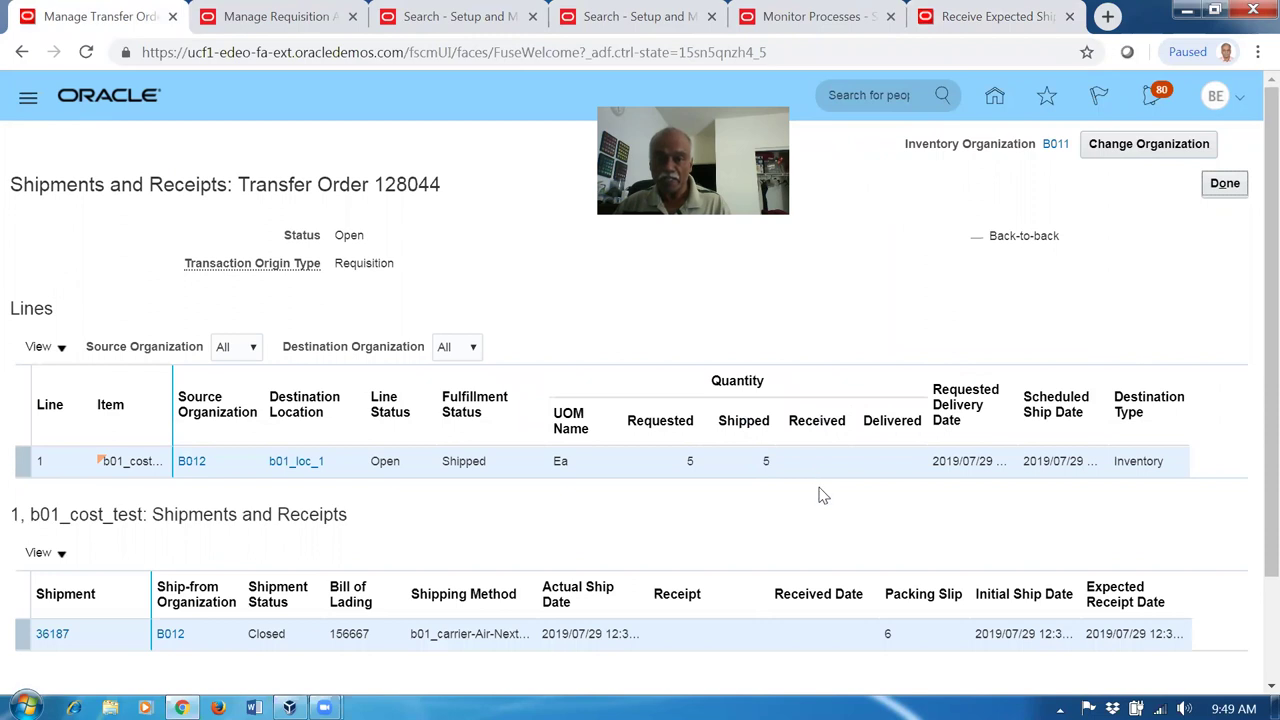
{"action": "left_click", "coordinate": [990, 16]}
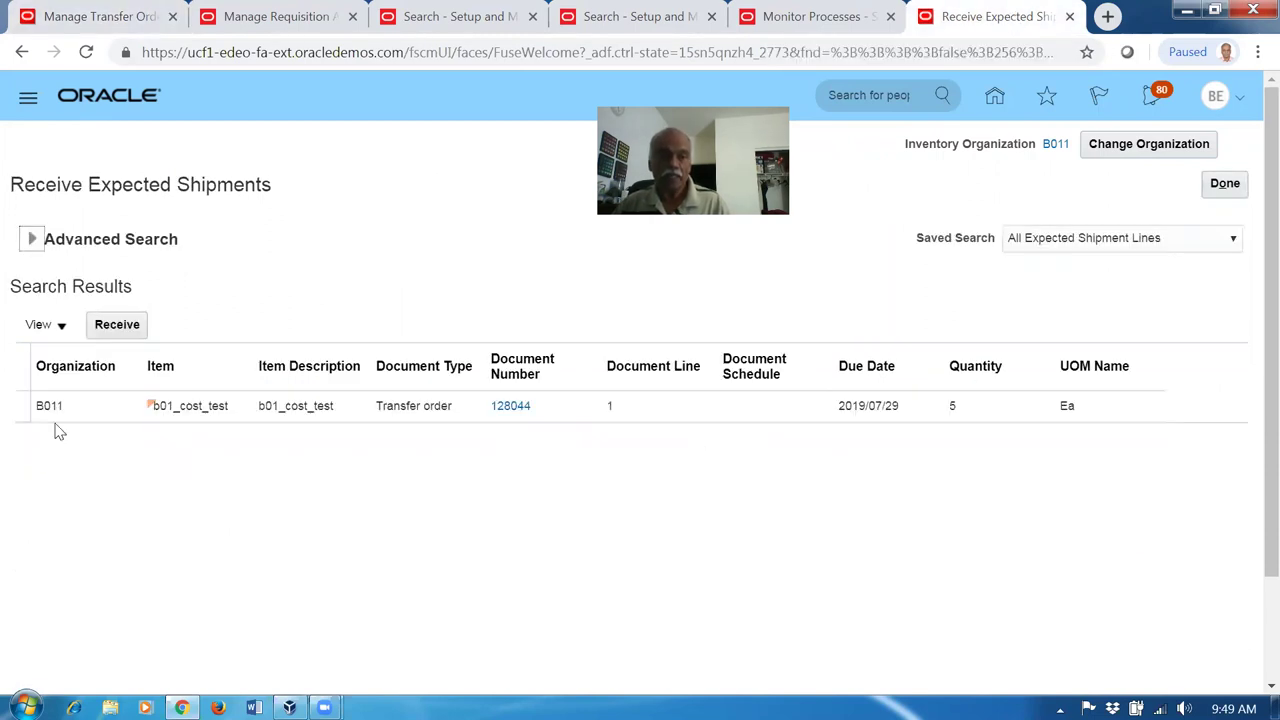
Step: Start receiving the b01_cost_test transfer order line with a quantity of 5 Ea and destination type Receiving, leaving the subinventory blank
{"action": "left_click", "coordinate": [90, 412]}
{"action": "left_click", "coordinate": [117, 325]}
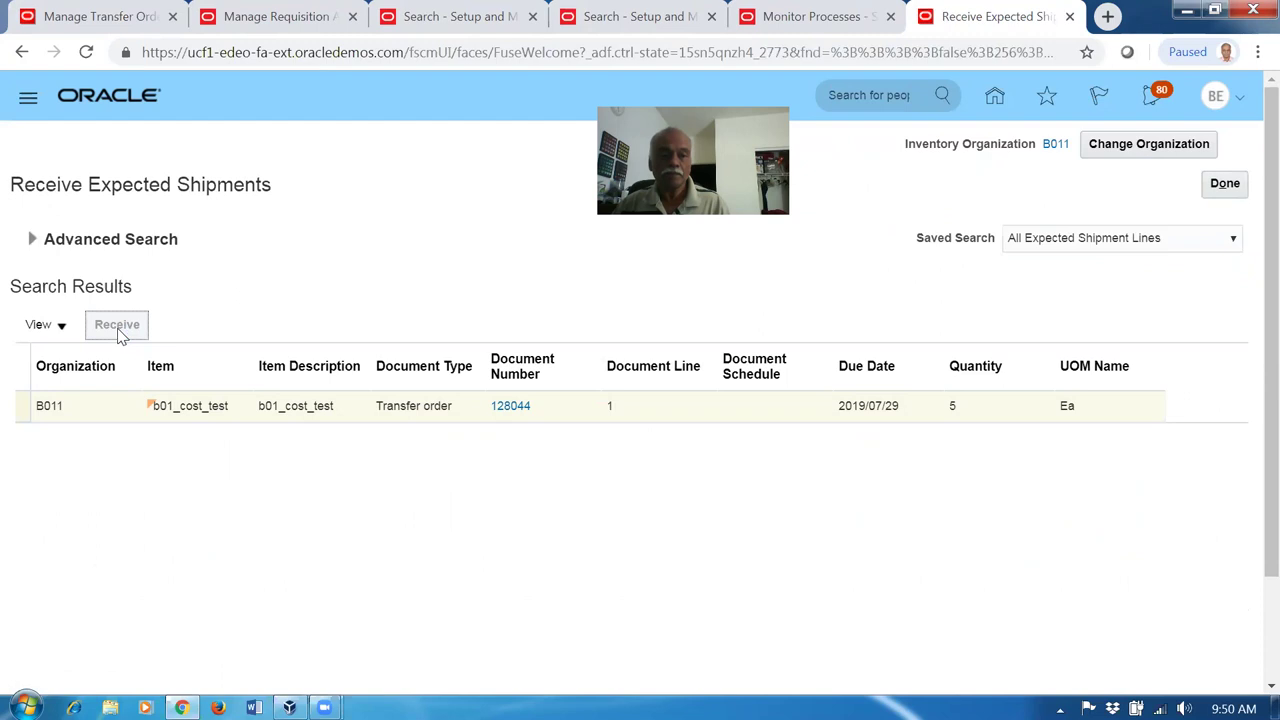
{"action": "left_click", "coordinate": [364, 255]}
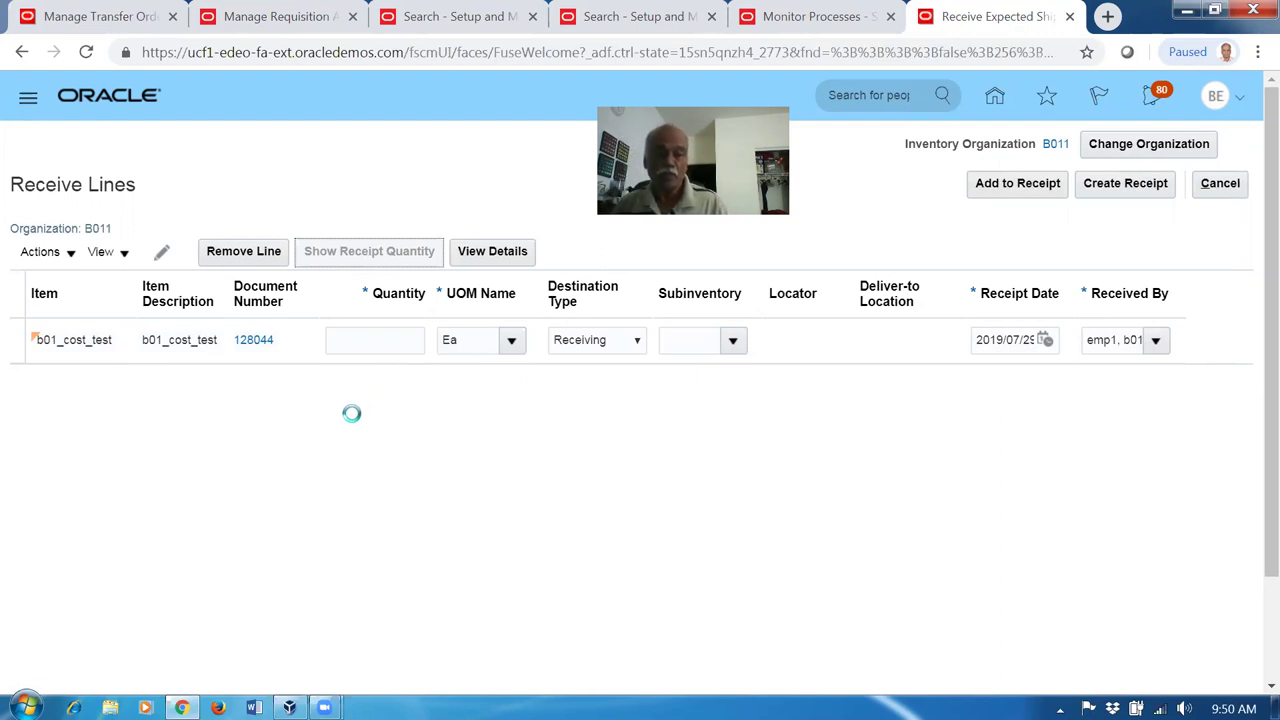
{"action": "left_click", "coordinate": [248, 342]}
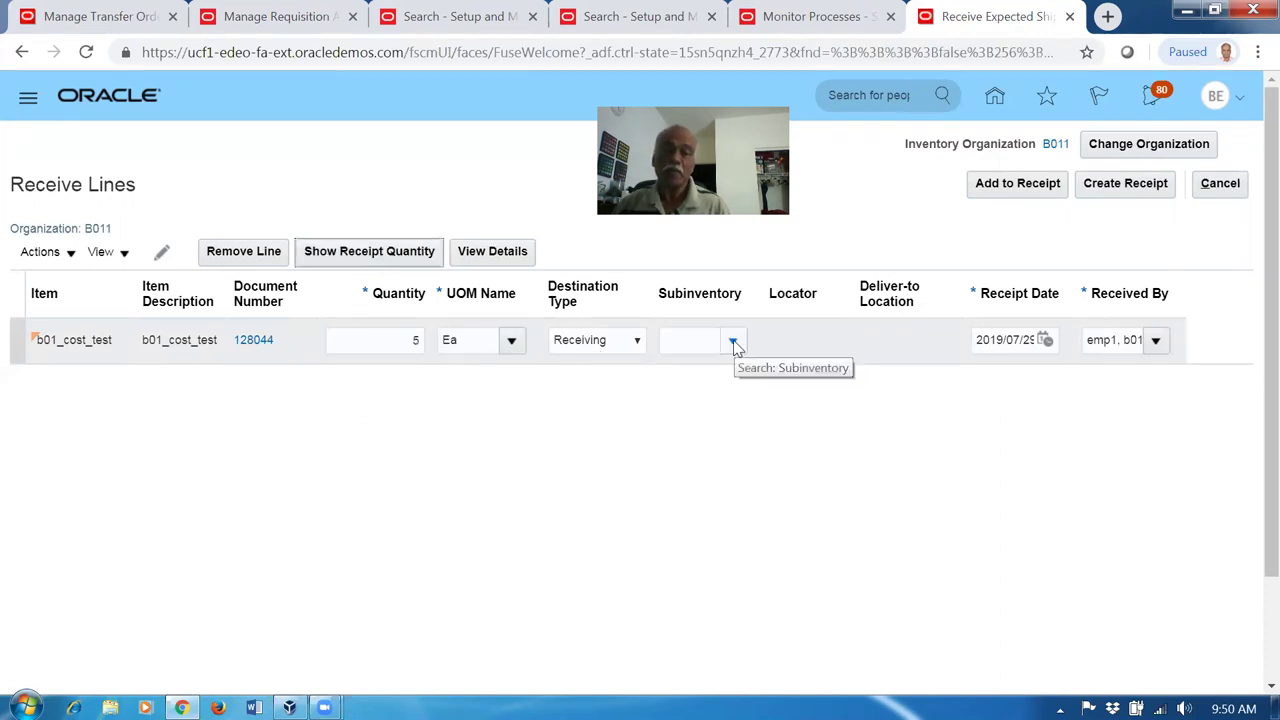
{"action": "left_click", "coordinate": [733, 343]}
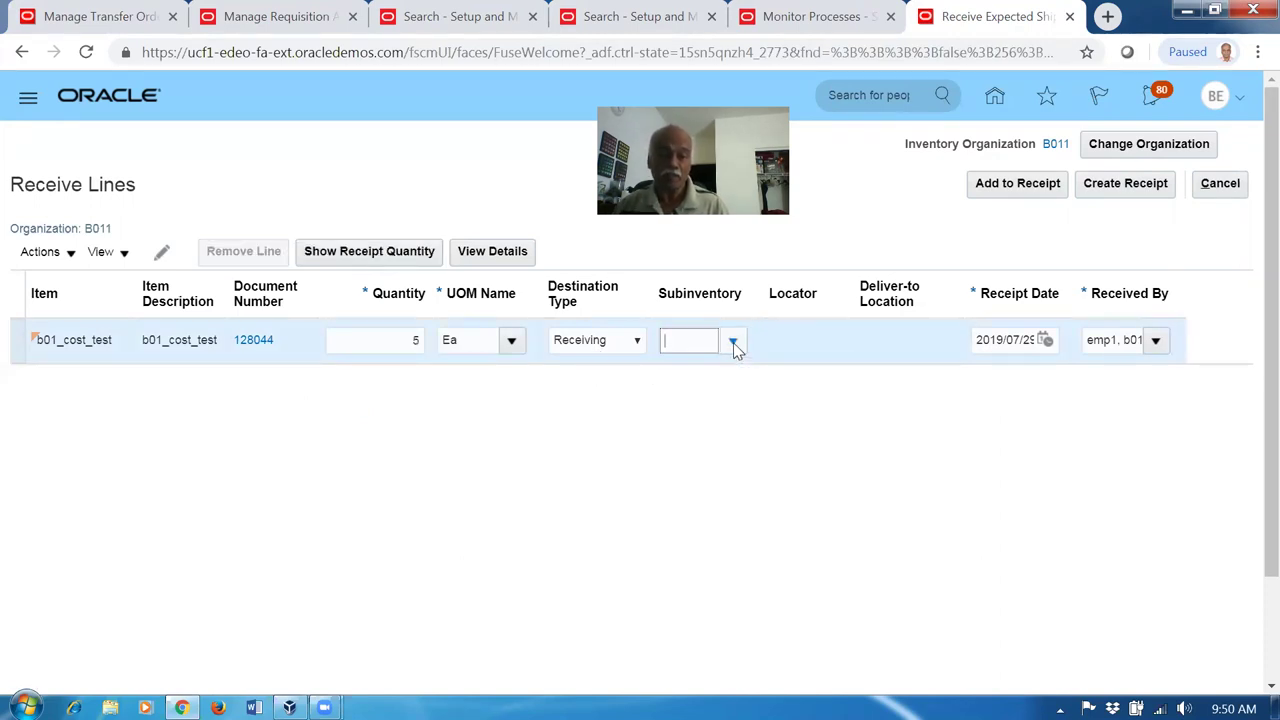
{"action": "left_click", "coordinate": [716, 498]}
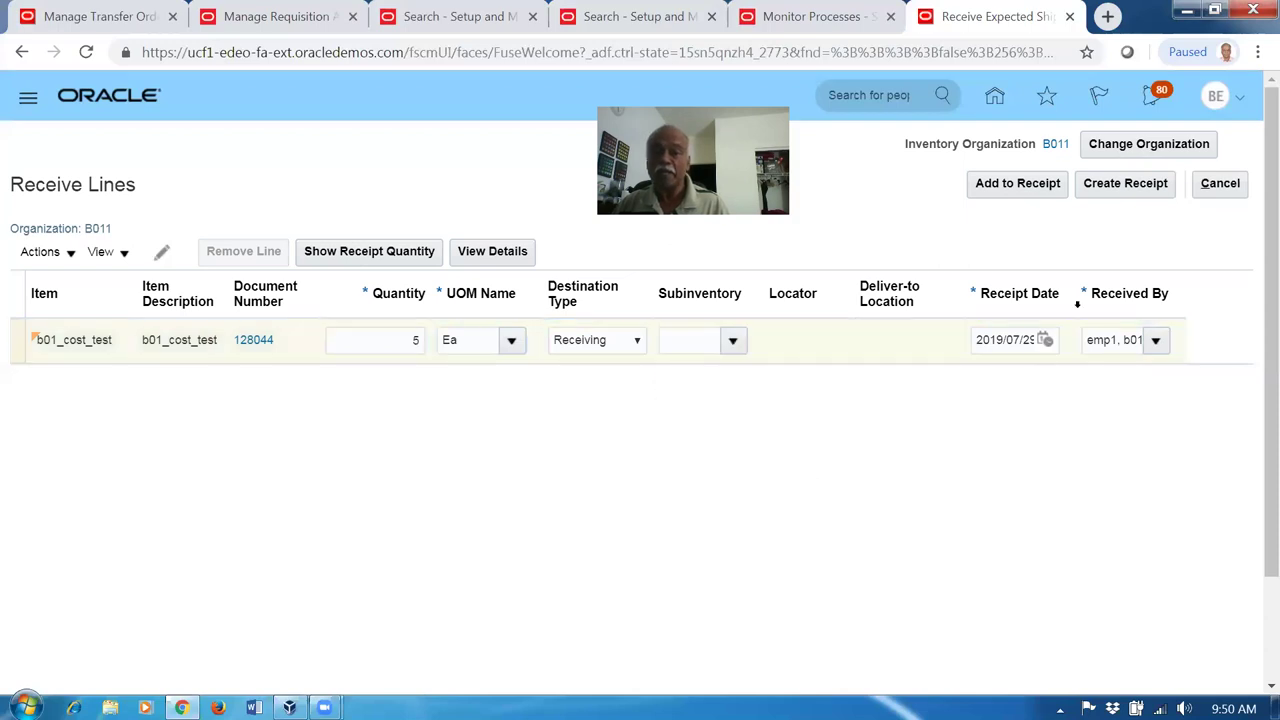
Step: Create and submit the receipt with packing slip 123, 5 supplier packing units, waybill 456 and bill of lading 789
{"action": "left_click", "coordinate": [1135, 188]}
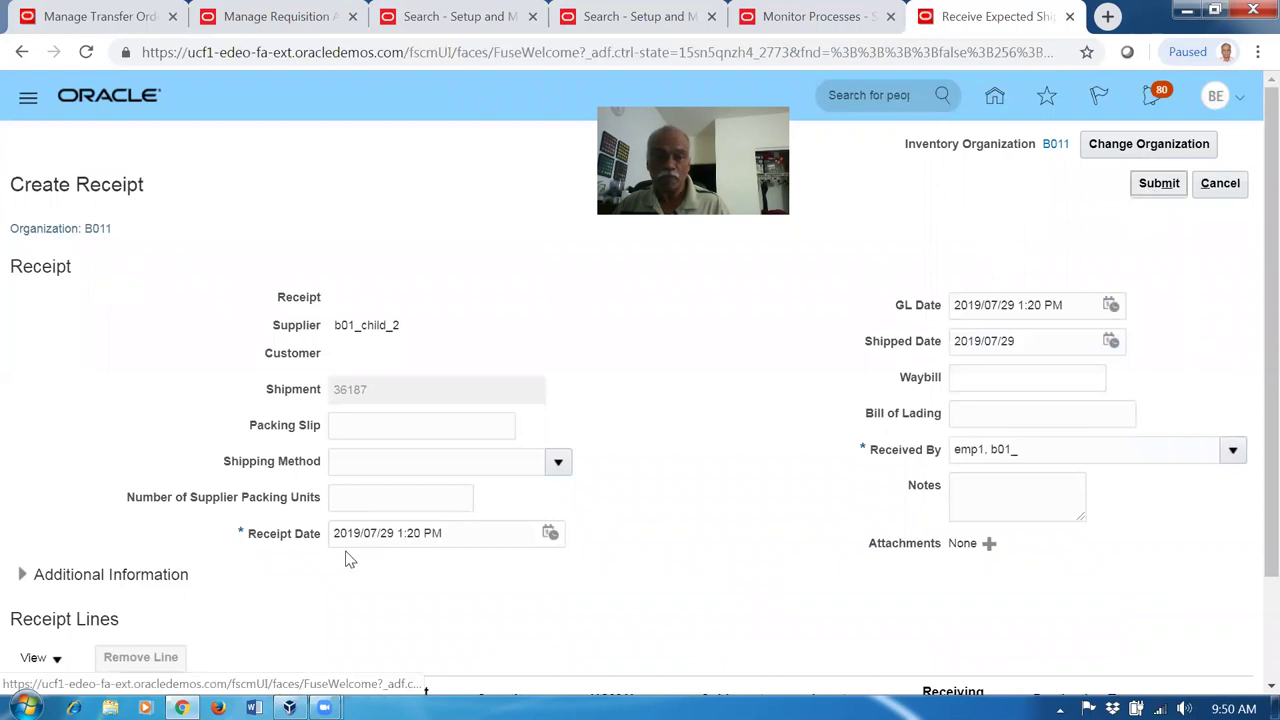
{"action": "left_click", "coordinate": [403, 432]}
{"action": "left_click", "coordinate": [398, 500]}
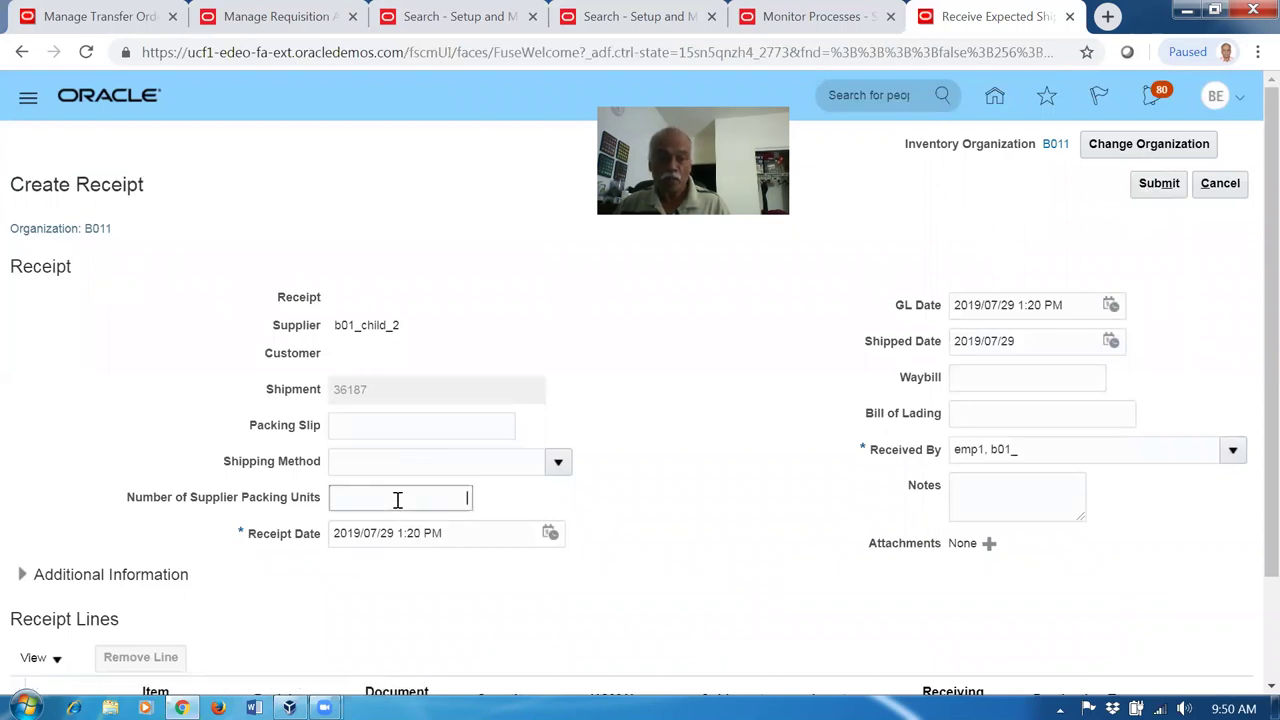
{"action": "type", "text": "5"}
{"action": "left_click", "coordinate": [363, 431]}
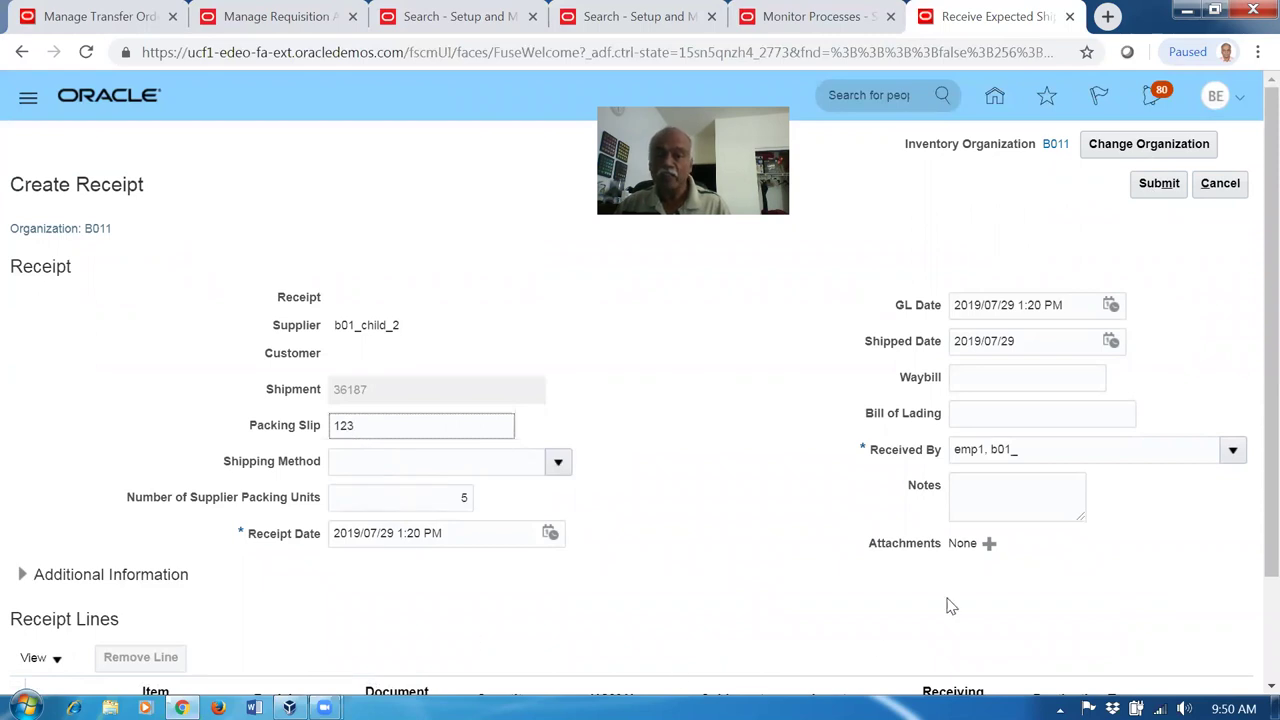
{"action": "left_click", "coordinate": [1000, 378]}
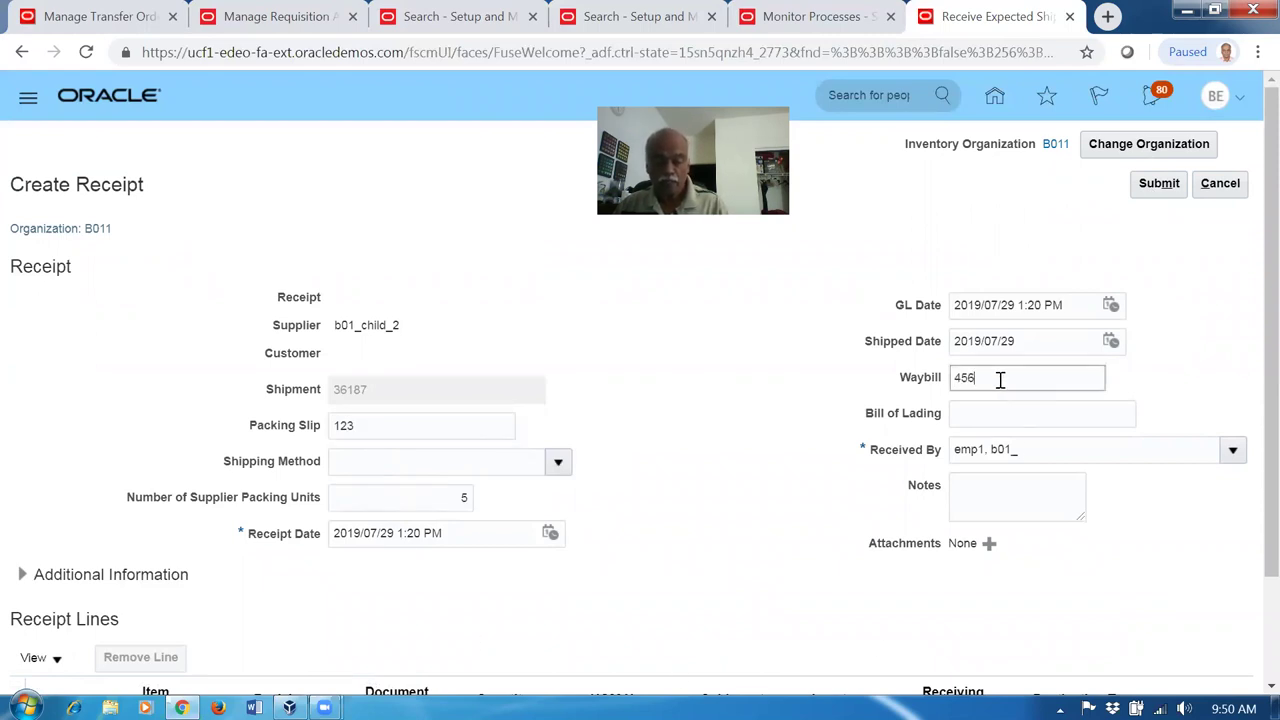
{"action": "left_click", "coordinate": [998, 410]}
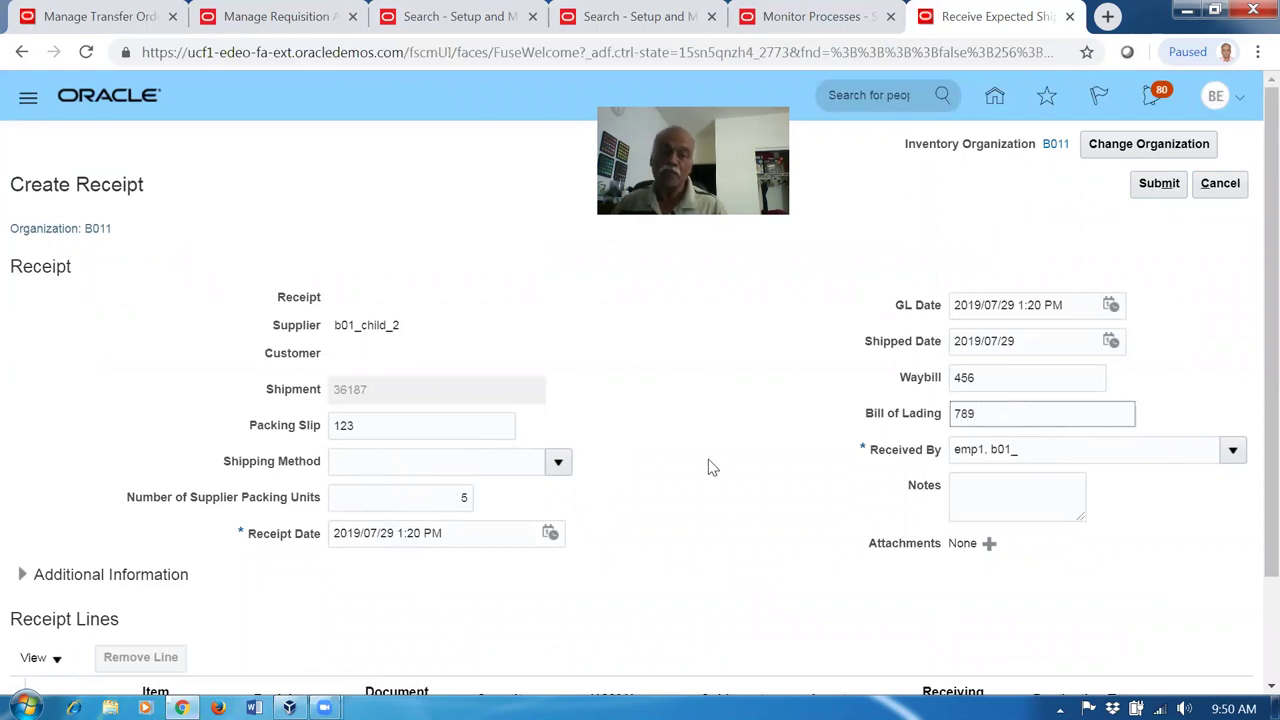
{"action": "left_click", "coordinate": [1156, 184]}
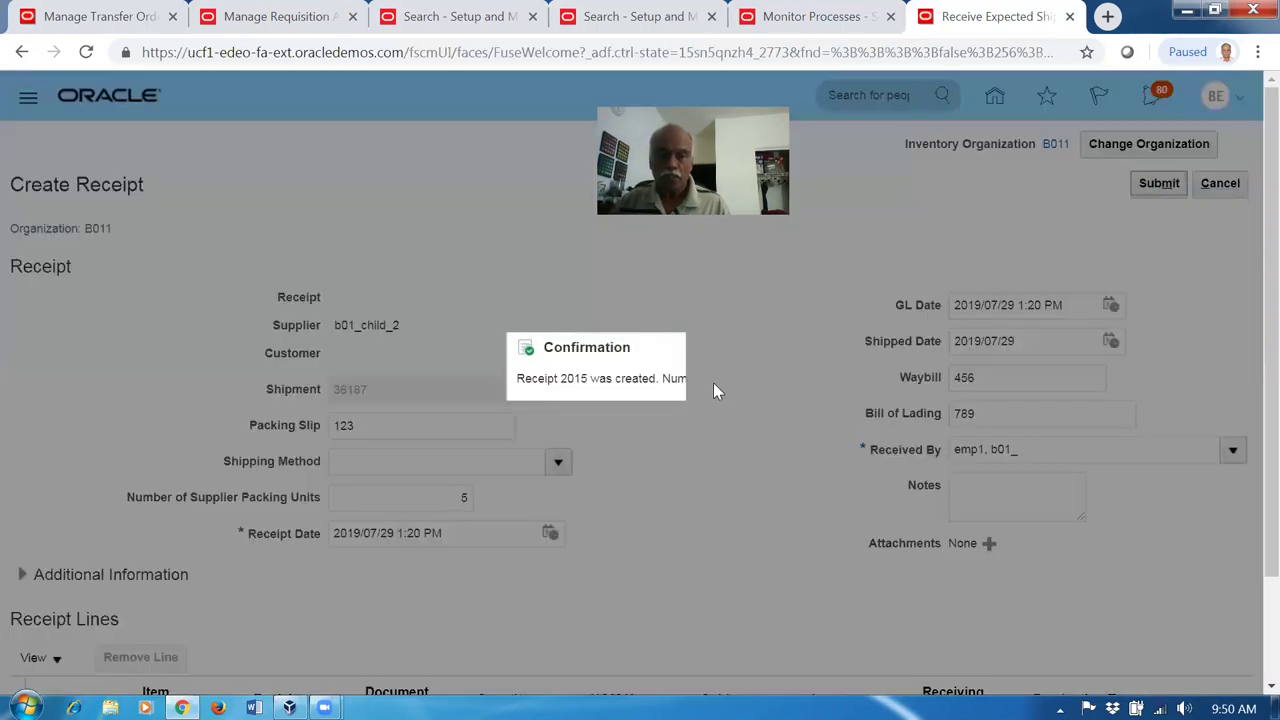
{"action": "left_click", "coordinate": [746, 409]}
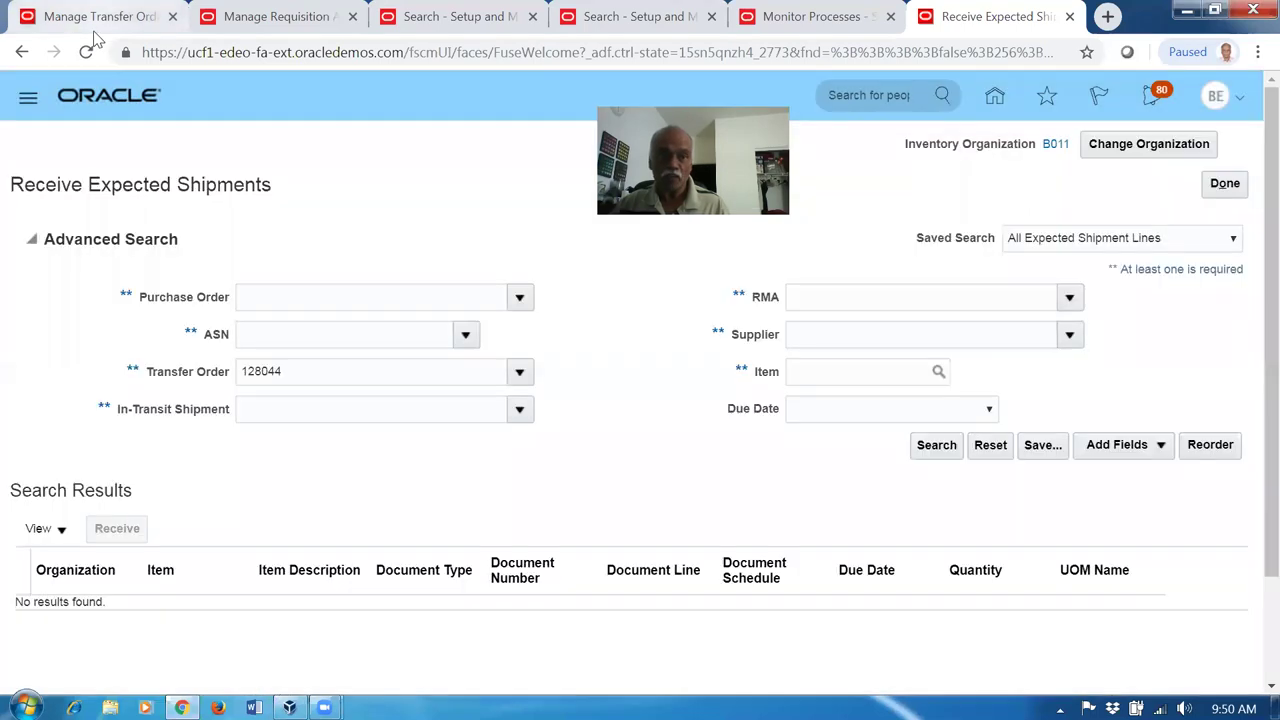
Step: Reload the transfer order's shipments and receipts, and check its received quantity and receipt number
{"action": "left_click", "coordinate": [93, 30]}
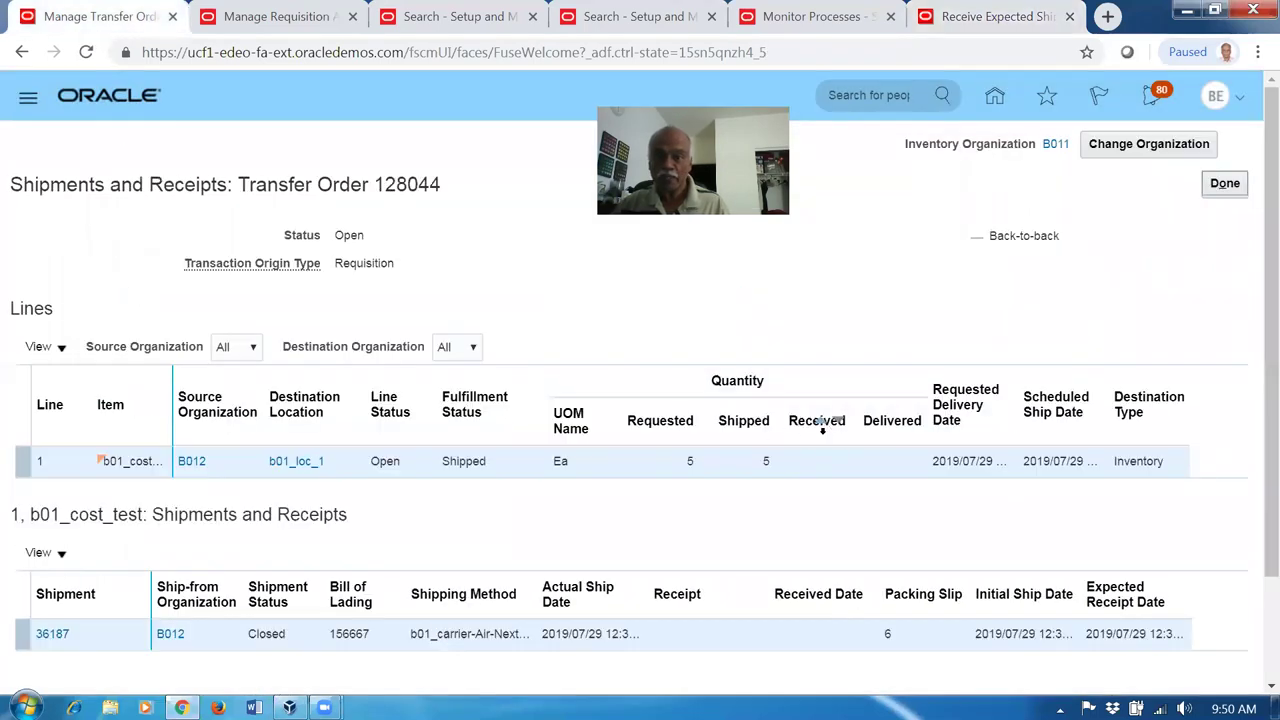
{"action": "left_click", "coordinate": [1225, 186]}
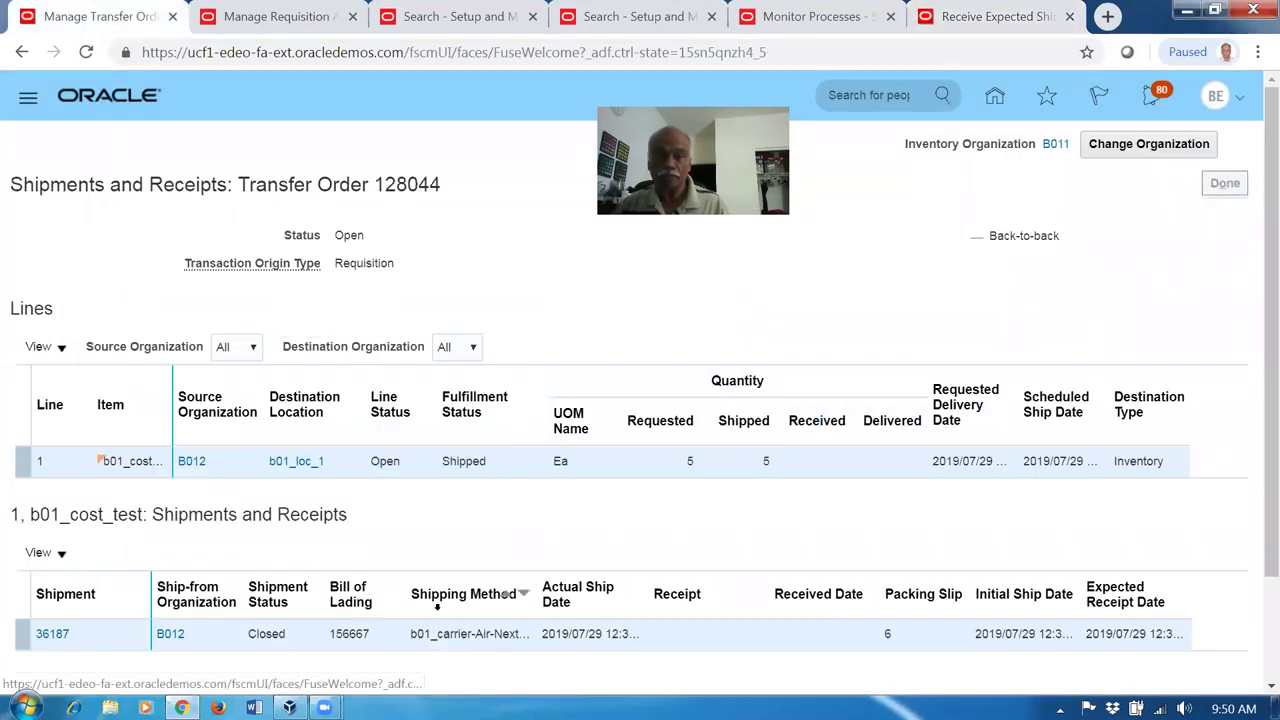
{"action": "left_click", "coordinate": [995, 188]}
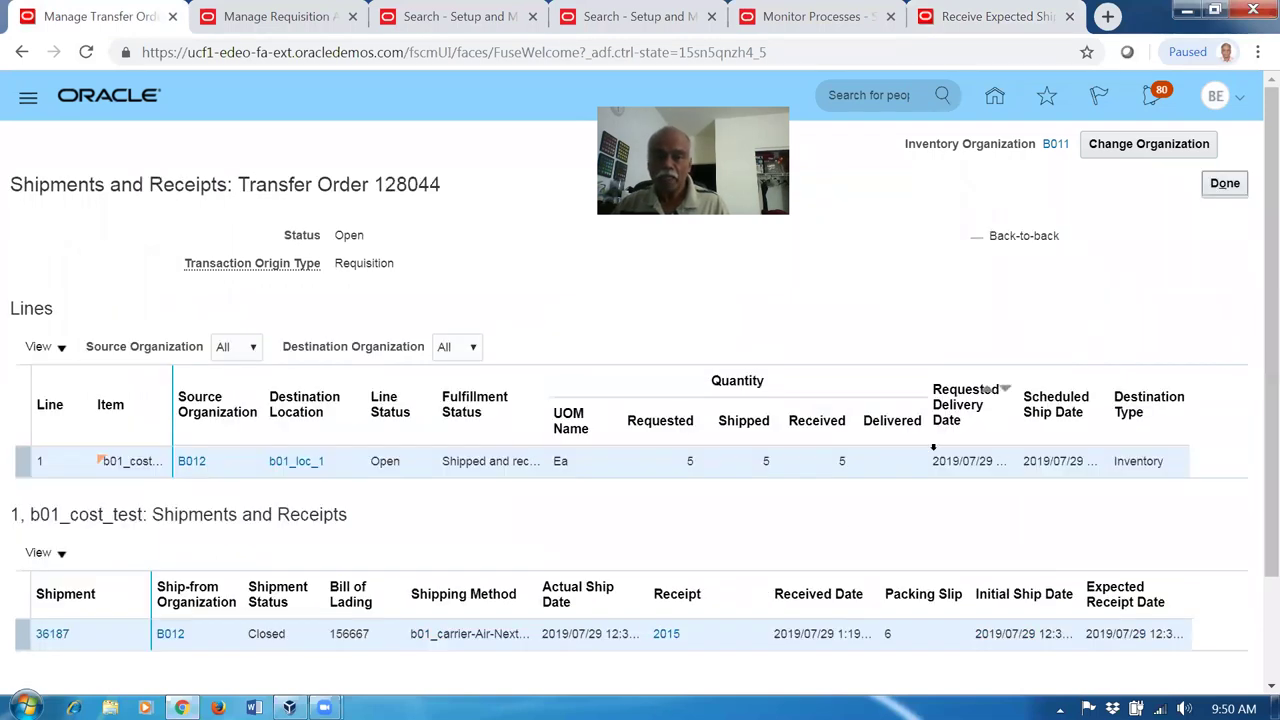
Step: Leave Receive Expected Shipments, open the Put Away Receipts task for B011, and search for receipt 2015
{"action": "left_click", "coordinate": [990, 16]}
{"action": "left_click", "coordinate": [1218, 186]}
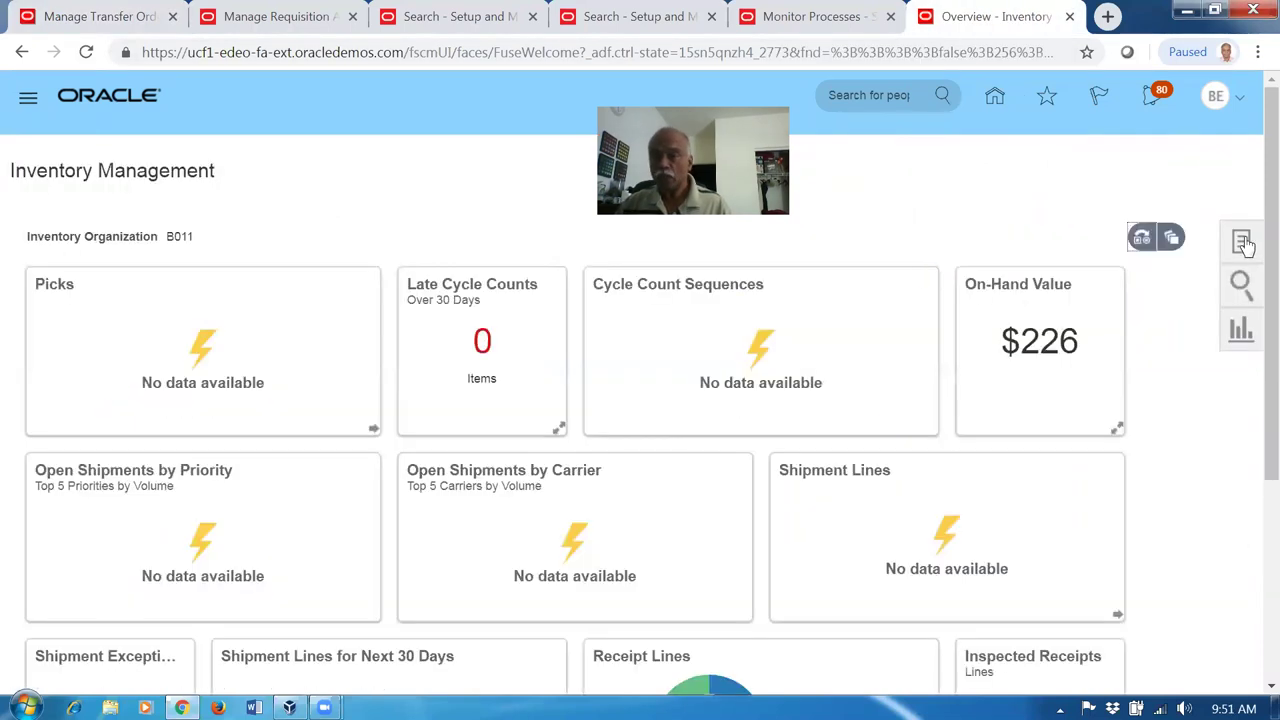
{"action": "left_click", "coordinate": [1242, 244]}
{"action": "left_click", "coordinate": [922, 372]}
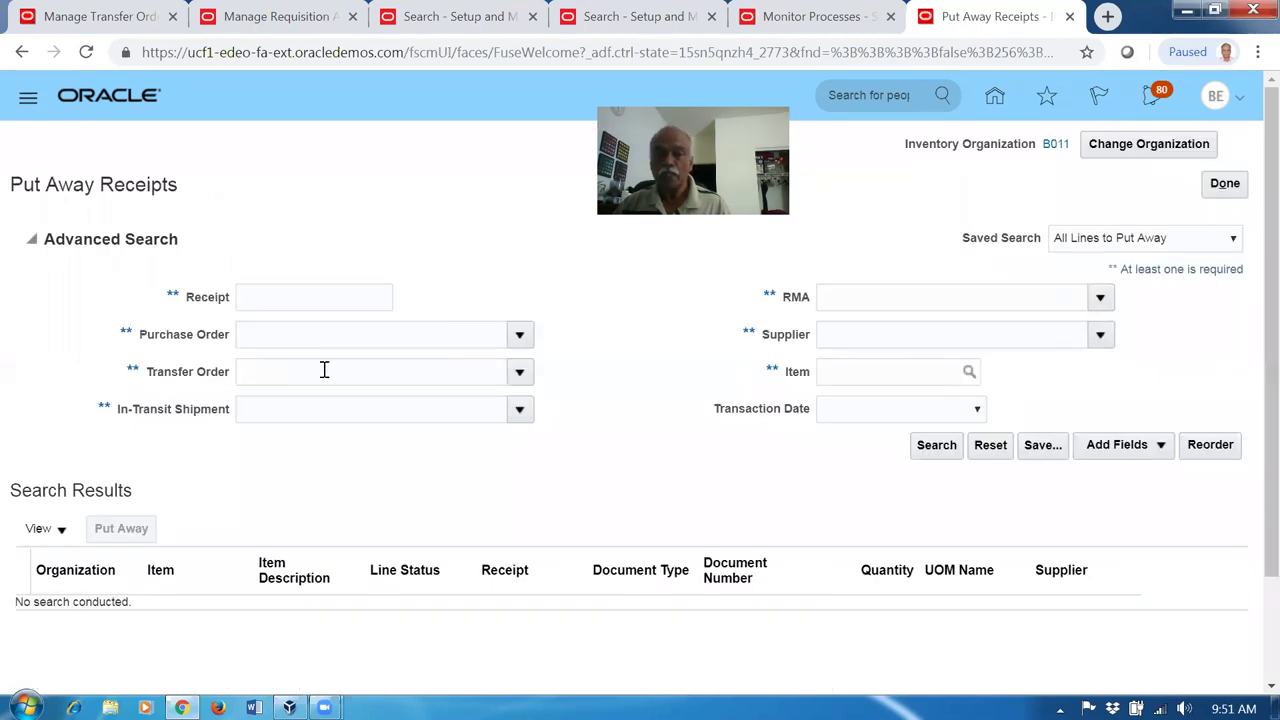
{"action": "left_click", "coordinate": [297, 296]}
{"action": "type", "text": "2015"}
{"action": "key", "text": "Tab"}
{"action": "left_click", "coordinate": [934, 451]}
Step: Put away receipt 2015's b01_cost_test line with 5 Ea to Inventory in B011's FGS subinventory, and submit it
{"action": "left_click", "coordinate": [14, 406]}
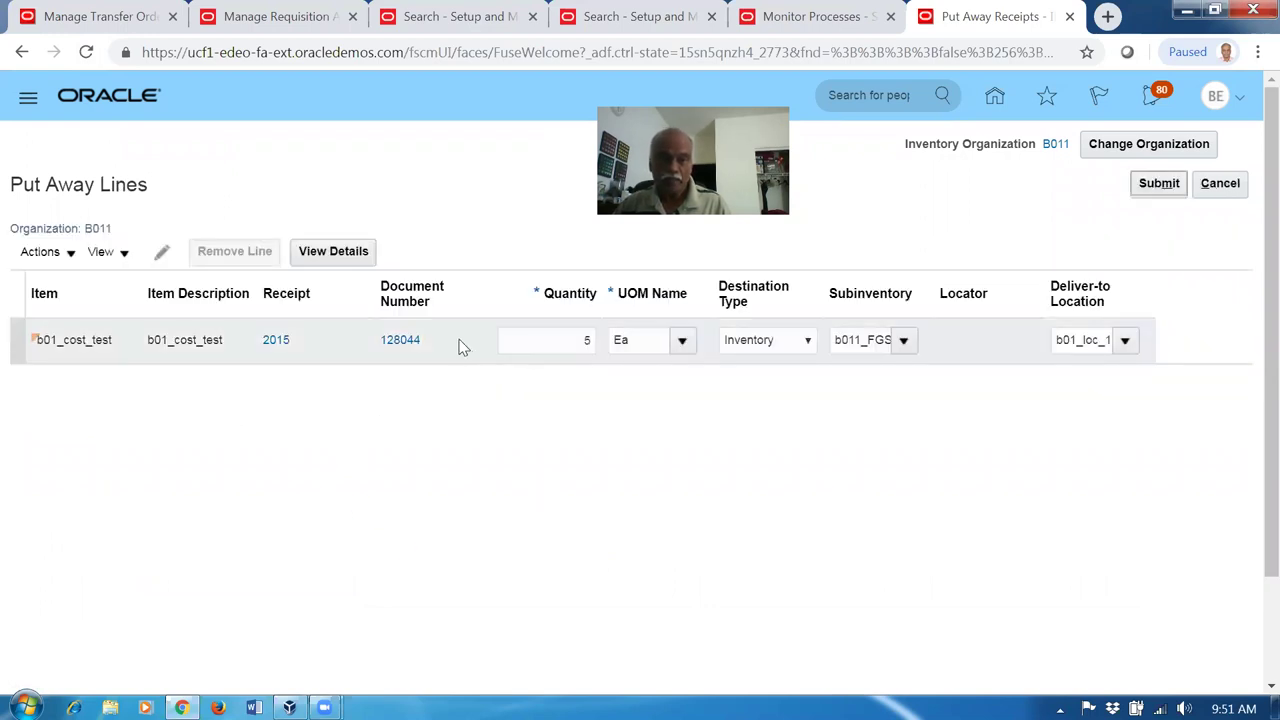
{"action": "left_click", "coordinate": [1158, 186]}
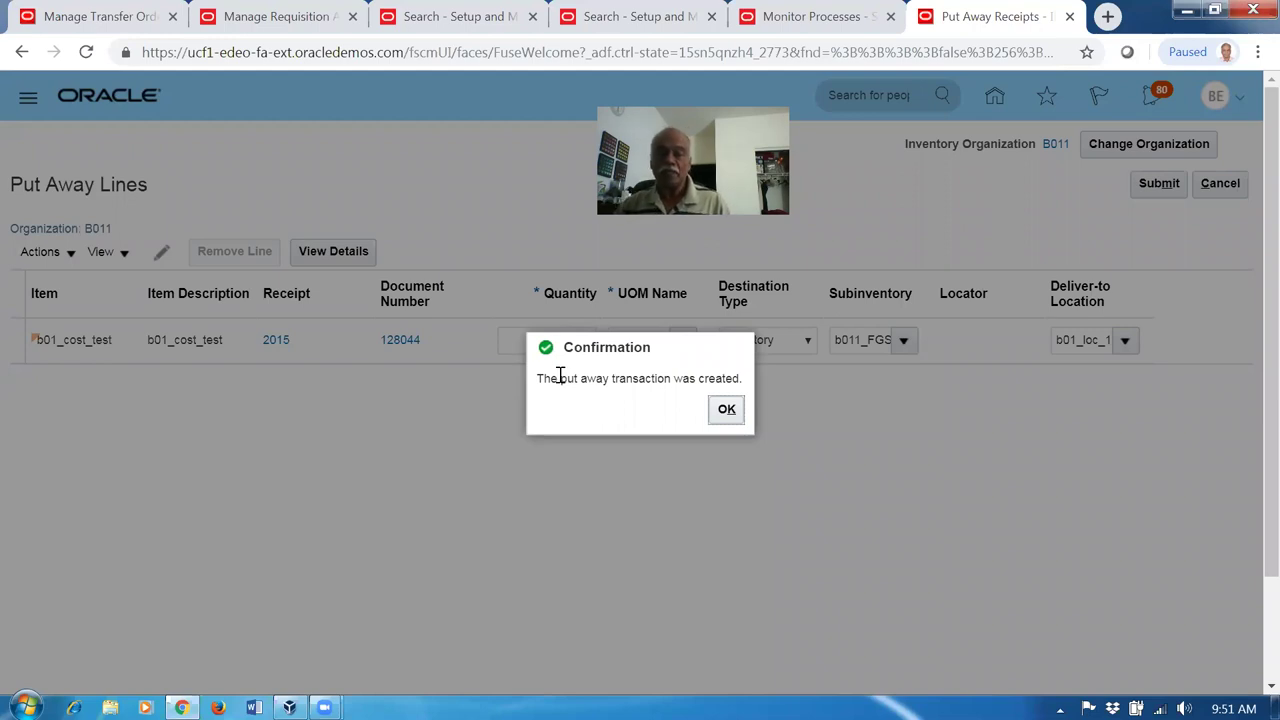
{"action": "left_click", "coordinate": [726, 411]}
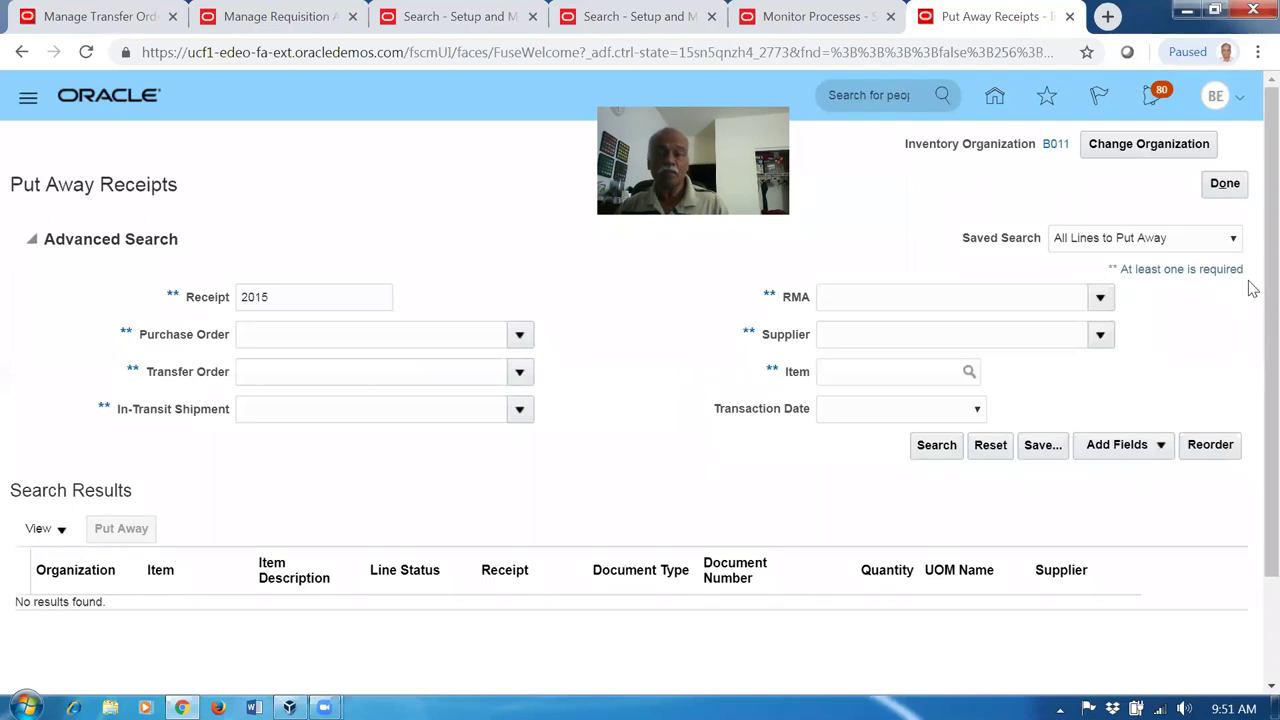
Step: Leave Put Away Receipts and open the Manage Item Quantities task from B011's Inventory tasks
{"action": "left_click", "coordinate": [1231, 186]}
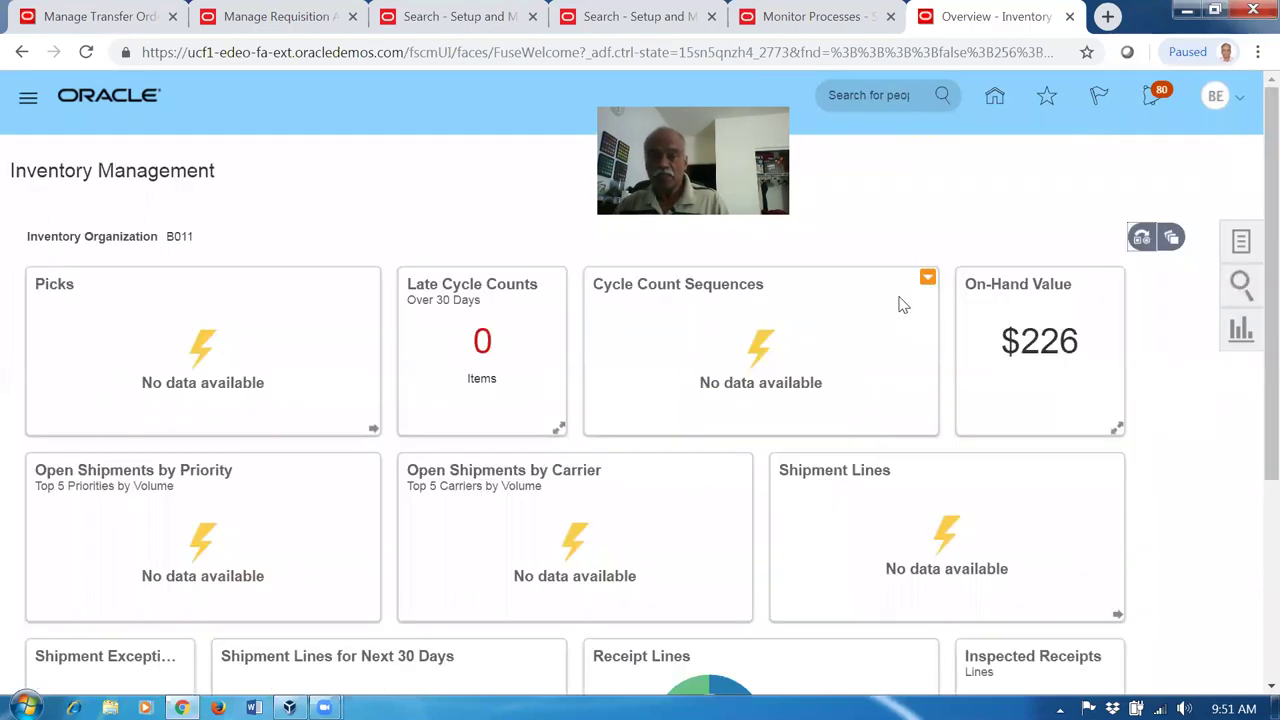
{"action": "left_click", "coordinate": [1242, 248]}
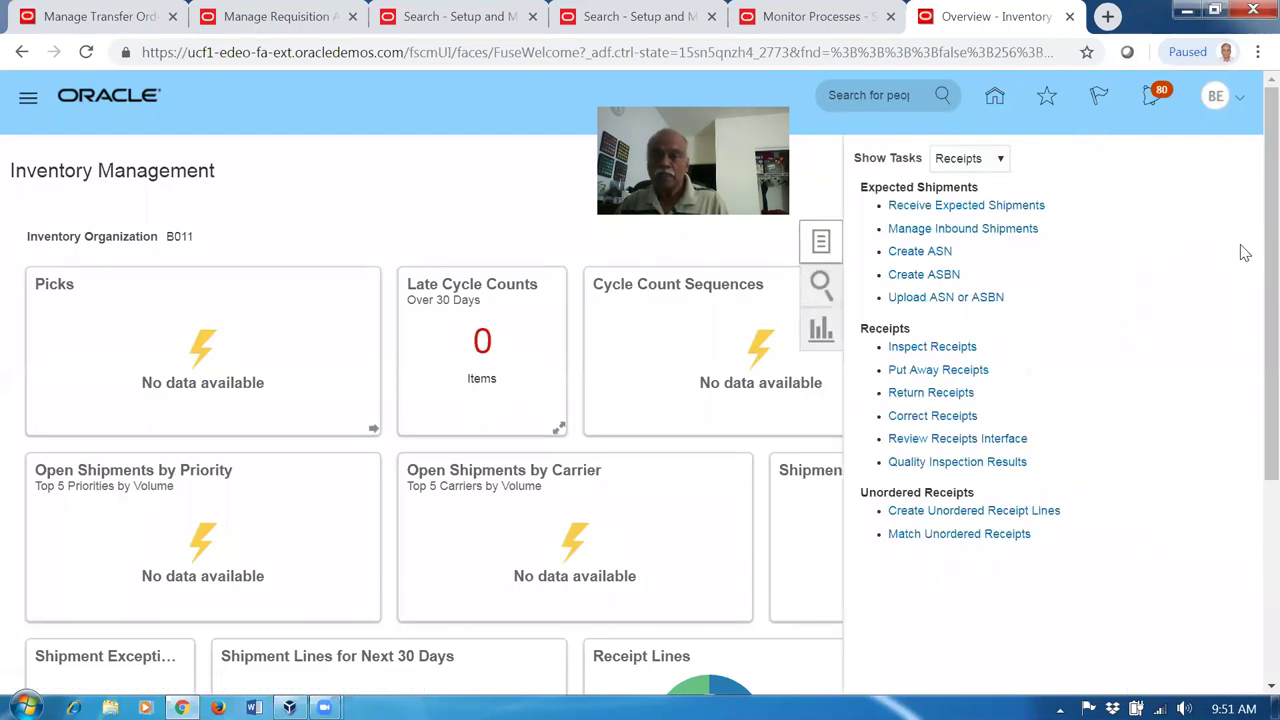
{"action": "left_click", "coordinate": [996, 158]}
{"action": "left_click", "coordinate": [962, 181]}
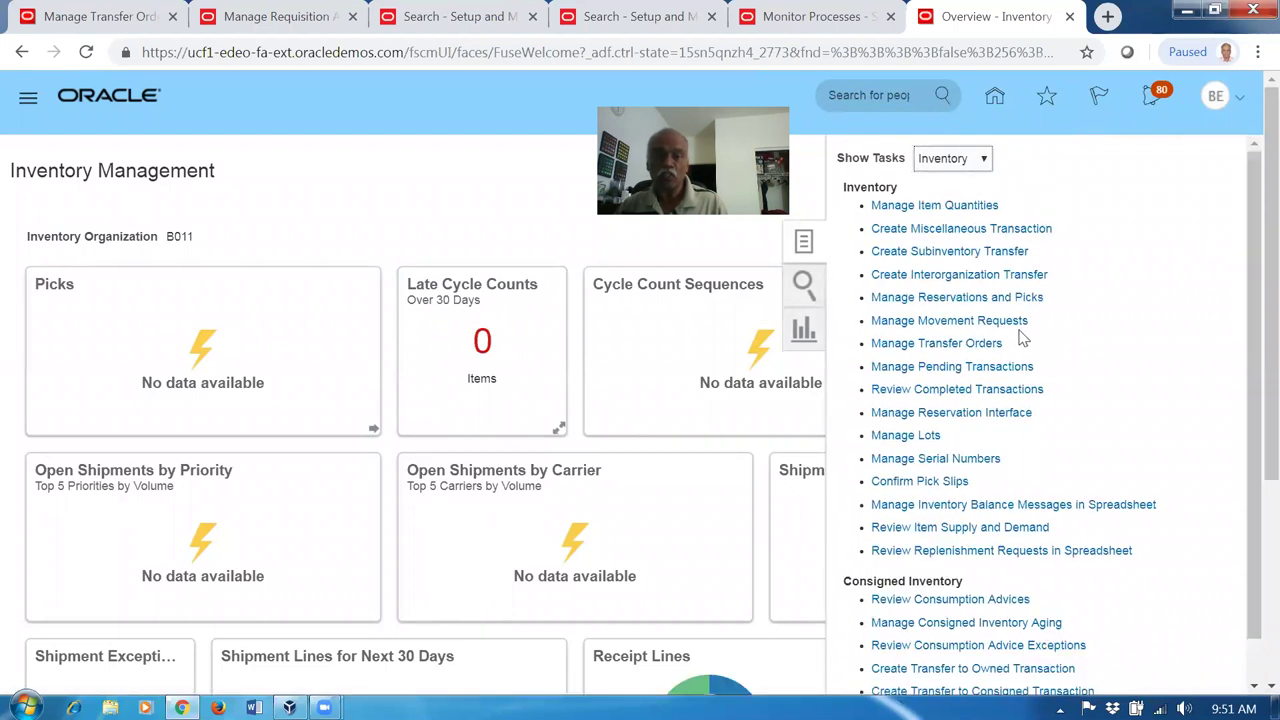
{"action": "left_click", "coordinate": [930, 207]}
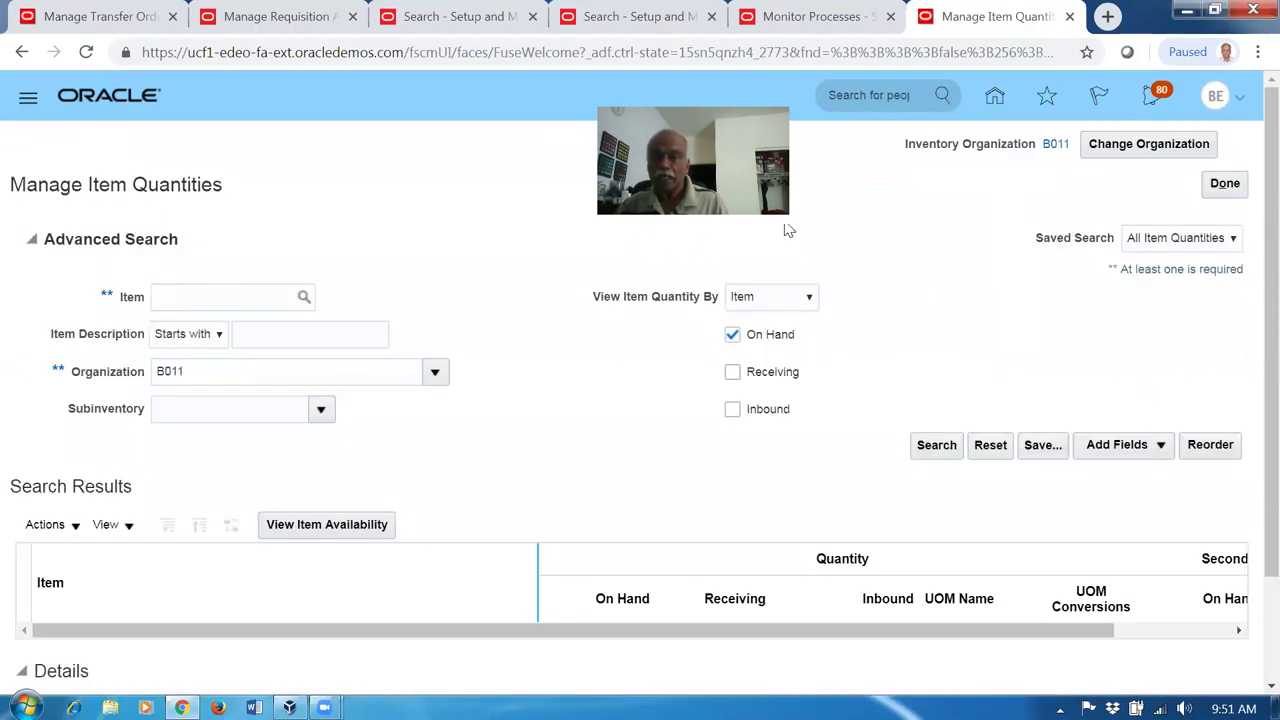
Step: Search B011's item quantities for b01_cost_test and expand the result down to the FGS subinventory to check its on-hand quantity
{"action": "left_click", "coordinate": [166, 297]}
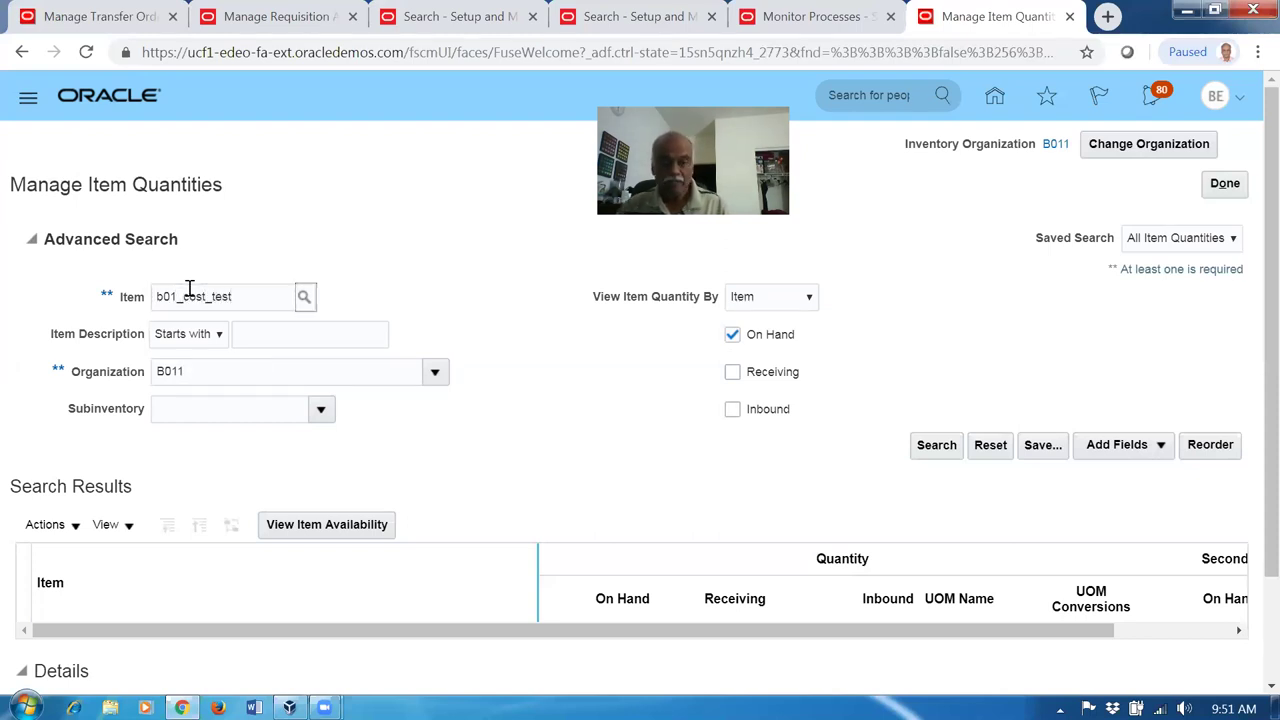
{"action": "left_click", "coordinate": [935, 446]}
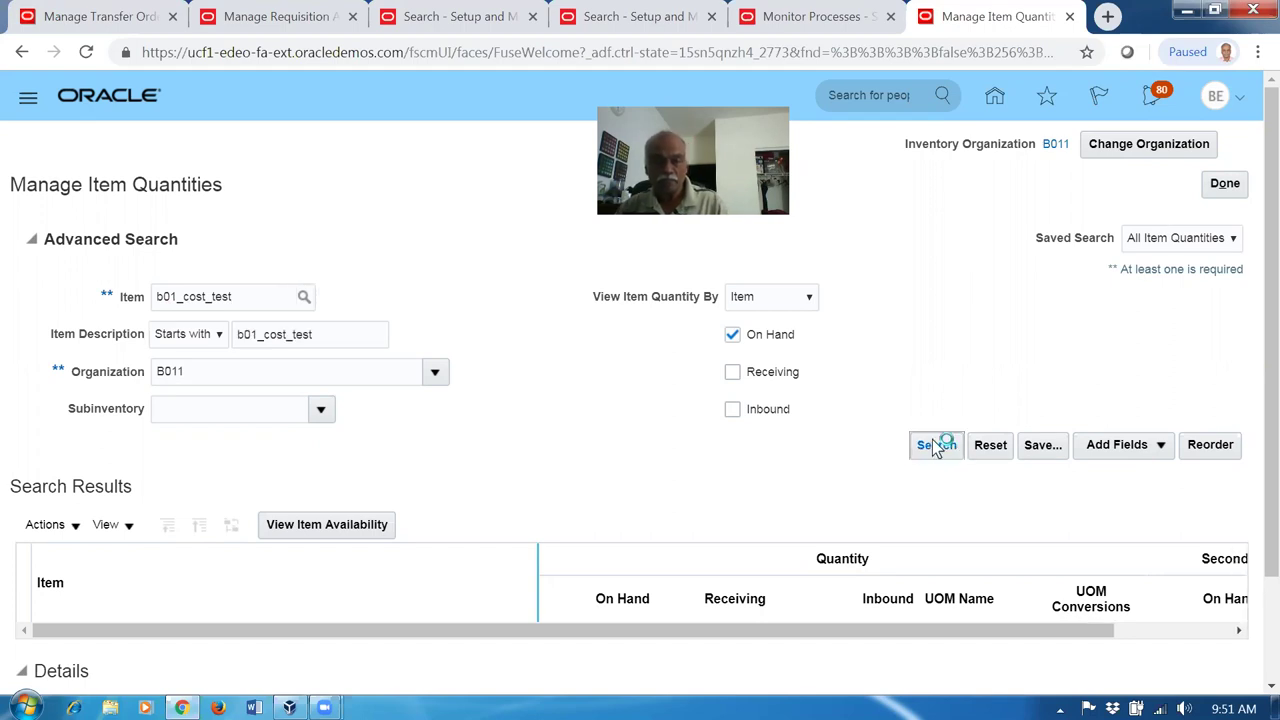
{"action": "left_click", "coordinate": [48, 483]}
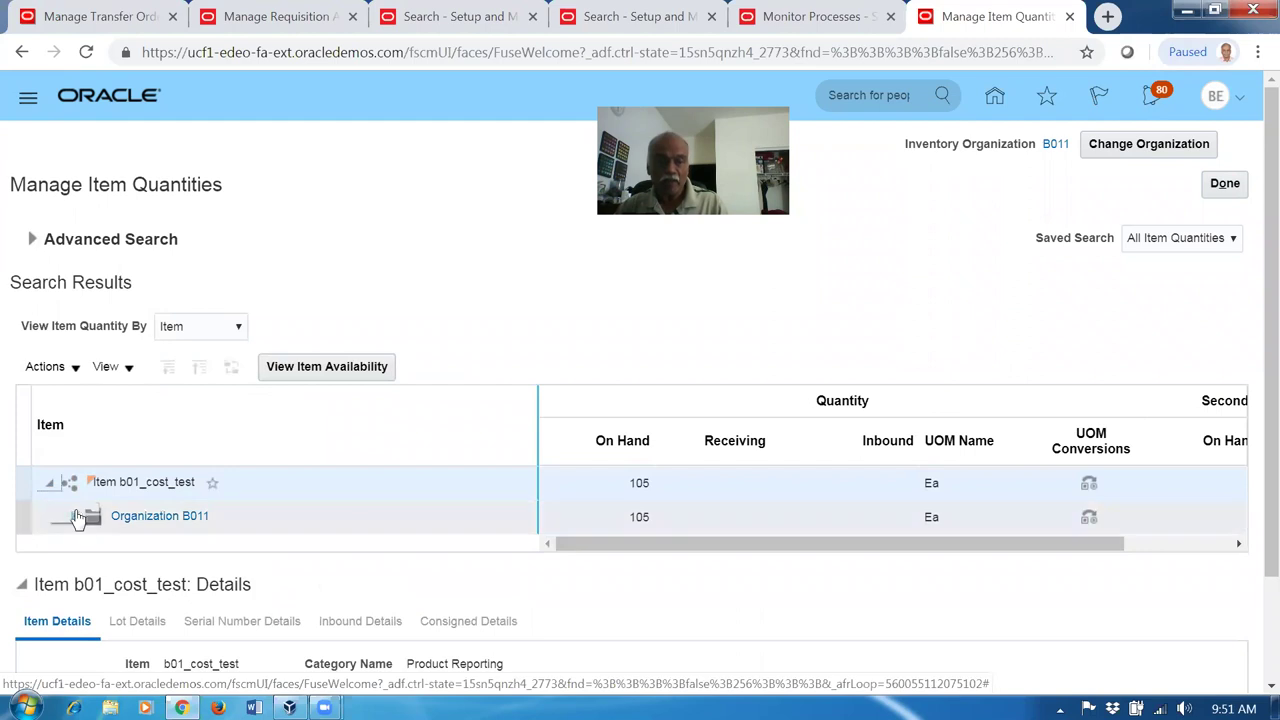
{"action": "left_click", "coordinate": [74, 521]}
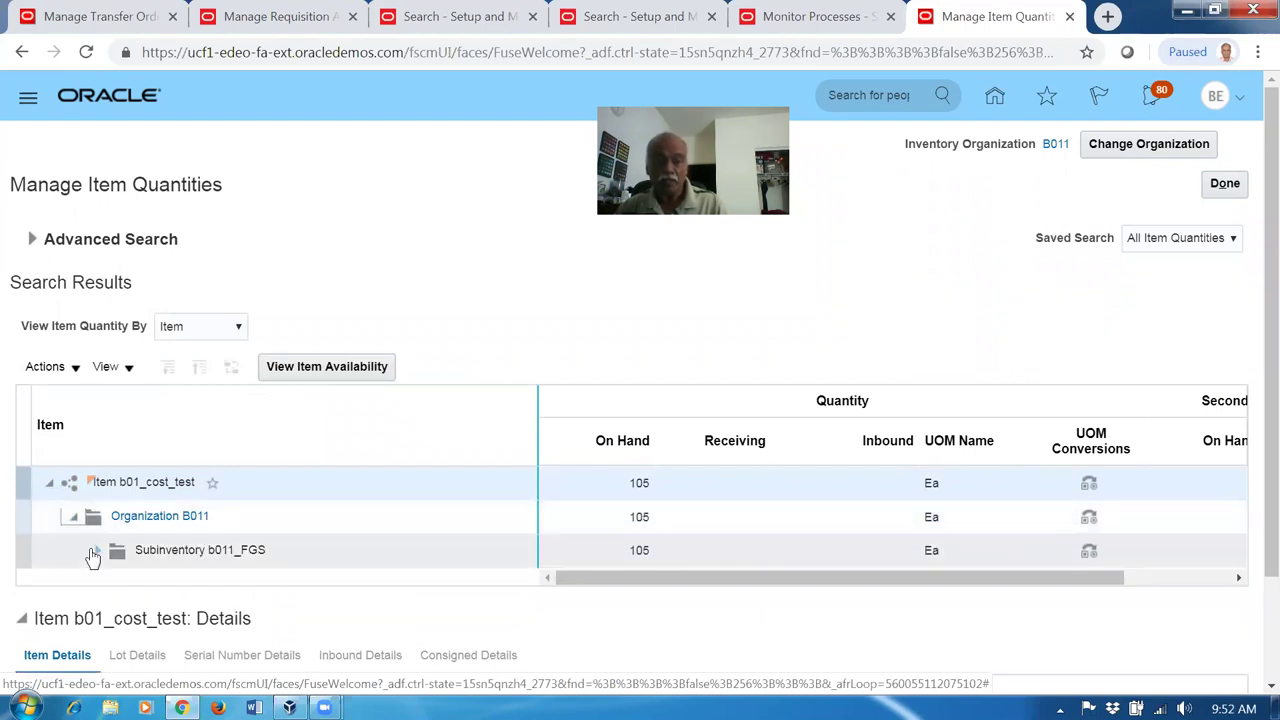
{"action": "left_click", "coordinate": [597, 551]}
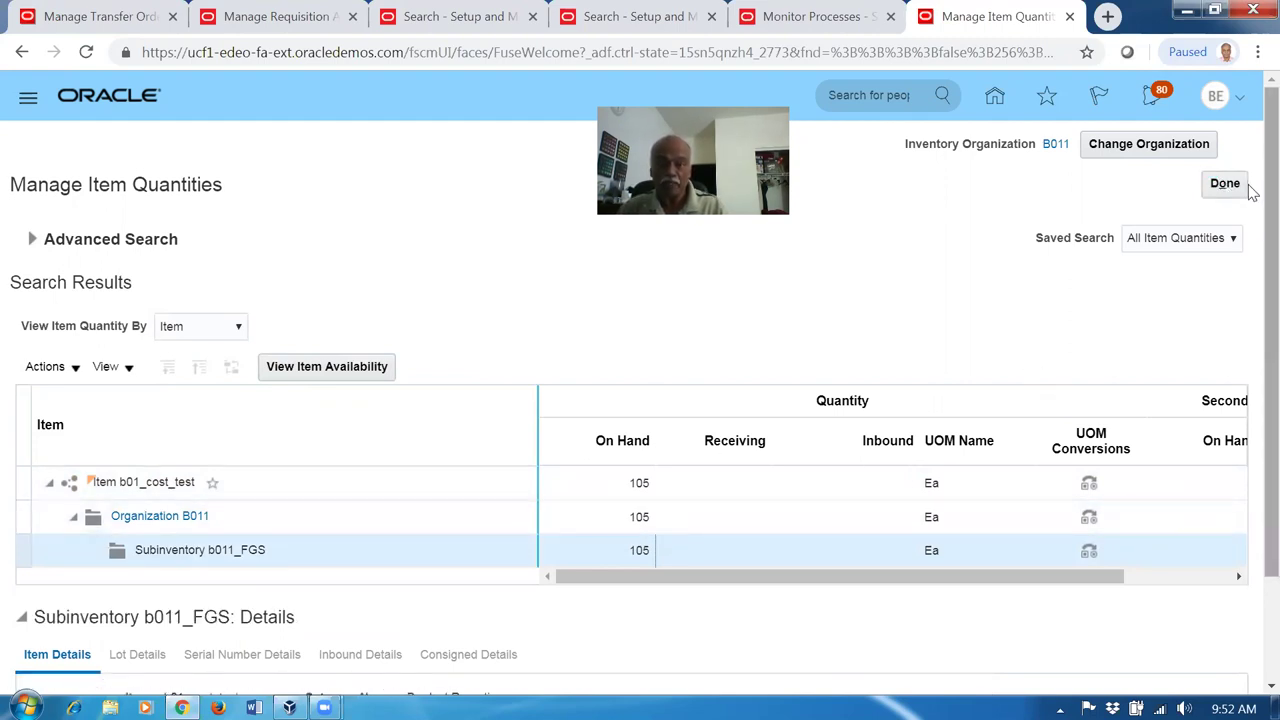
Step: Leave Manage Item Quantities and open the Review Completed Transactions task from B011's Inventory tasks
{"action": "left_click", "coordinate": [1227, 187]}
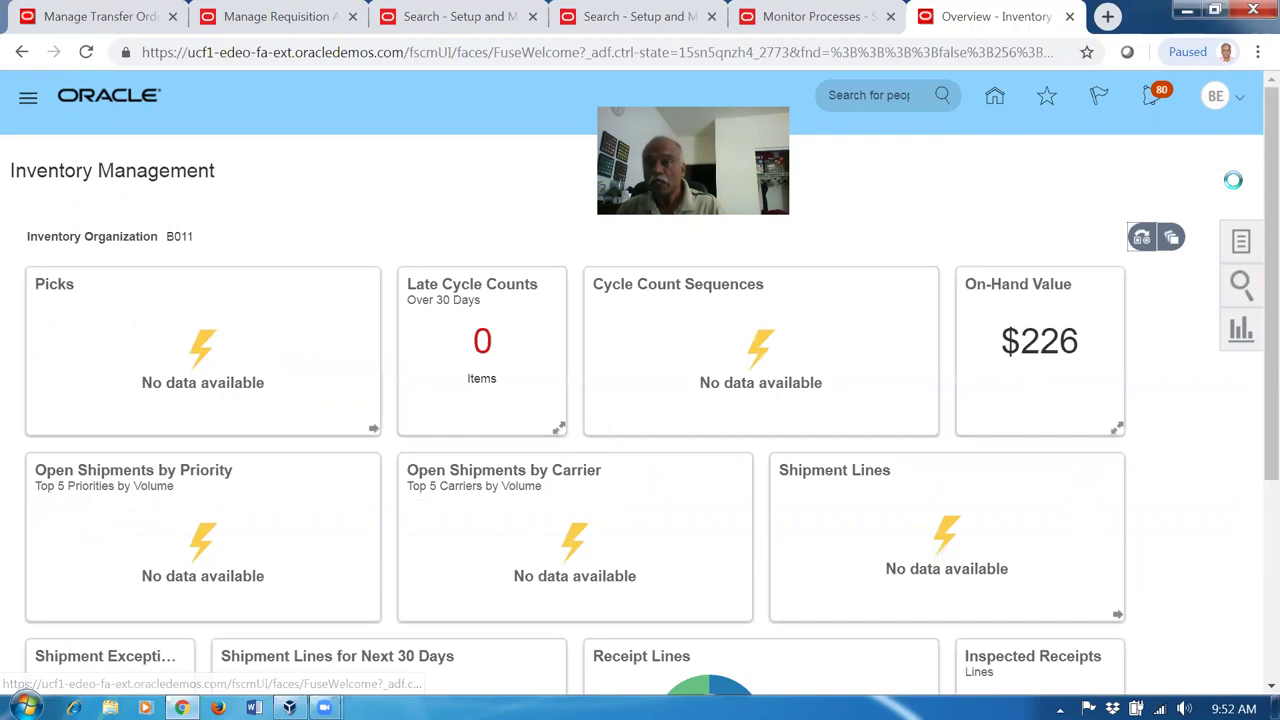
{"action": "left_click", "coordinate": [1240, 238]}
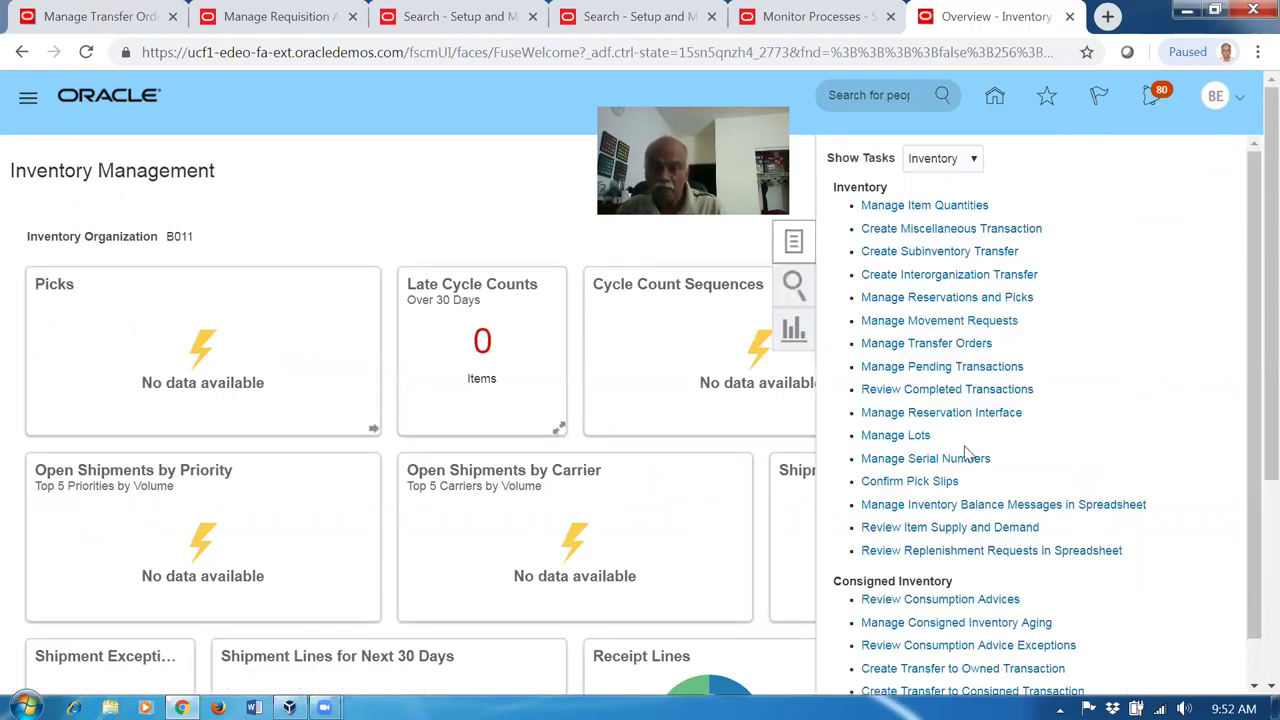
{"action": "left_click", "coordinate": [933, 392]}
Step: Search B011's completed transactions for item b01_cost_test and examine their quantities, transaction types, source references, transfer organization and costed status
{"action": "left_click", "coordinate": [192, 349]}
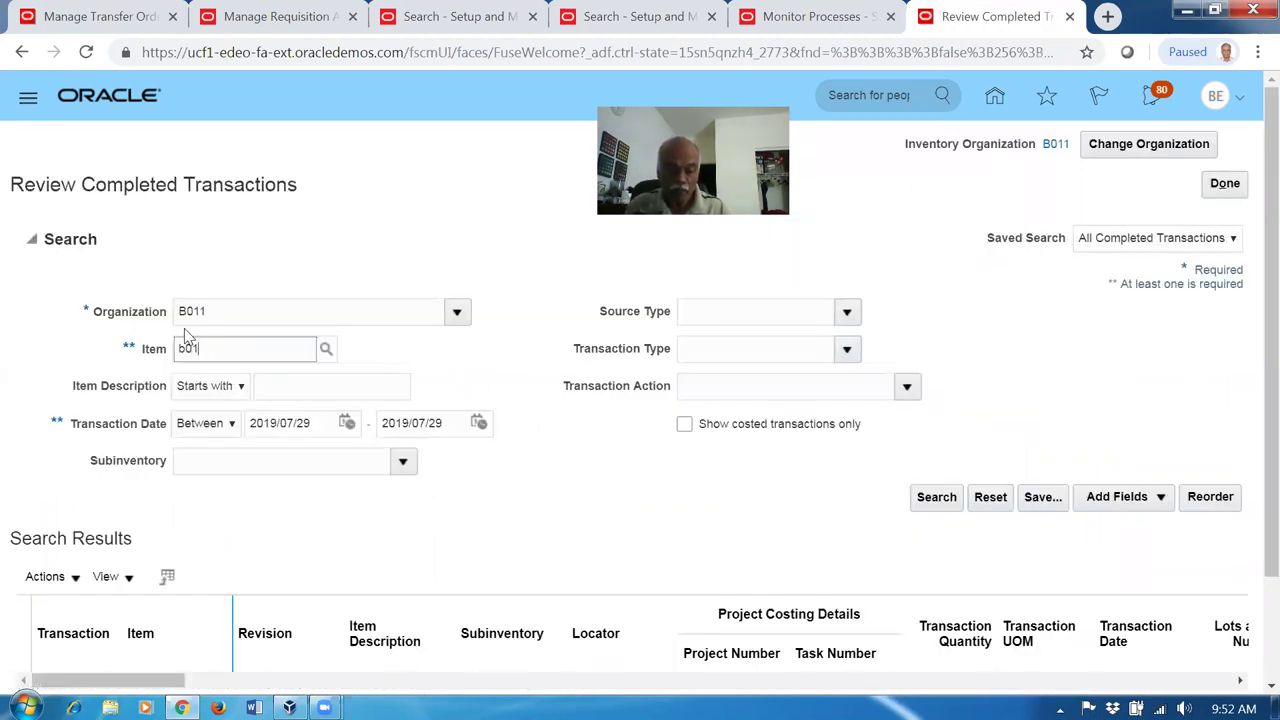
{"action": "type", "text": "b01_cost"}
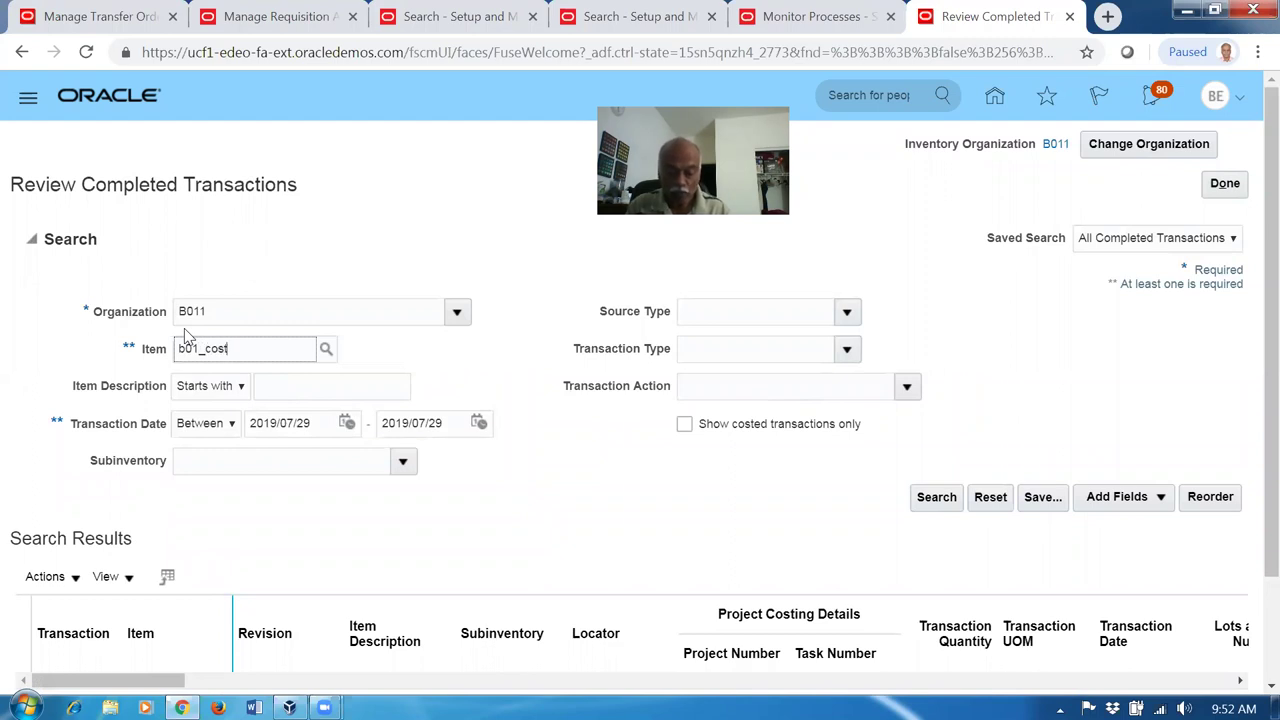
{"action": "type", "text": "_test"}
{"action": "key", "text": "Tab"}
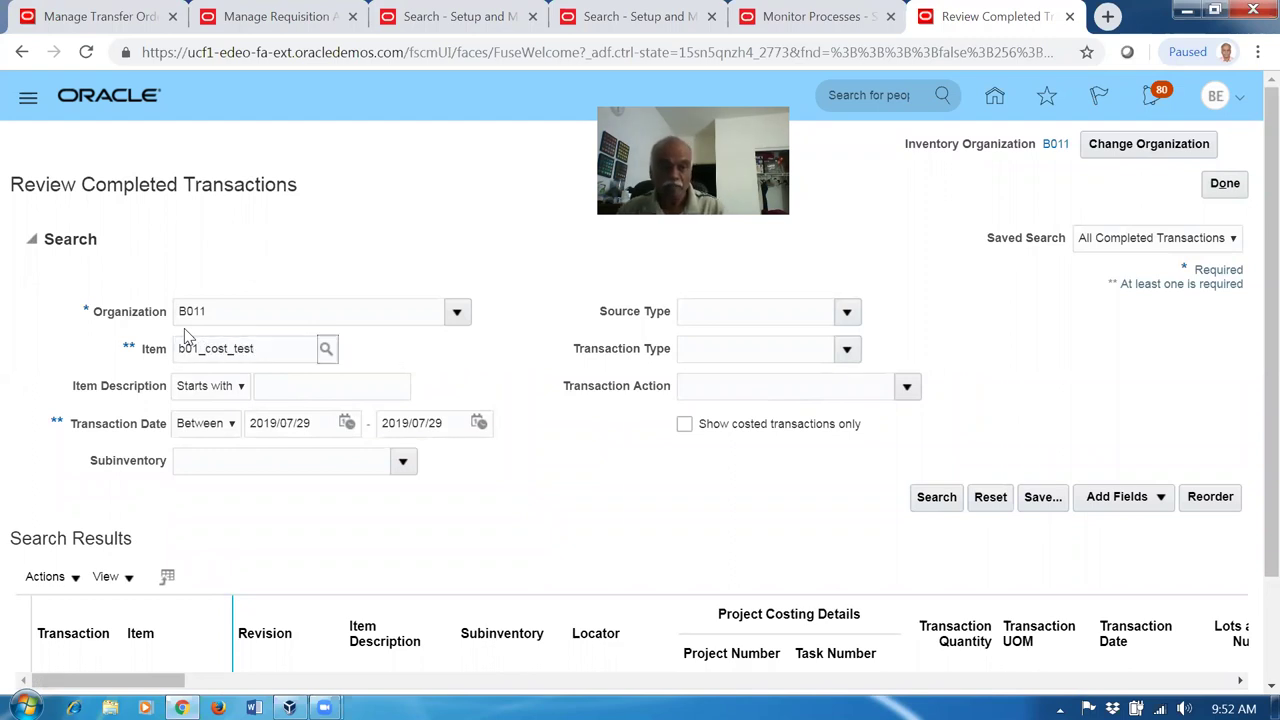
{"action": "left_click", "coordinate": [945, 510]}
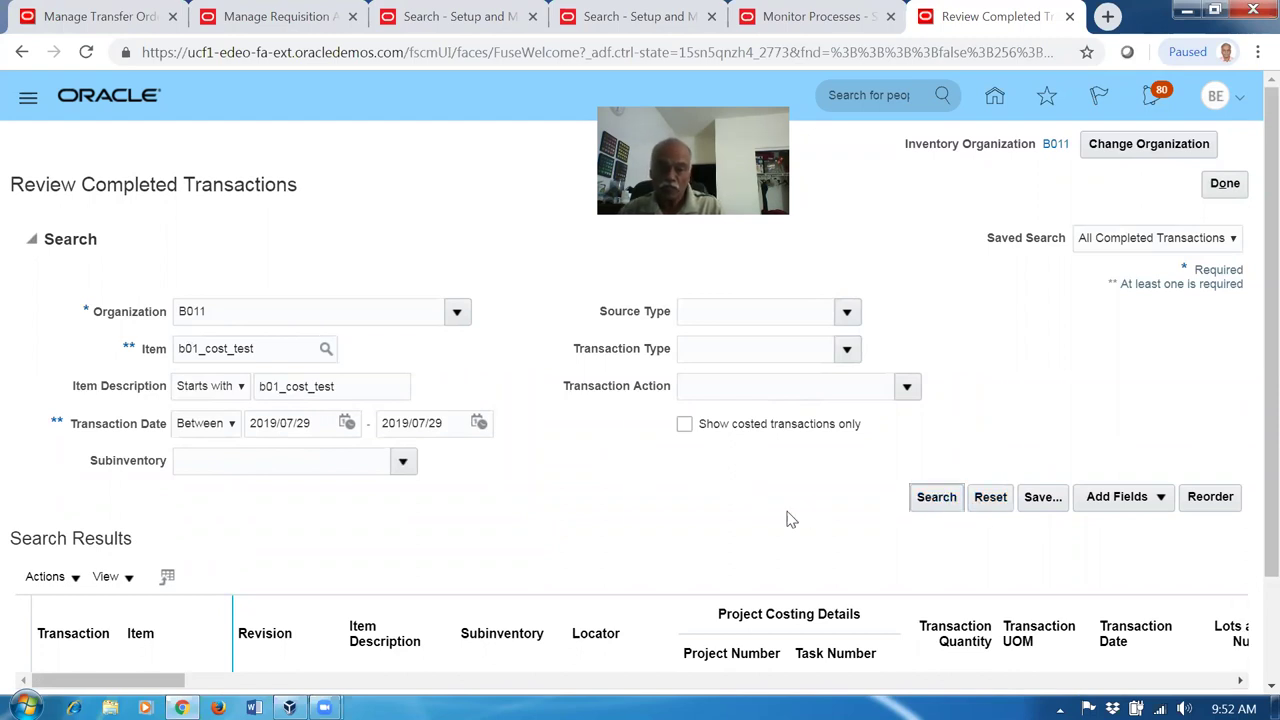
{"action": "scroll", "coordinate": [745, 512], "scroll_direction": "down", "scroll_amount": 1}
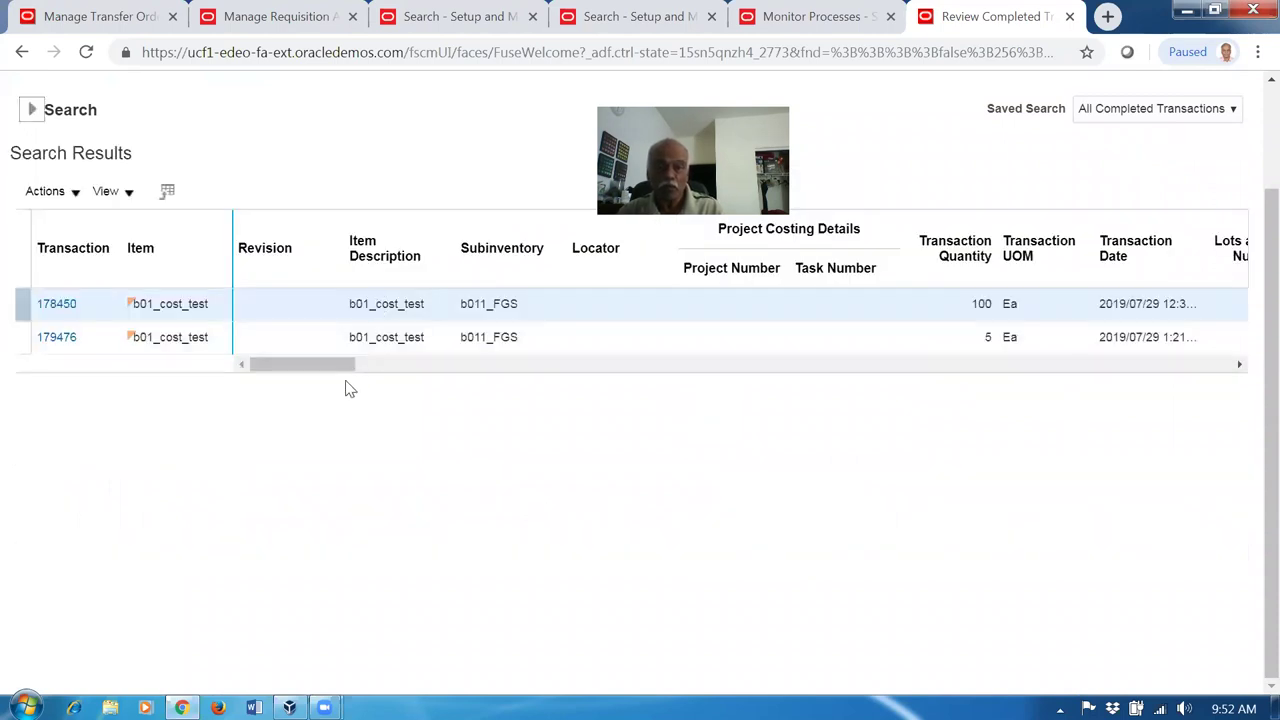
{"action": "left_click_drag", "start_coordinate": [284, 375], "coordinate": [368, 380]}
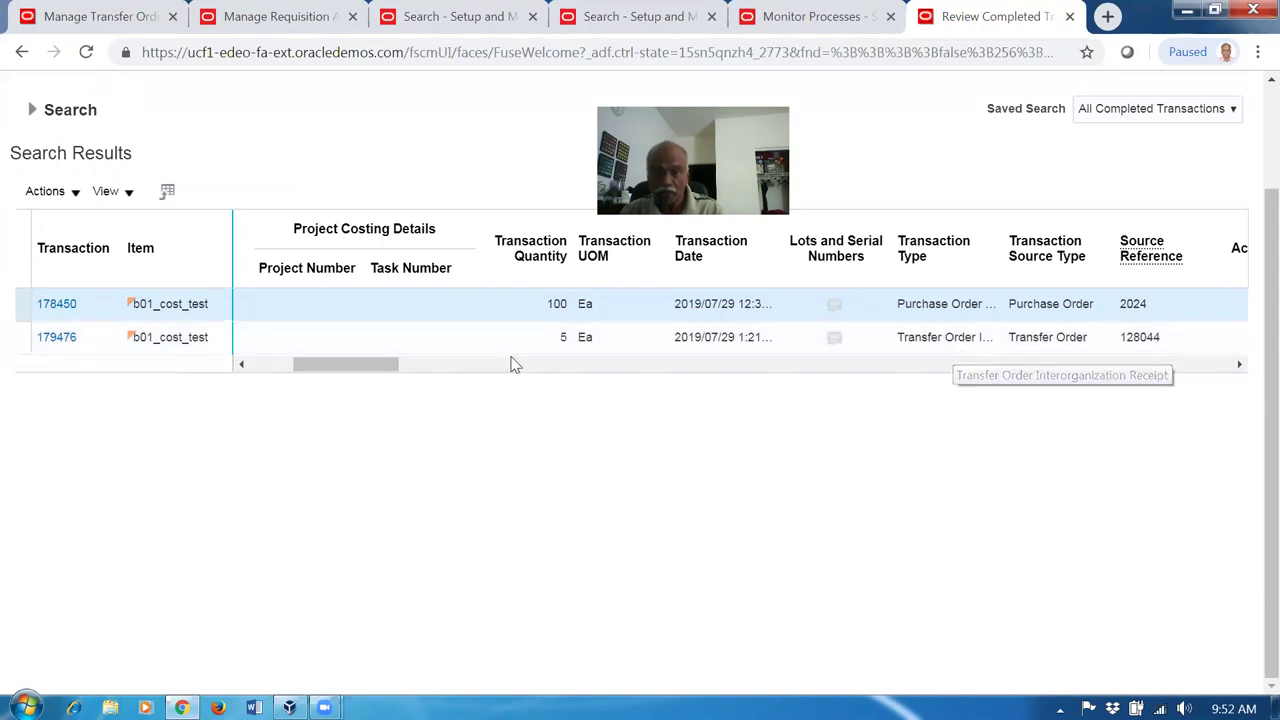
{"action": "left_click_drag", "start_coordinate": [363, 374], "coordinate": [603, 378]}
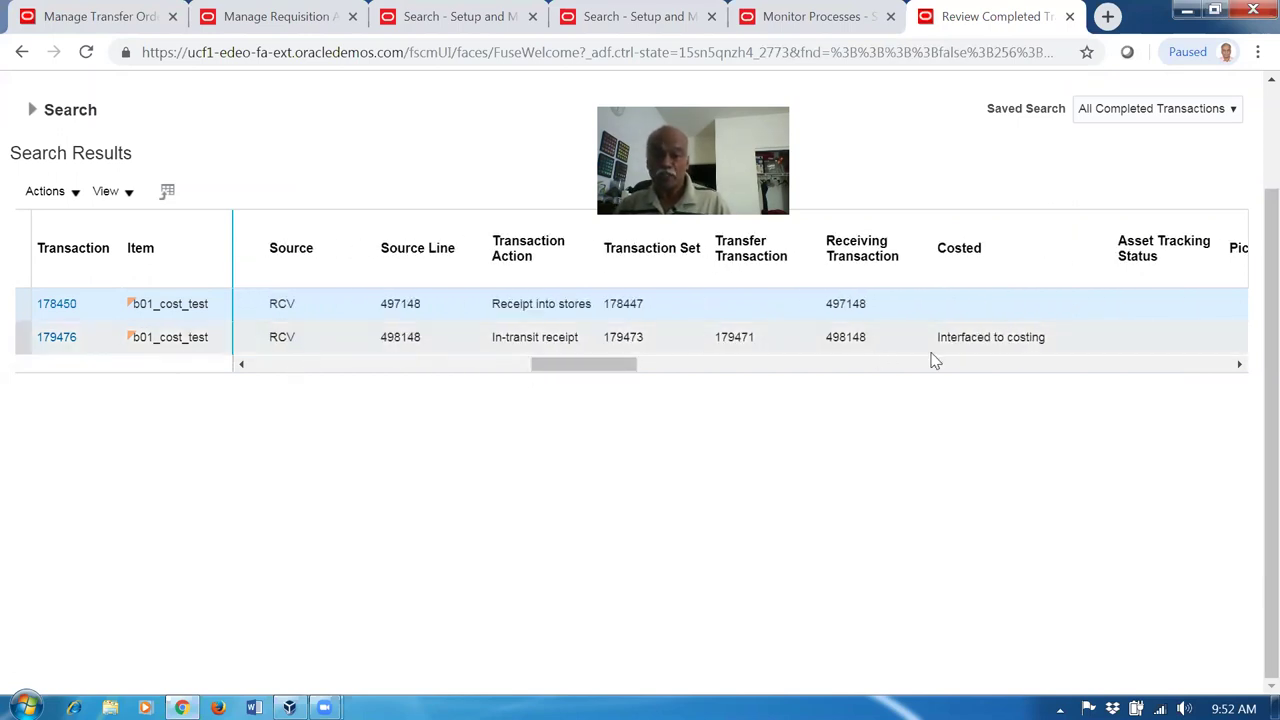
{"action": "left_click_drag", "start_coordinate": [566, 368], "coordinate": [473, 313]}
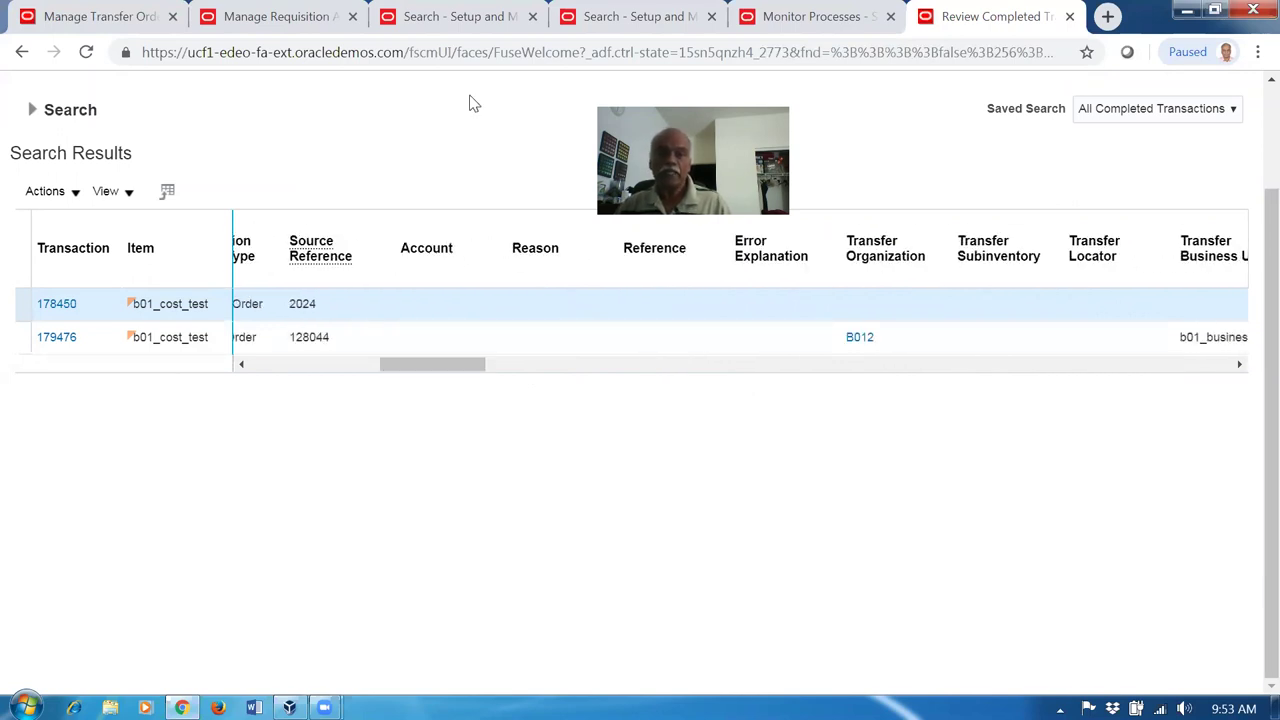